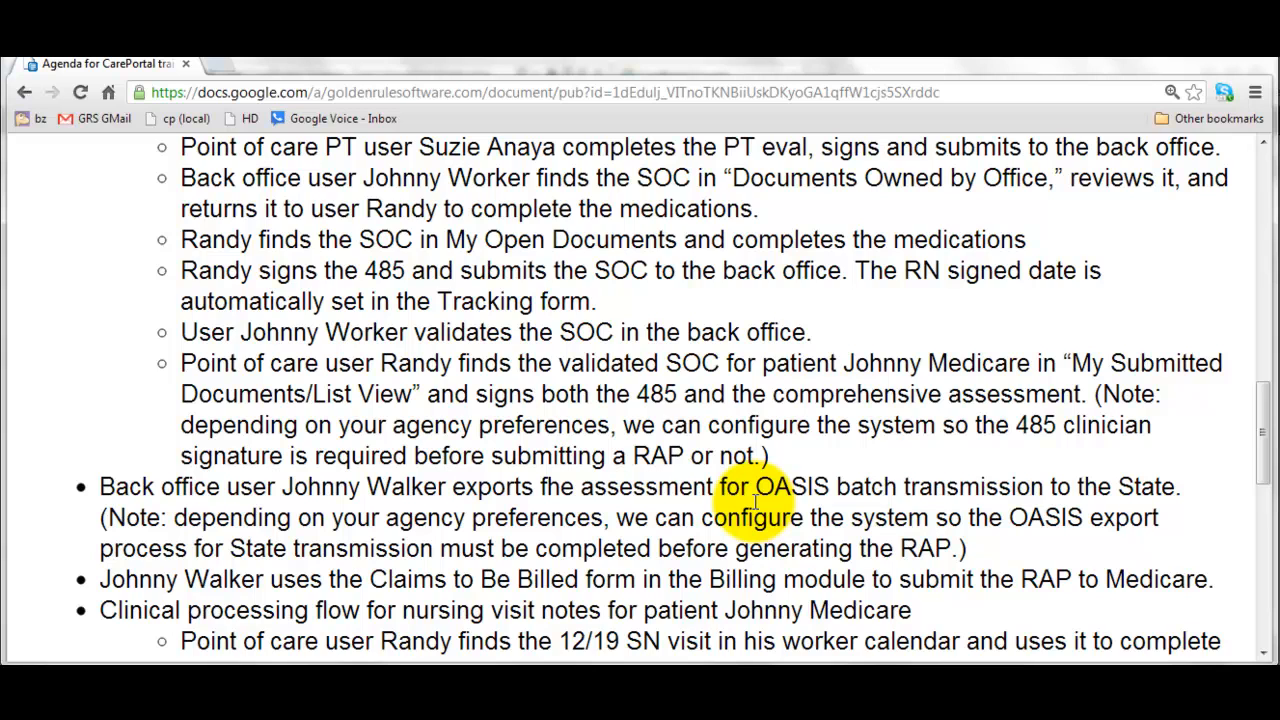
- Sign in to CarePortal with the nurse's username and password
scroll(757, 502, "down", 3)
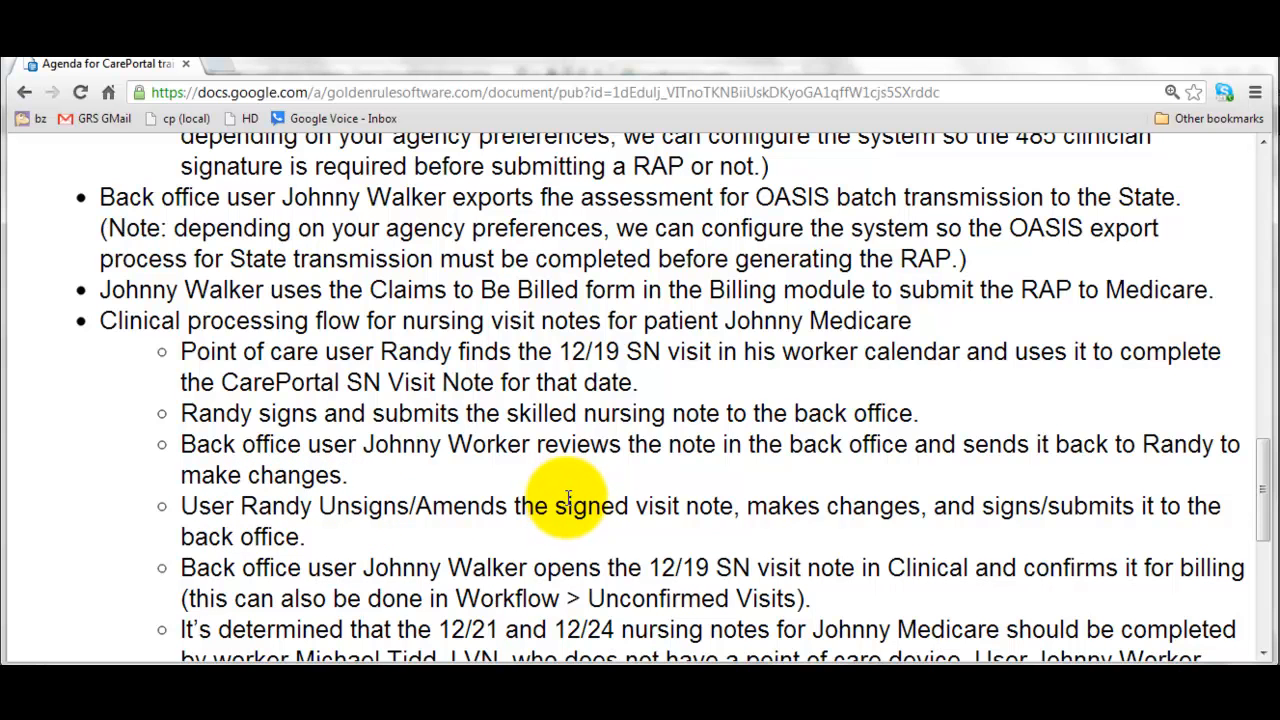
scroll(568, 497, "down", 1)
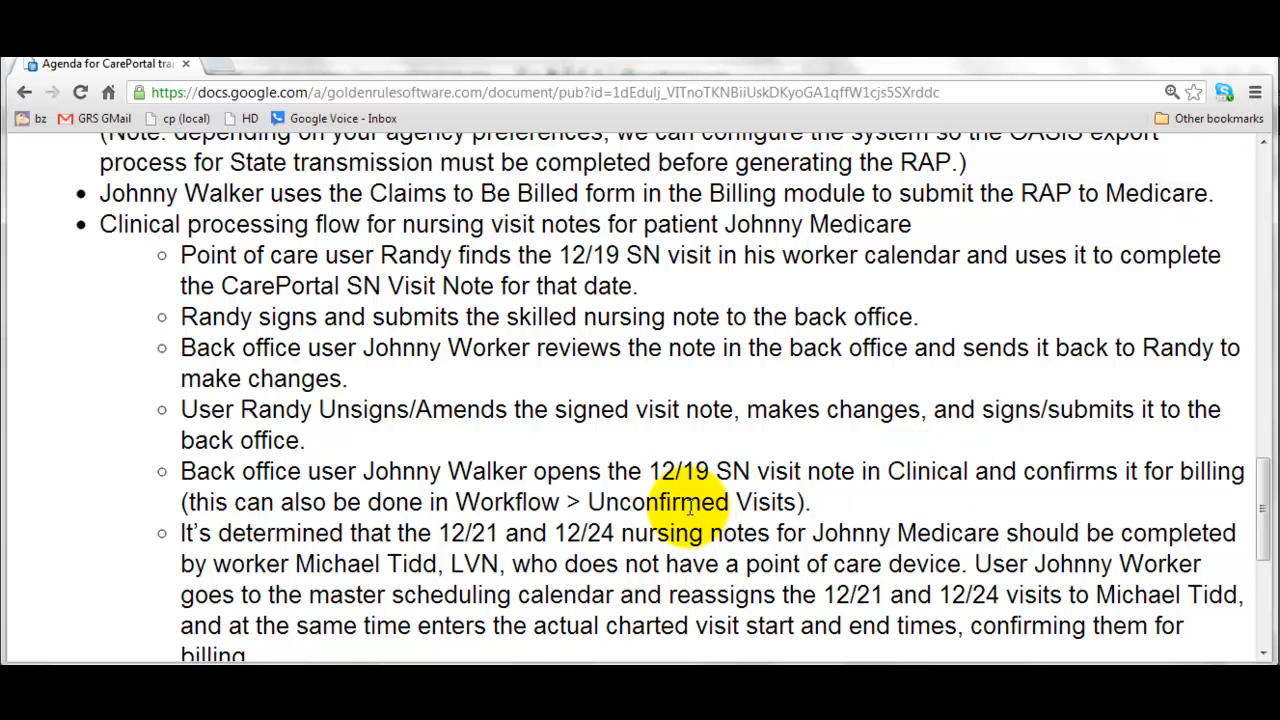
scroll(690, 507, "down", 3)
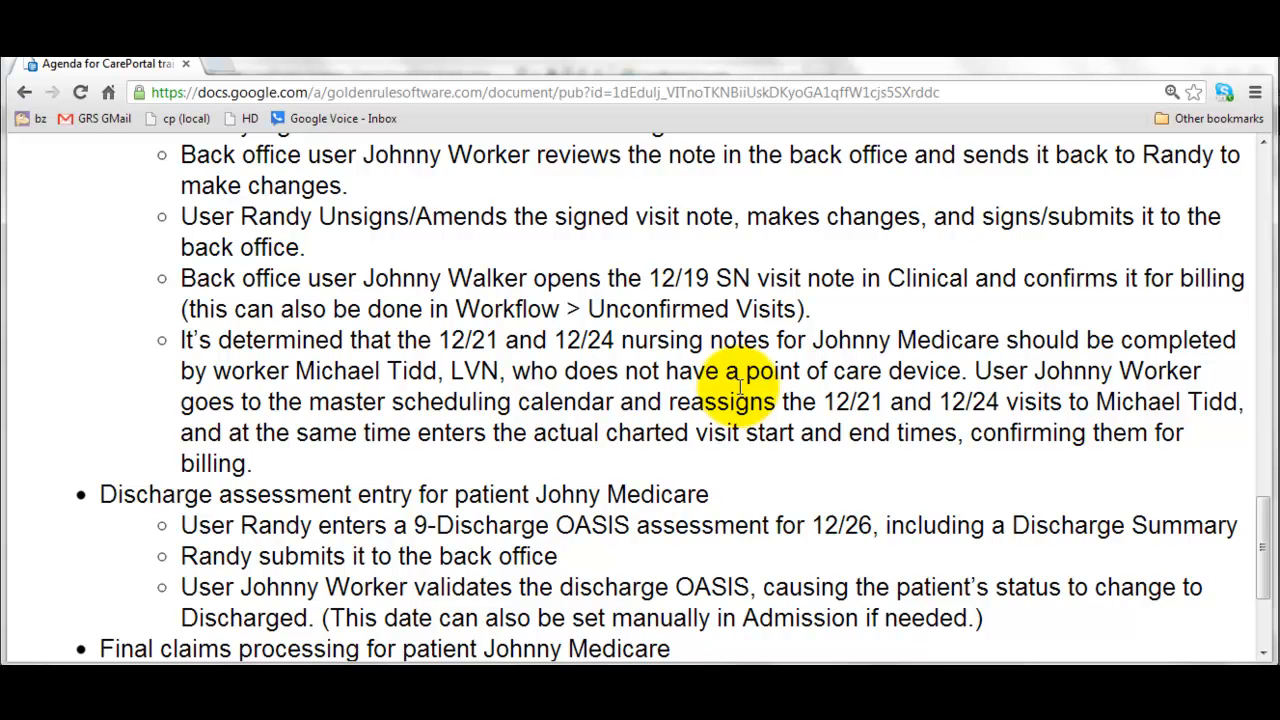
scroll(740, 388, "down", 2)
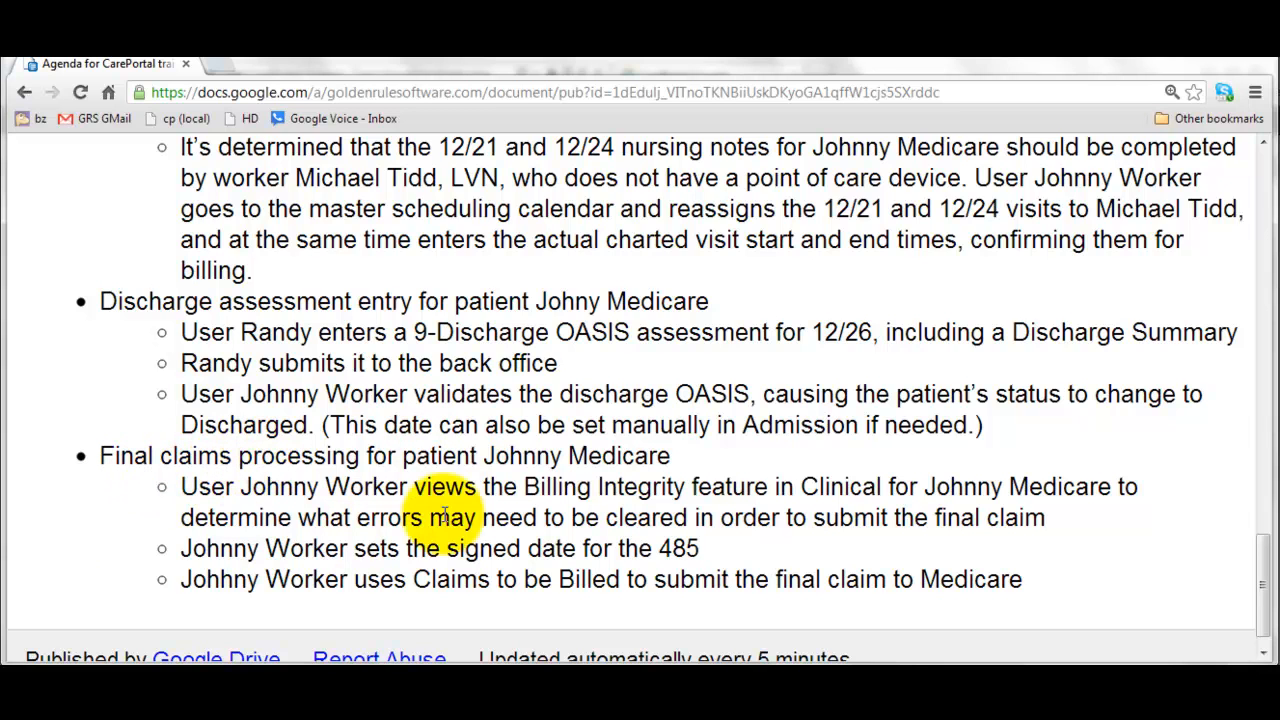
mouse_move(686, 718)
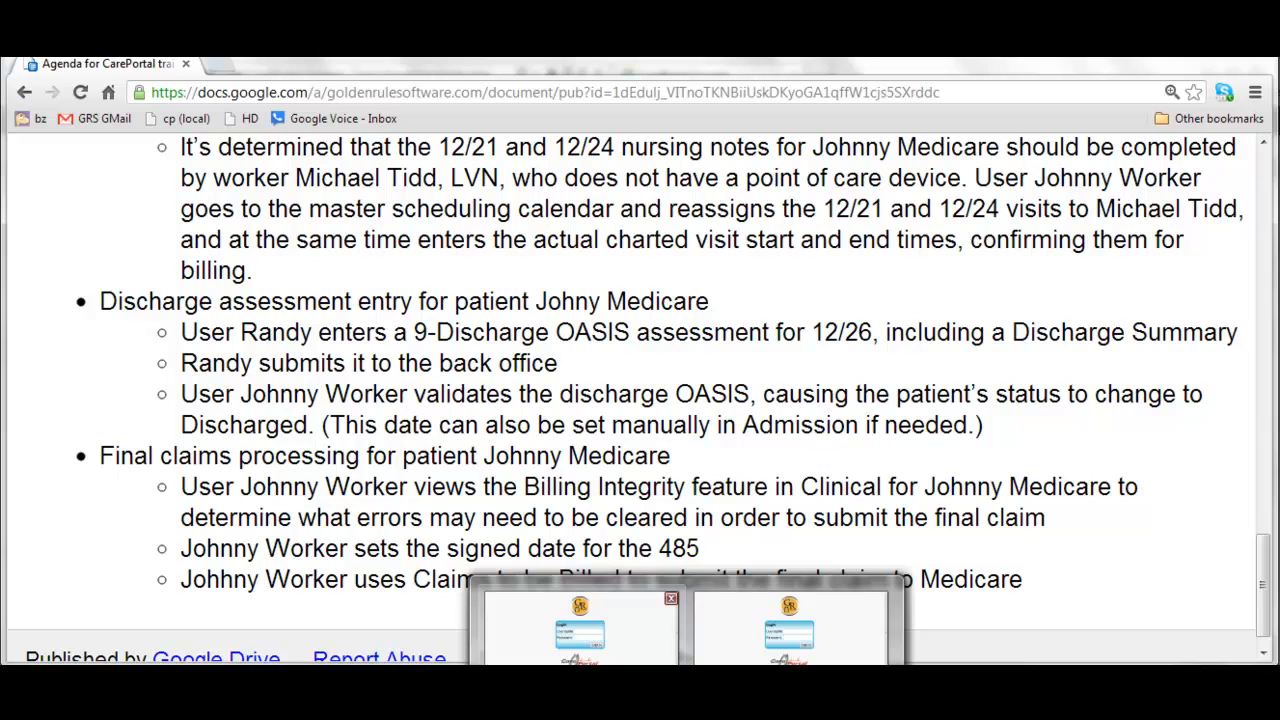
scroll(475, 340, "up", 5)
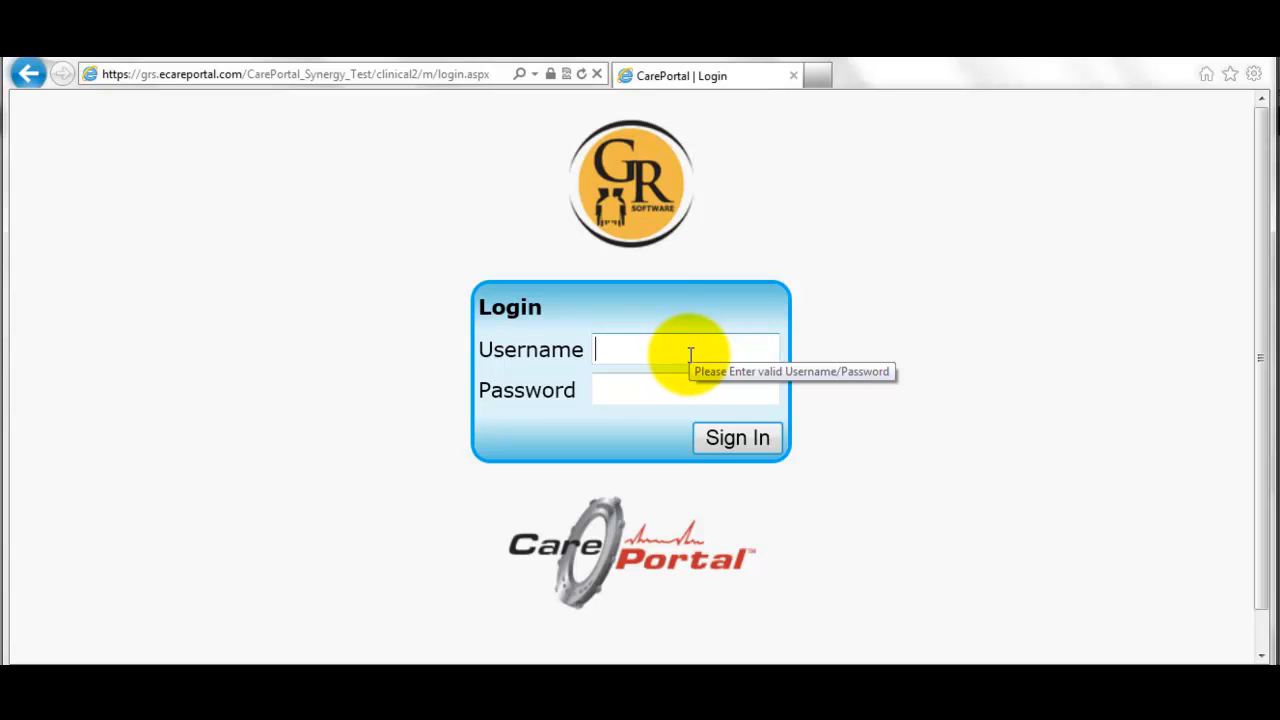
type("randy")
key("Tab")
type("*******")
key("Tab")
key("Return")
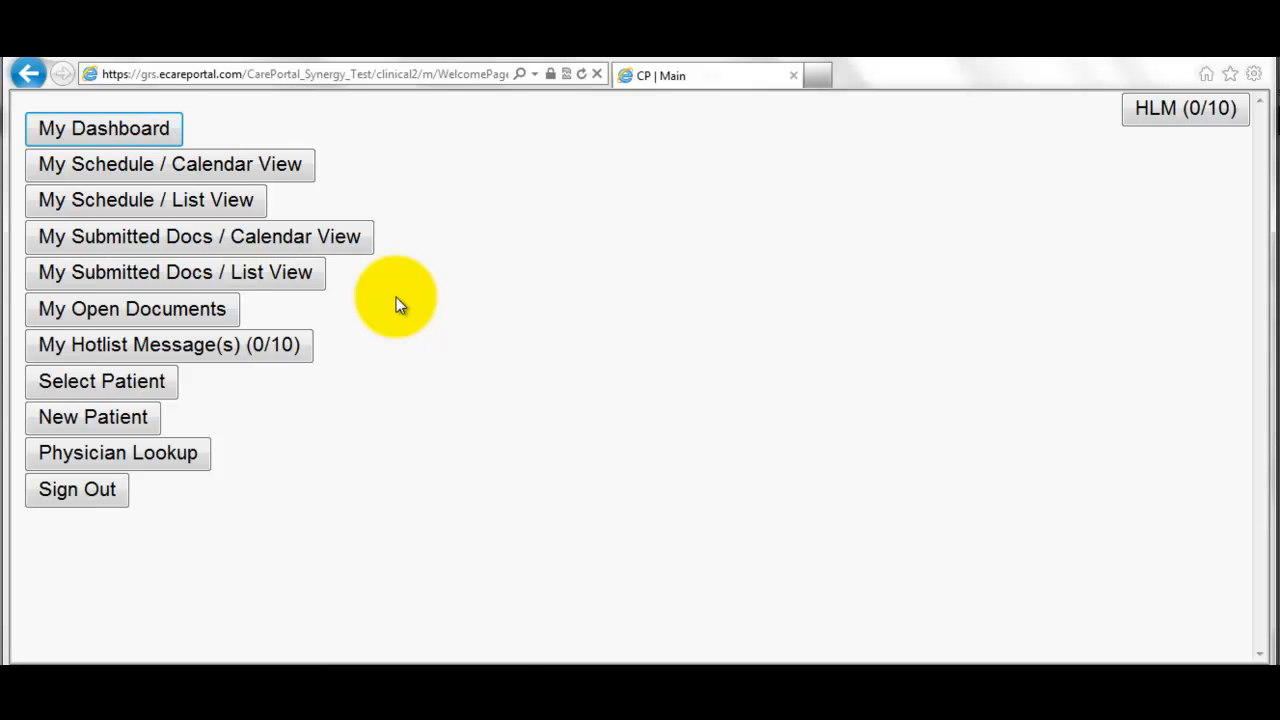
- Open the J.Medicare Start of Care assessment from My Open Documents and view its clinical documents
left_click(87, 313)
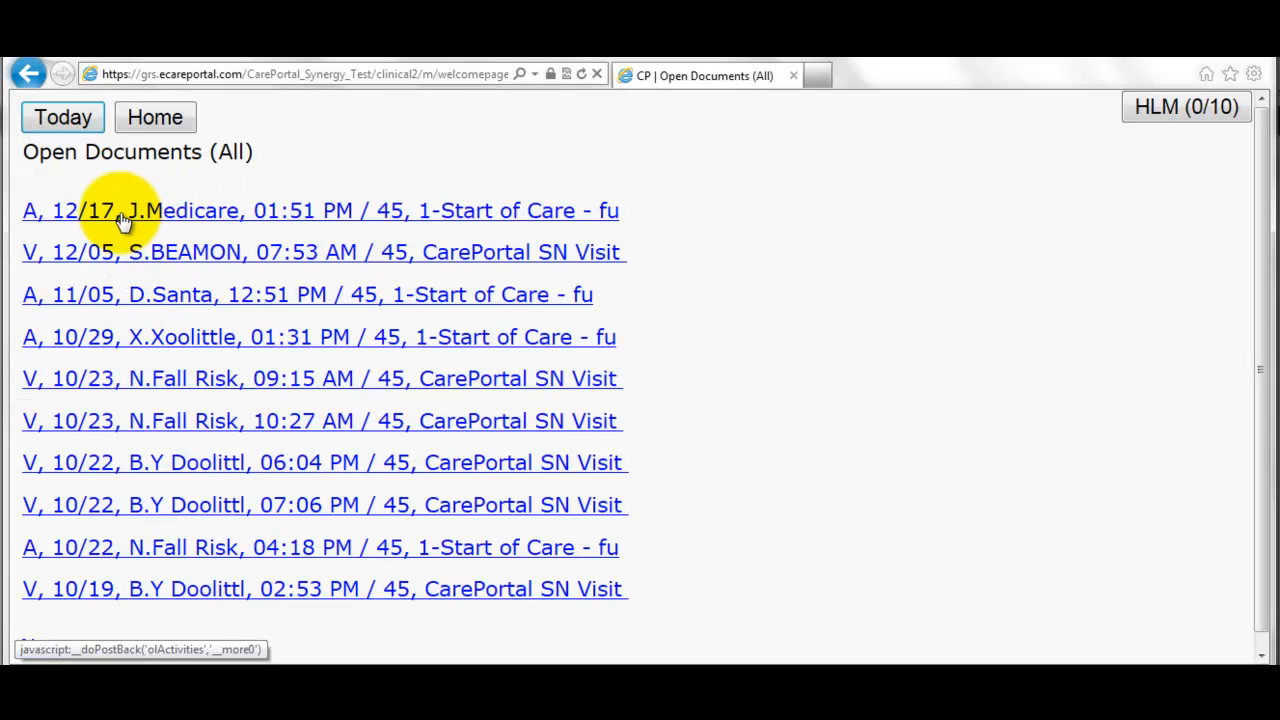
left_click(200, 221)
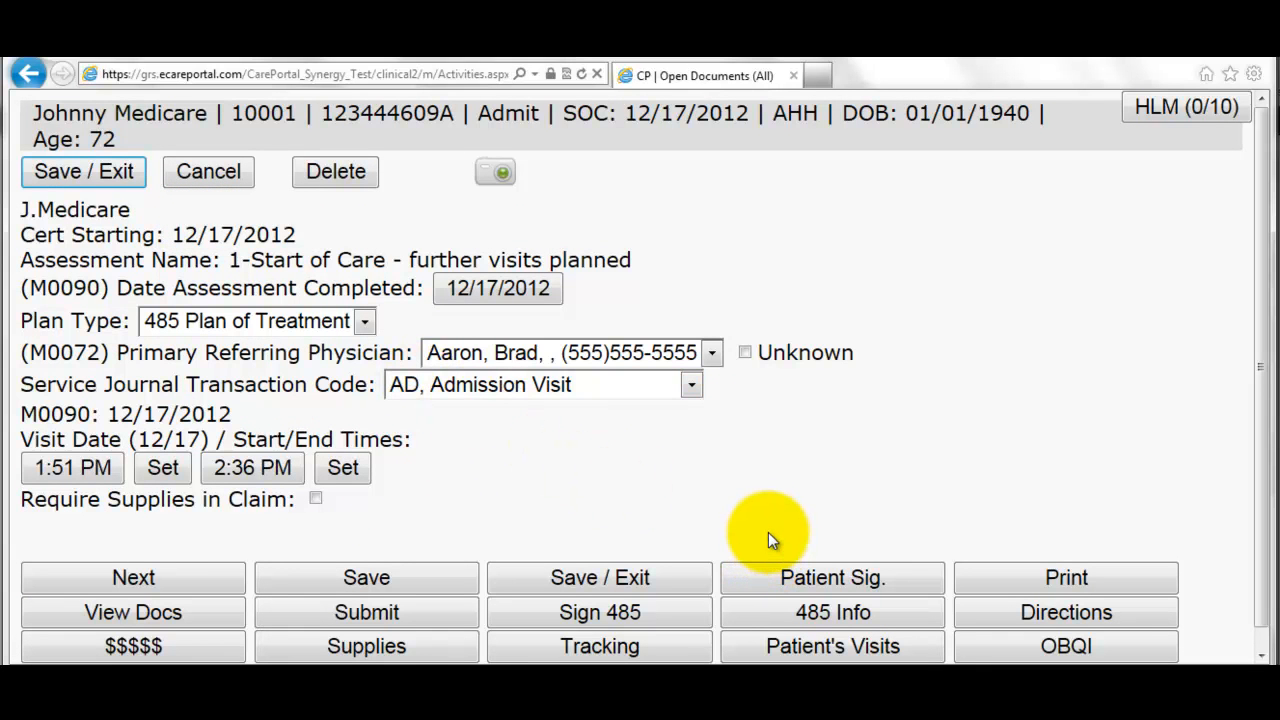
left_click(212, 608)
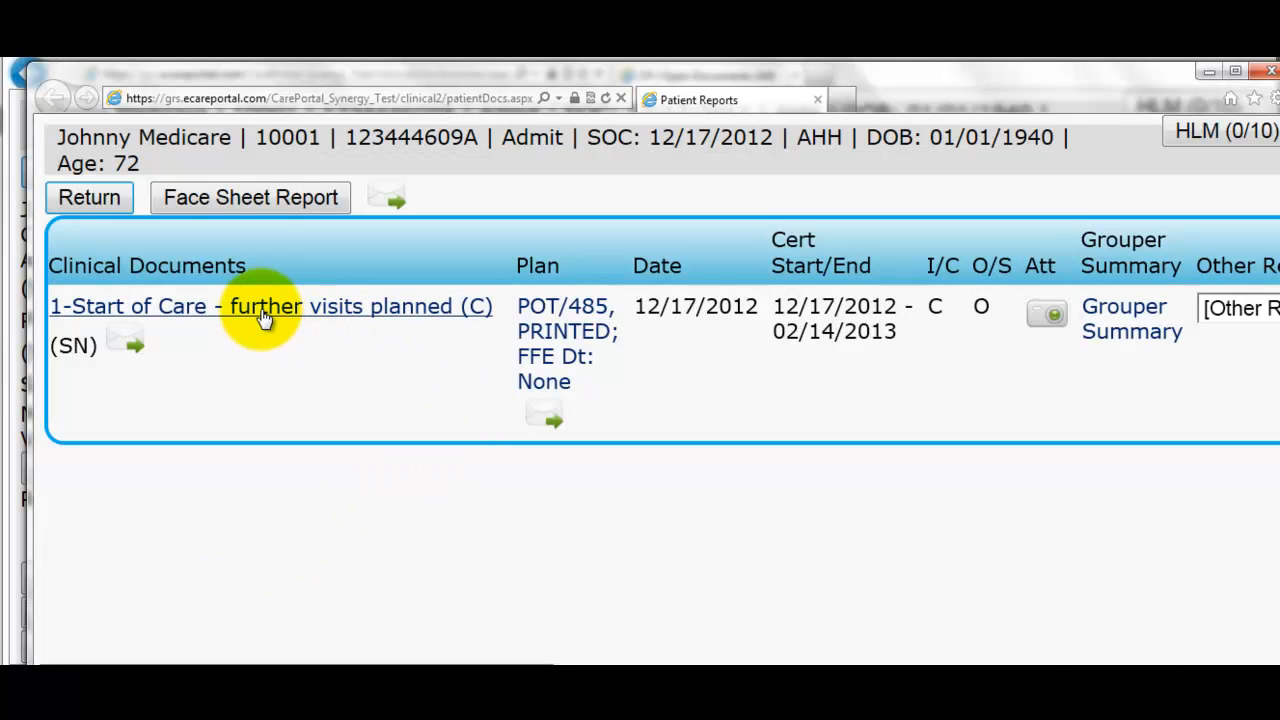
left_click(564, 317)
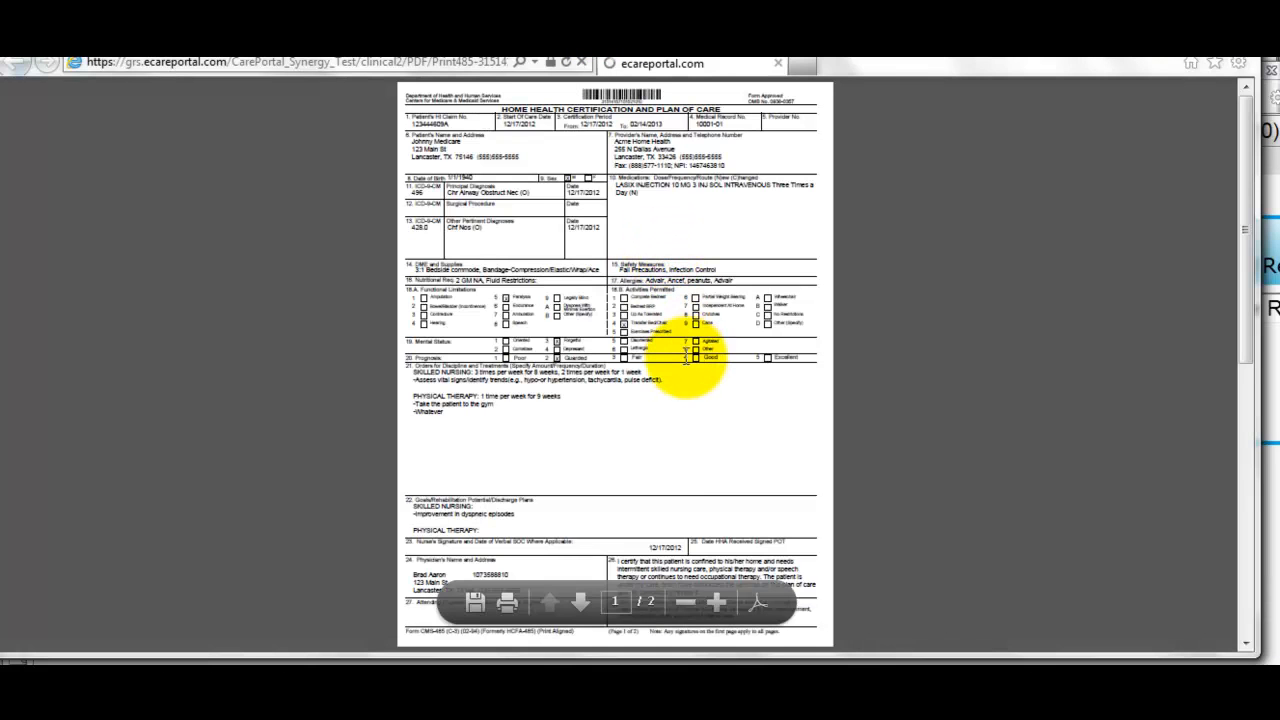
scroll(679, 465, "up", 1, "ctrl")
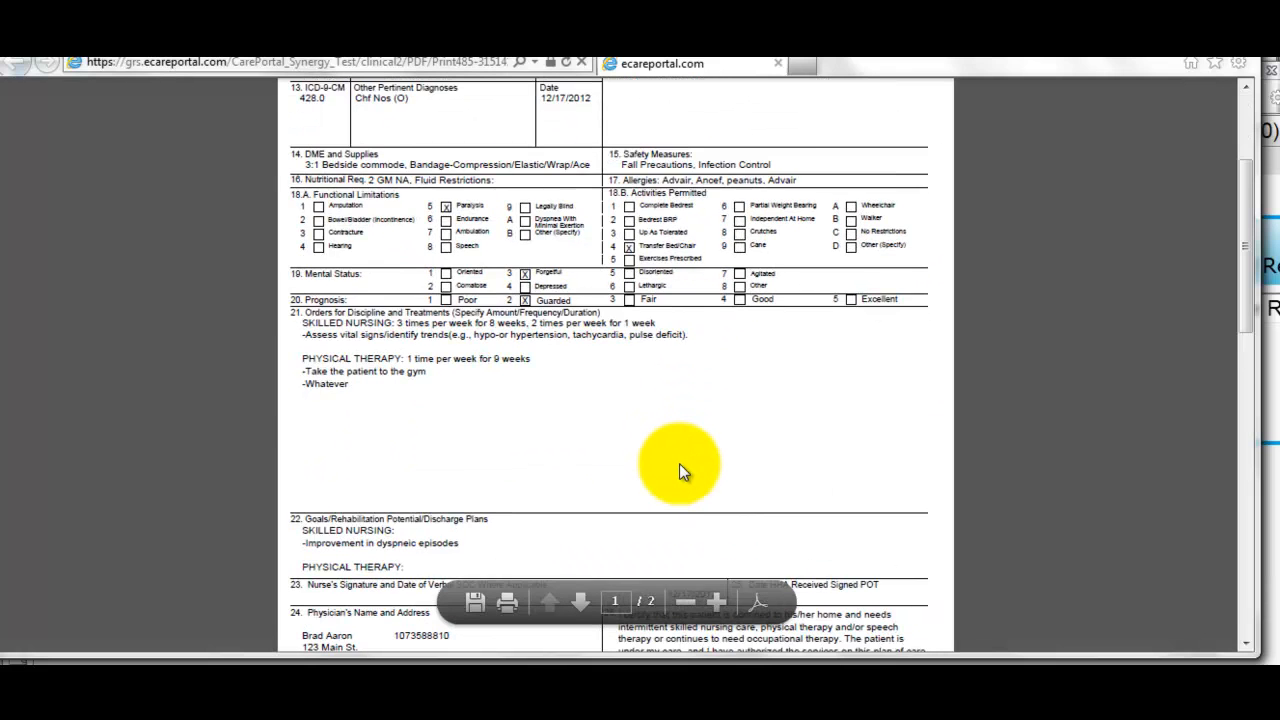
scroll(679, 461, "up", 1, "ctrl")
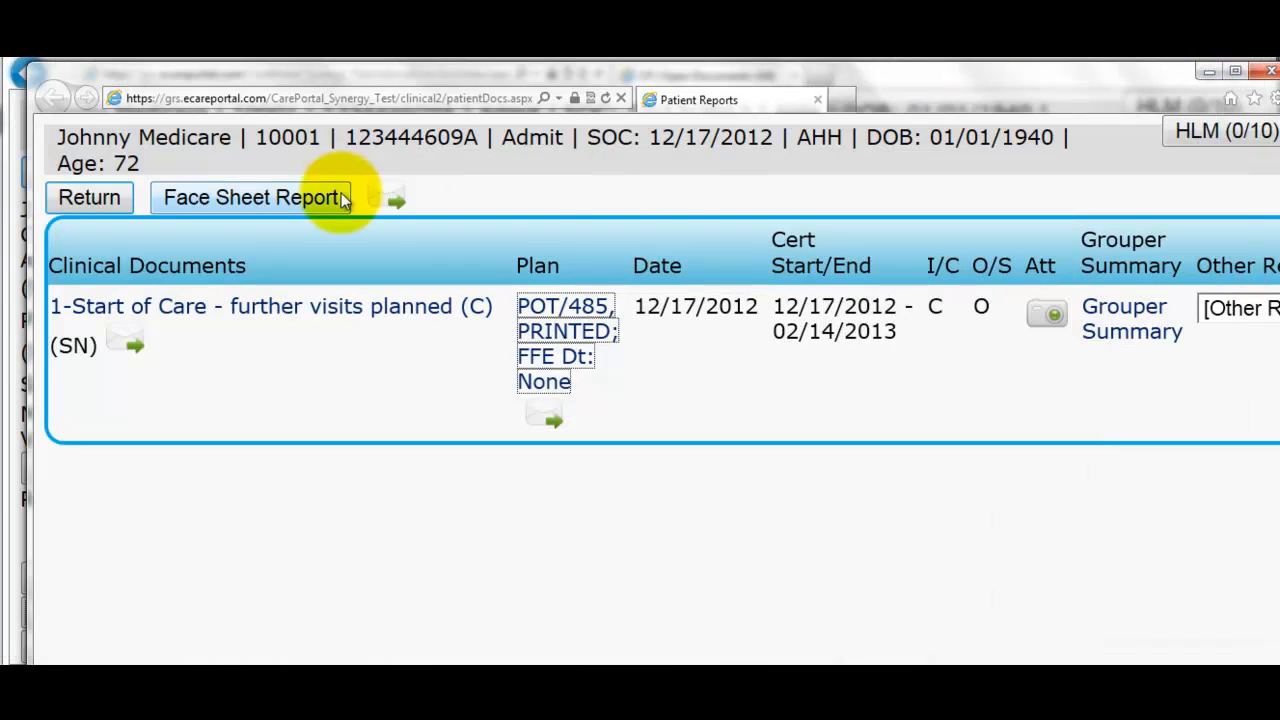
- Return to the Start of Care assessment and open its 485 Info page
left_click(84, 199)
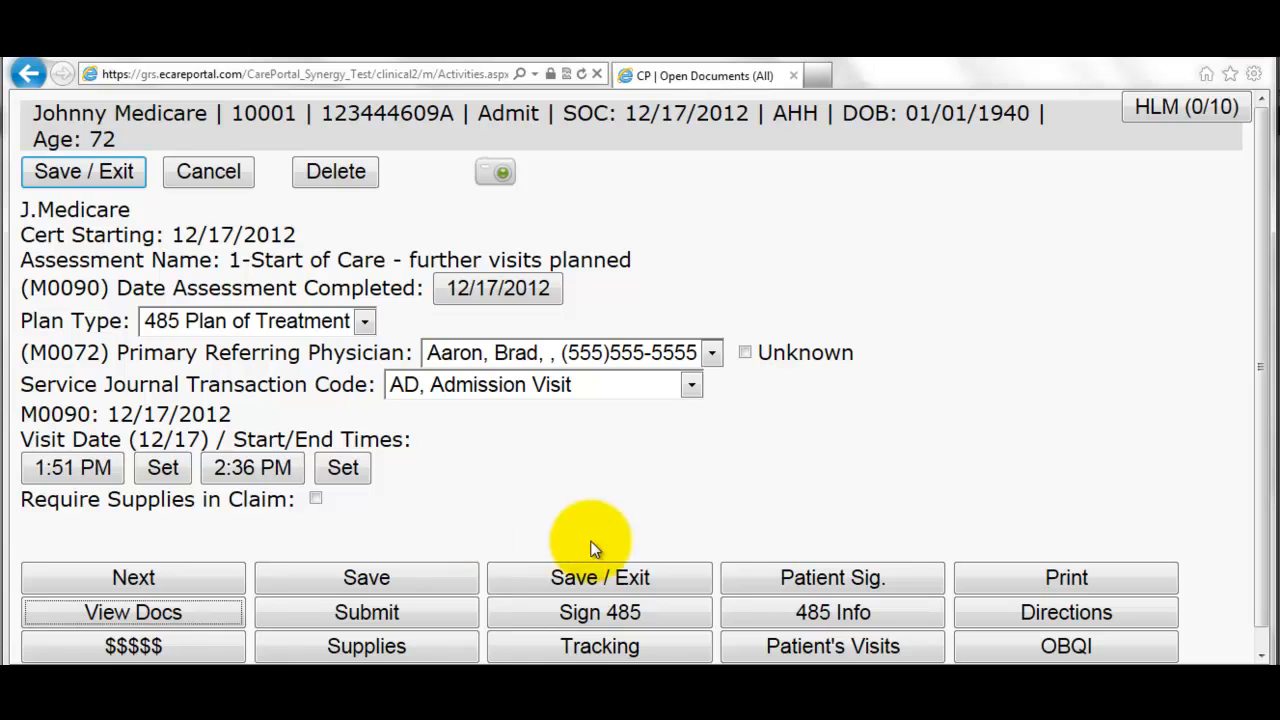
left_click(813, 619)
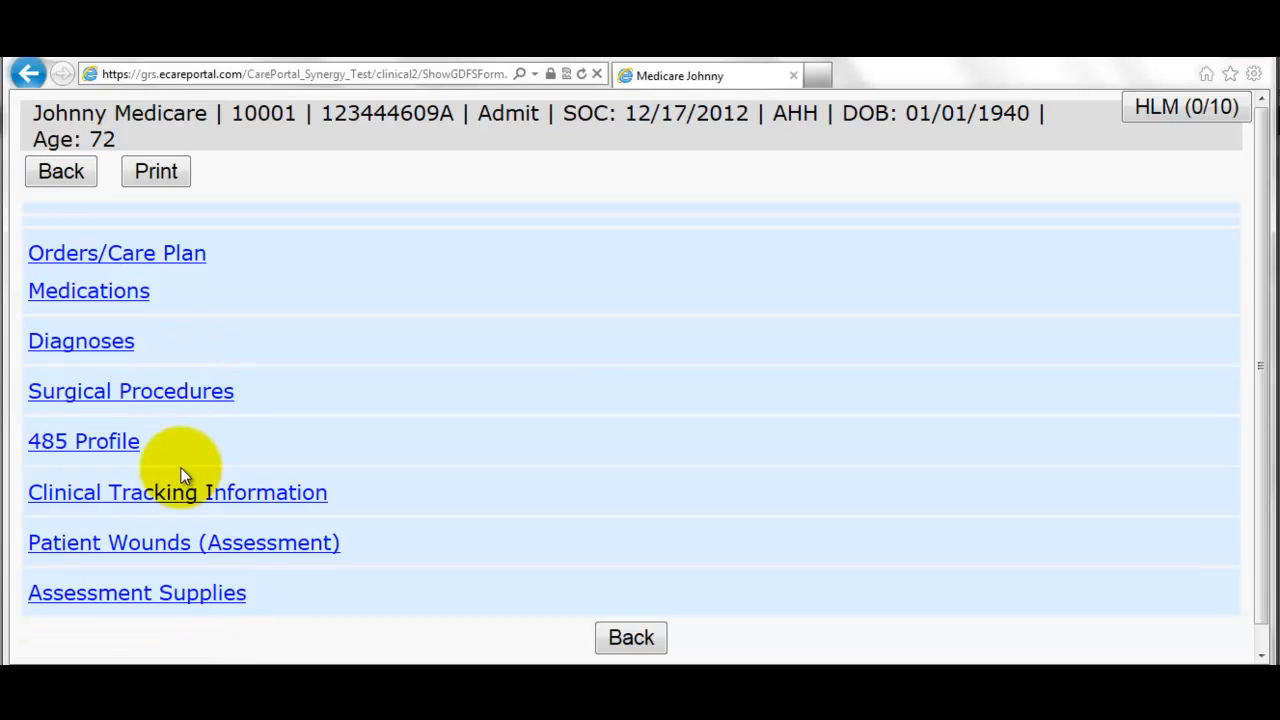
- Delete the knee replacement protocol problem from the PT discipline's care plan
left_click(117, 256)
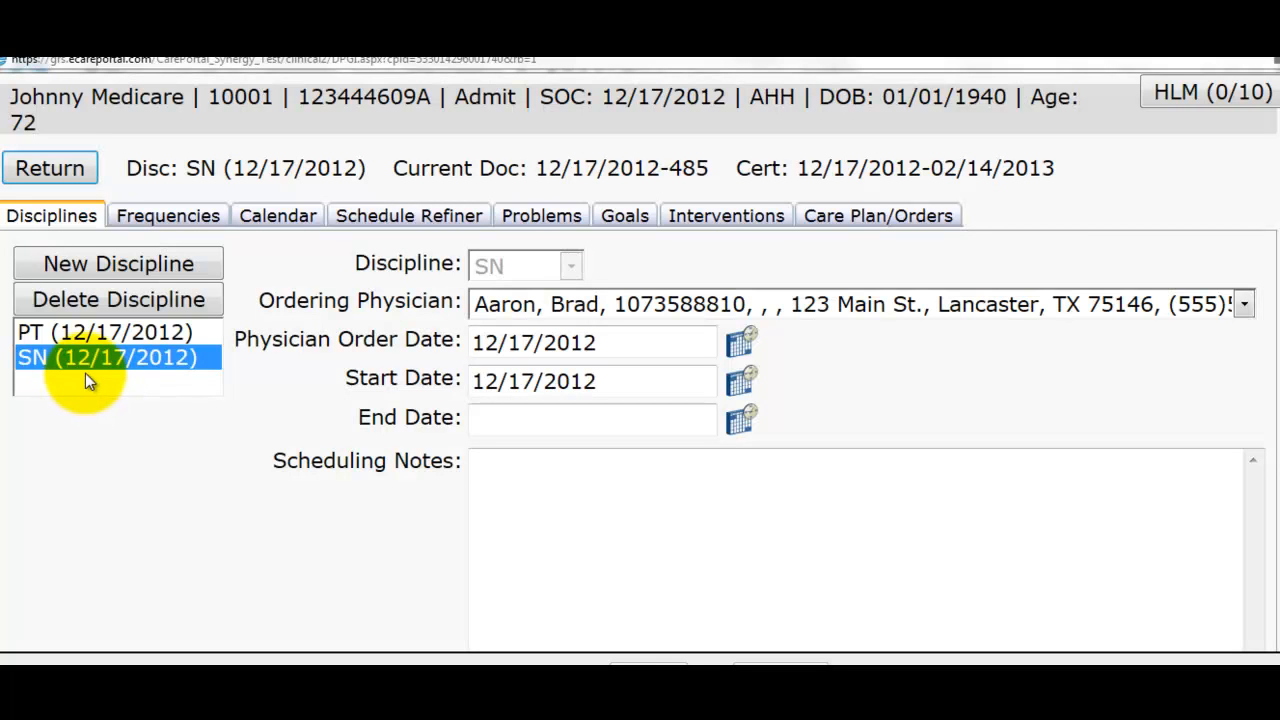
left_click(42, 340)
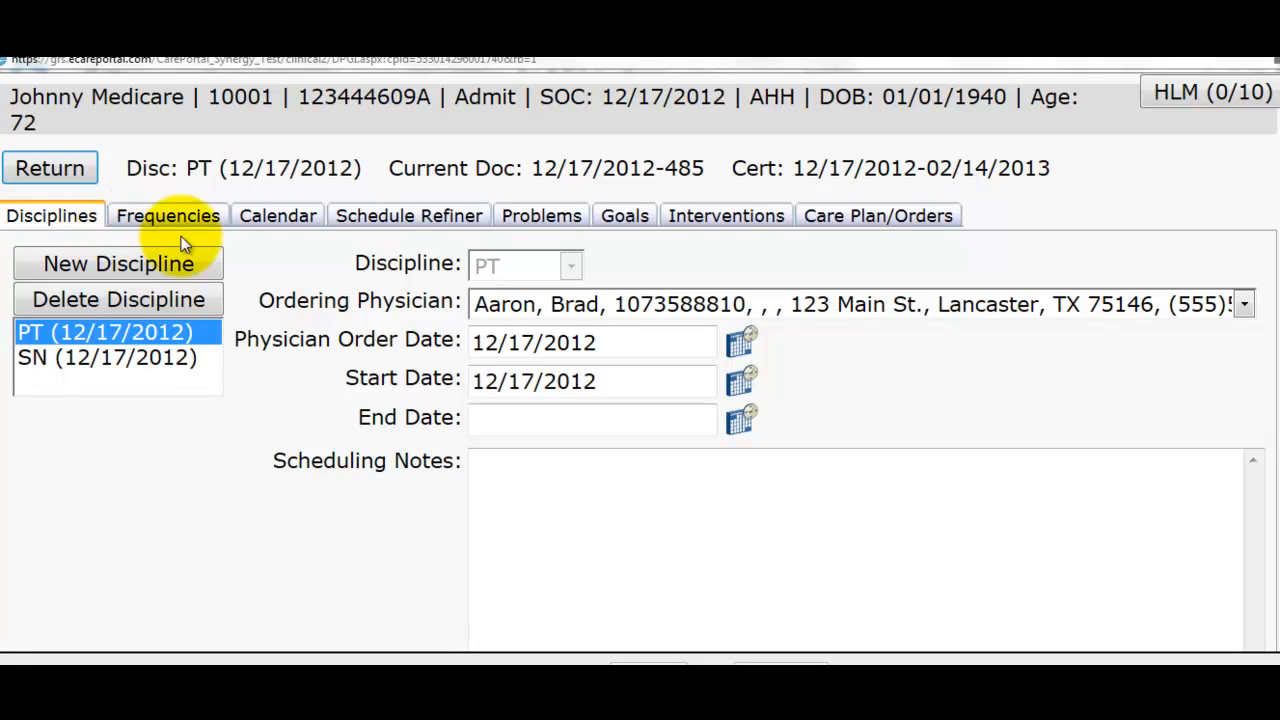
left_click(523, 226)
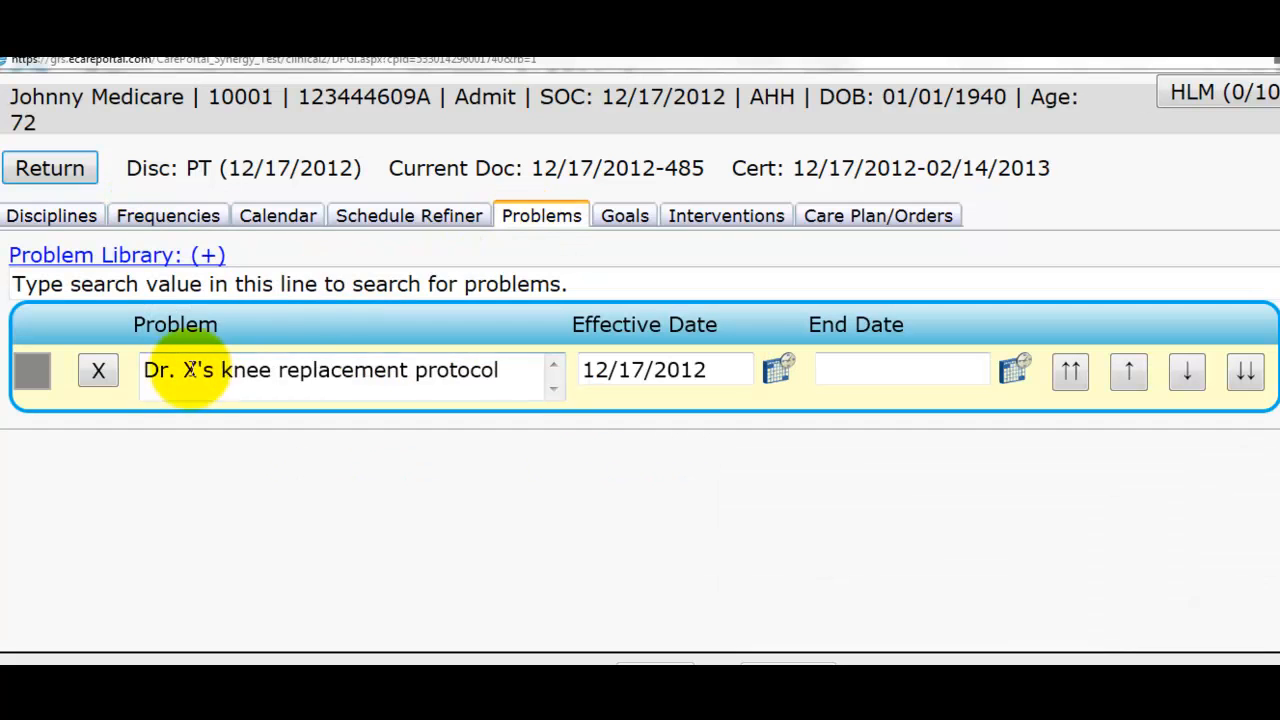
left_click(99, 372)
left_click(754, 443)
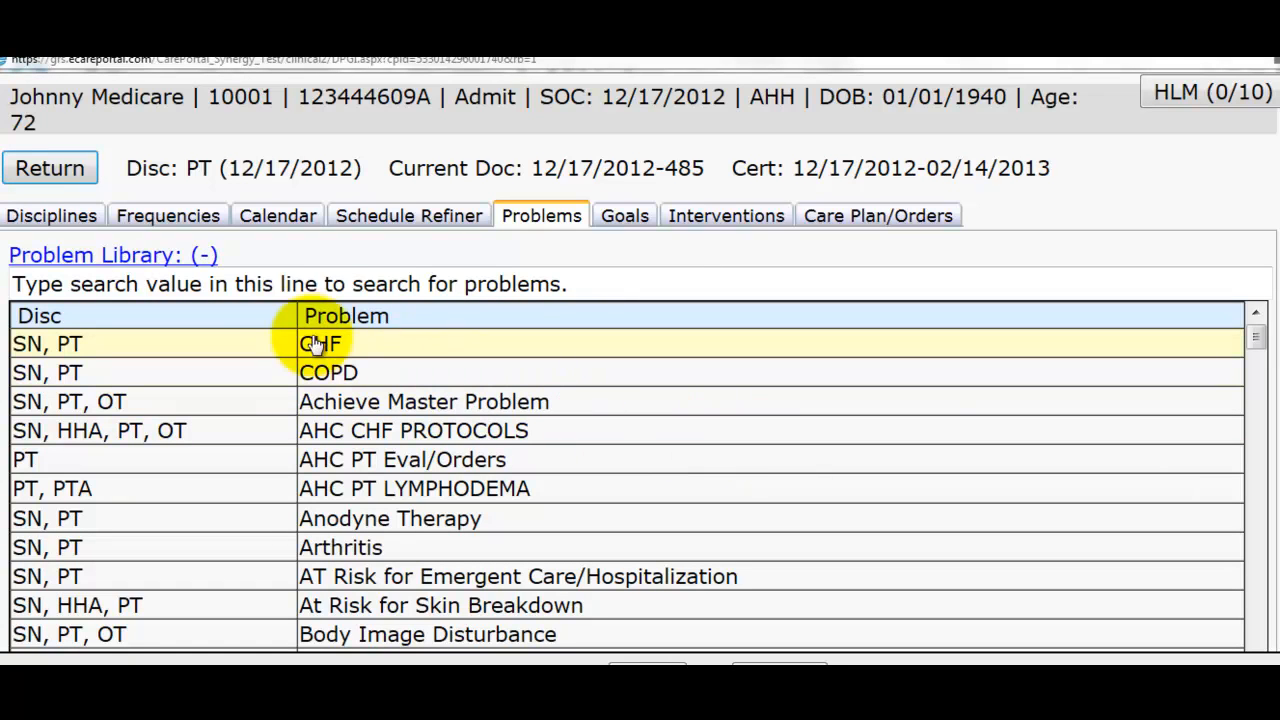
- Search the problem library for 'order' and add Physcial Therapy Order Only
left_click(303, 281)
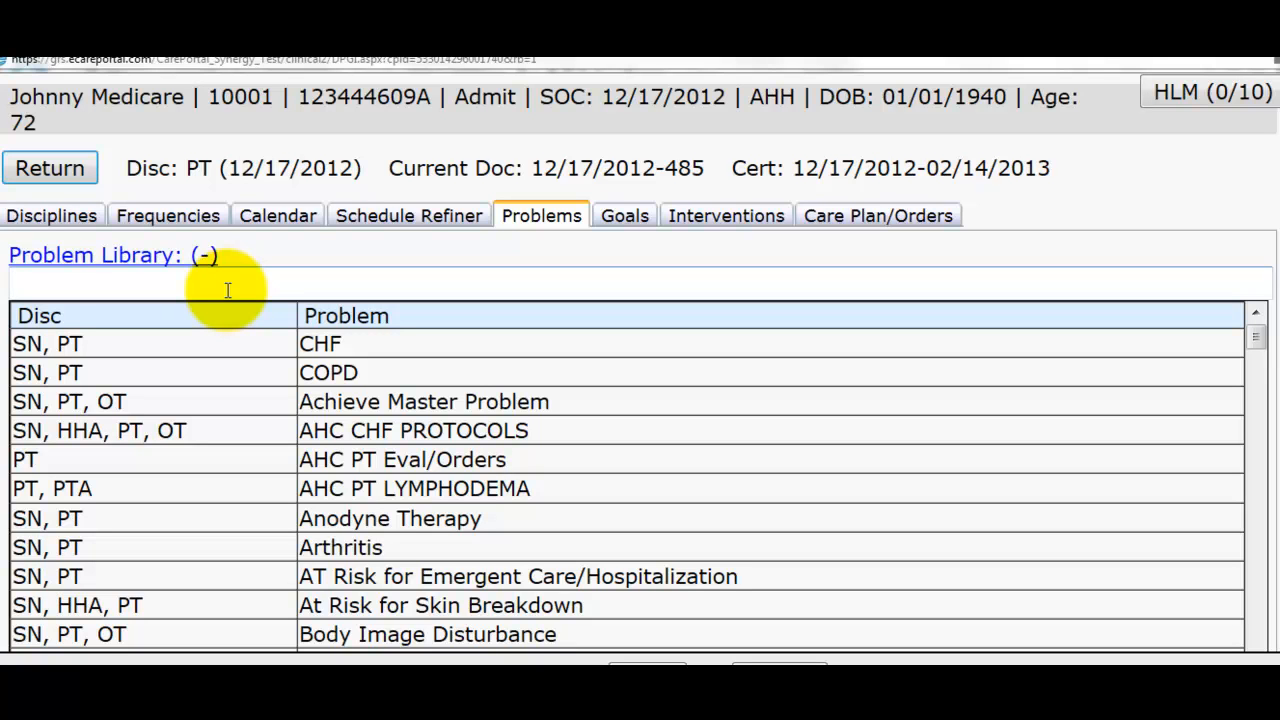
type("order")
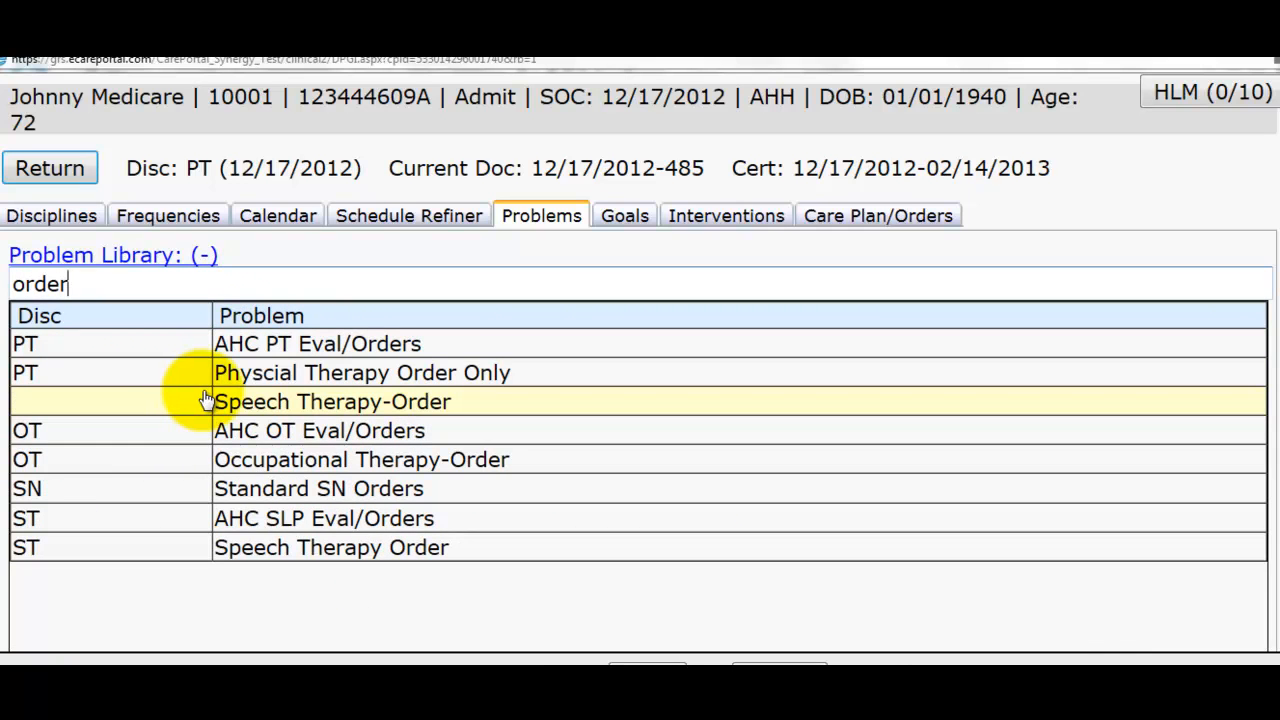
left_click(258, 385)
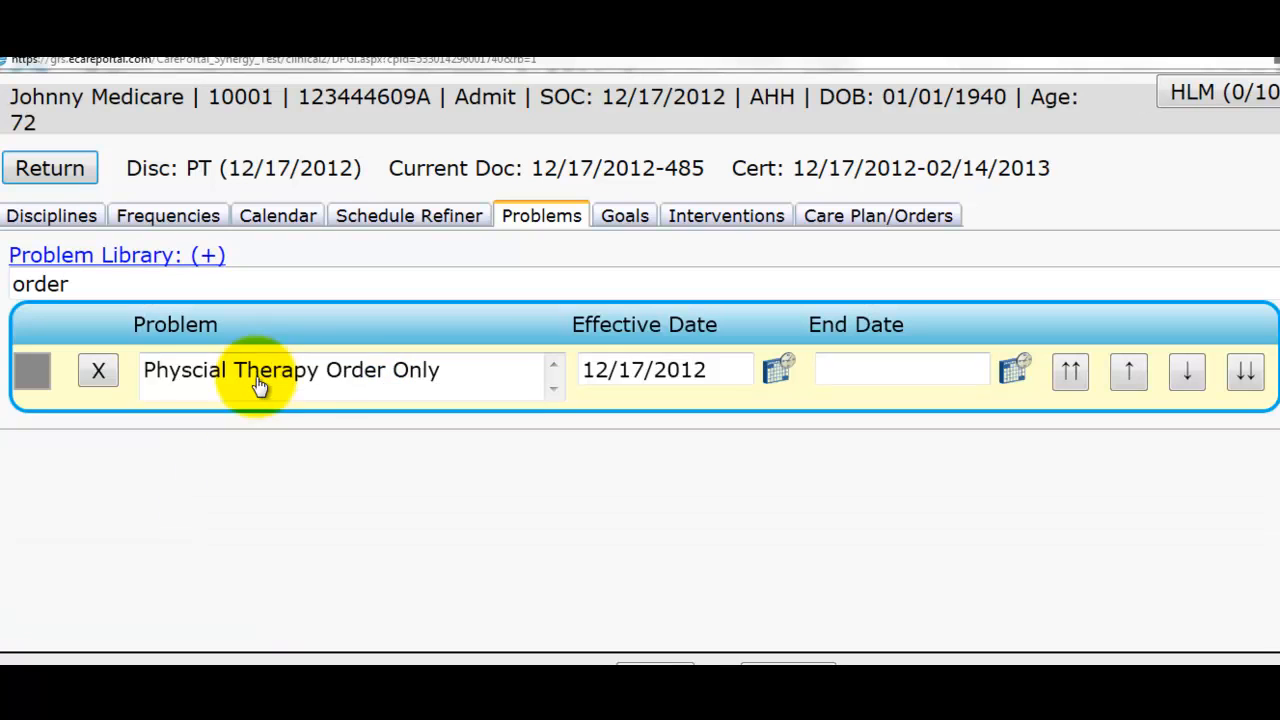
- Add the PT evaluation goal and 'Treatment will be provided per therapy care plan' intervention
left_click(624, 220)
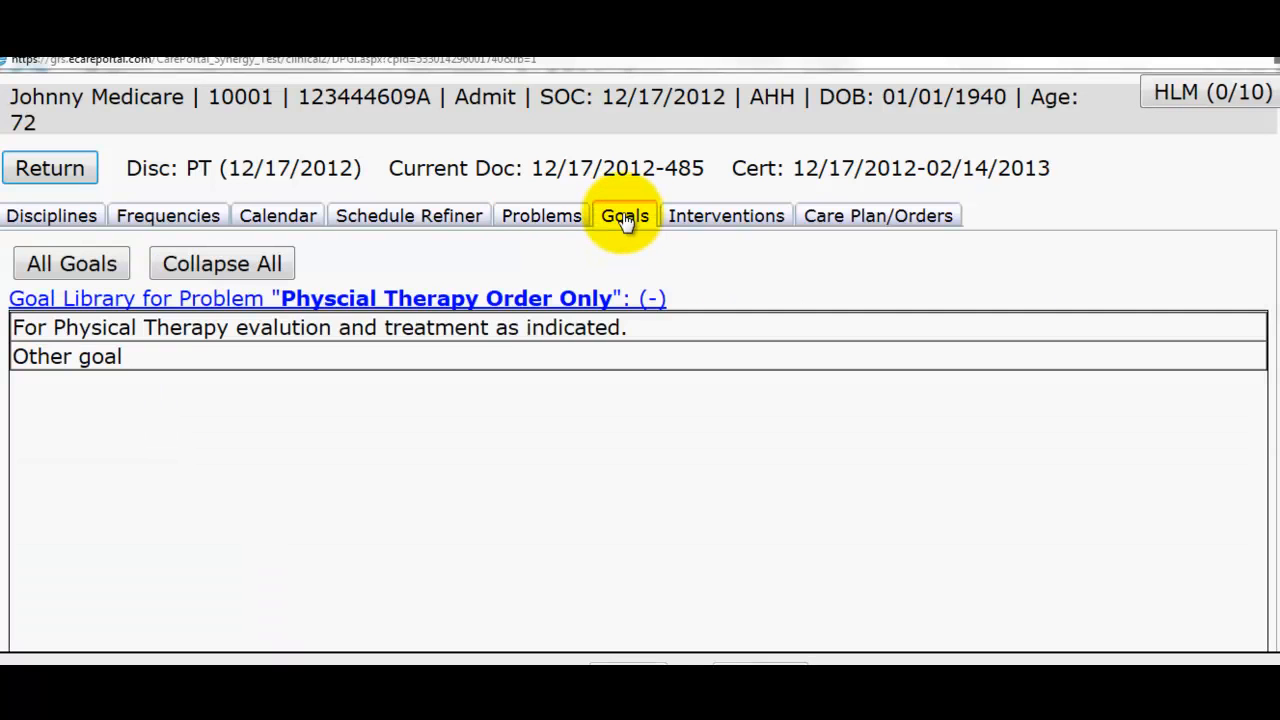
left_click(203, 342)
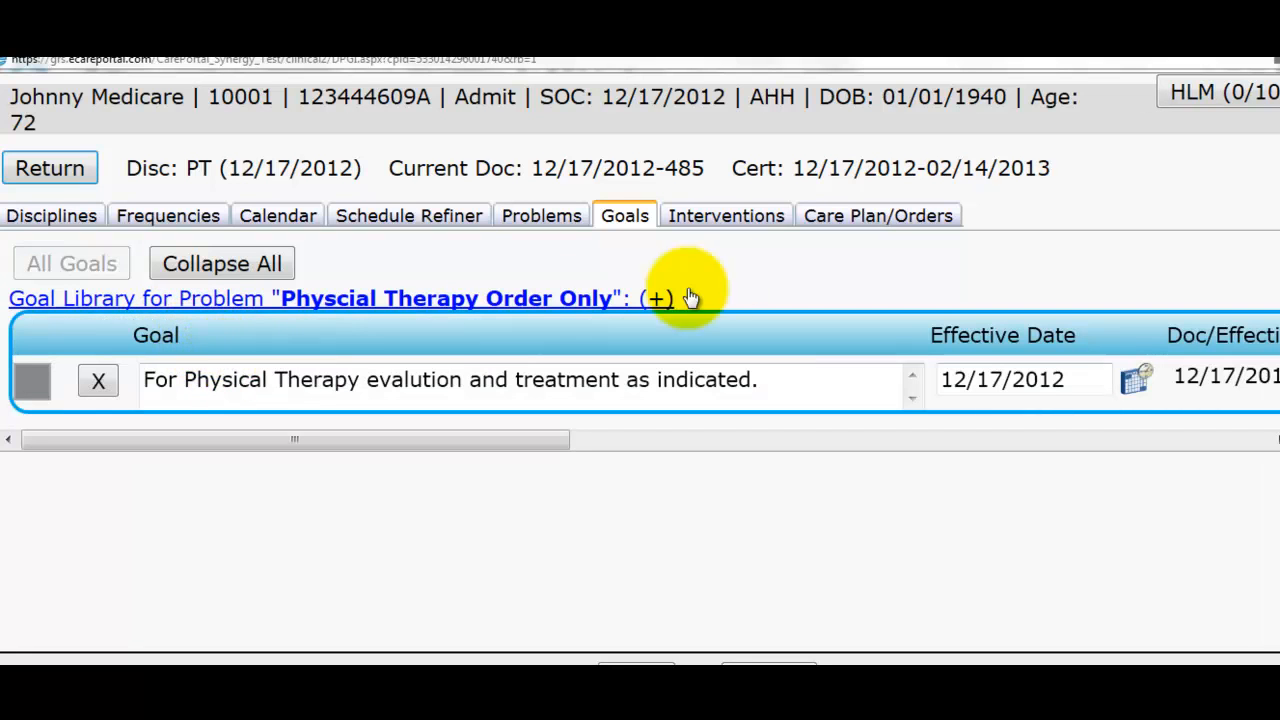
left_click(740, 228)
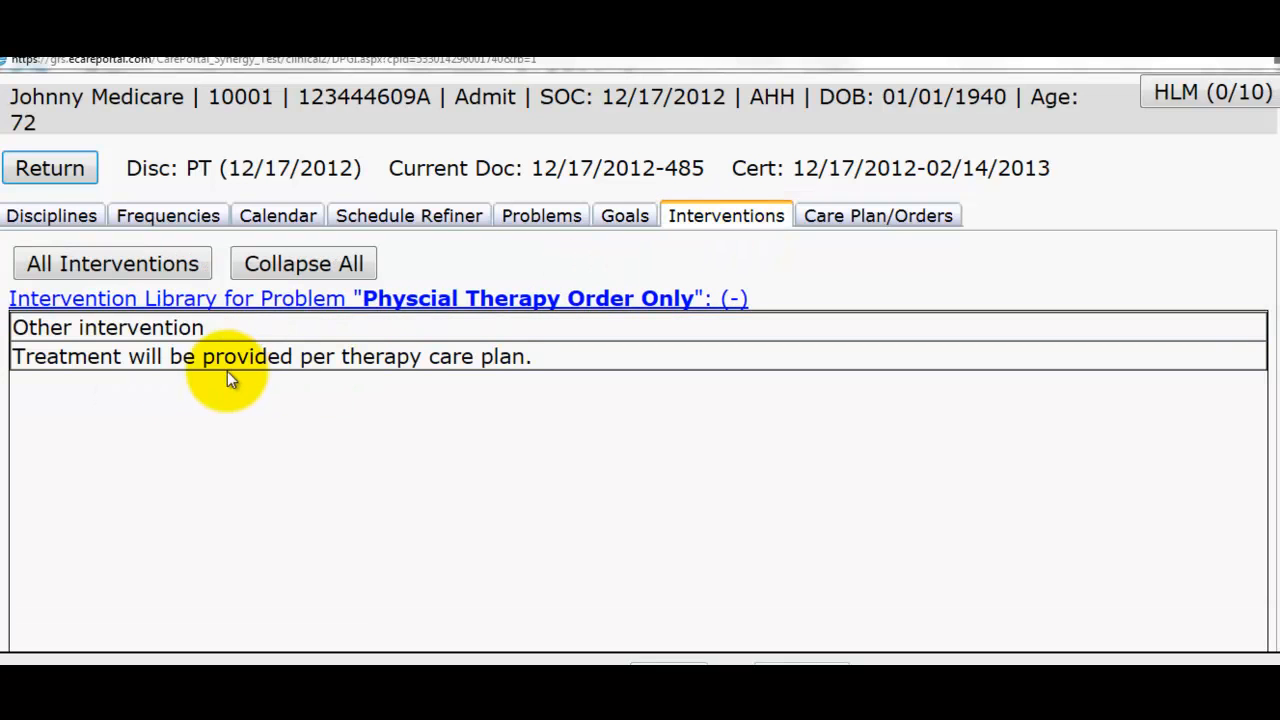
left_click(73, 368)
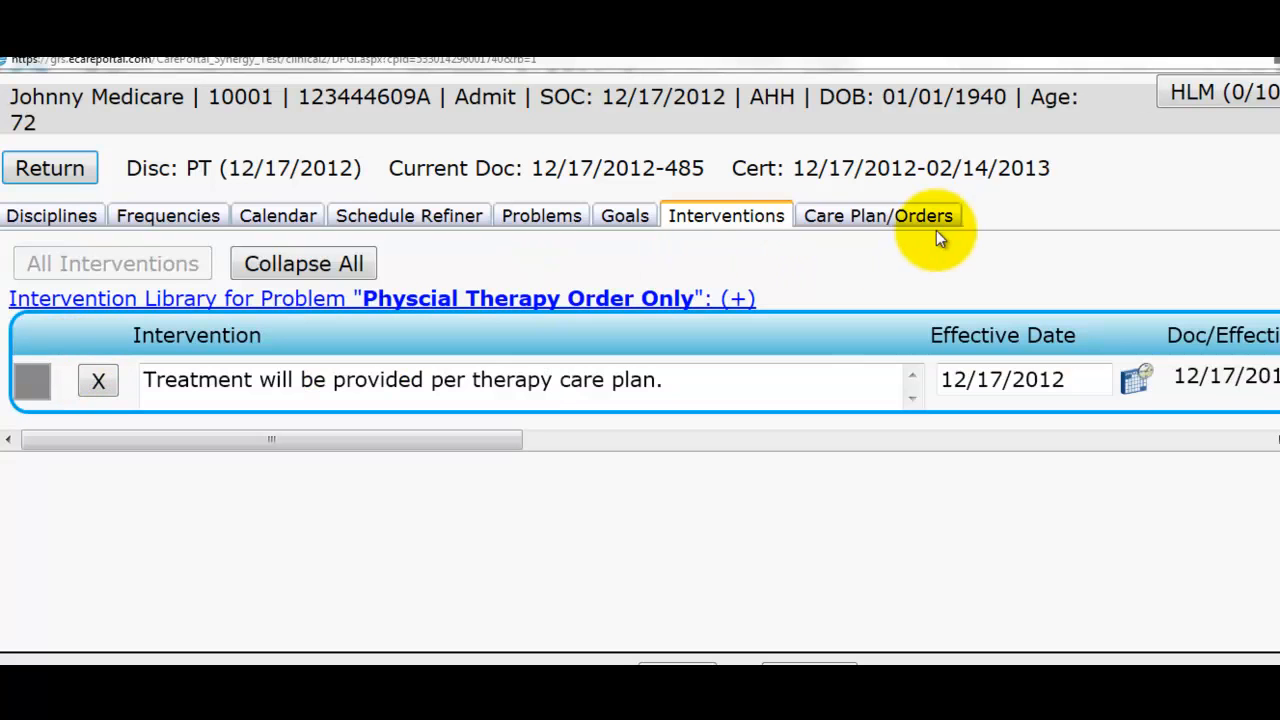
left_click(889, 222)
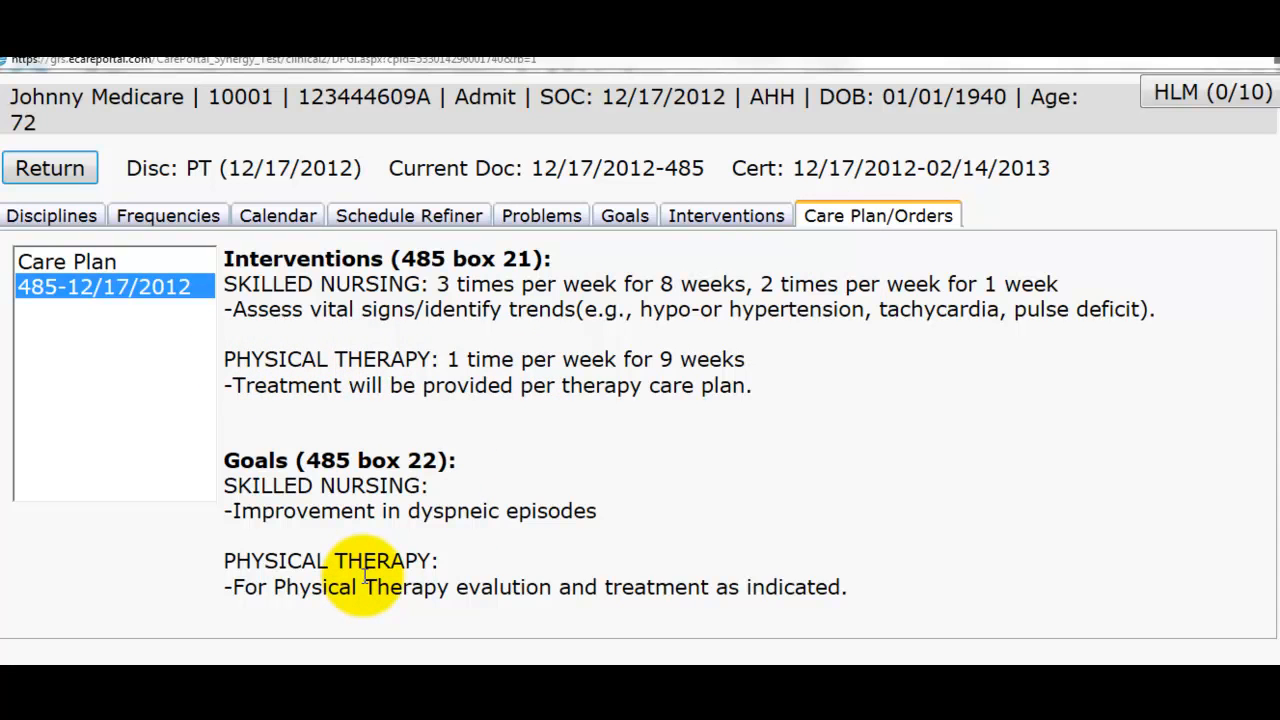
left_click(88, 173)
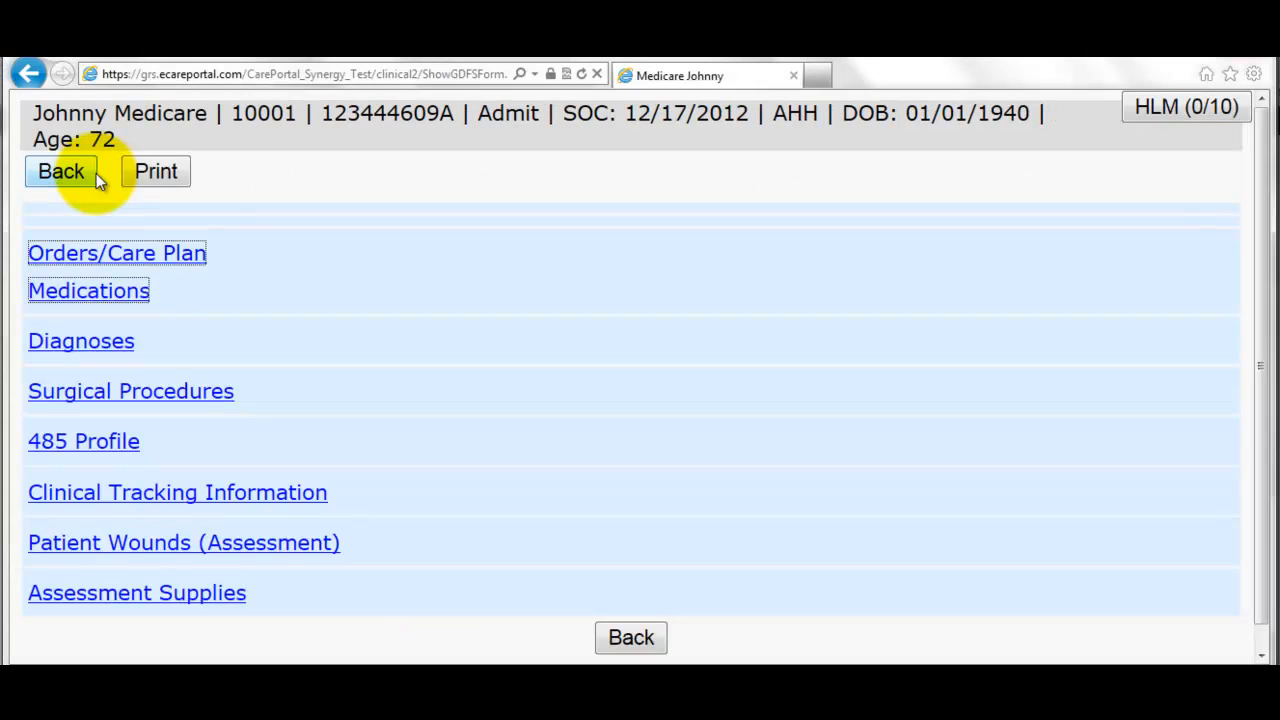
- Open the POT/485 plan PDF from the clinical documents and review its PT orders and goals
left_click(617, 636)
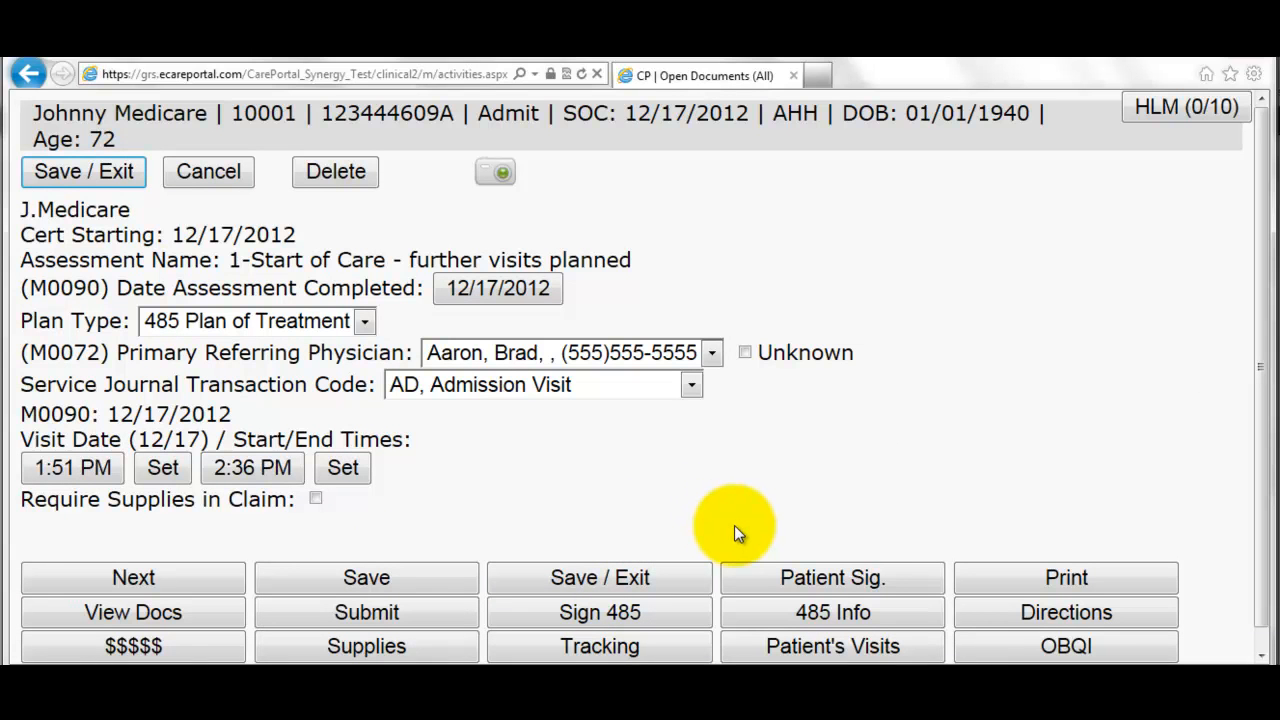
left_click(207, 611)
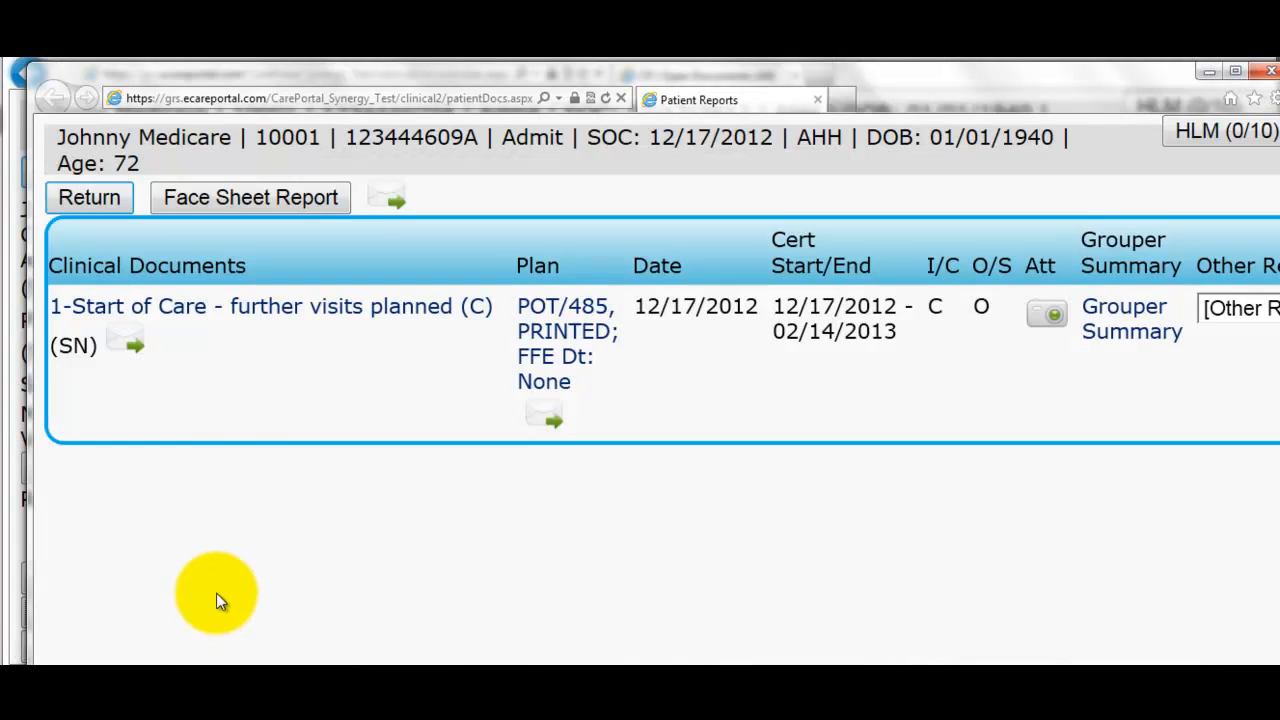
left_click(562, 340)
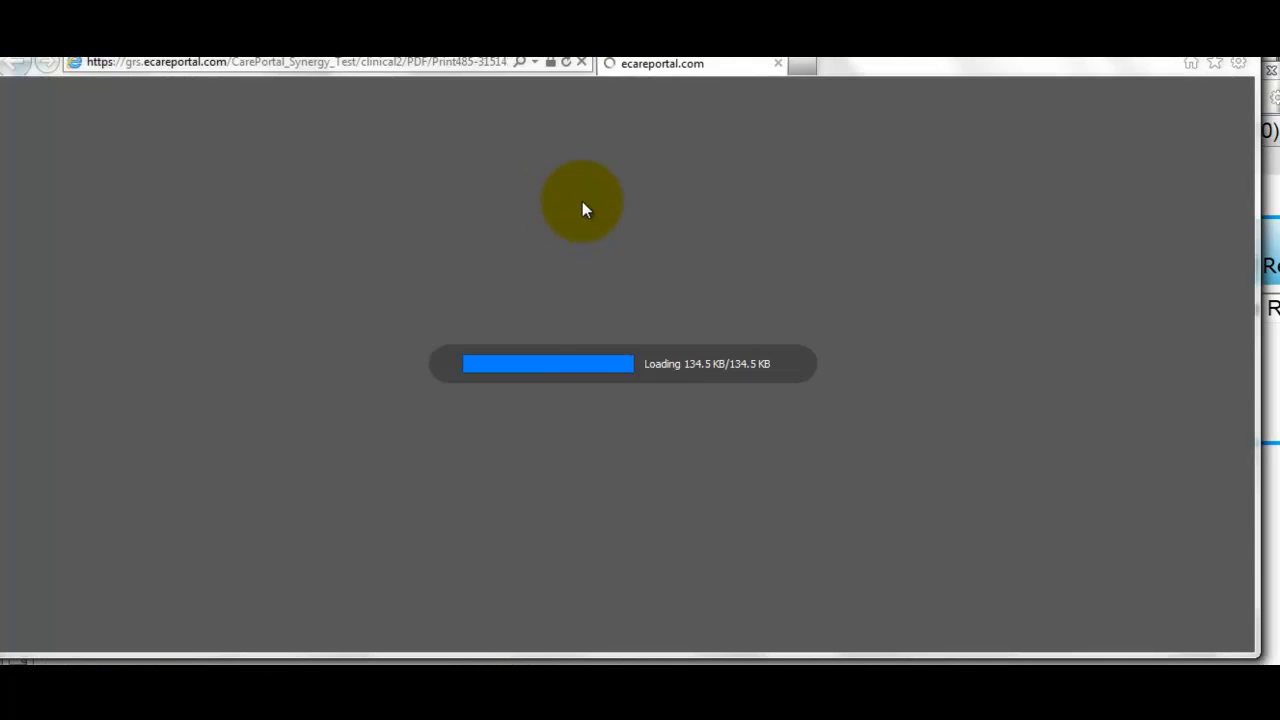
scroll(634, 376, "up", 5)
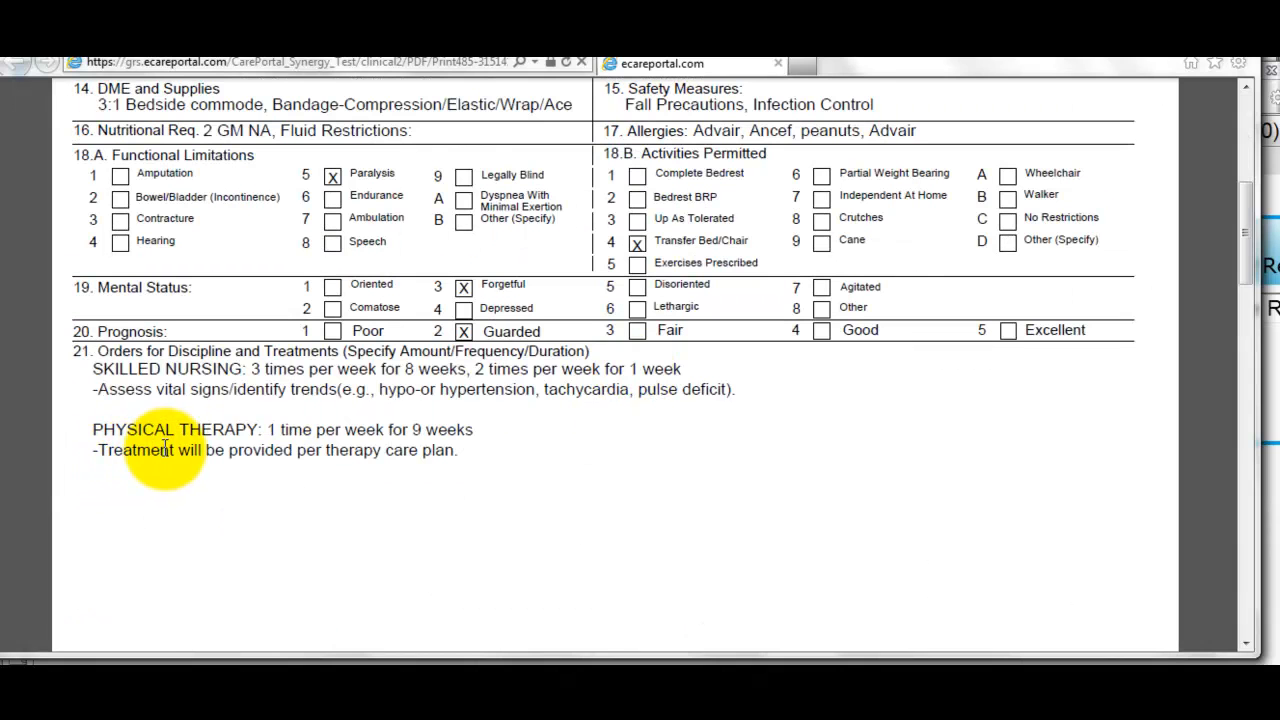
scroll(168, 447, "down", 4)
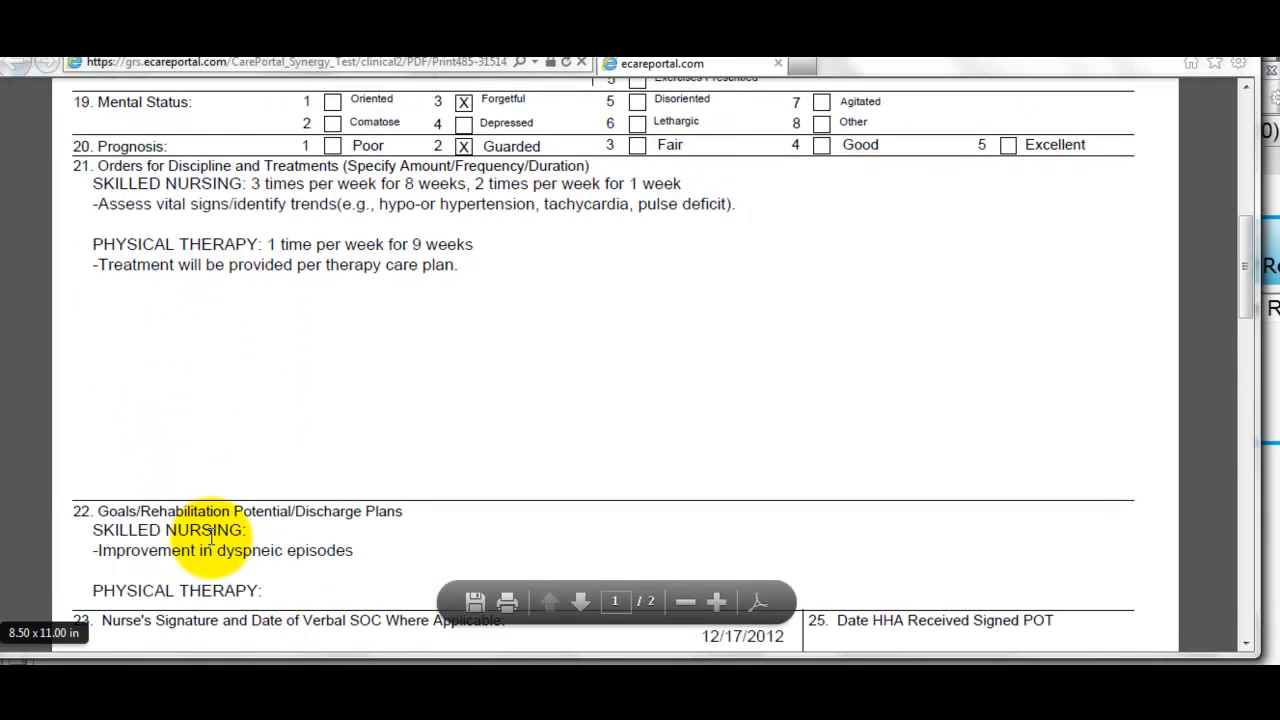
scroll(212, 537, "down", 9)
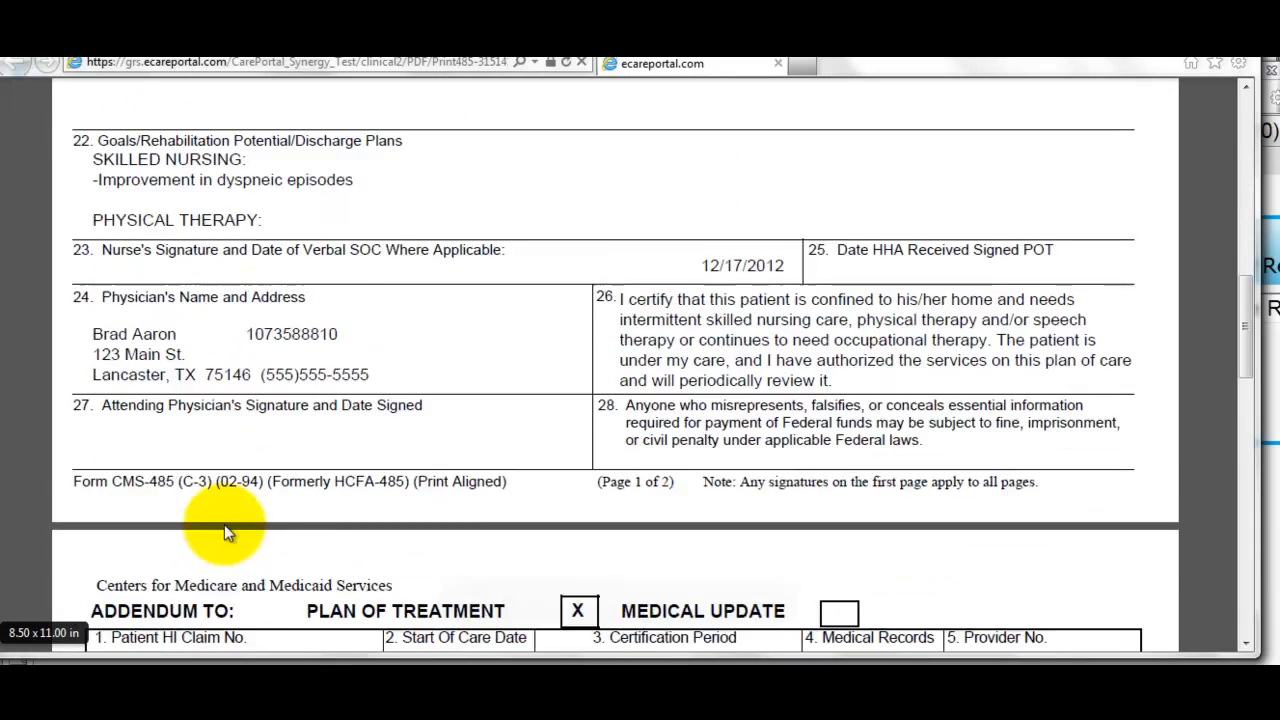
scroll(240, 506, "down", 5)
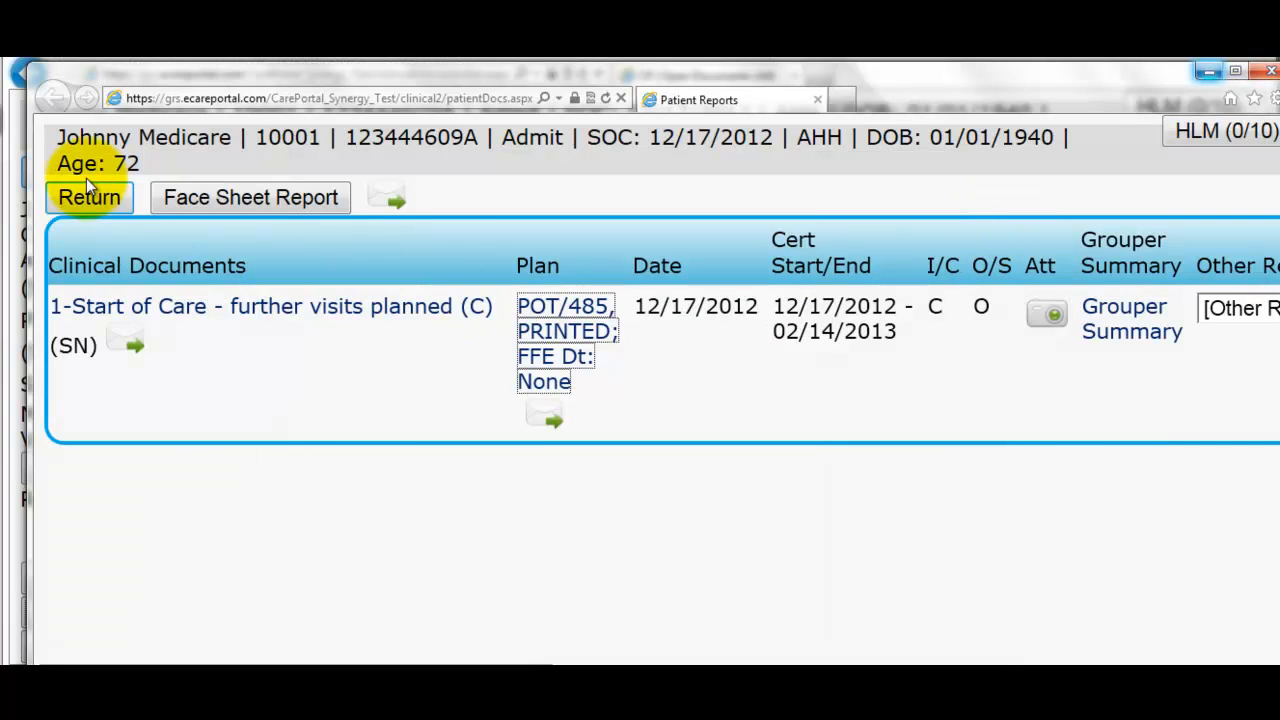
- Submit the Start of Care assessment, accepting the OBQI flags and two validation warnings
left_click(89, 197)
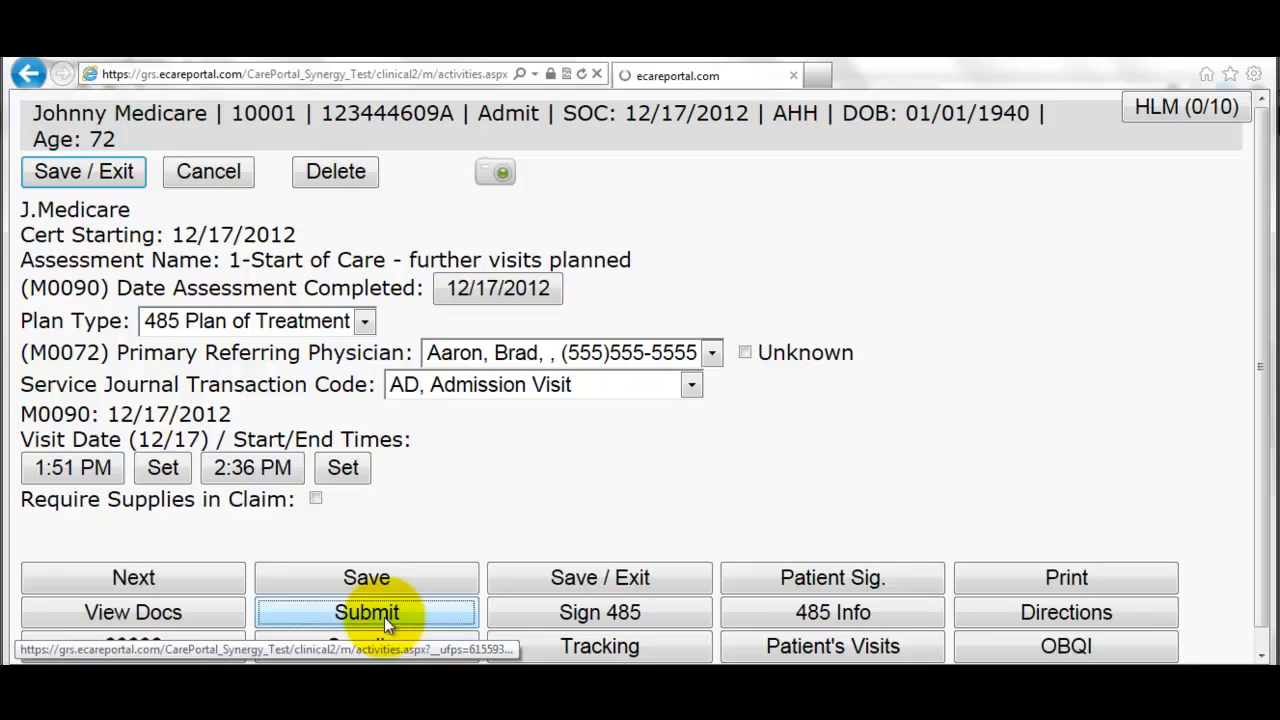
left_click(387, 622)
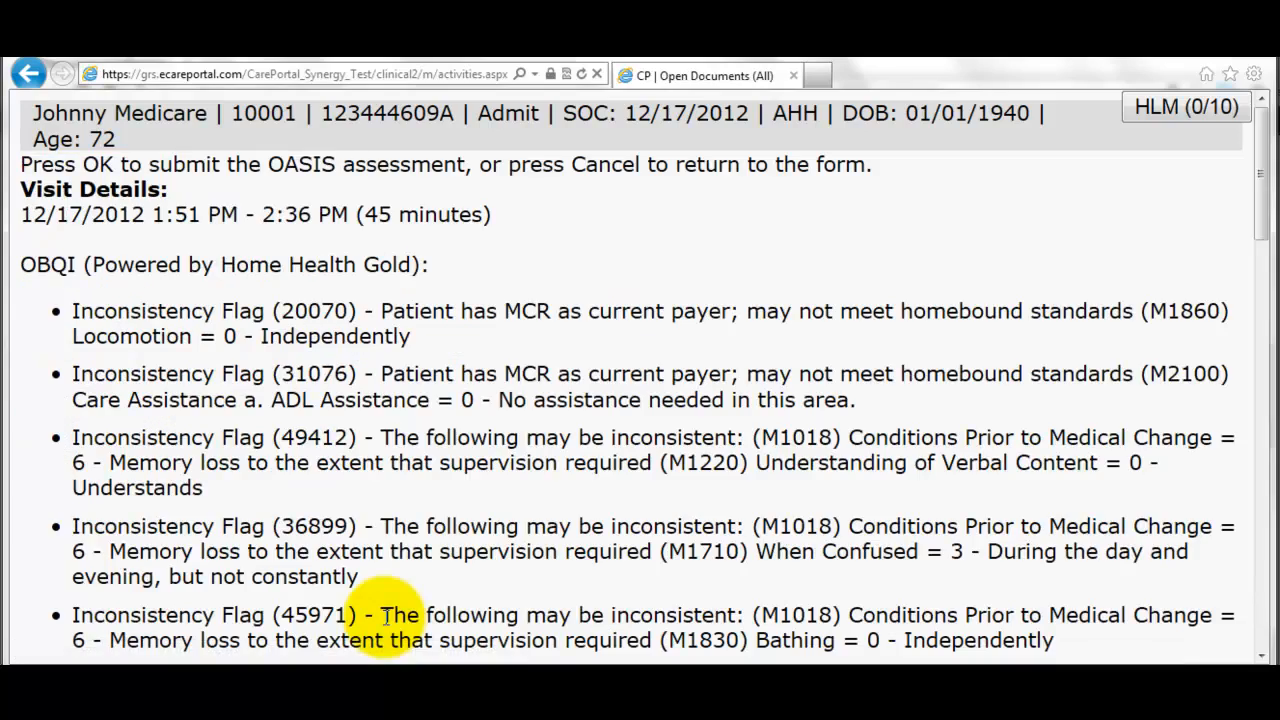
scroll(345, 470, "down", 1)
scroll(345, 472, "down", 1)
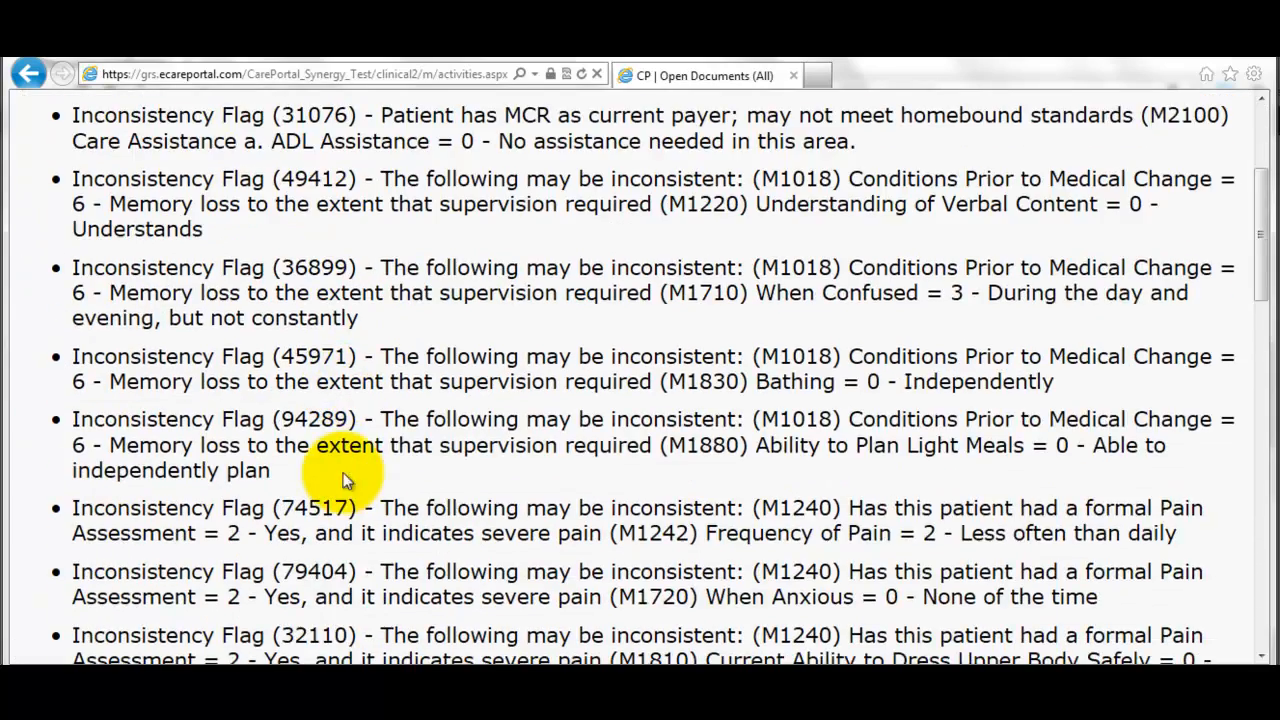
scroll(338, 460, "down", 5)
scroll(340, 462, "down", 10)
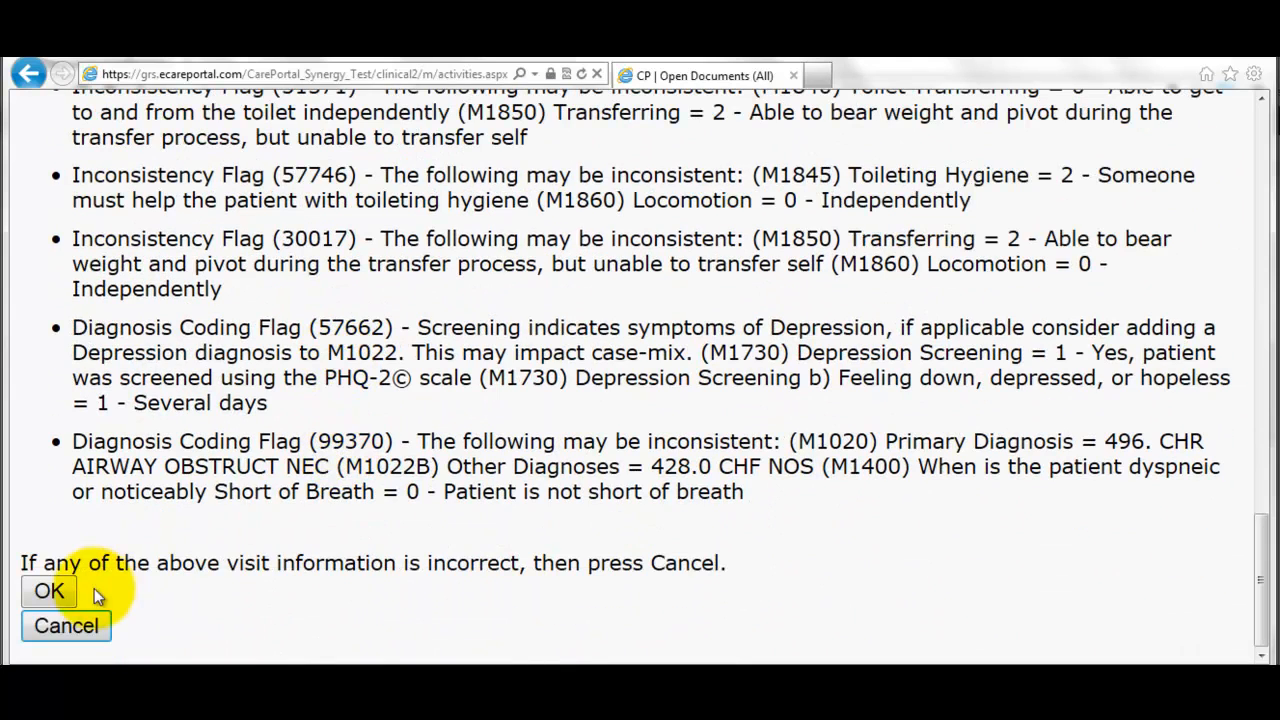
left_click(55, 591)
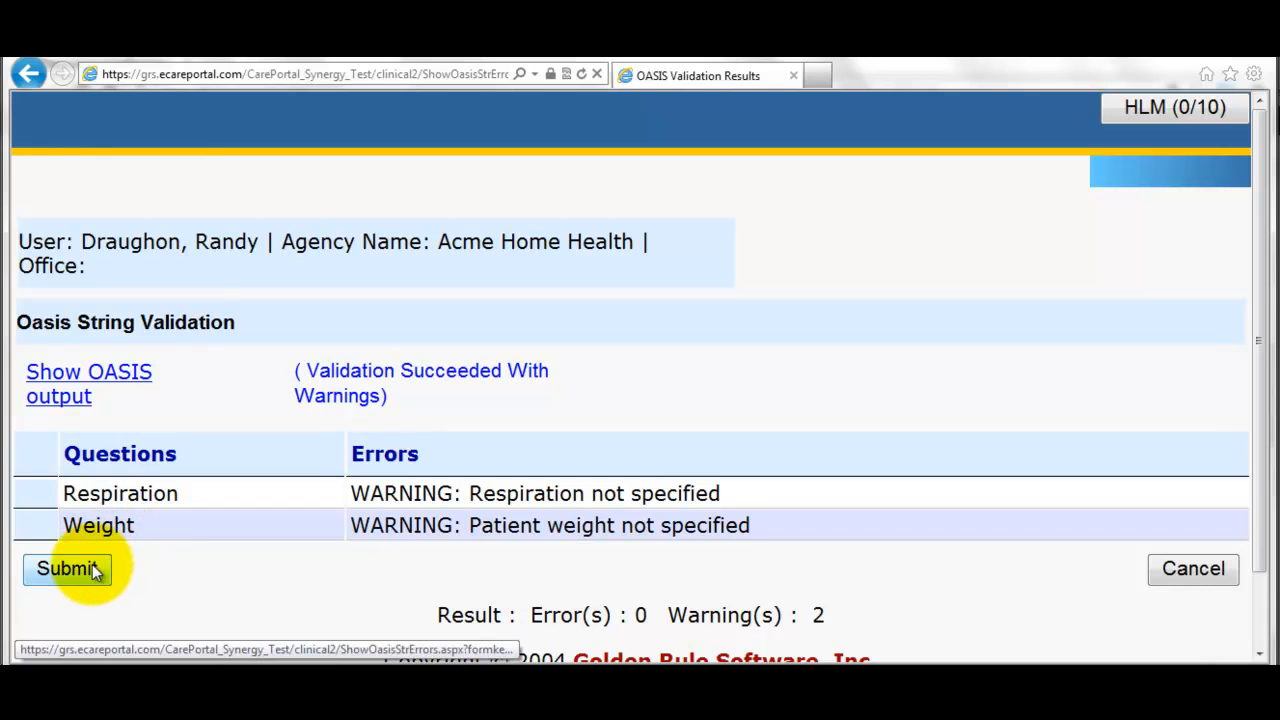
left_click(95, 570)
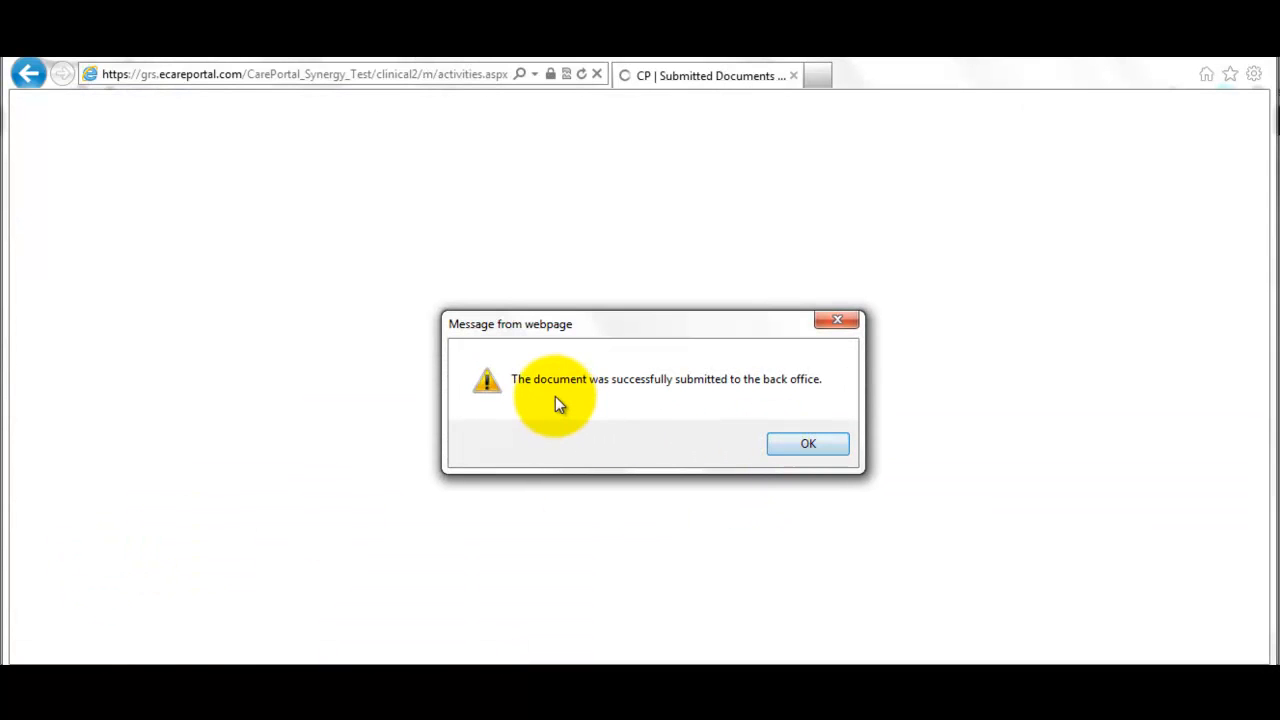
left_click(808, 444)
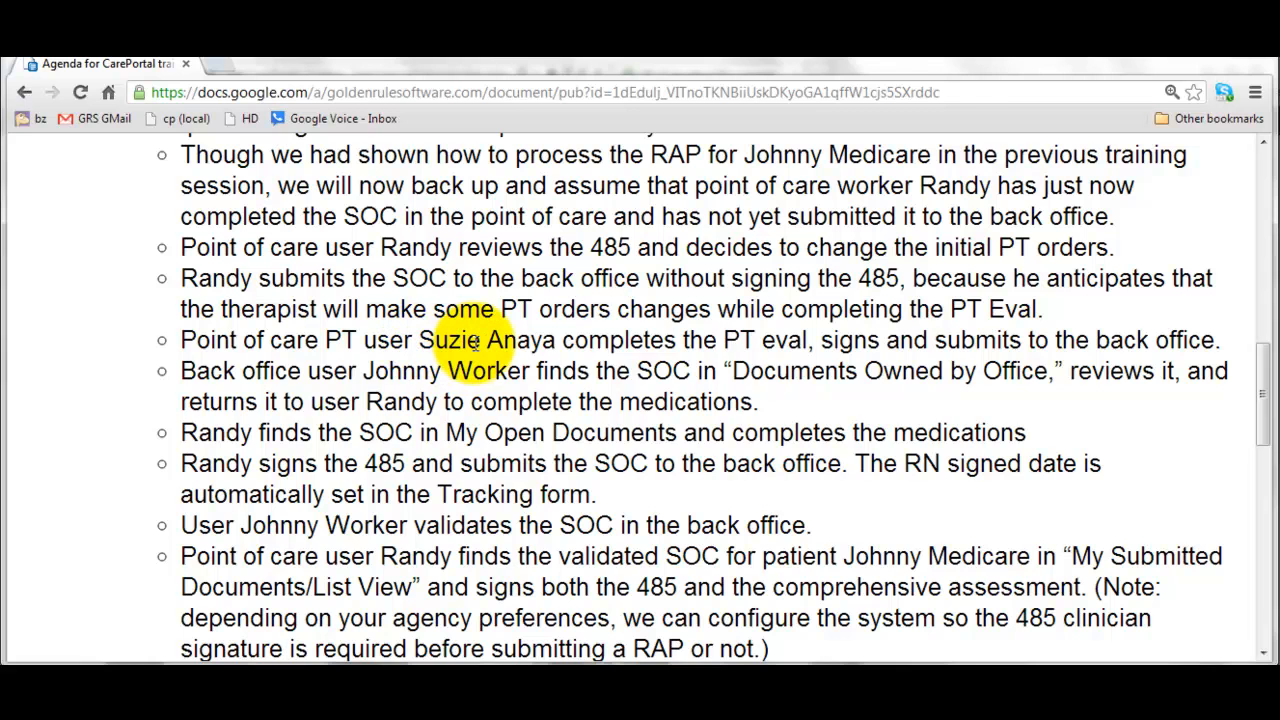
- Switch back to the Internet Explorer CarePortal window with Alt+Tab
key("alt+Tab")
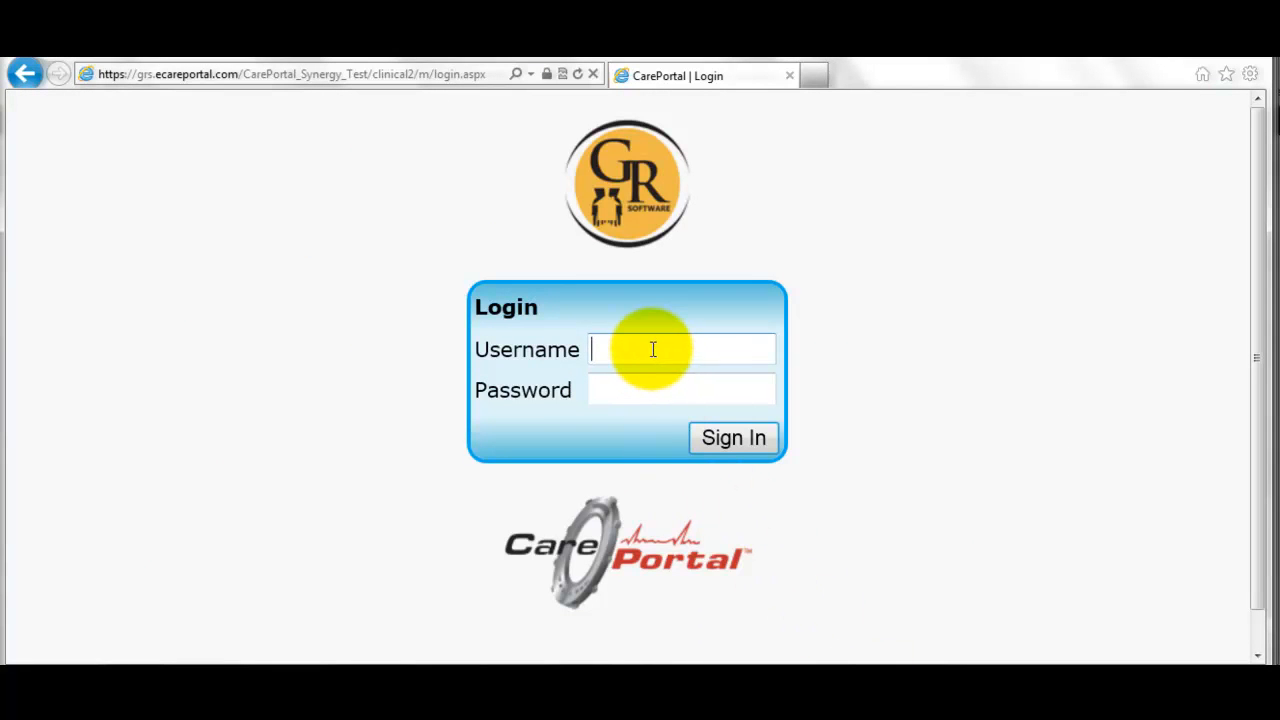
- Sign in as the physical therapist and show the December 2012 schedule calendar
left_click(652, 351)
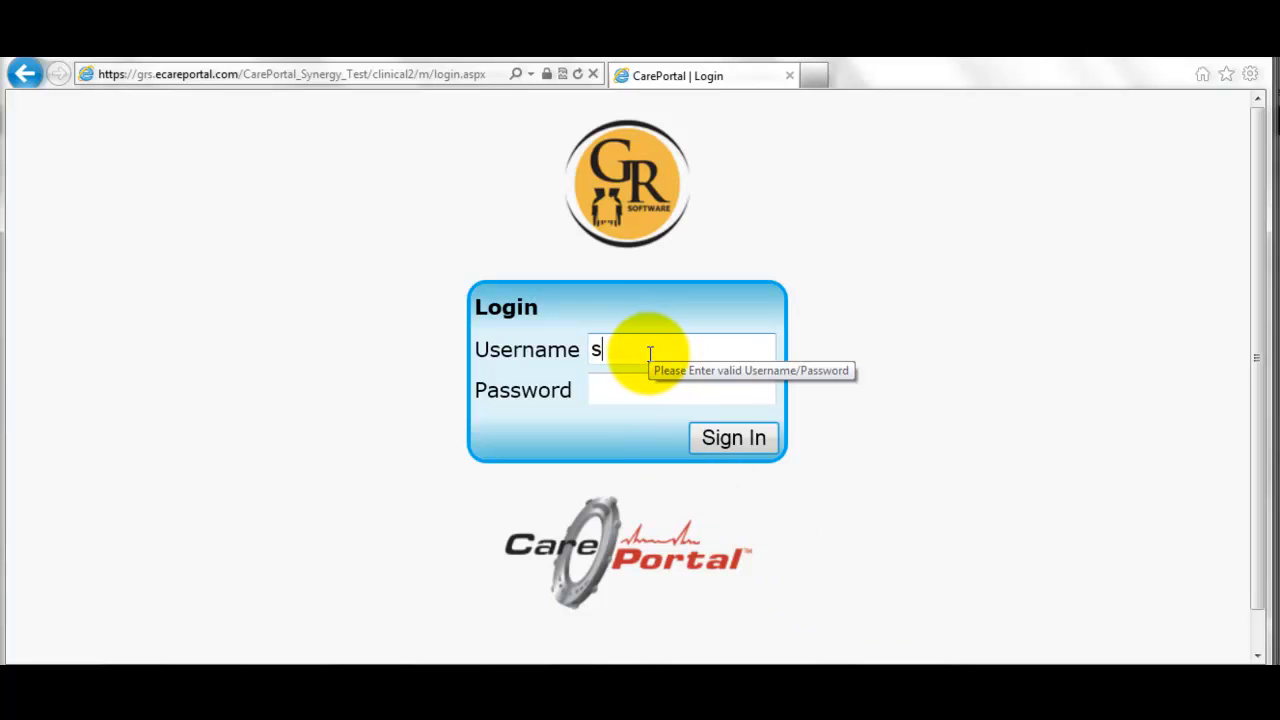
key("Tab")
type("●●●●●●")
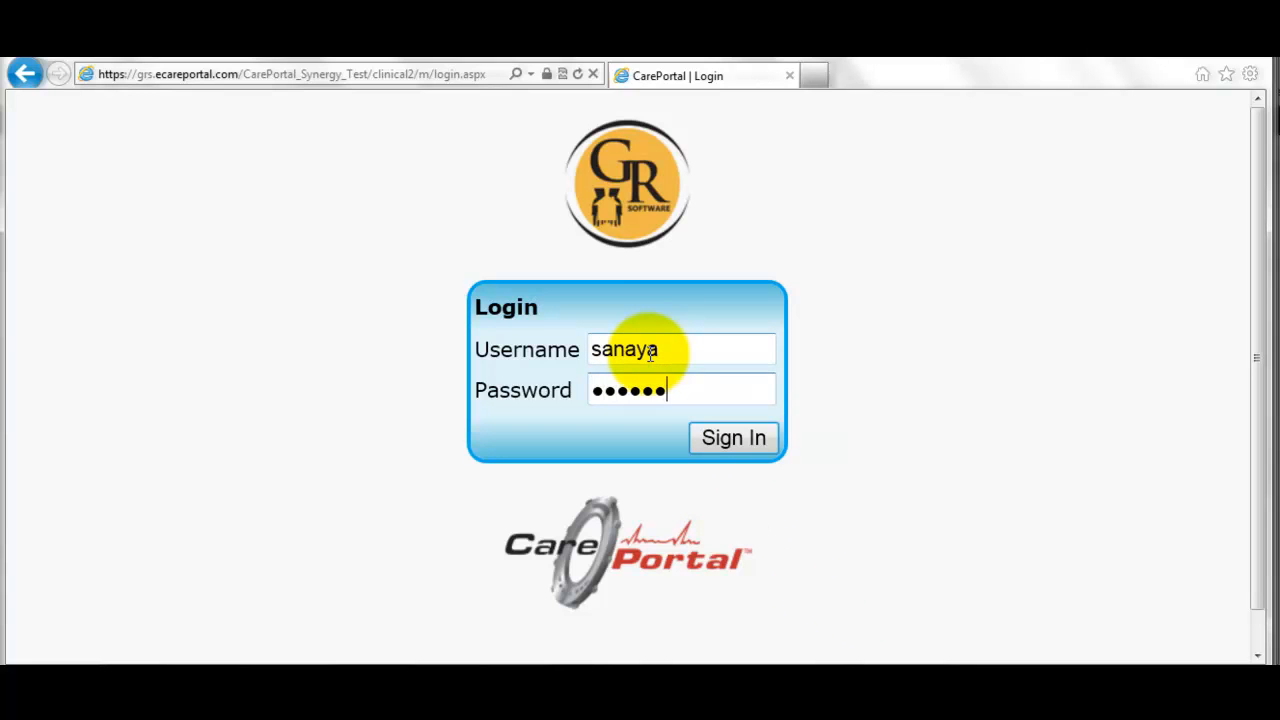
key("Return")
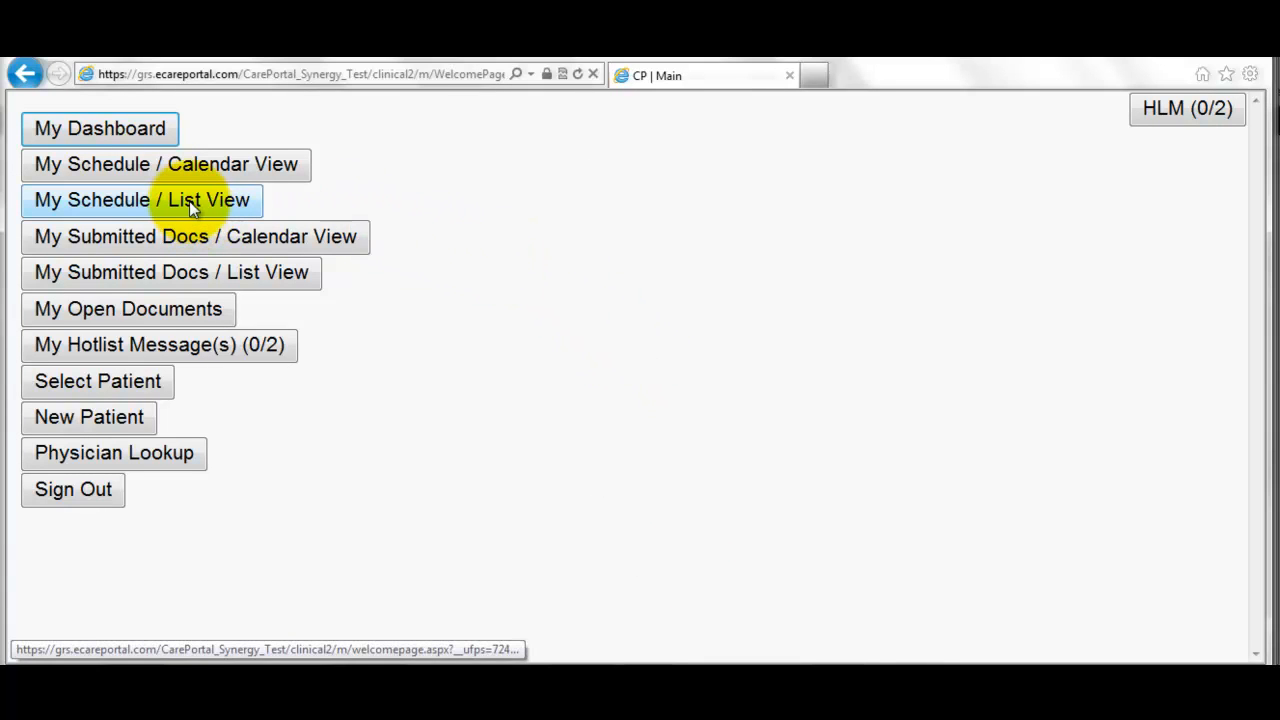
left_click(159, 168)
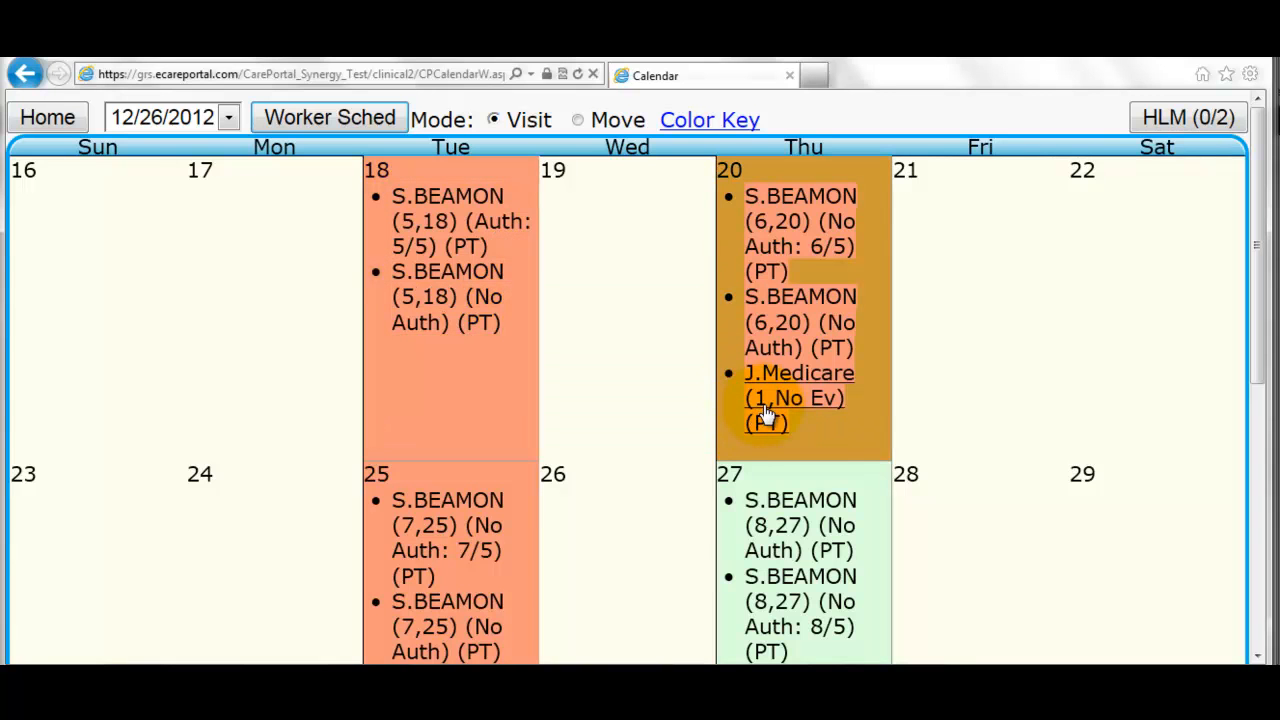
mouse_move(765, 413)
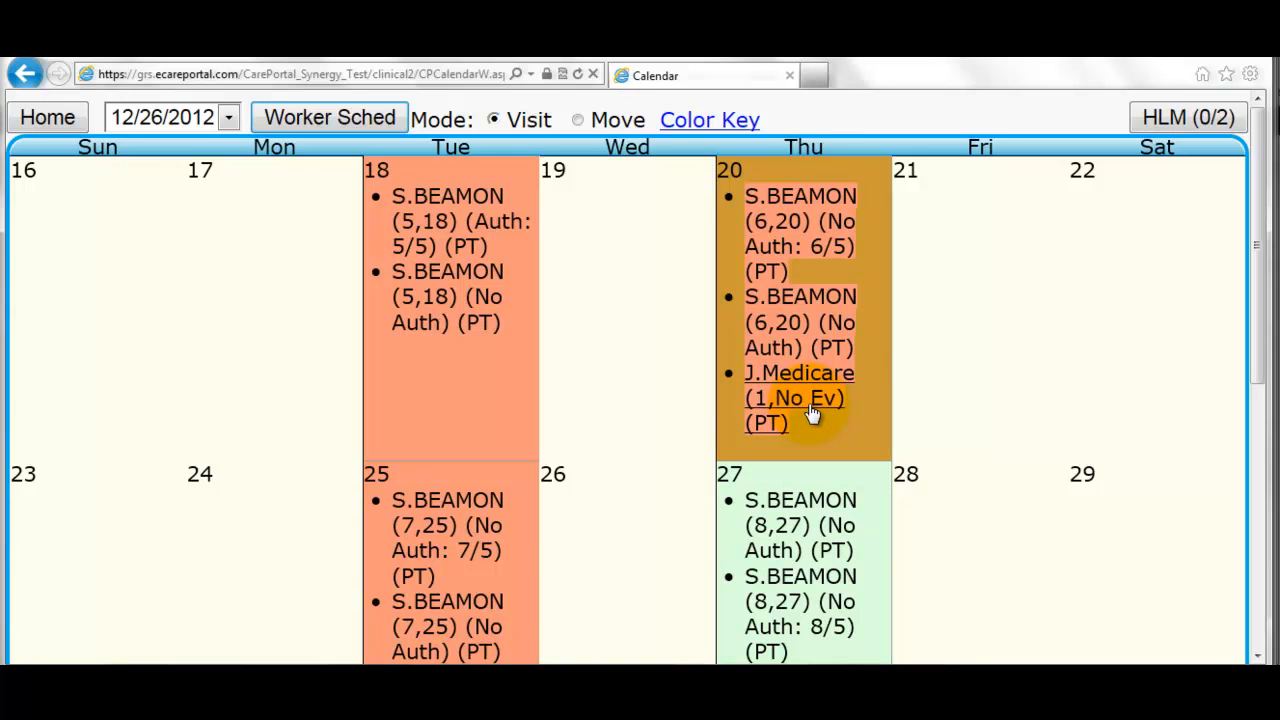
- Start a CarePortal PT Evaluation note for the patient's PT visit on the 20th
left_click(796, 405)
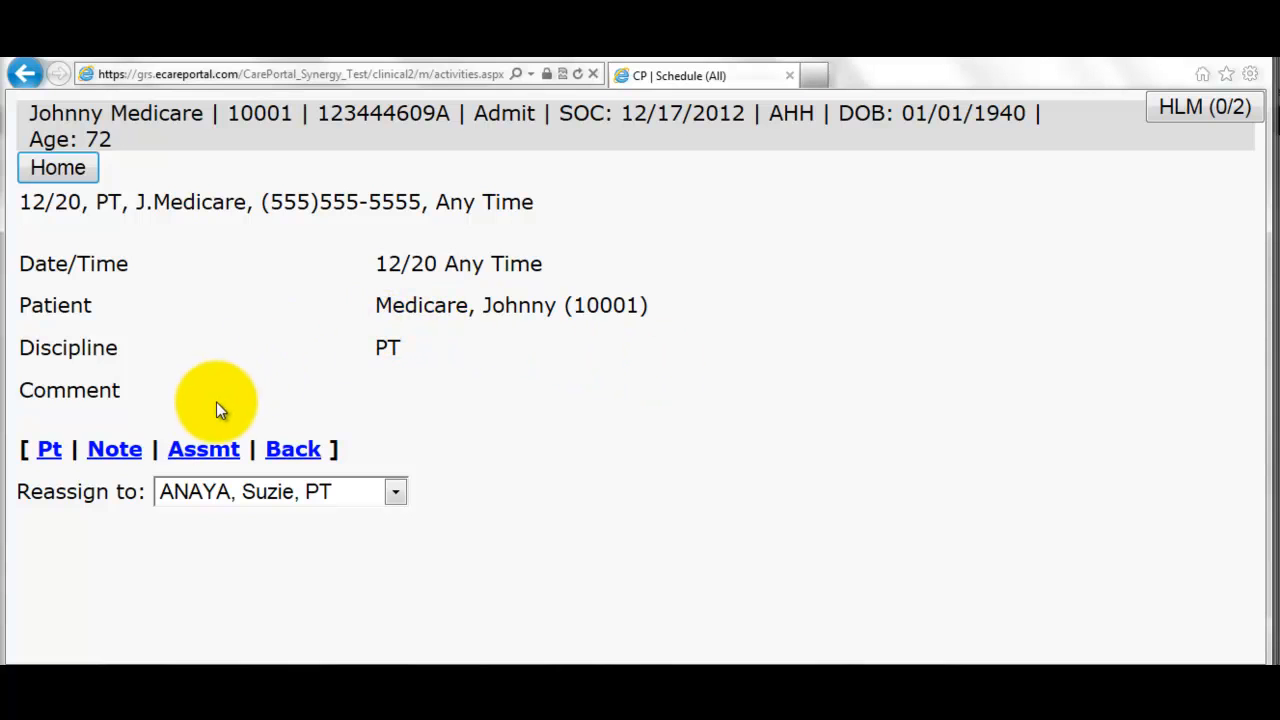
left_click(118, 455)
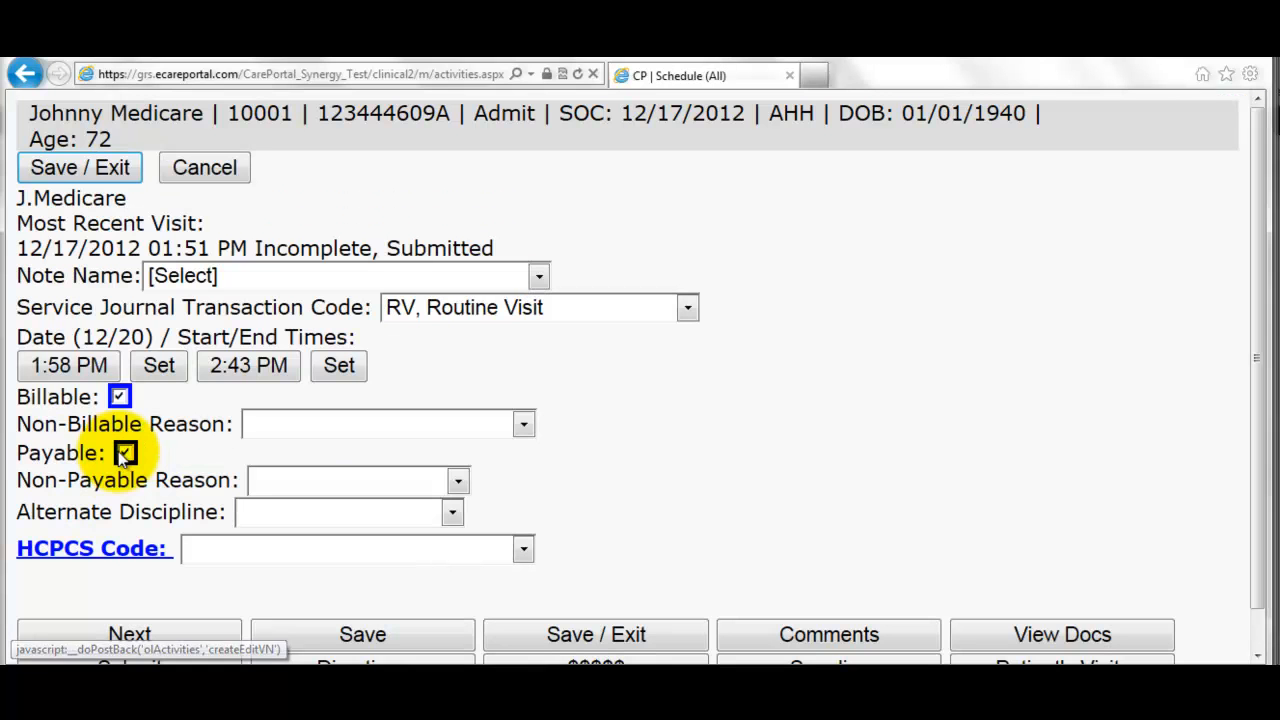
left_click(257, 277)
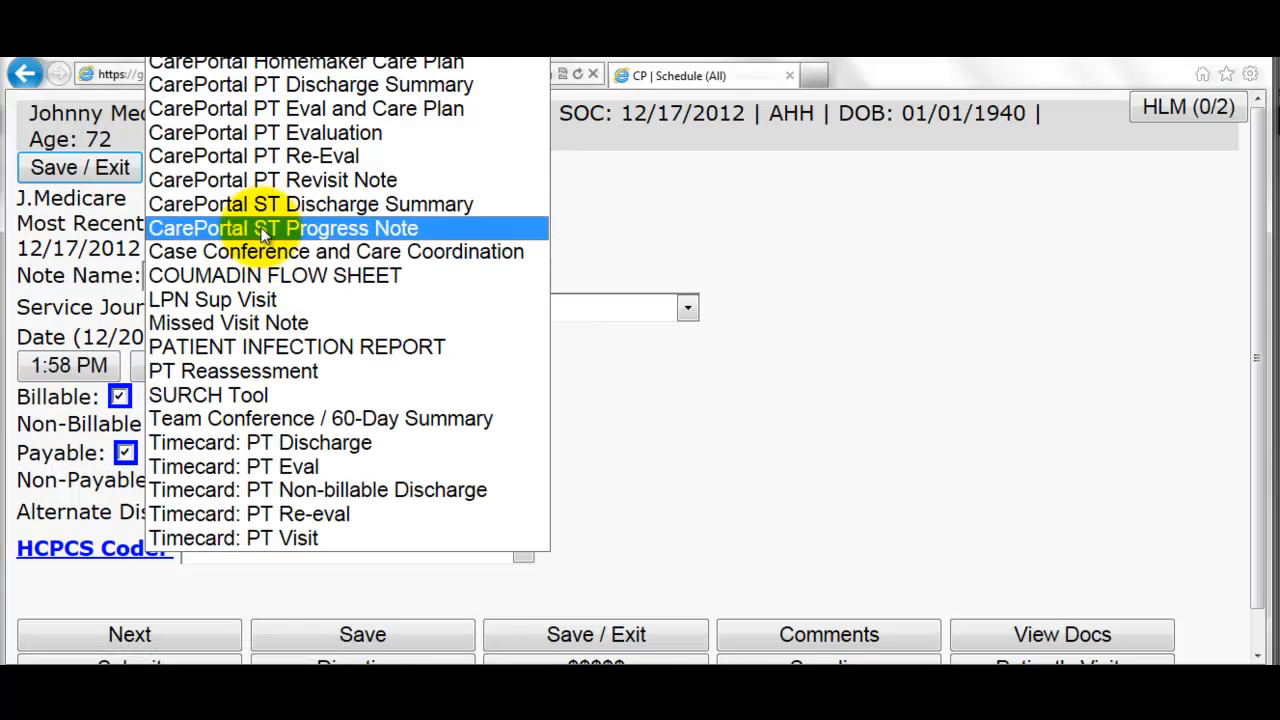
left_click(280, 132)
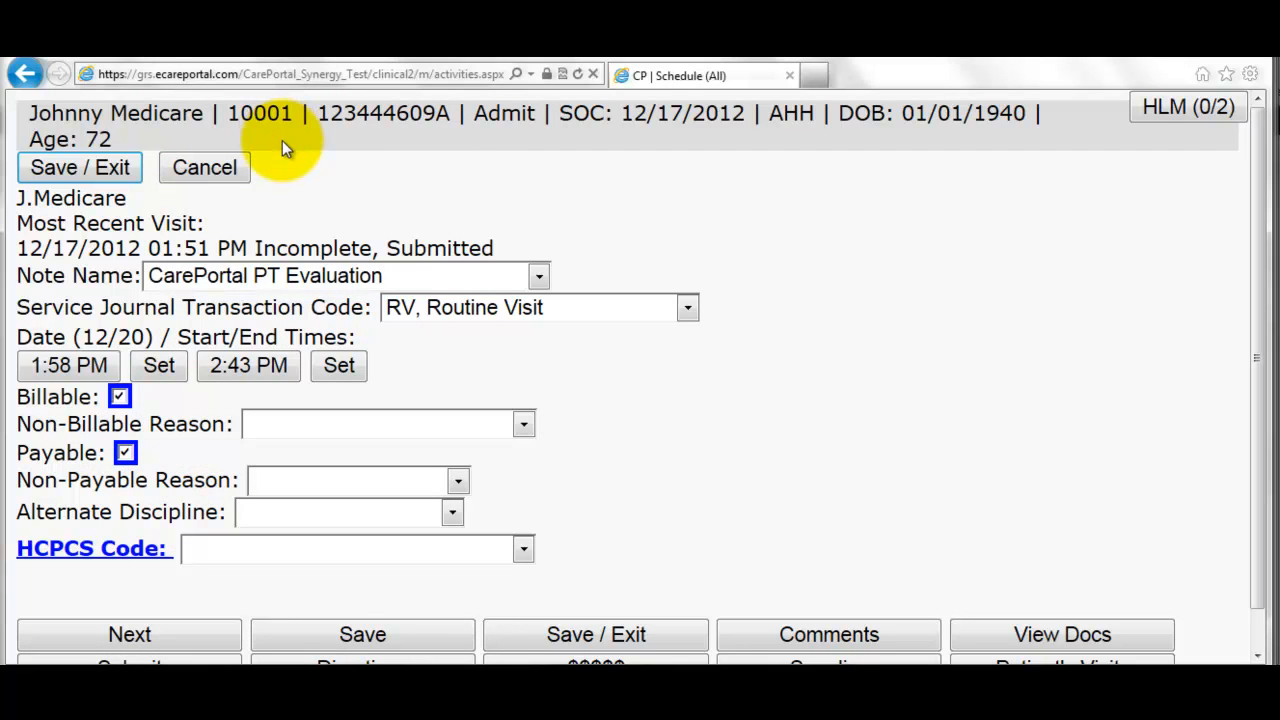
- Set the visit time to 3:00 PM through 4:00 PM
scroll(151, 337, "down", 1)
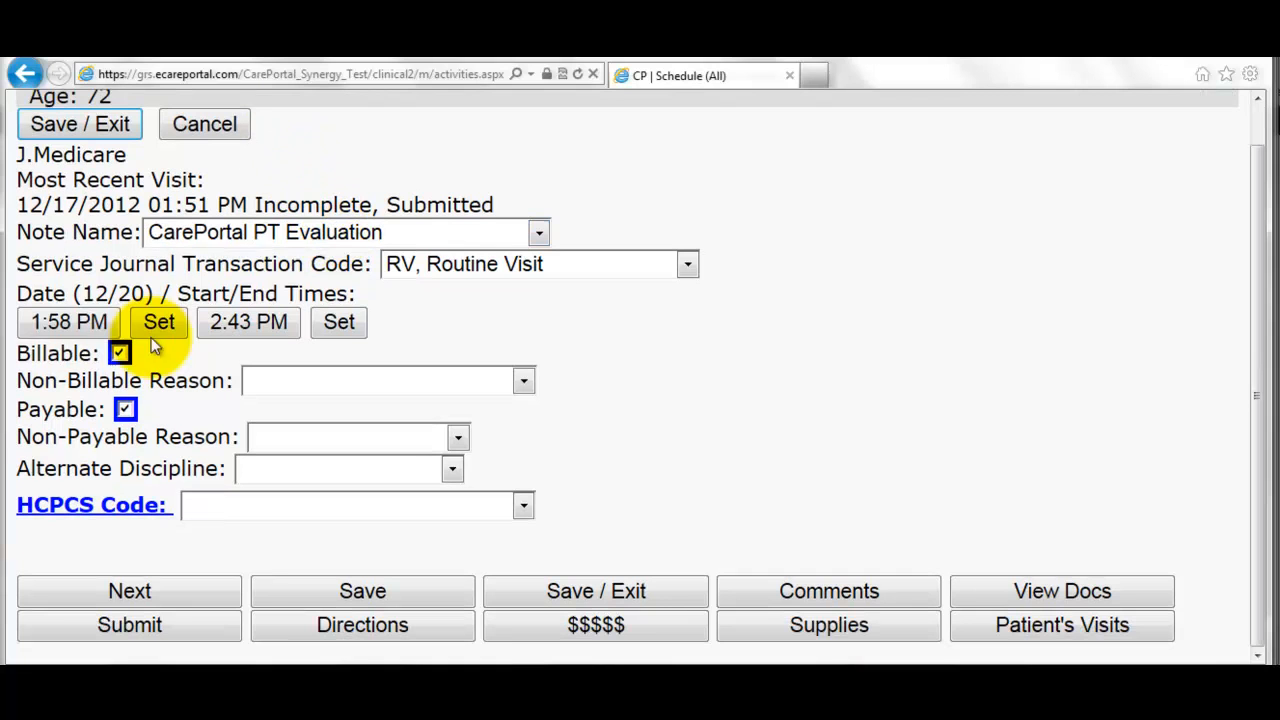
left_click(77, 328)
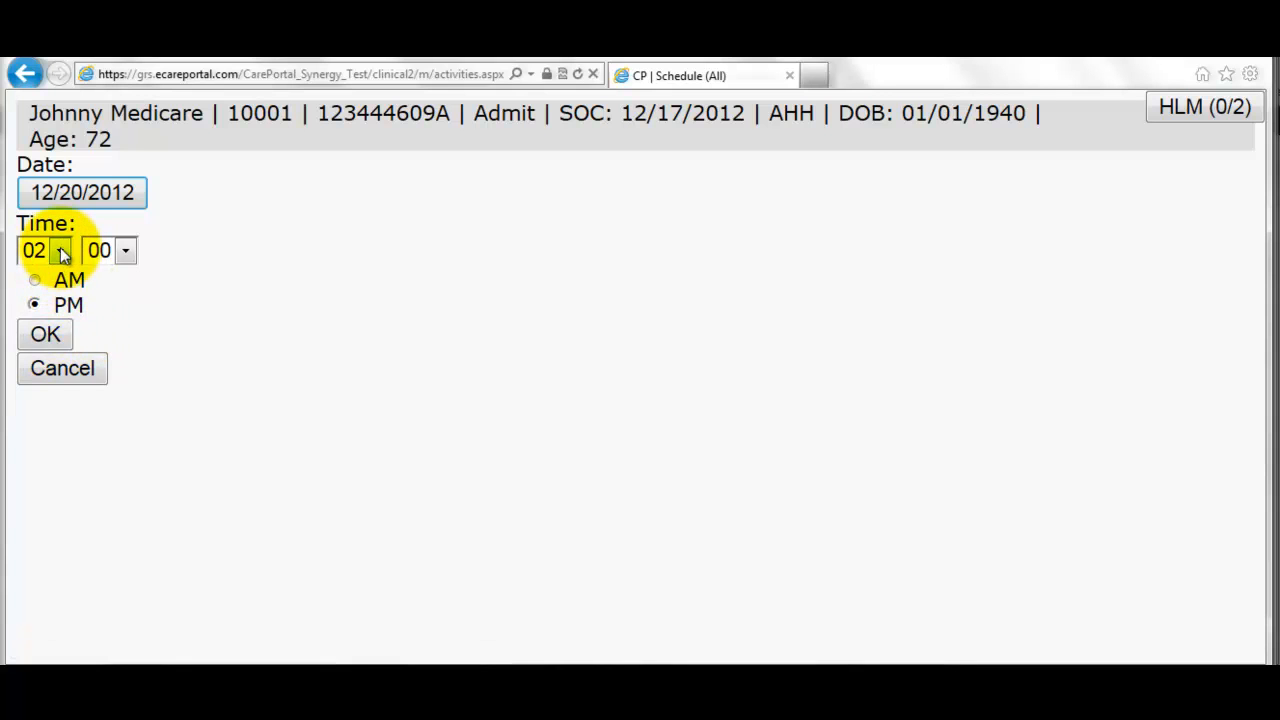
left_click(60, 249)
left_click(44, 325)
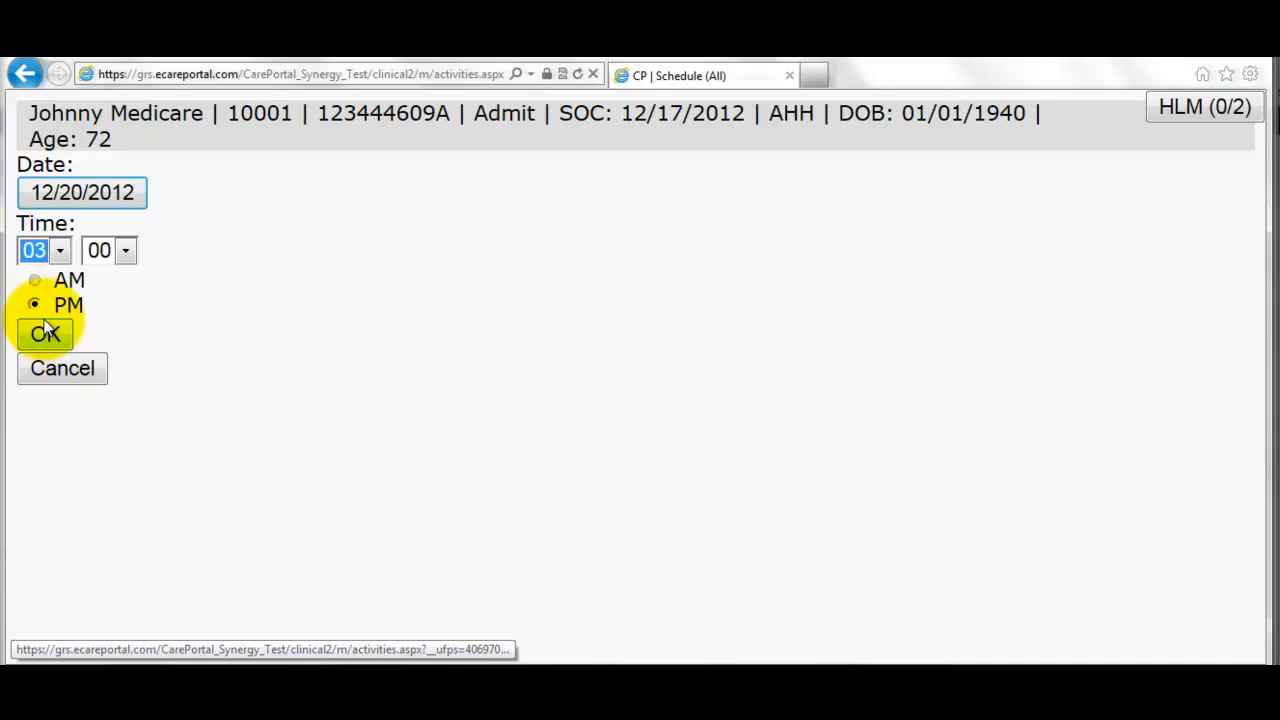
left_click(46, 334)
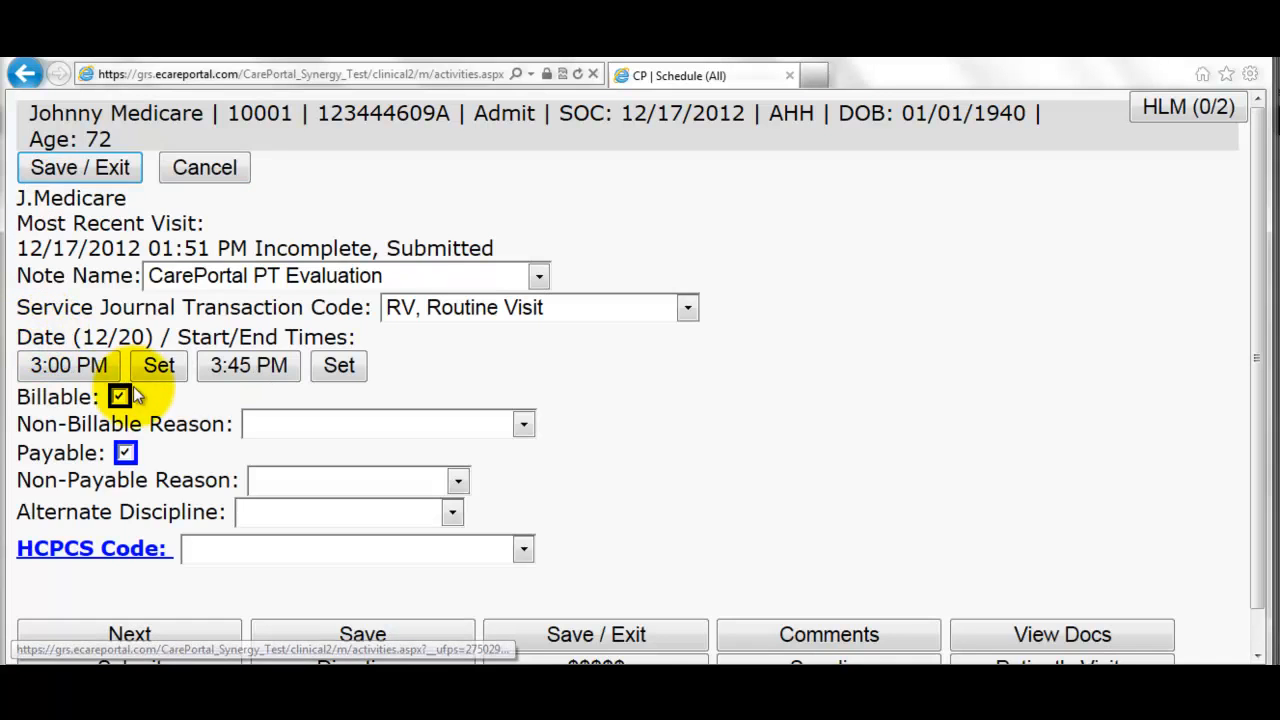
left_click(258, 372)
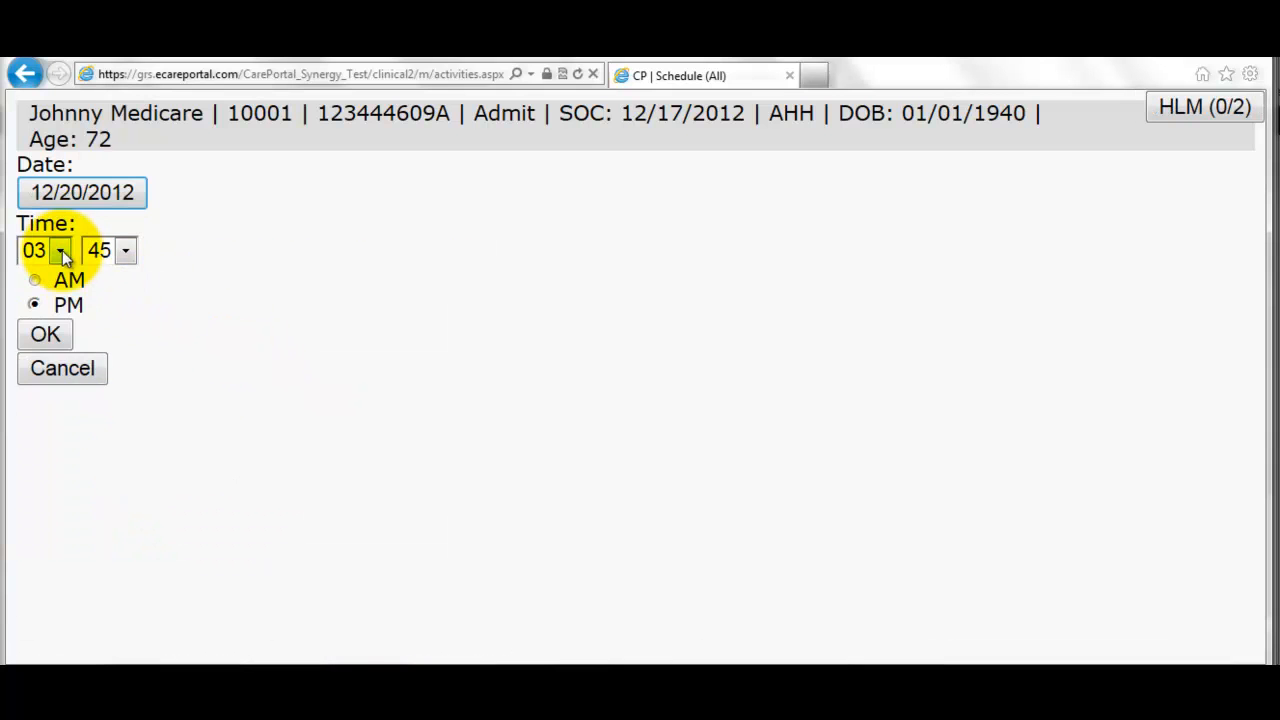
left_click(62, 250)
left_click(58, 343)
left_click(112, 262)
left_click(123, 277)
left_click(45, 334)
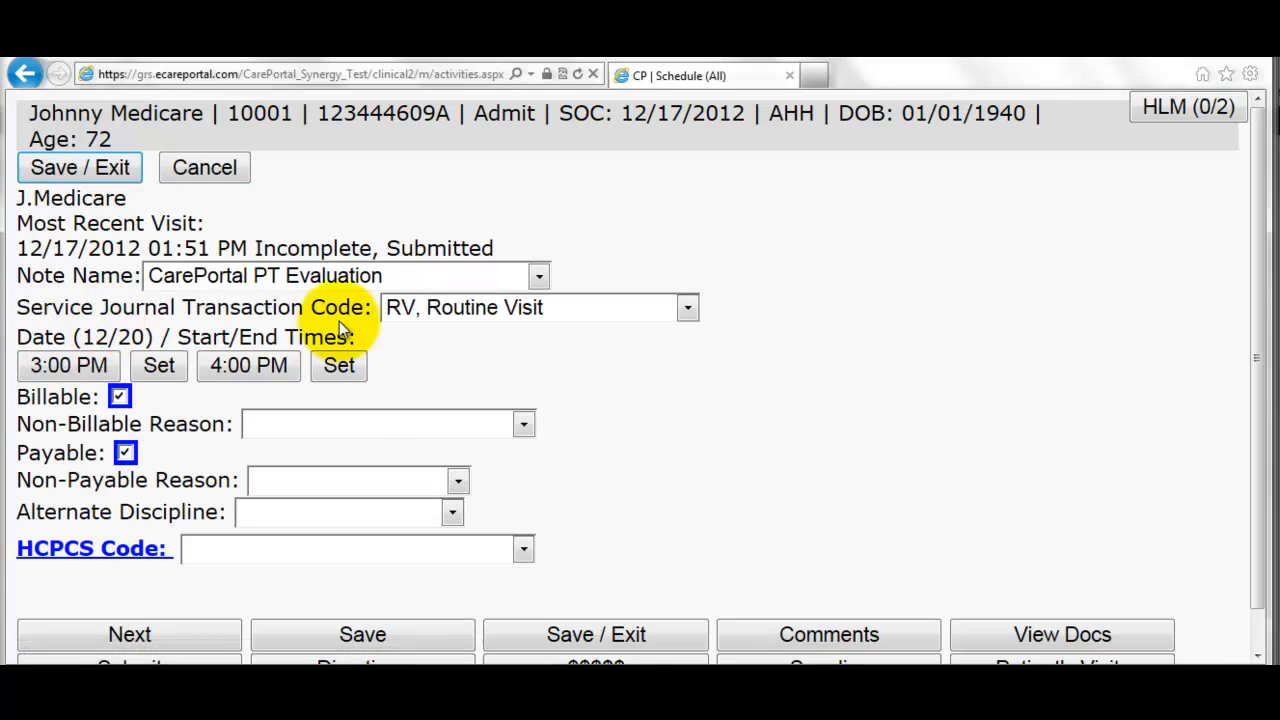
- Choose HCPCS code G0151 for the visit and continue to Homebound Status
scroll(366, 415, "down", 1)
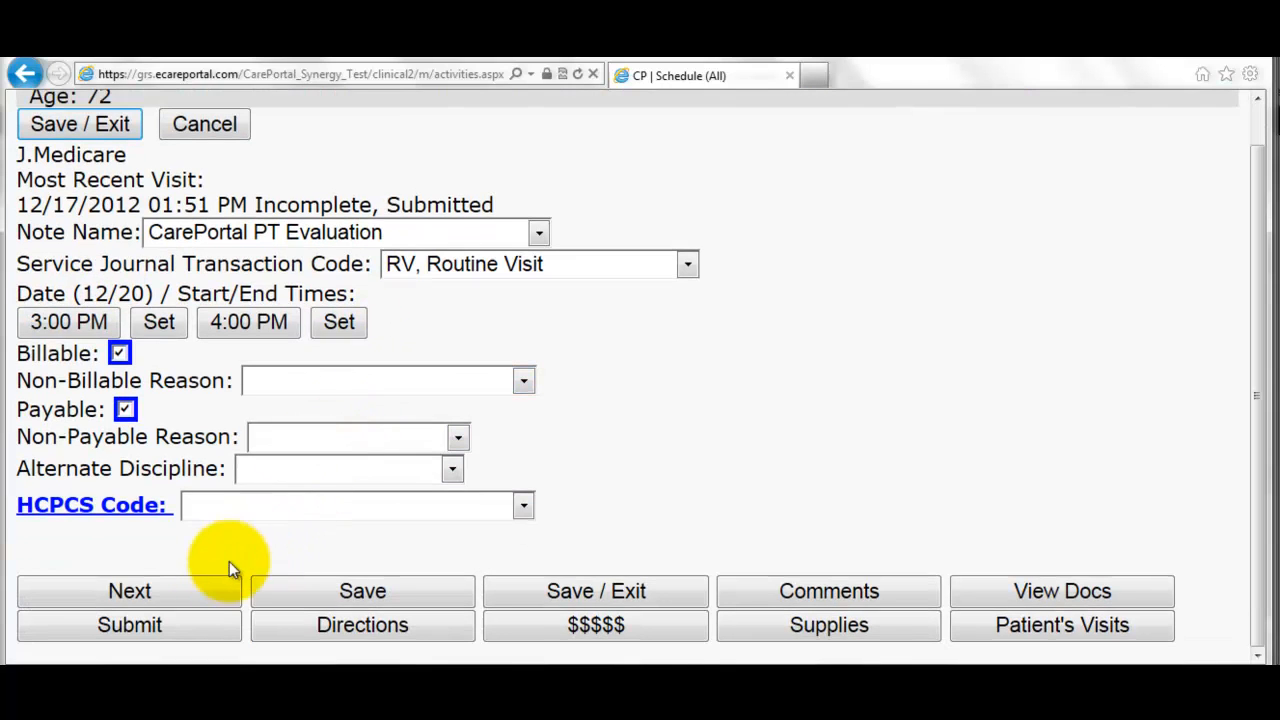
left_click(189, 589)
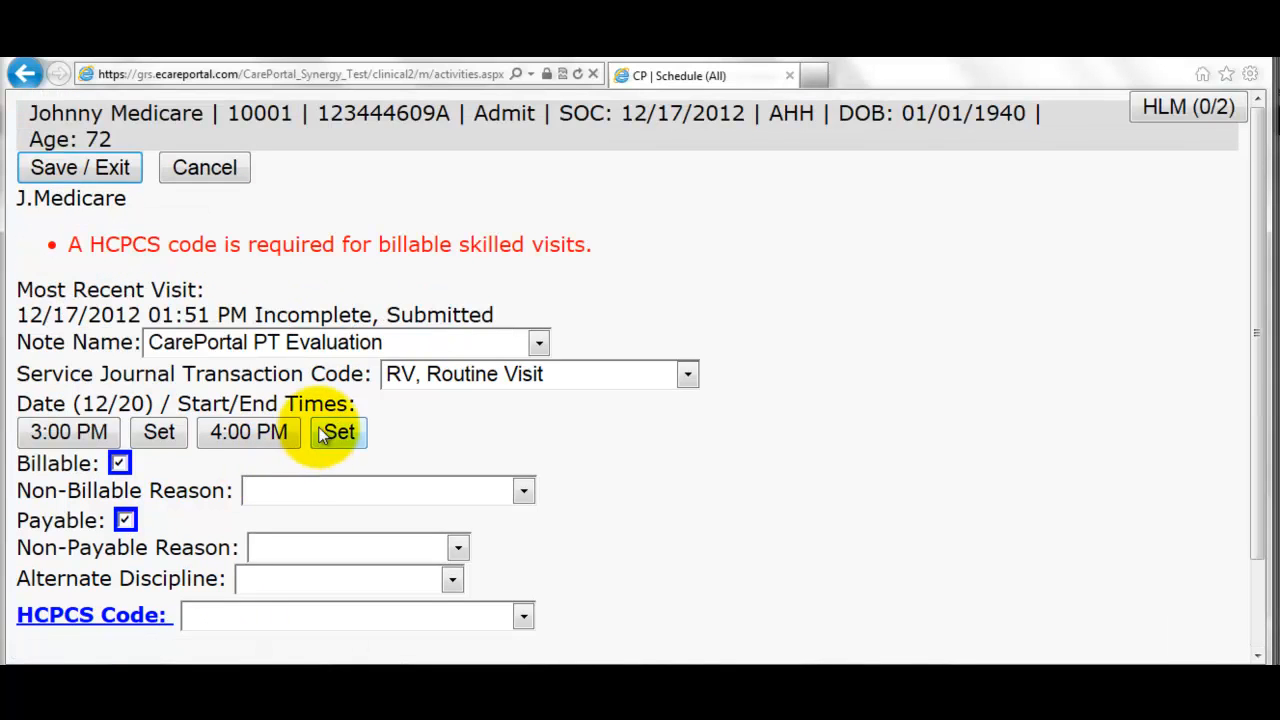
scroll(363, 370, "down", 2)
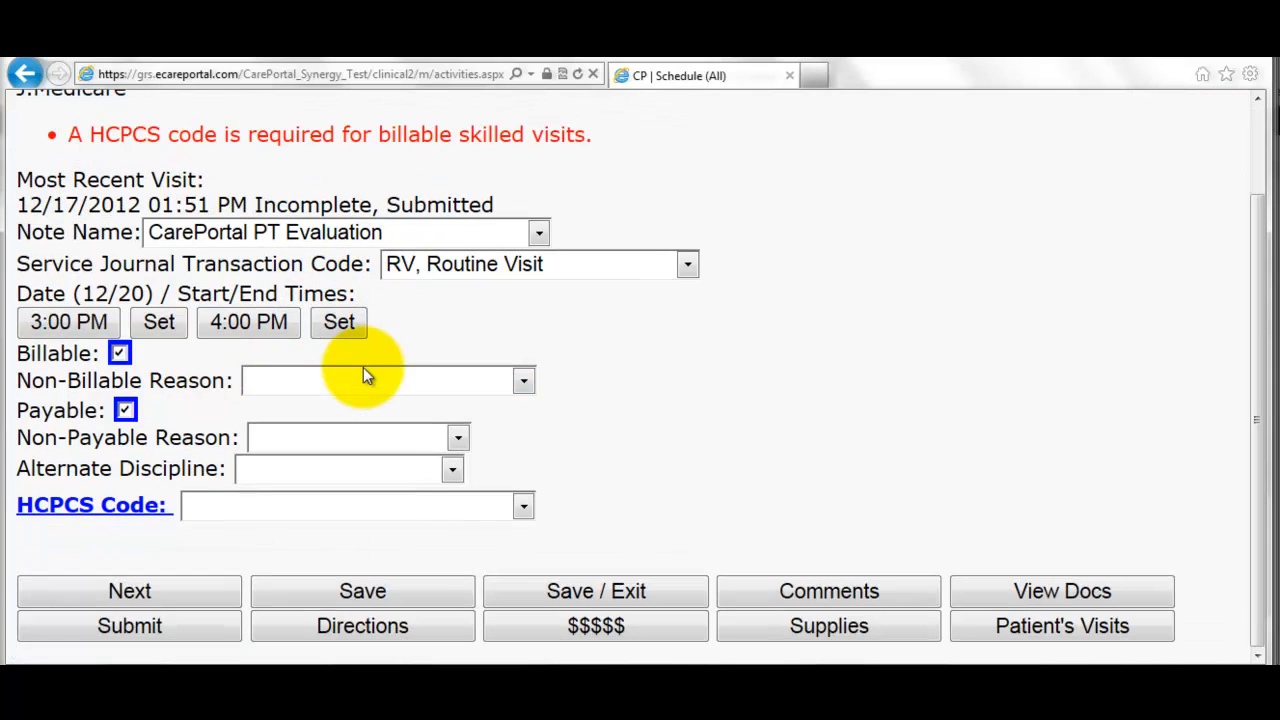
left_click(414, 512)
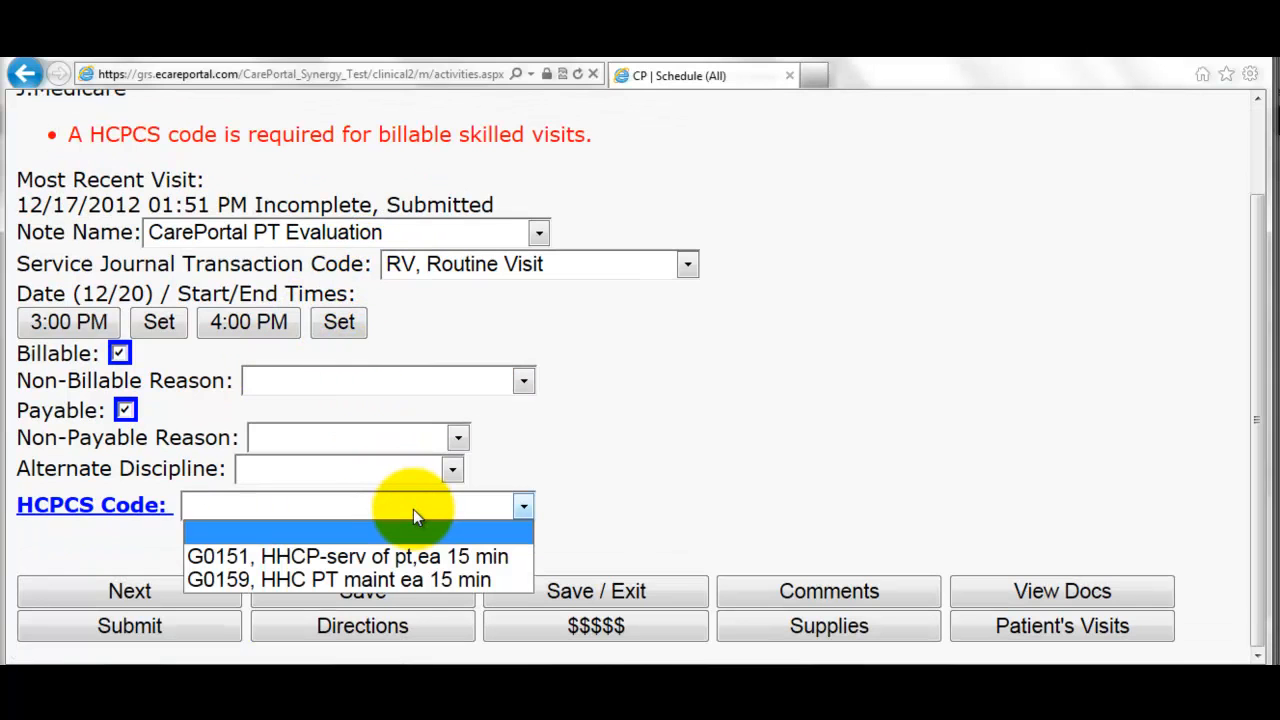
left_click(424, 564)
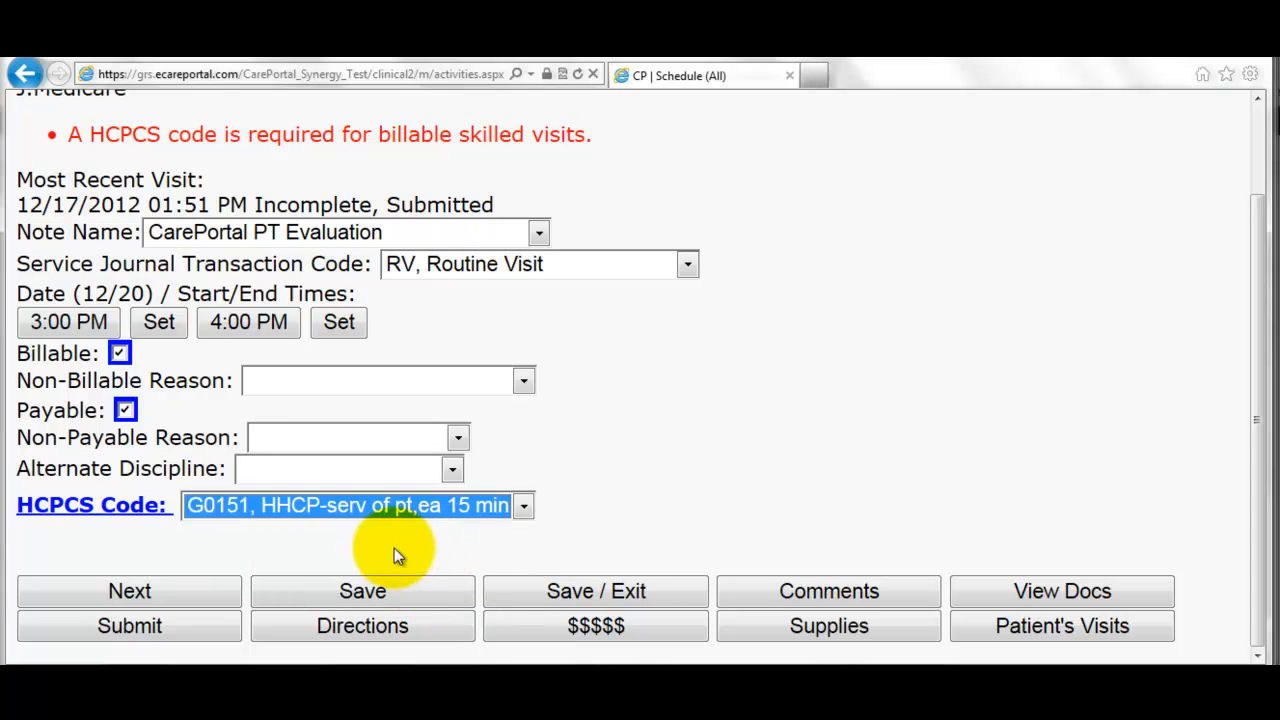
left_click(217, 591)
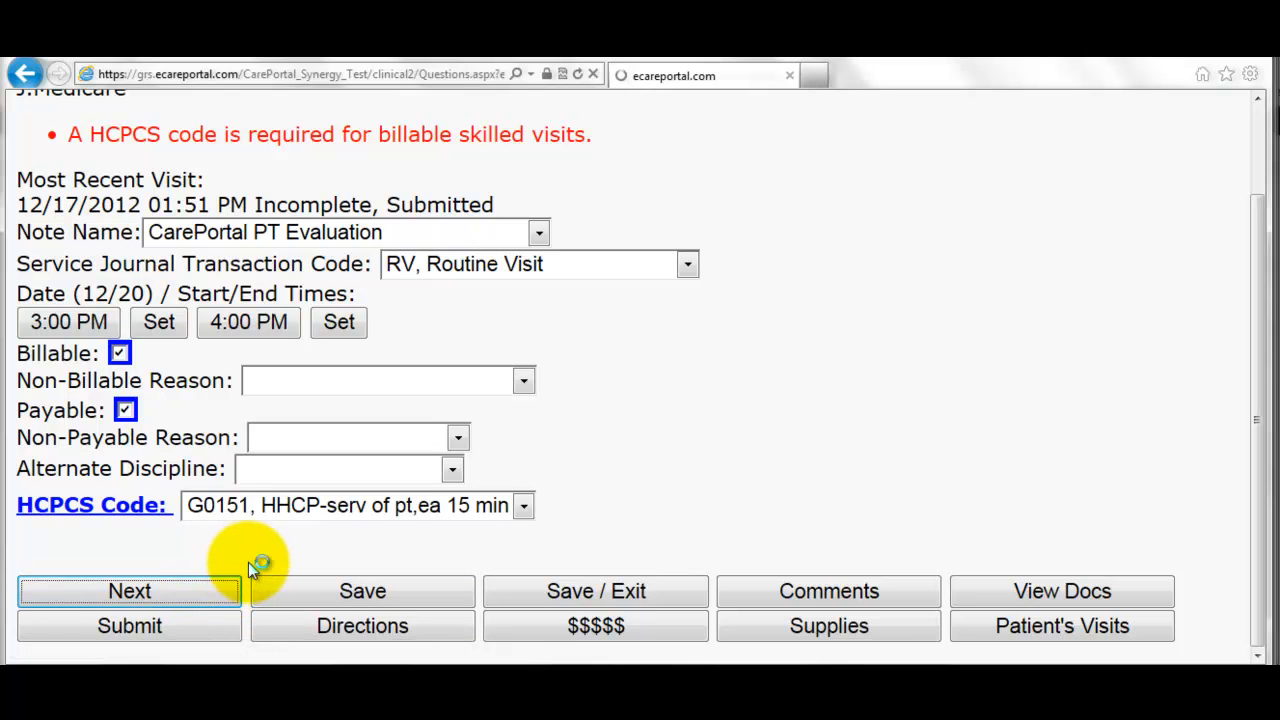
- Record dyspnea with minimal exertion as the homebound reason and 'limited ROM' as the diagnosis
left_click(110, 258)
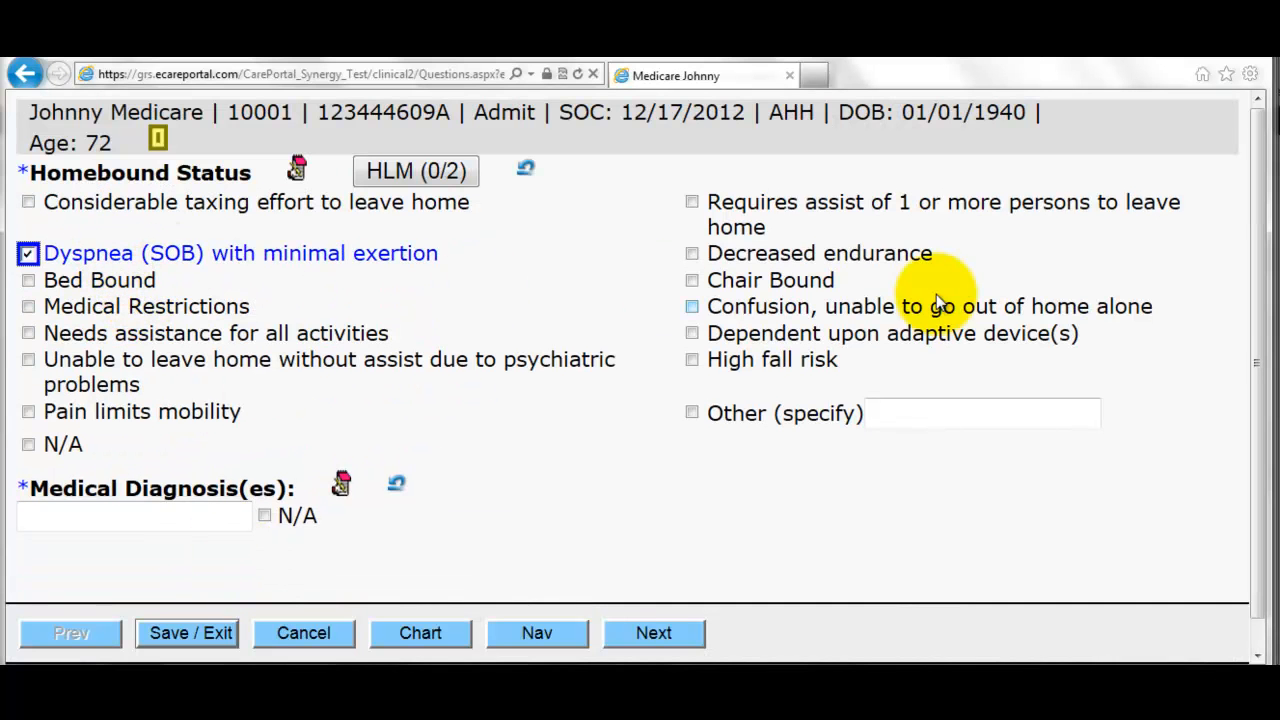
left_click(207, 514)
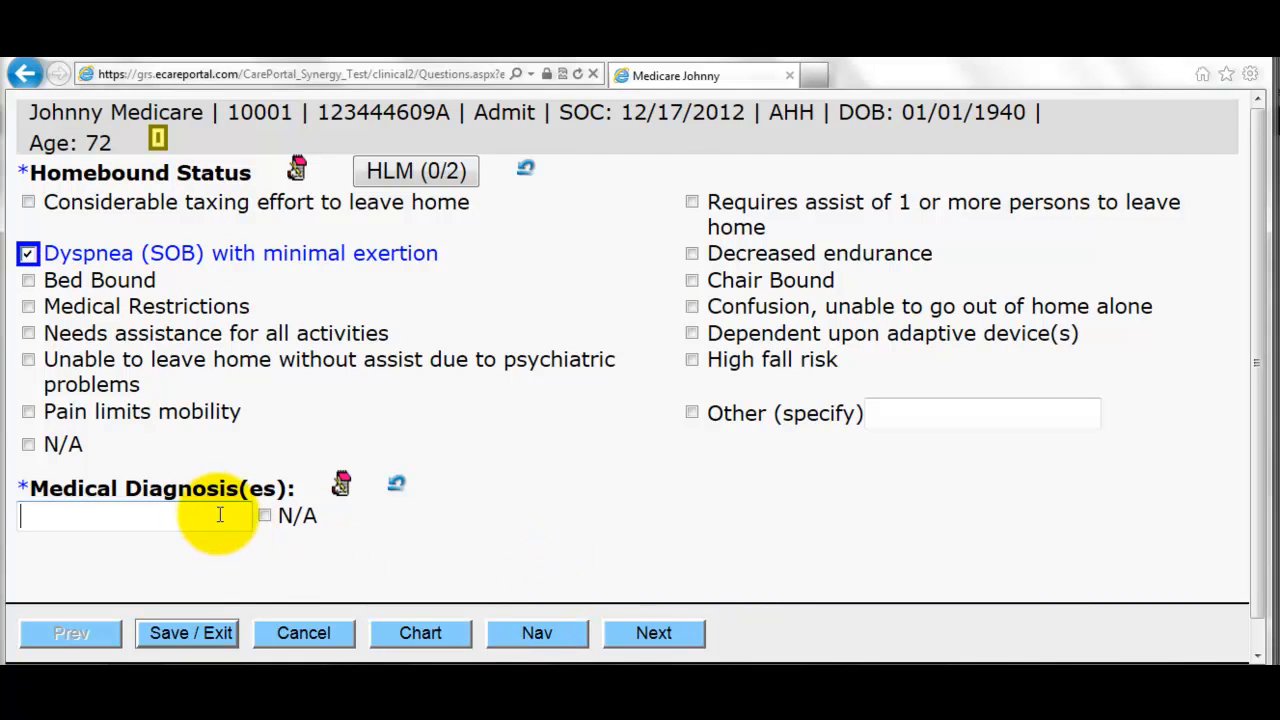
type("l")
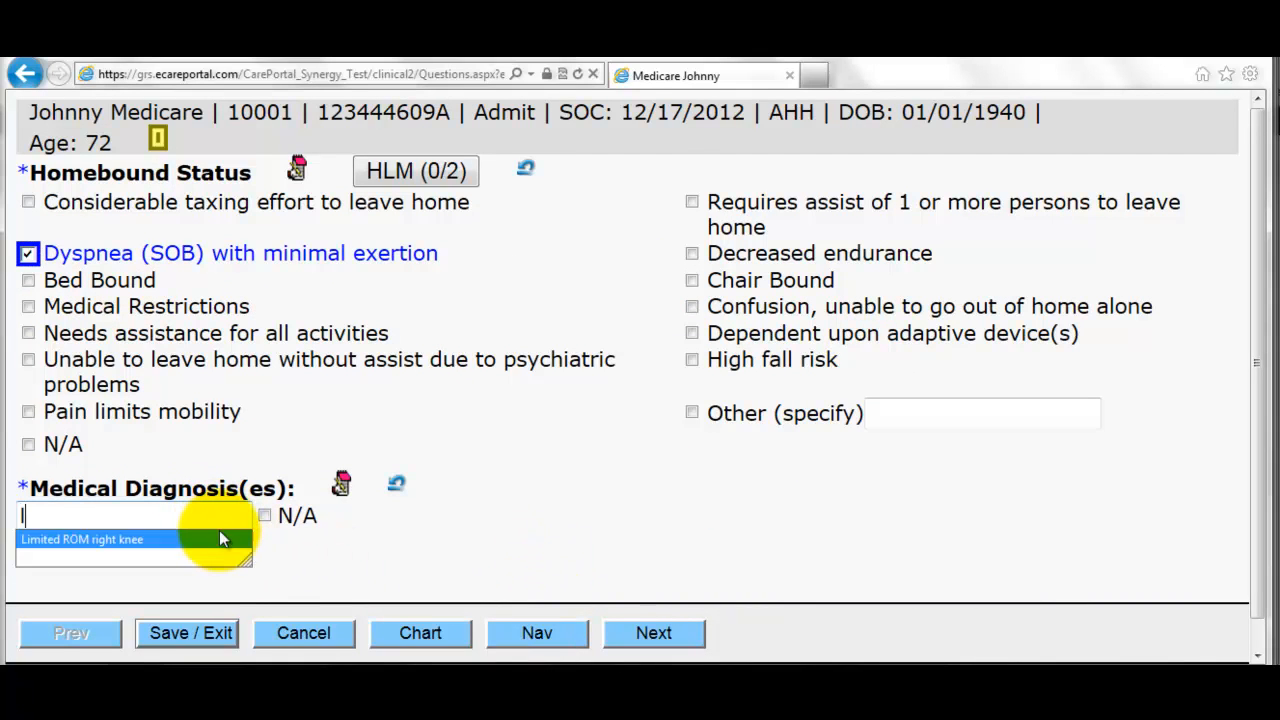
type("imited ROM")
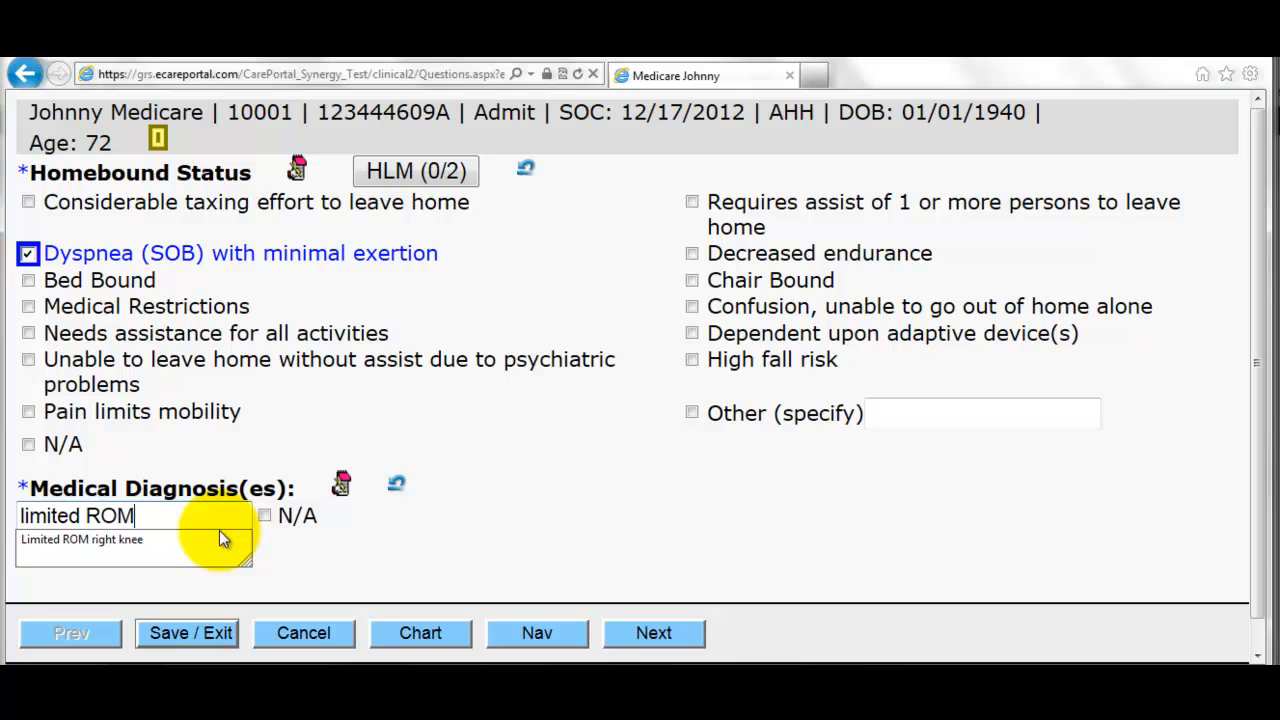
left_click(655, 634)
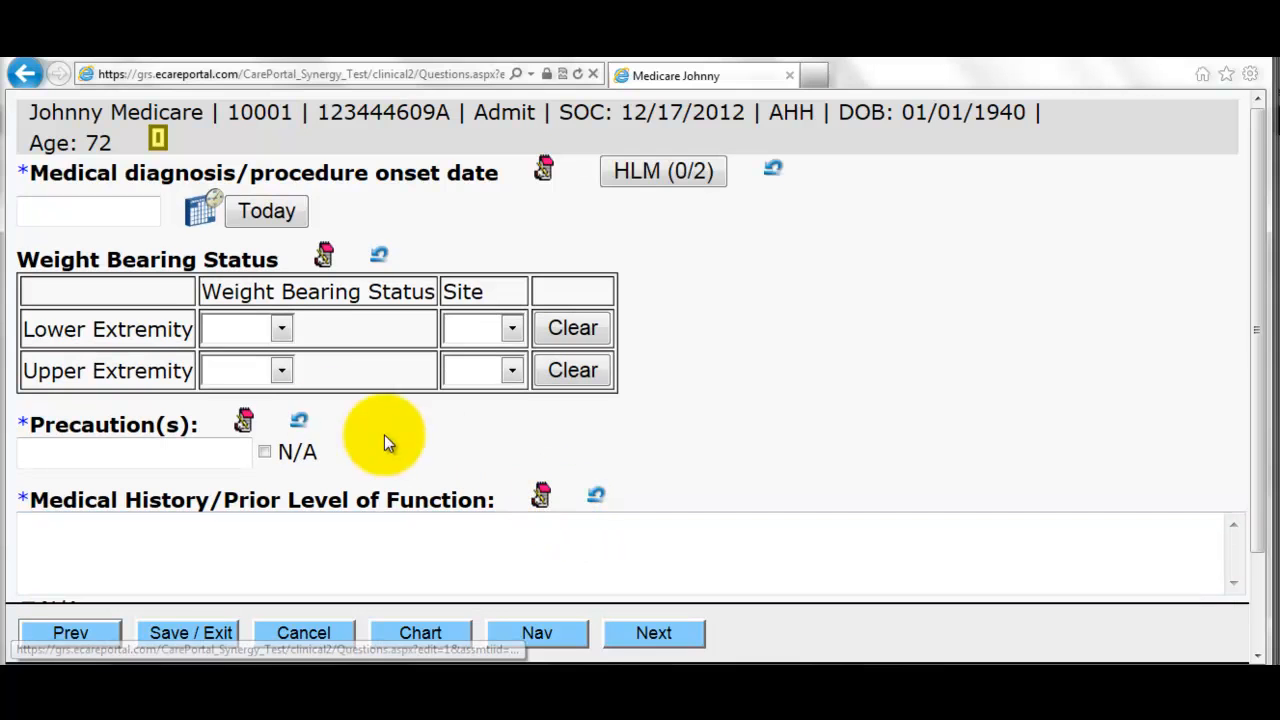
- Set onset date 12/05/2012, lower extremity FWB on Right, and upper extremity FWB on Both
left_click(199, 210)
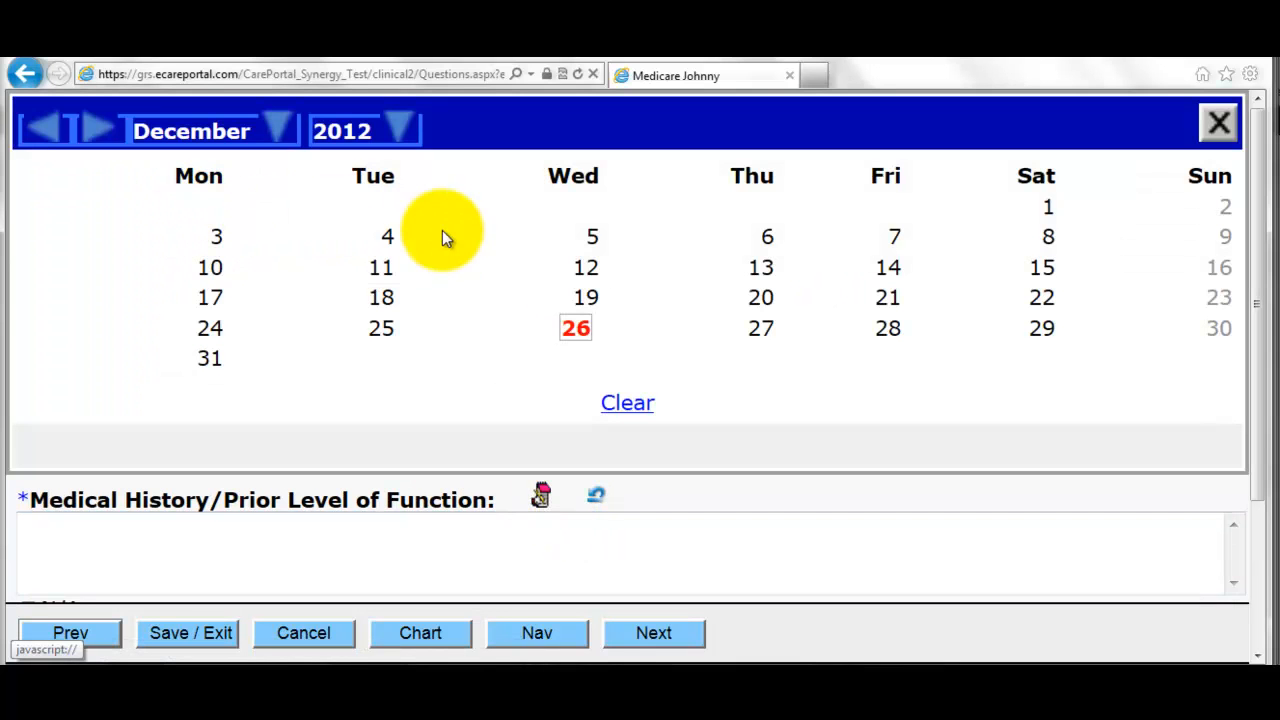
left_click(593, 236)
left_click(284, 324)
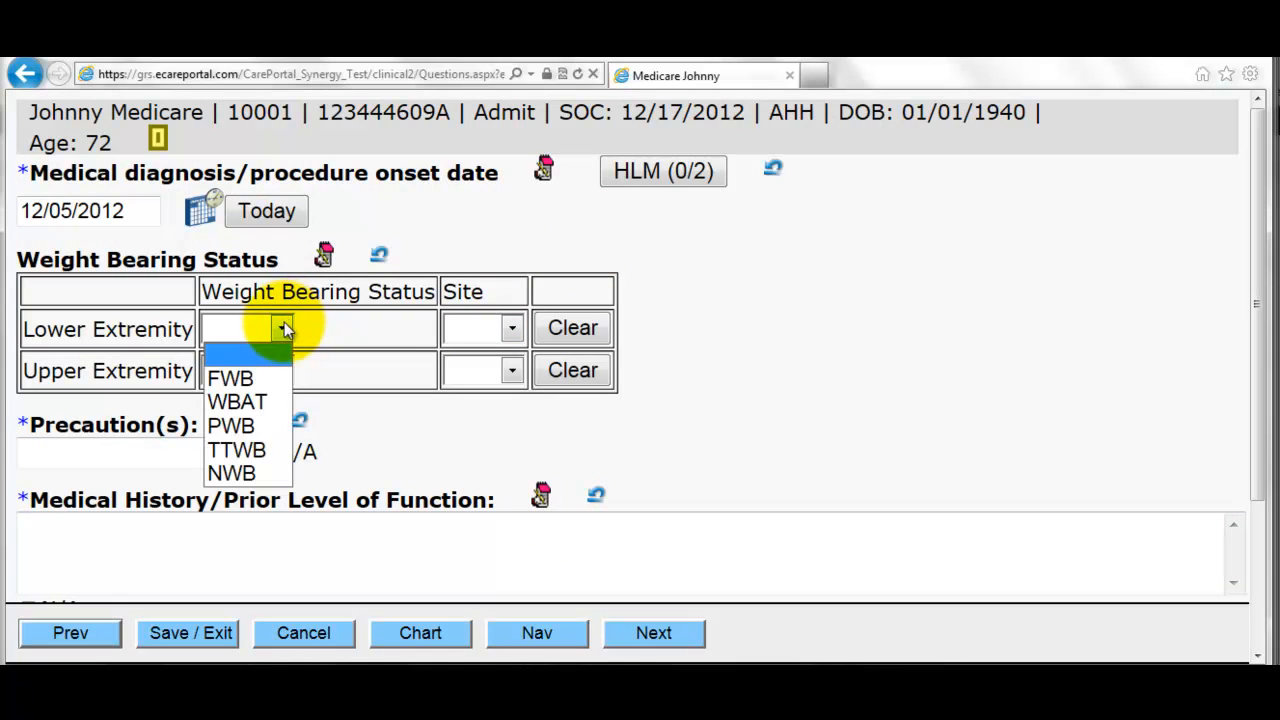
left_click(252, 378)
left_click(511, 328)
left_click(486, 400)
left_click(258, 372)
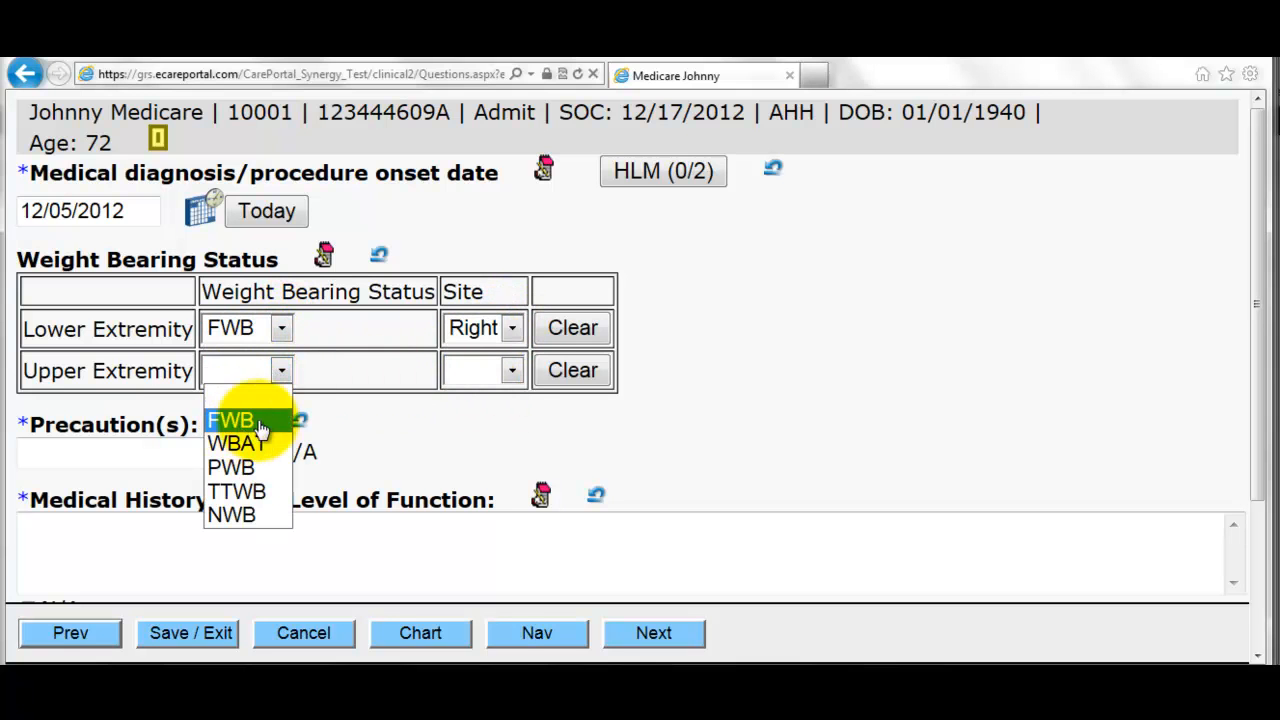
left_click(240, 420)
left_click(469, 375)
left_click(470, 467)
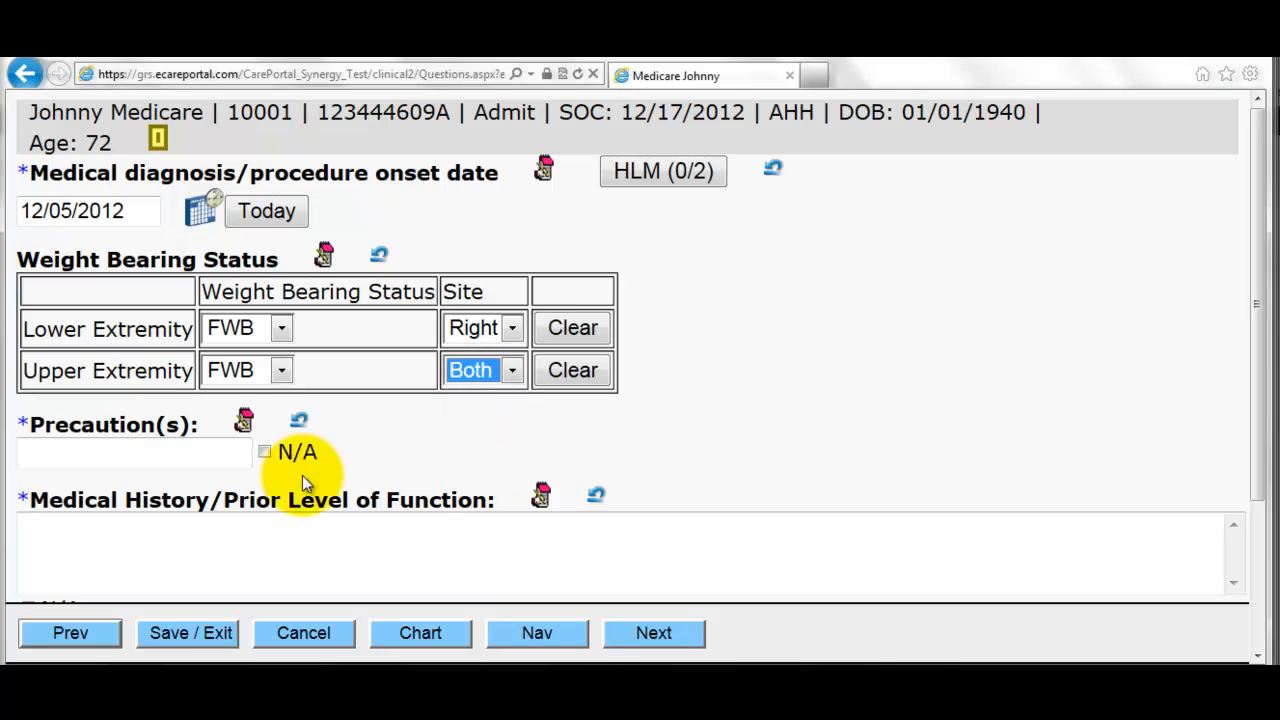
- Mark precautions and medical history as not applicable
left_click(212, 452)
left_click(264, 452)
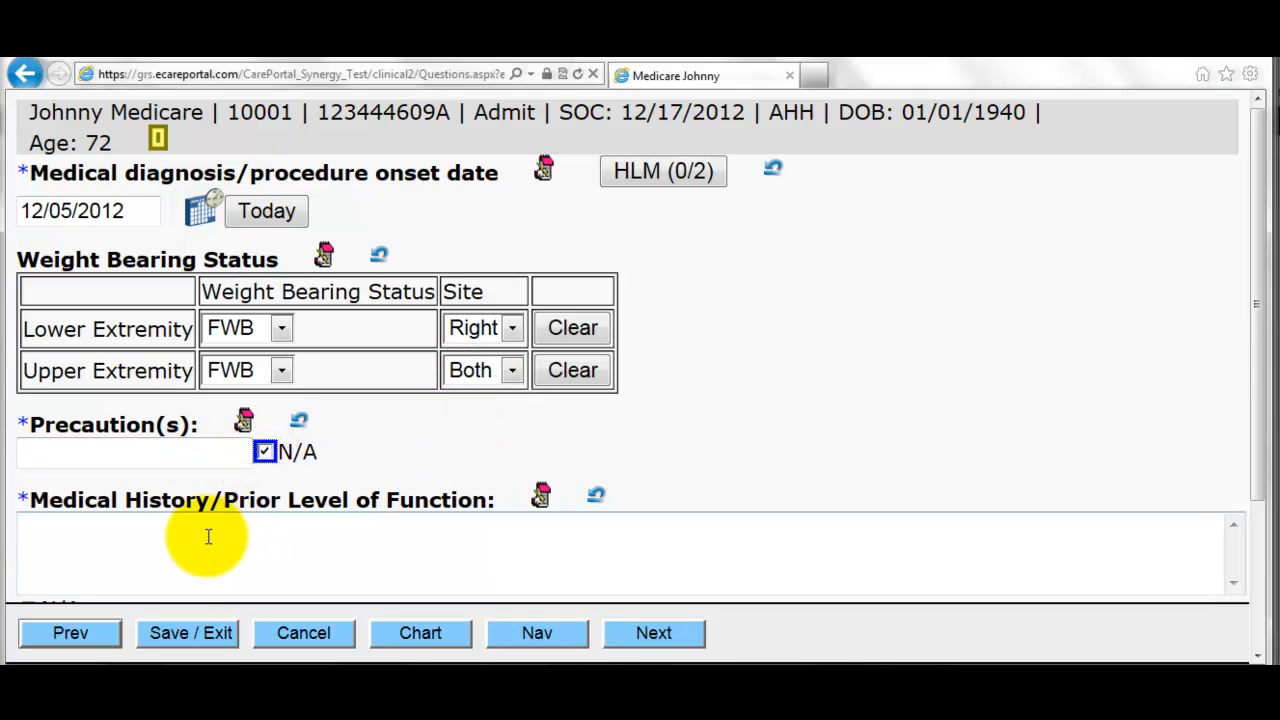
scroll(200, 490, "down", 1)
left_click(28, 521)
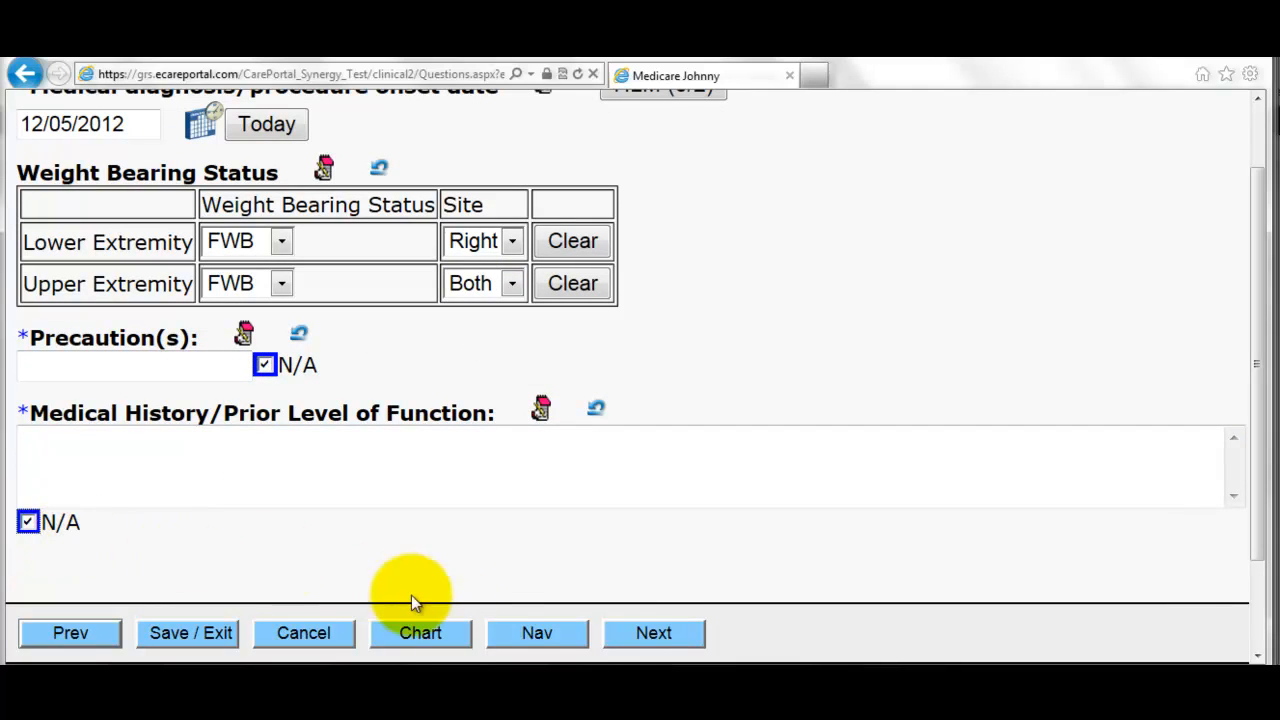
left_click(651, 626)
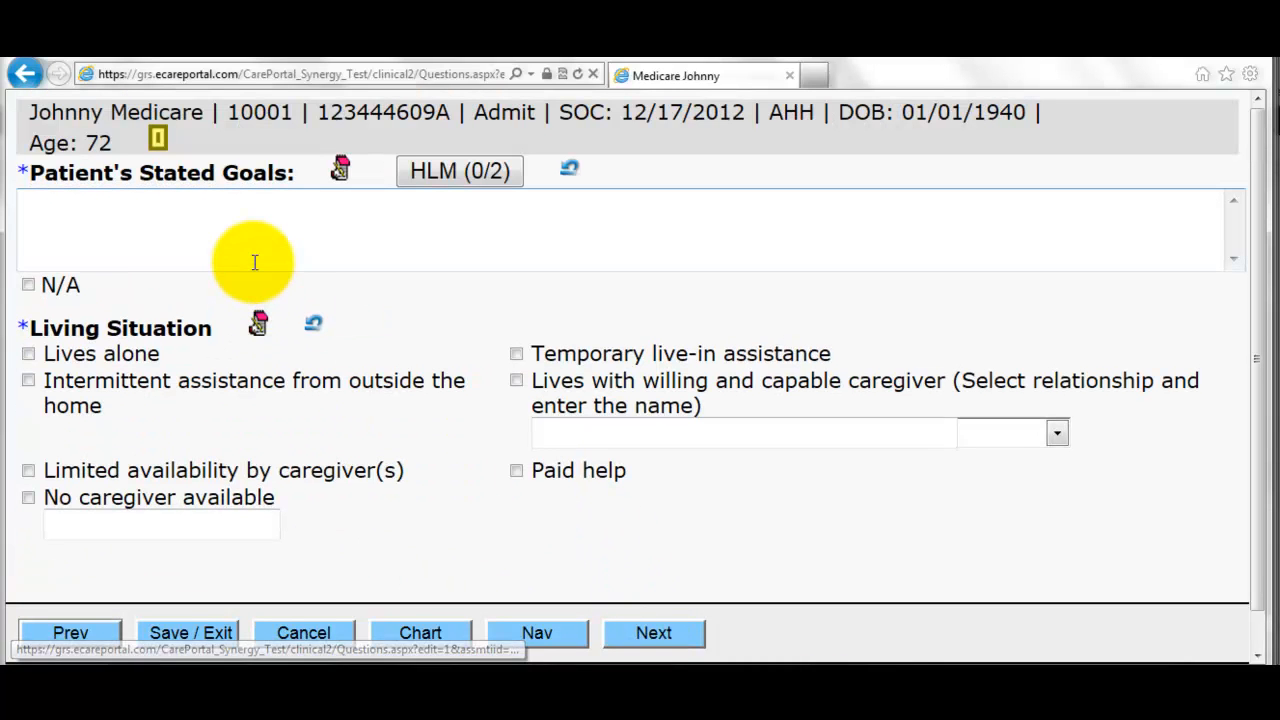
- Mark stated goals N/A and record living with a willing, capable caregiver (Husband)
left_click(28, 285)
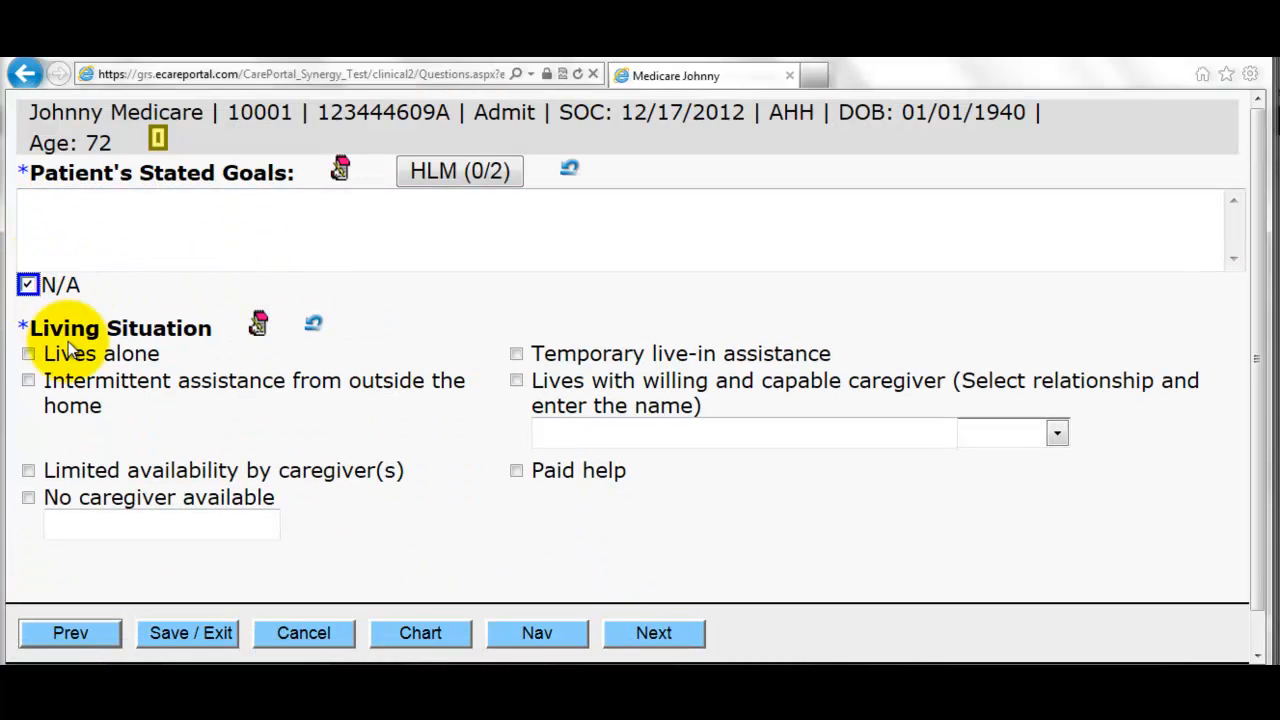
left_click(84, 358)
left_click(517, 381)
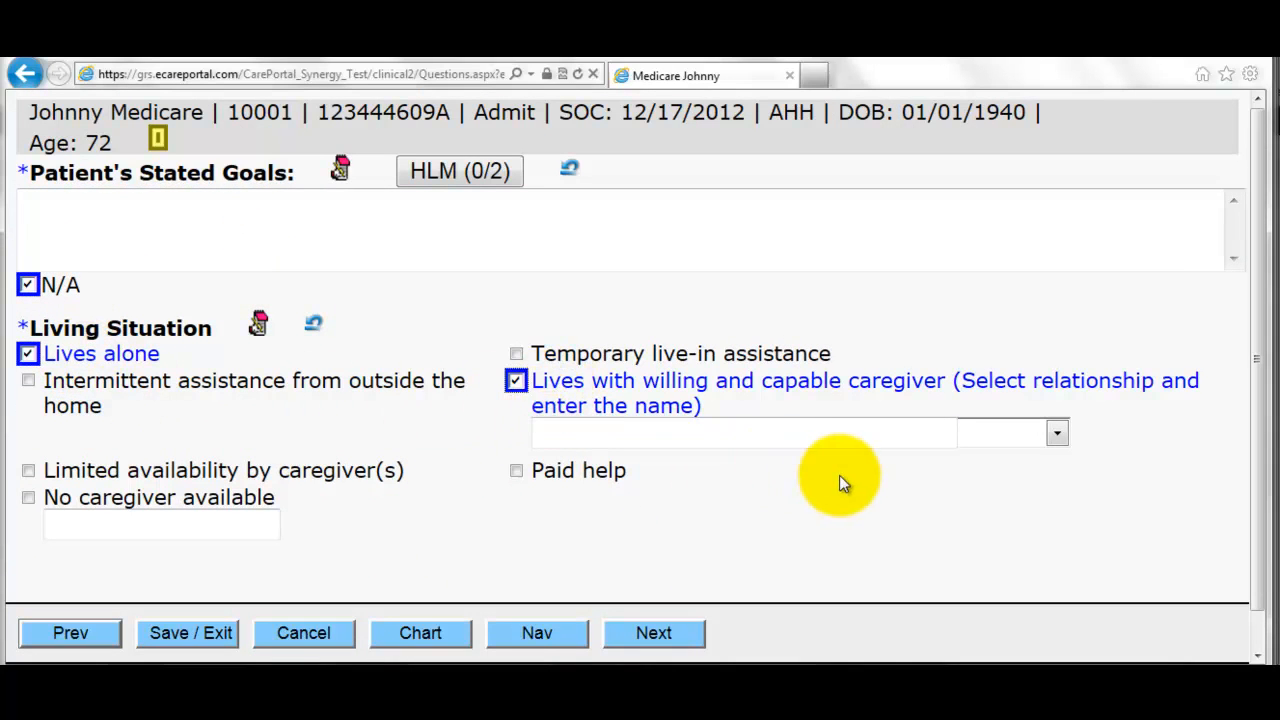
left_click(987, 432)
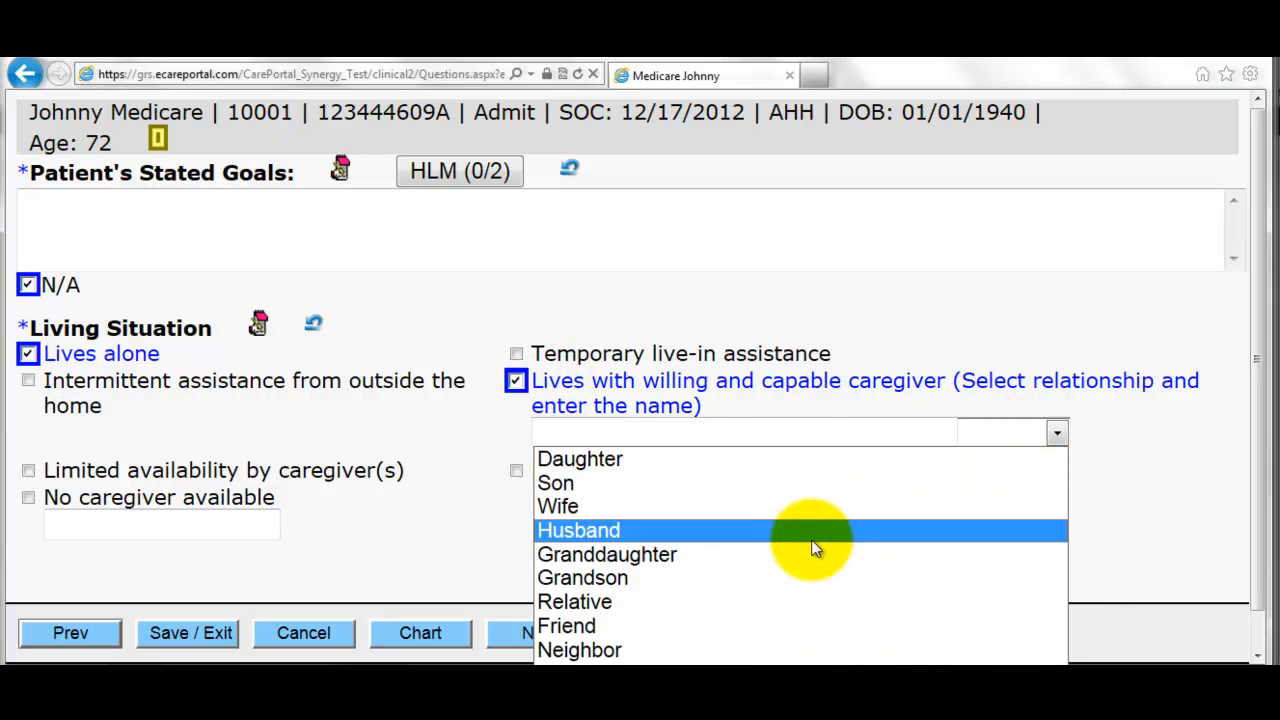
left_click(812, 535)
left_click(640, 630)
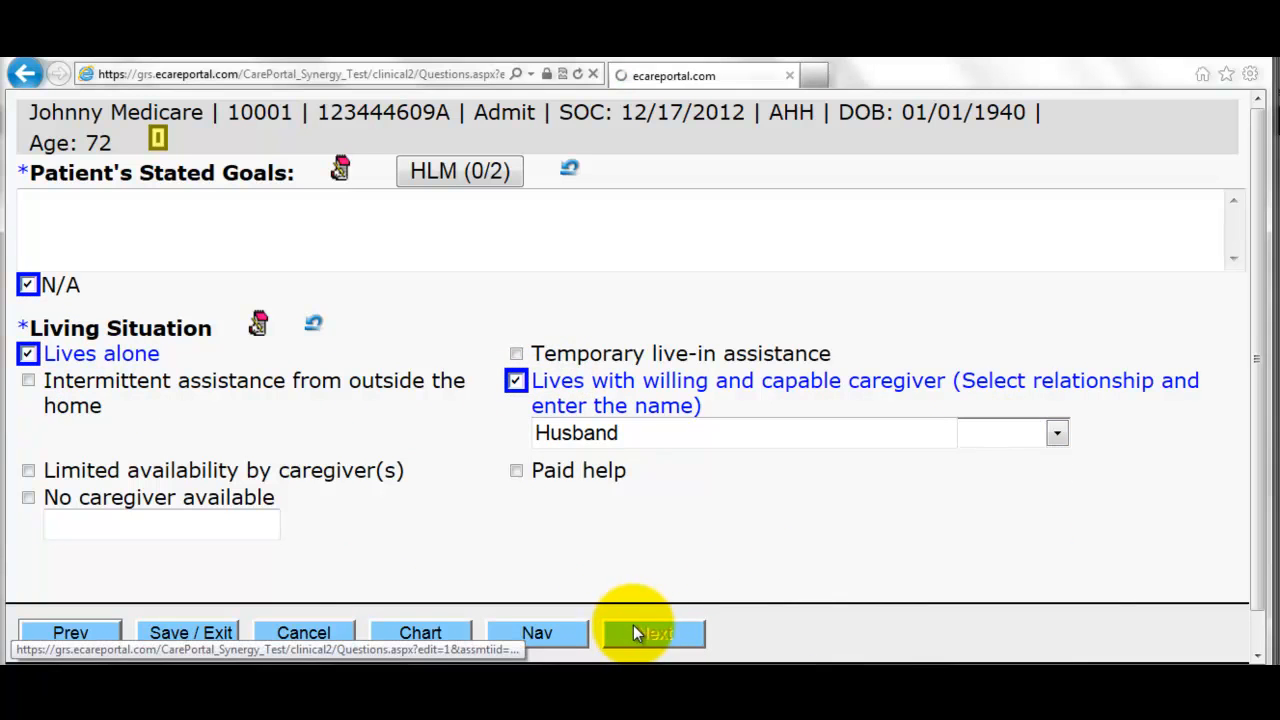
- Record an upstairs single-floor home with structural barriers and tubing as safety hazards
left_click(200, 230)
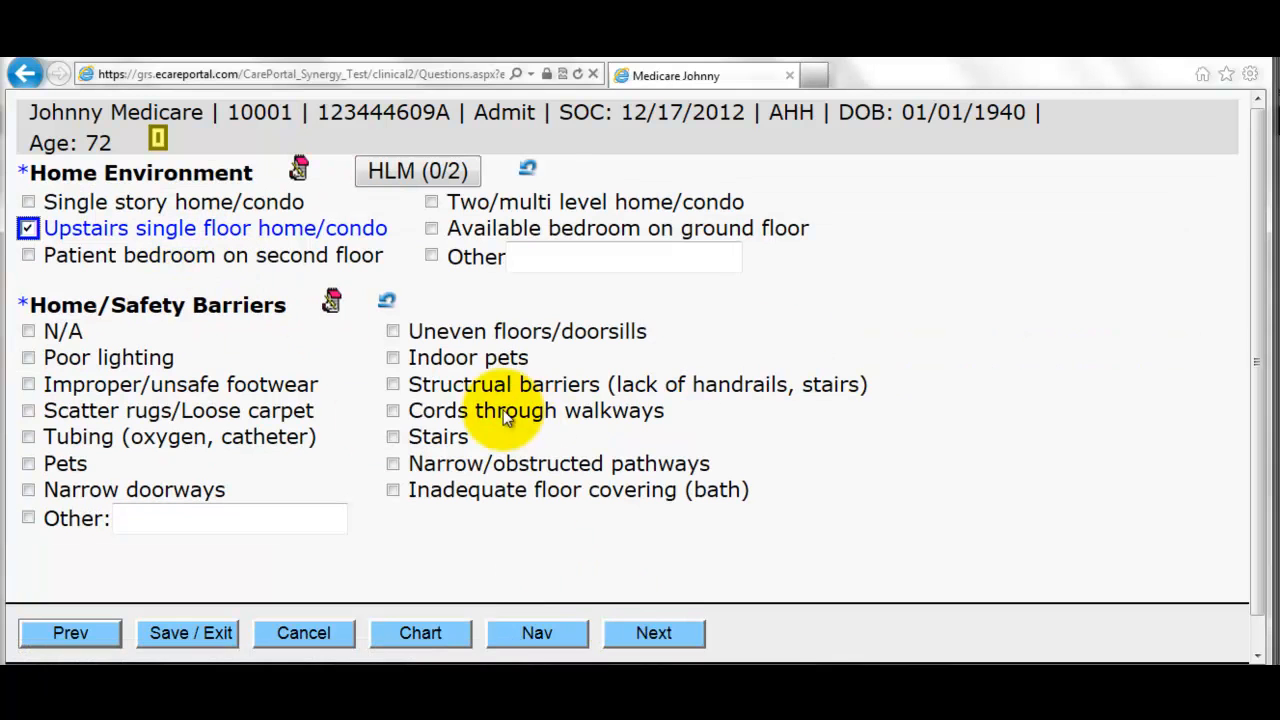
left_click(470, 384)
left_click(155, 436)
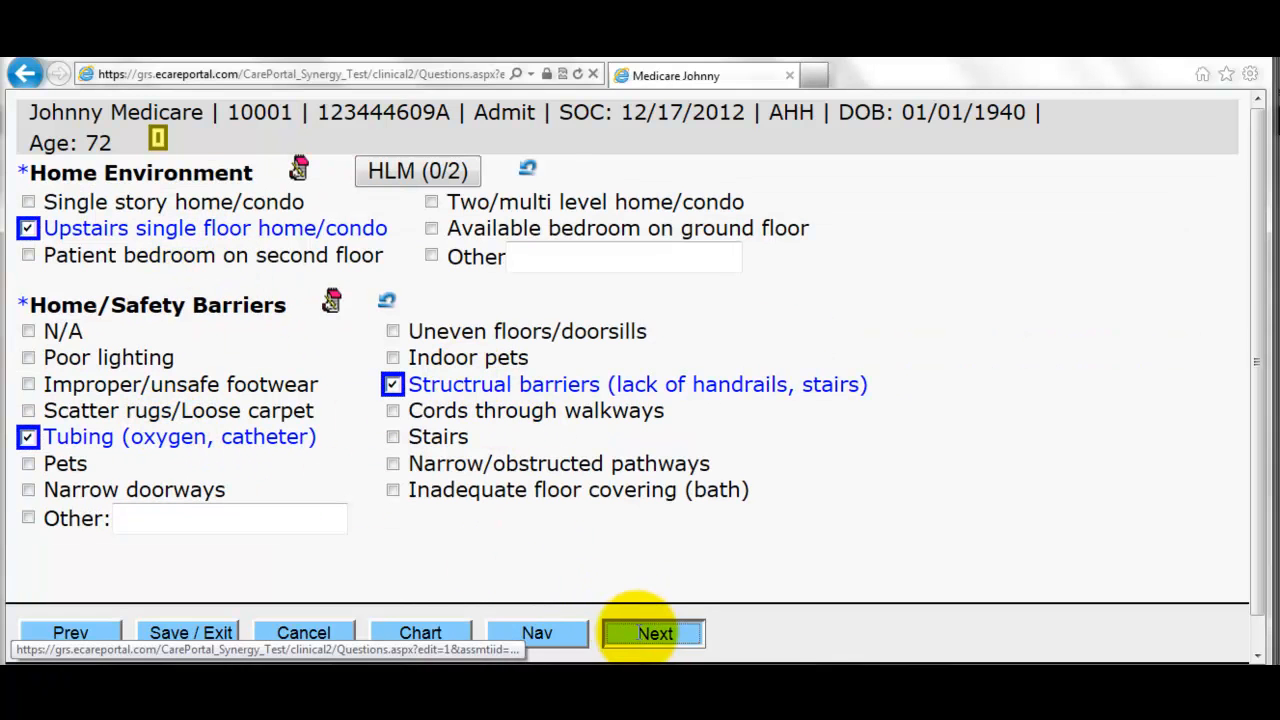
left_click(645, 632)
- Answer Yes to medications reviewed, No to new or changed medications, and mark the profile updated
left_click(455, 229)
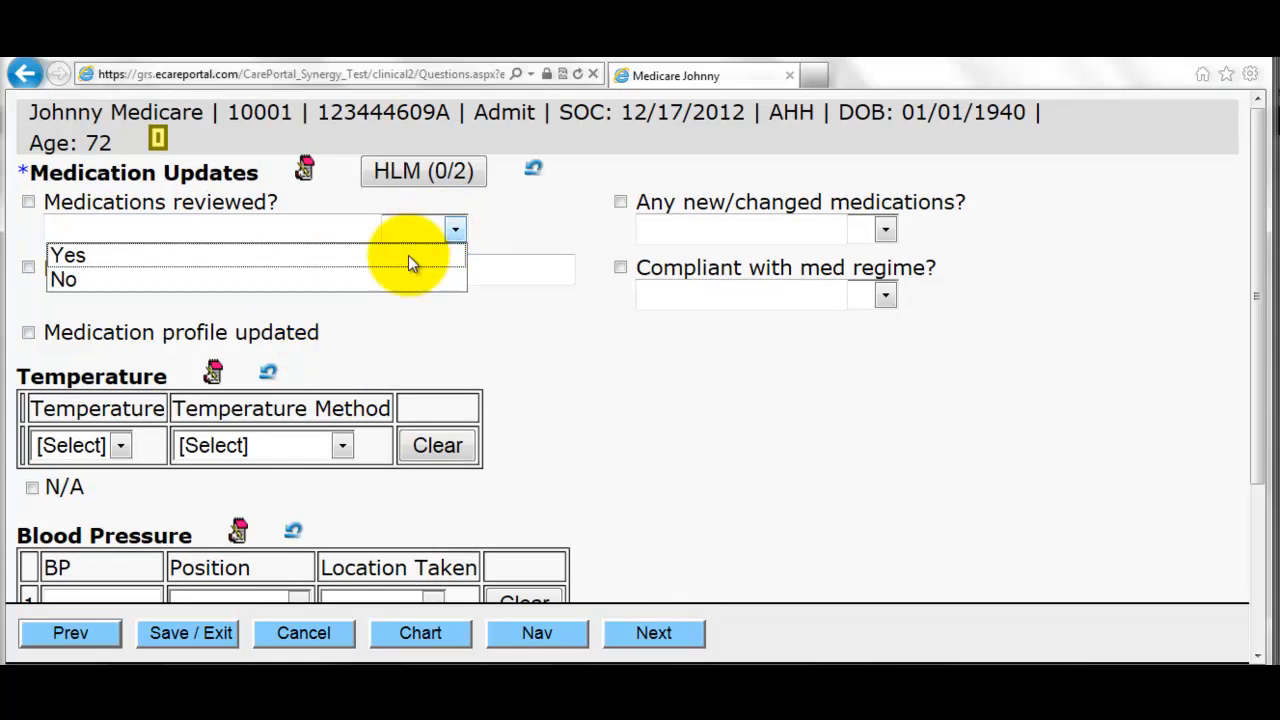
left_click(395, 256)
left_click(874, 231)
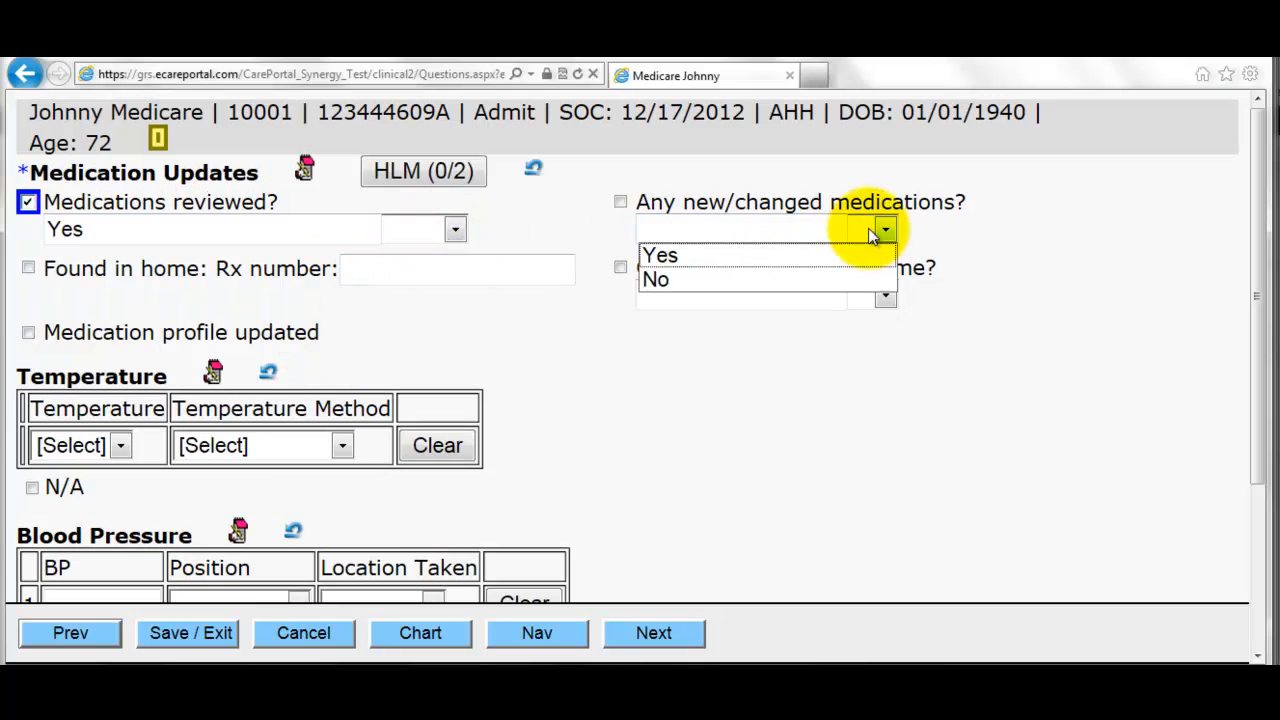
left_click(814, 283)
left_click(885, 295)
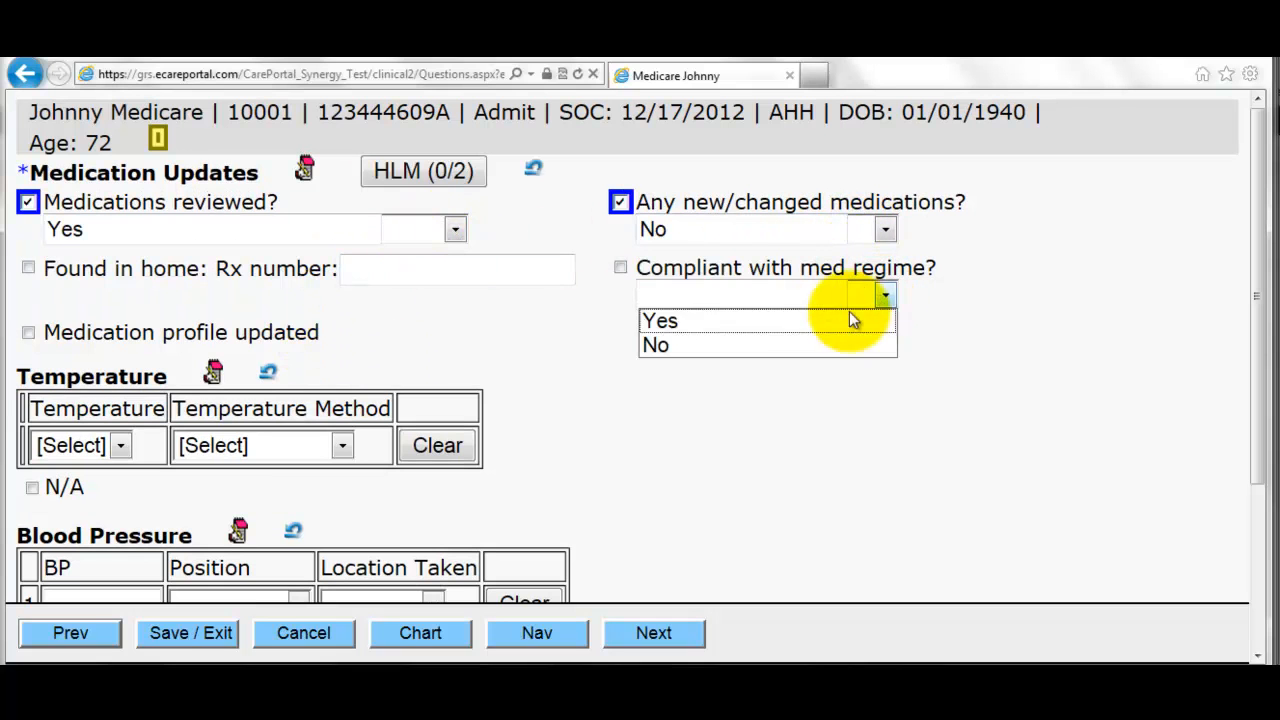
left_click(245, 343)
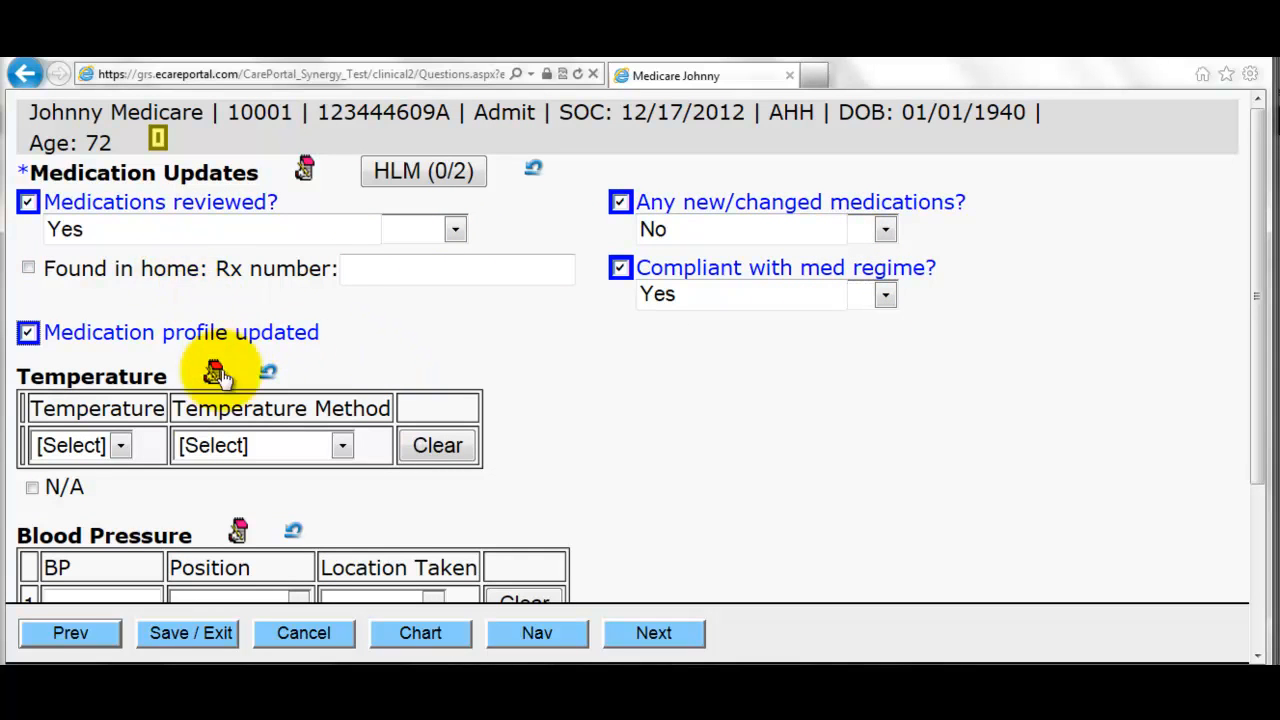
- Record the temperature as 98.7, taken orally
scroll(170, 366, "down", 2)
left_click(86, 273)
left_click(79, 214)
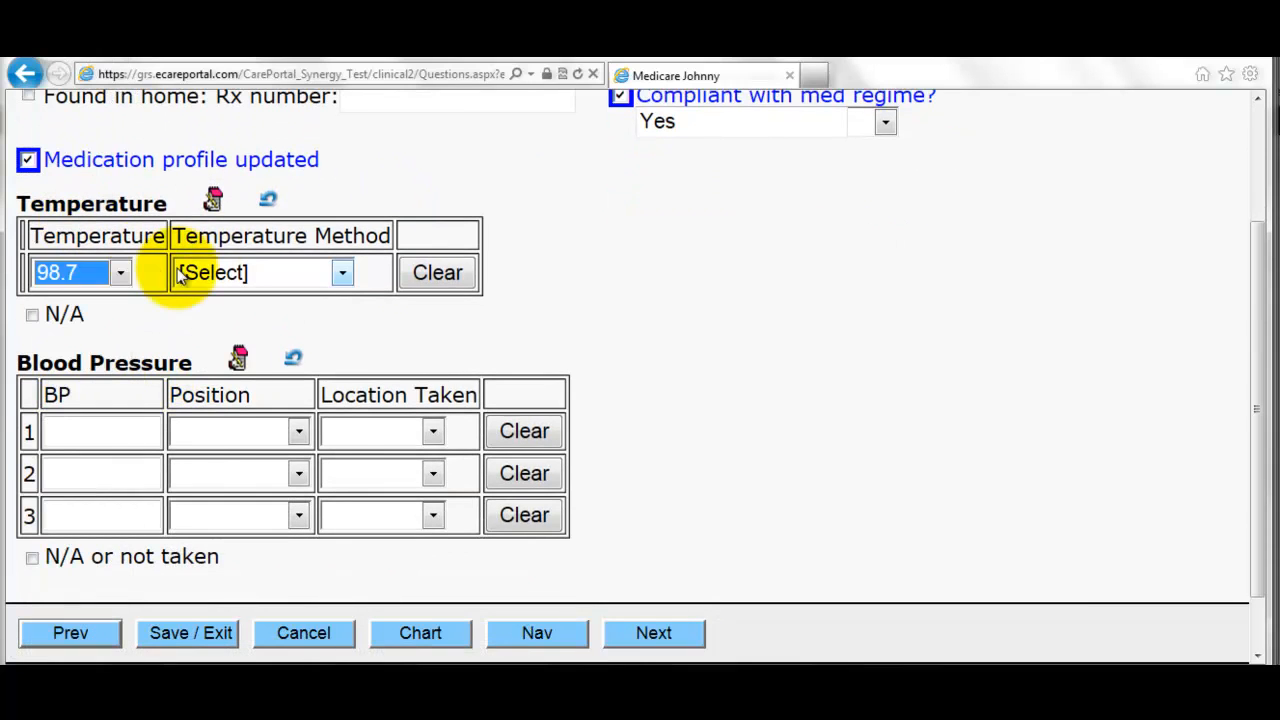
left_click(206, 272)
left_click(194, 343)
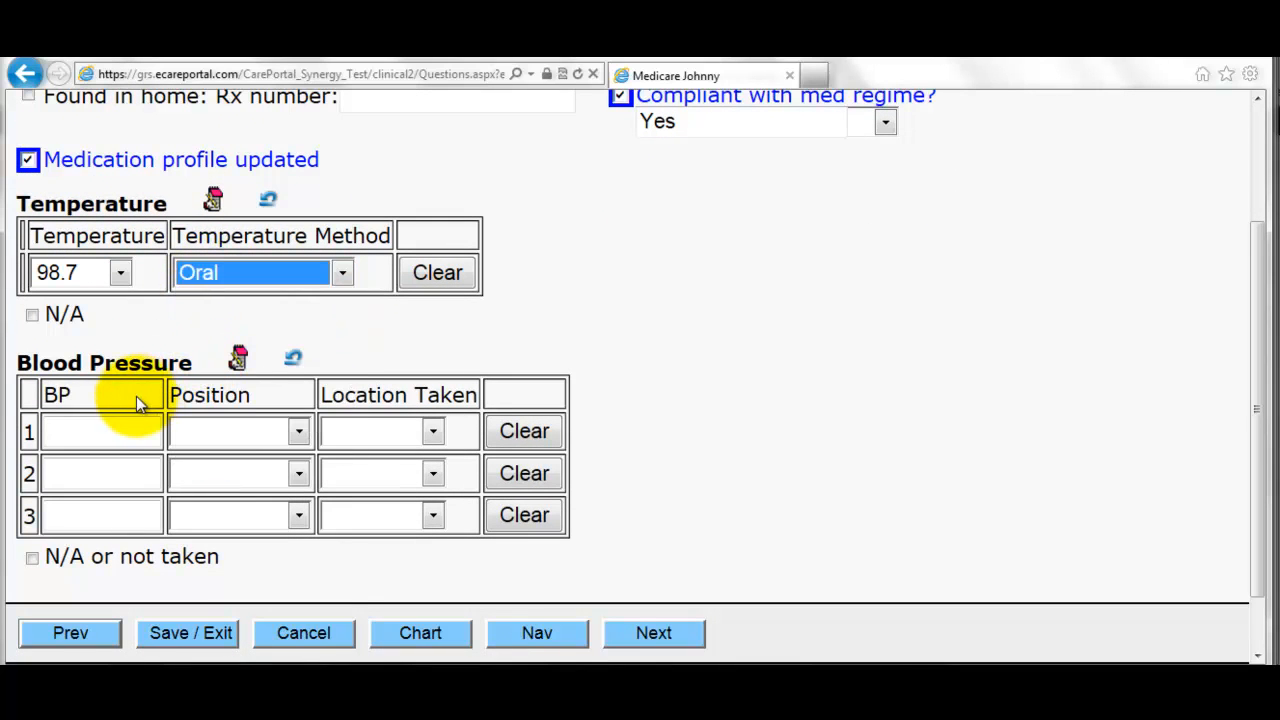
- Record blood pressure 120/80, taken sitting on the left arm
left_click(117, 422)
type("120/80")
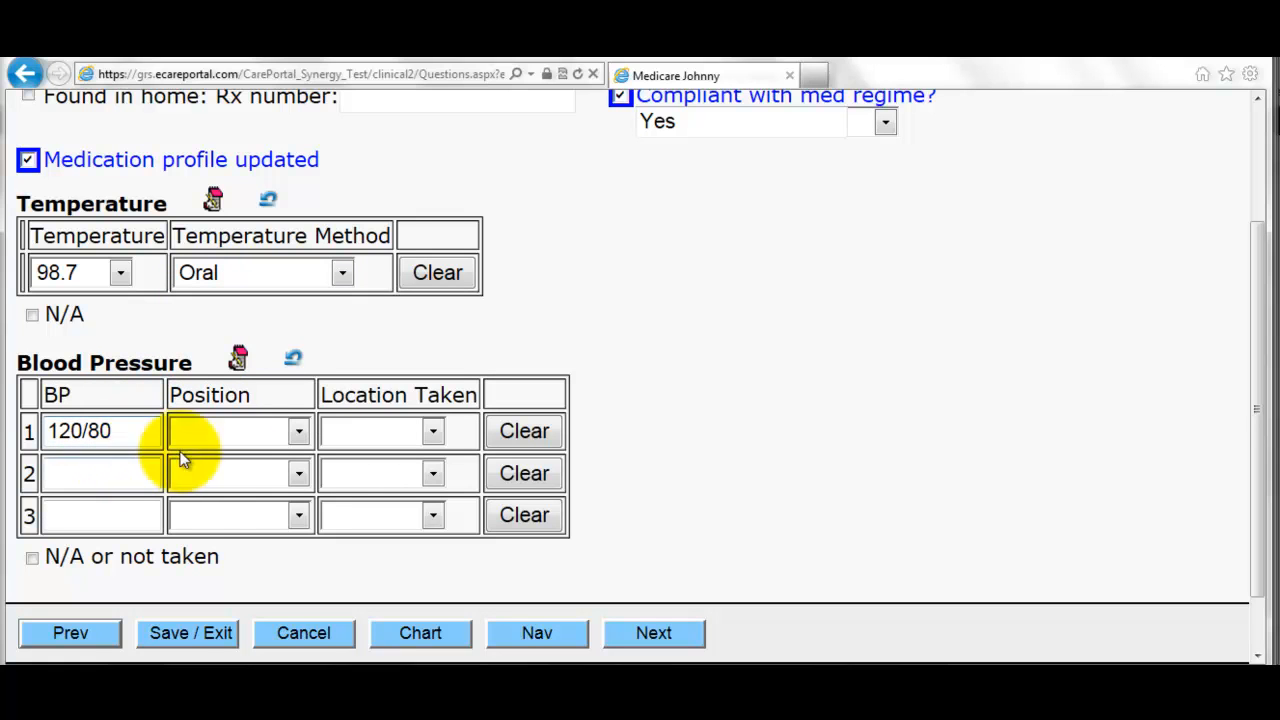
left_click(257, 430)
left_click(247, 482)
left_click(405, 432)
left_click(412, 481)
scroll(431, 475, "down", 1)
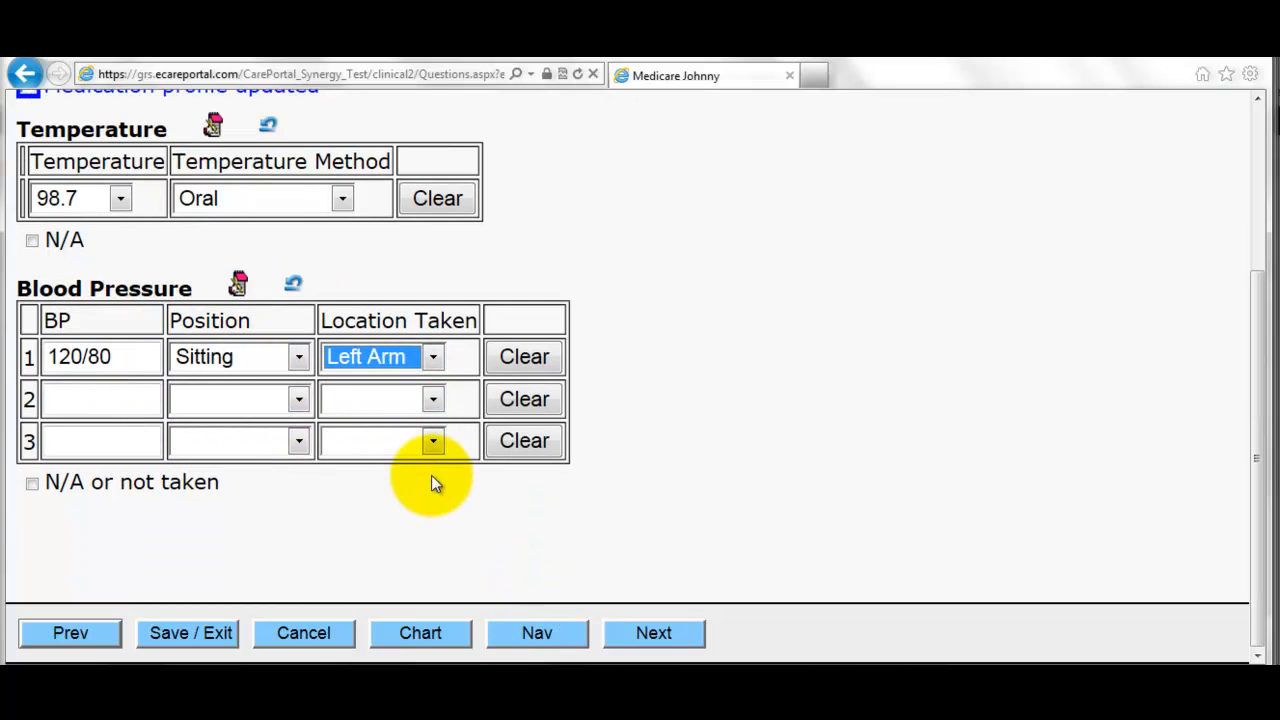
left_click(655, 630)
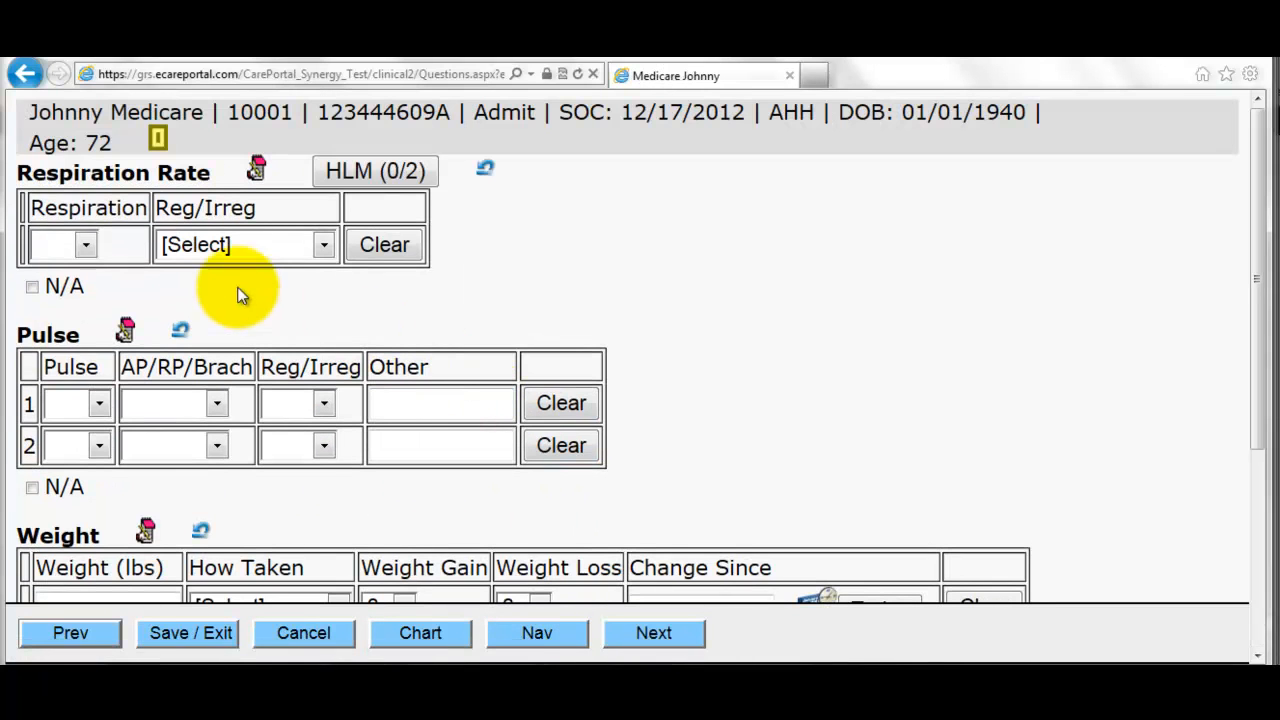
- Set respiration to 18, Regular
left_click(86, 243)
left_click(80, 277)
left_click(168, 247)
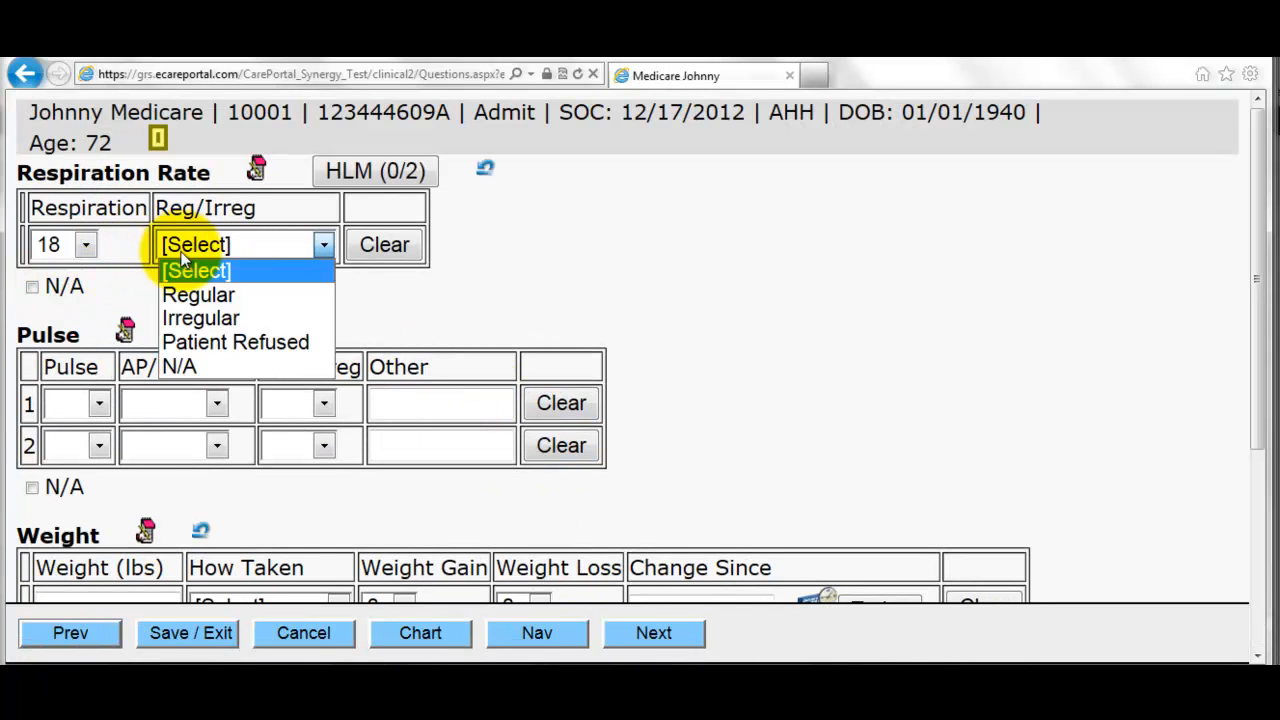
left_click(192, 293)
- Record the pulse as 59, taken AP, with a regular rhythm
left_click(95, 405)
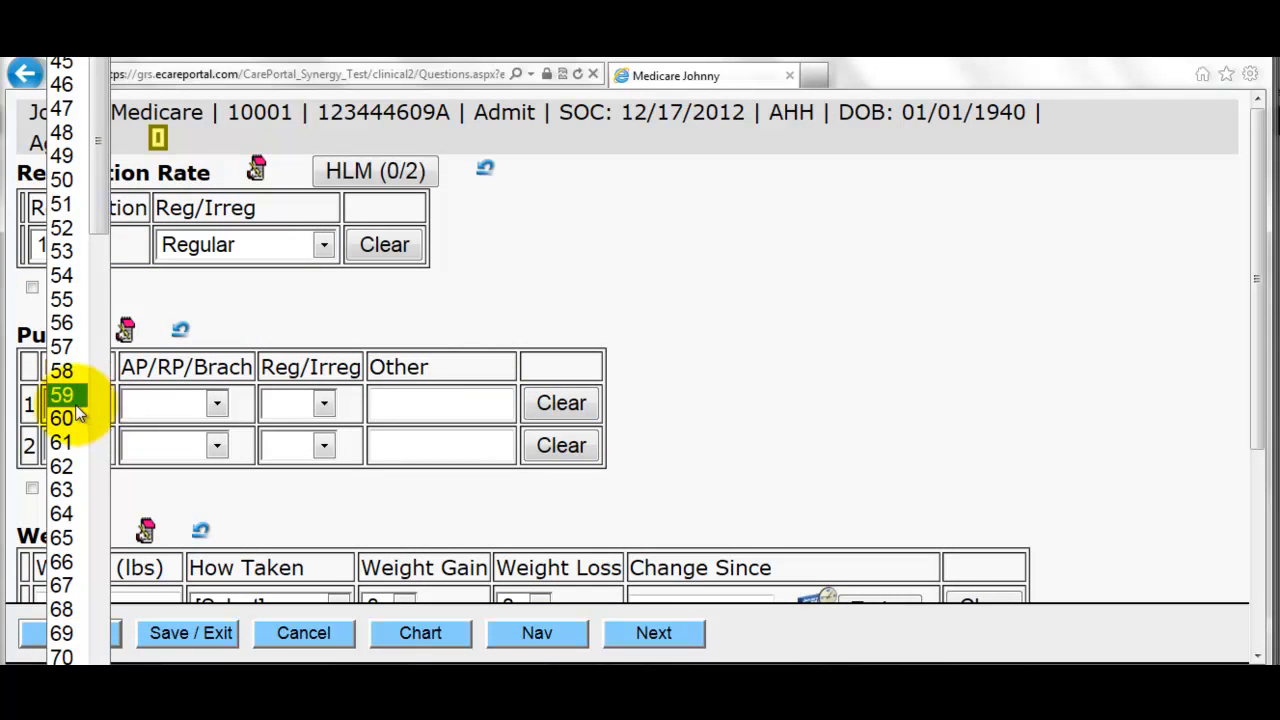
left_click(78, 408)
left_click(156, 409)
left_click(143, 451)
left_click(278, 414)
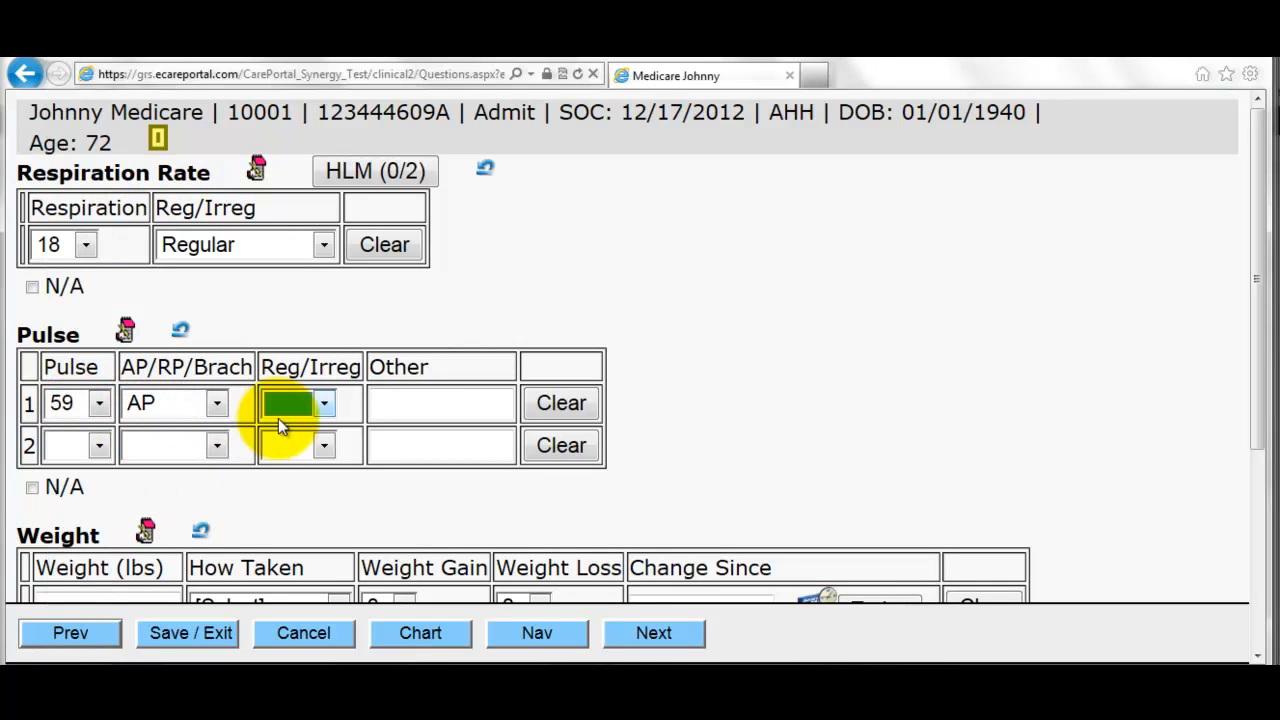
left_click(298, 418)
left_click(300, 452)
scroll(278, 463, "down", 3)
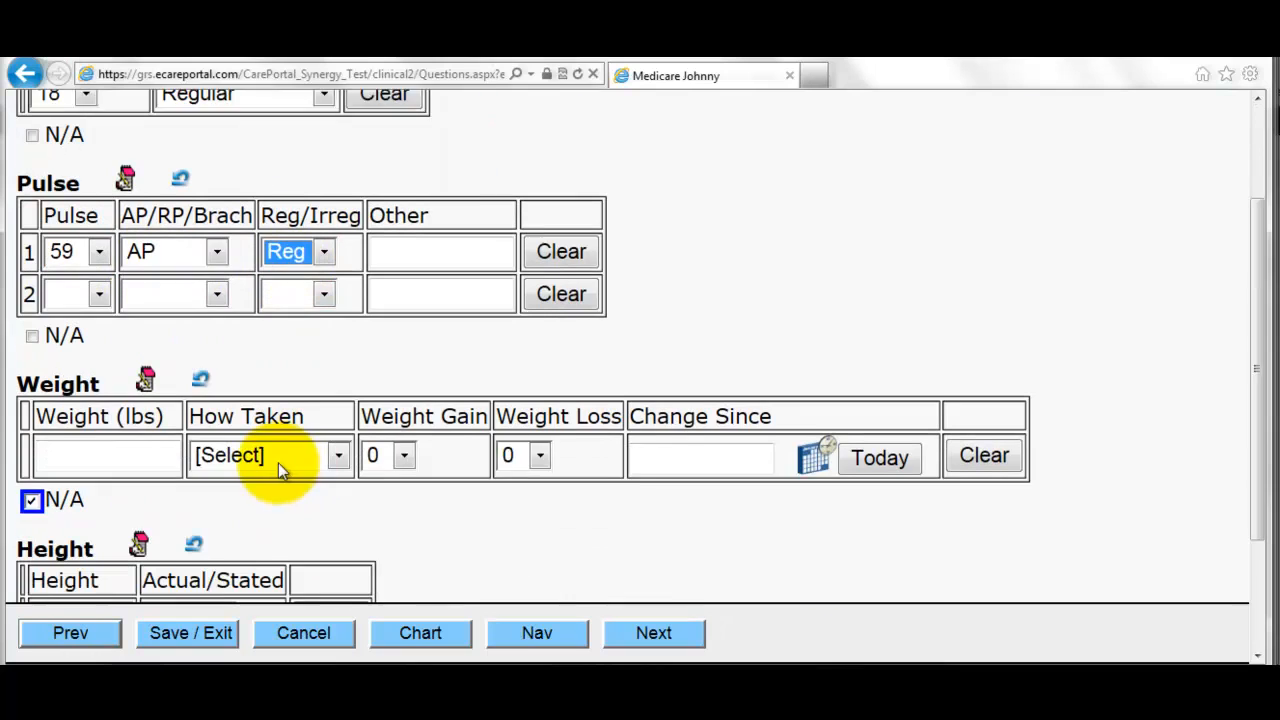
- Record weight 150 as Actual and height 5'11"
left_click(31, 479)
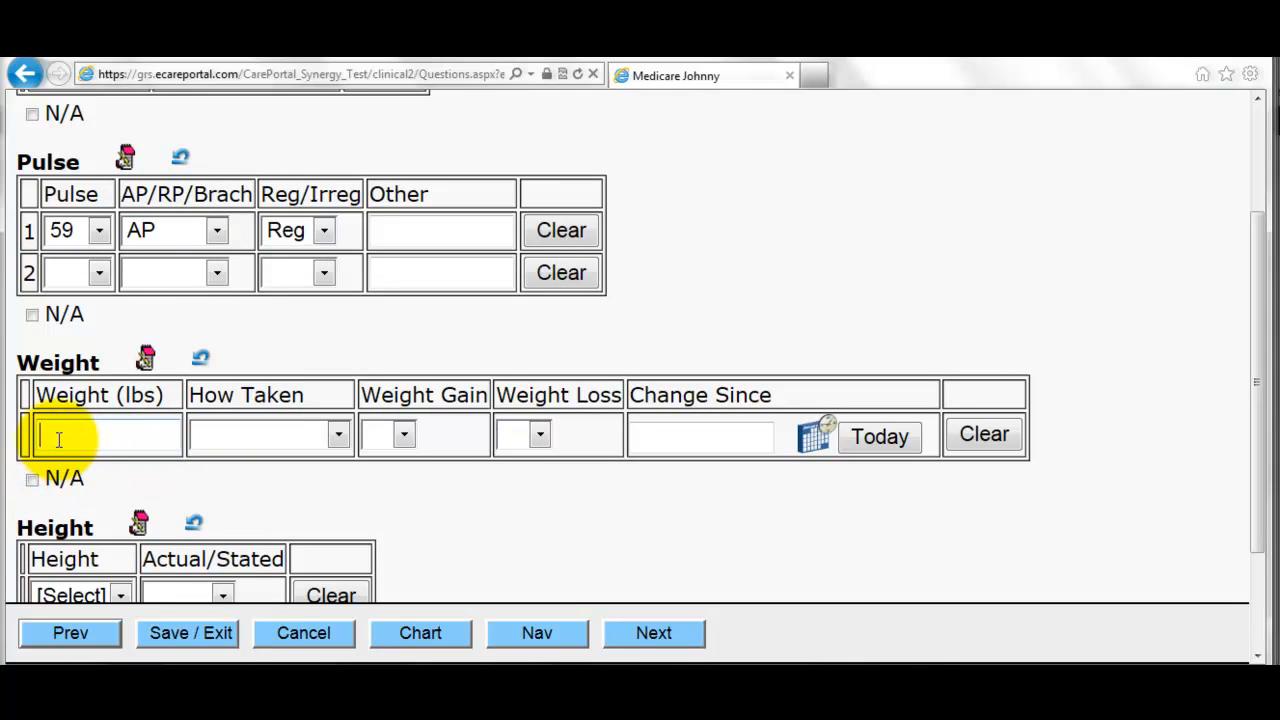
type("150")
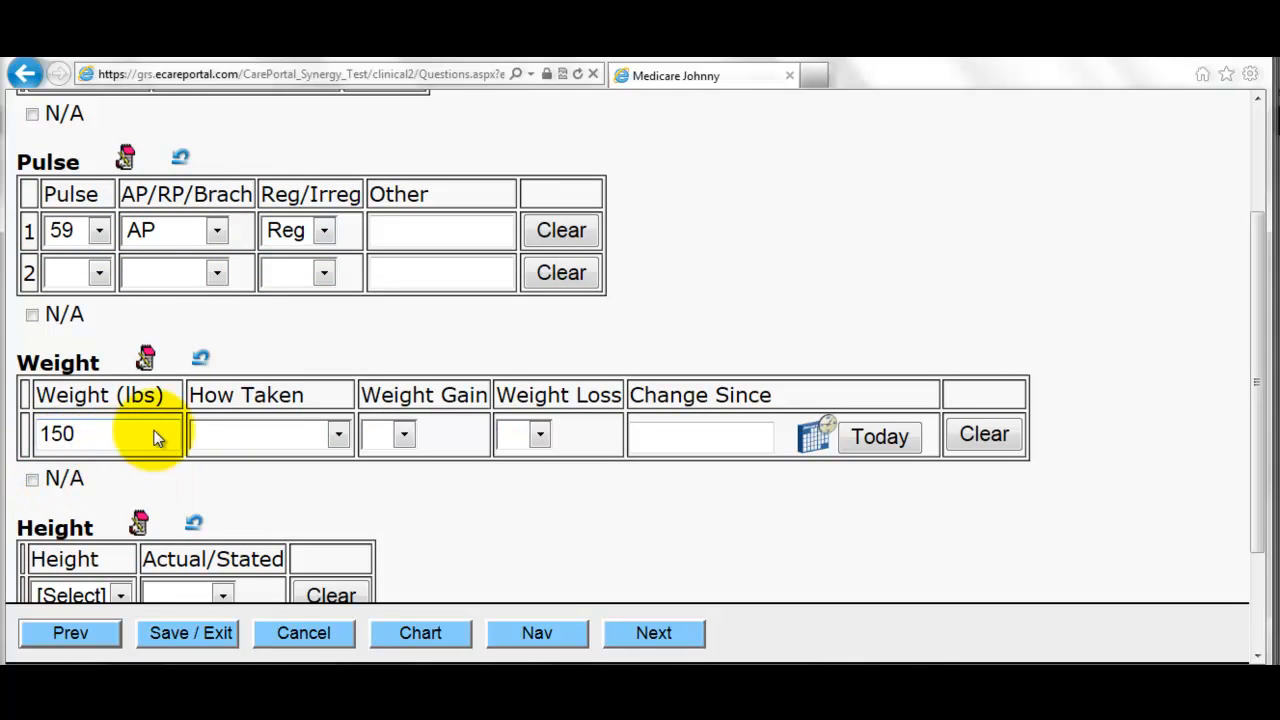
left_click(334, 433)
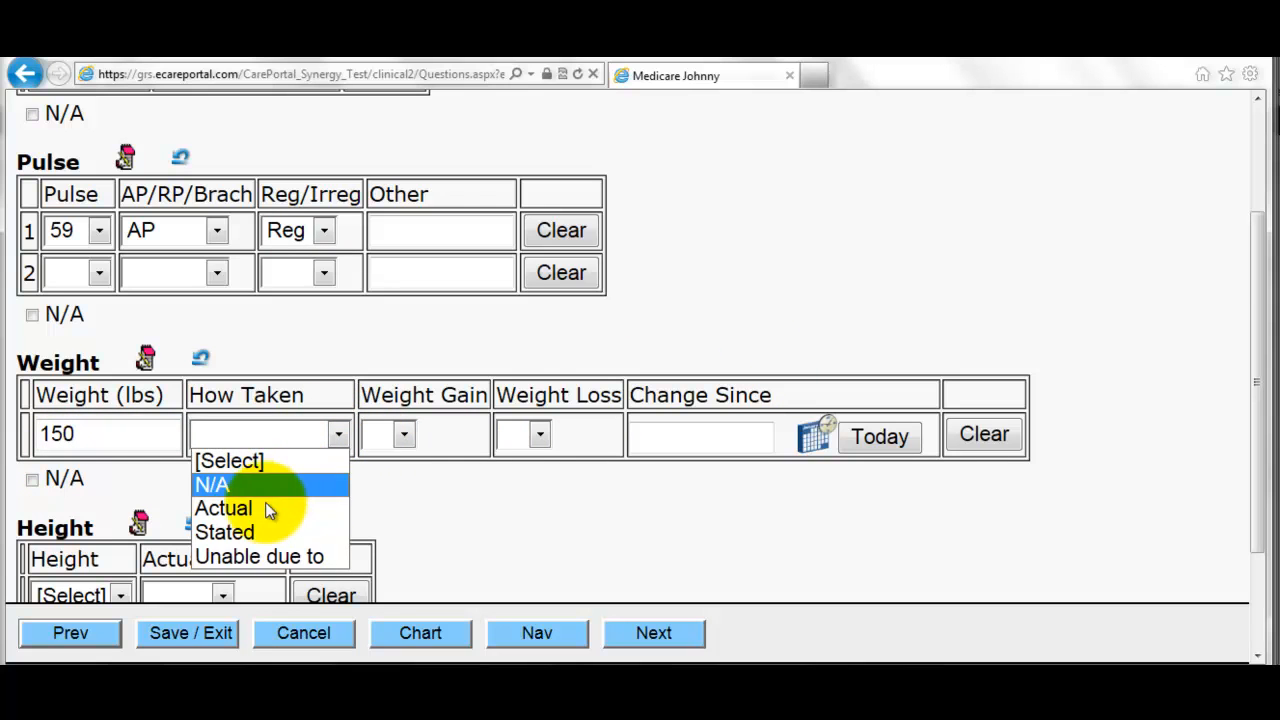
left_click(272, 508)
scroll(437, 491, "down", 3)
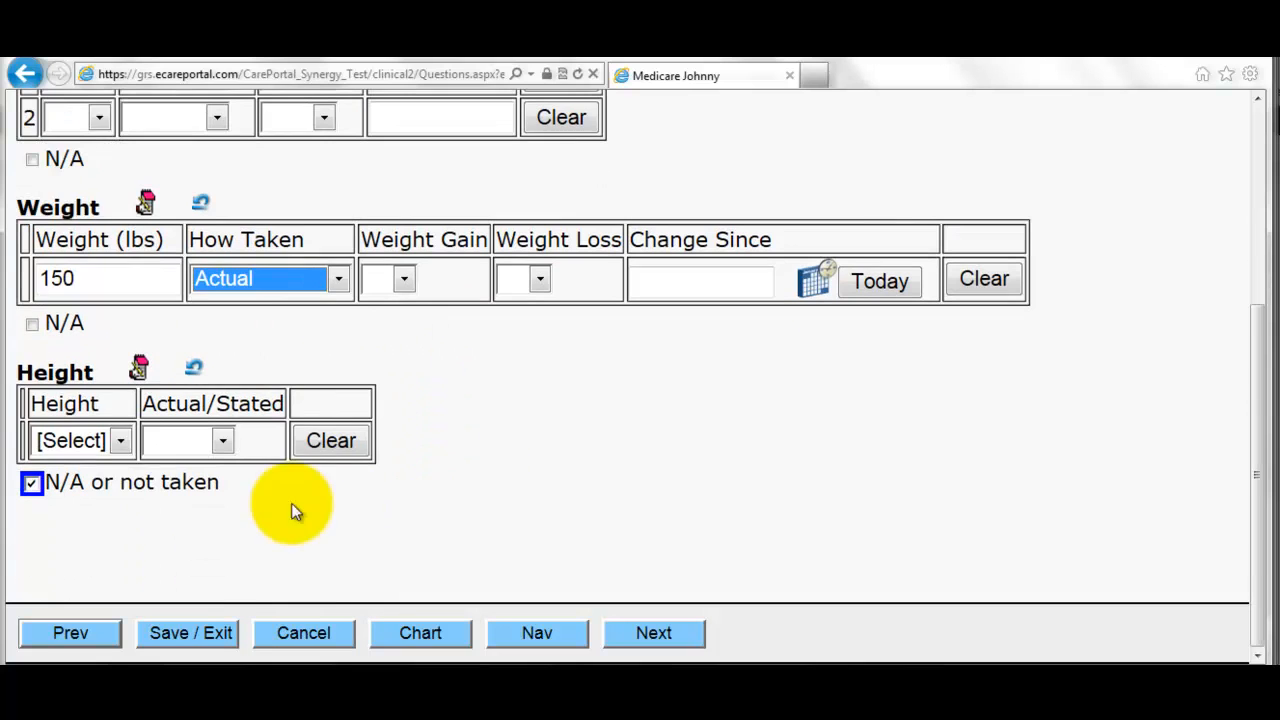
left_click(113, 448)
left_click(100, 322)
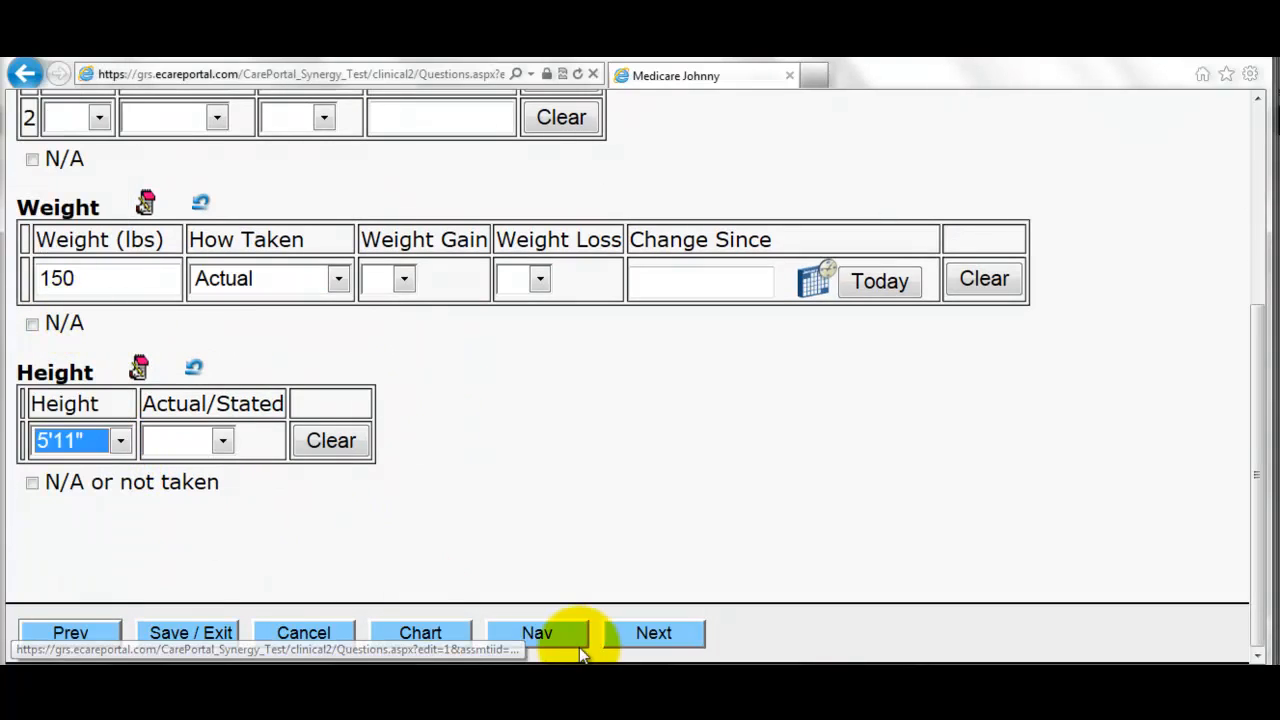
left_click(622, 633)
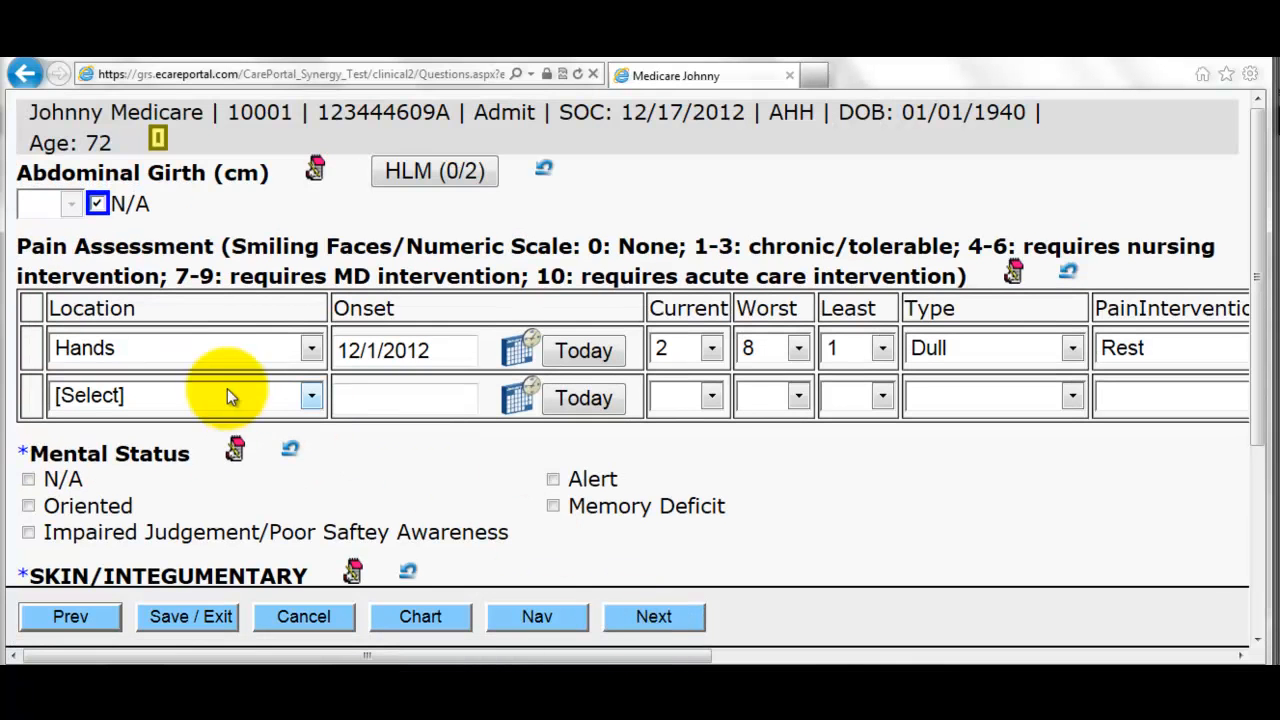
- Mark mental status as Oriented and note a bandage covering on the skin
scroll(387, 490, "down", 1)
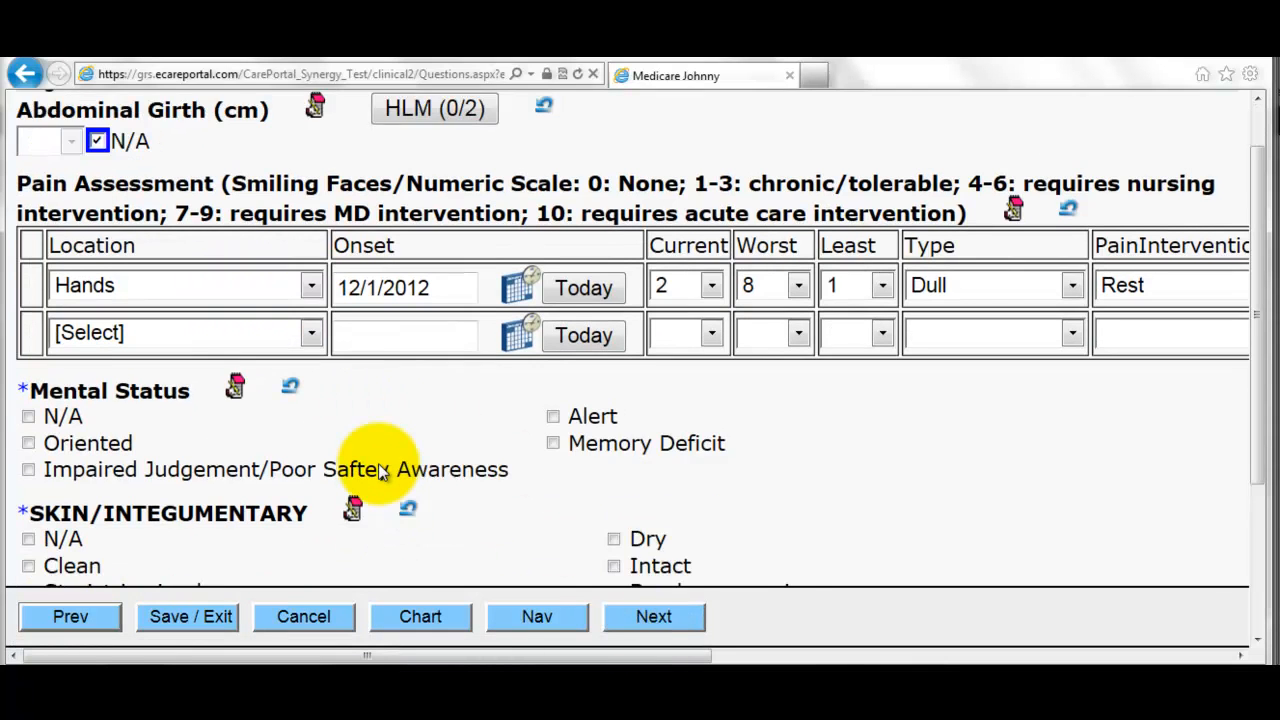
left_click(84, 421)
scroll(423, 457, "down", 2)
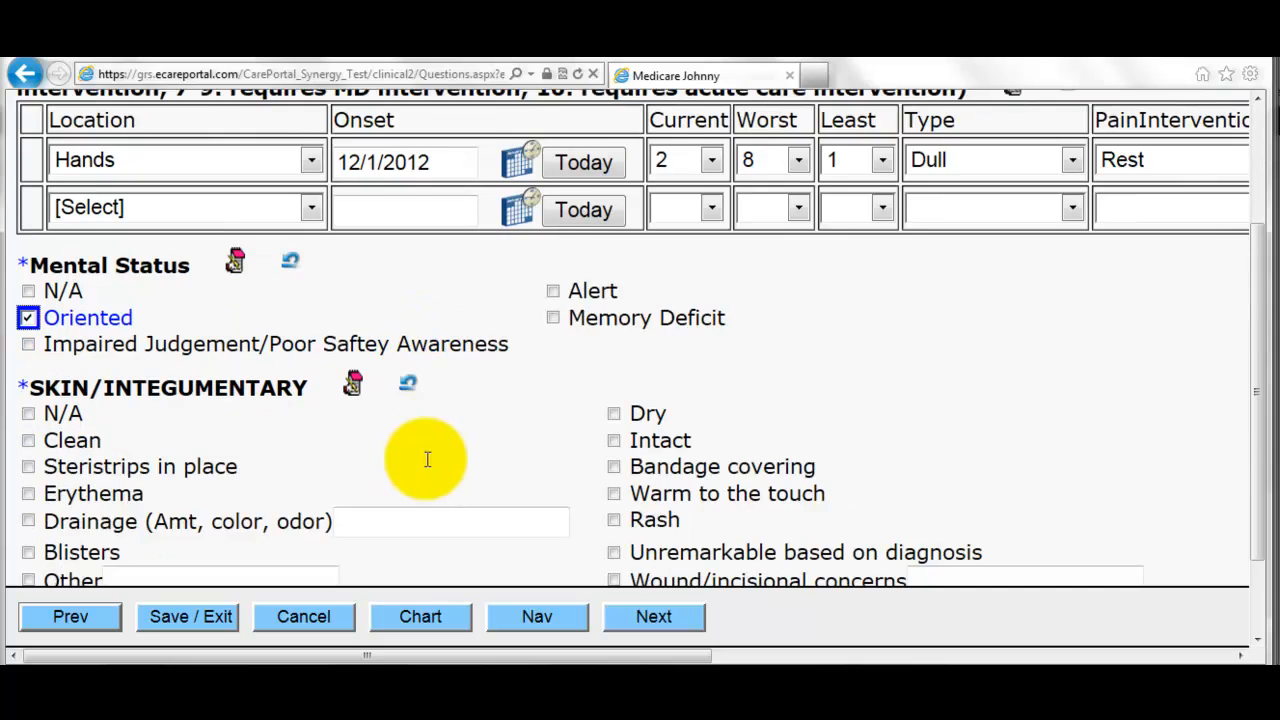
left_click(693, 412)
left_click(663, 614)
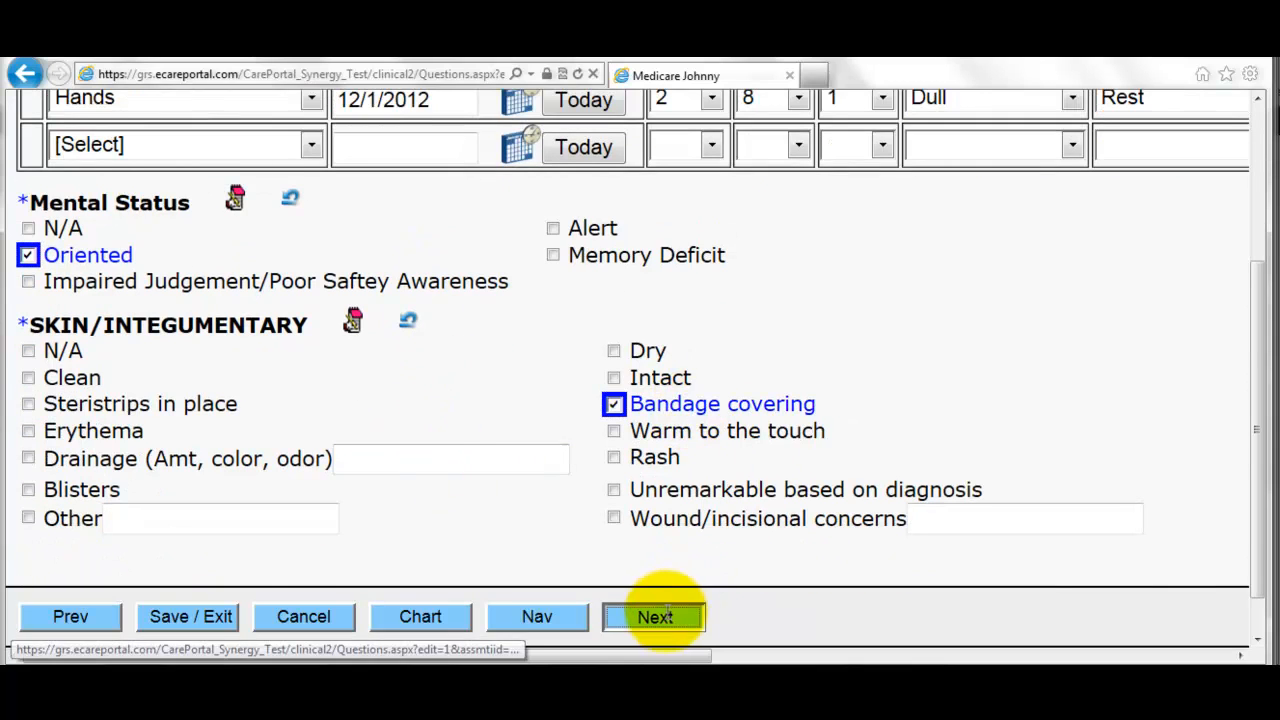
- Record abdominal pitting edema graded 1+
left_click(232, 396)
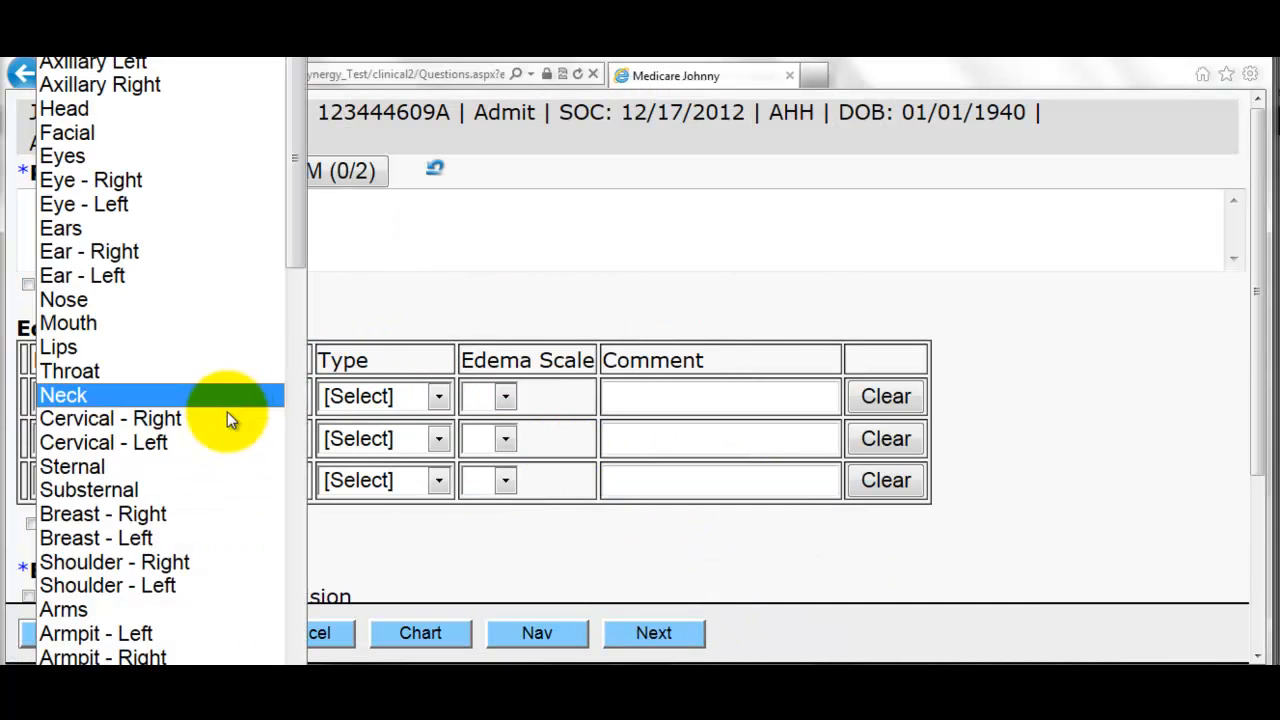
scroll(187, 562, "down", 5)
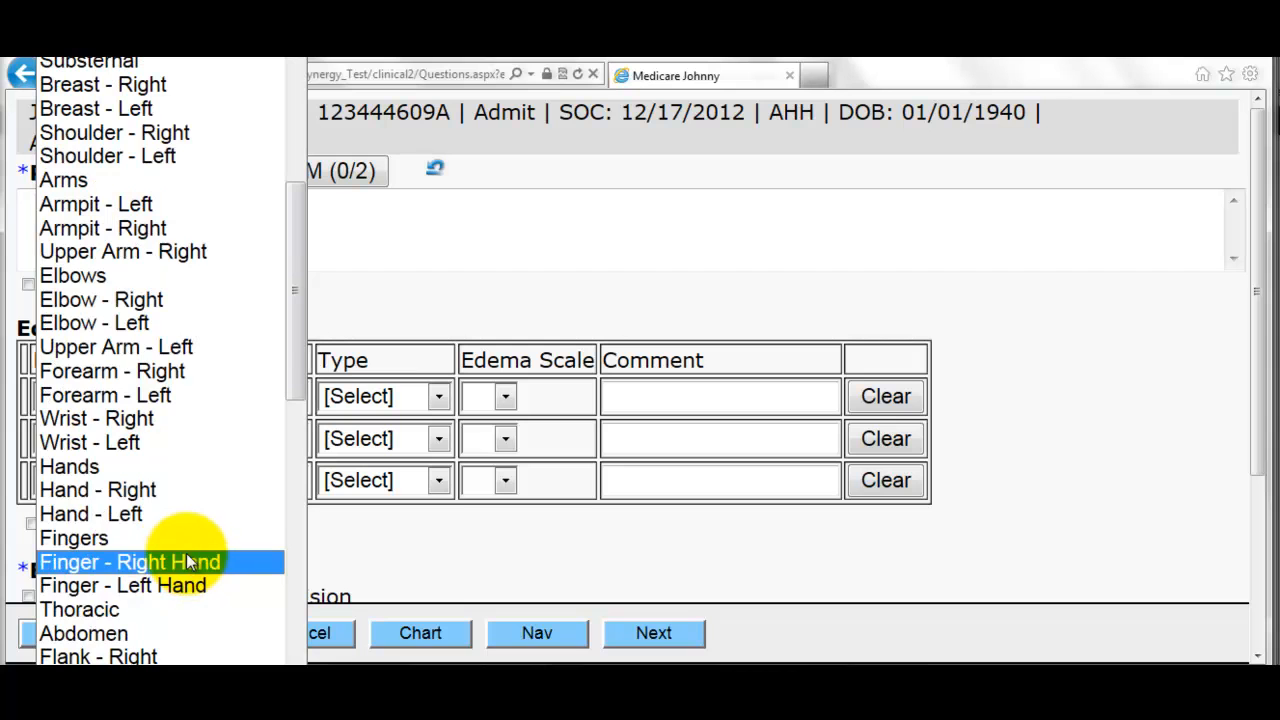
left_click(137, 633)
left_click(345, 400)
left_click(352, 446)
left_click(490, 397)
left_click(486, 466)
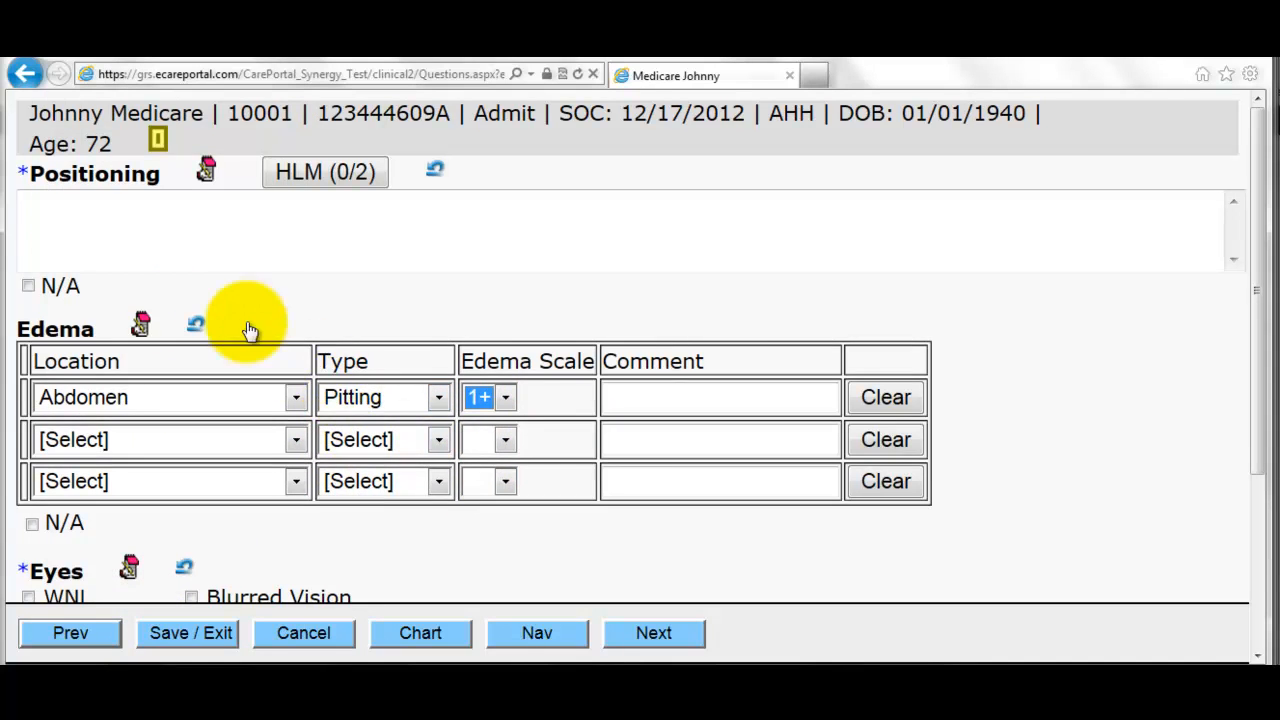
- Mark positioning N/A and eyes WNL, and record blurred vision
left_click(28, 286)
scroll(138, 402, "down", 3)
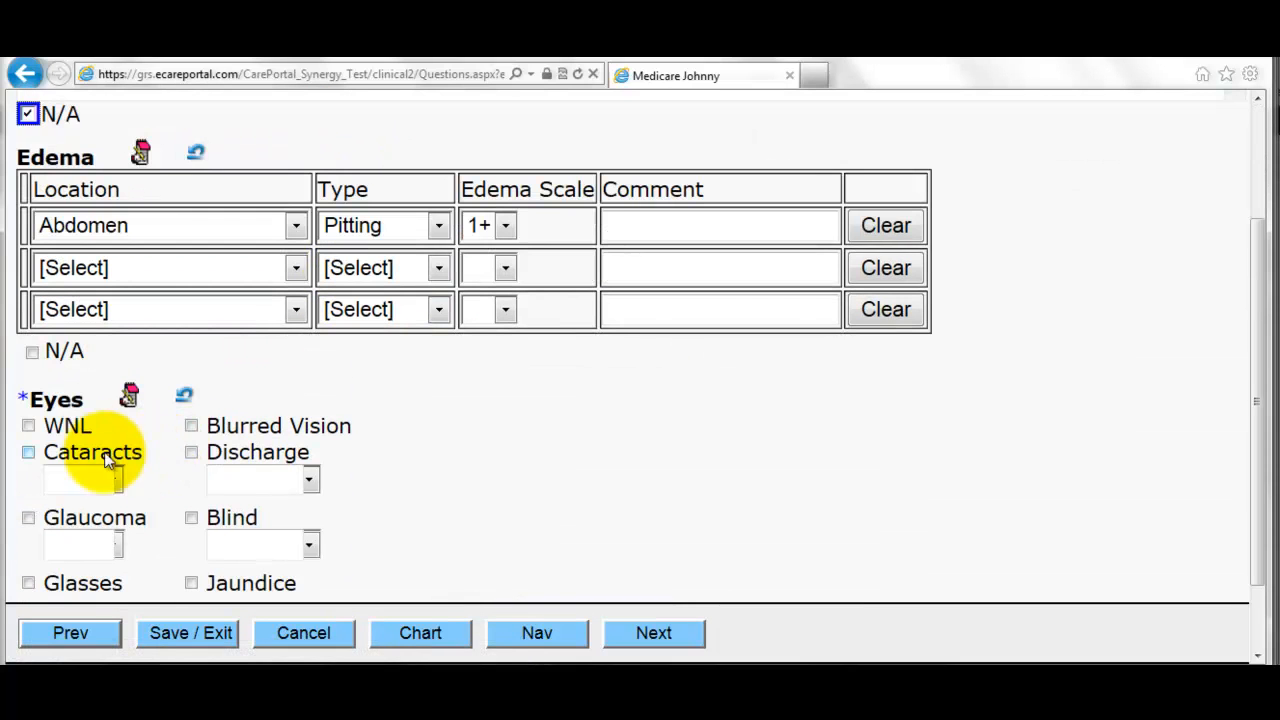
left_click(50, 426)
left_click(256, 425)
scroll(280, 430, "down", 1)
scroll(274, 380, "up", 1)
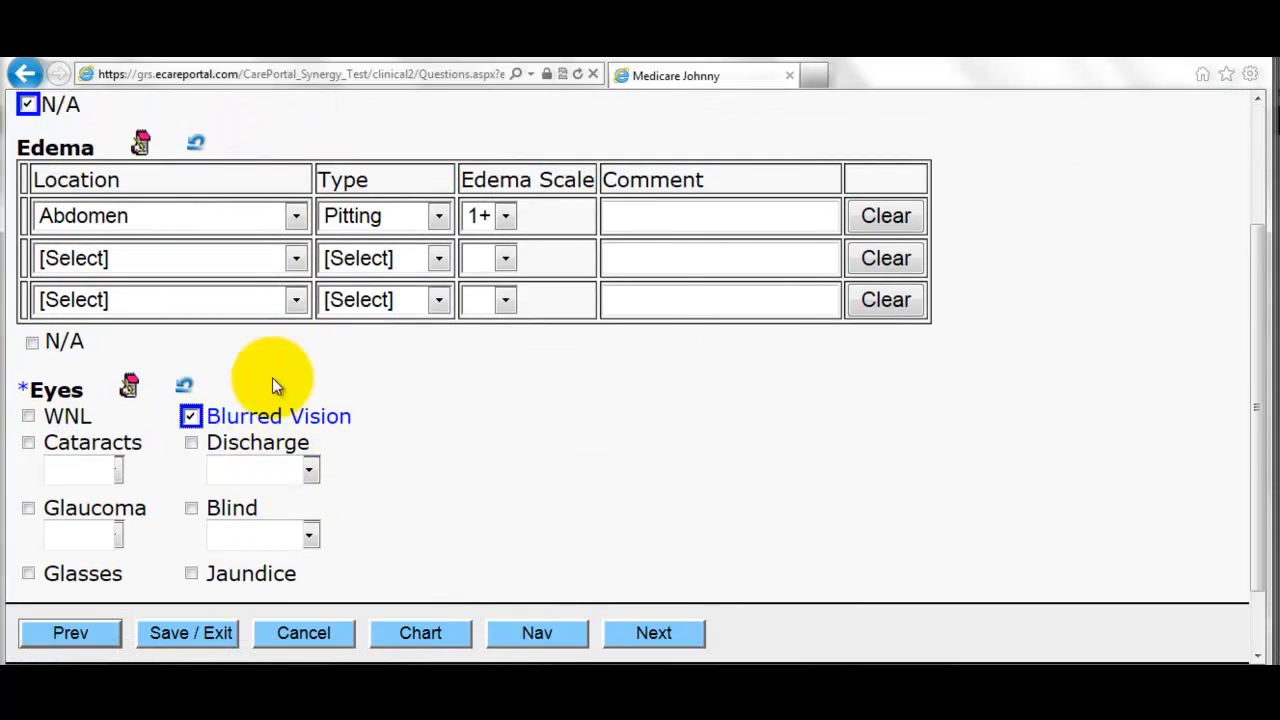
scroll(250, 465, "down", 1)
left_click(624, 628)
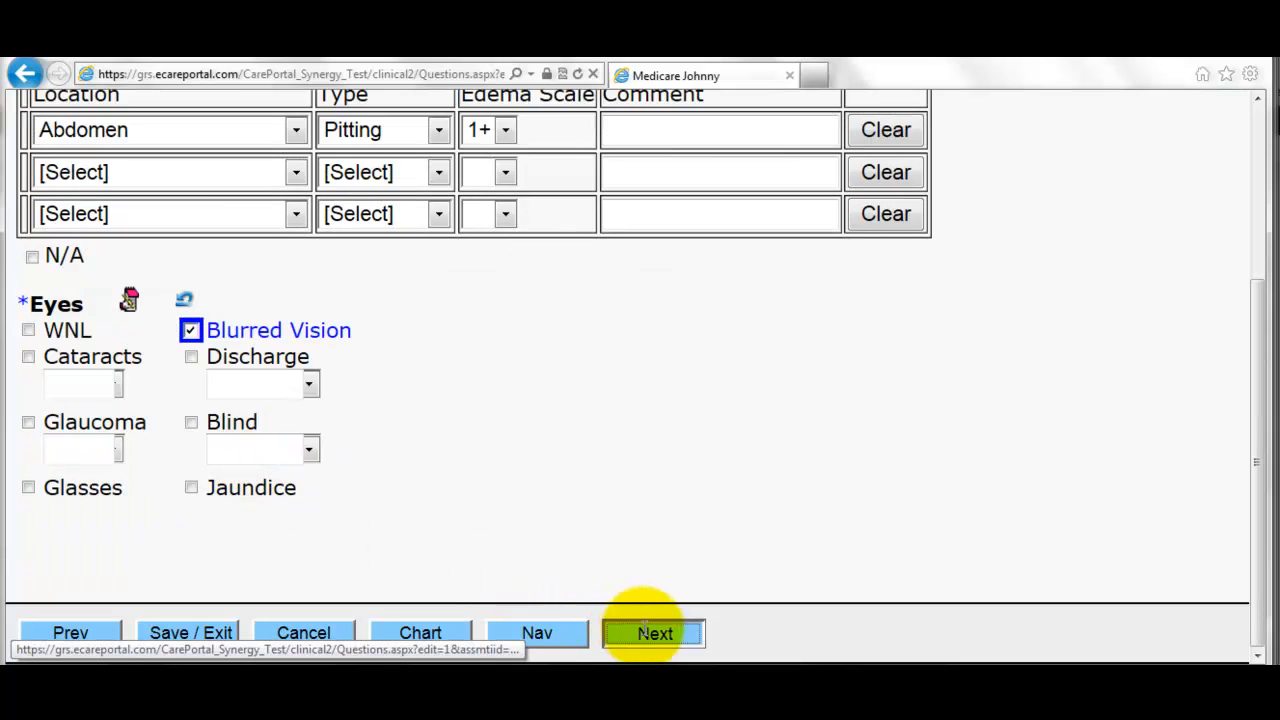
- Record hearing difficulty in the left ear and forward head posture
left_click(352, 229)
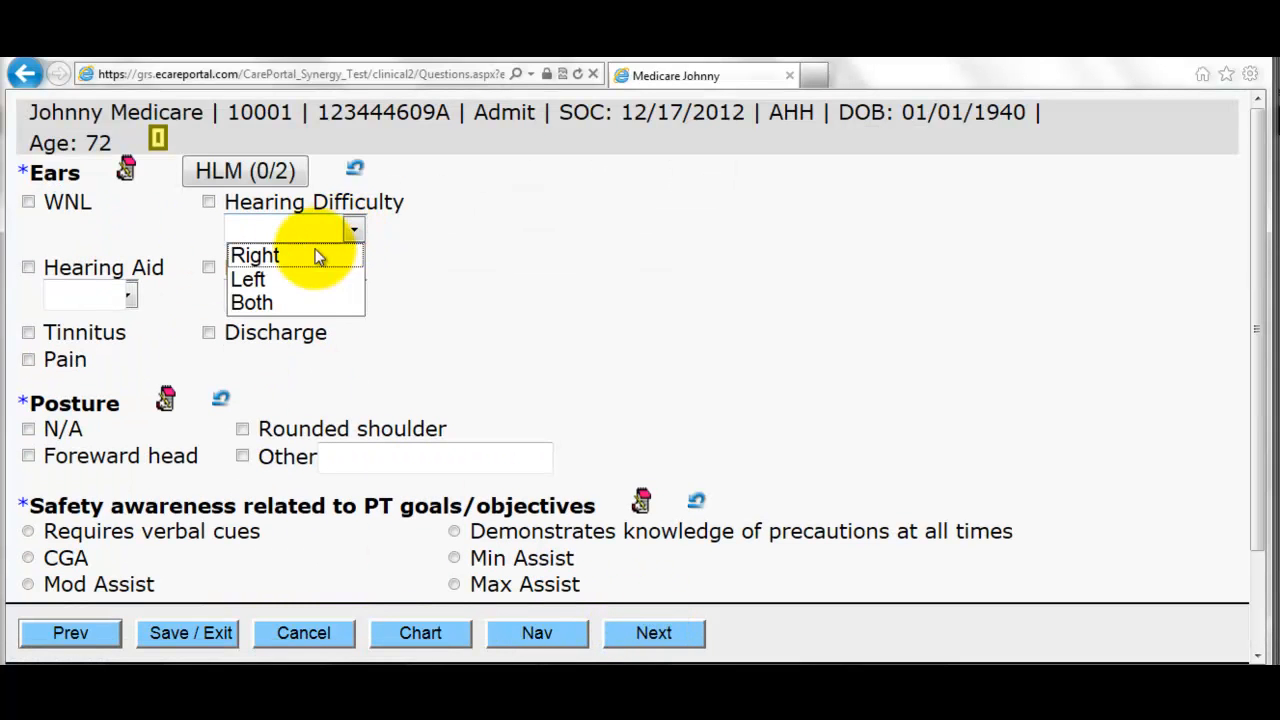
left_click(295, 269)
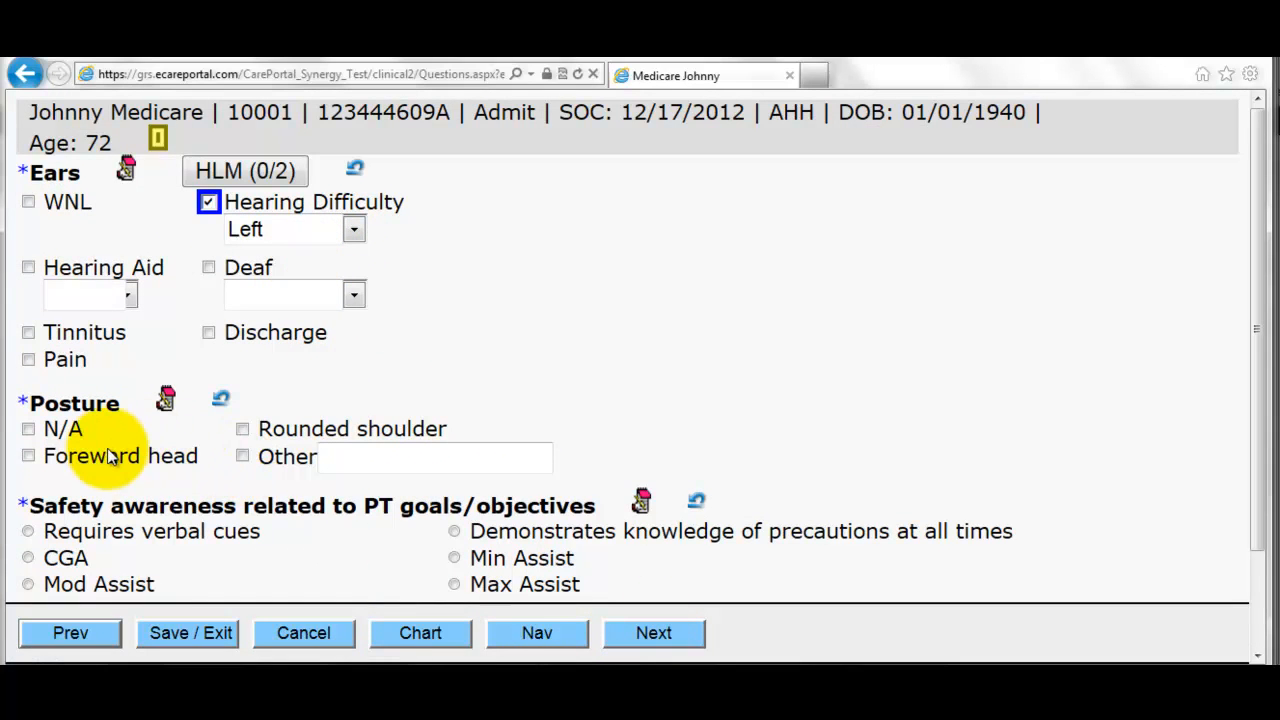
left_click(156, 460)
scroll(158, 470, "down", 1)
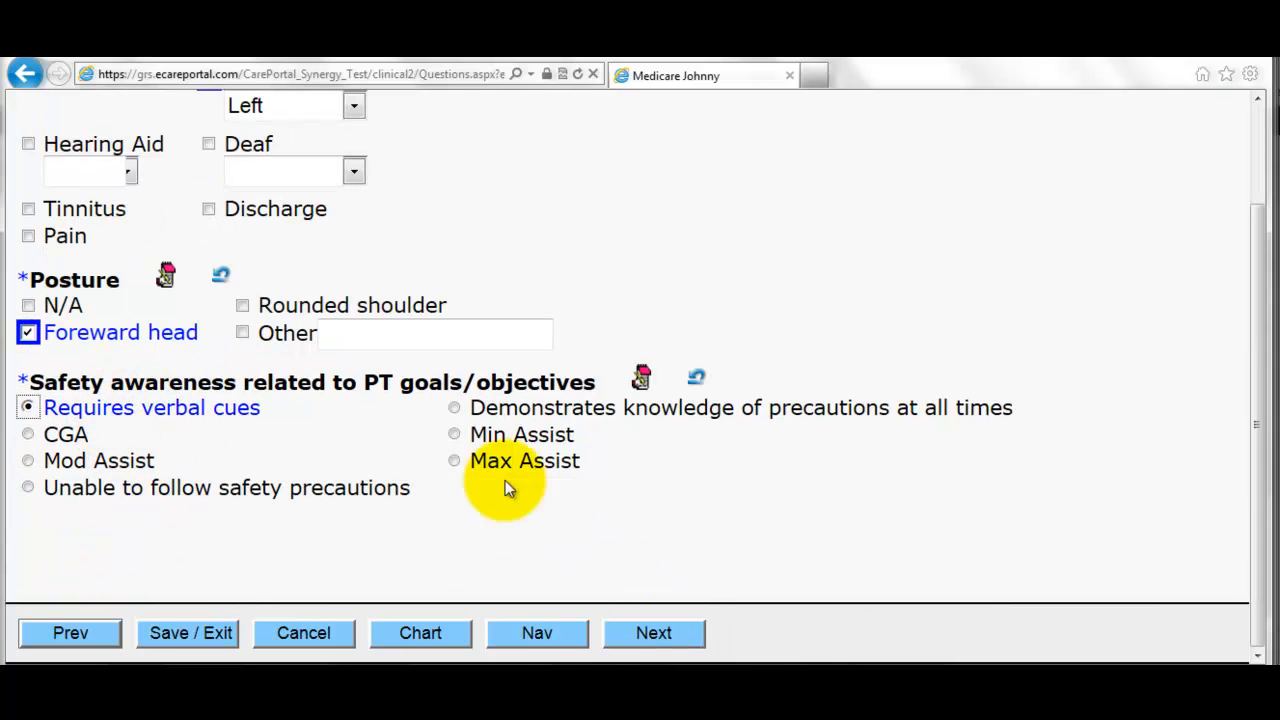
left_click(656, 627)
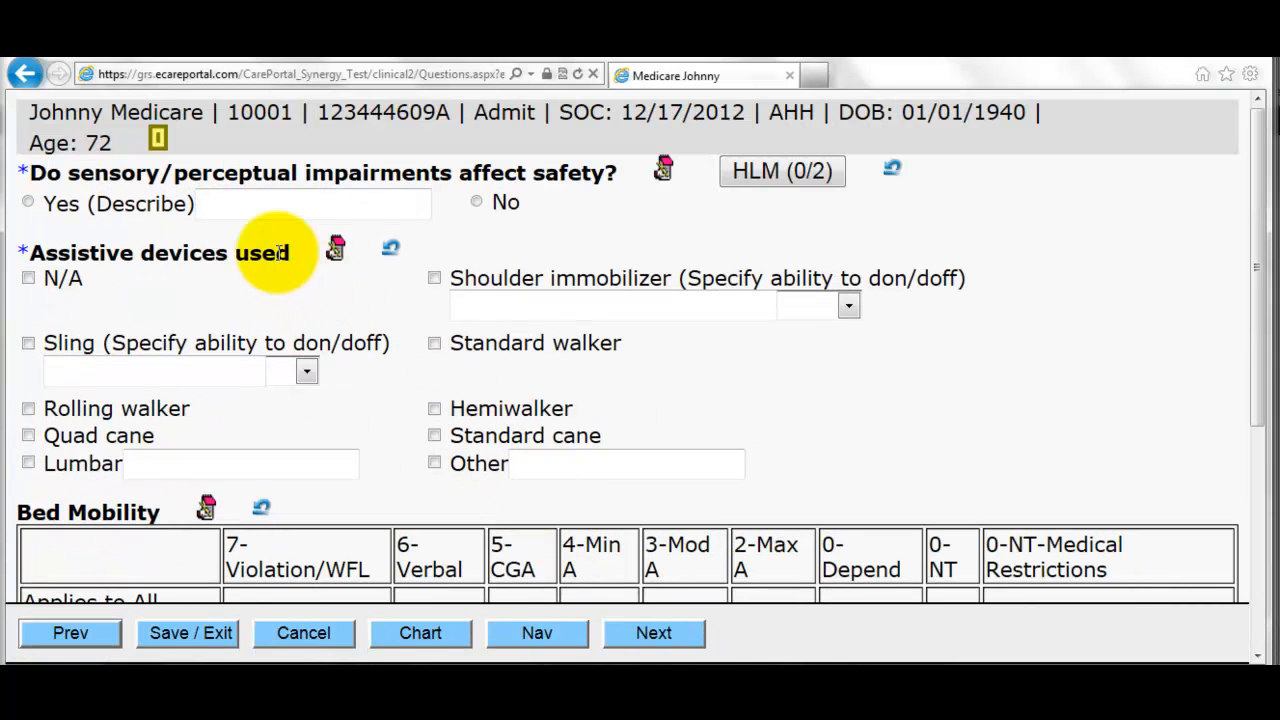
- Answer No to sensory impairments, then rate bed mobility 0-Depend with Roll/Turn Left at 6-Verbal
left_click(504, 203)
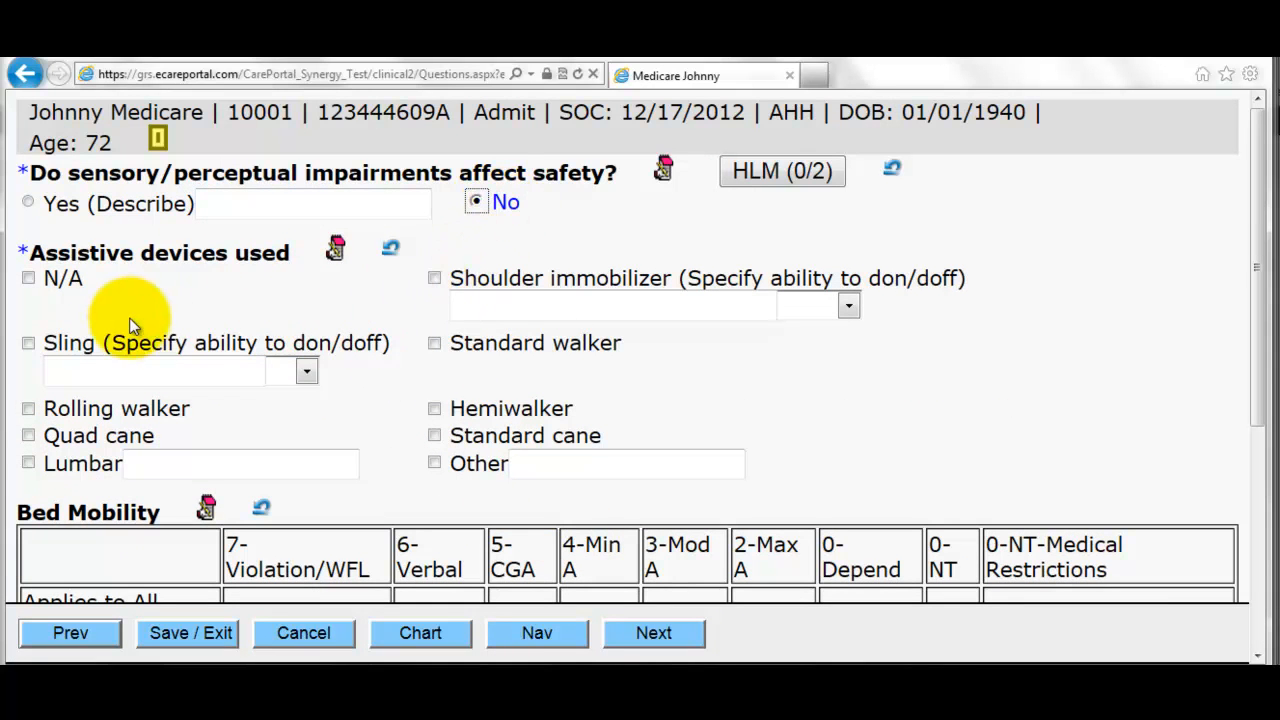
scroll(308, 352, "down", 3)
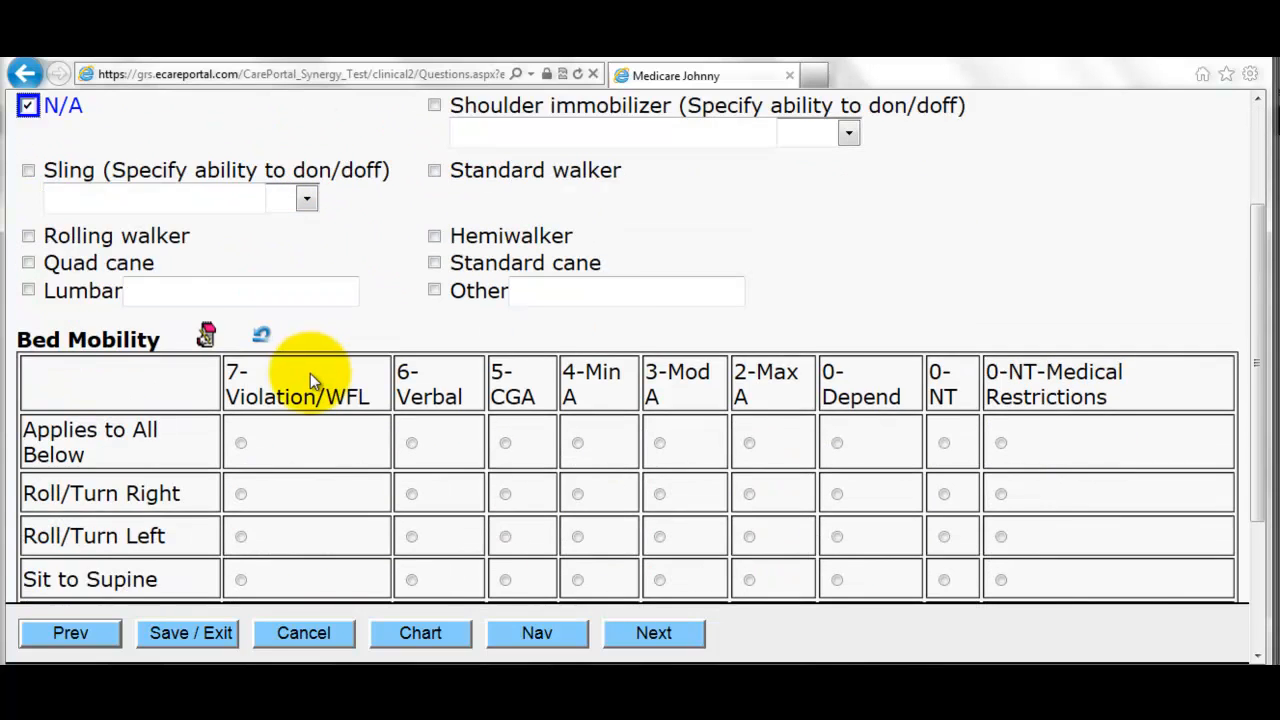
left_click(240, 271)
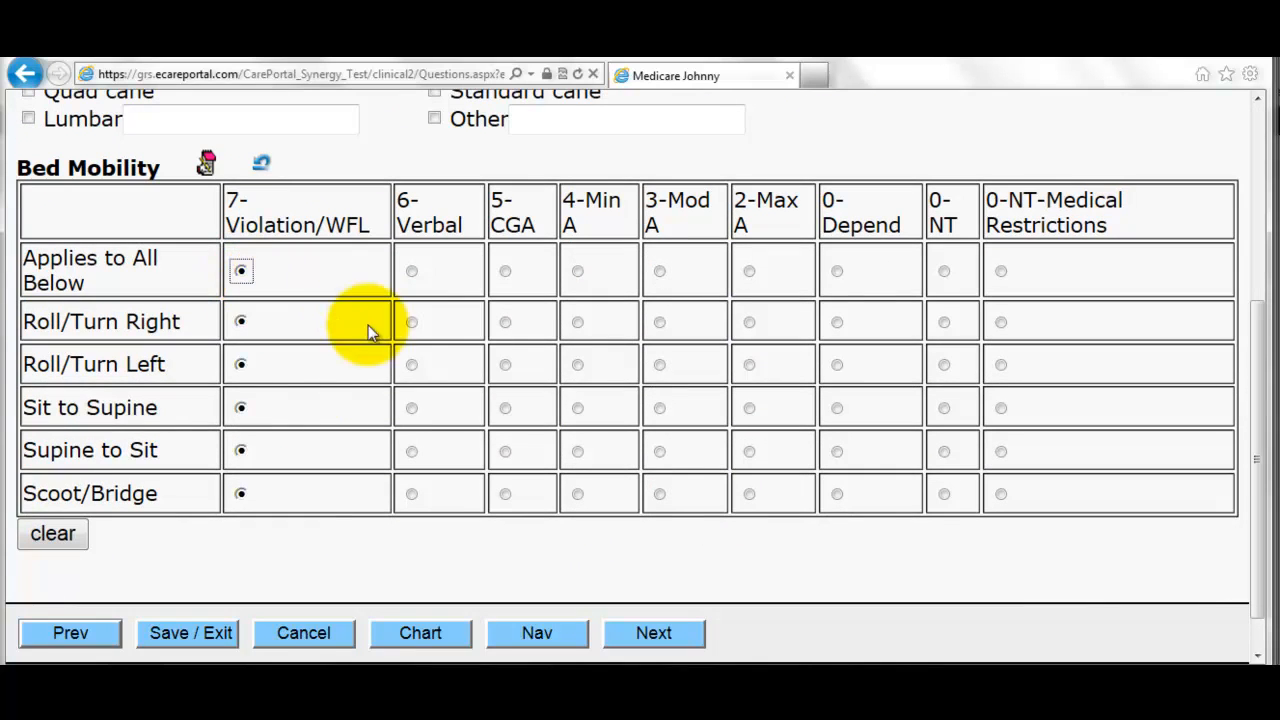
left_click(411, 322)
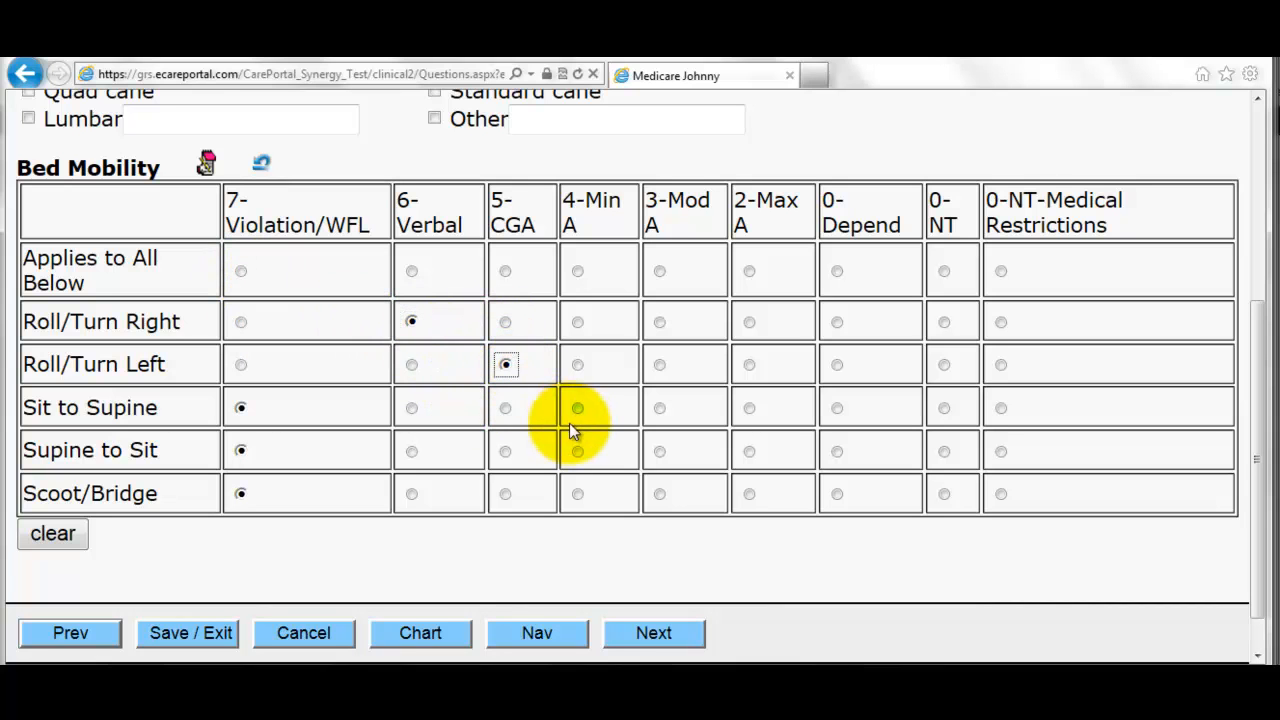
left_click(578, 451)
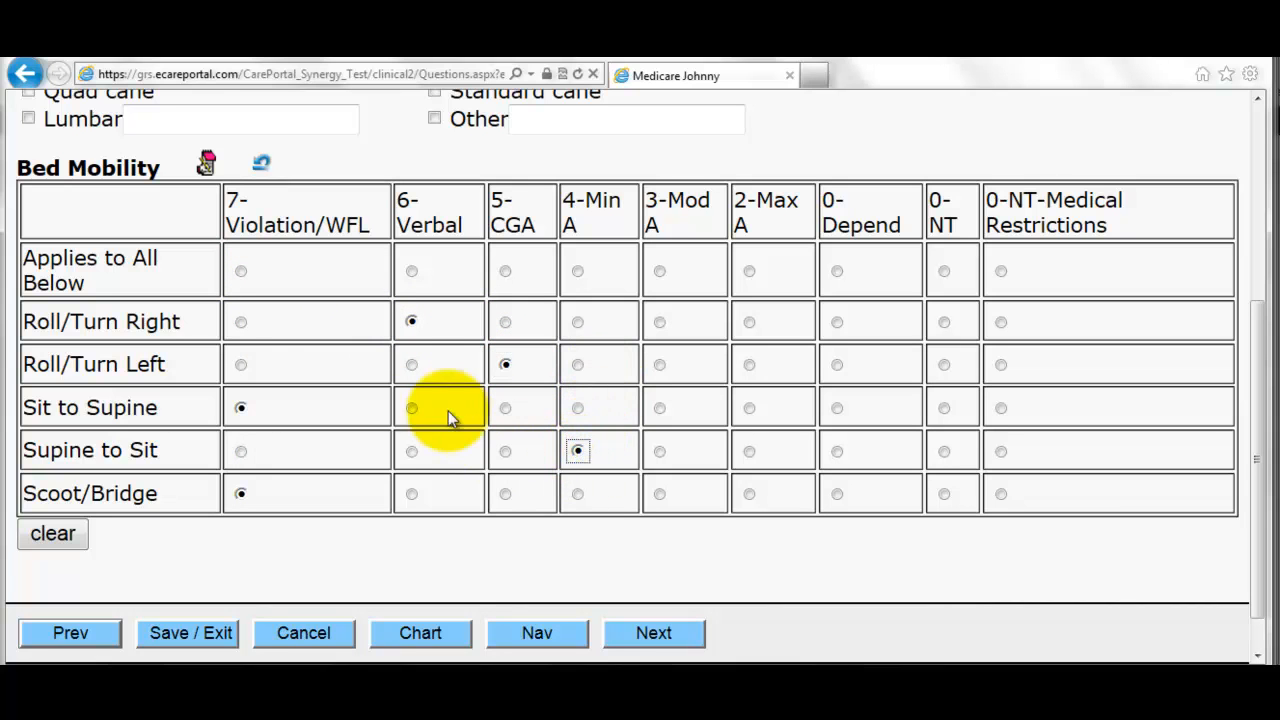
left_click(659, 271)
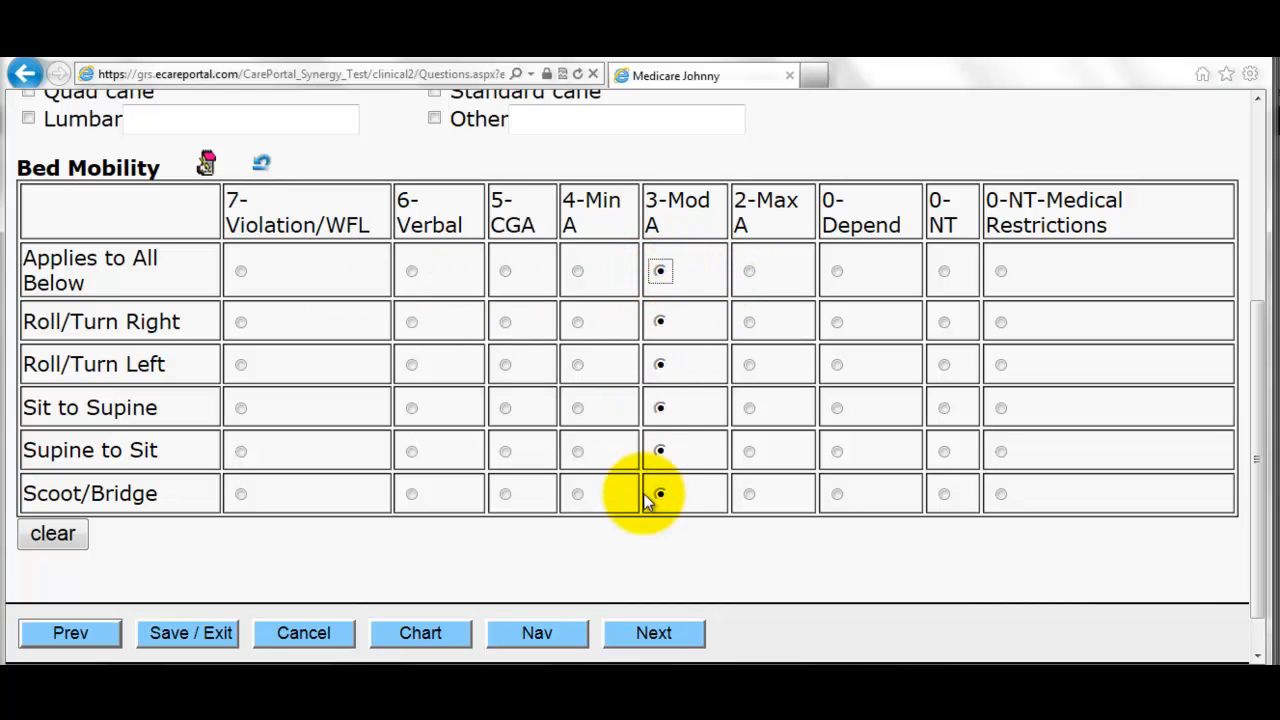
left_click(838, 272)
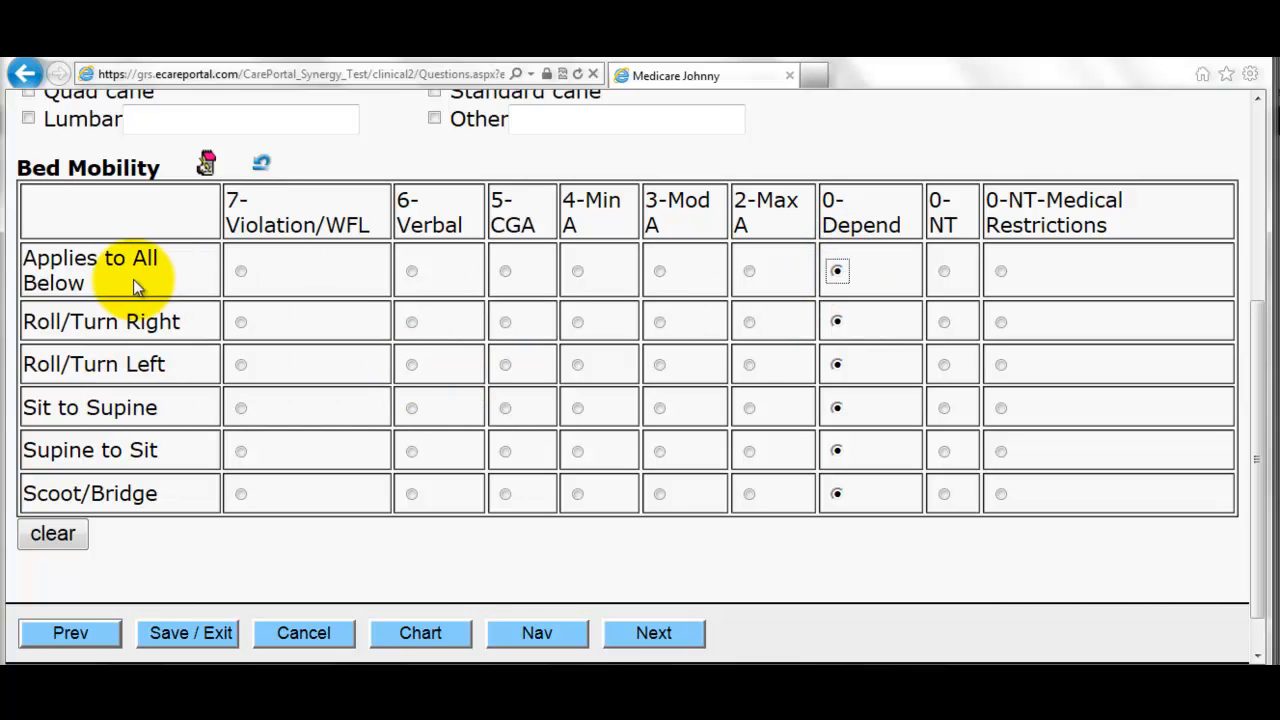
left_click(411, 365)
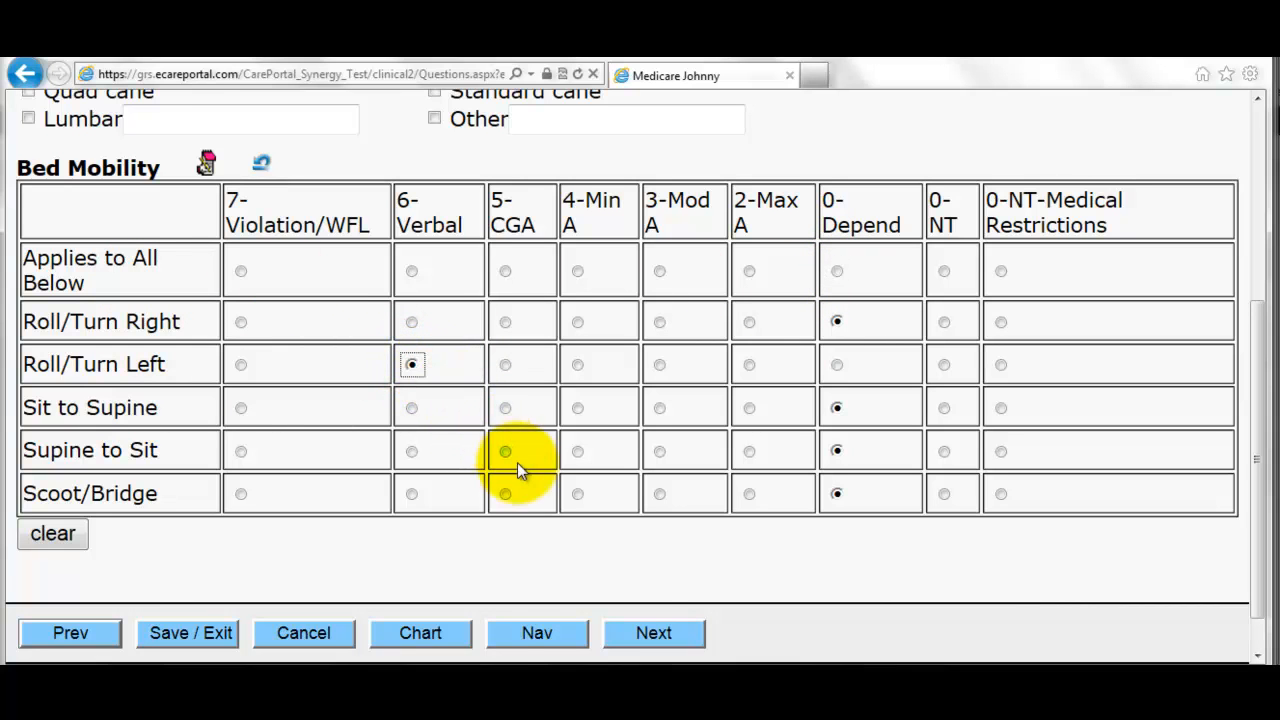
left_click(651, 633)
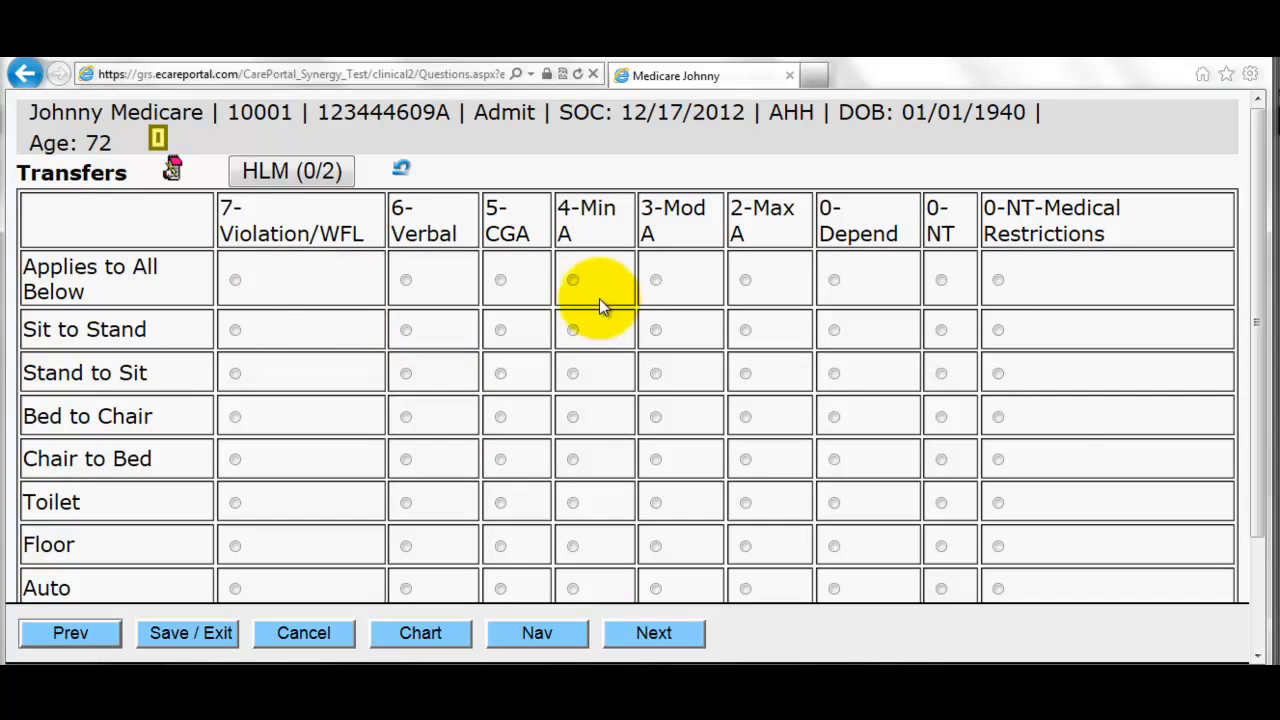
- Apply 4-Min A to every Transfer activity and 3-Mod A to every Gait and ADL item
left_click(572, 280)
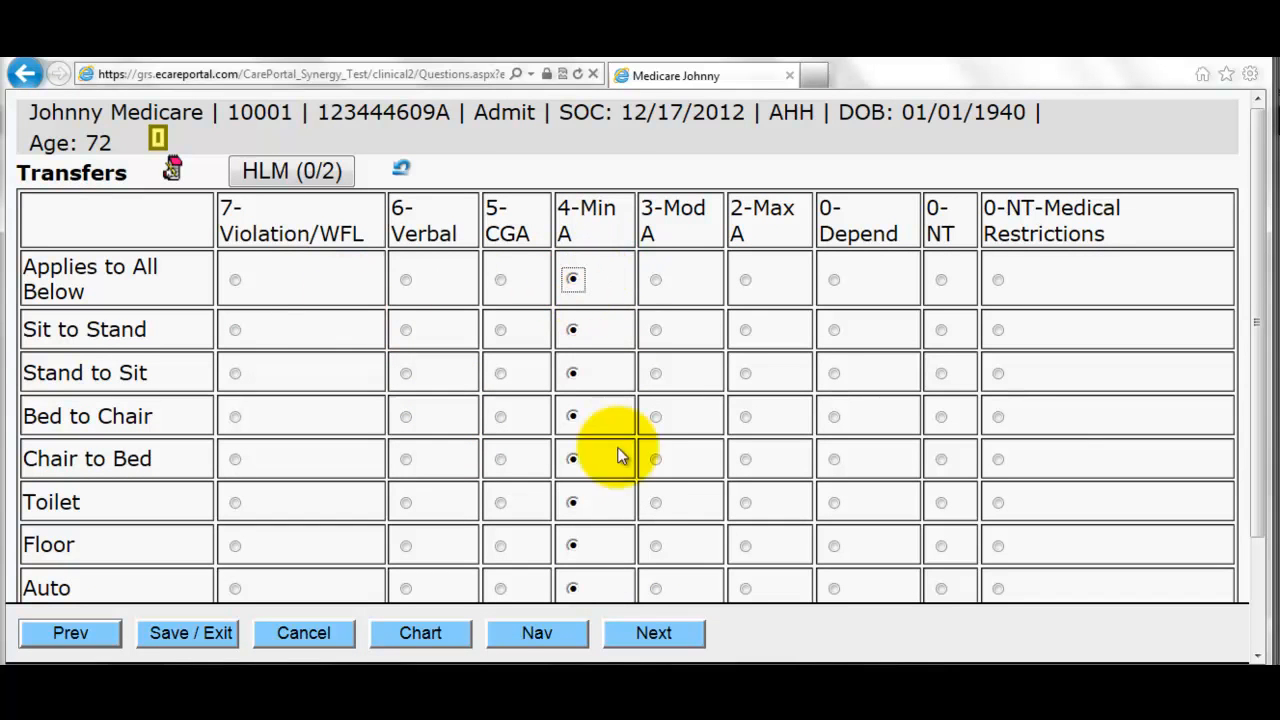
scroll(660, 588, "down", 2)
left_click(660, 633)
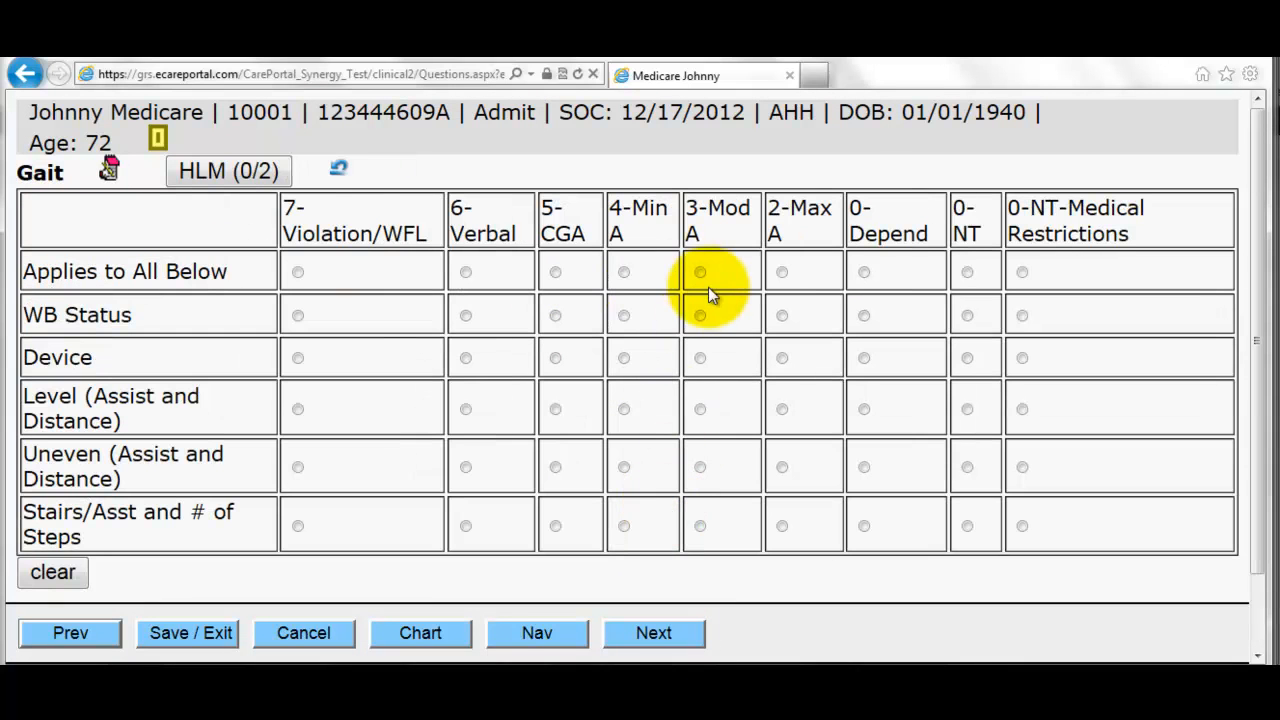
left_click(700, 272)
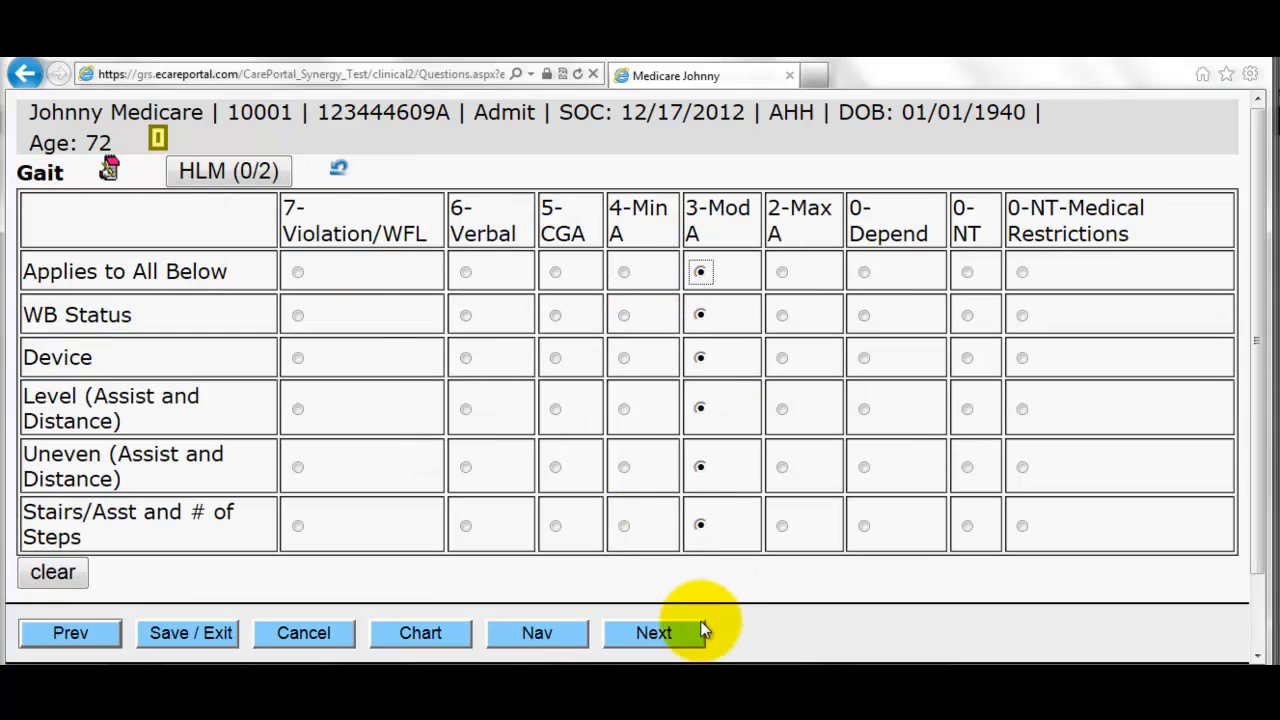
left_click(702, 630)
left_click(686, 274)
left_click(687, 637)
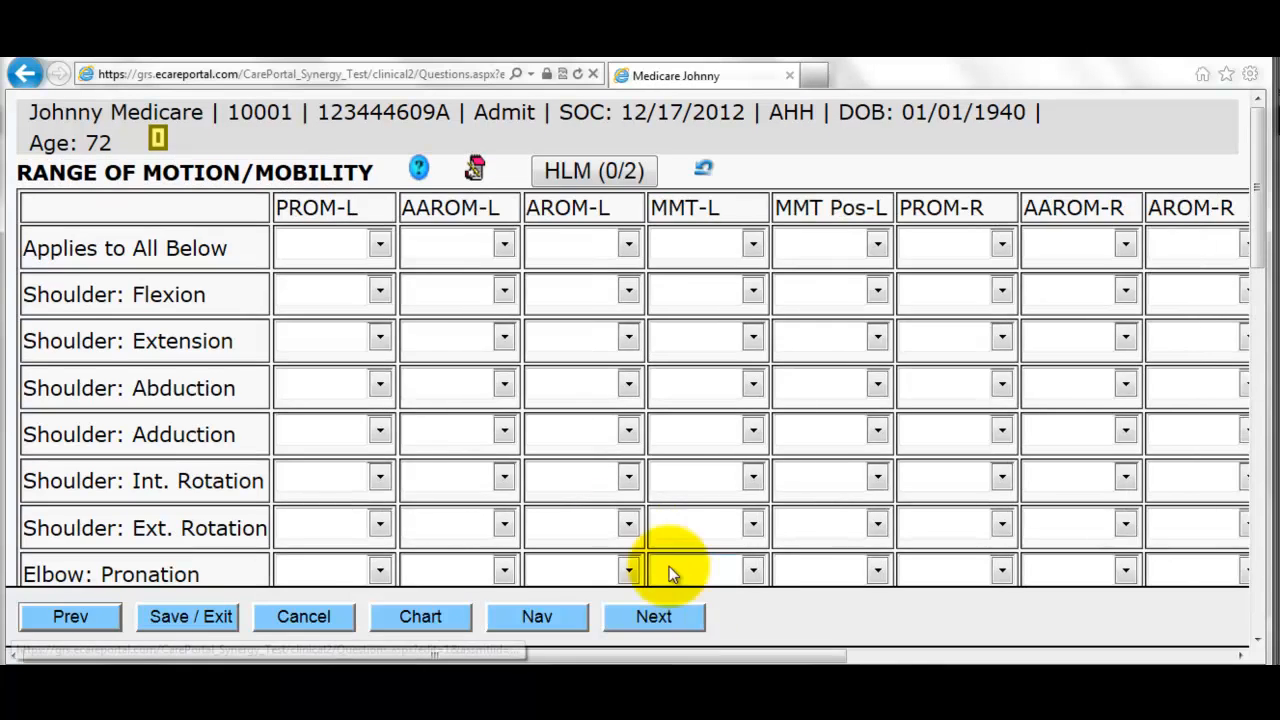
- Set all left-side rows to PROM NTMR, AAROM NT, AROM NTMR, MMT 3/5, Sitting
left_click(380, 248)
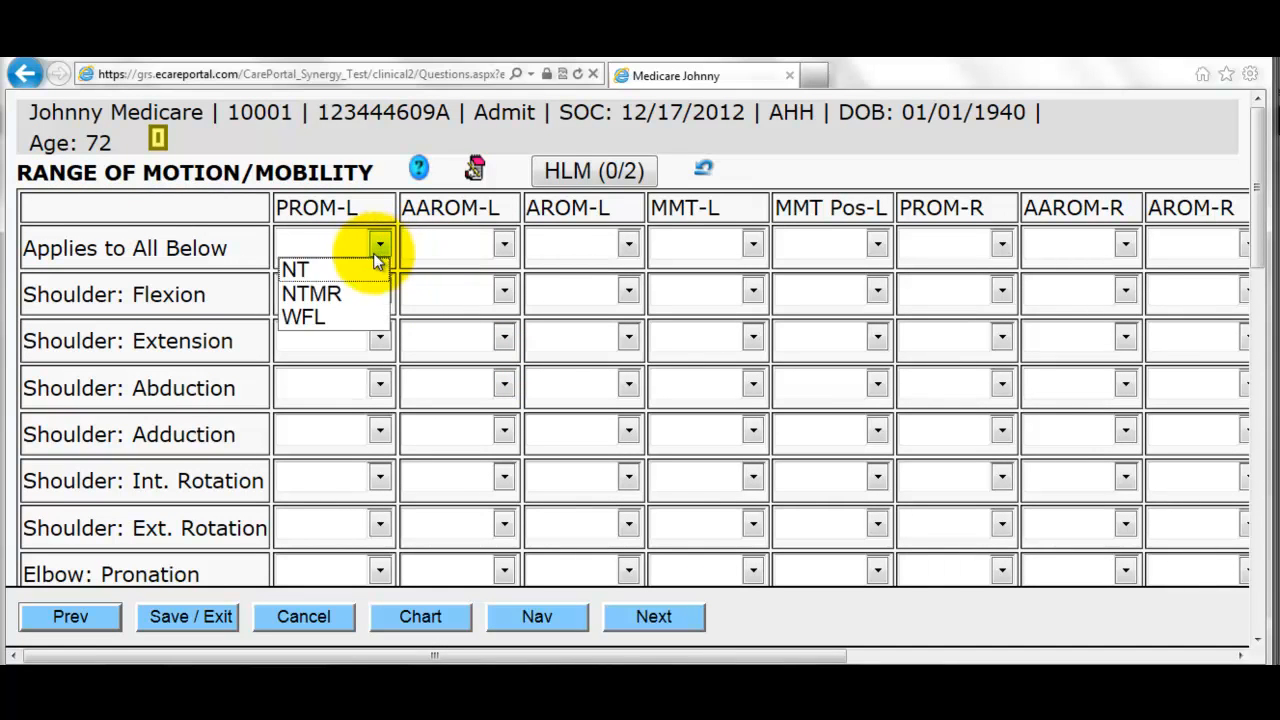
left_click(334, 291)
left_click(502, 246)
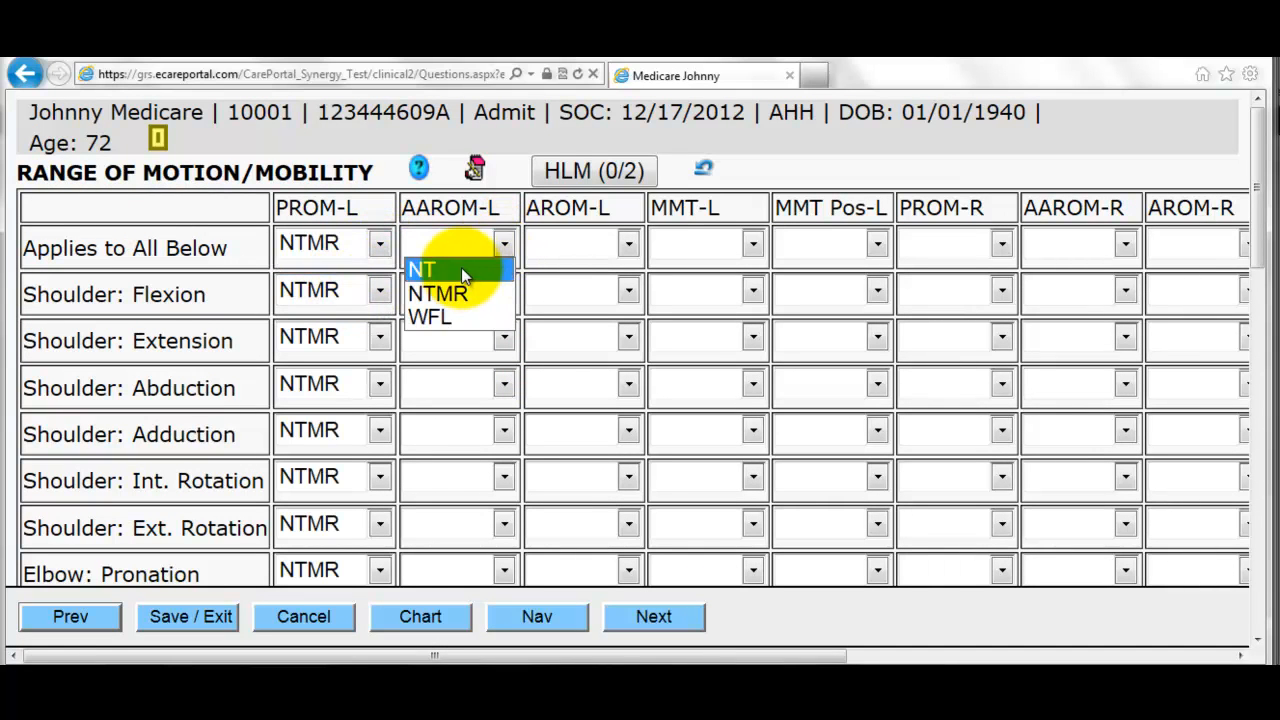
left_click(461, 268)
left_click(627, 245)
left_click(608, 292)
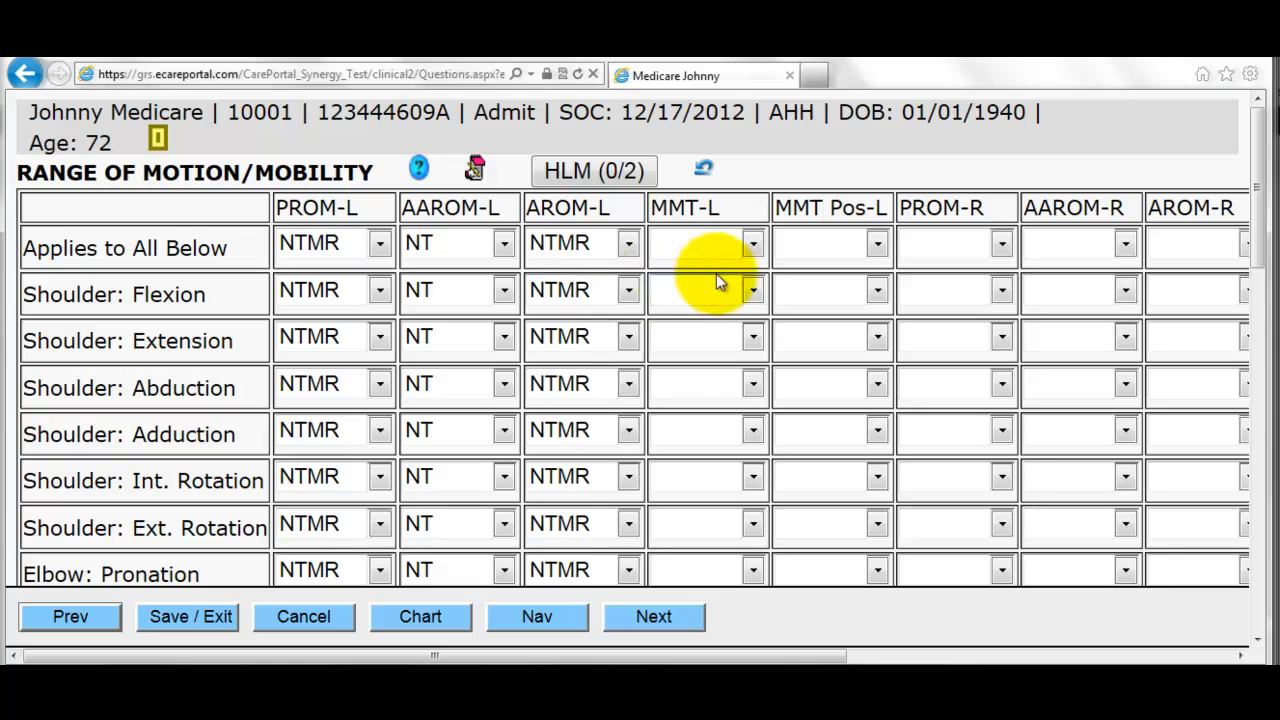
left_click(751, 244)
left_click(711, 346)
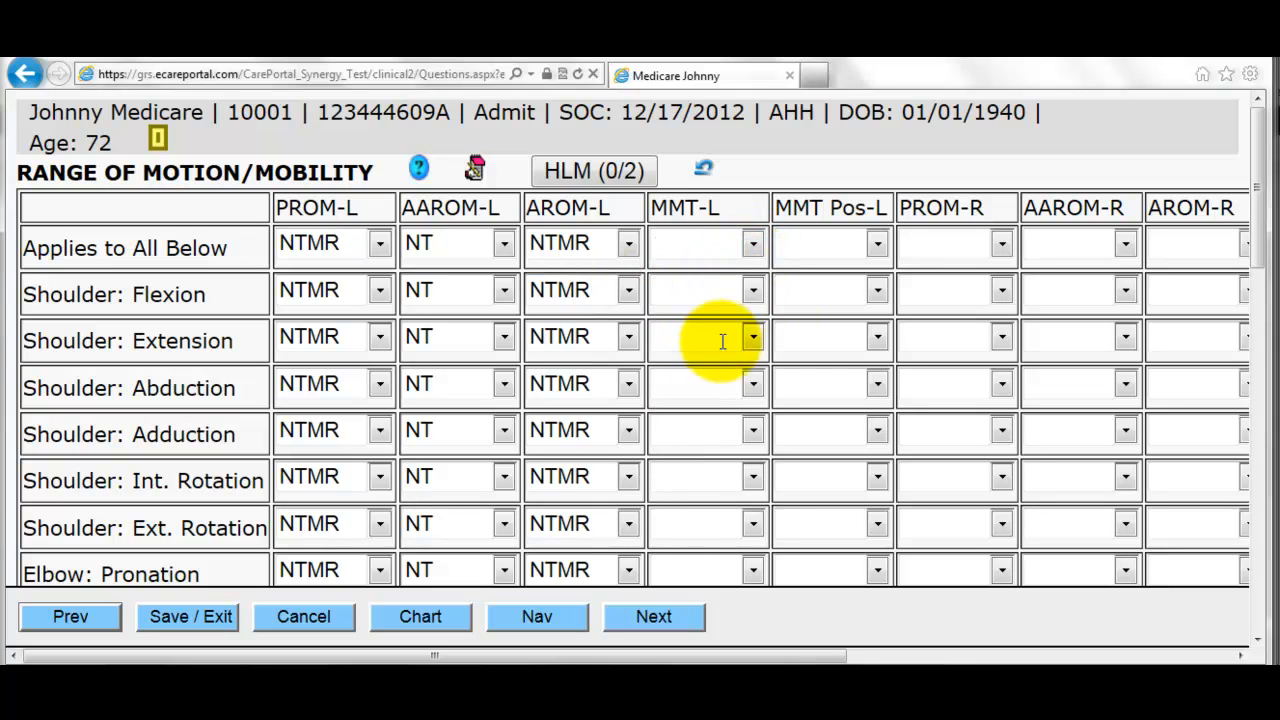
left_click(877, 245)
left_click(857, 313)
- Set all right-side rows to PROM NTMR, AAROM WFL, AROM NTMR, MMT 2/5, Sitting
left_click(1001, 247)
left_click(963, 295)
left_click(1124, 245)
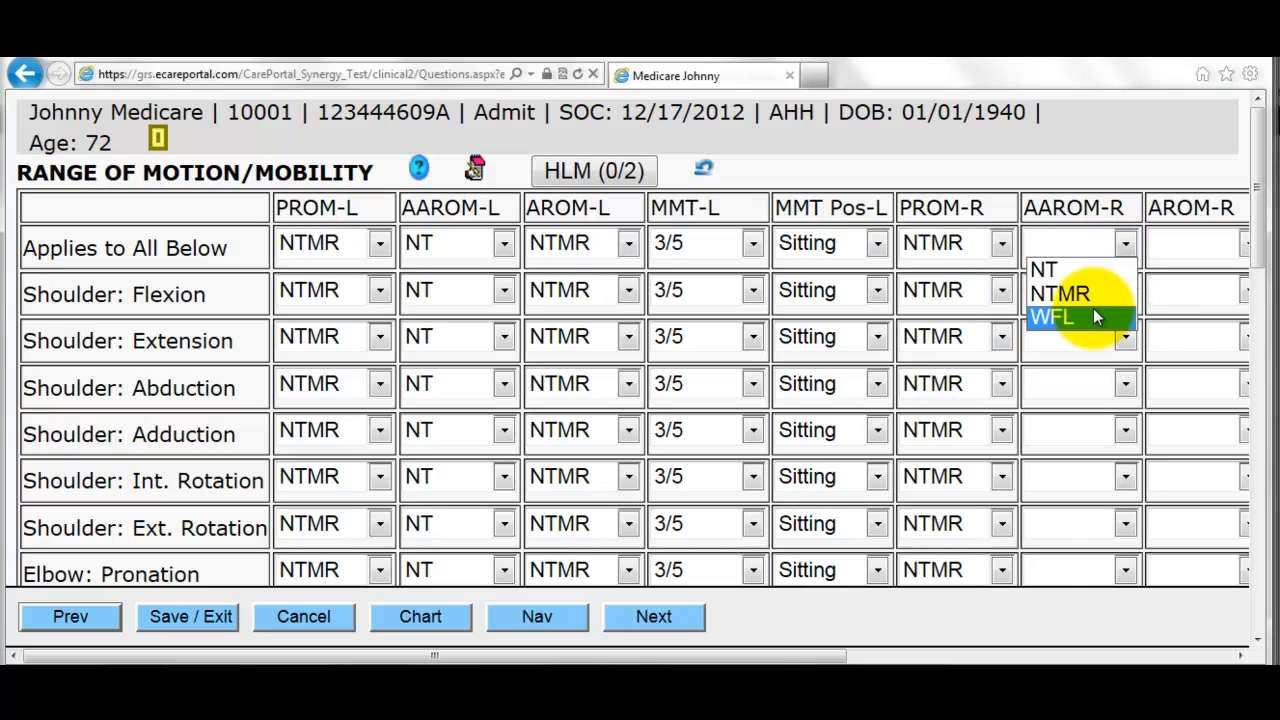
left_click(1093, 314)
left_click(1252, 248)
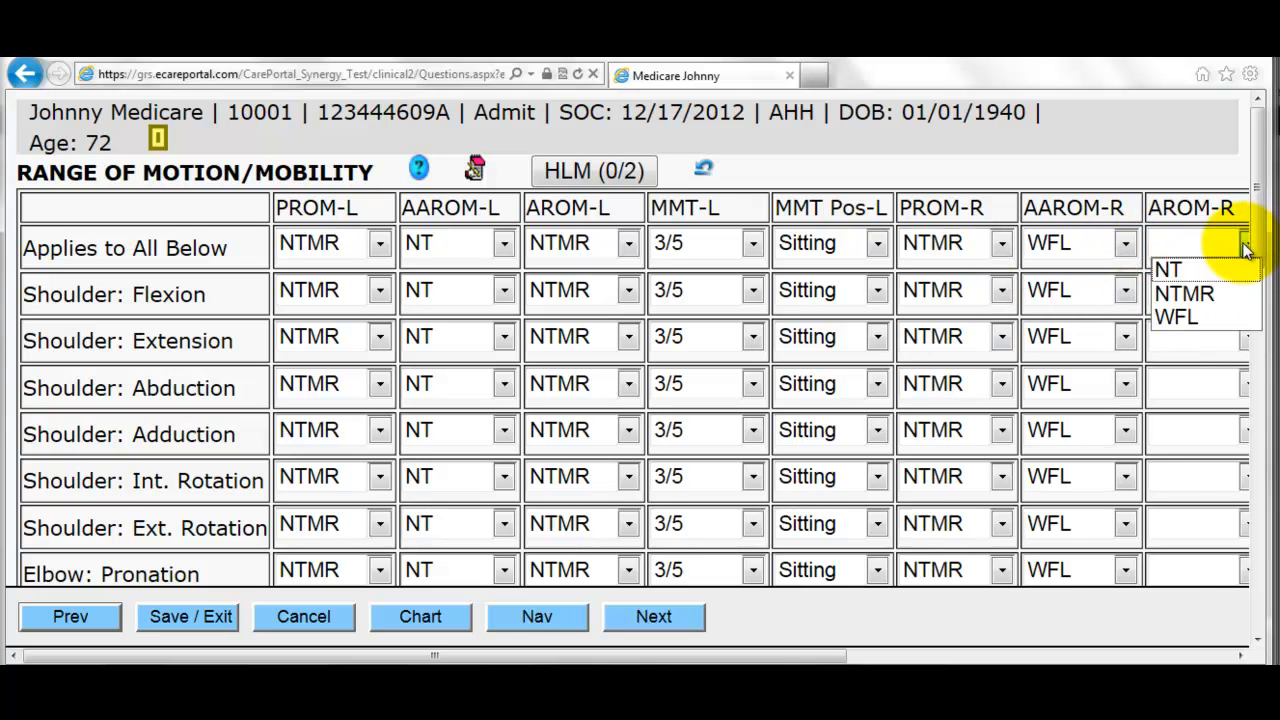
left_click(1245, 290)
left_click_drag(813, 650, 1103, 636)
left_click(830, 245)
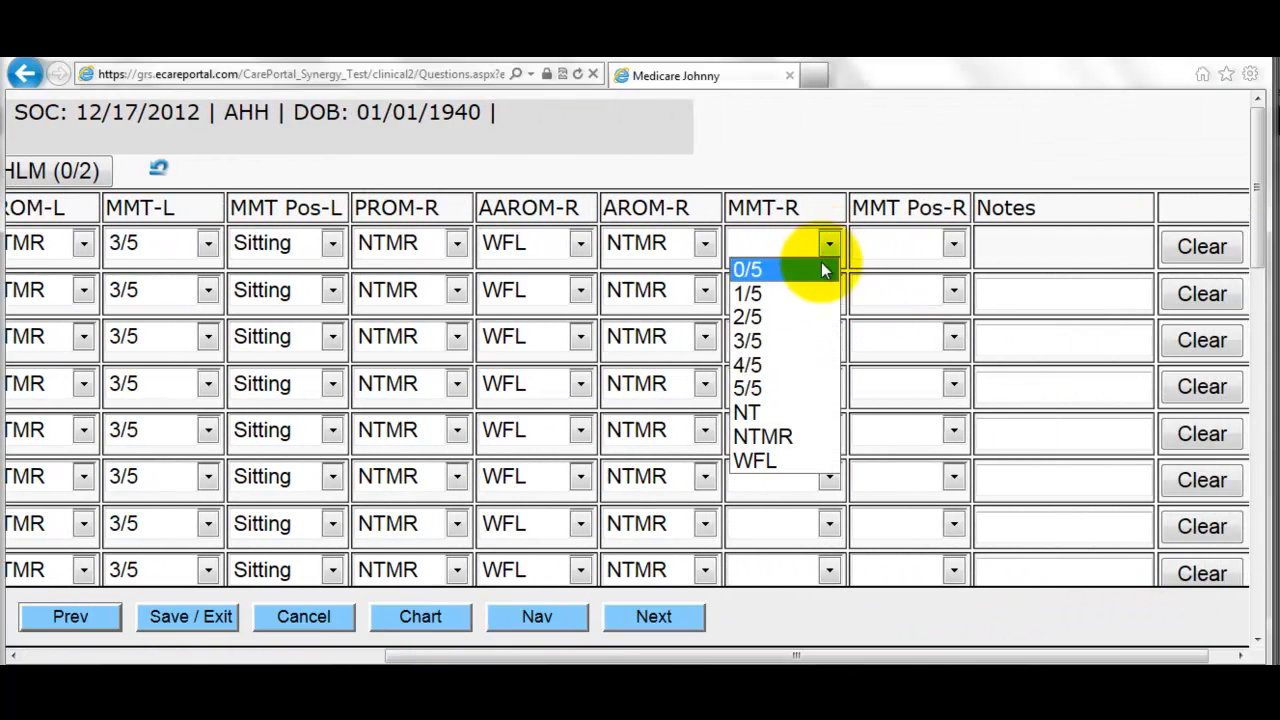
left_click(795, 316)
left_click(950, 248)
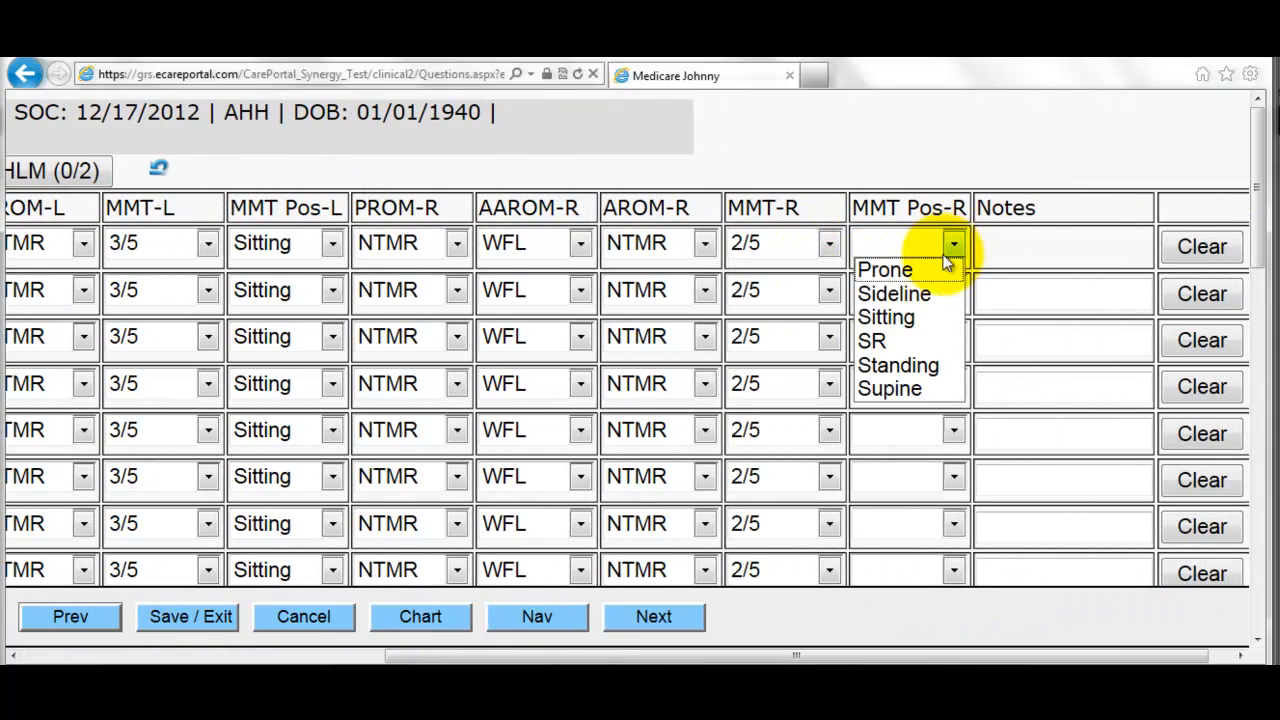
left_click(943, 316)
- Open the Tinetti tests; score Arises >1 attempt, immediate standing steady with walker, nudge 2 - Steady
left_click(665, 620)
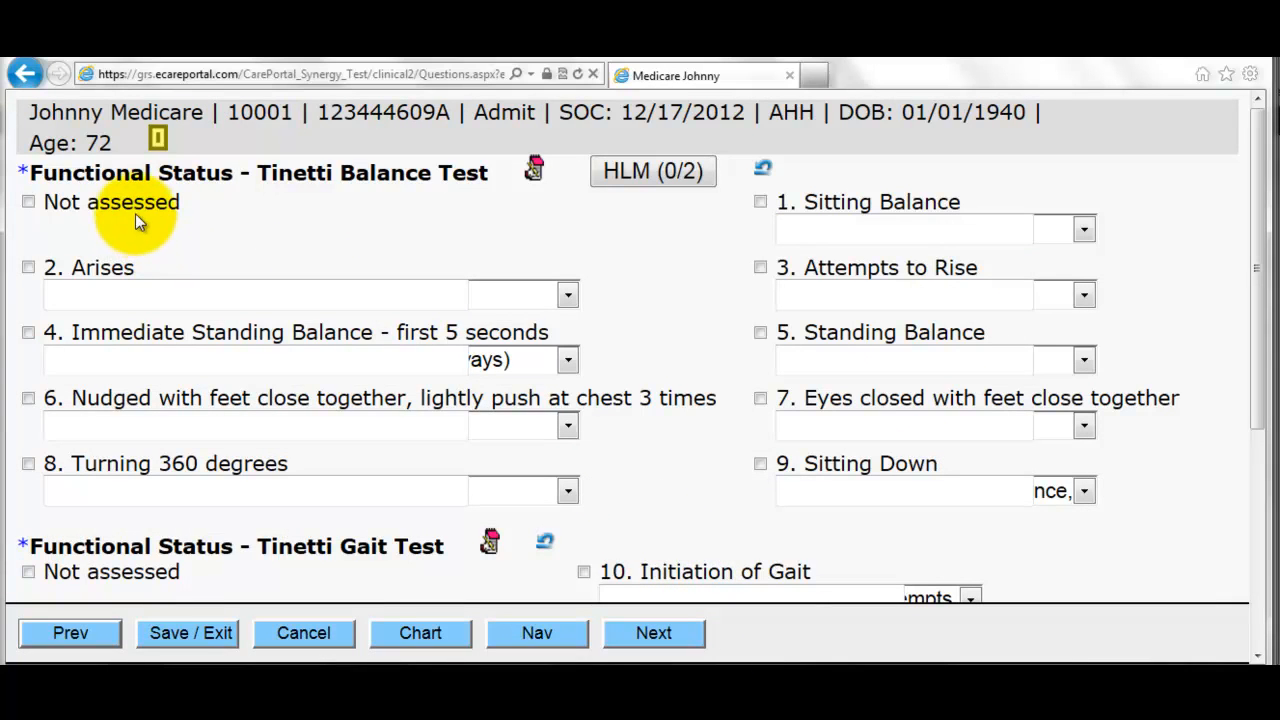
left_click(518, 300)
left_click(443, 341)
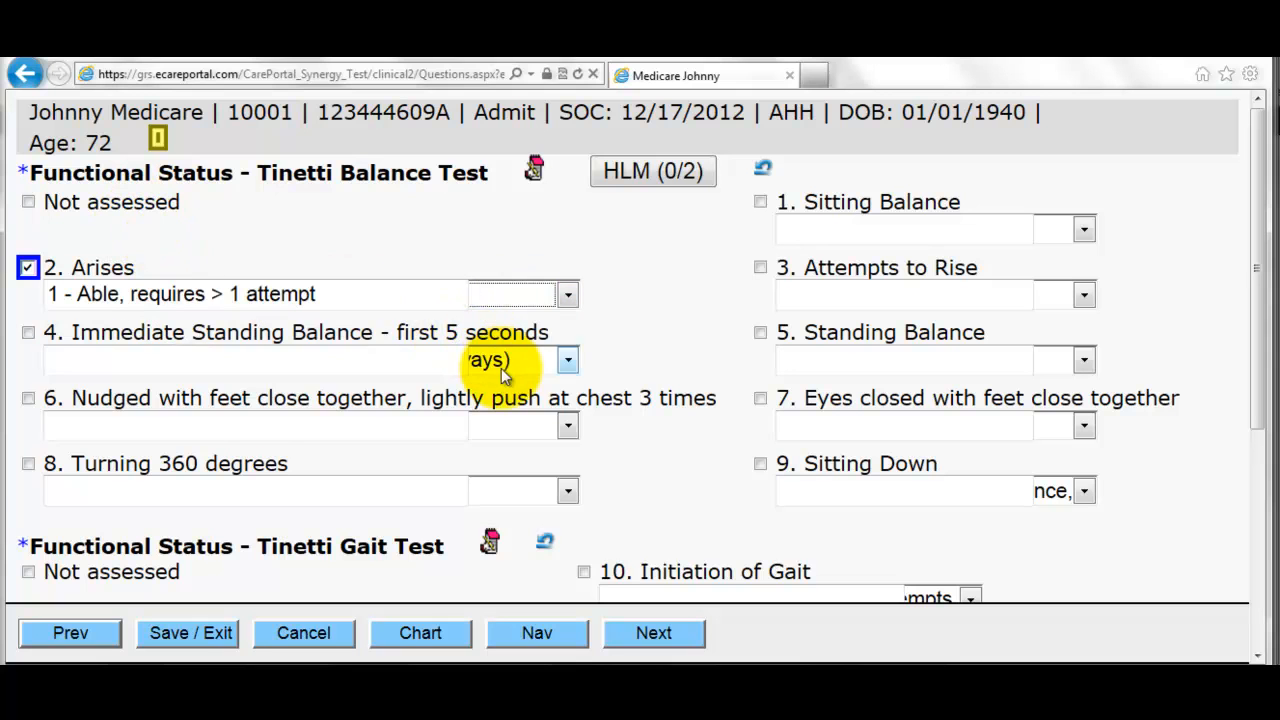
left_click(501, 368)
left_click(470, 413)
left_click(517, 439)
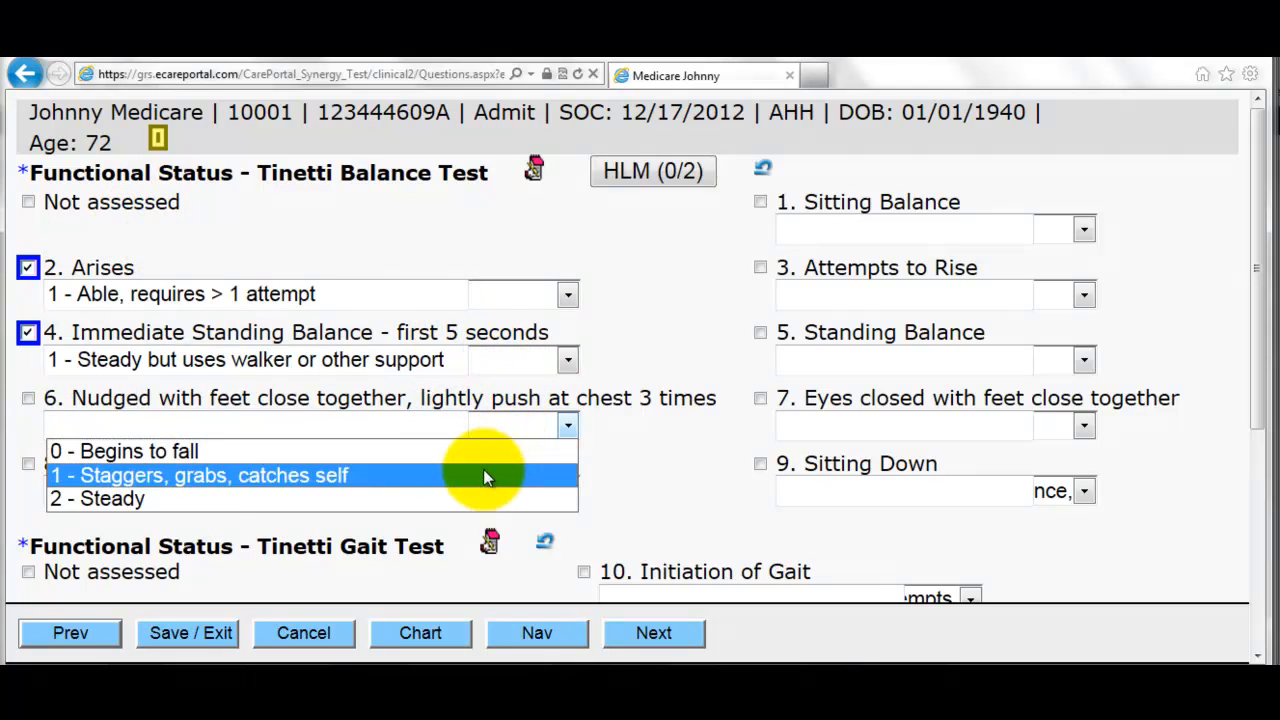
left_click(485, 496)
- Score sitting balance leans/slides, attempts to rise 1, standing wide stance, eyes-closed 1 - Steady
left_click(1040, 232)
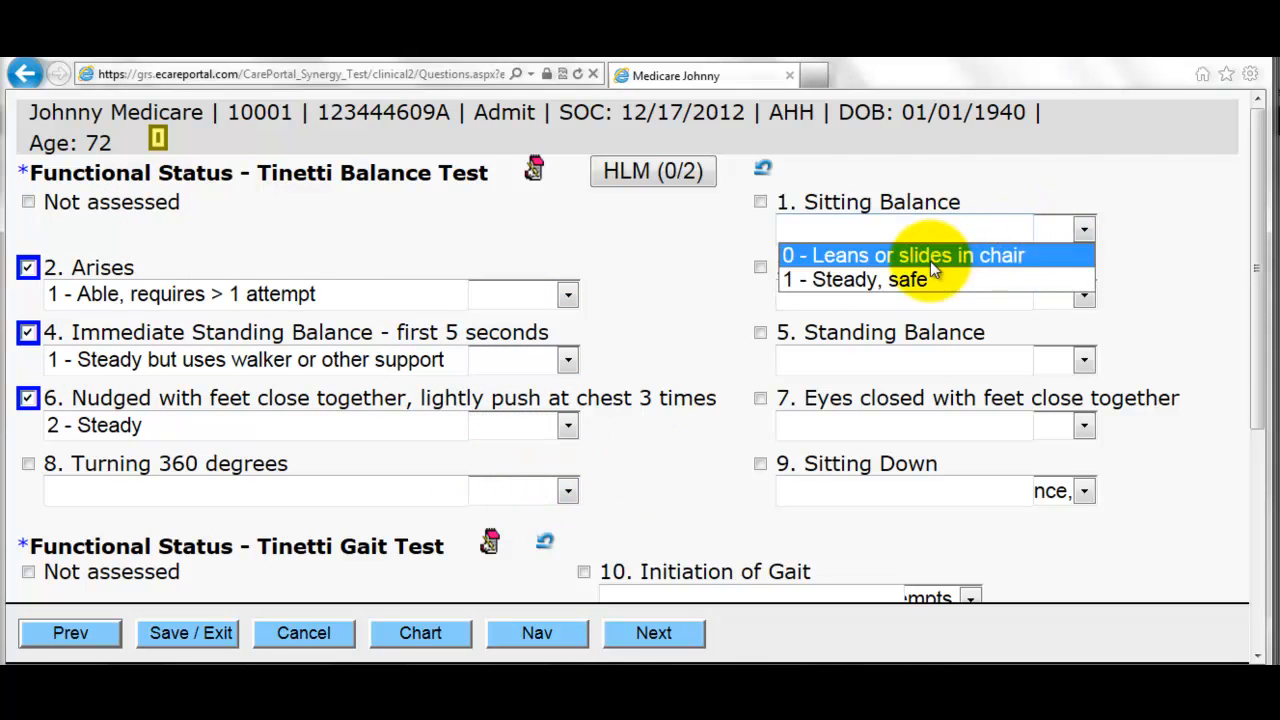
left_click(930, 257)
left_click(1042, 292)
left_click(1046, 341)
left_click(1050, 355)
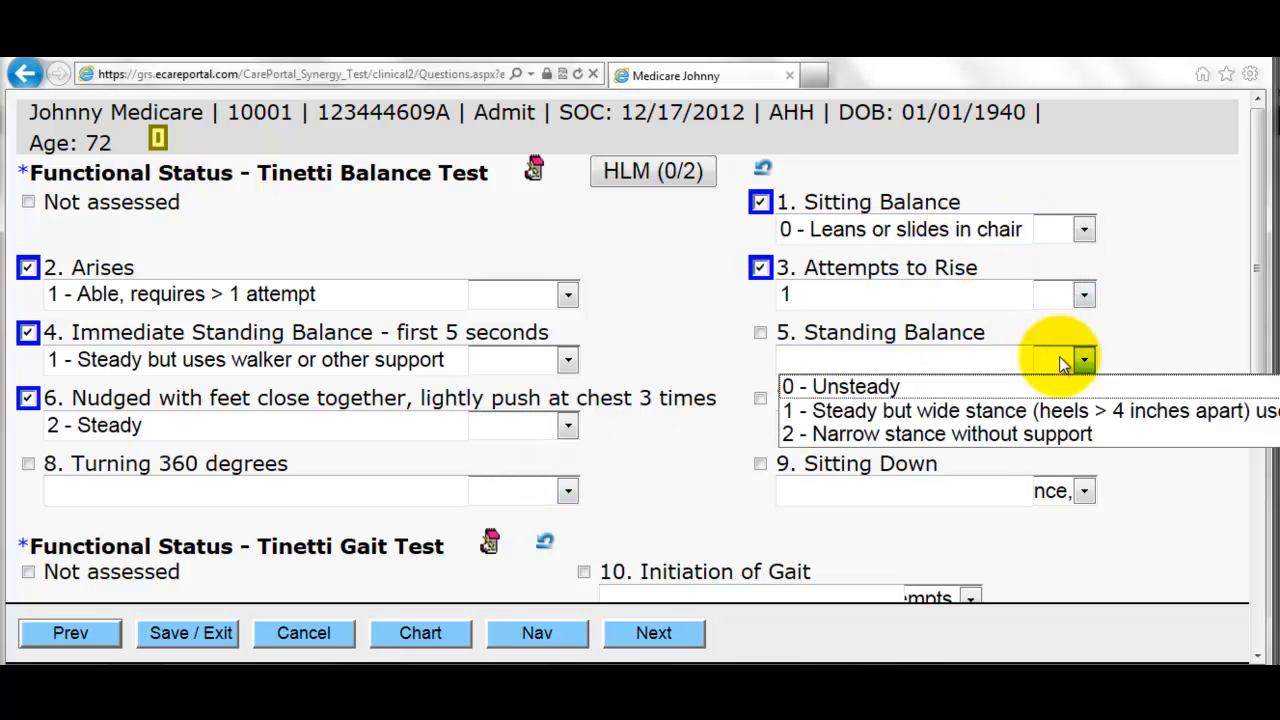
left_click(1006, 409)
left_click(1055, 425)
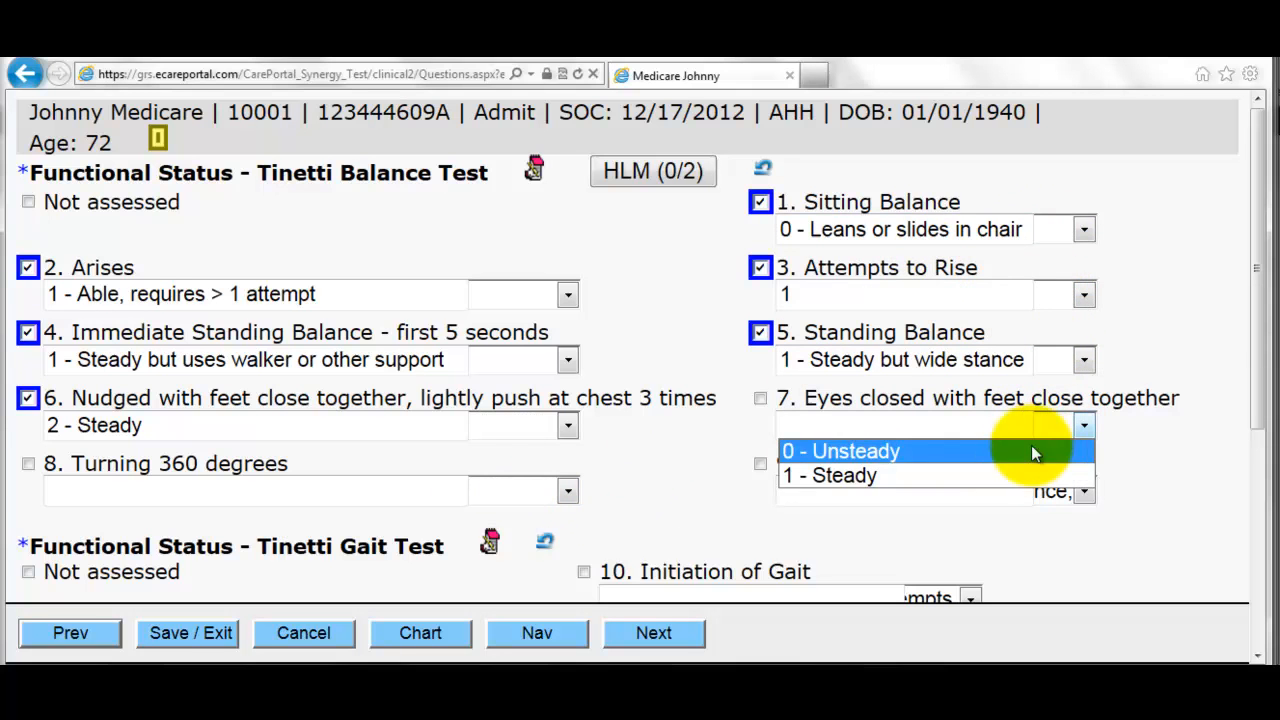
left_click(980, 476)
- Score right foot swing not clearing floor, steps equal, path mild/moderate deviation, walking heels almost touching
scroll(672, 515, "down", 3)
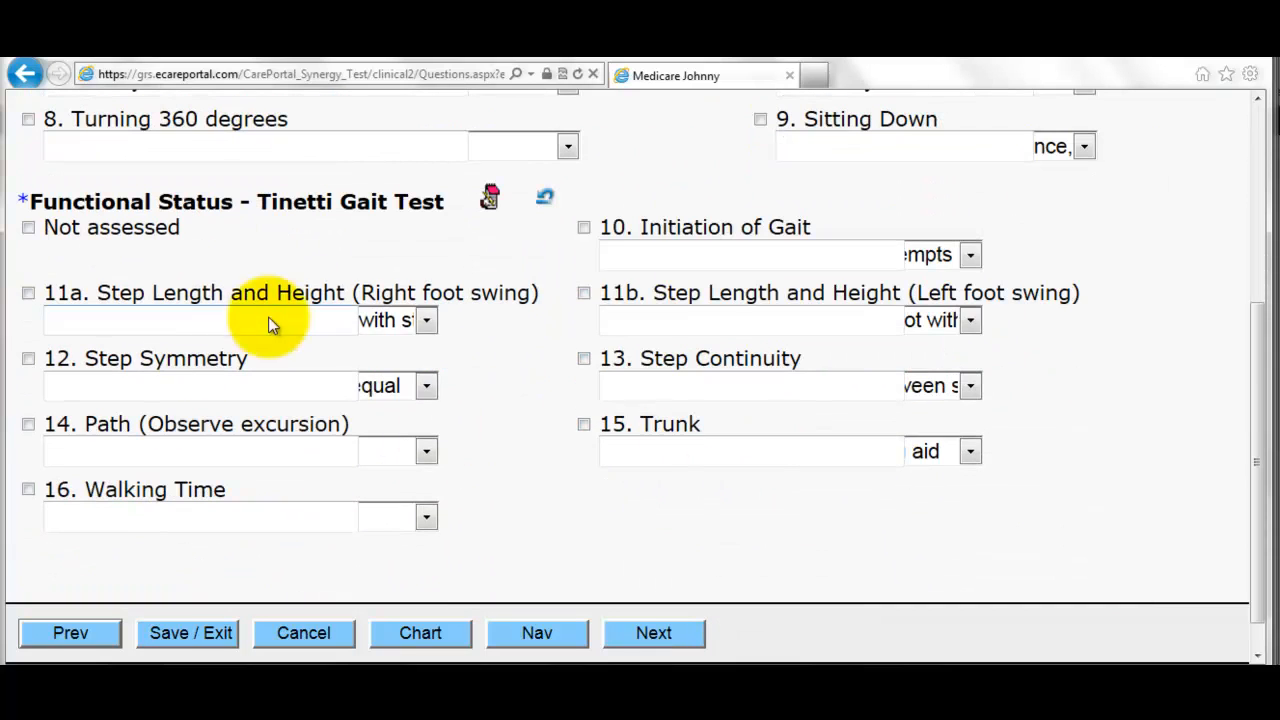
left_click(385, 320)
left_click(380, 393)
left_click(395, 388)
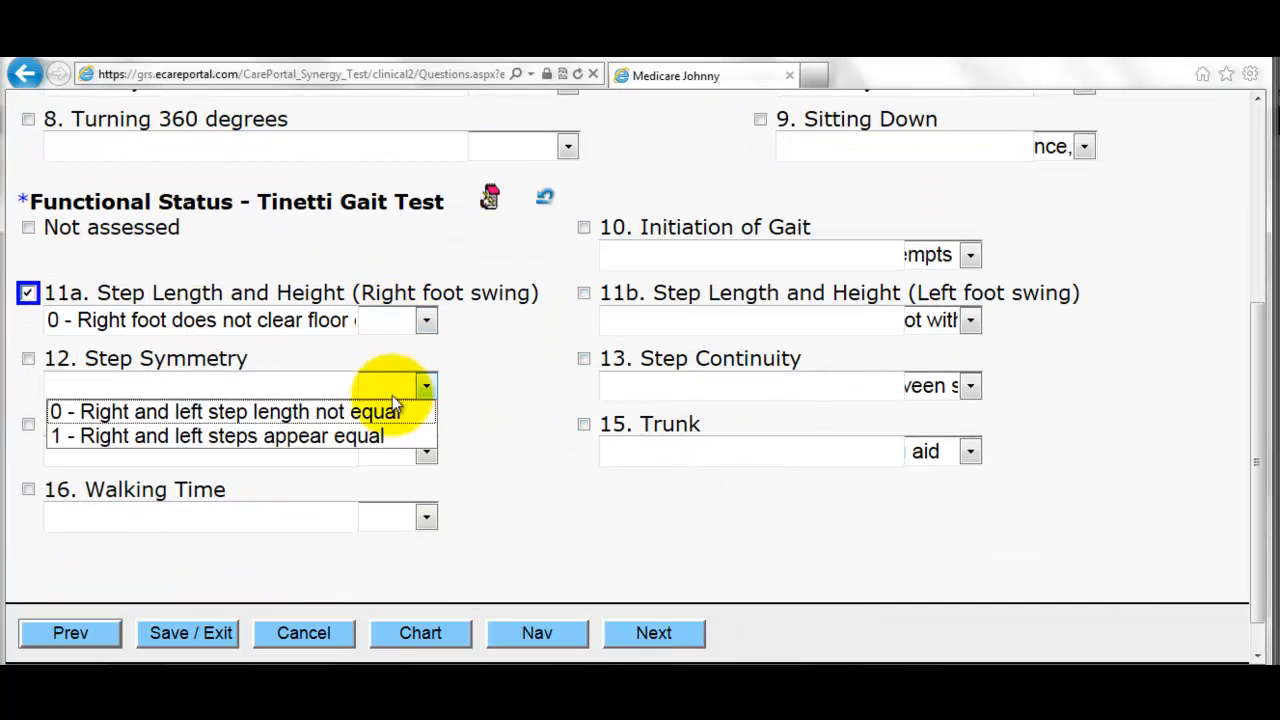
left_click(365, 434)
left_click(390, 452)
left_click(363, 503)
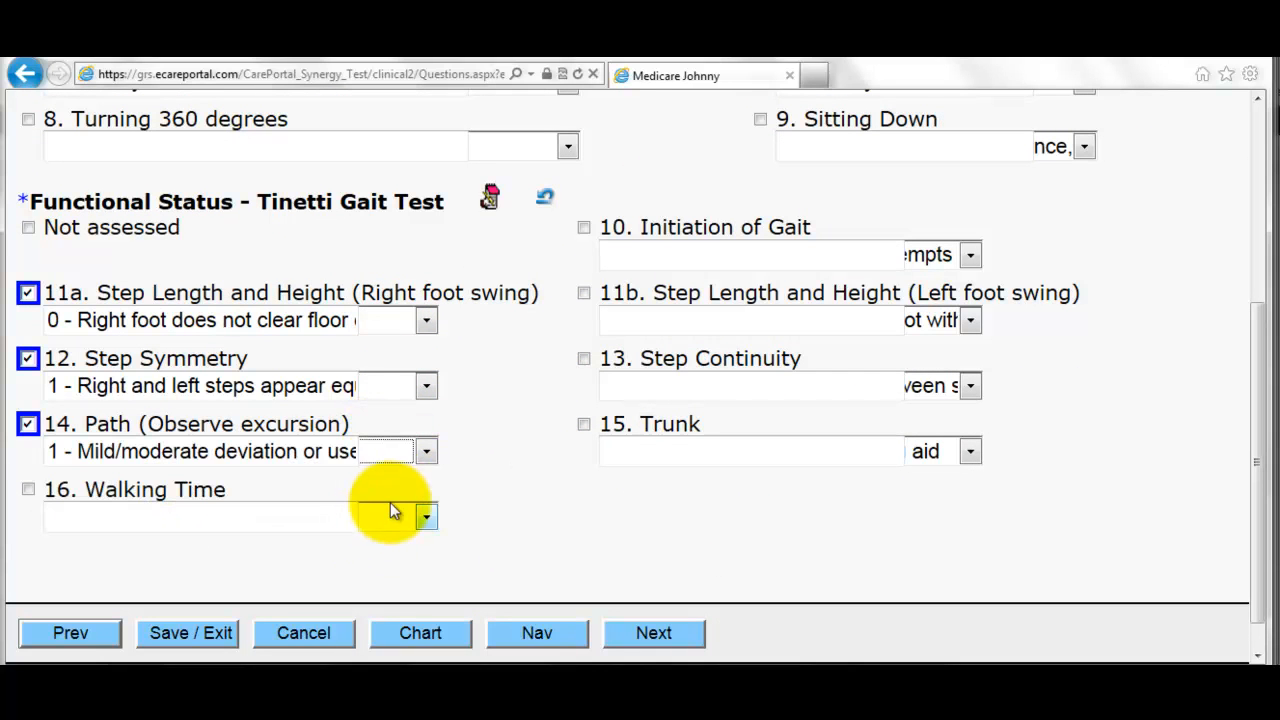
left_click(386, 517)
left_click(336, 566)
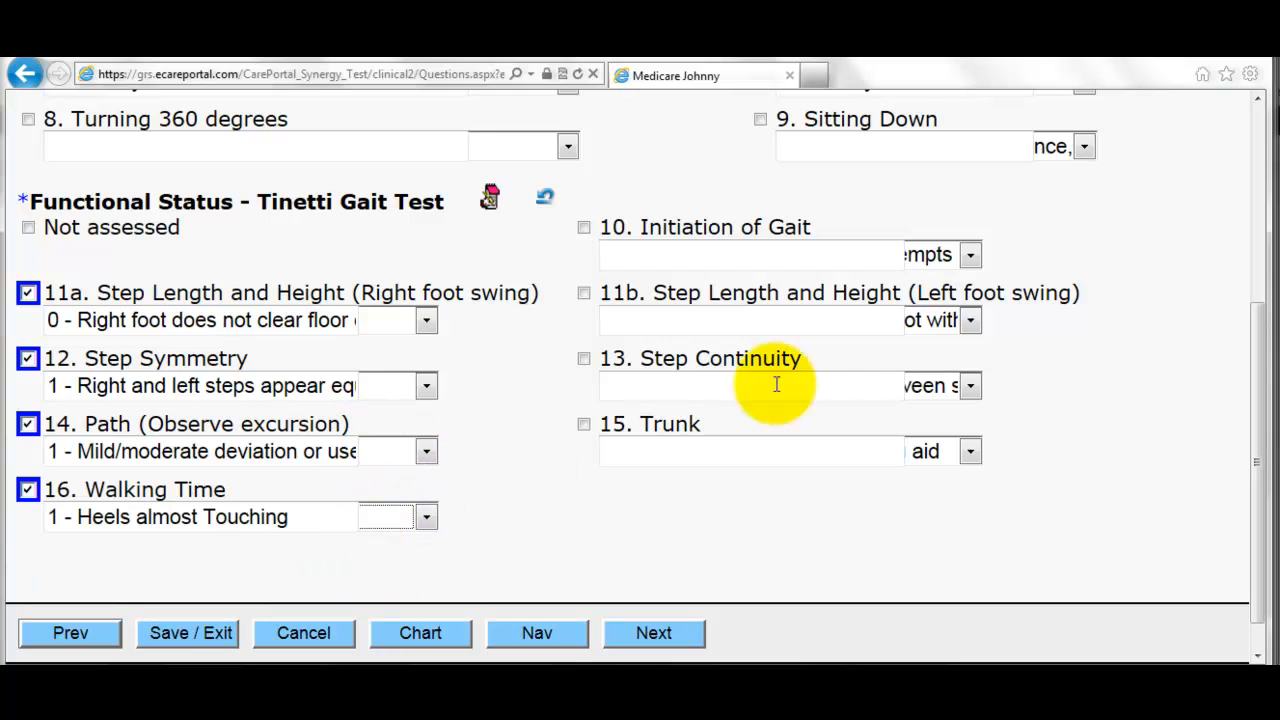
- Score Initiation of Gait any hesitation, left foot not passing stance foot, continuity discontinuity, Trunk knee flexion
left_click(922, 256)
left_click(893, 282)
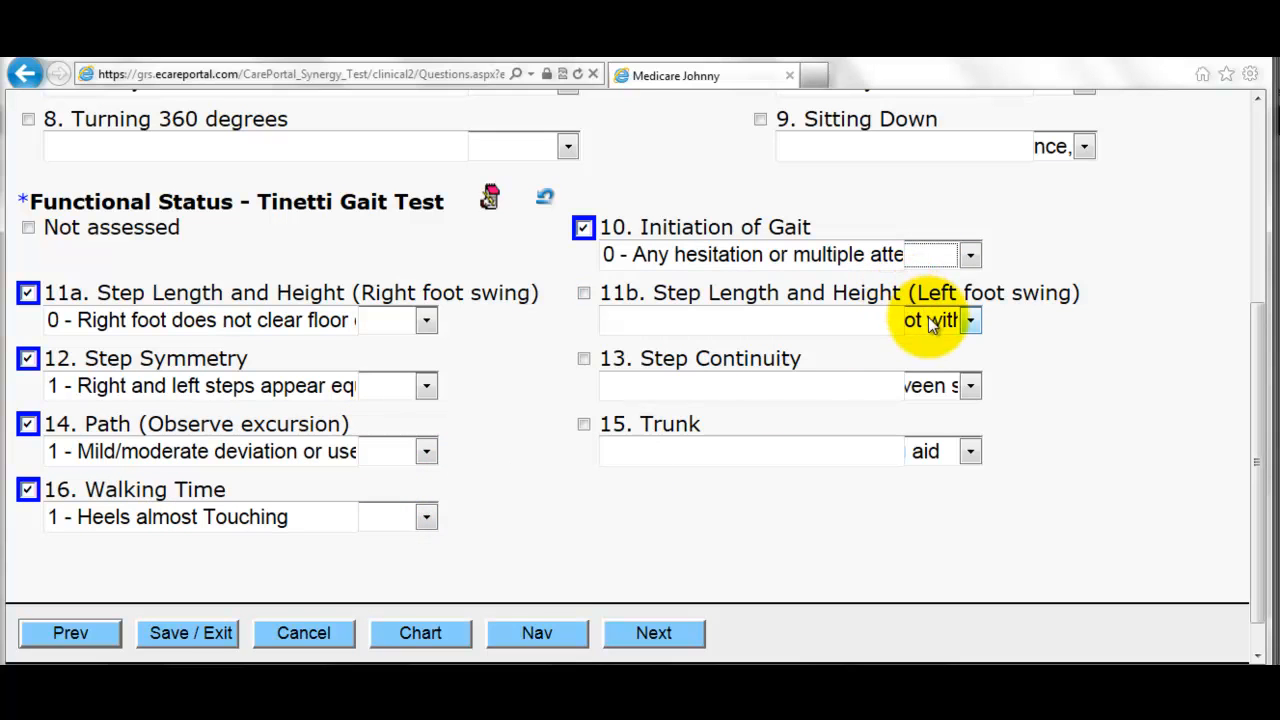
left_click(930, 320)
left_click(908, 347)
left_click(928, 385)
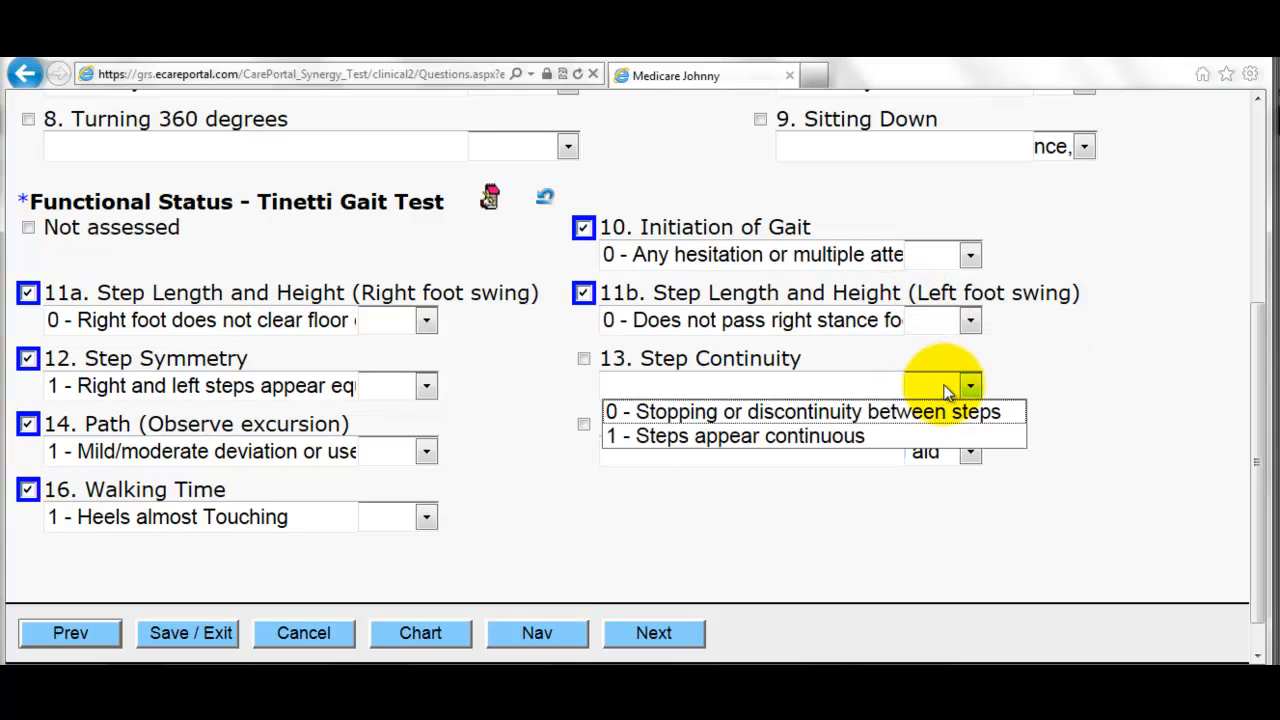
left_click(889, 418)
left_click(928, 451)
left_click(851, 499)
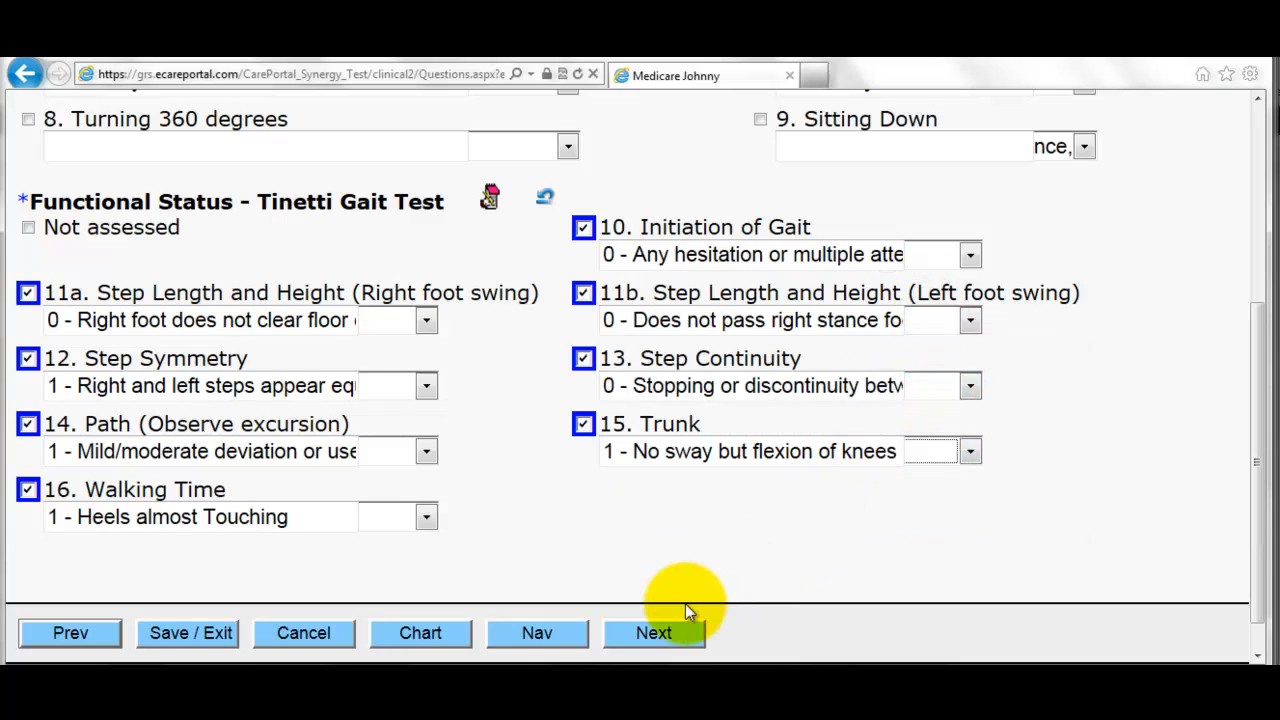
- Mark the Tinetti total as high fall risk and record a 10-second TUG as typical mobility
left_click(657, 638)
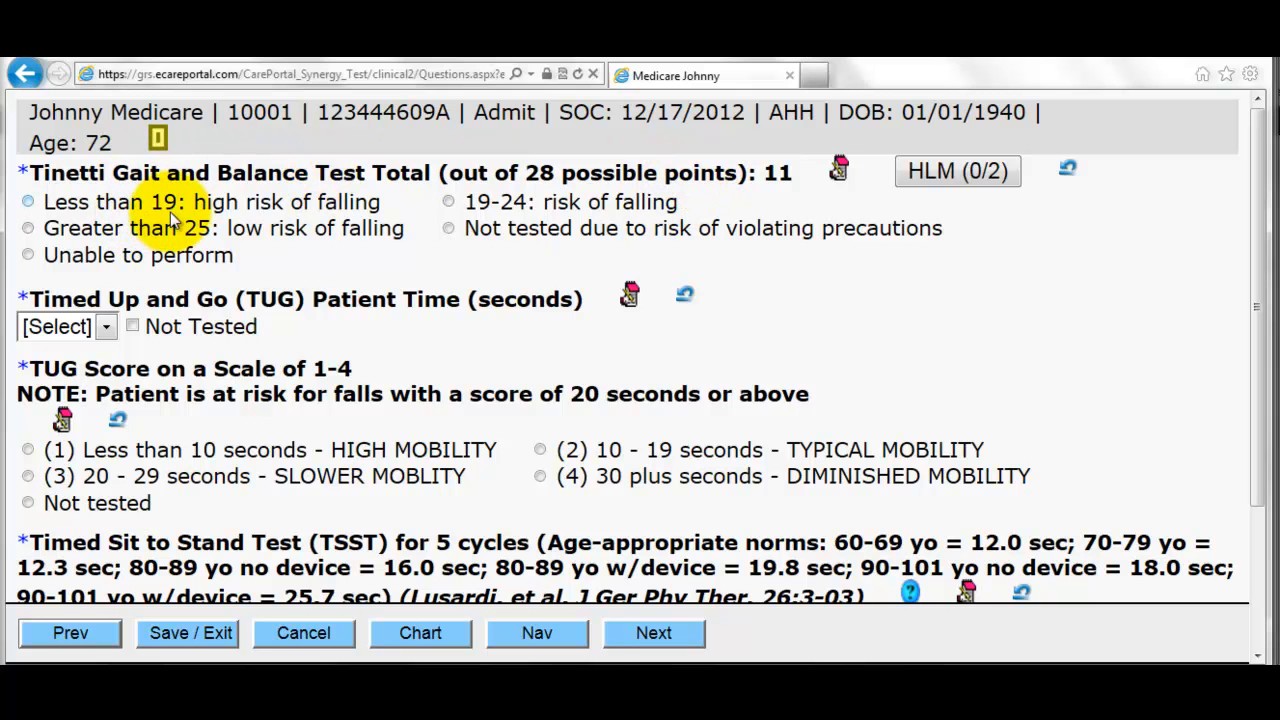
left_click(236, 208)
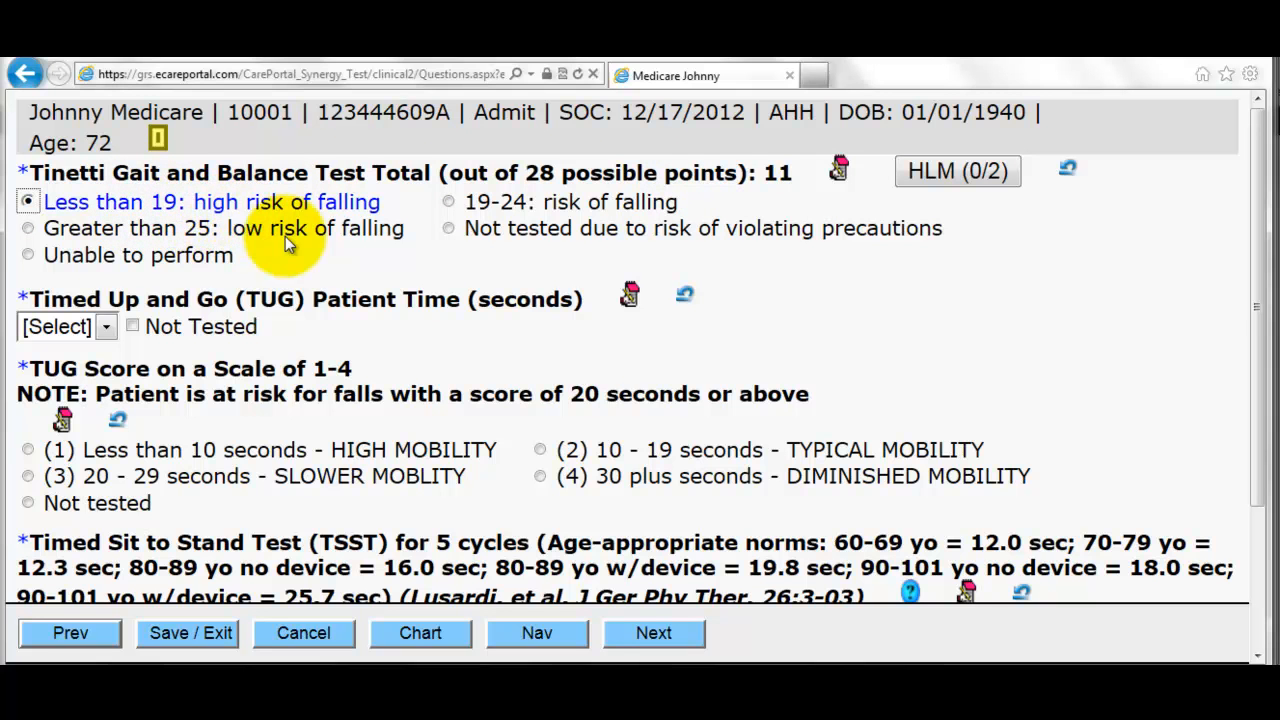
scroll(371, 286, "down", 1)
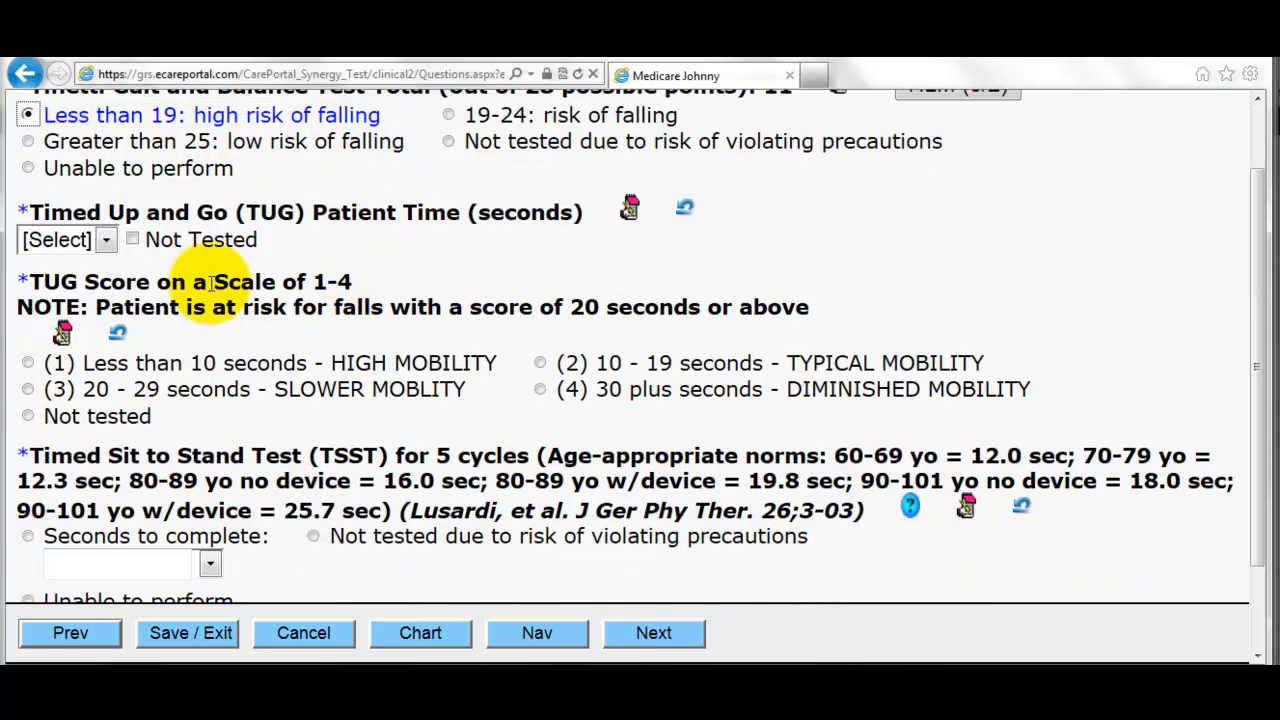
left_click(106, 243)
left_click(58, 293)
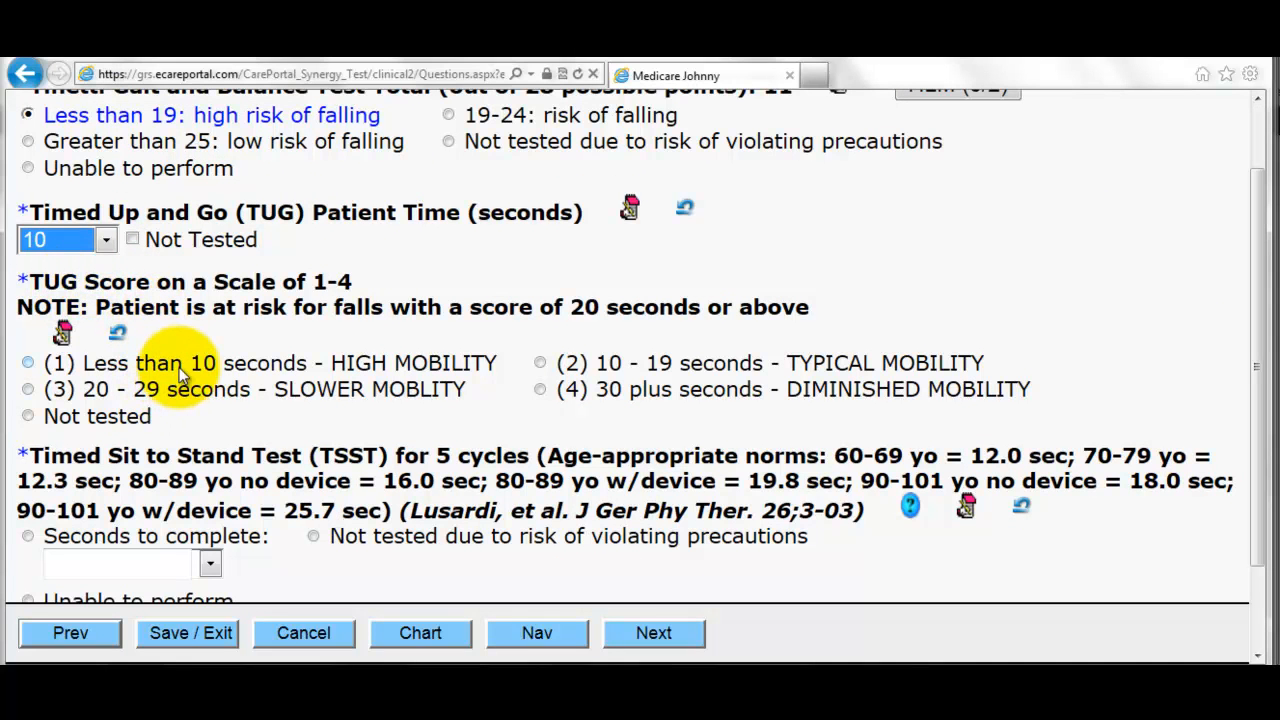
left_click(743, 375)
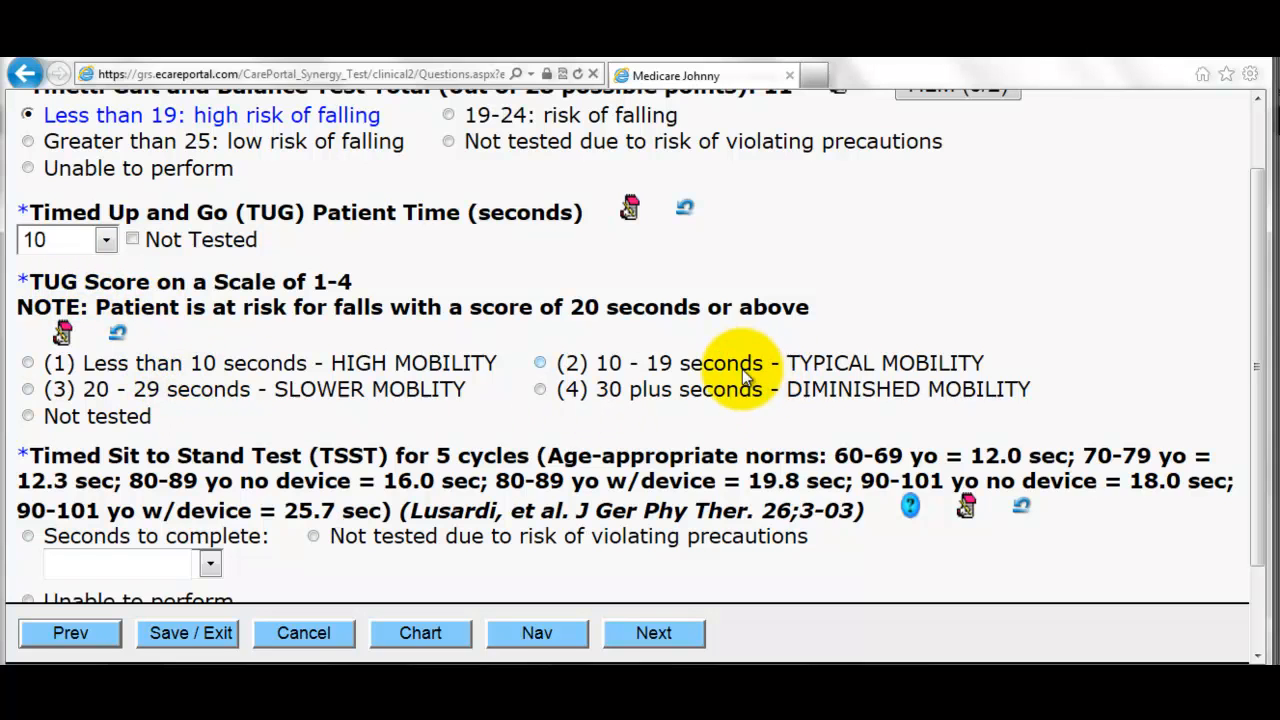
left_click(743, 375)
- Record 15 seconds for the sit-to-stand test and continue to the repetitions page
scroll(733, 397, "down", 2)
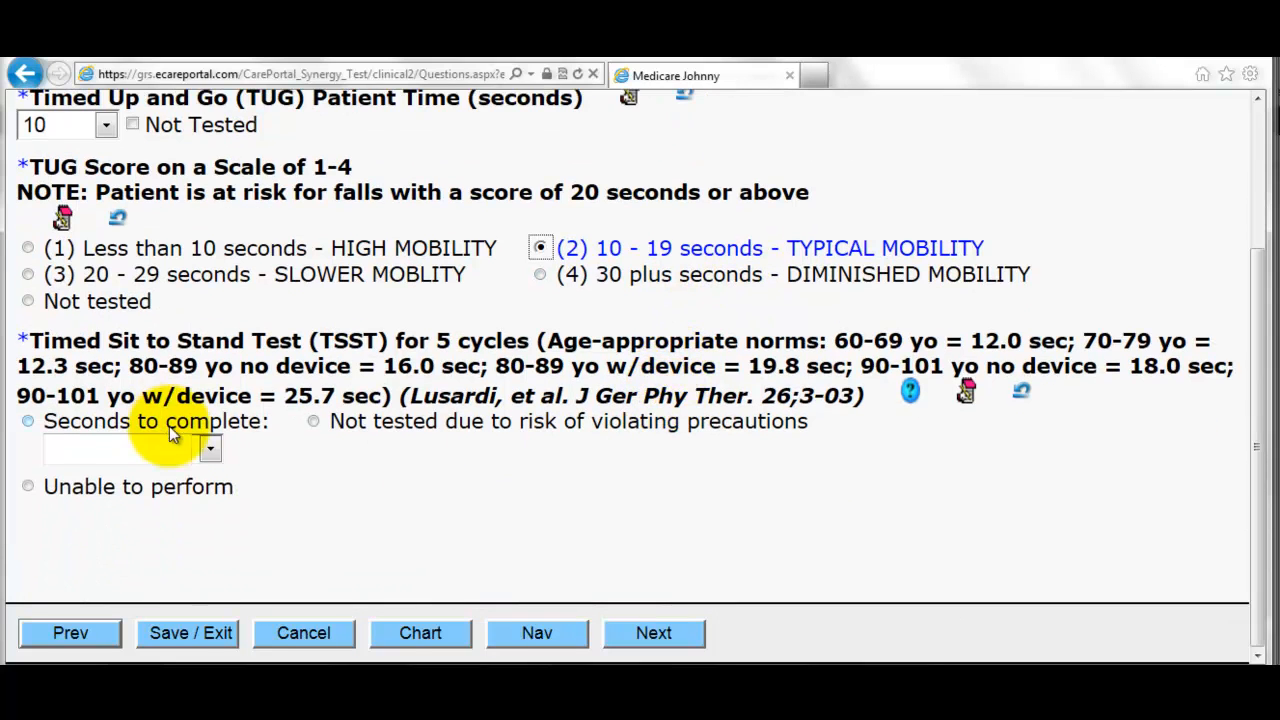
left_click(196, 451)
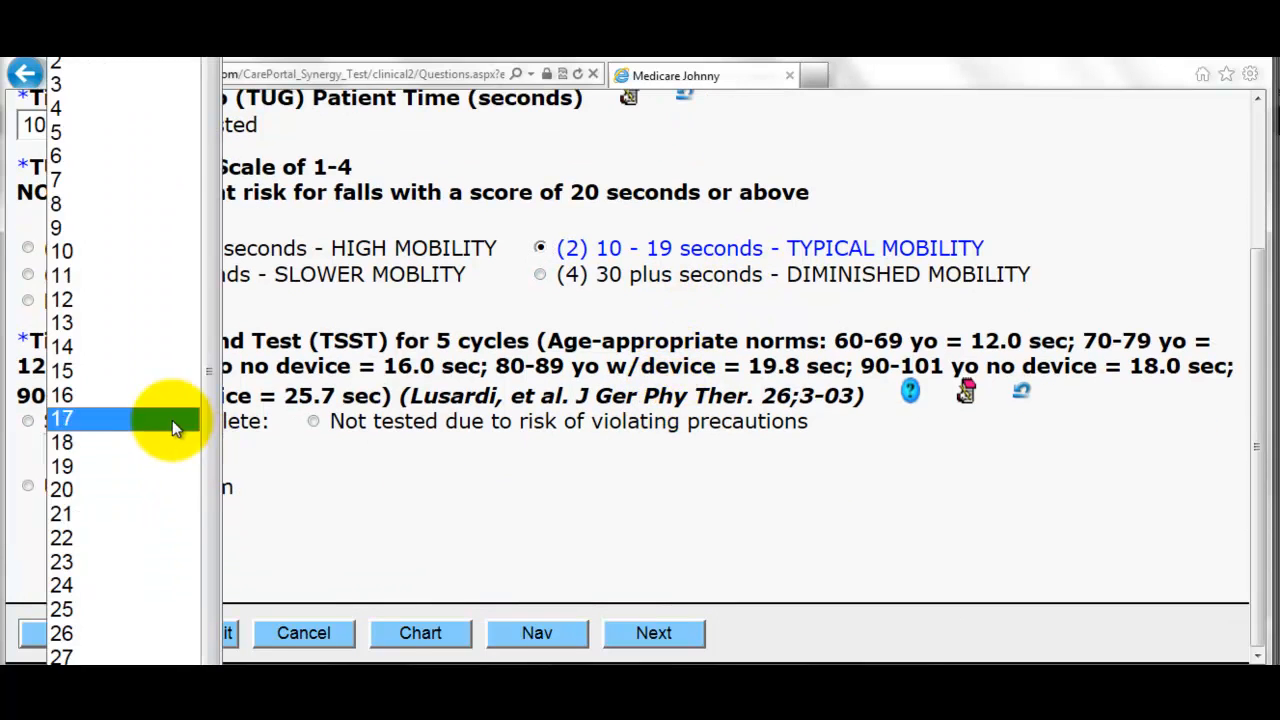
left_click(130, 375)
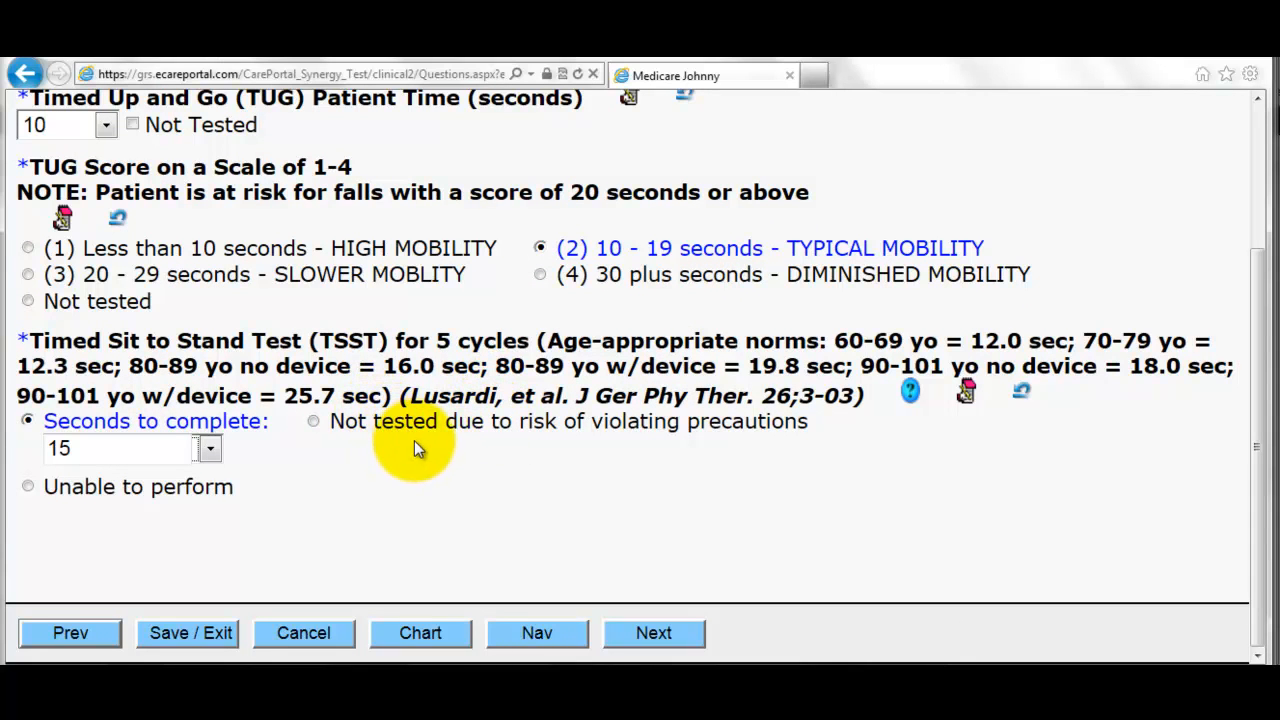
left_click(664, 644)
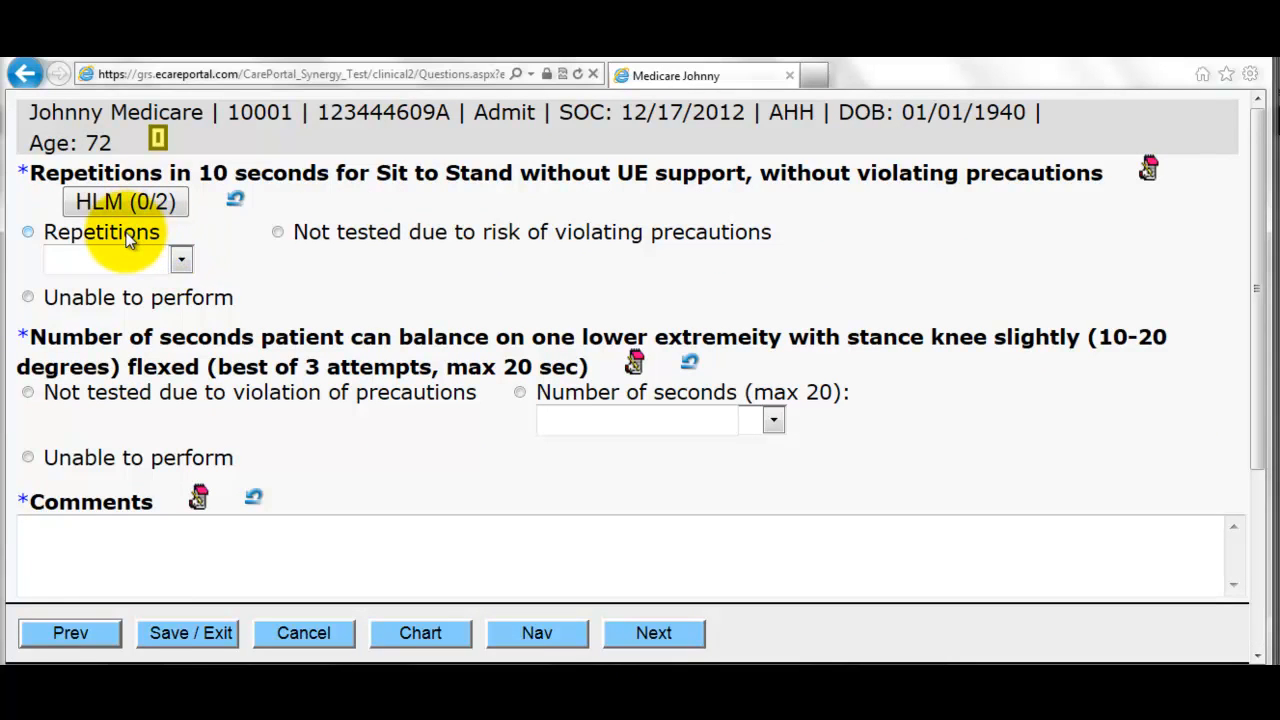
- Record 4 sit-to-stand repetitions and 3 seconds of single-leg balance
left_click(180, 259)
left_click(143, 355)
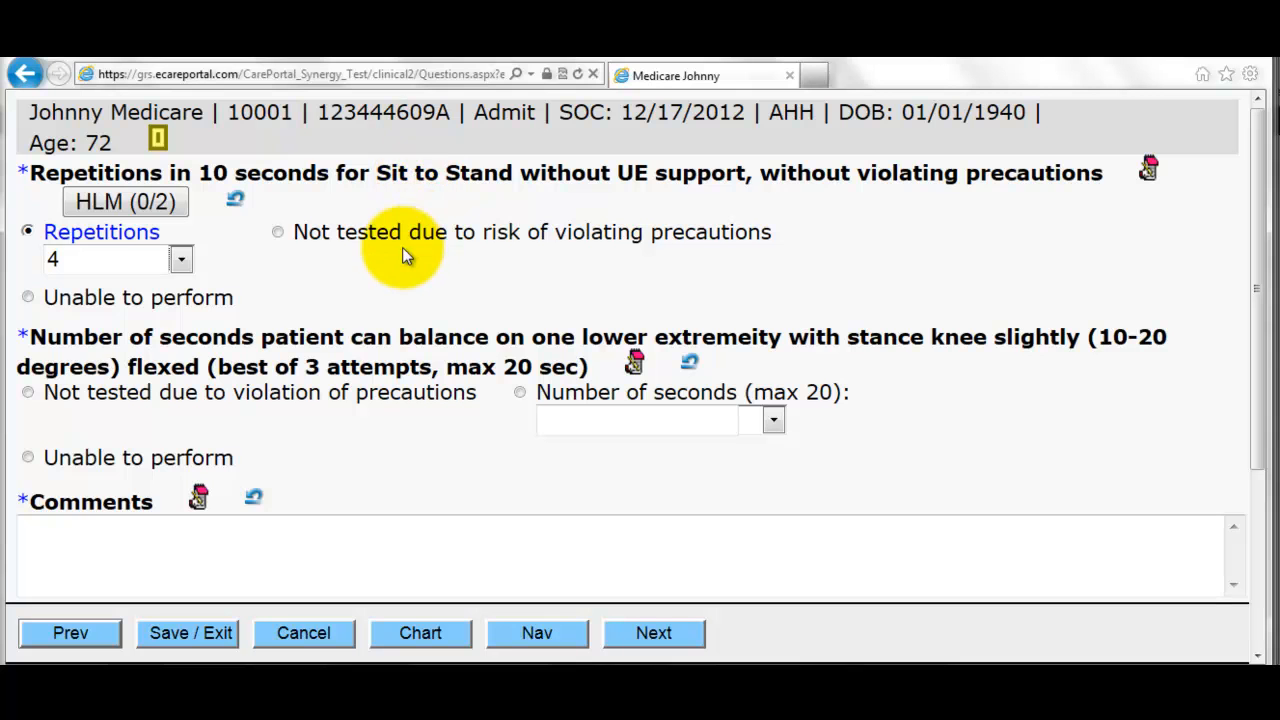
left_click(388, 402)
scroll(390, 400, "down", 3)
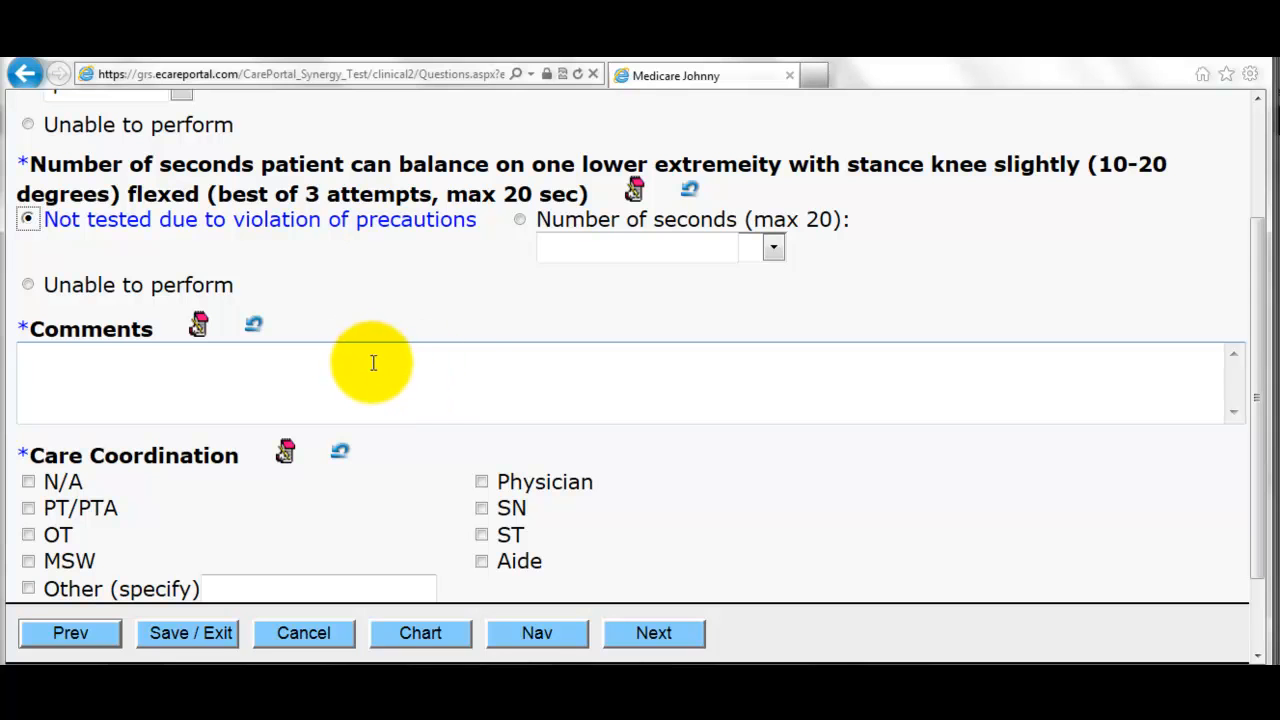
left_click(757, 249)
left_click(677, 322)
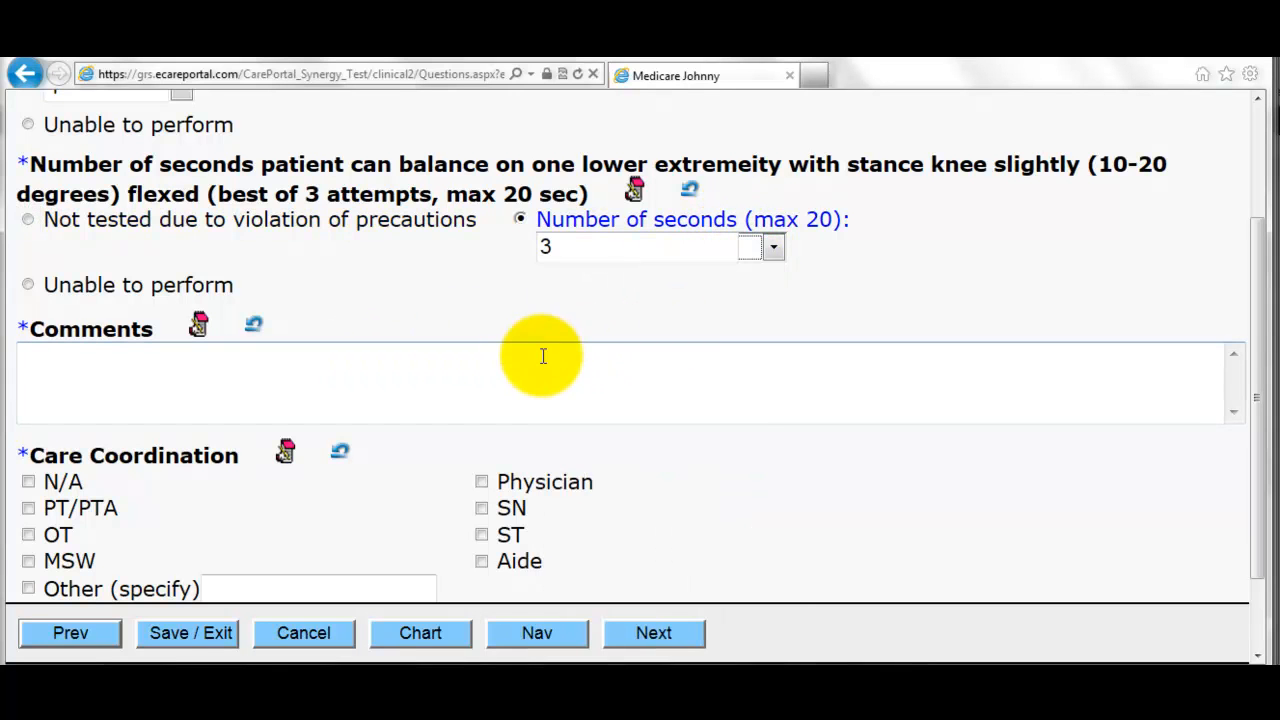
- Enter 'no comment' in Comments and add SN and OT to care coordination
left_click(402, 382)
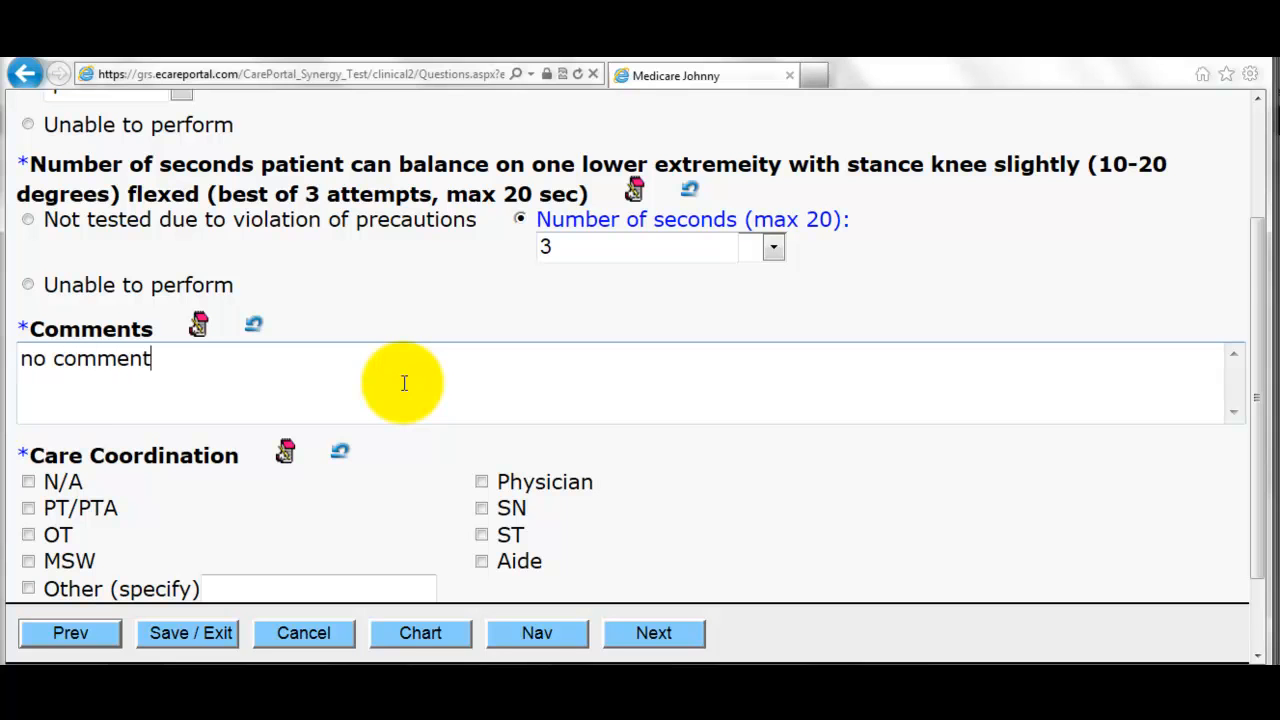
scroll(470, 372, "down", 1)
left_click(482, 401)
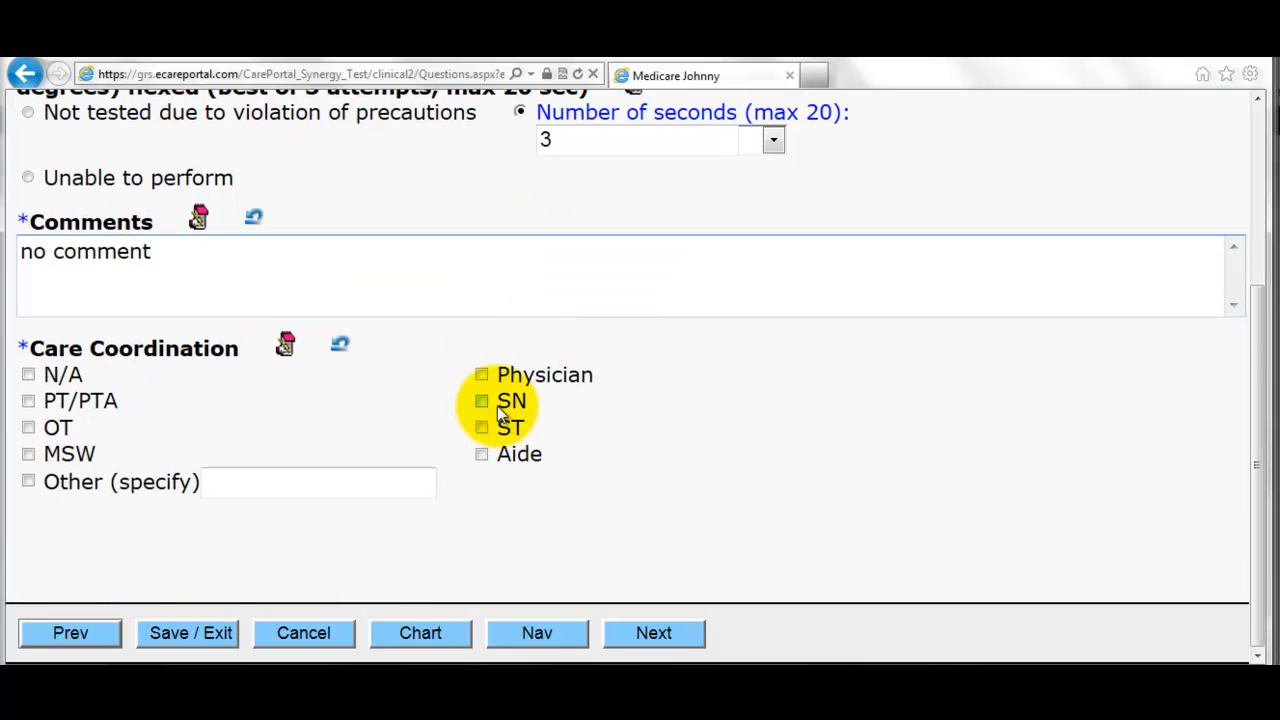
left_click(28, 427)
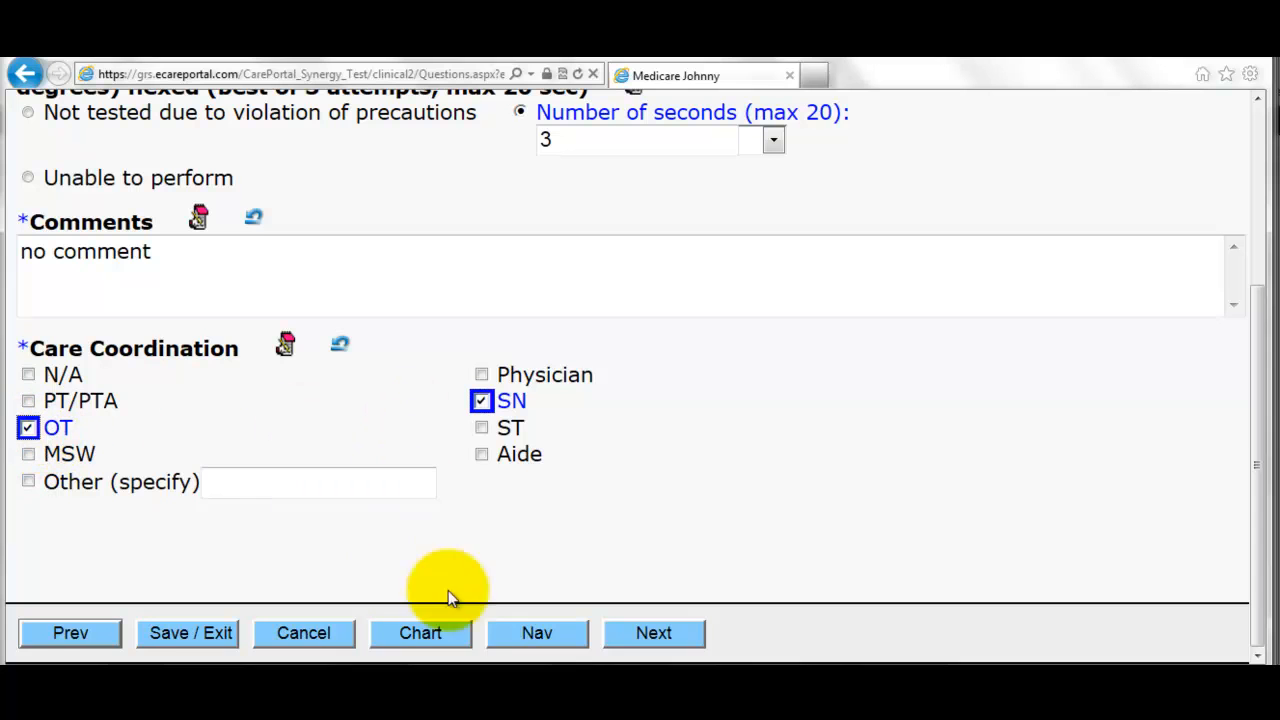
left_click(655, 630)
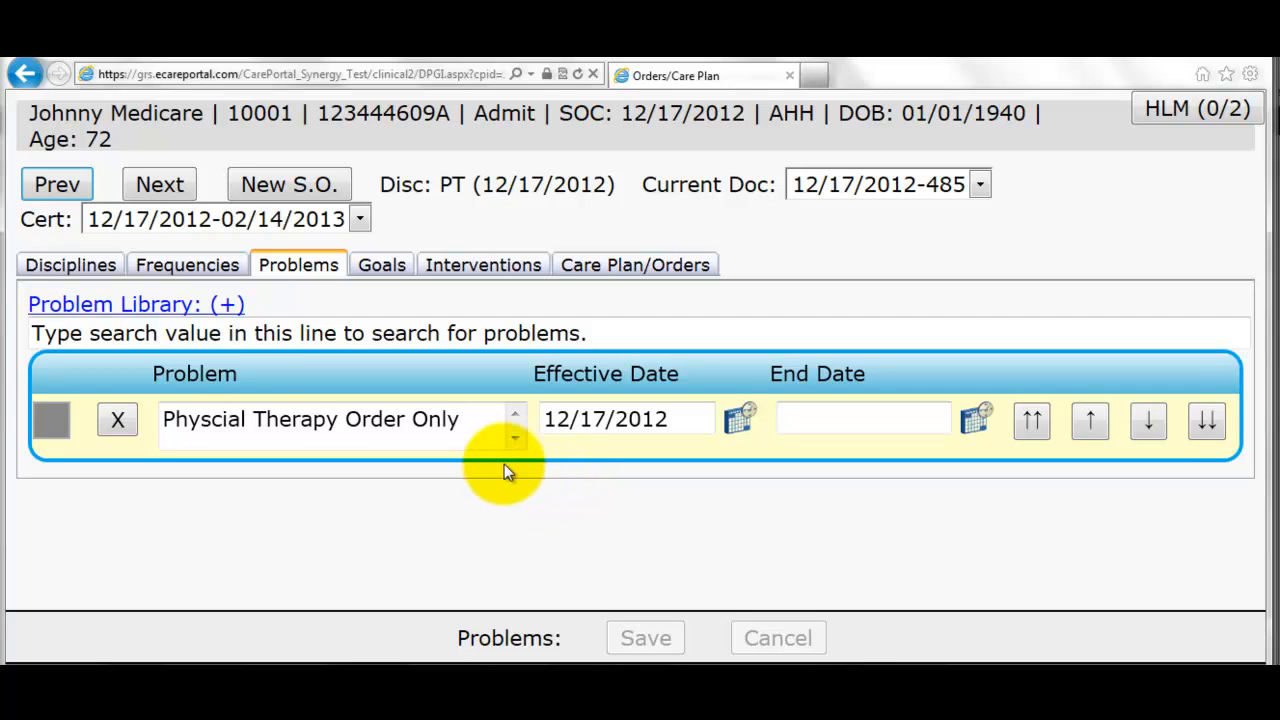
- Search the problem library for 'arth' and add Arthritis to the problem list
left_click(210, 305)
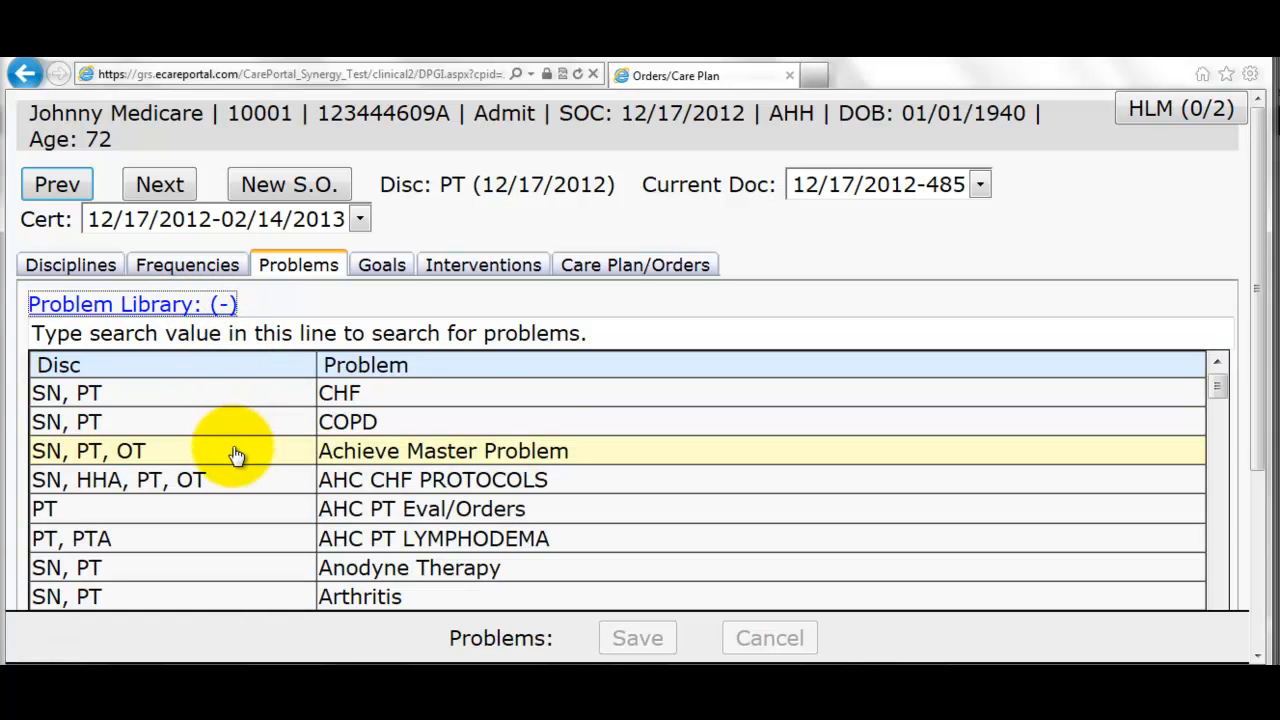
left_click(332, 345)
type("arth")
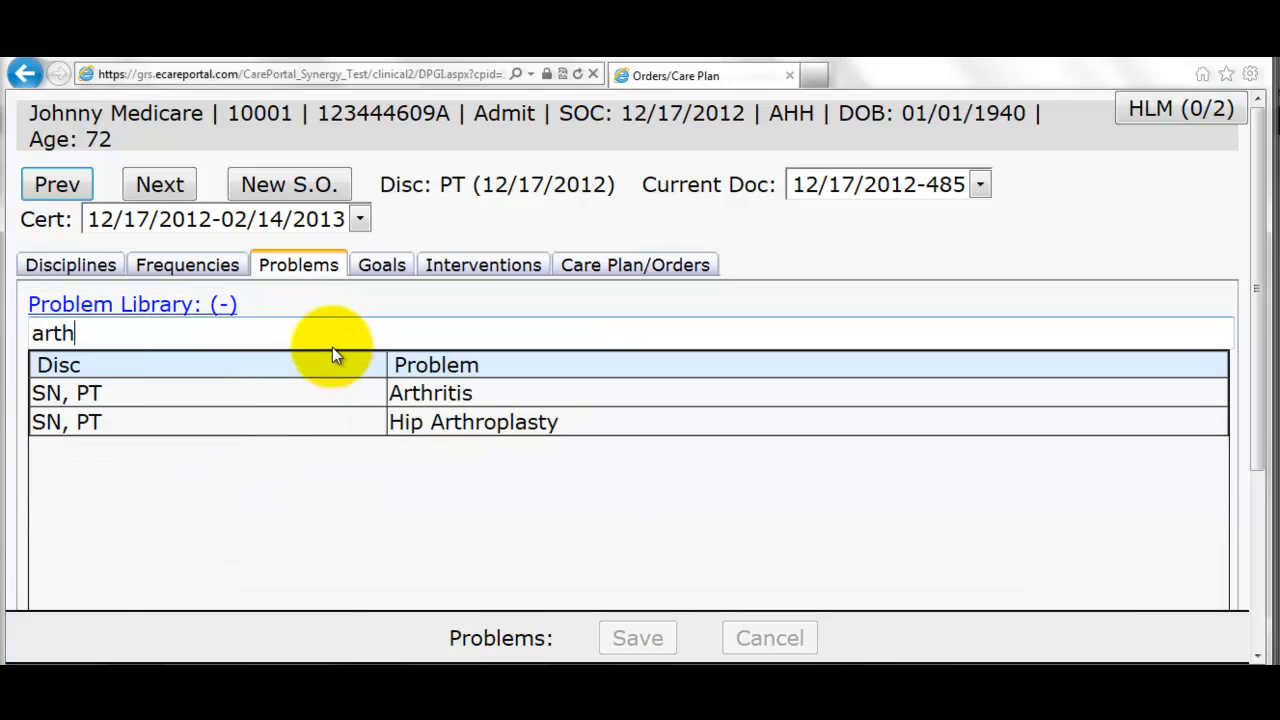
left_click(414, 402)
- Add the skin breakdown and well-balanced diet goals to Arthritis
left_click(384, 262)
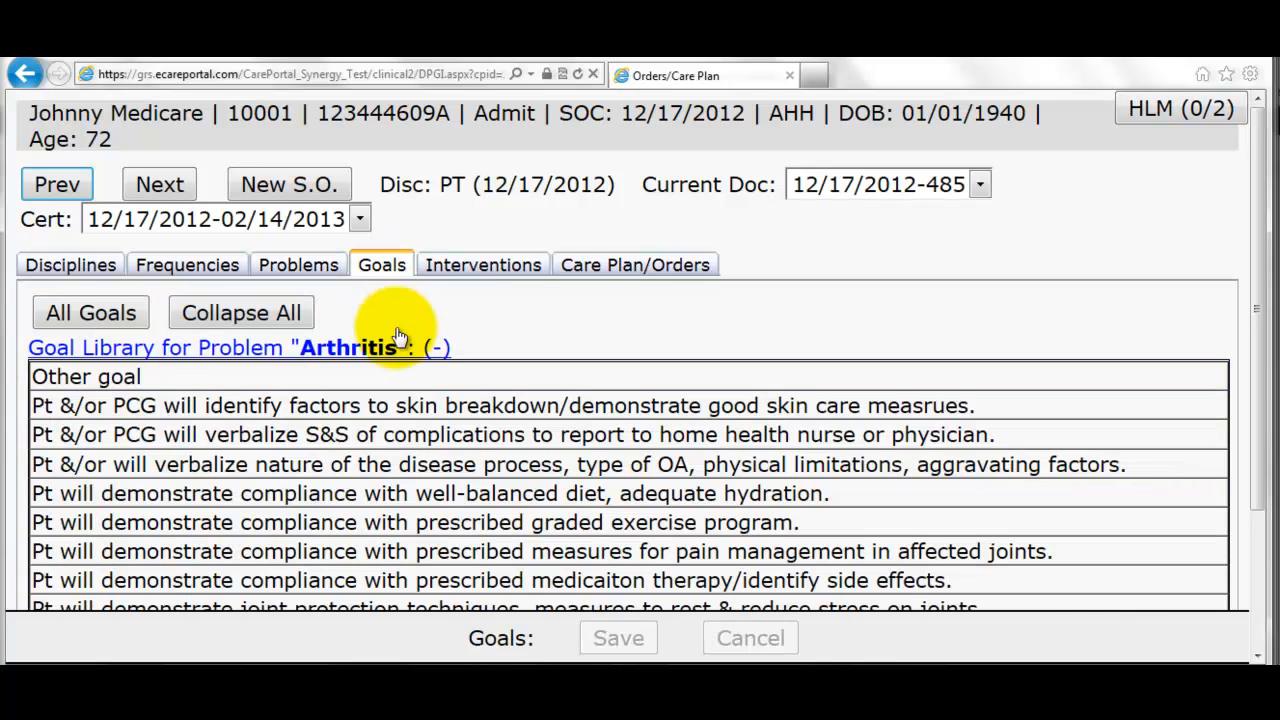
left_click(347, 418)
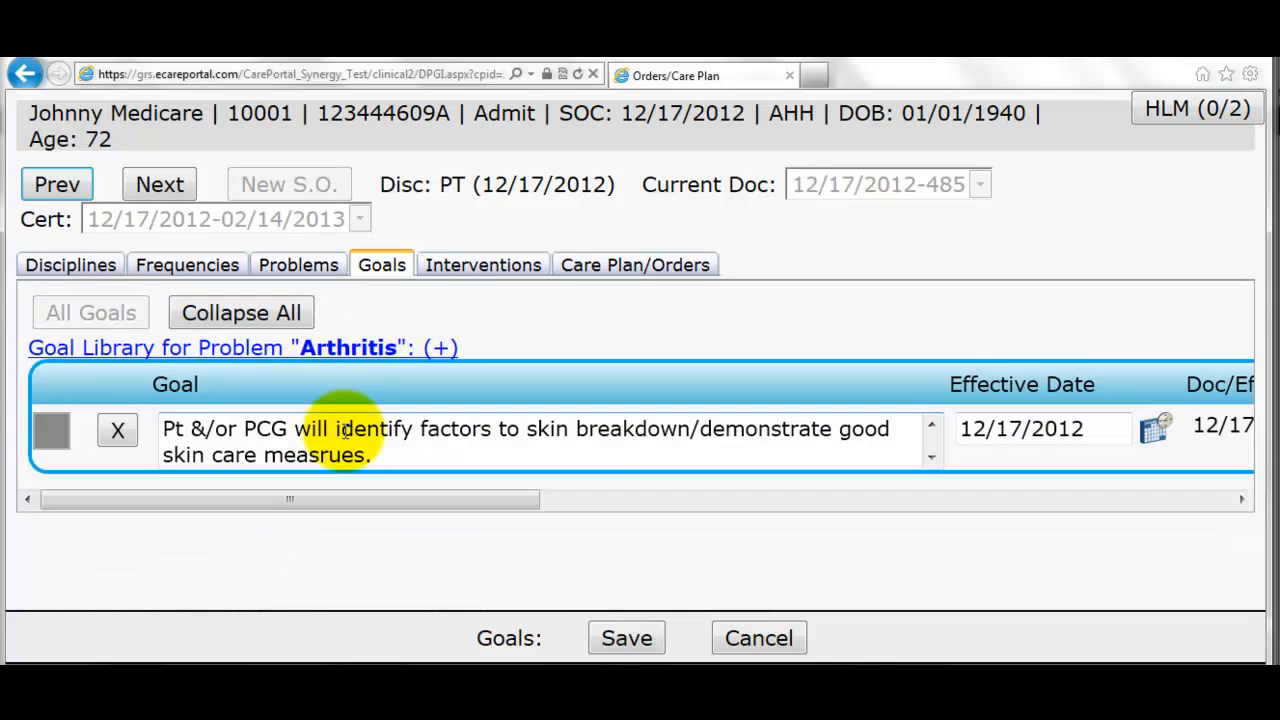
left_click(325, 346)
left_click(326, 488)
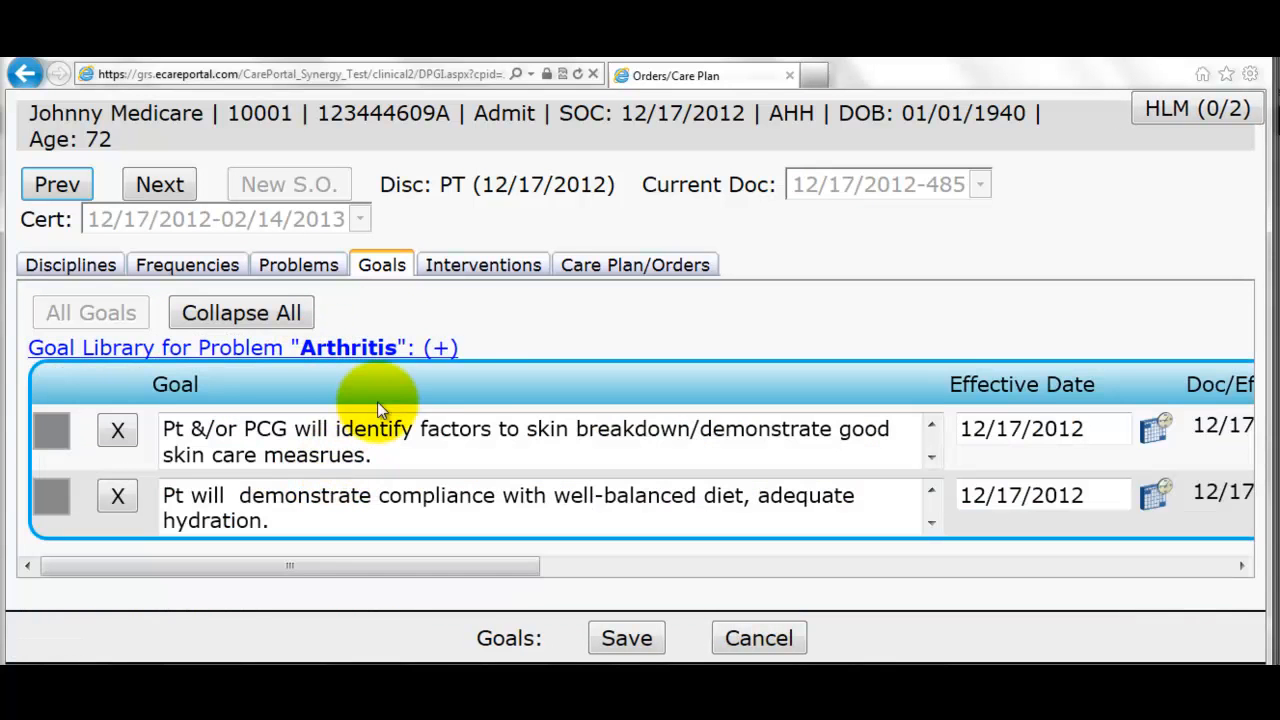
- Add the skin integrity and musculoskeletal assessment interventions to Arthritis
left_click(481, 266)
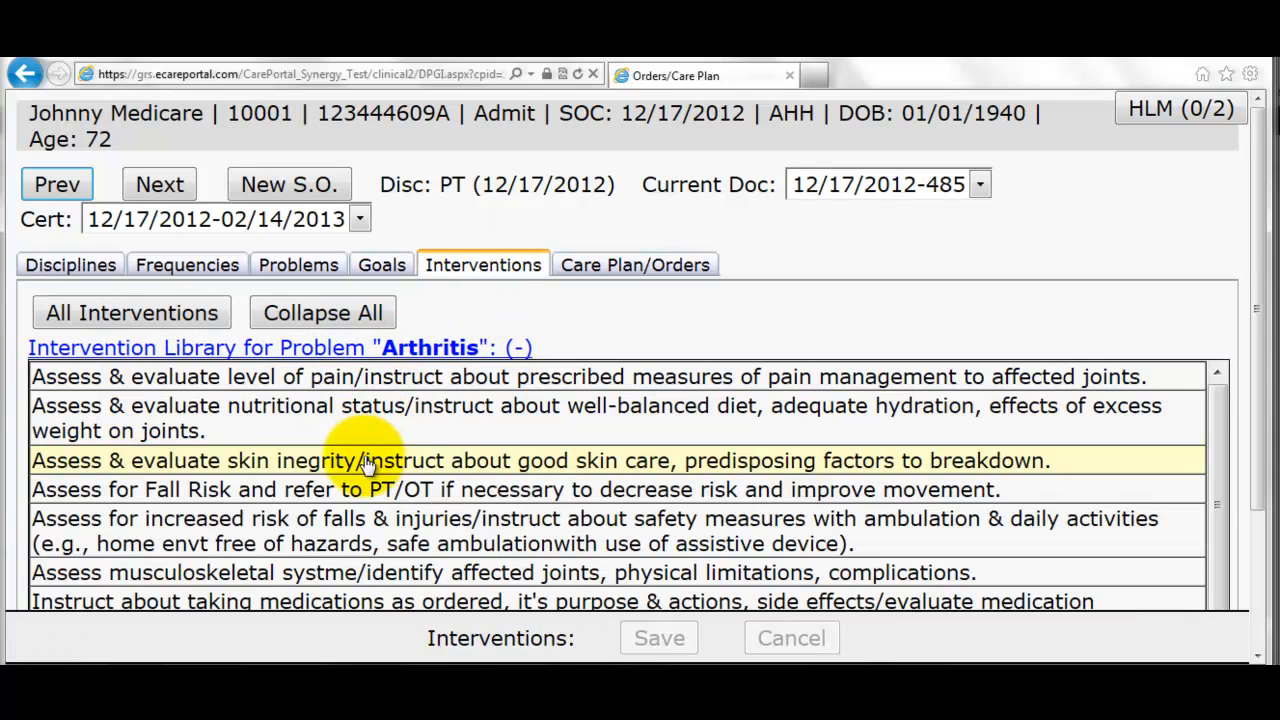
left_click(370, 455)
left_click(363, 346)
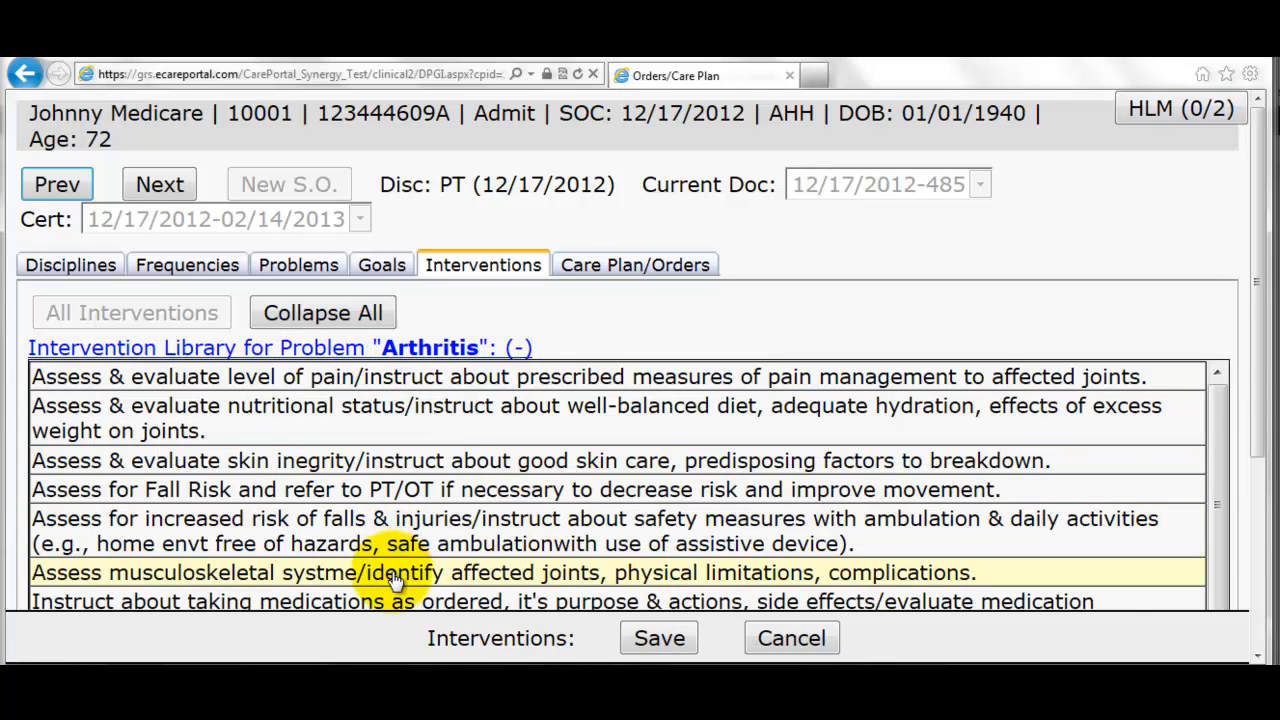
left_click(357, 572)
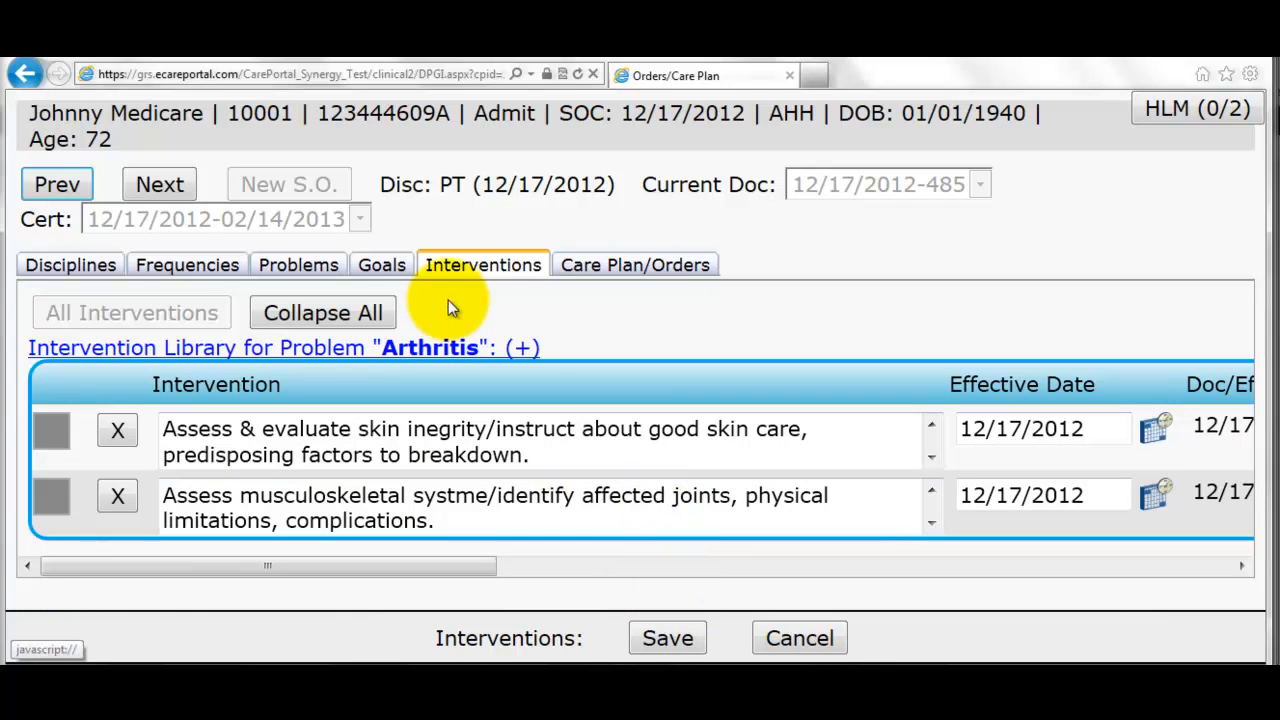
- Add a Pushups exercise with 12 reps, 3 sets and weight 7
left_click(173, 185)
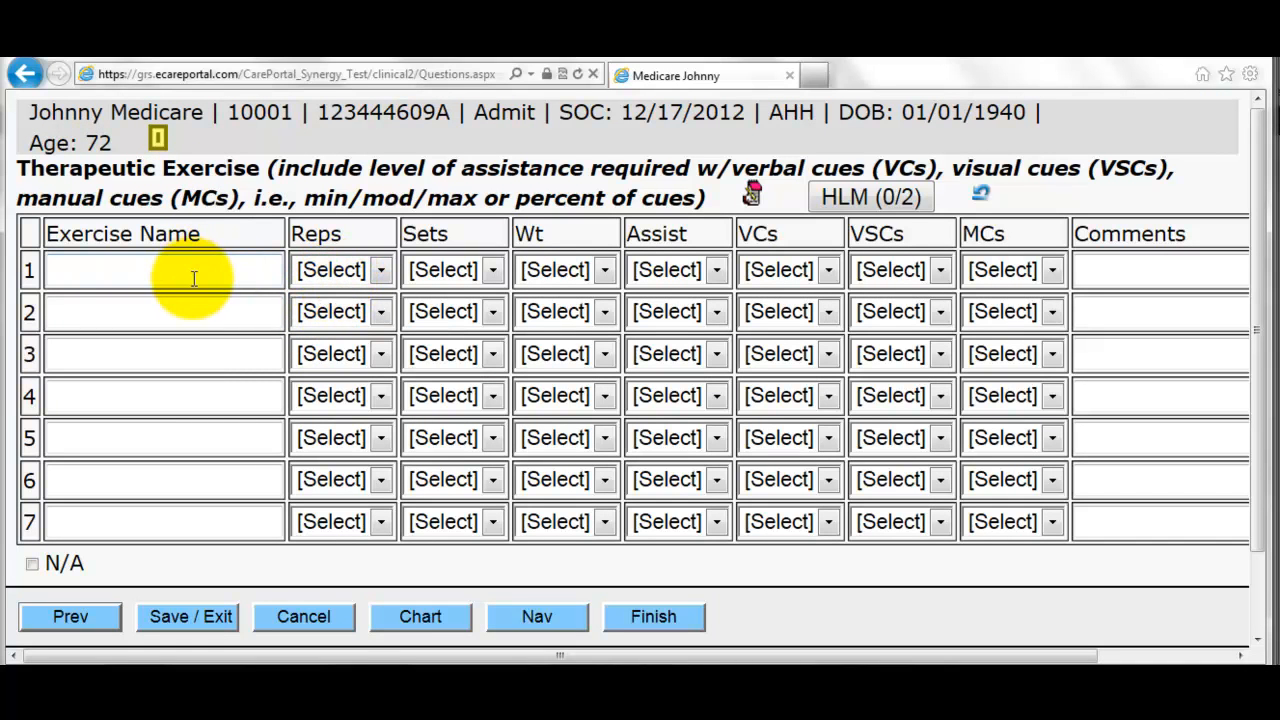
type("Pushup")
left_click(325, 268)
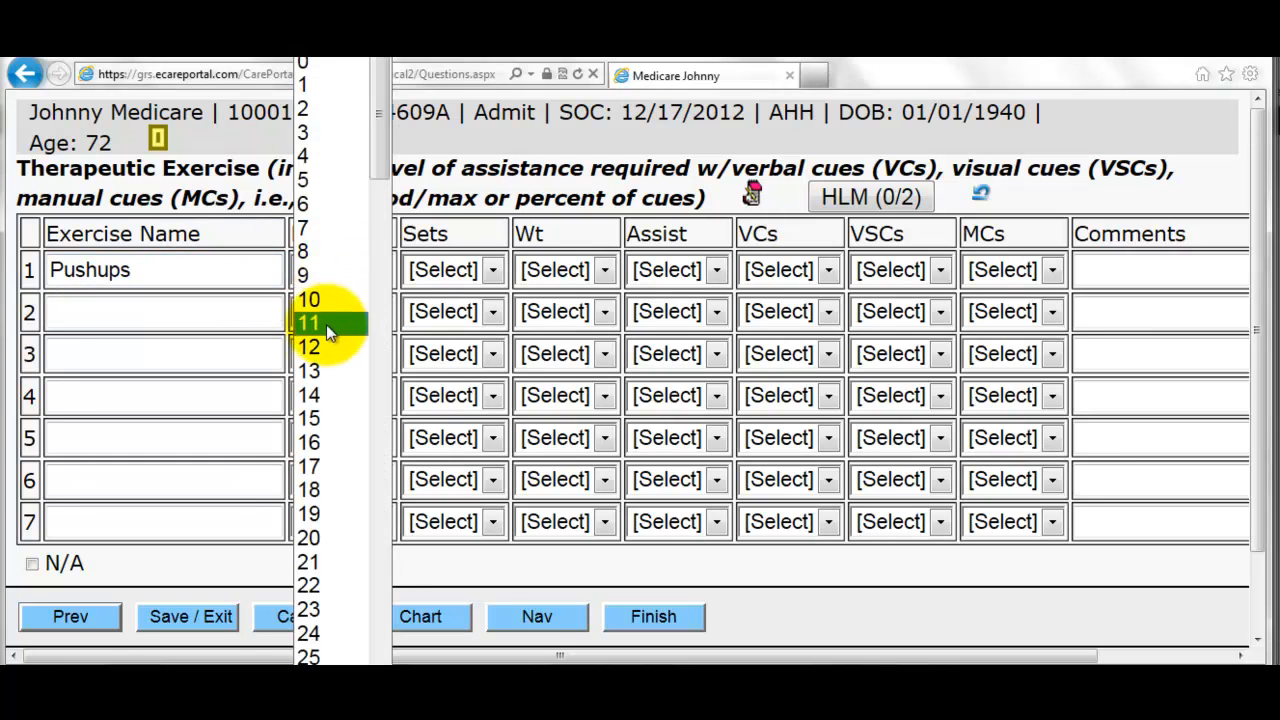
left_click(329, 347)
left_click(459, 266)
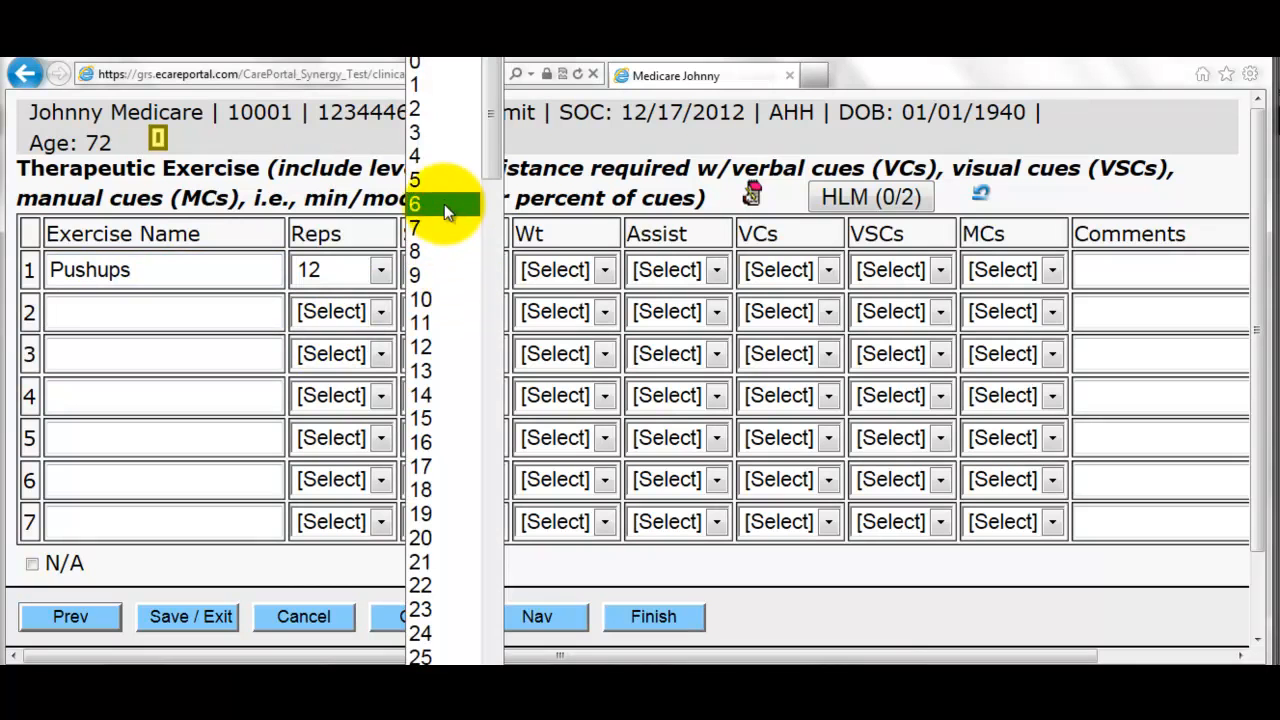
left_click(425, 133)
left_click(562, 268)
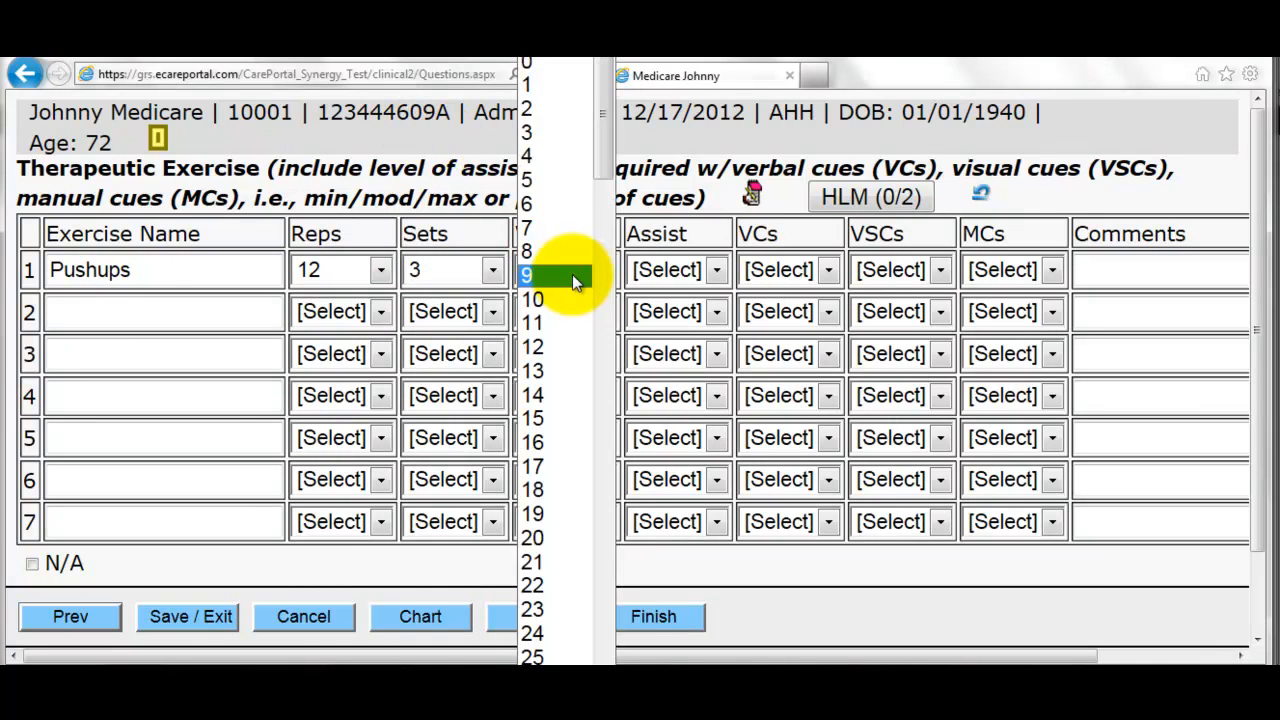
left_click(554, 223)
- Set Pushups assist to Mod, verbal cues Min, visual cues Max, manual cues Min, and finish
left_click(666, 270)
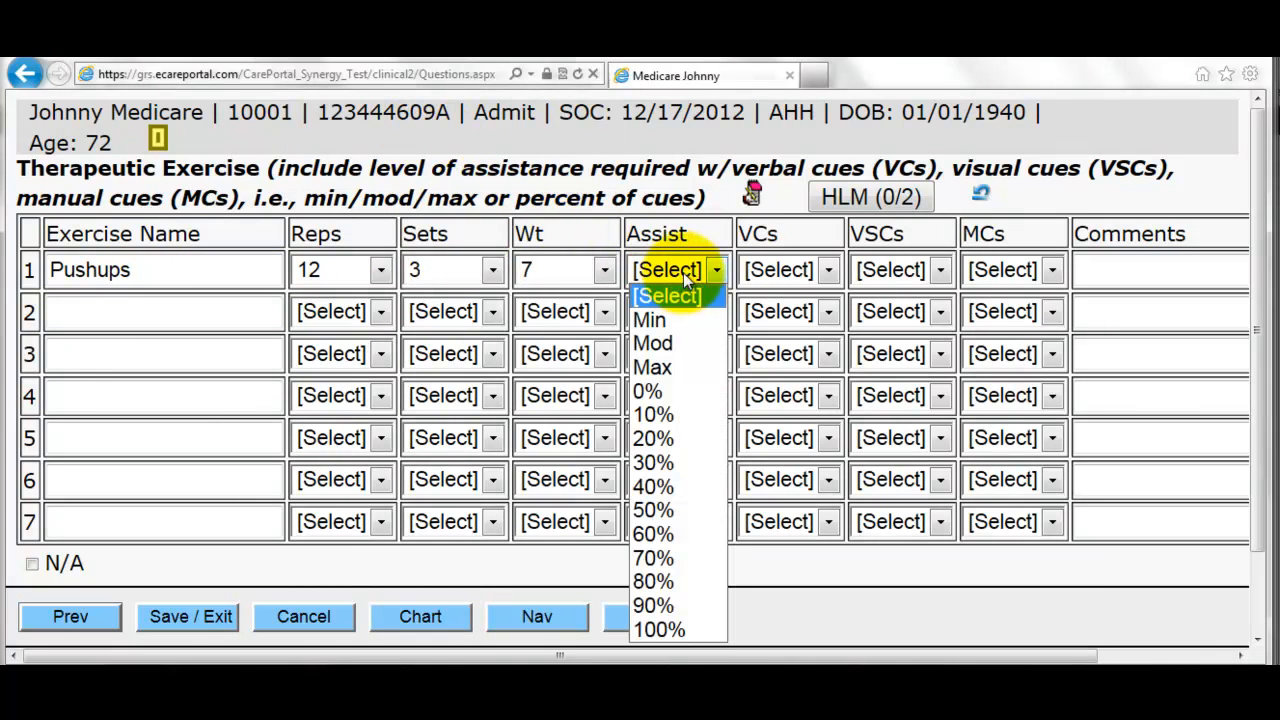
left_click(675, 344)
left_click(765, 272)
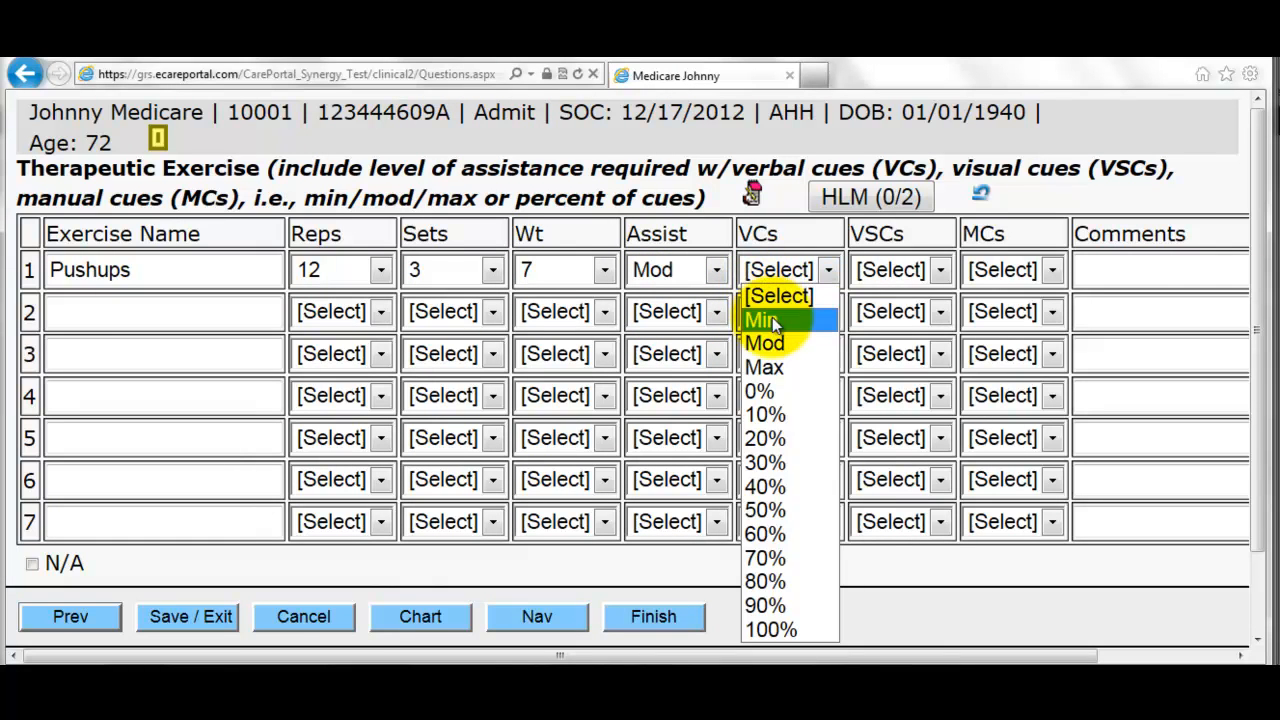
left_click(775, 321)
left_click(895, 270)
left_click(912, 360)
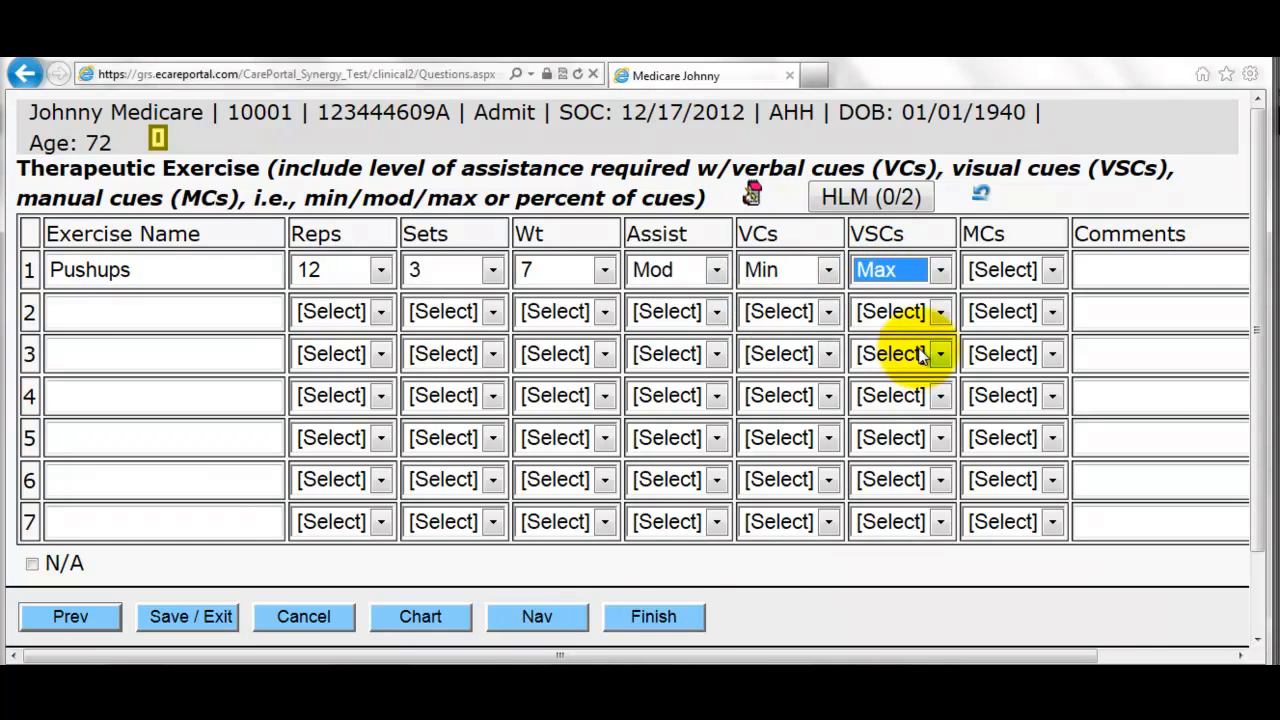
left_click(990, 267)
left_click(984, 316)
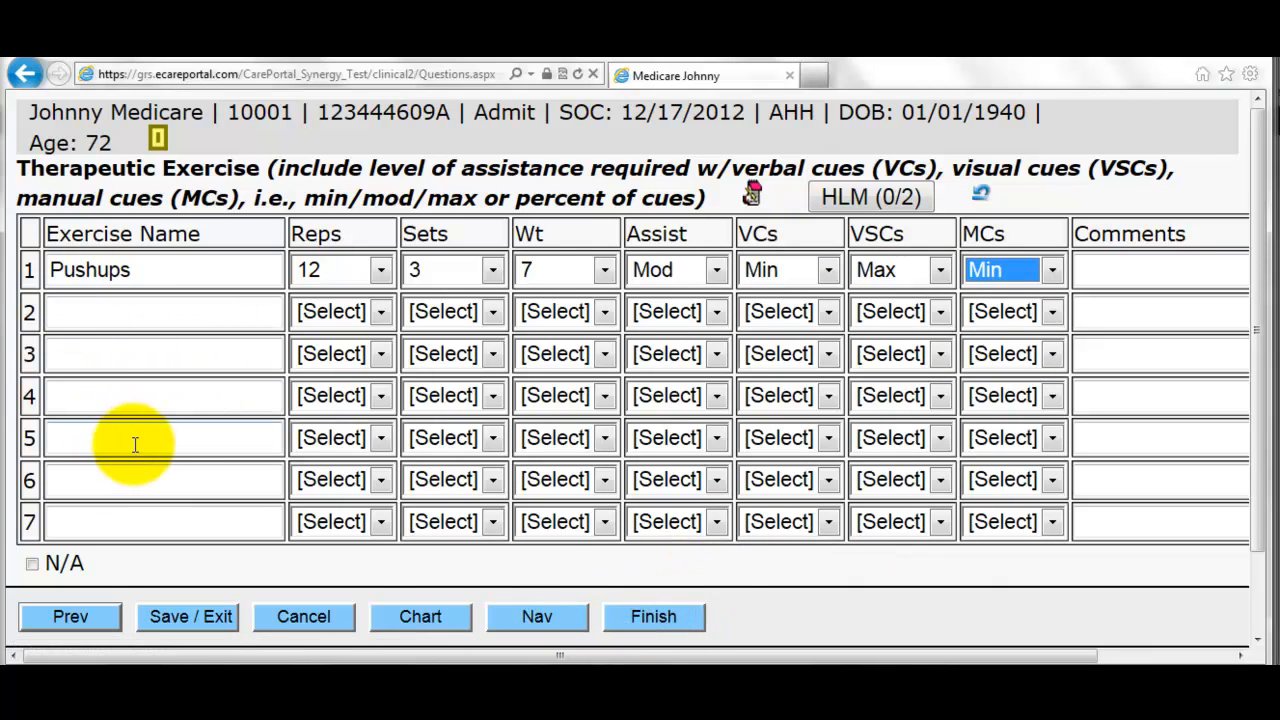
left_click(654, 620)
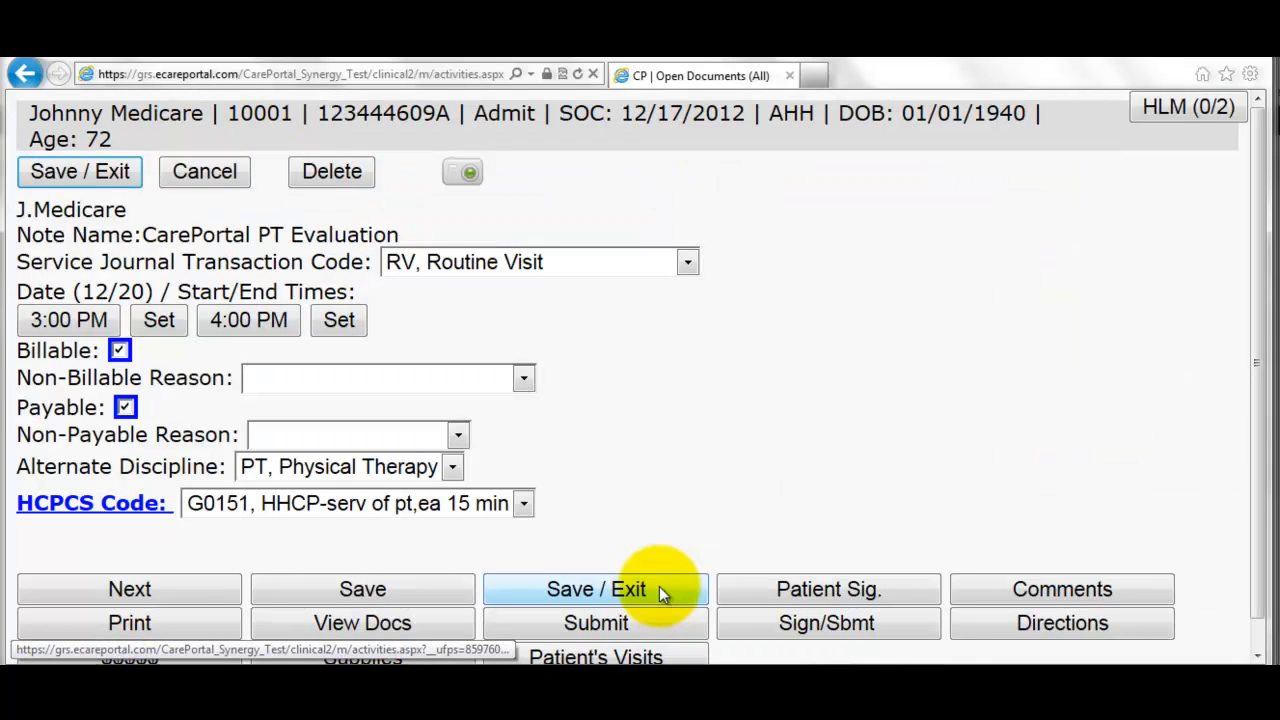
- Review the 12/20 PT Evaluation visit: Routine Visit, 3:00–4:00 PM, HCPCS G0151, billable and payable
left_click(811, 680)
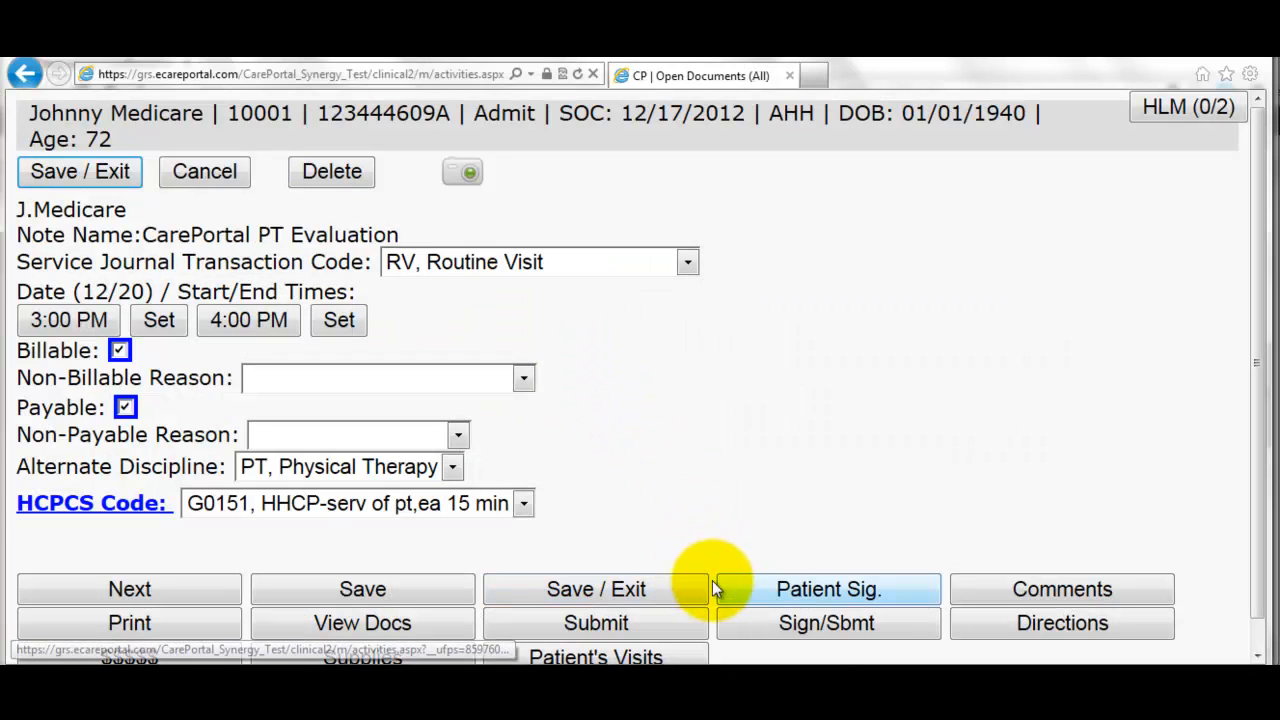
- Review the evaluation PDF, e-sign it as the therapist, and submit it to the back office
left_click(797, 626)
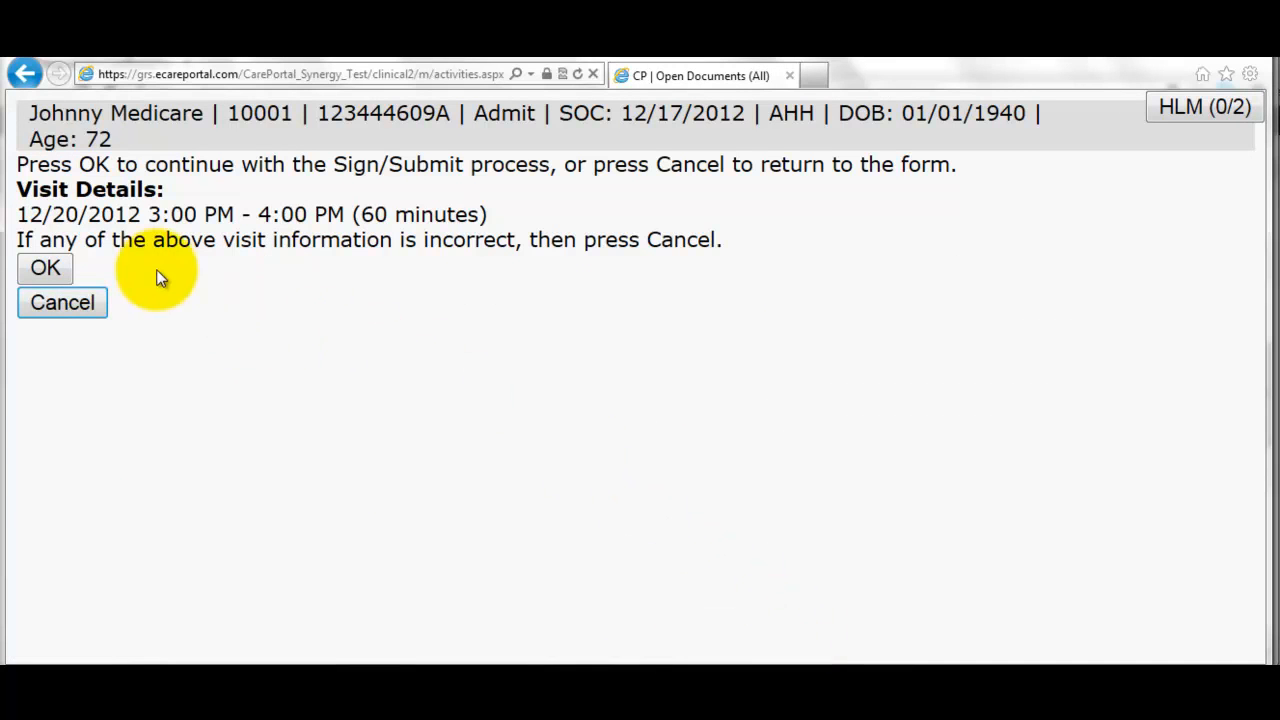
left_click(46, 270)
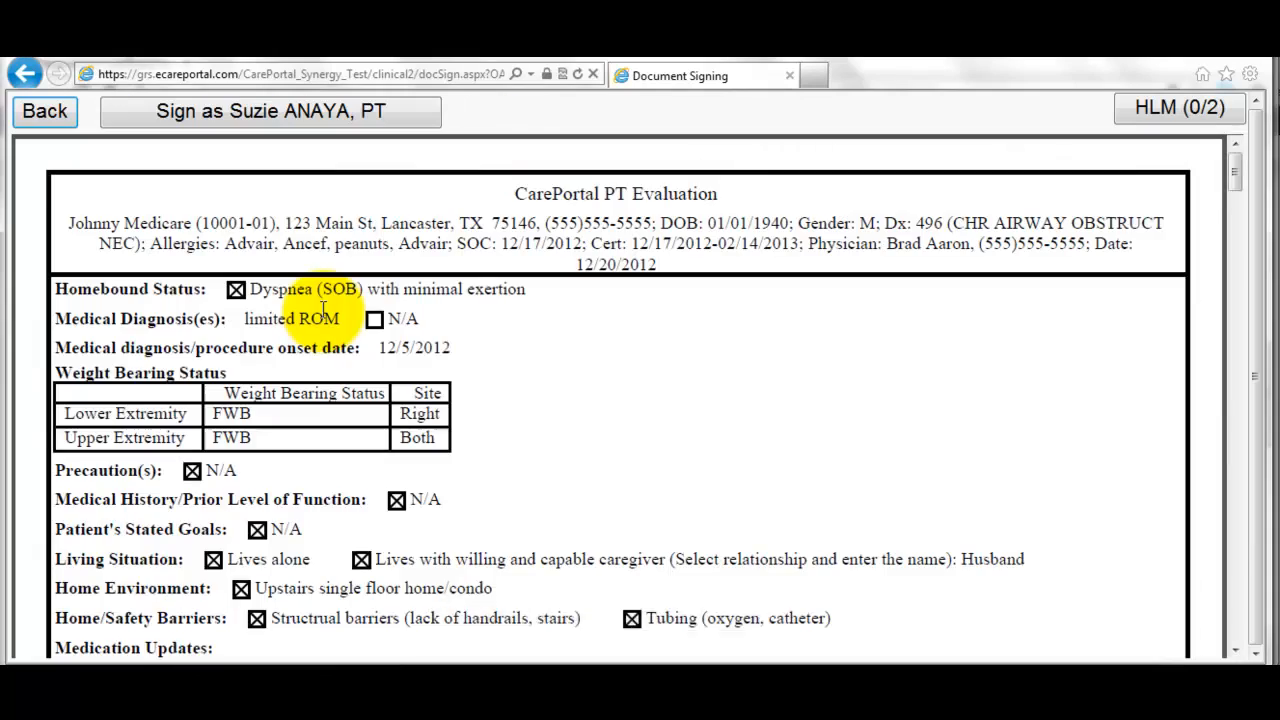
scroll(322, 310, "down", 12)
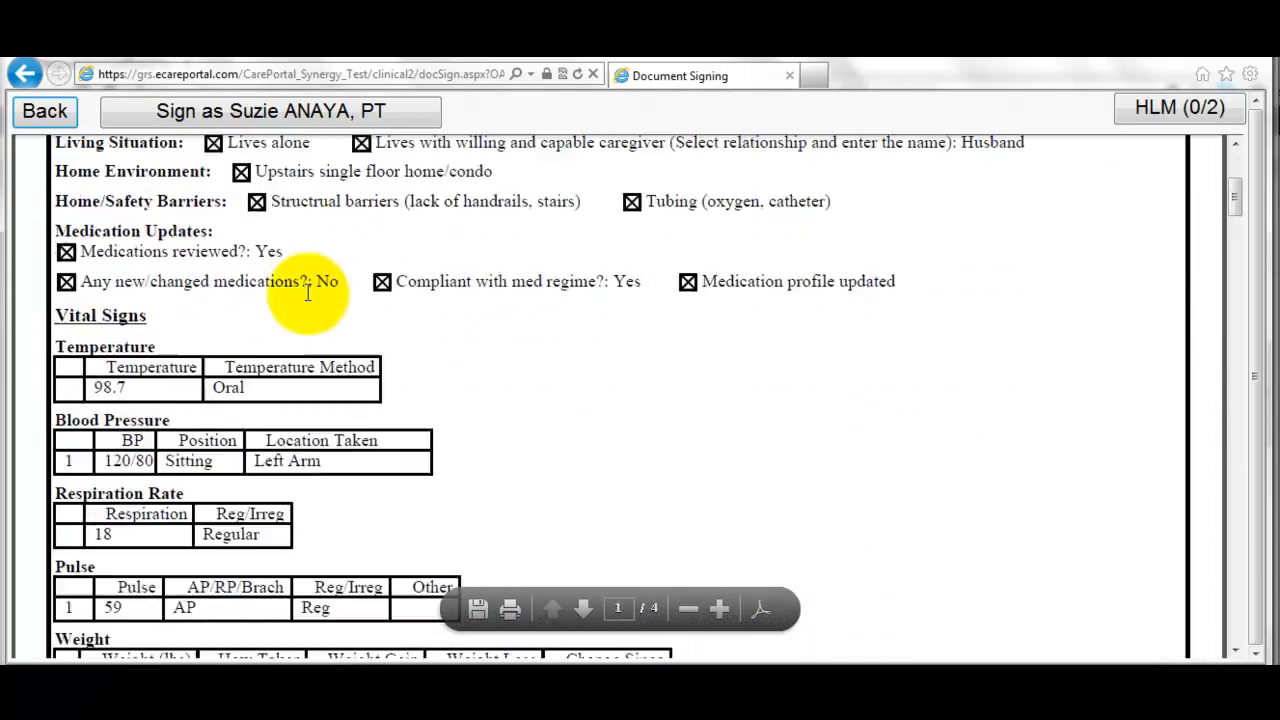
scroll(310, 294, "down", 12)
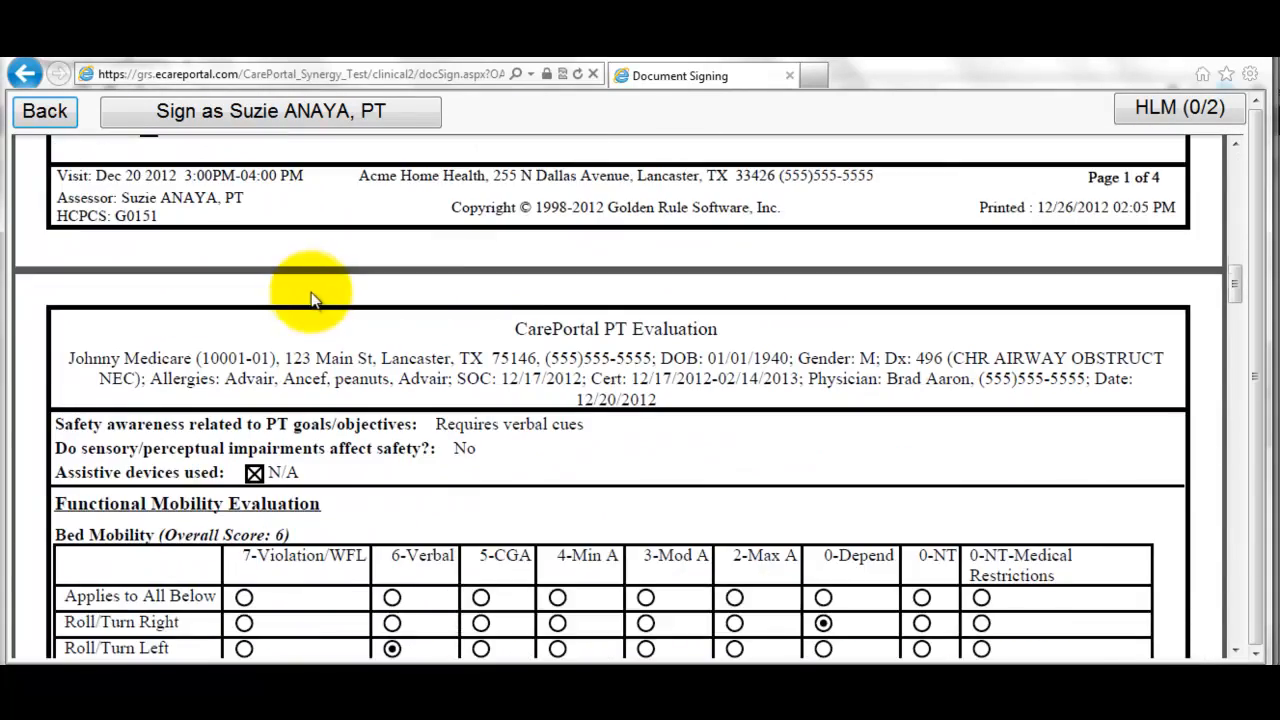
scroll(314, 297, "down", 12)
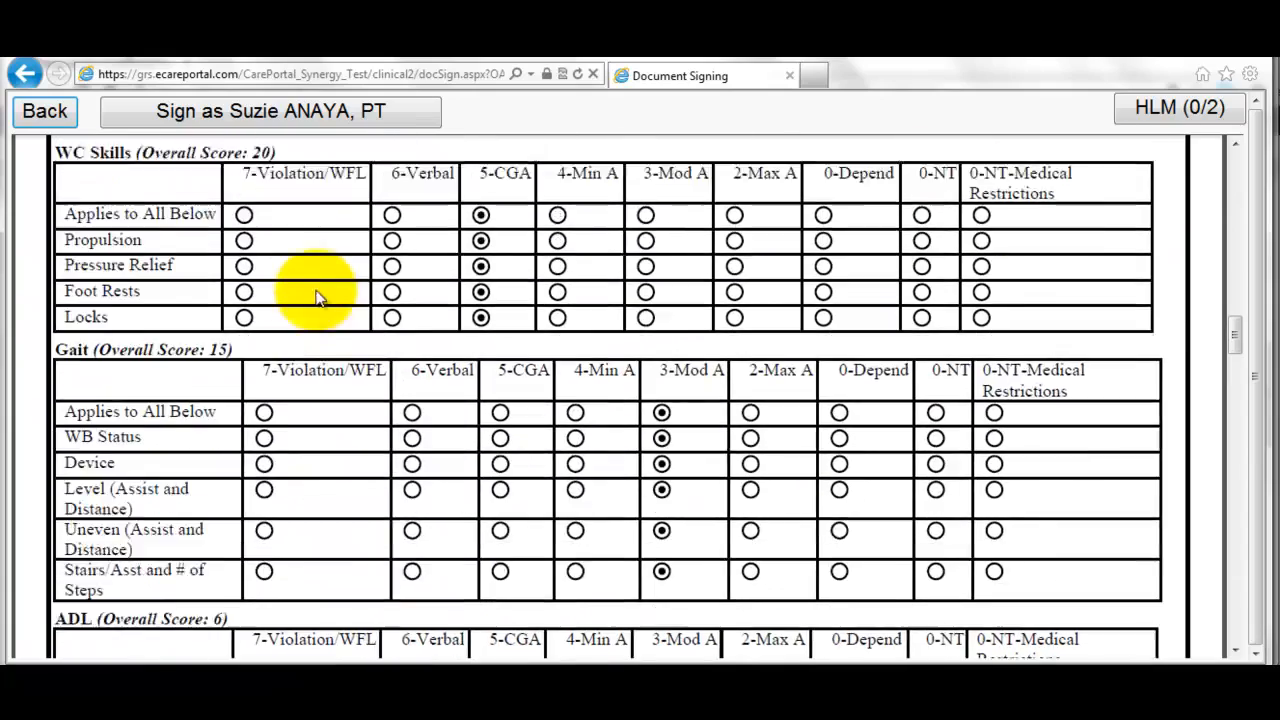
scroll(316, 297, "down", 12)
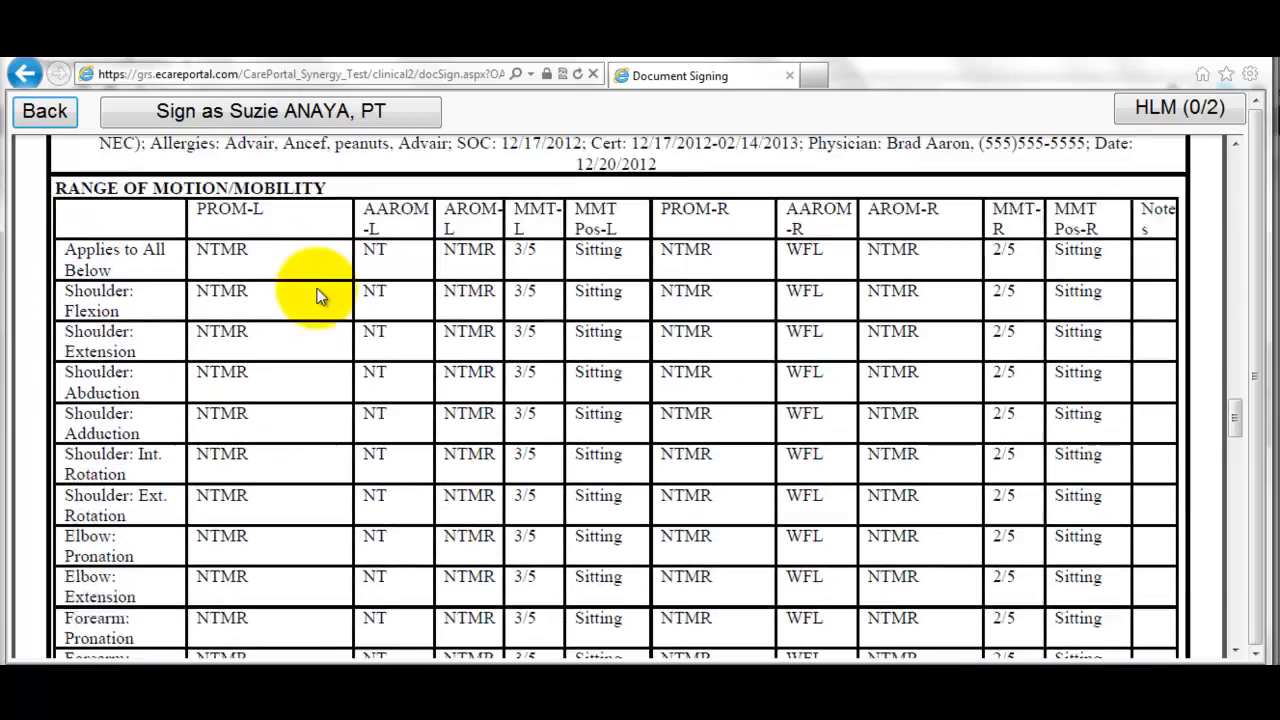
scroll(316, 297, "down", 12)
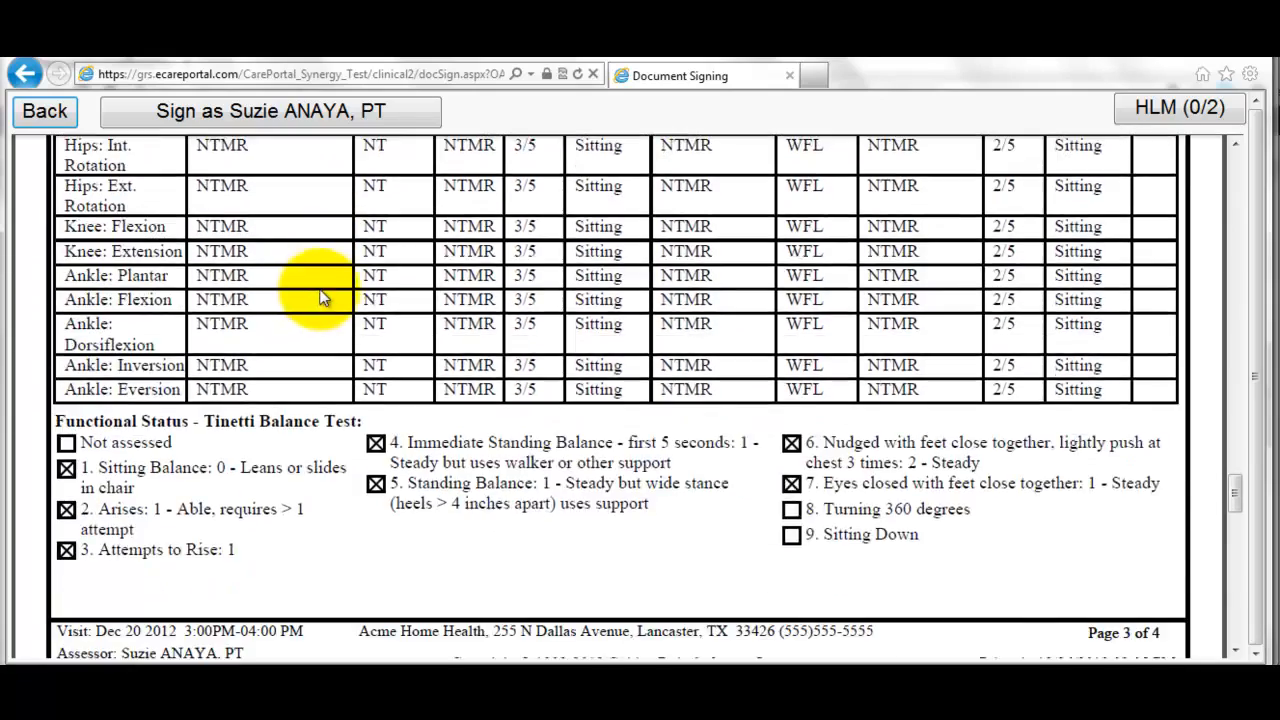
scroll(320, 291, "down", 12)
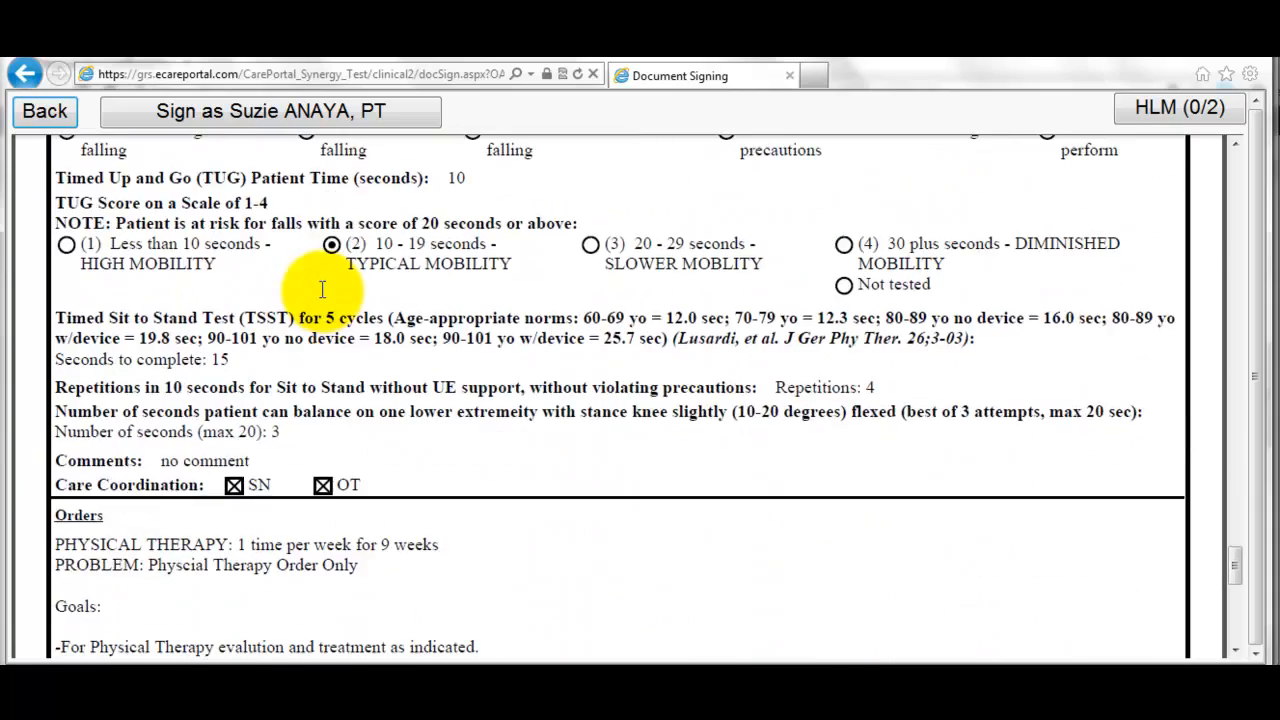
scroll(326, 296, "down", 8)
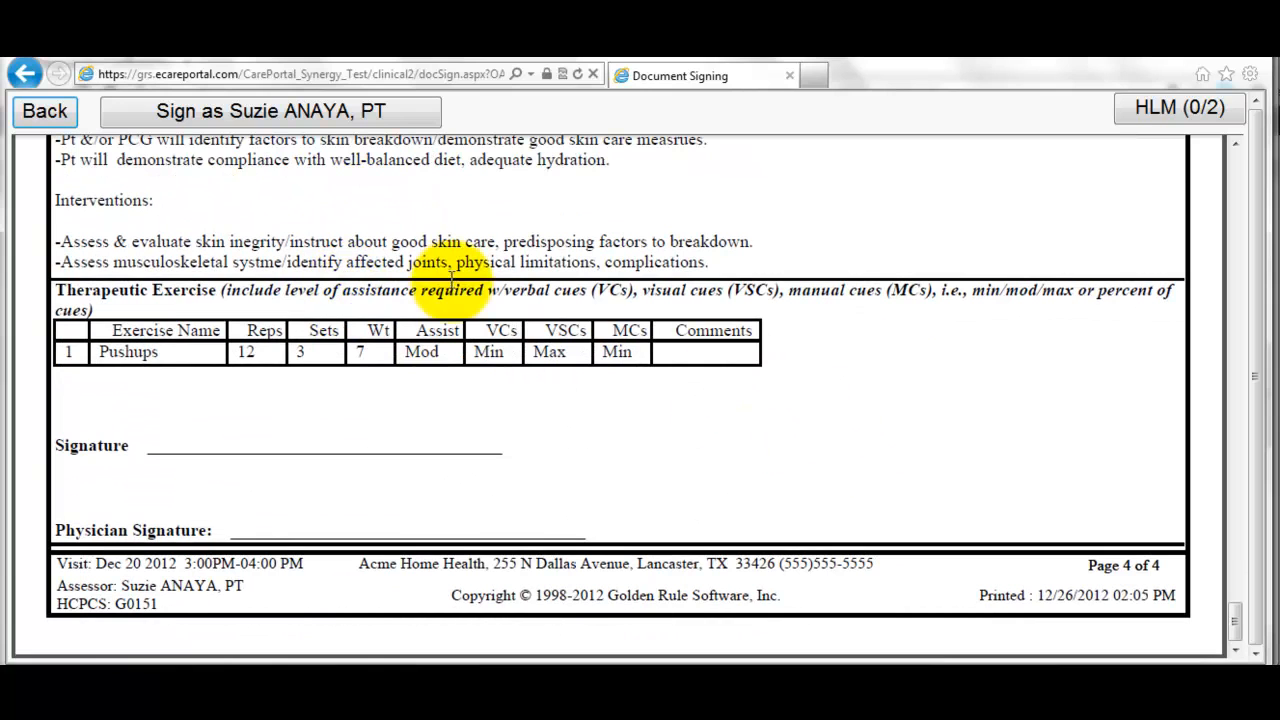
left_click(272, 111)
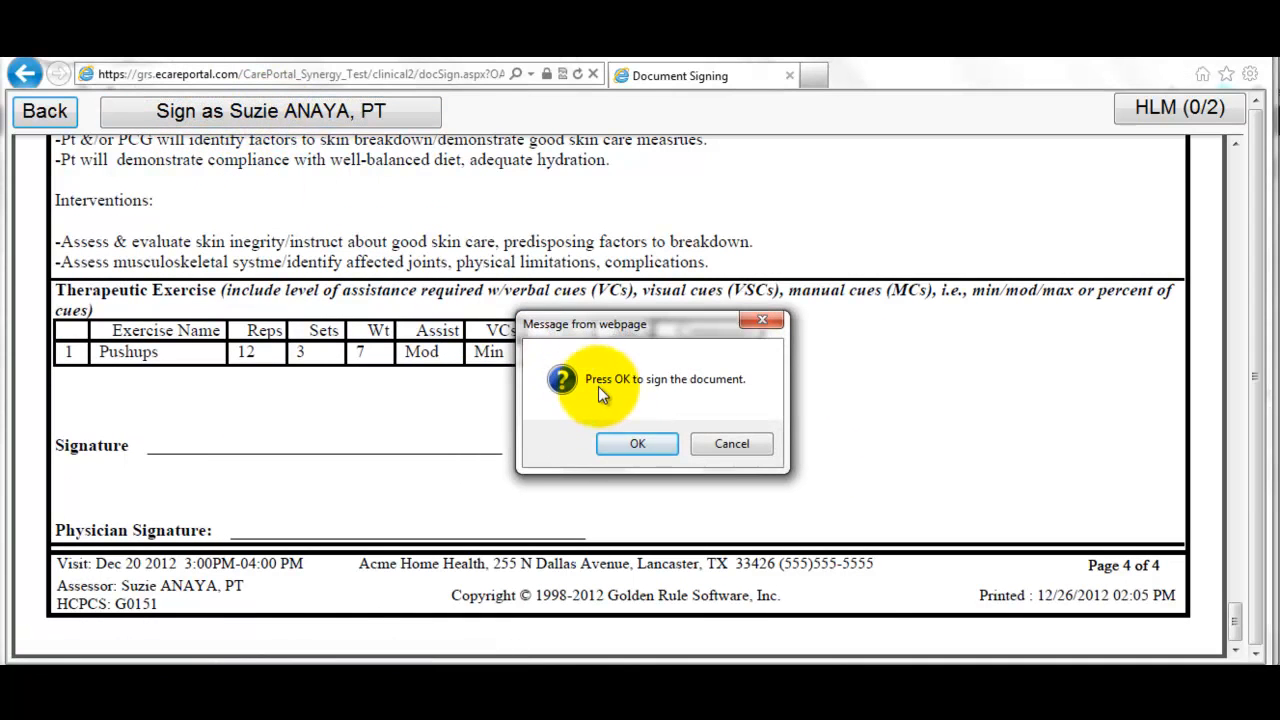
left_click(649, 447)
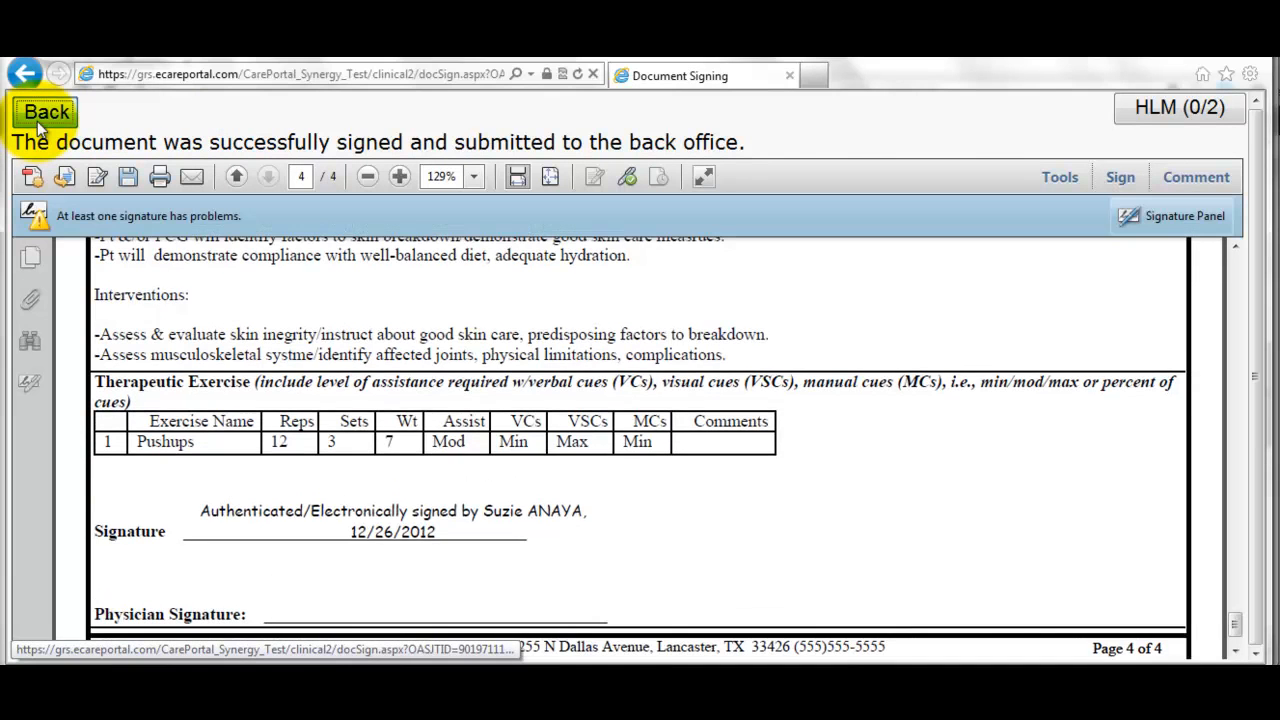
left_click(40, 114)
- Switch to the Google Docs training agenda, then bring the CarePortal login window back
key("alt+Tab")
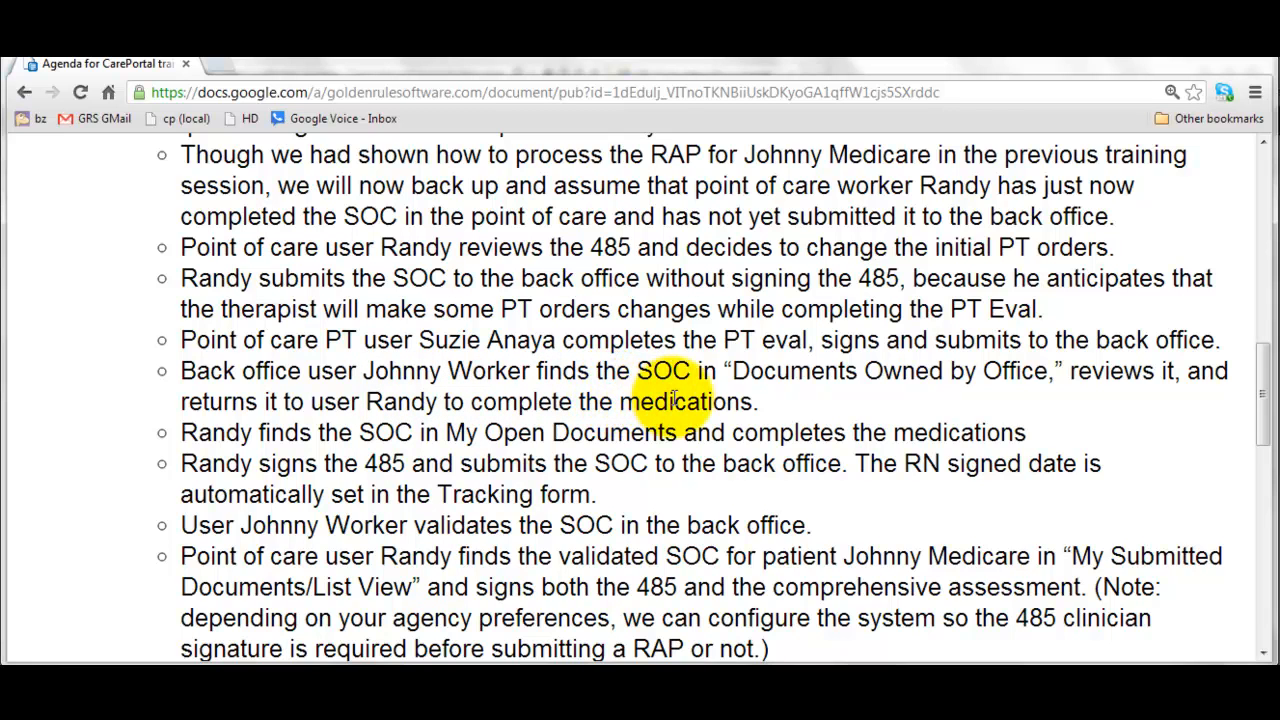
mouse_move(764, 712)
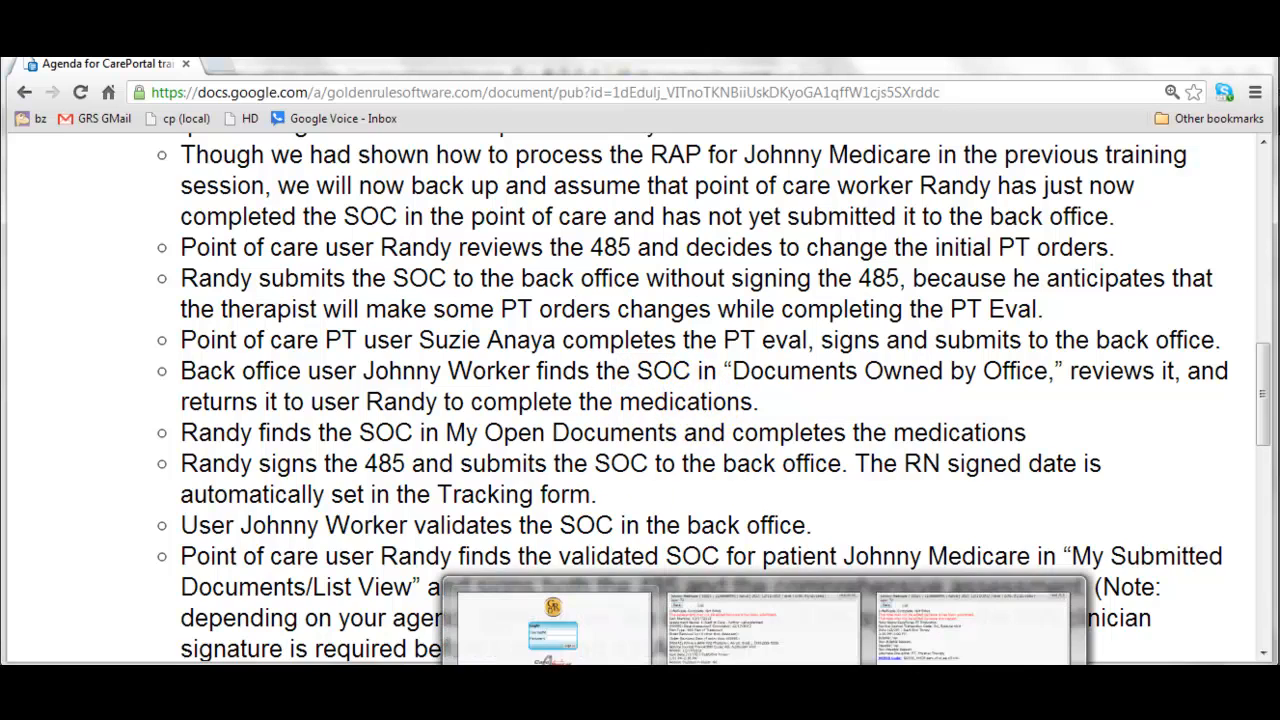
left_click(556, 660)
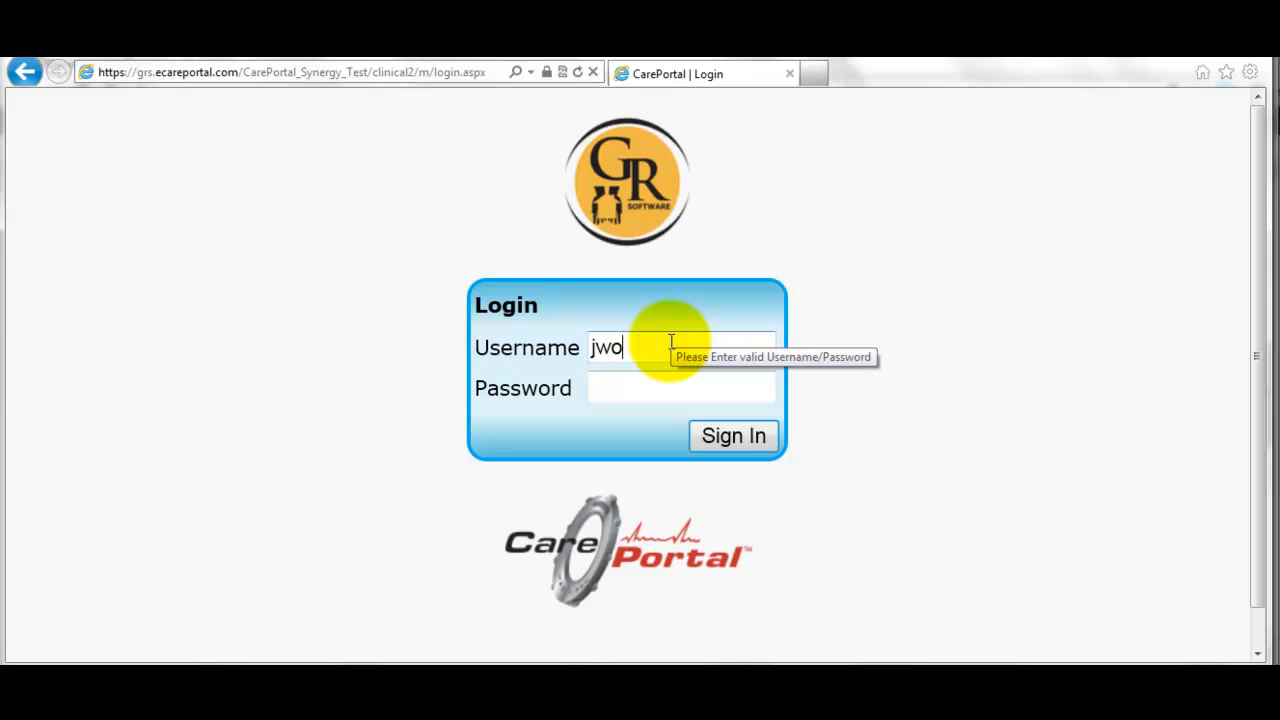
- Log in with the back-office user's password and open the Clinical area
key("Tab")
type("••••")
key("Return")
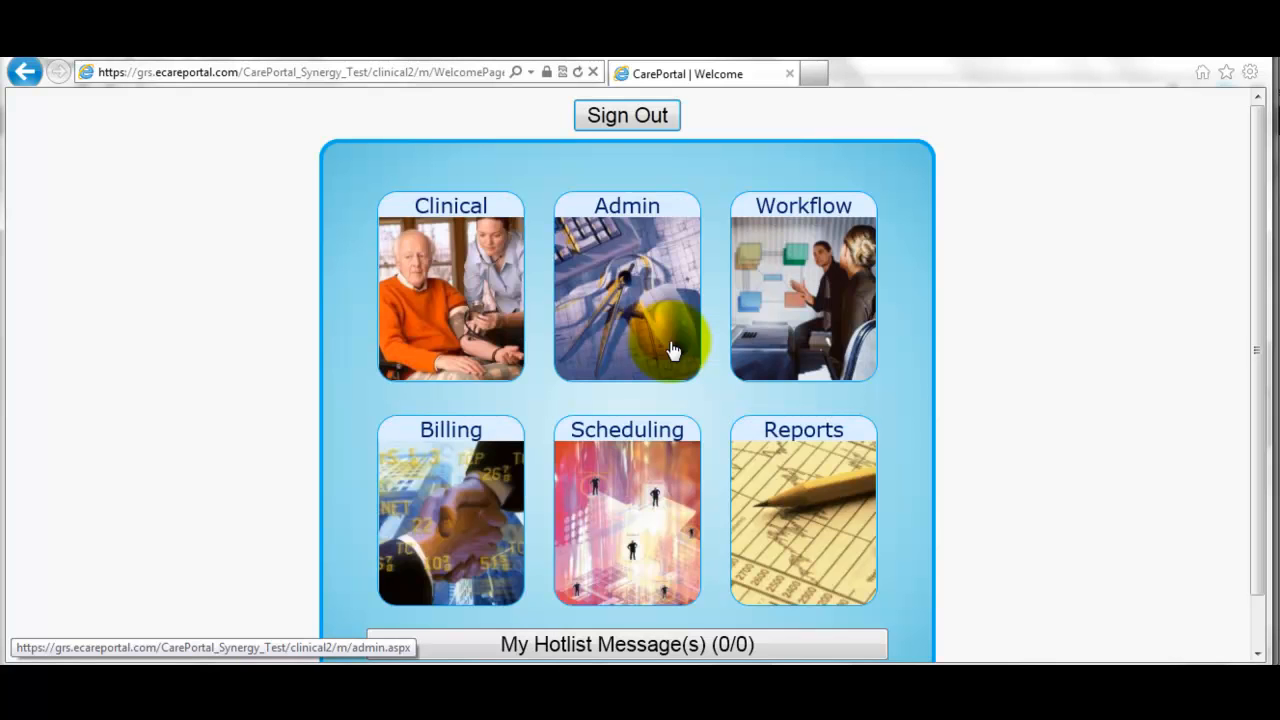
left_click(435, 355)
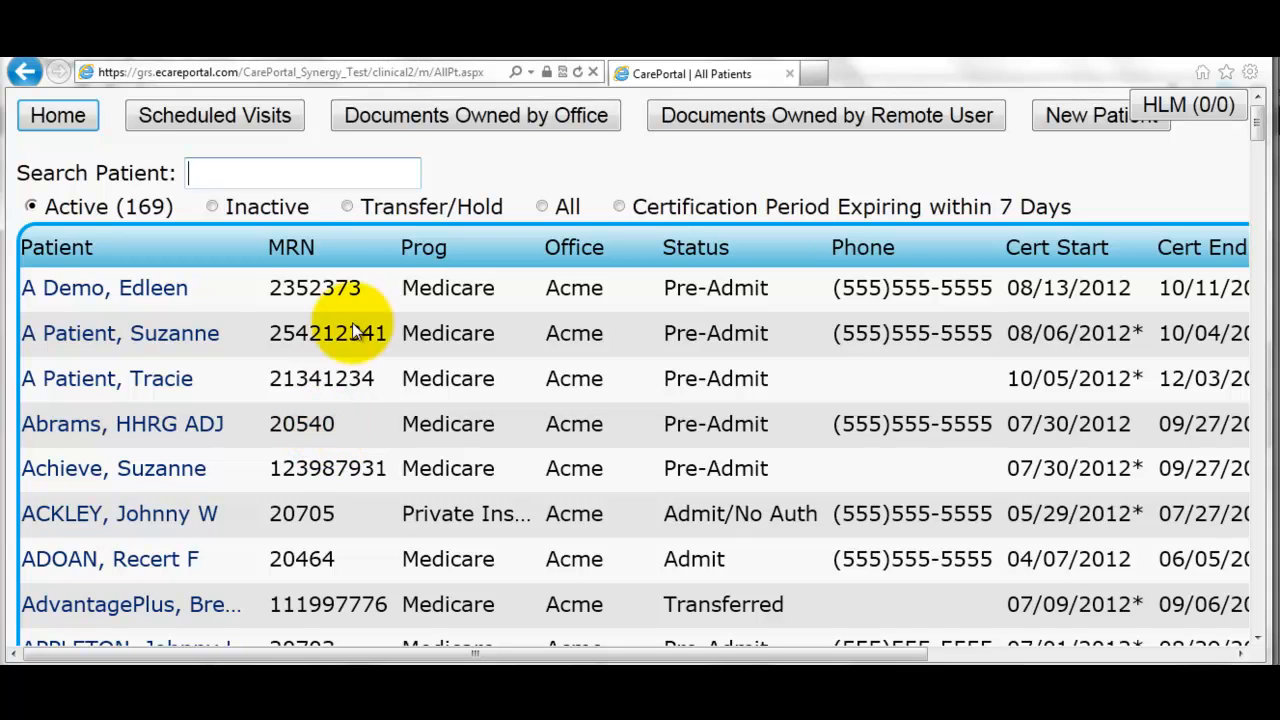
- Open the office-owned 12/17 Start of Care assessment as a printable PDF
left_click(455, 118)
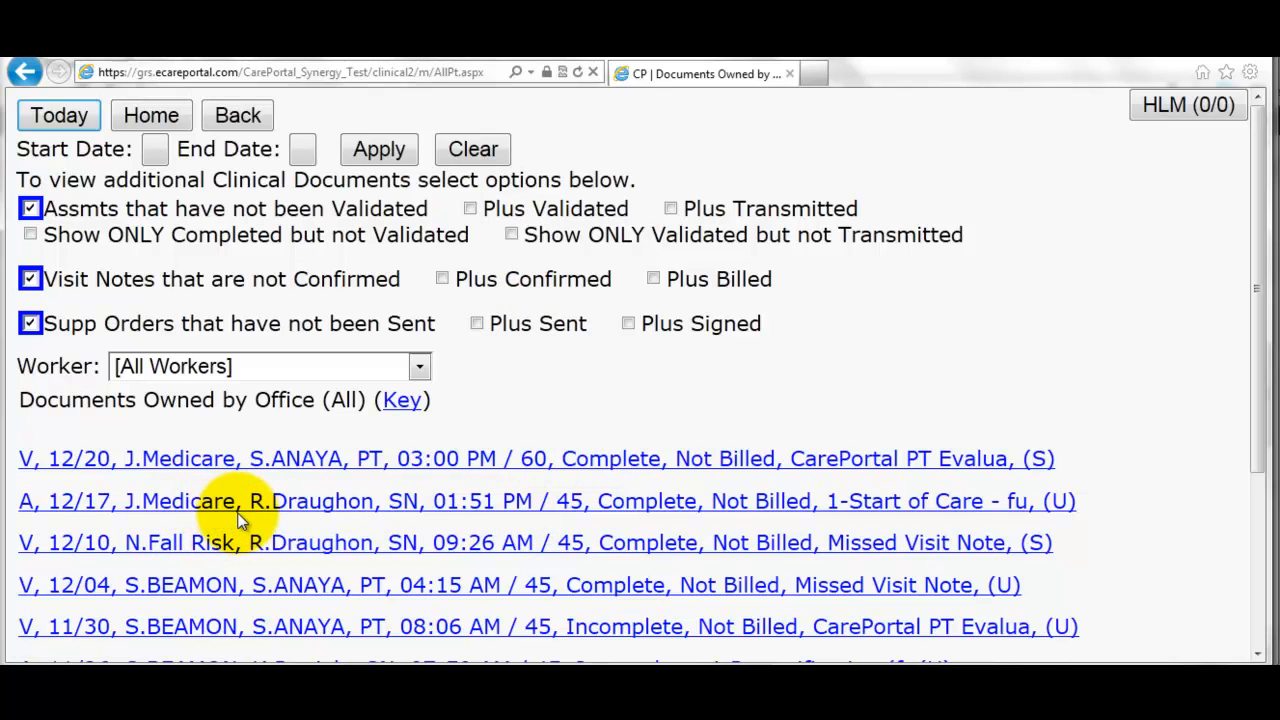
left_click(533, 503)
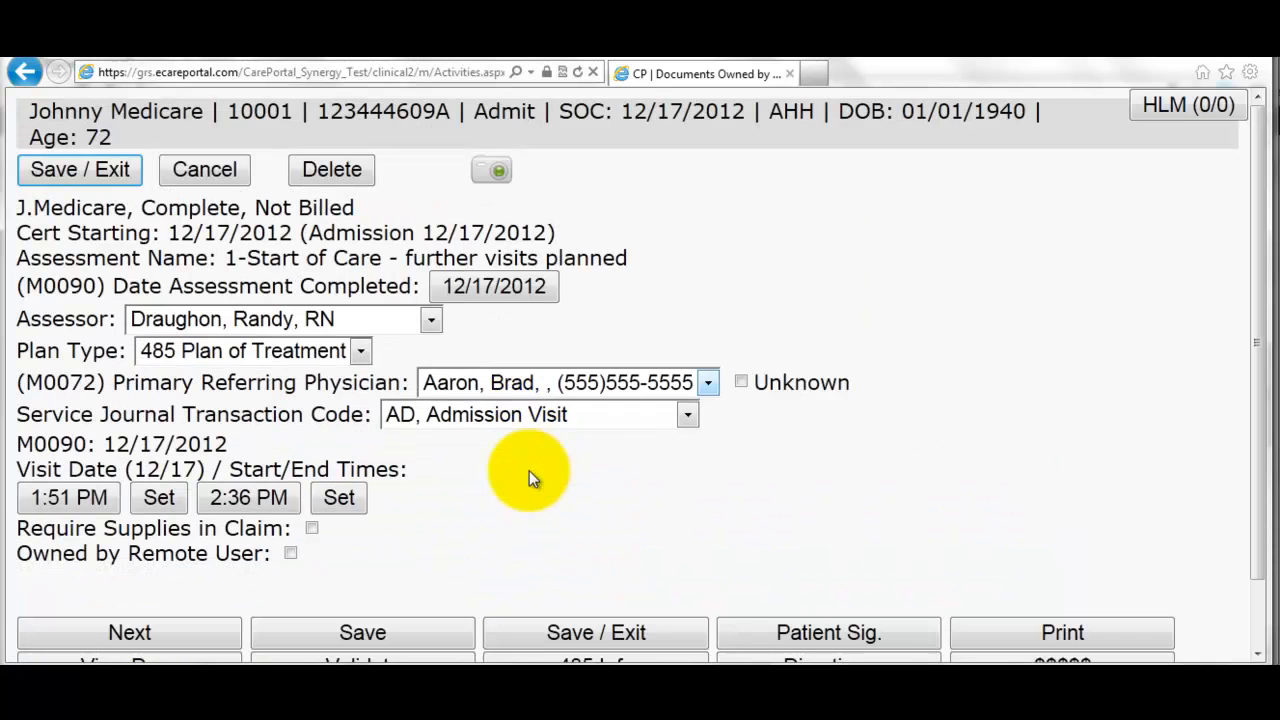
scroll(440, 452, "down", 2)
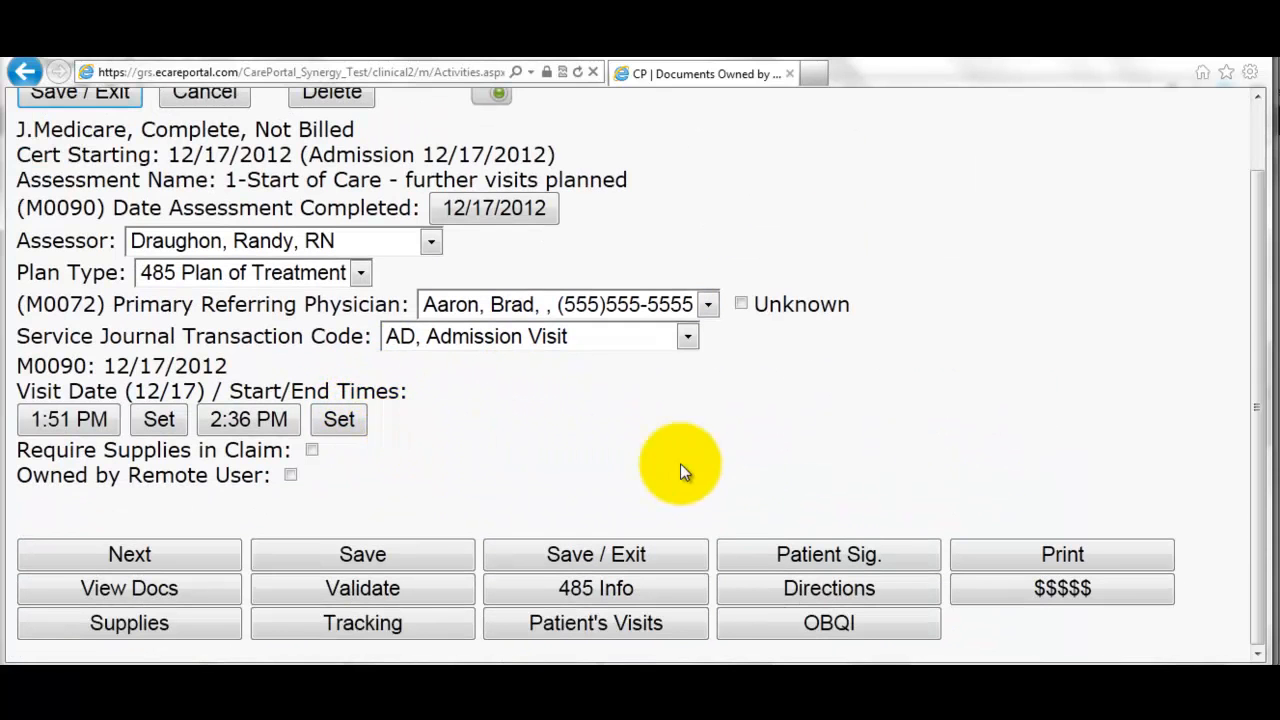
left_click(1006, 551)
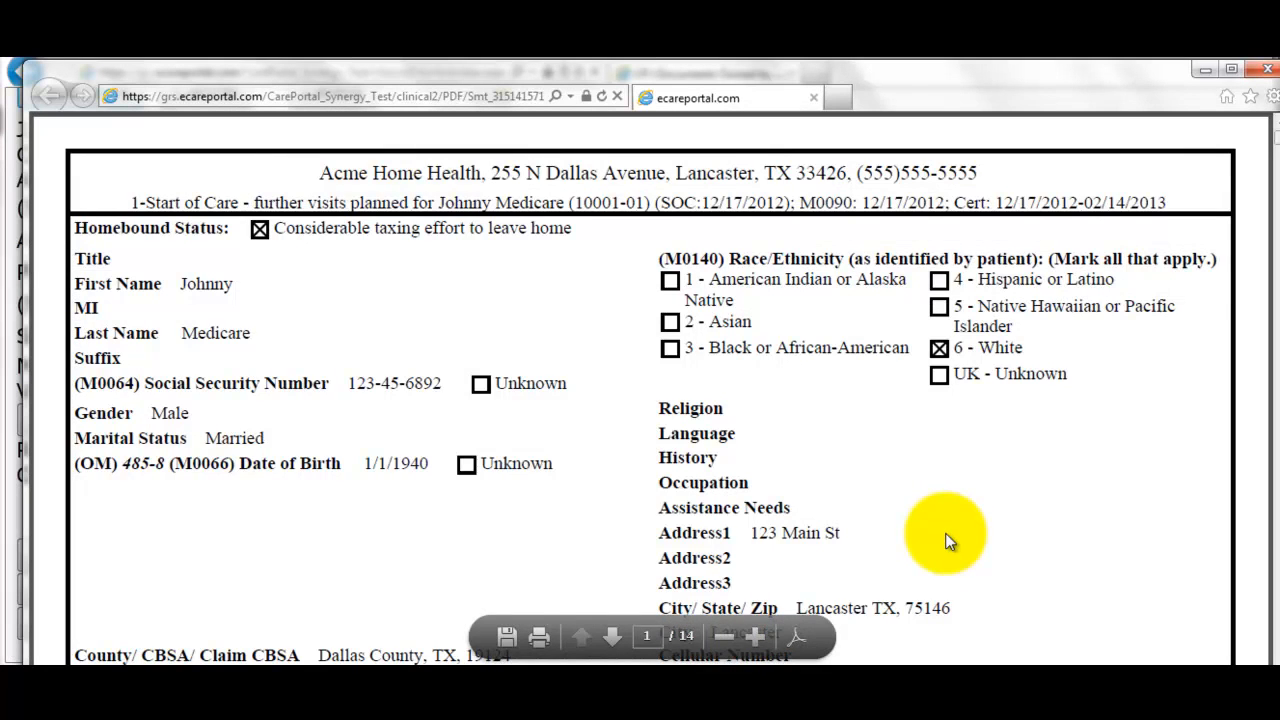
- Read through the start-of-care assessment PDF, then close it to return to the activity page
scroll(760, 441, "down", 6)
scroll(690, 447, "down", 7)
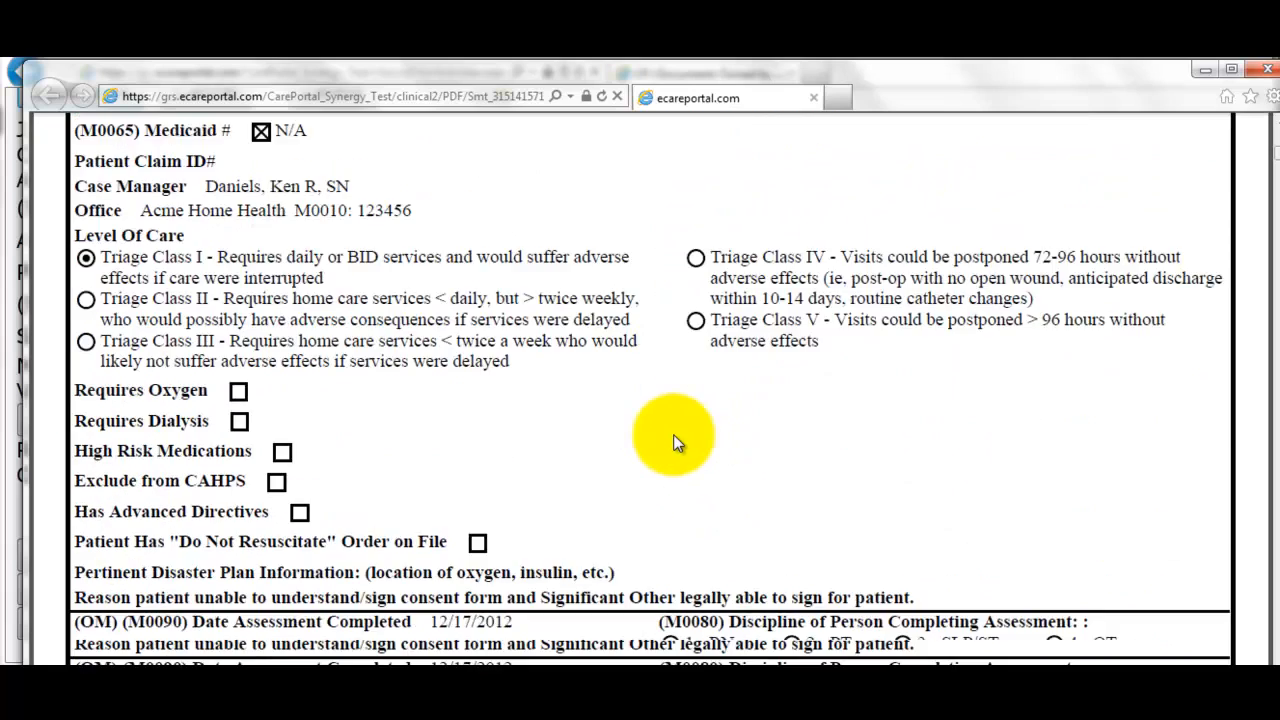
scroll(663, 434, "down", 10)
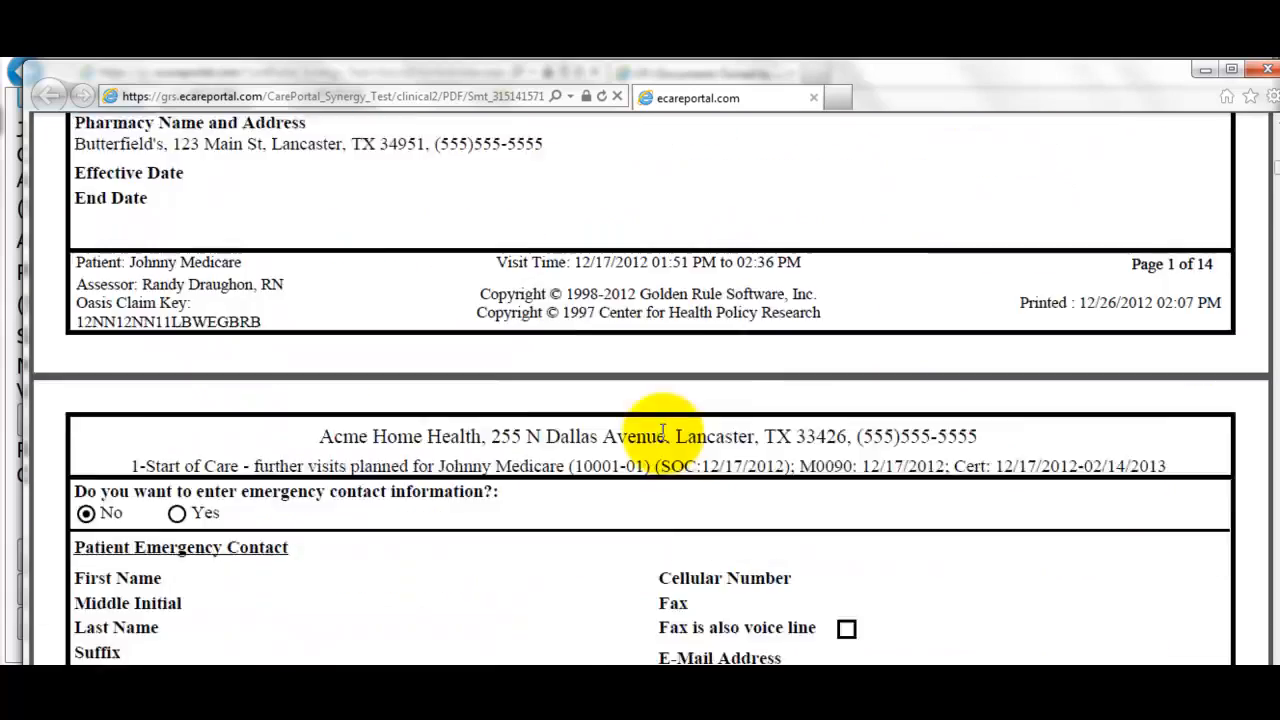
scroll(660, 431, "down", 12)
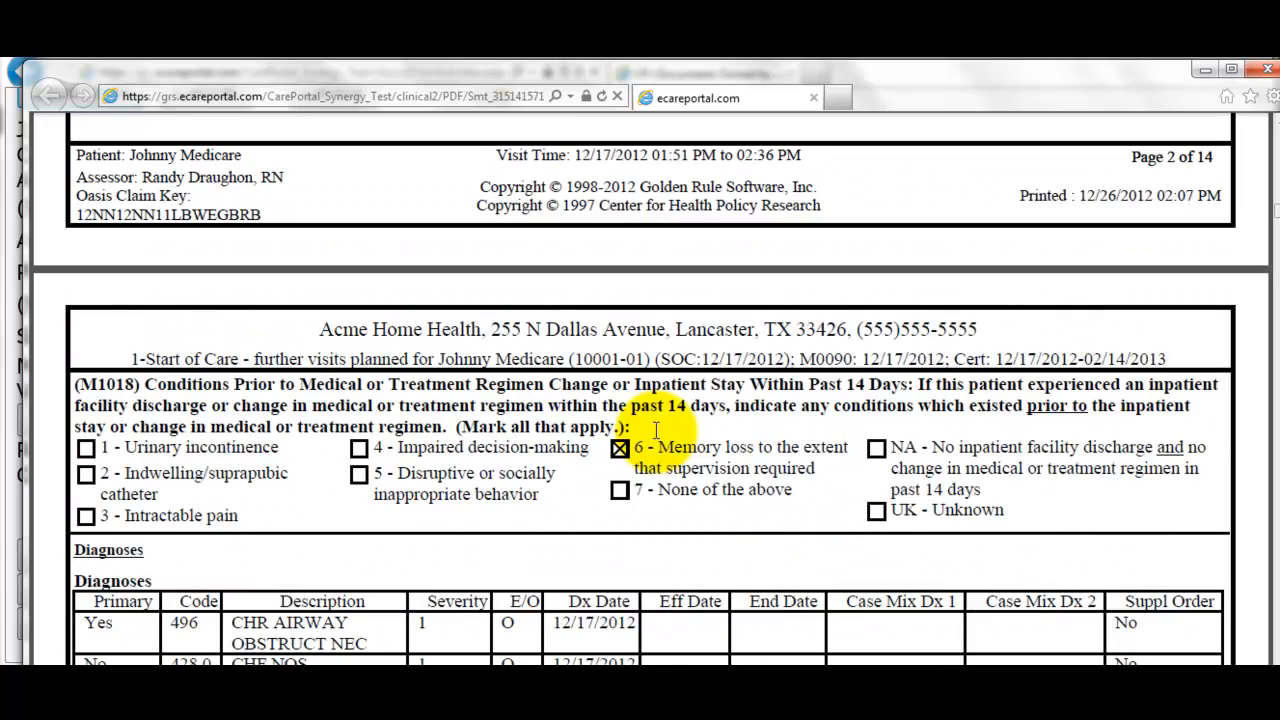
scroll(655, 430, "down", 5)
scroll(656, 431, "down", 3)
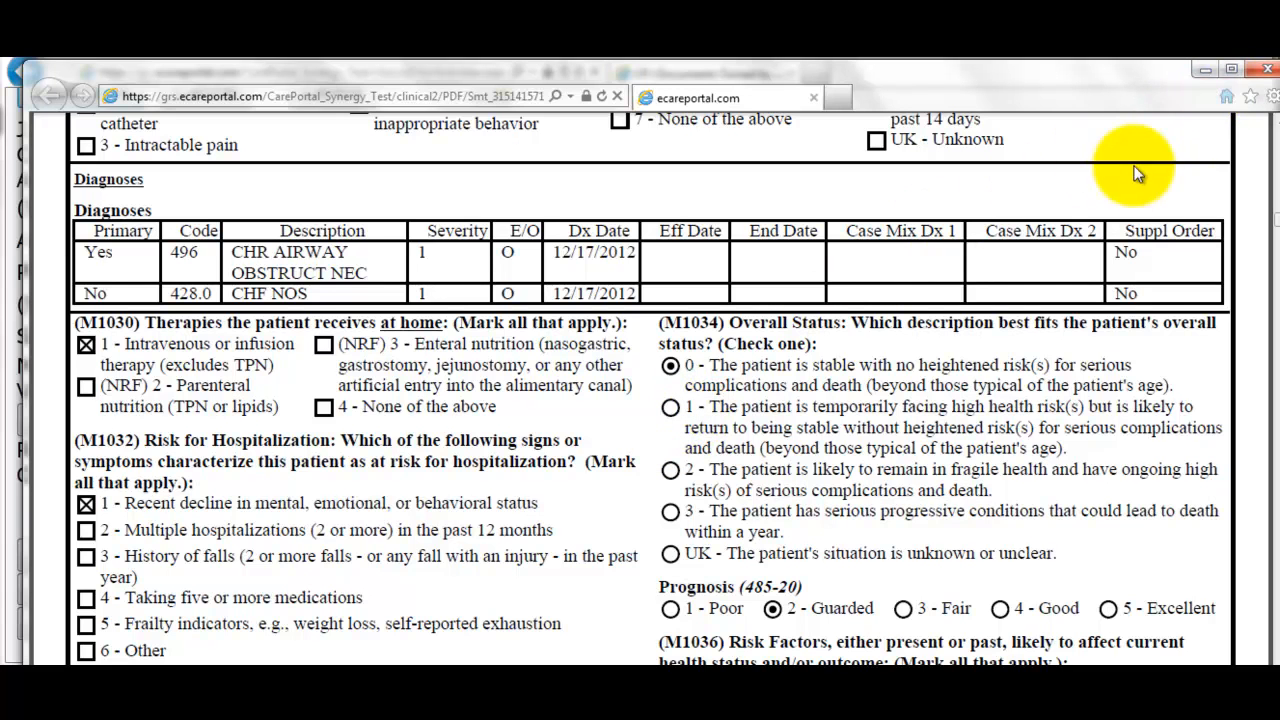
left_click(1266, 70)
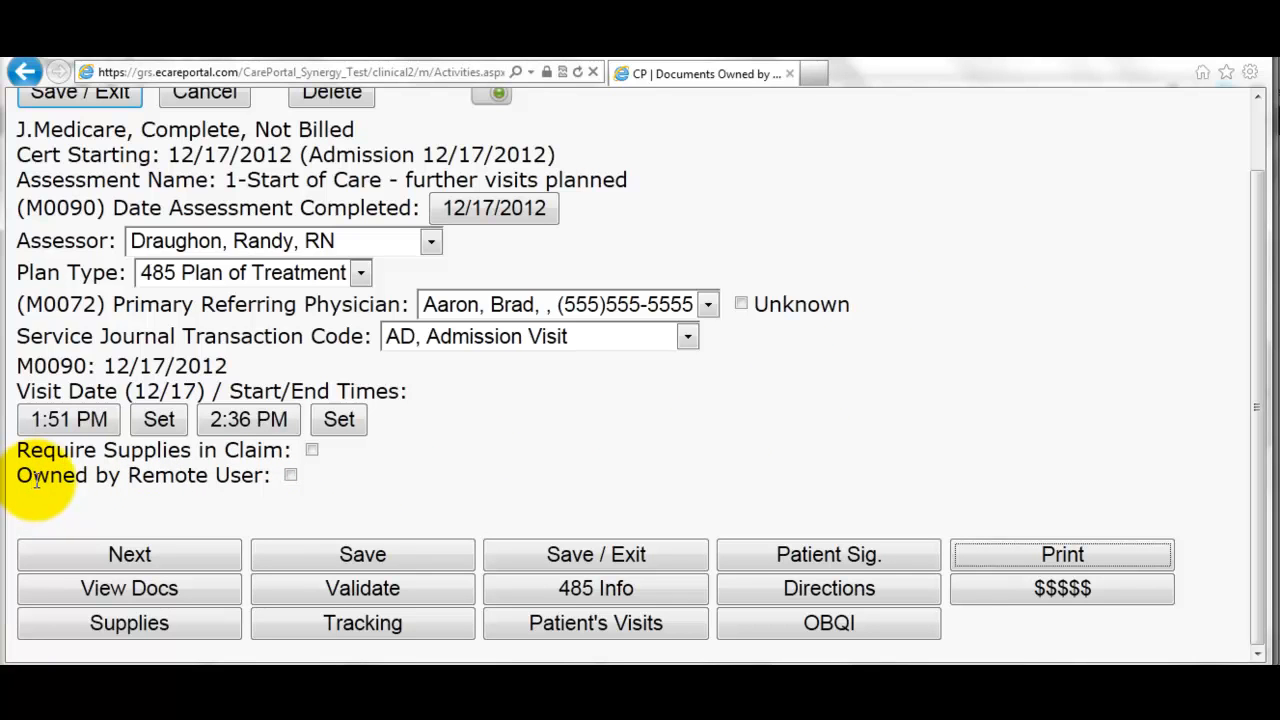
- Mark the assessment as Owned by Remote User and enable its hotlist message fields
left_click(290, 475)
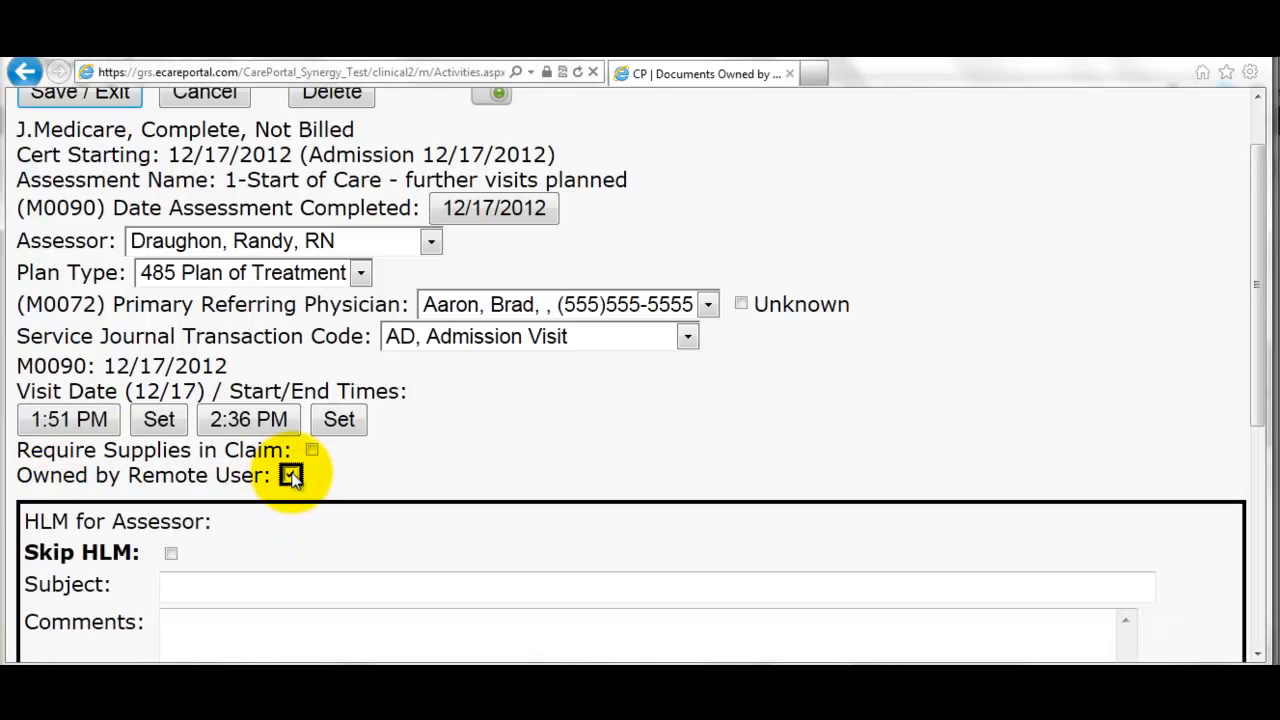
scroll(240, 498, "down", 2)
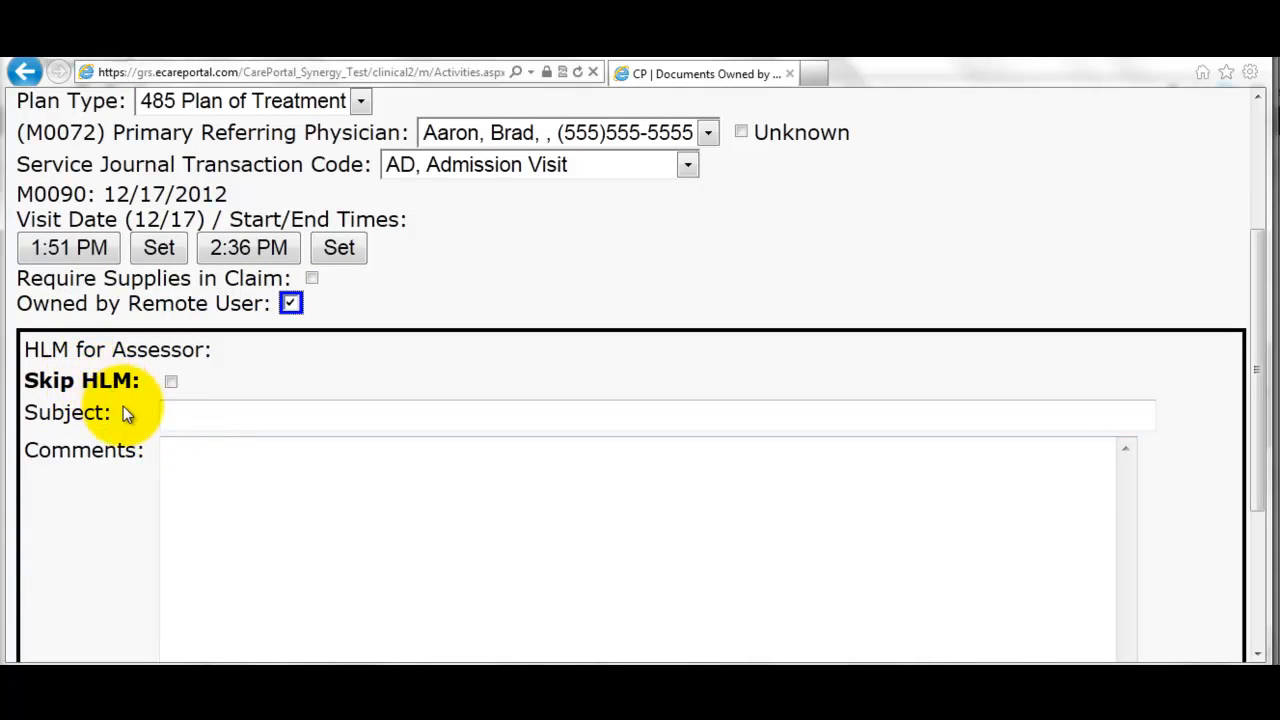
left_click(171, 388)
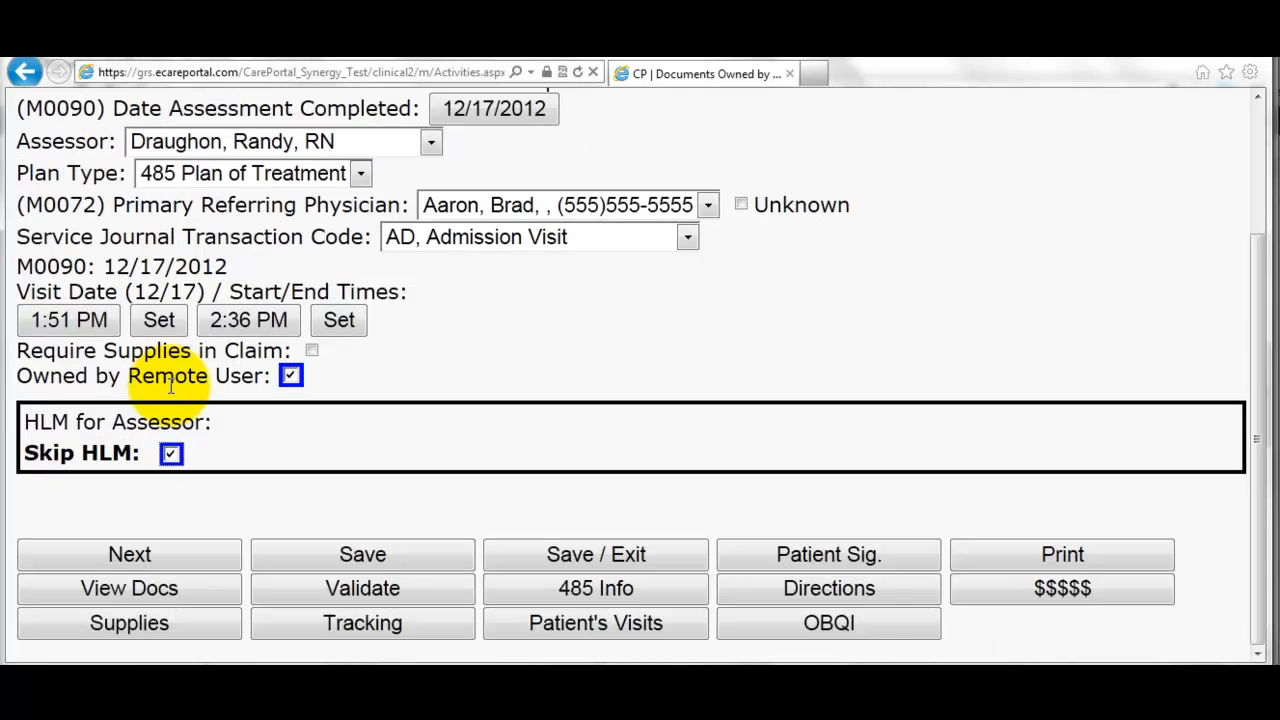
left_click(171, 455)
- Send an urgent 'Missing medications' note: 'Please complete the medications and sign/submit', then Save / Exit
left_click(182, 487)
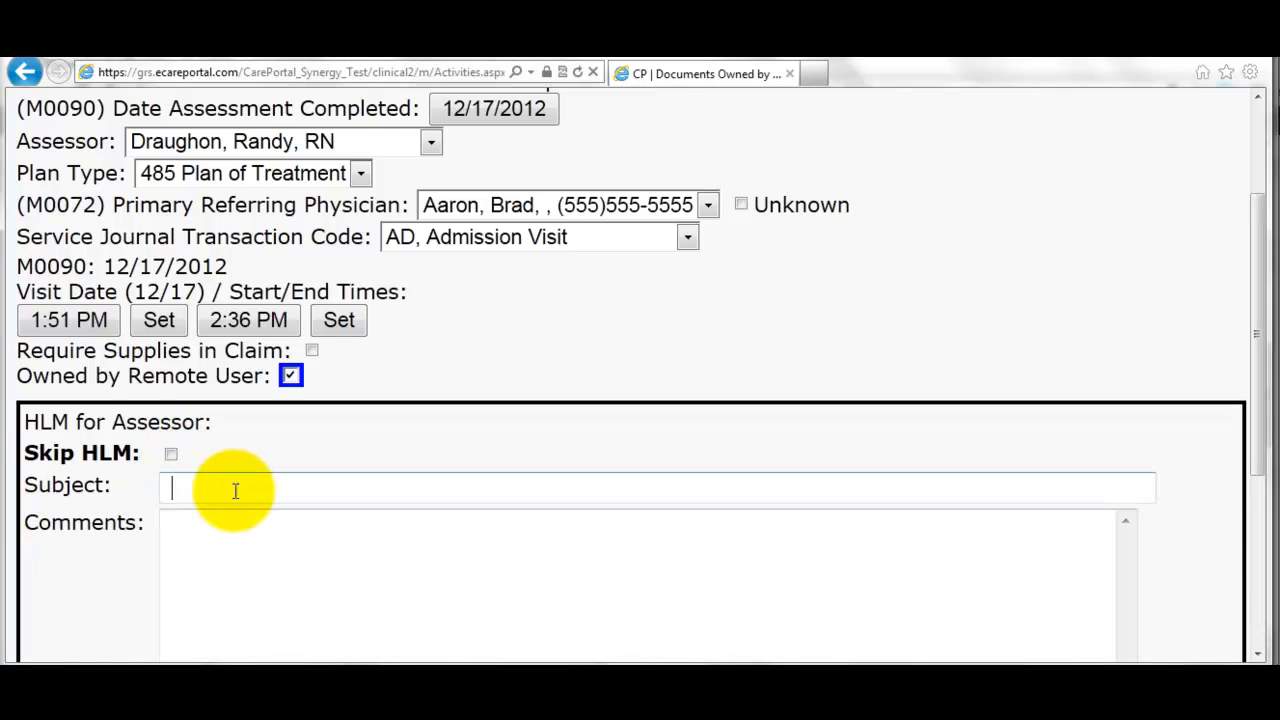
type("Missi")
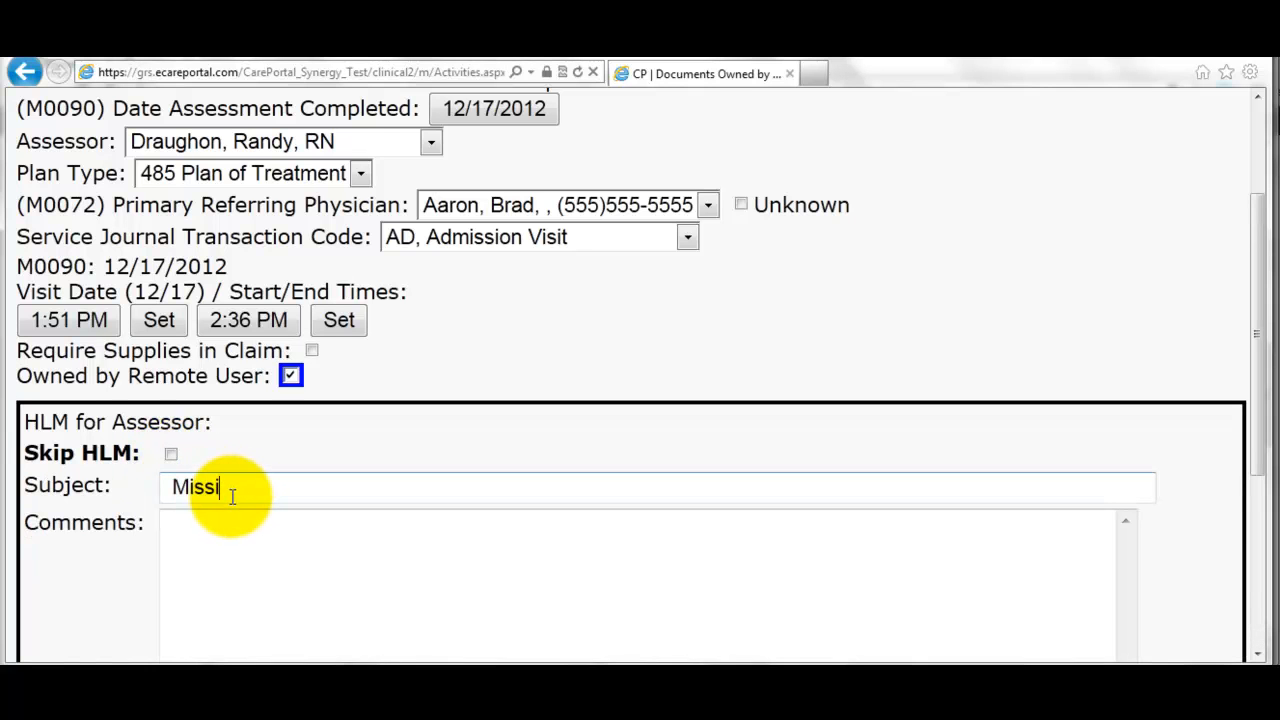
type("ng medications")
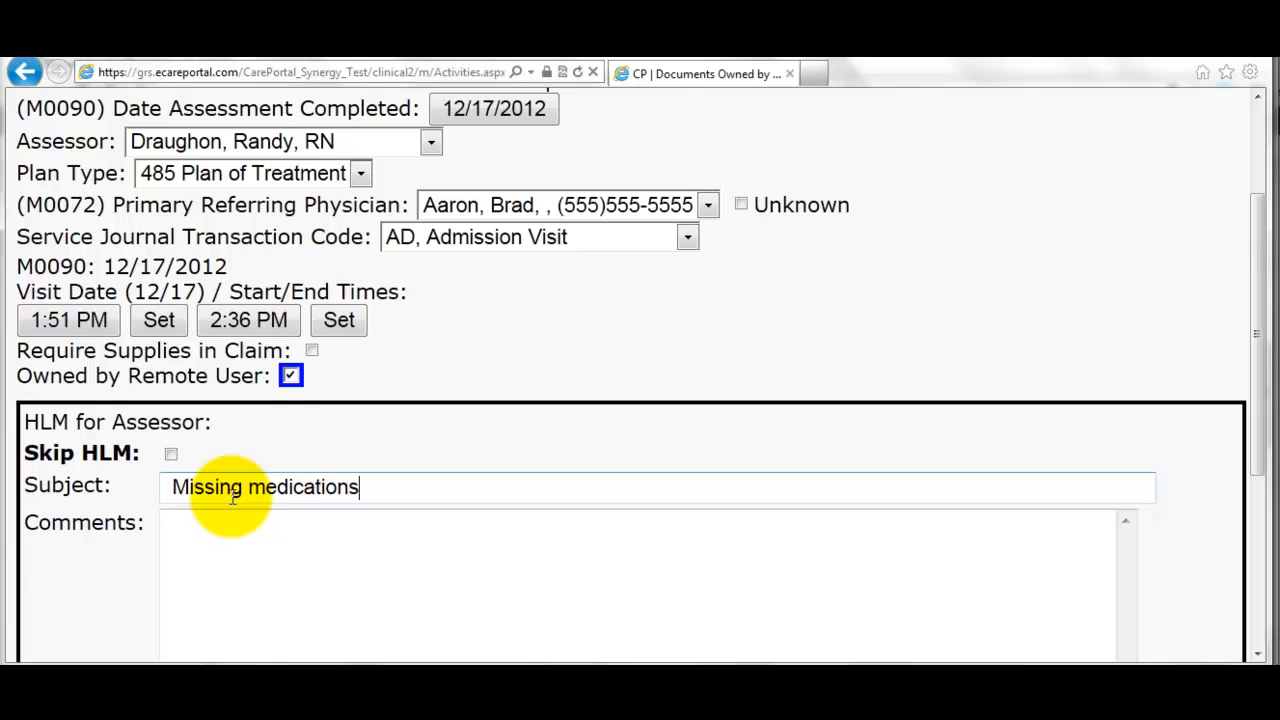
key("Tab")
type("Please compu")
key("BackSpace")
key("BackSpace")
type("ple")
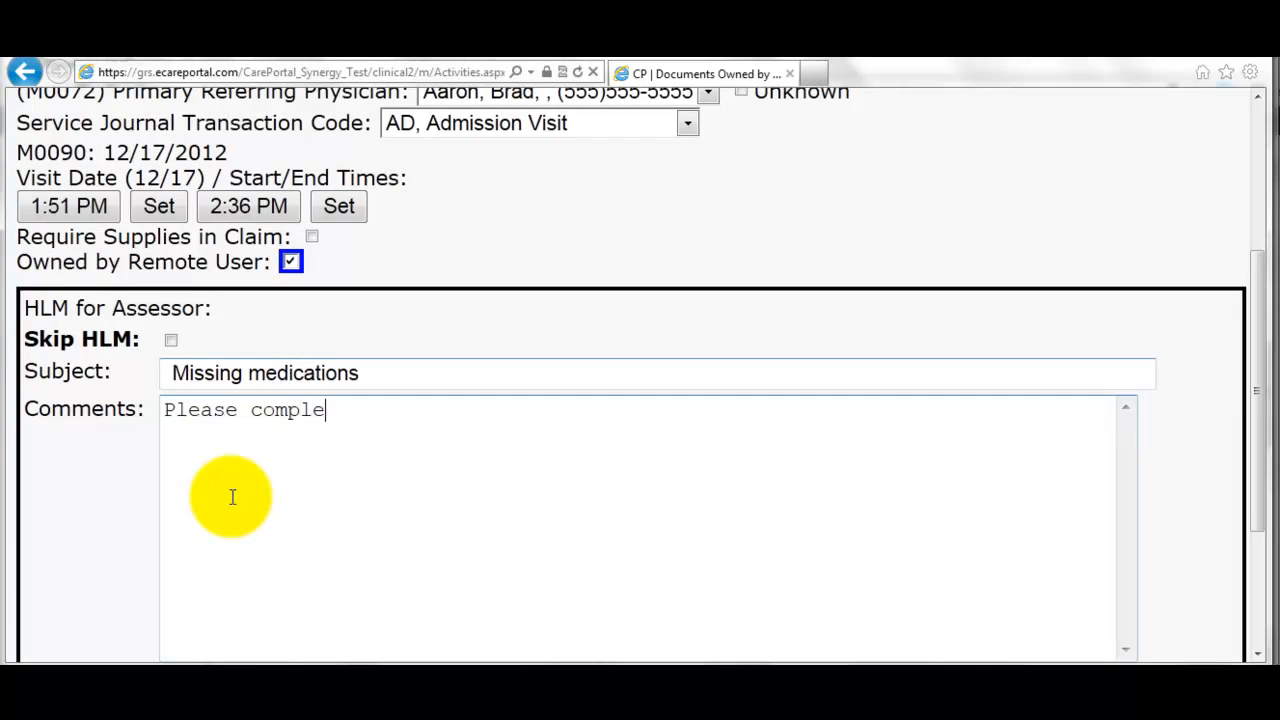
type("te the medications")
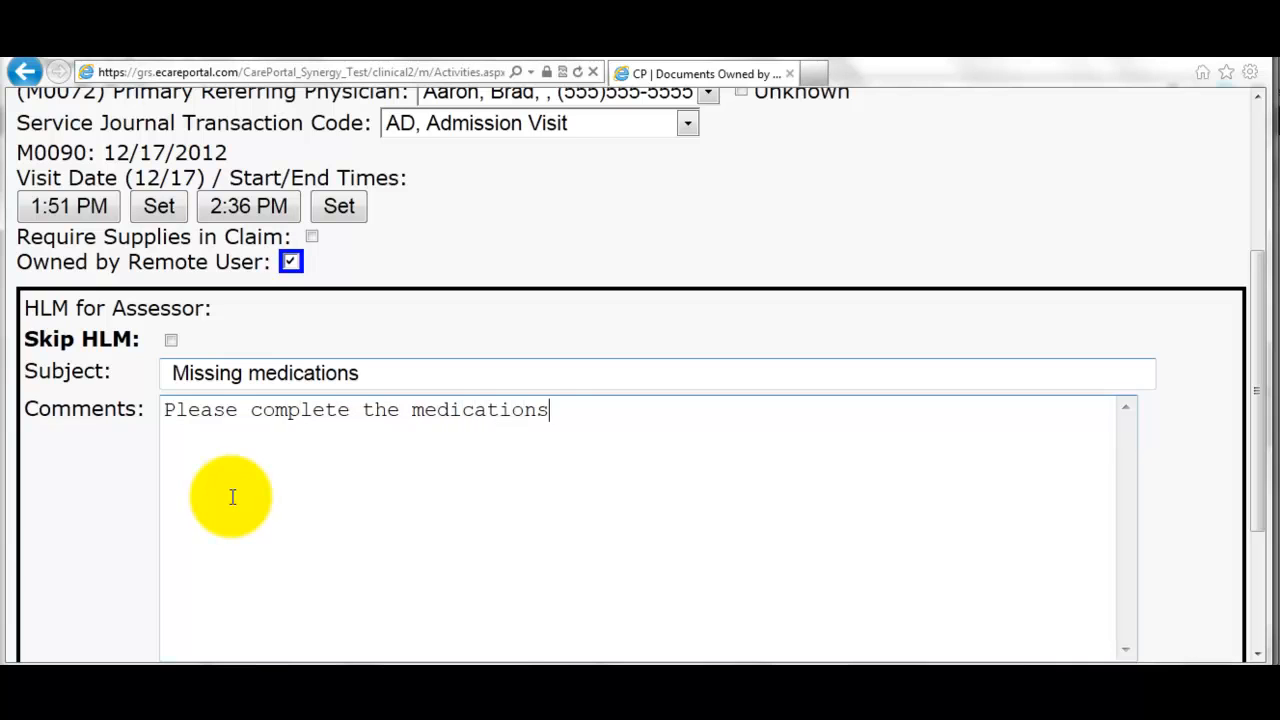
type(" and sign/submit.")
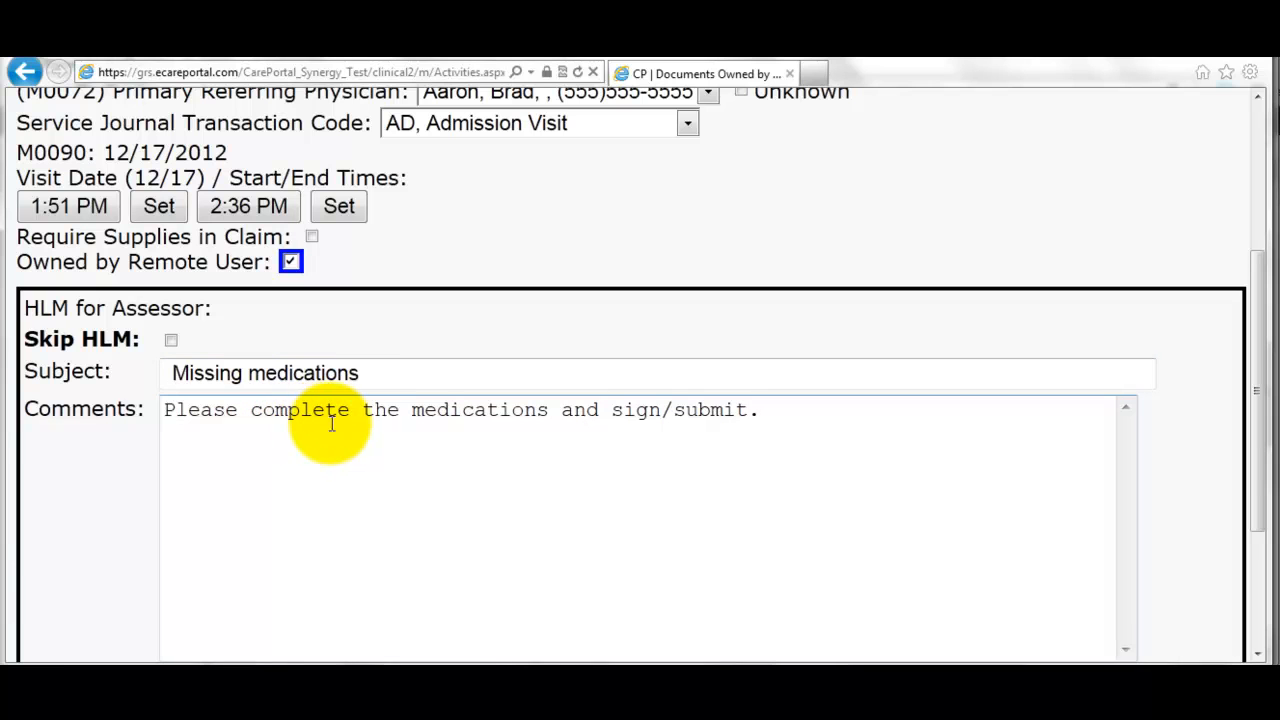
scroll(330, 430, "down", 3)
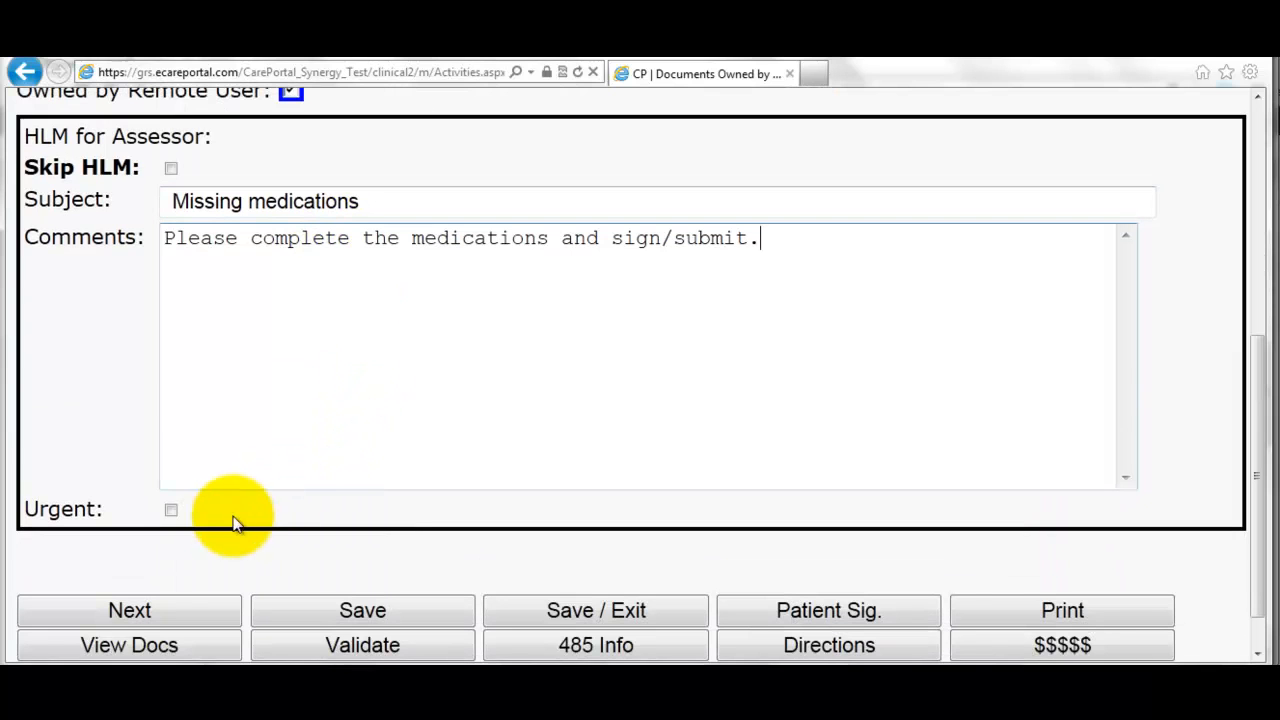
left_click(171, 511)
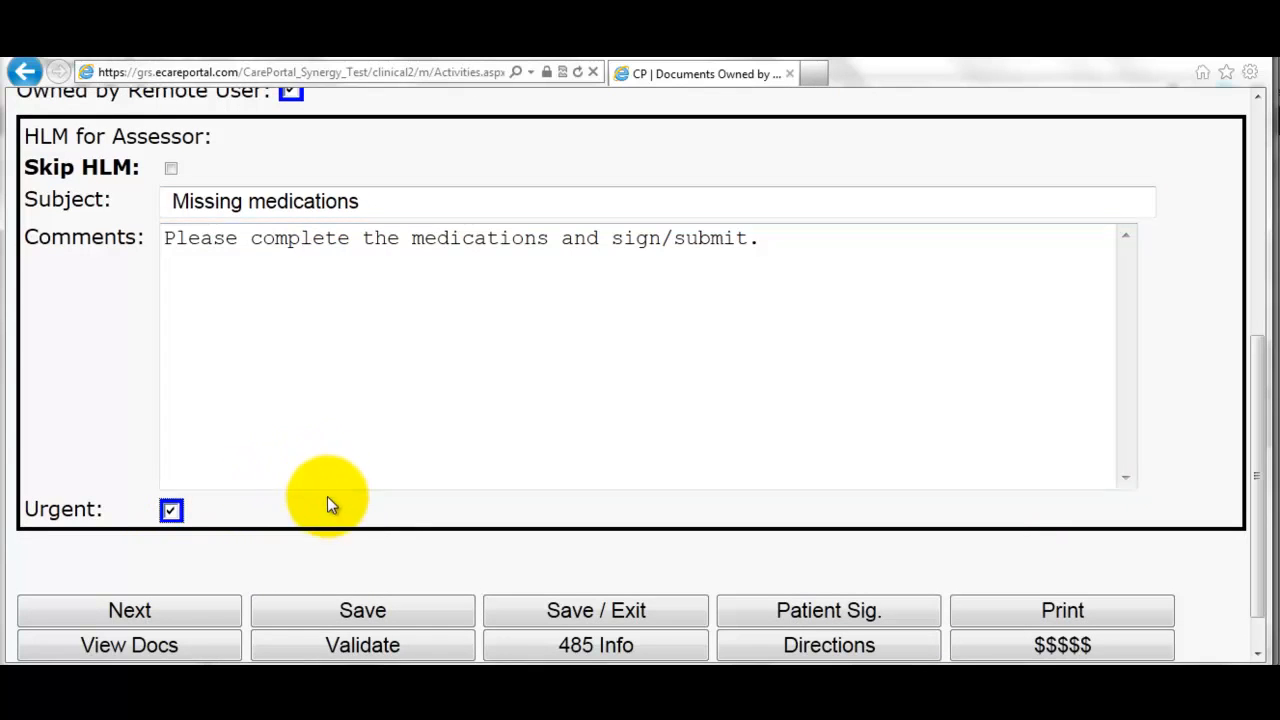
left_click(584, 608)
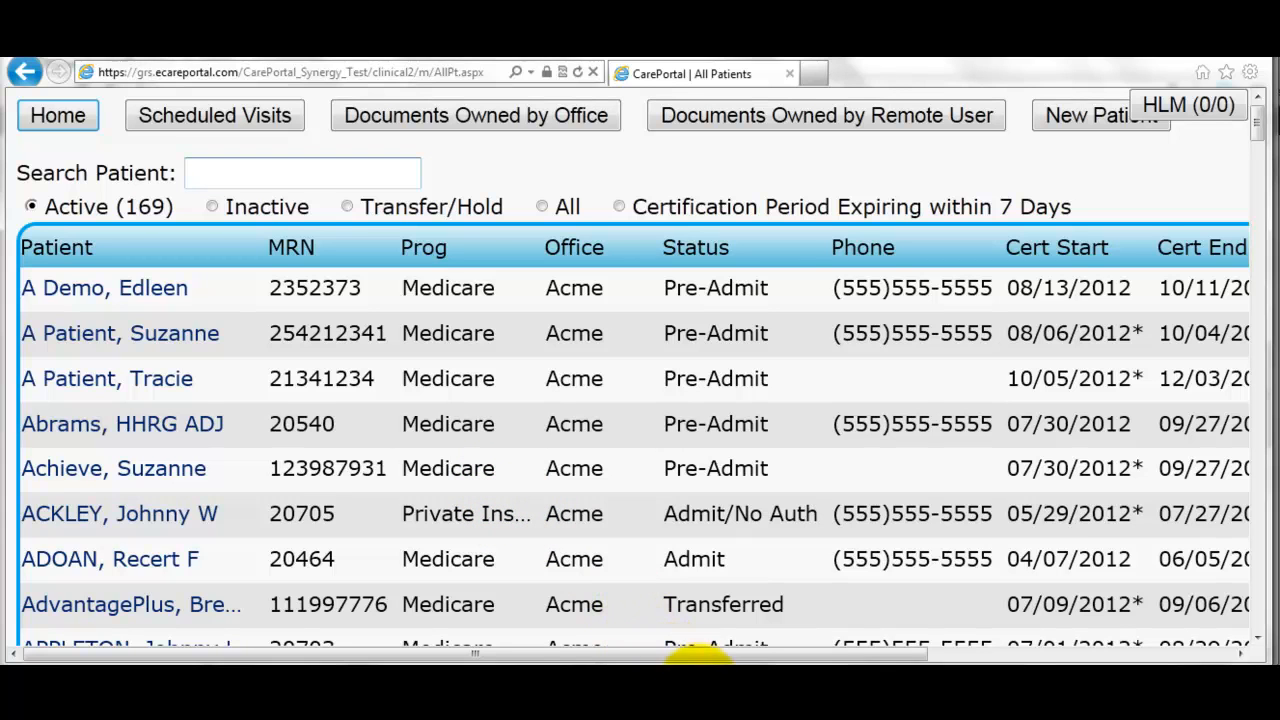
- Switch to the nurse's CP | Submitted Documents browser window
left_click(765, 712)
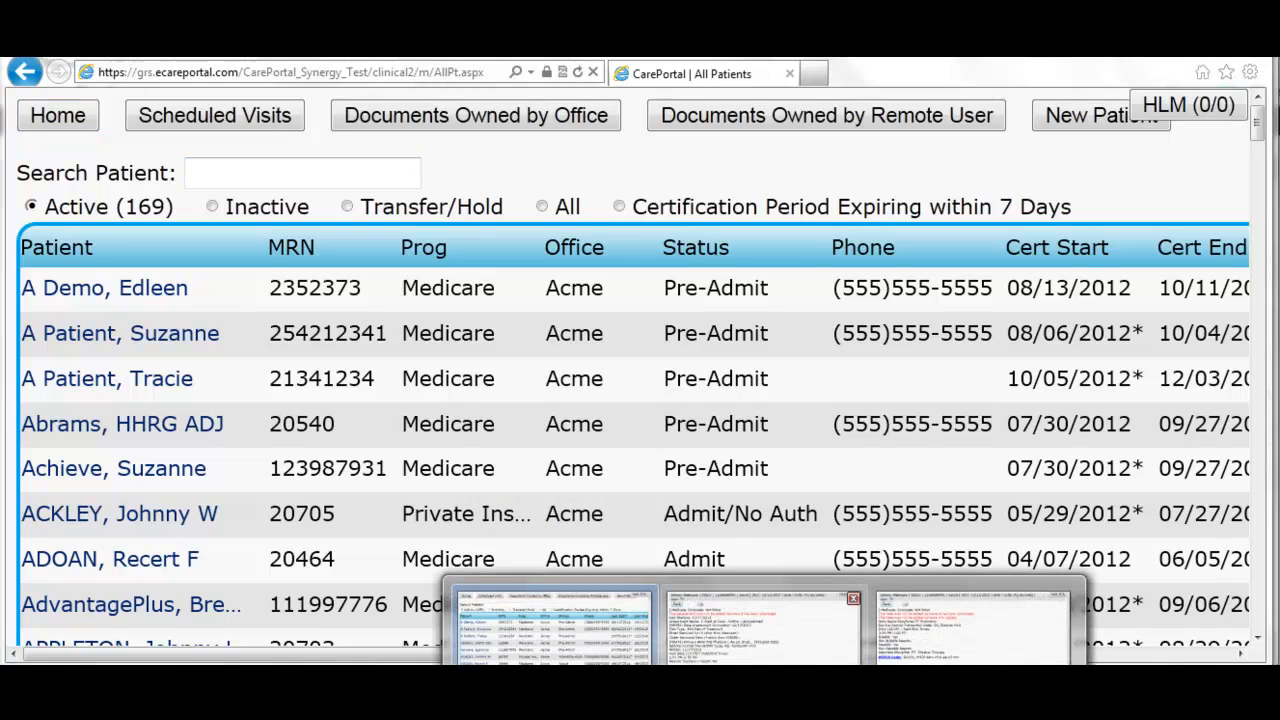
left_click(762, 628)
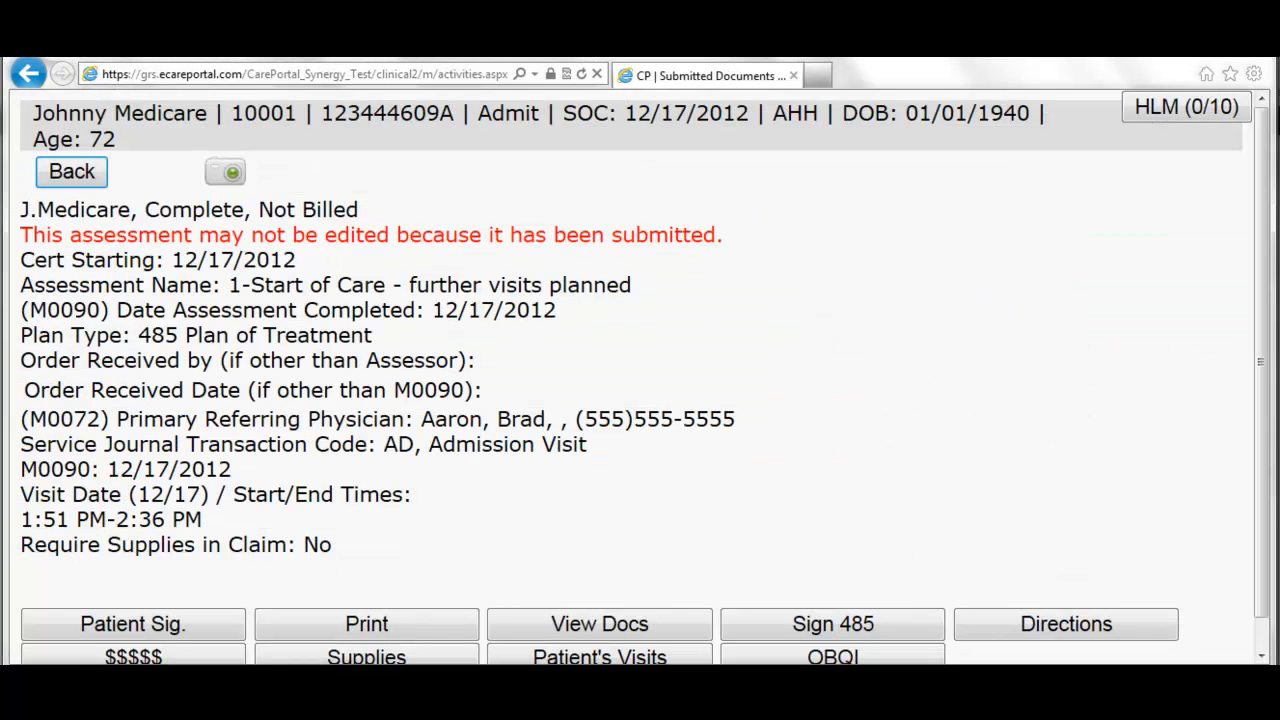
- Go back to the nurse's Main page and close the urgent 'Missing medications' message
left_click(78, 183)
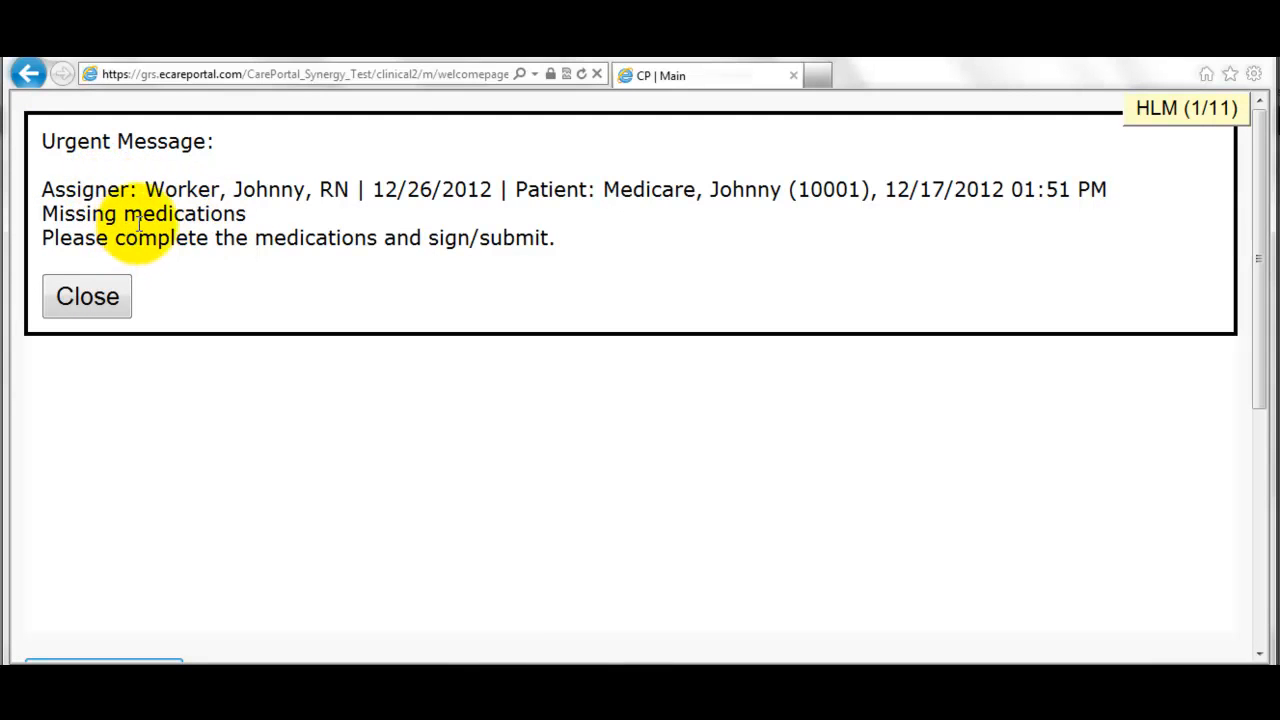
left_click(113, 300)
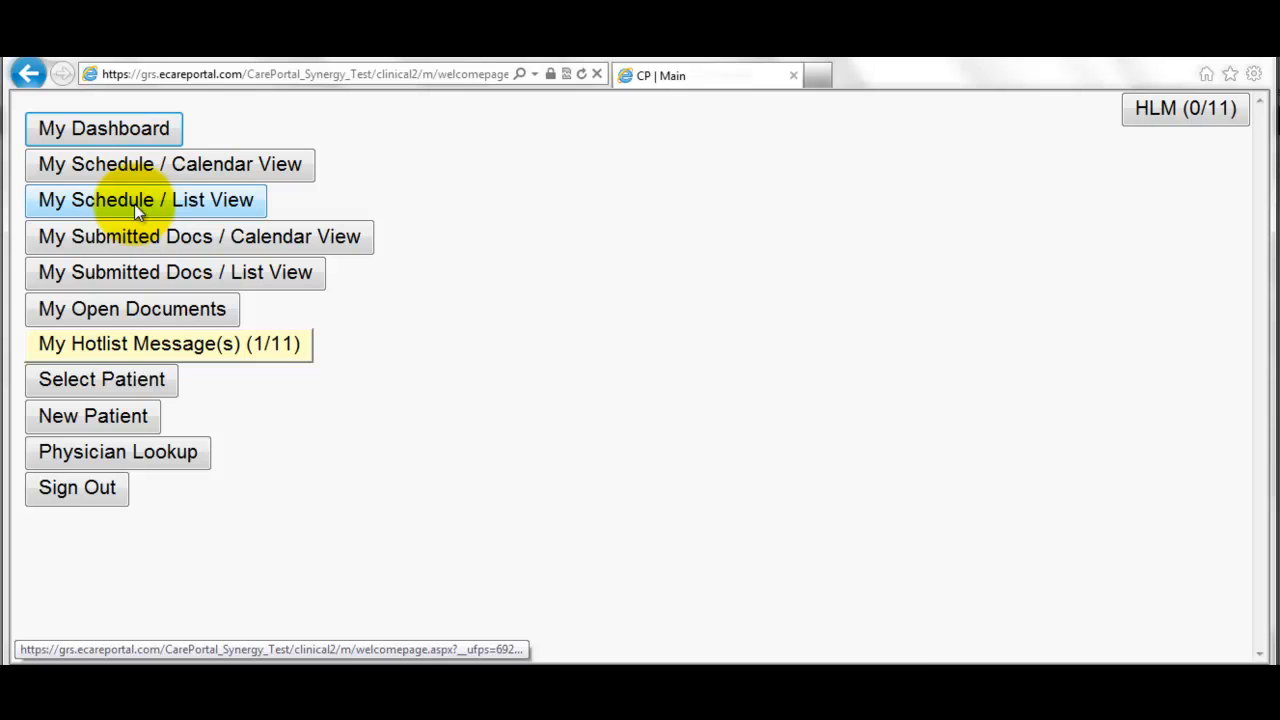
- Open the 12/17 Start of Care assessment from My Open Documents and view its 485 medications
left_click(83, 311)
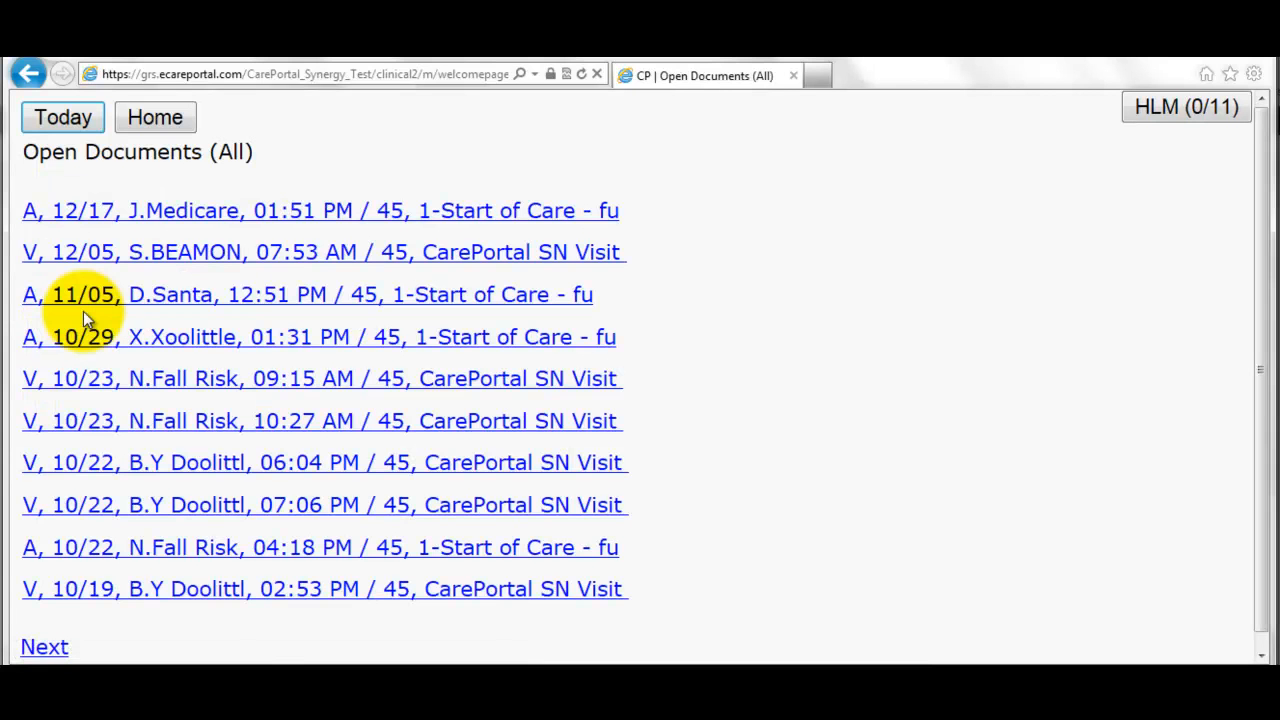
left_click(152, 218)
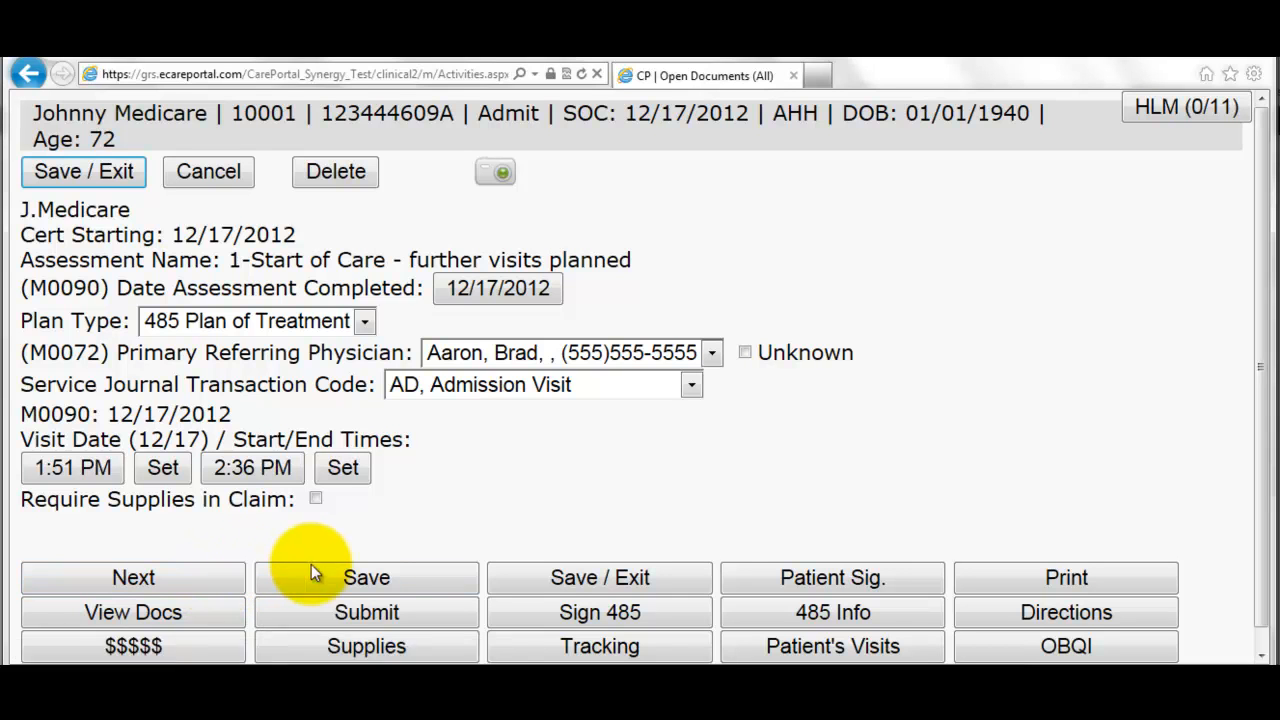
left_click(823, 614)
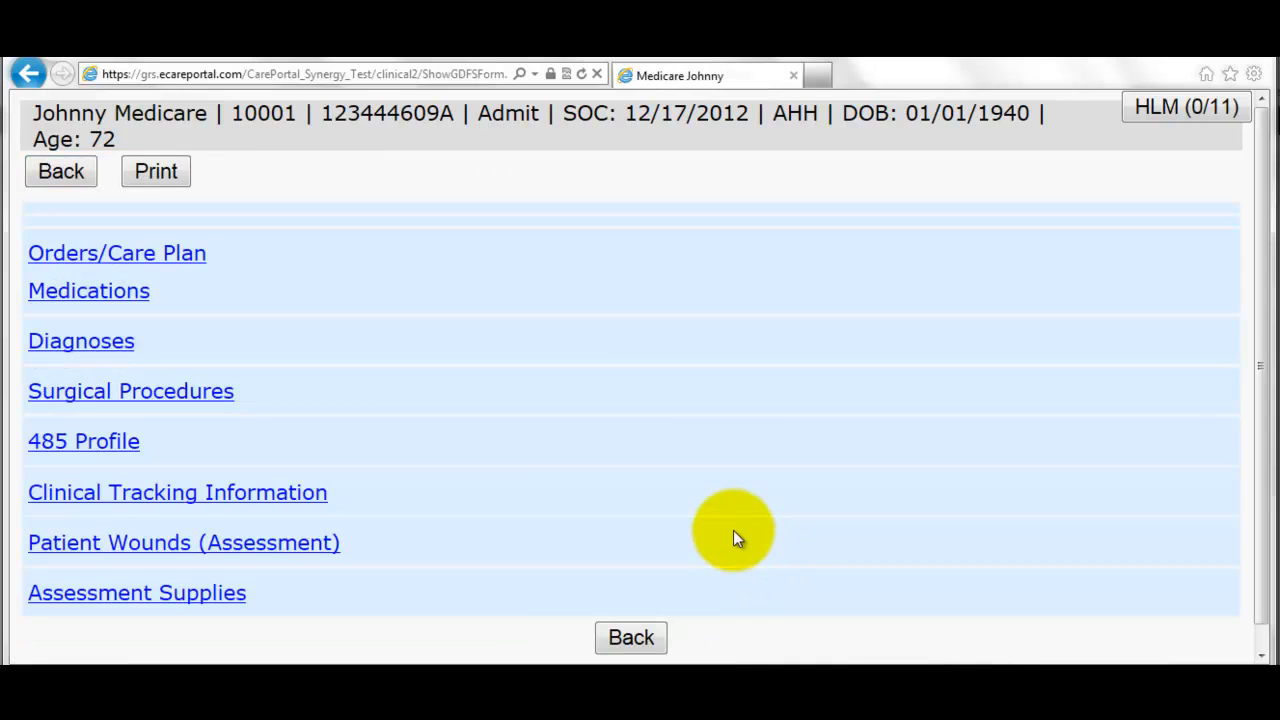
left_click(101, 292)
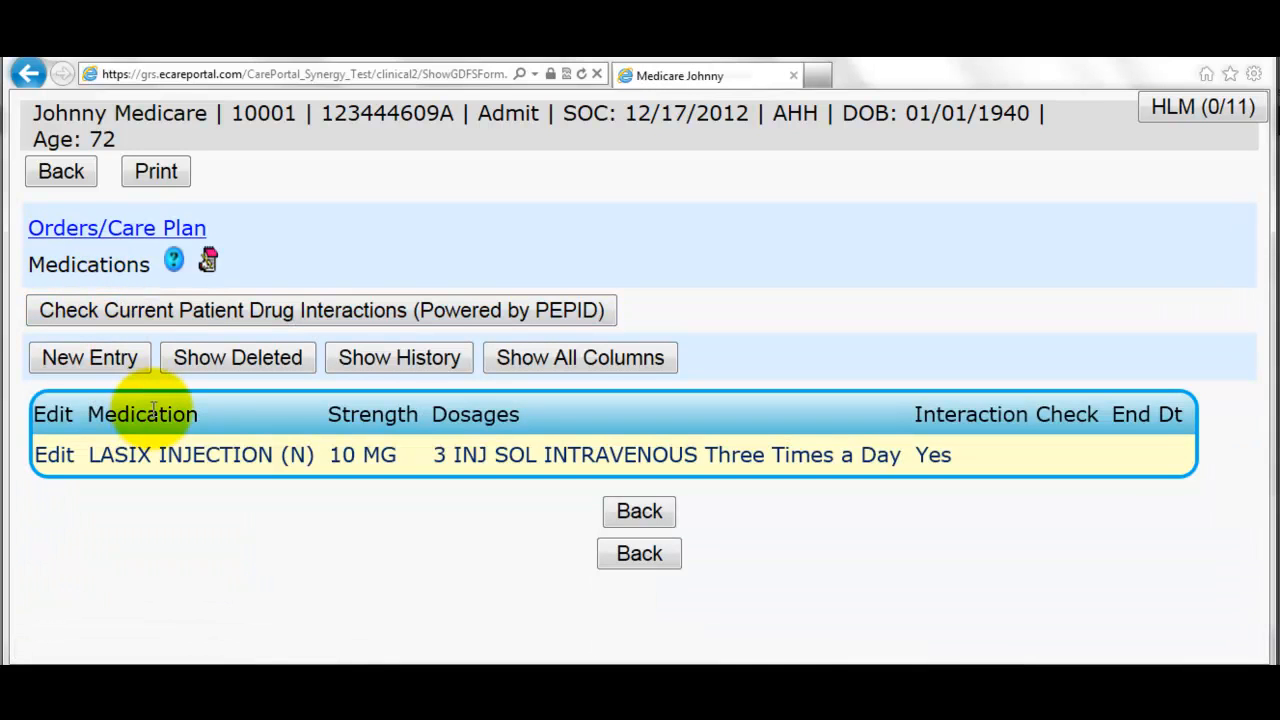
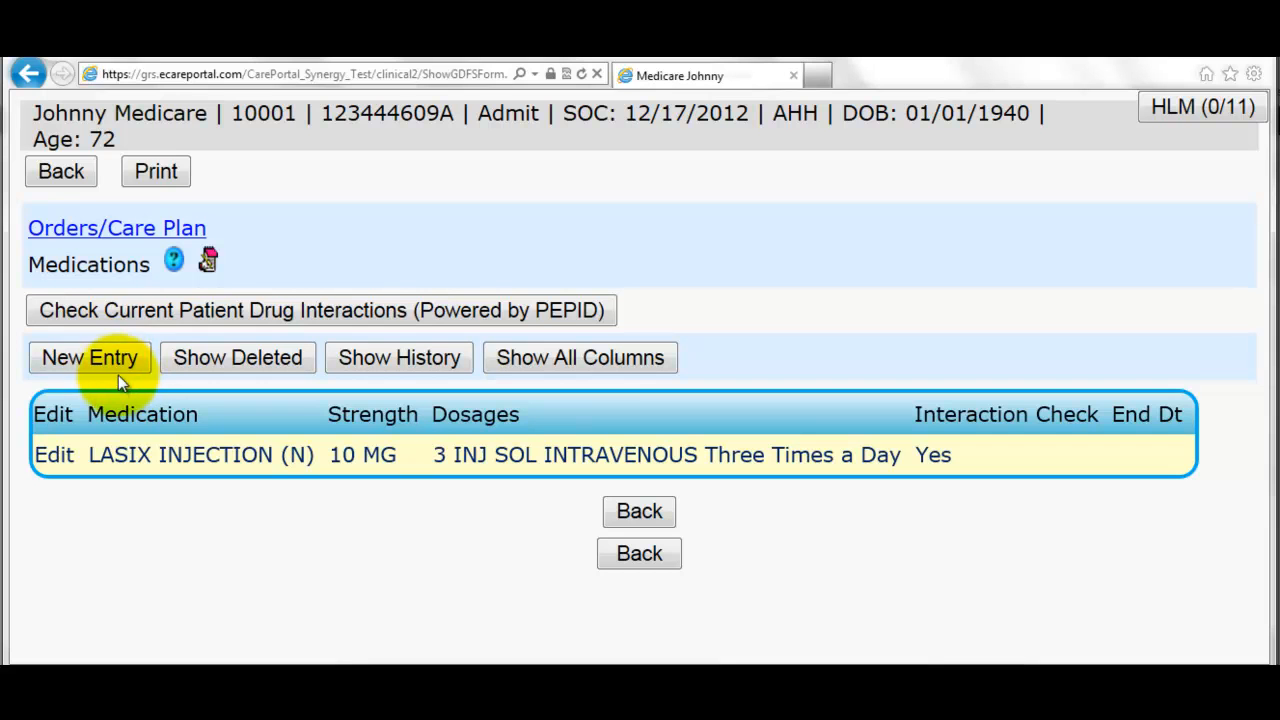
- Add a new medication entry for Phenergan Suppository 25MG
left_click(115, 366)
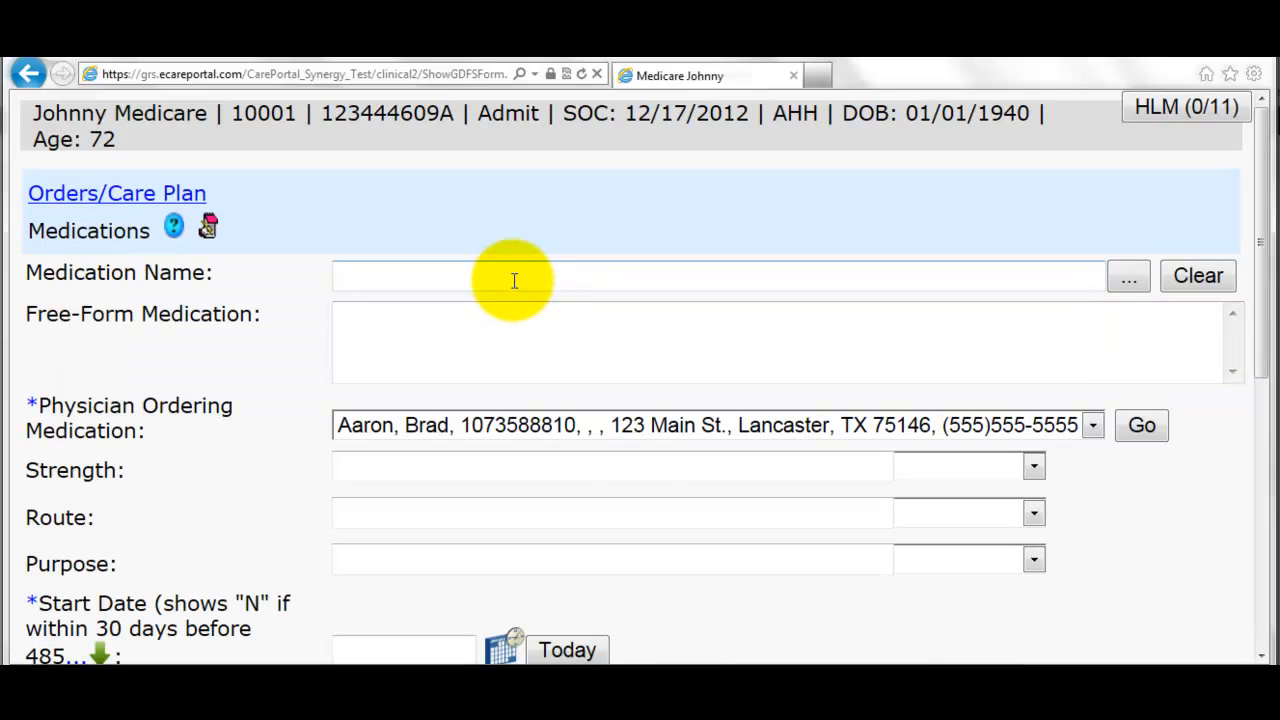
type("phergan su")
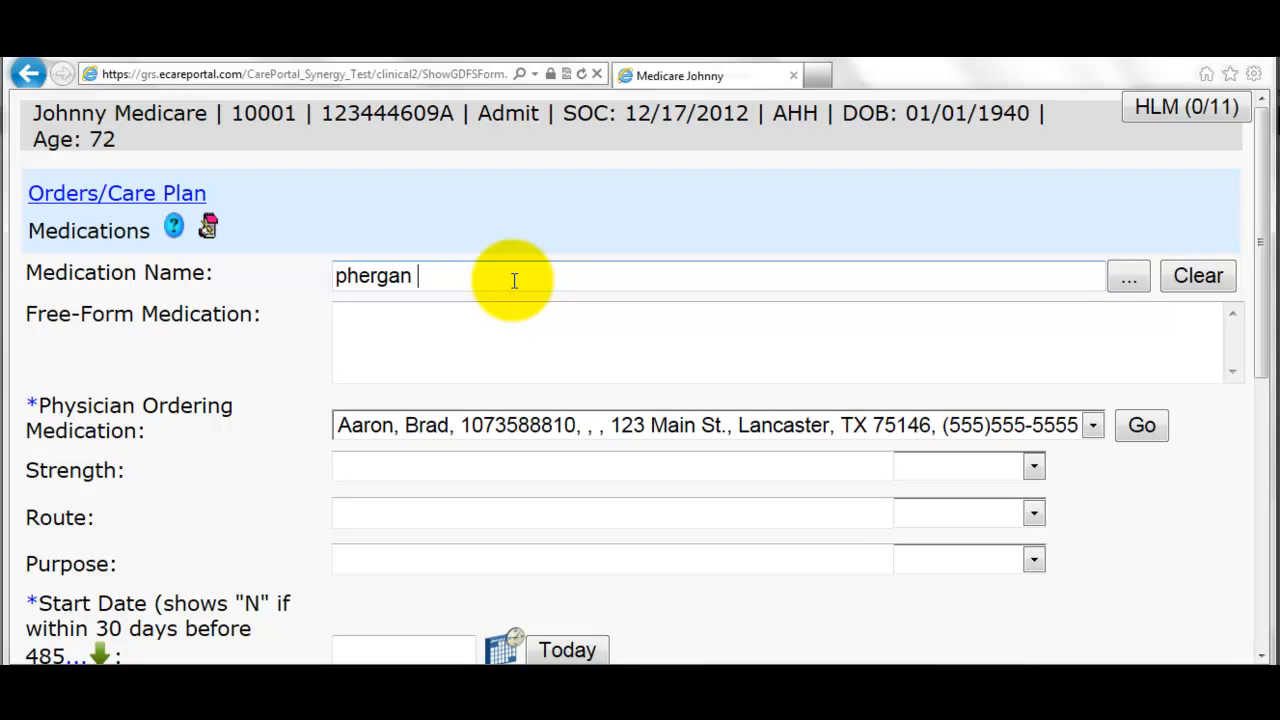
key("BackSpace")
key("BackSpace")
key("BackSpace")
key("BackSpace")
key("BackSpace")
key("BackSpace")
key("BackSpace")
type("nerg")
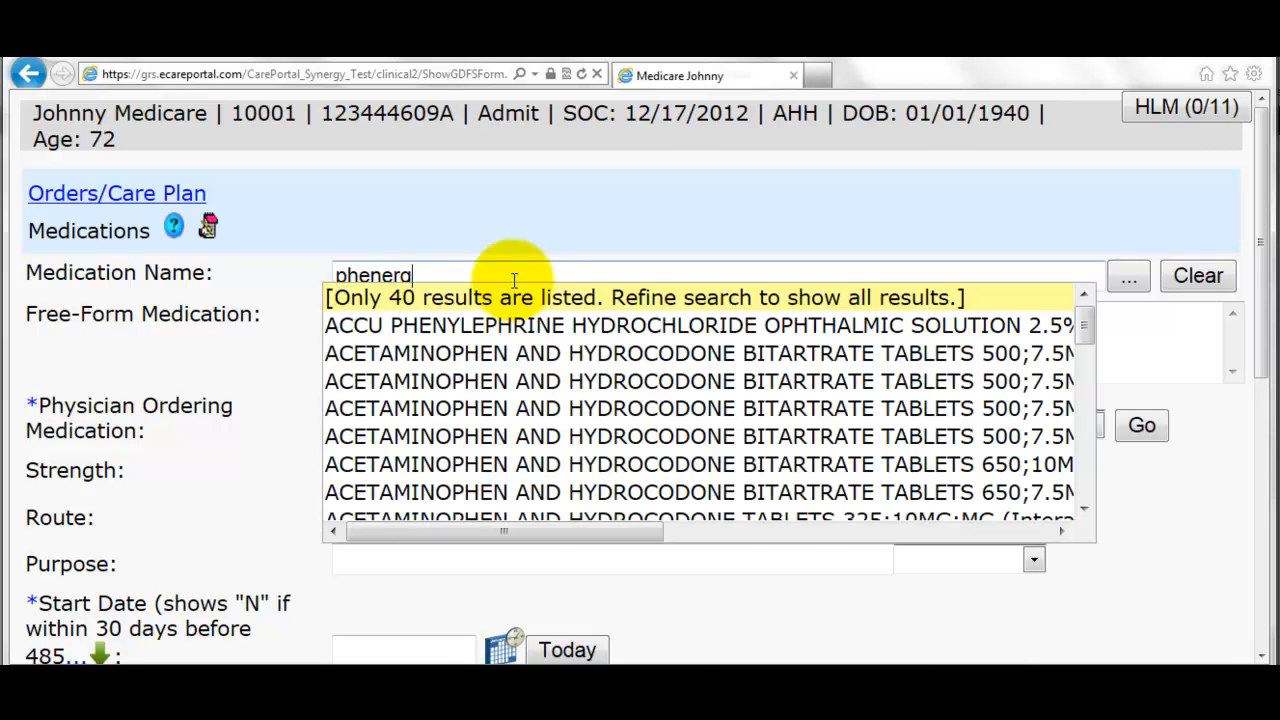
type("an su")
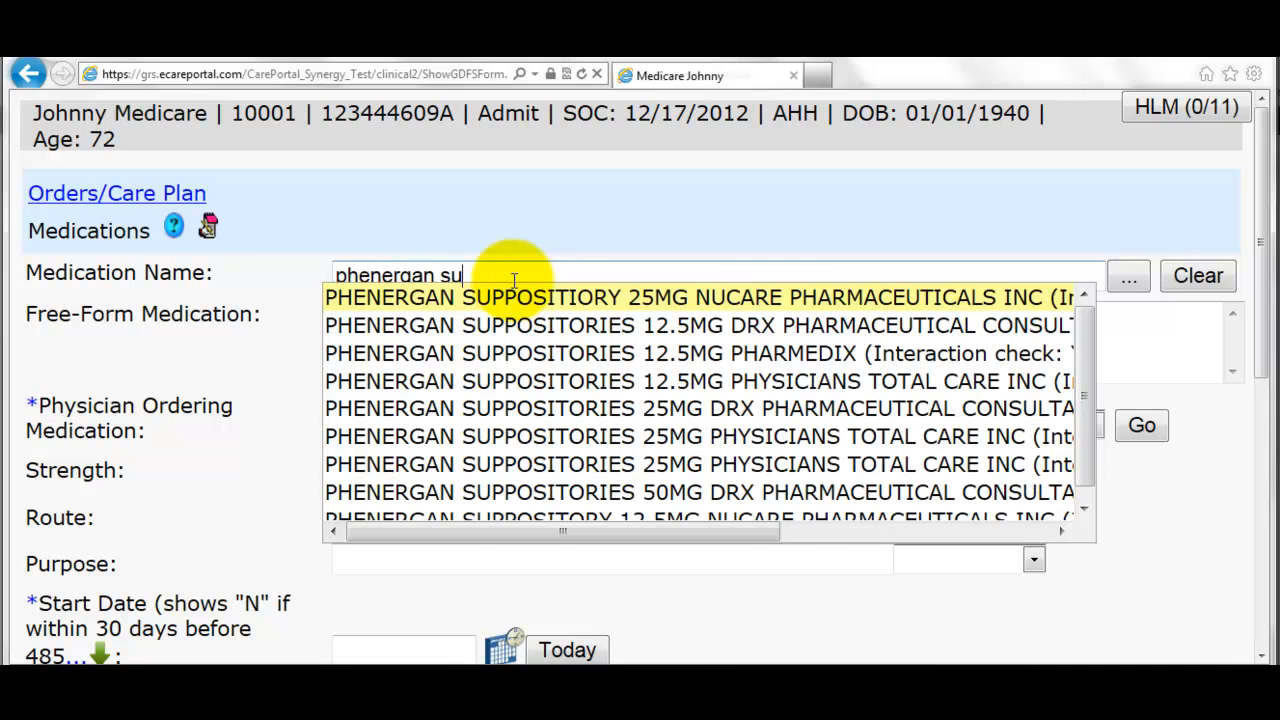
key("Return")
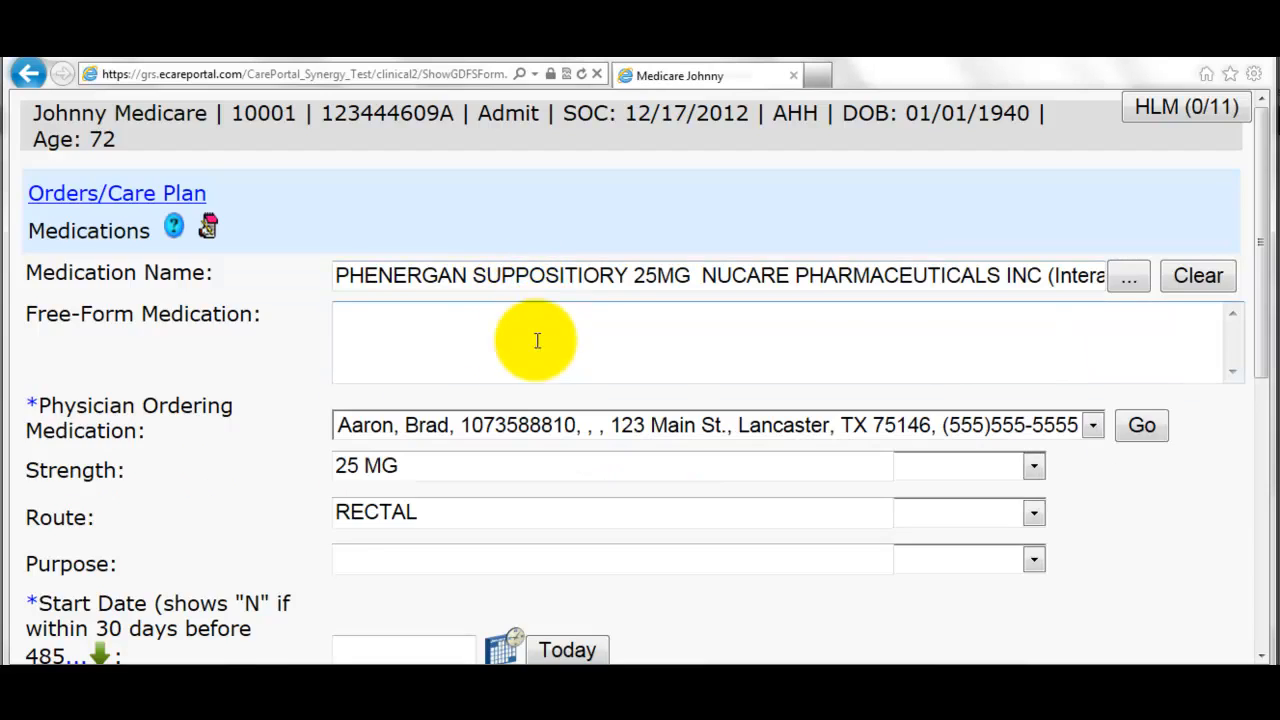
- Set start date 12/05/2012, quantity 3, frequency Weekly, and save the Phenergan entry
scroll(486, 386, "down", 3)
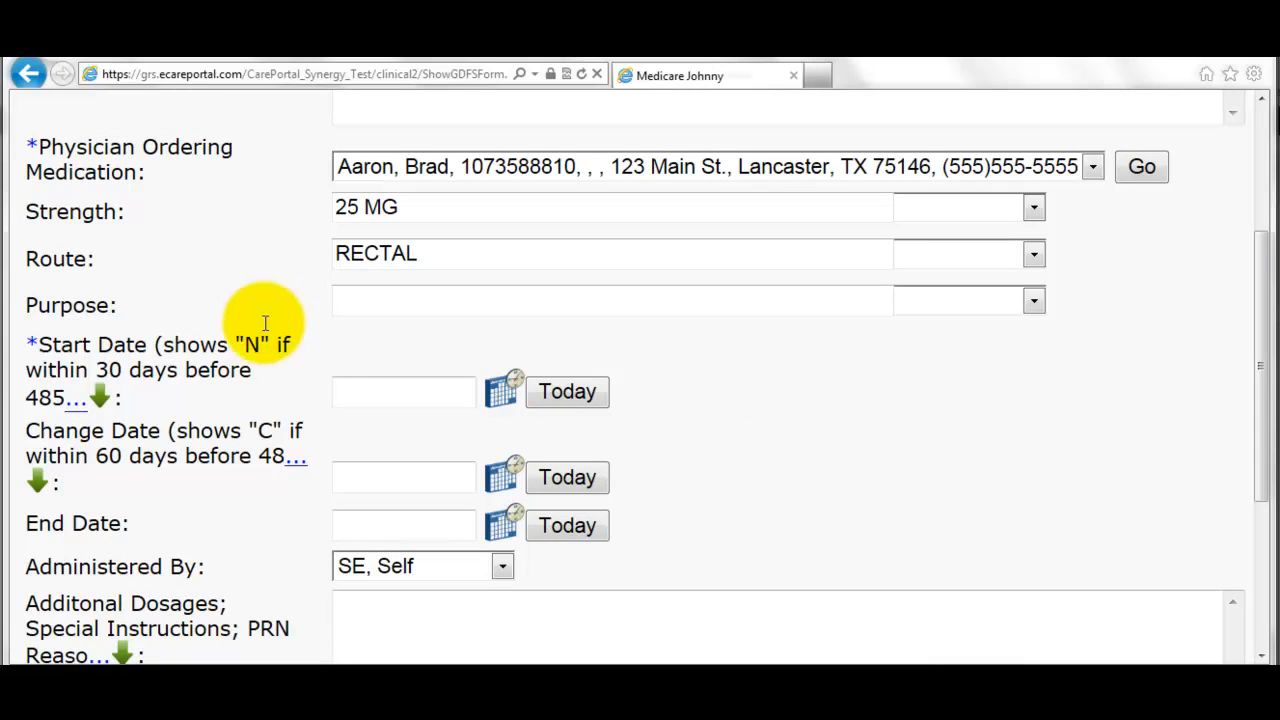
left_click(493, 391)
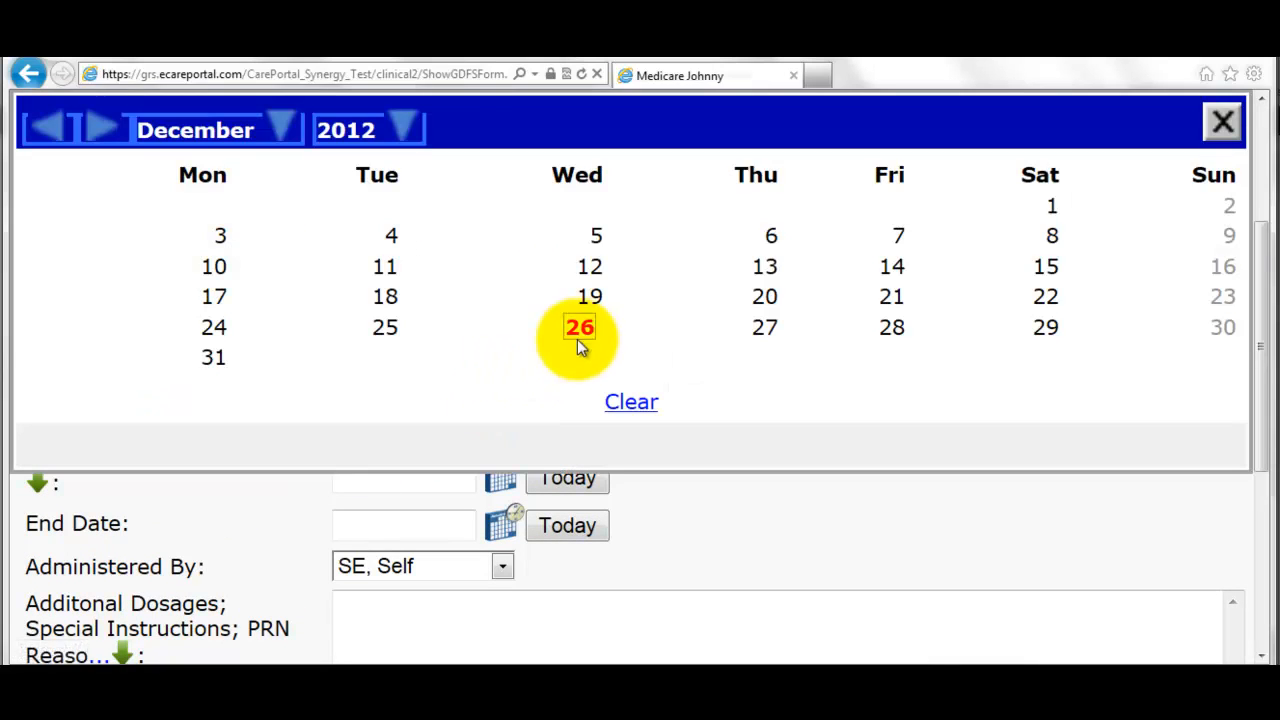
left_click(586, 240)
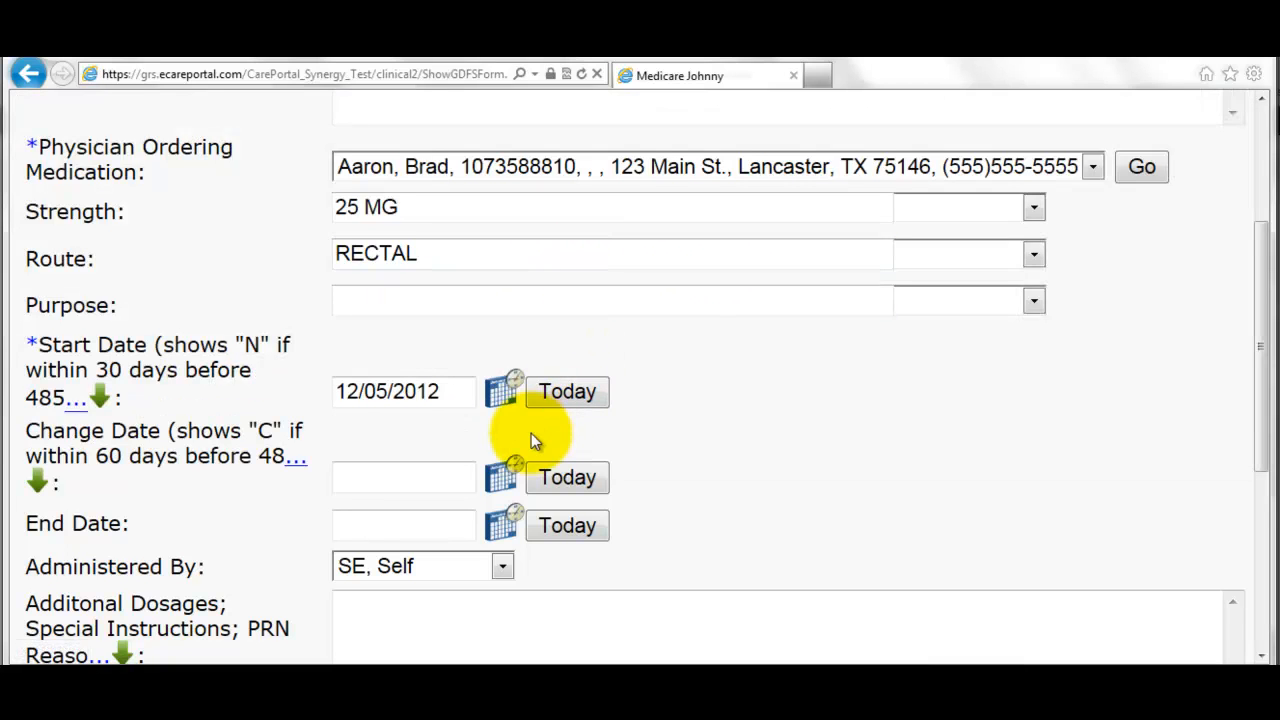
scroll(521, 430, "down", 3)
left_click(994, 487)
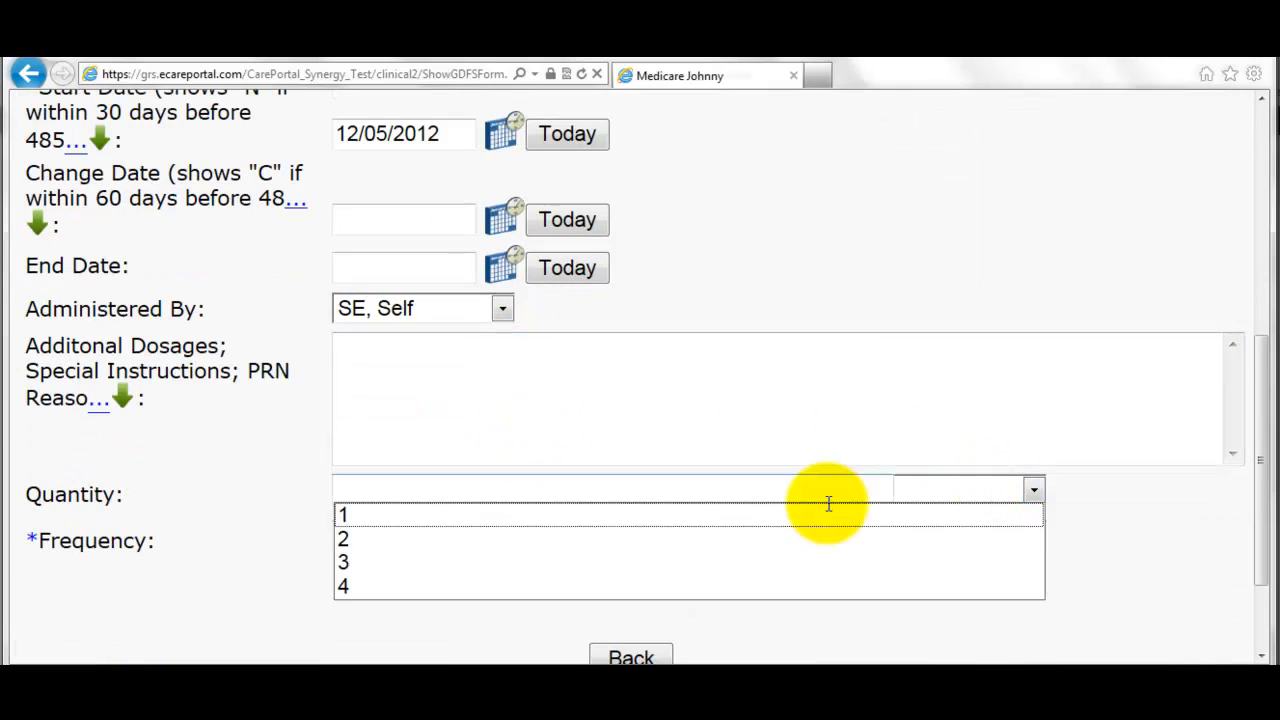
left_click(673, 558)
left_click(913, 537)
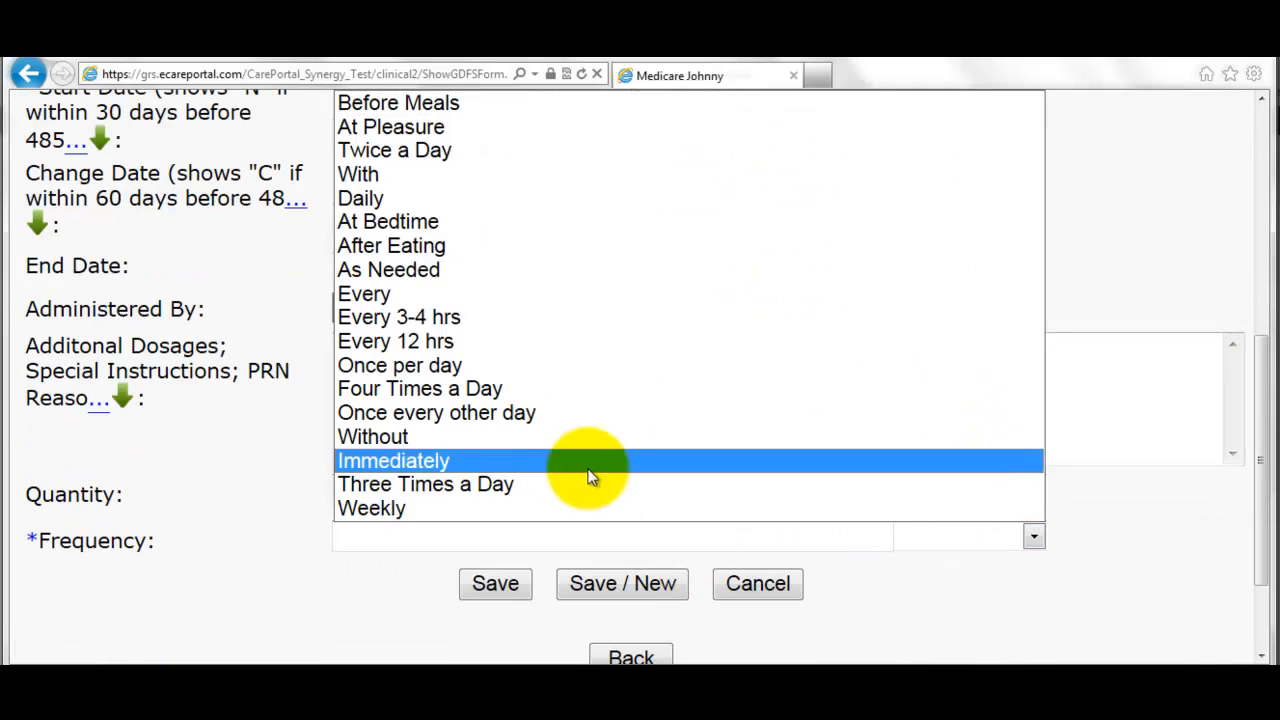
left_click(543, 508)
left_click(513, 587)
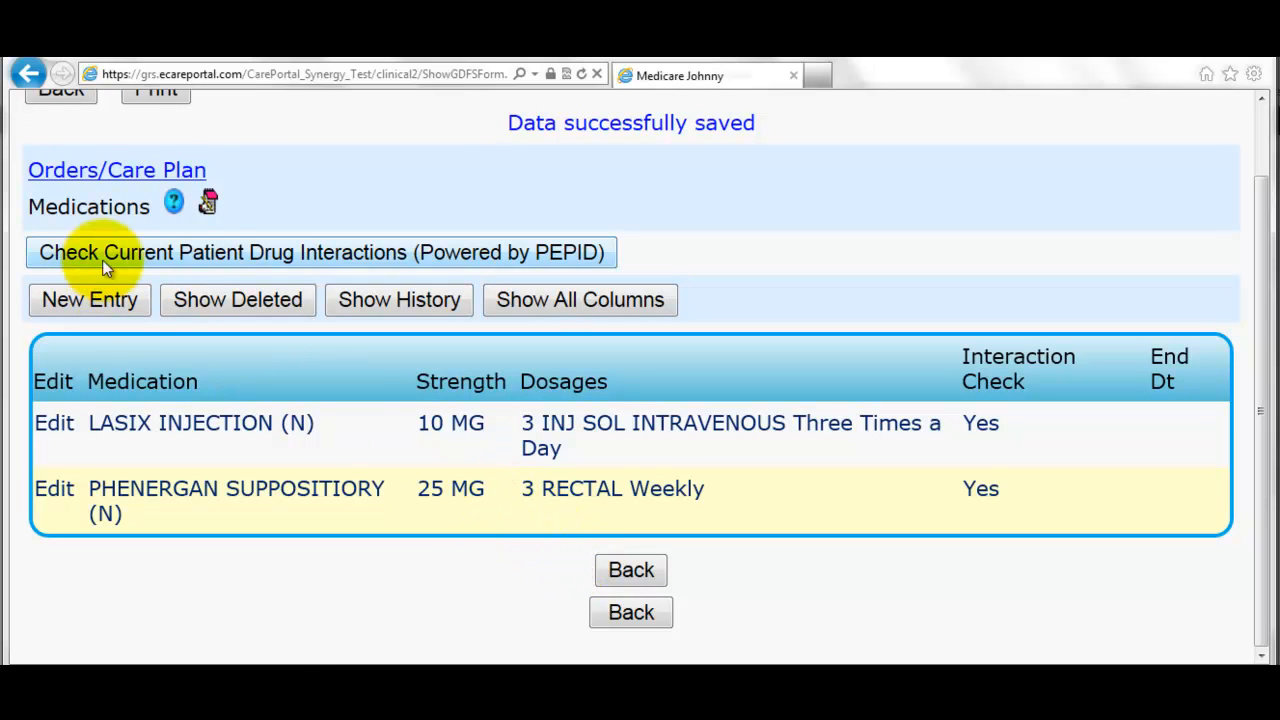
- Review the patient's drug interactions, then submit the assessment despite the OBQI flags
left_click(204, 258)
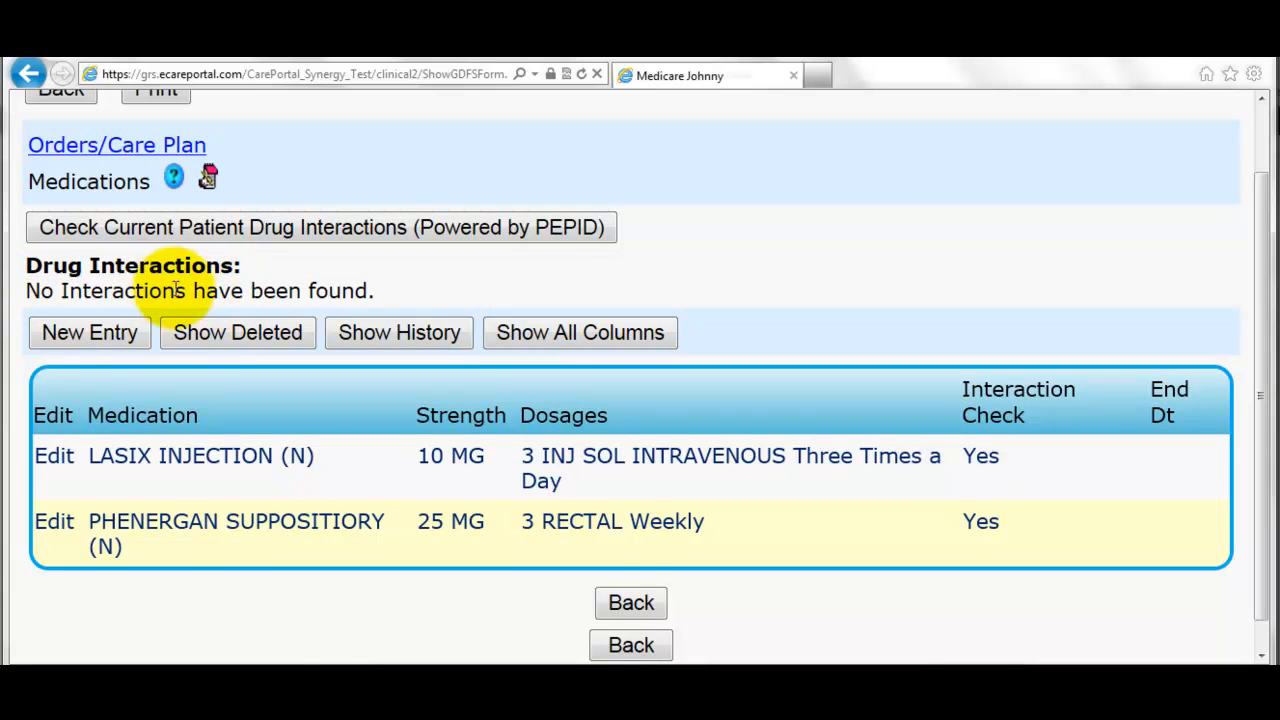
left_click(633, 613)
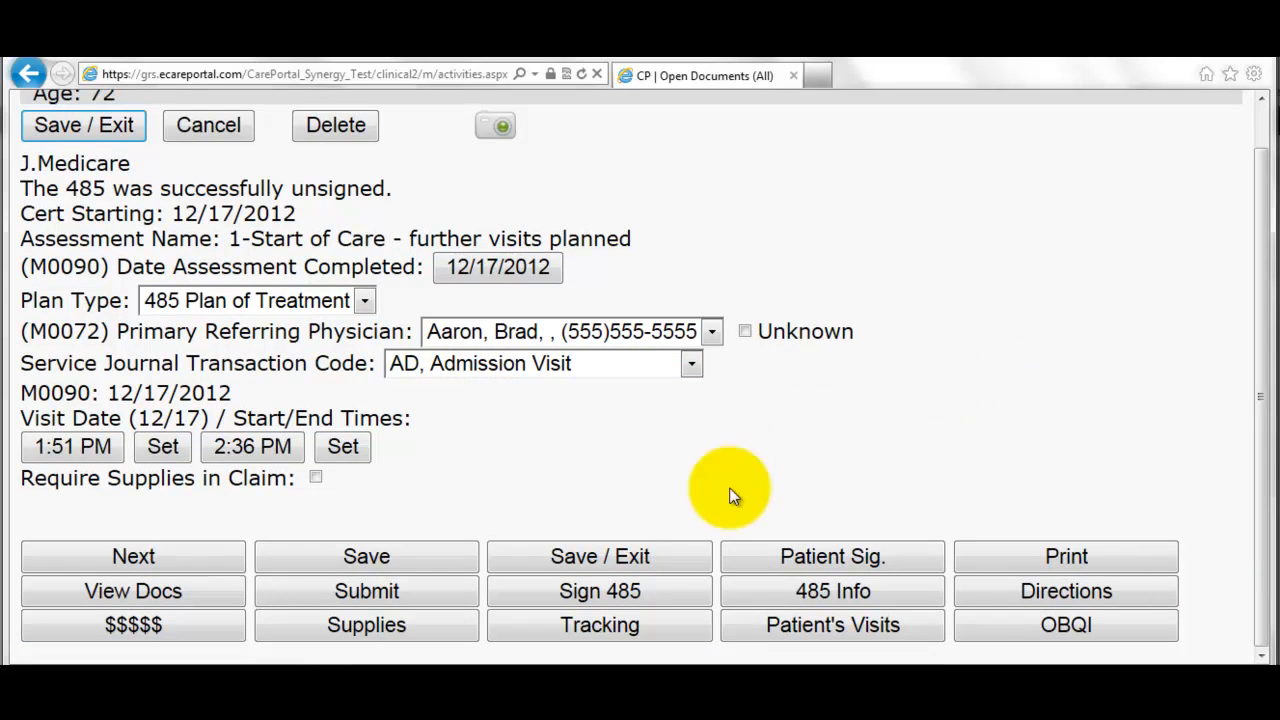
left_click(428, 604)
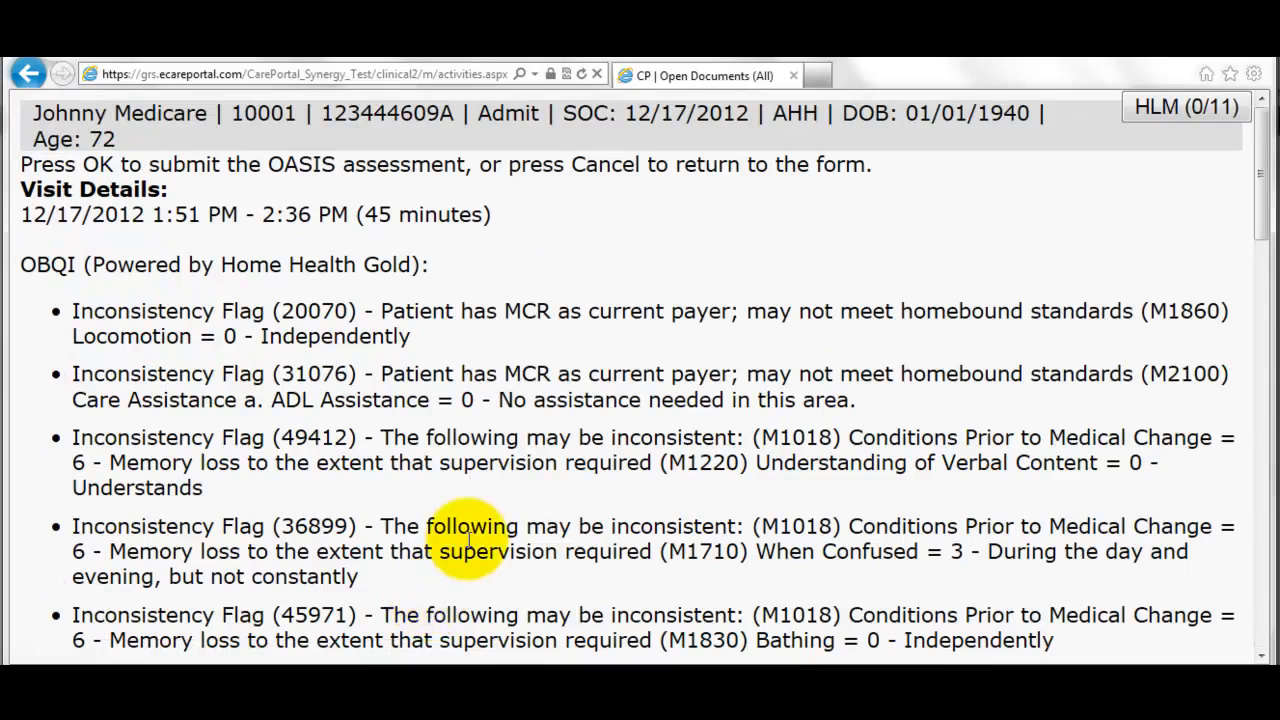
scroll(430, 590, "down", 10)
scroll(436, 553, "down", 10)
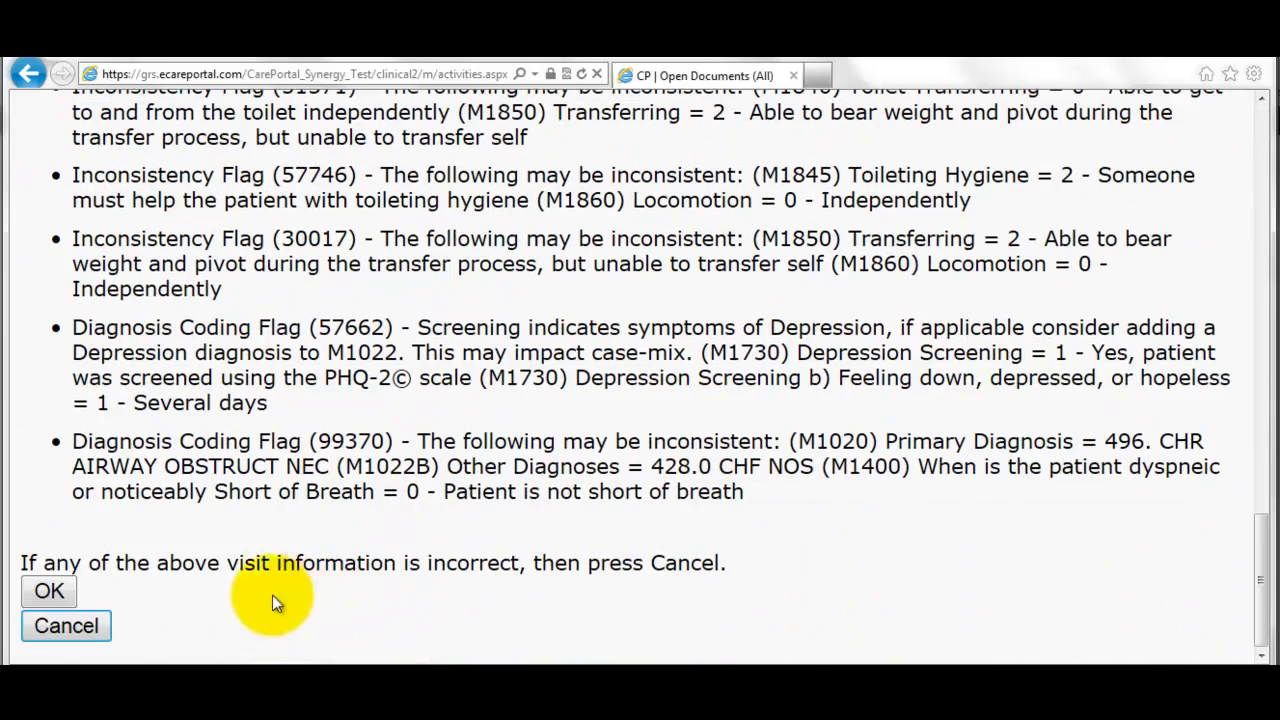
left_click(57, 597)
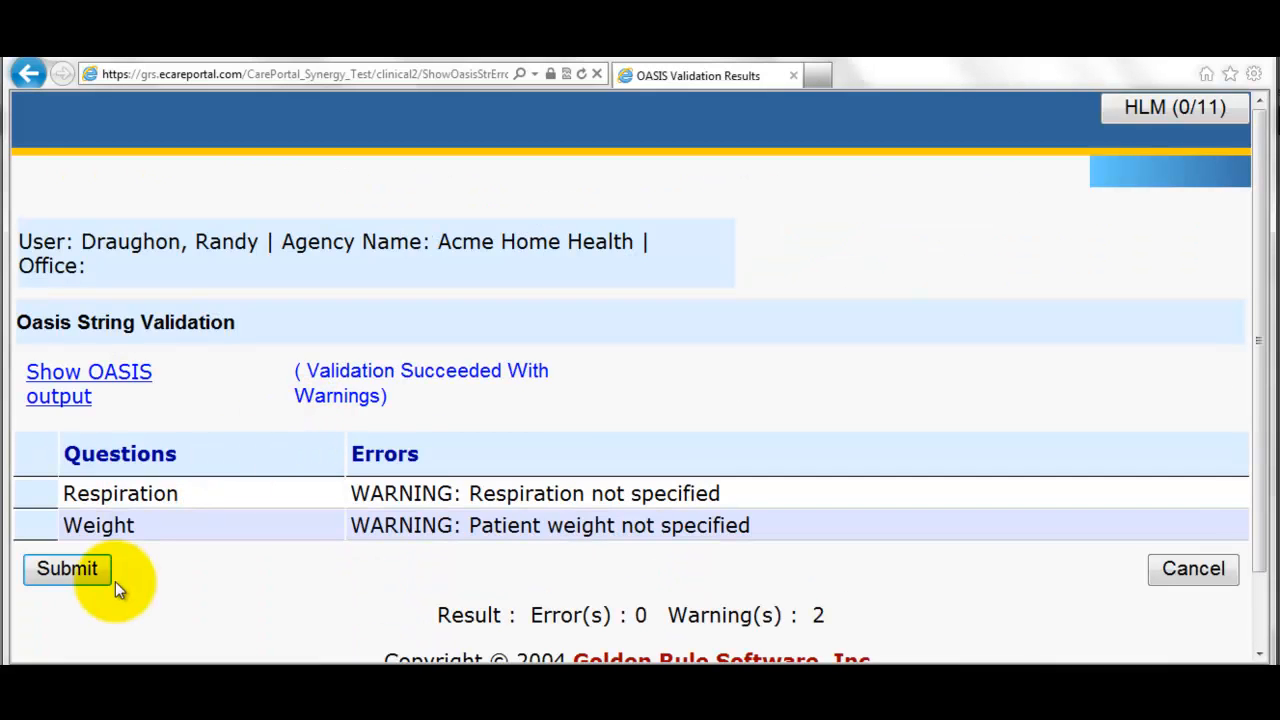
left_click(67, 569)
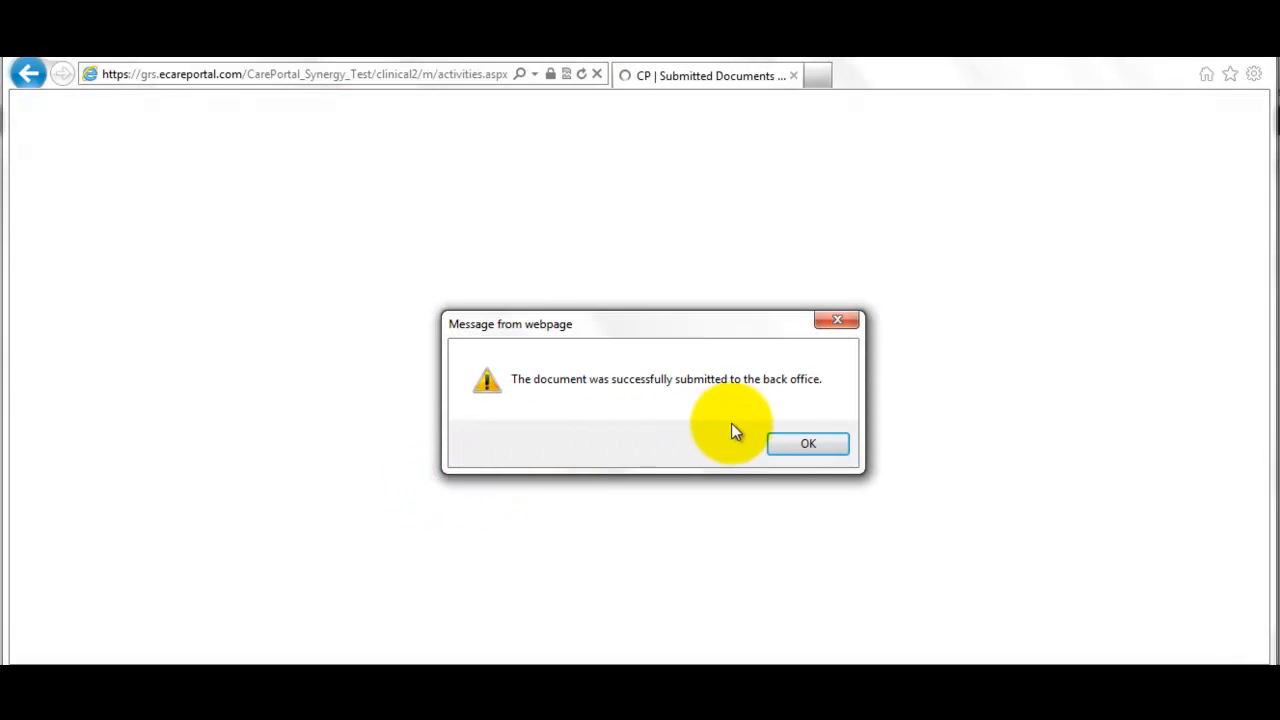
- Dismiss the submission confirmation and sign the 485 as the RN
left_click(809, 447)
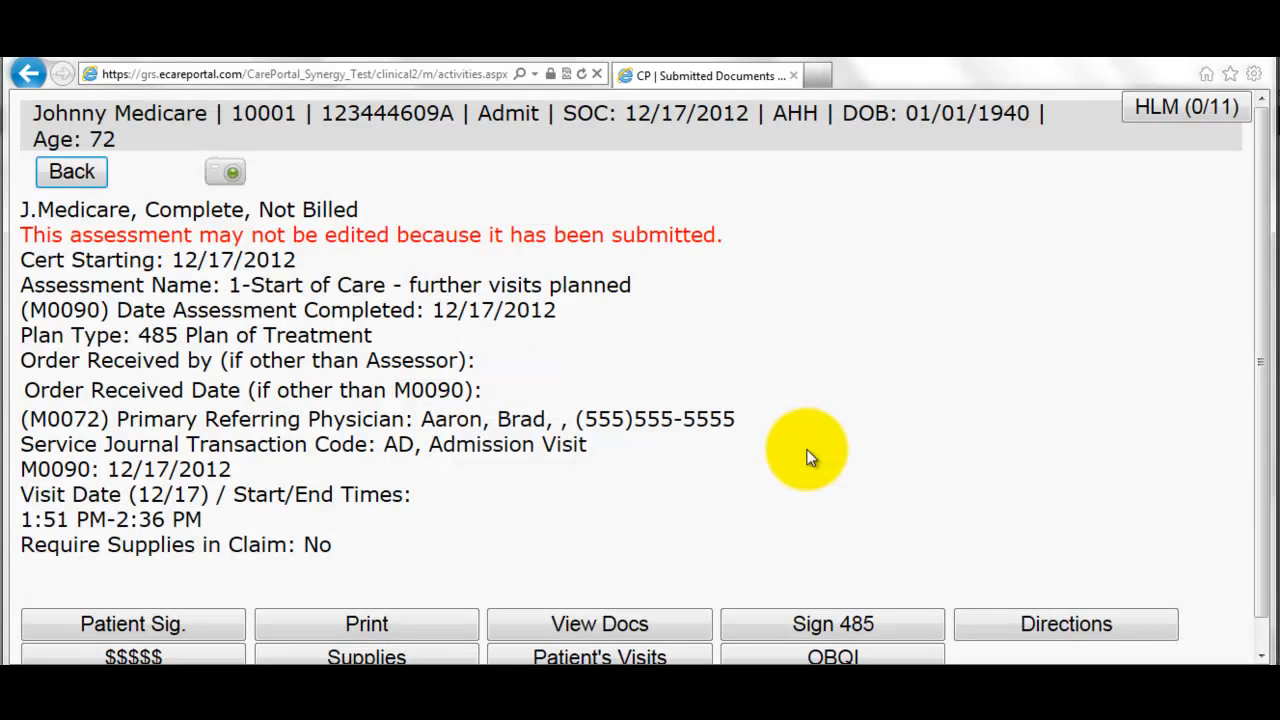
scroll(809, 457, "down", 1)
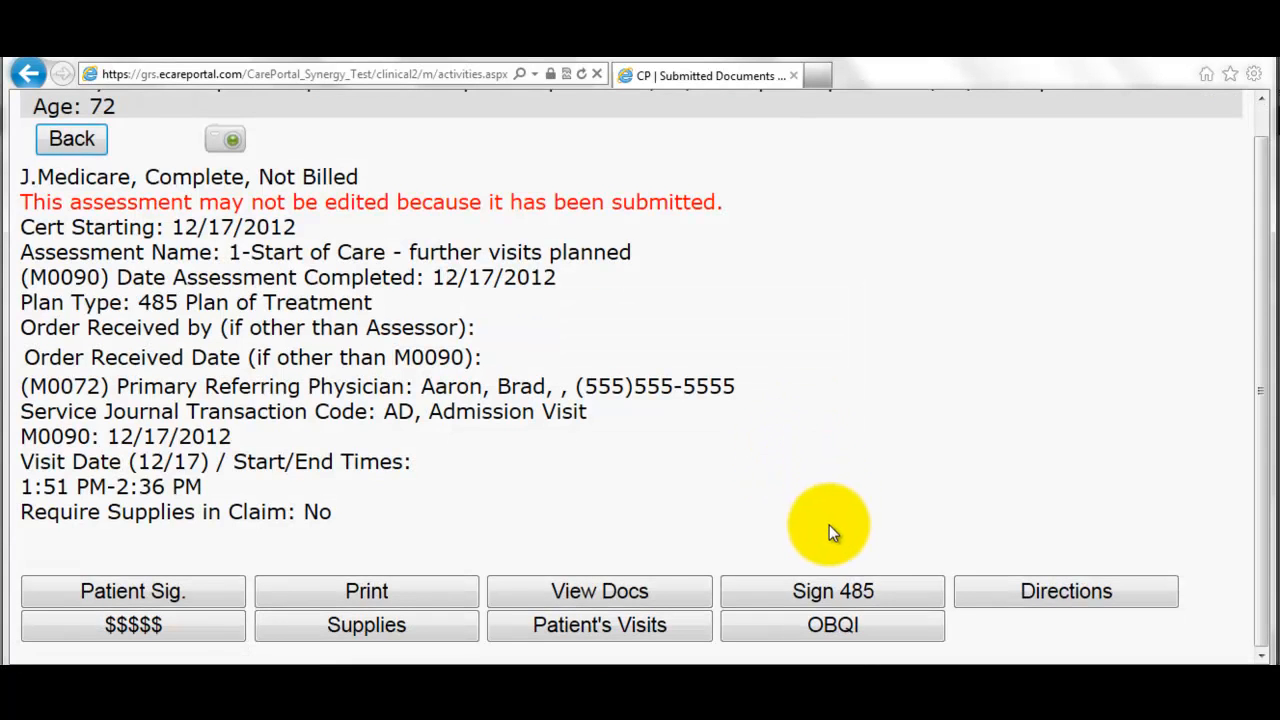
left_click(837, 591)
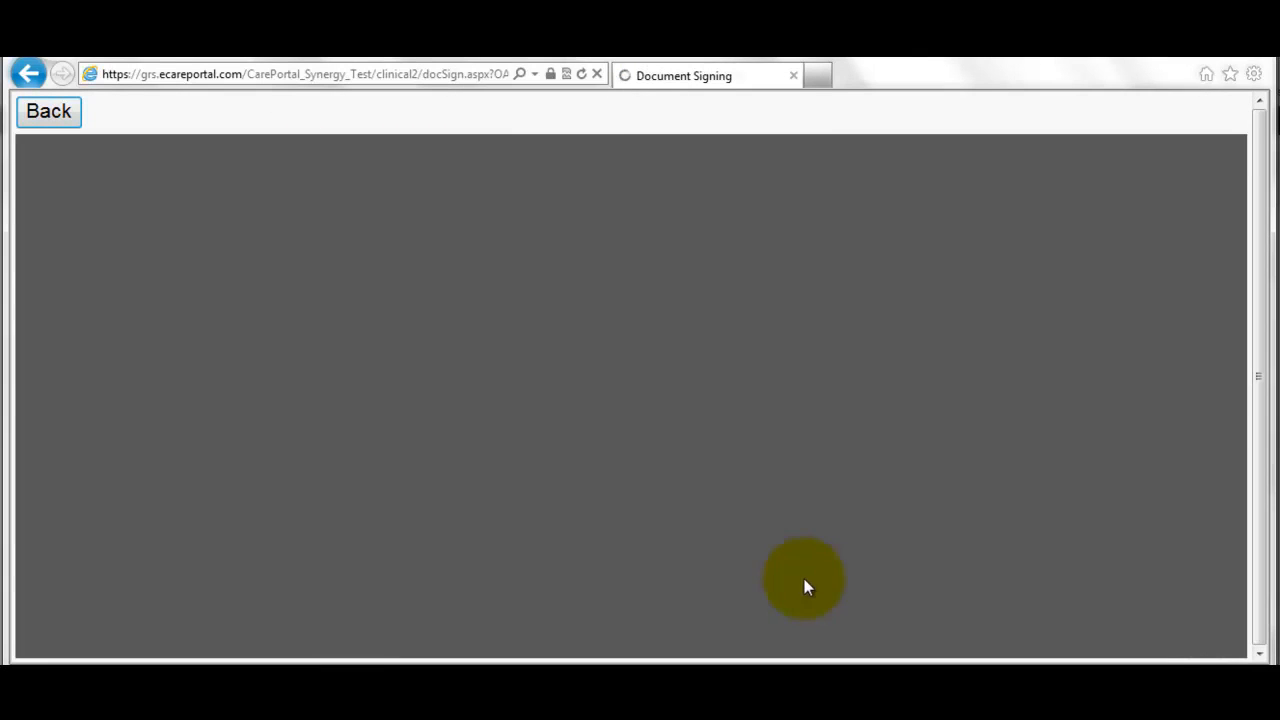
left_click(295, 114)
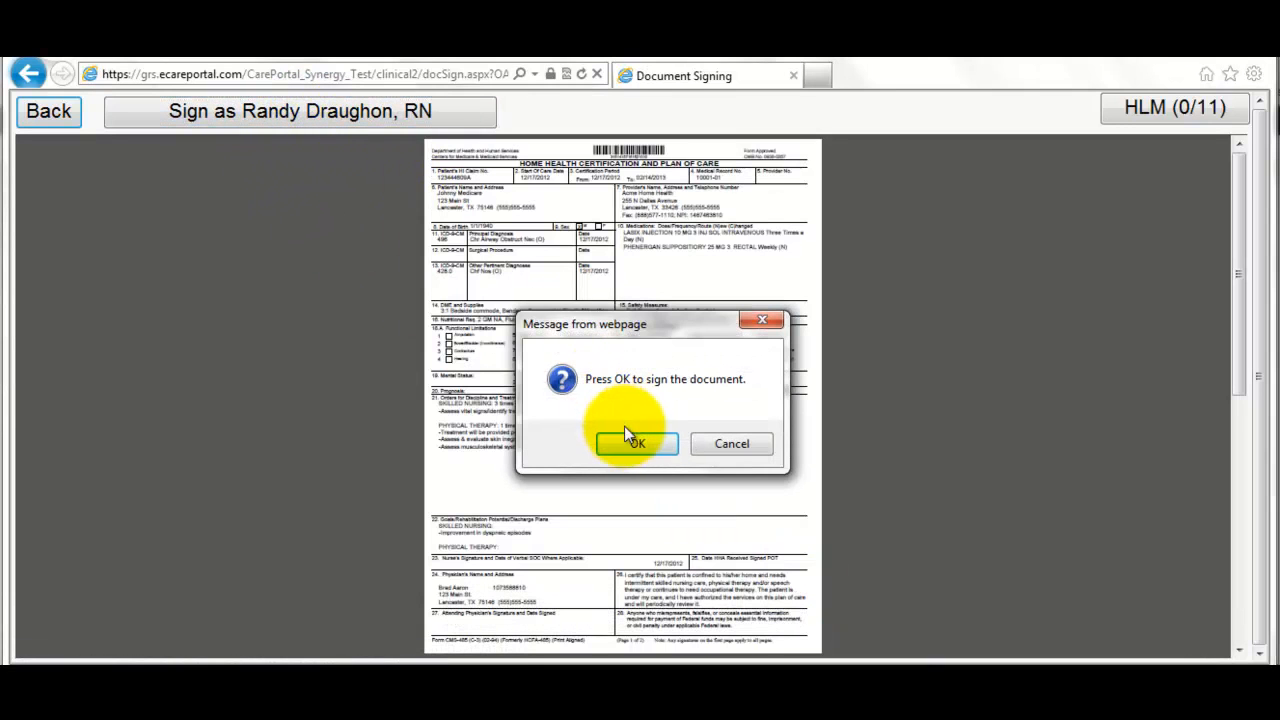
left_click(625, 435)
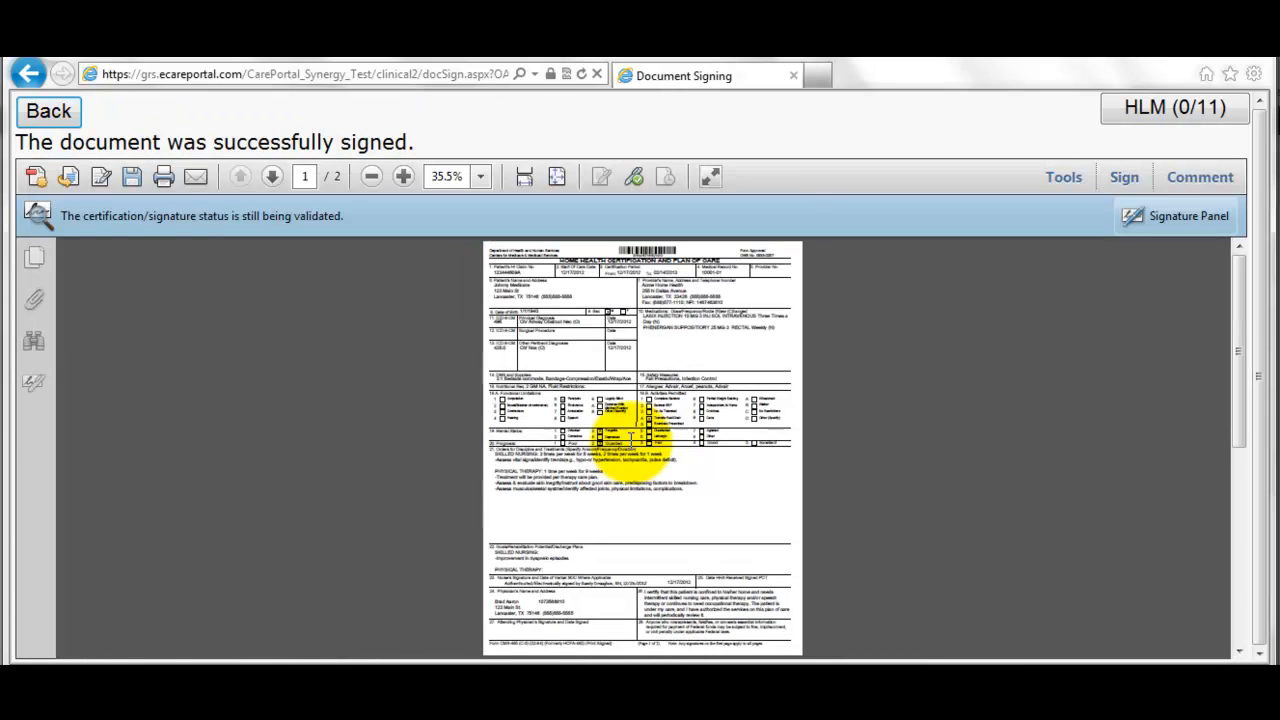
- Return to the assessment summary and switch to the training agenda document
left_click(66, 123)
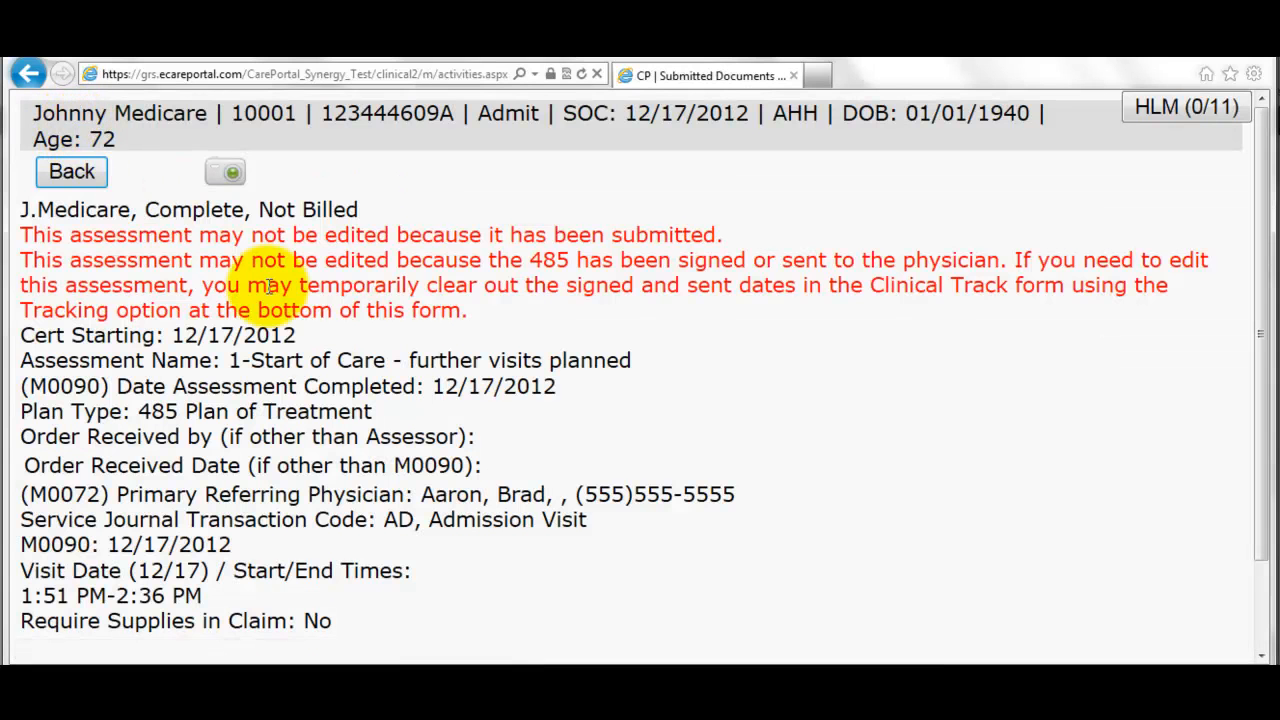
scroll(340, 405, "down", 1)
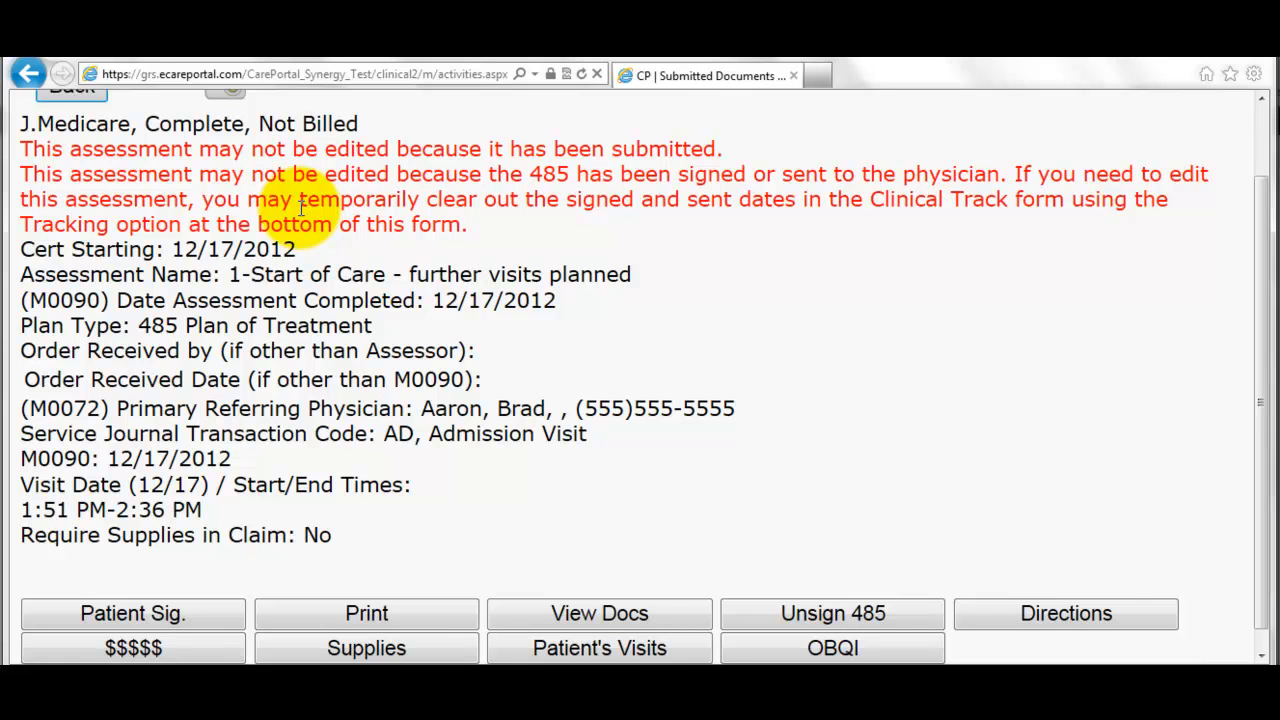
key("alt+Tab")
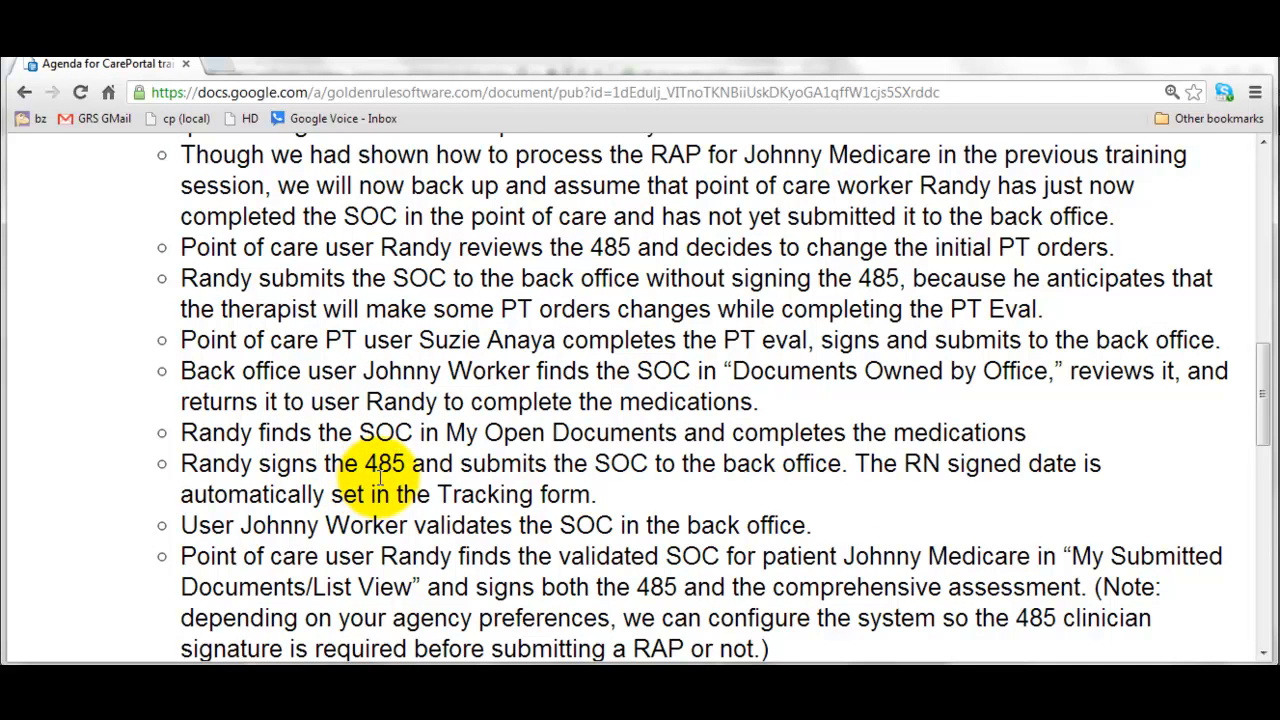
- Read further down the agenda, then bring the CarePortal window back
scroll(380, 478, "down", 1)
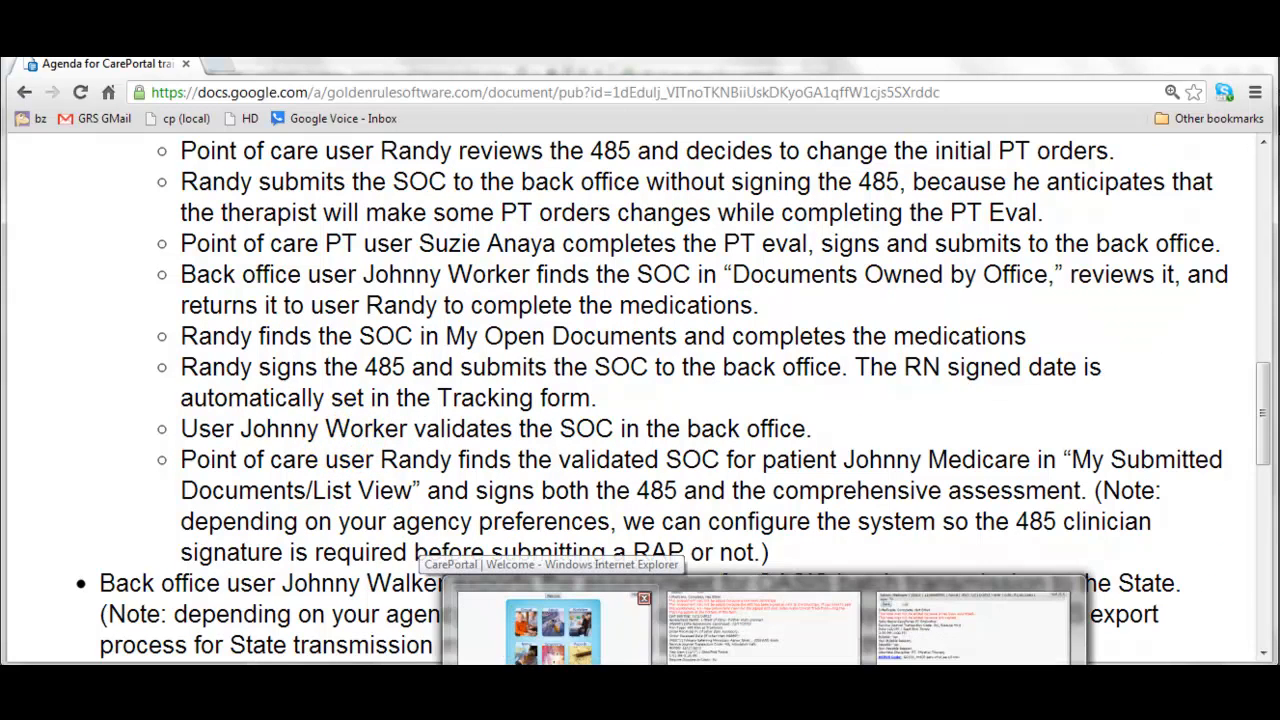
left_click(560, 620)
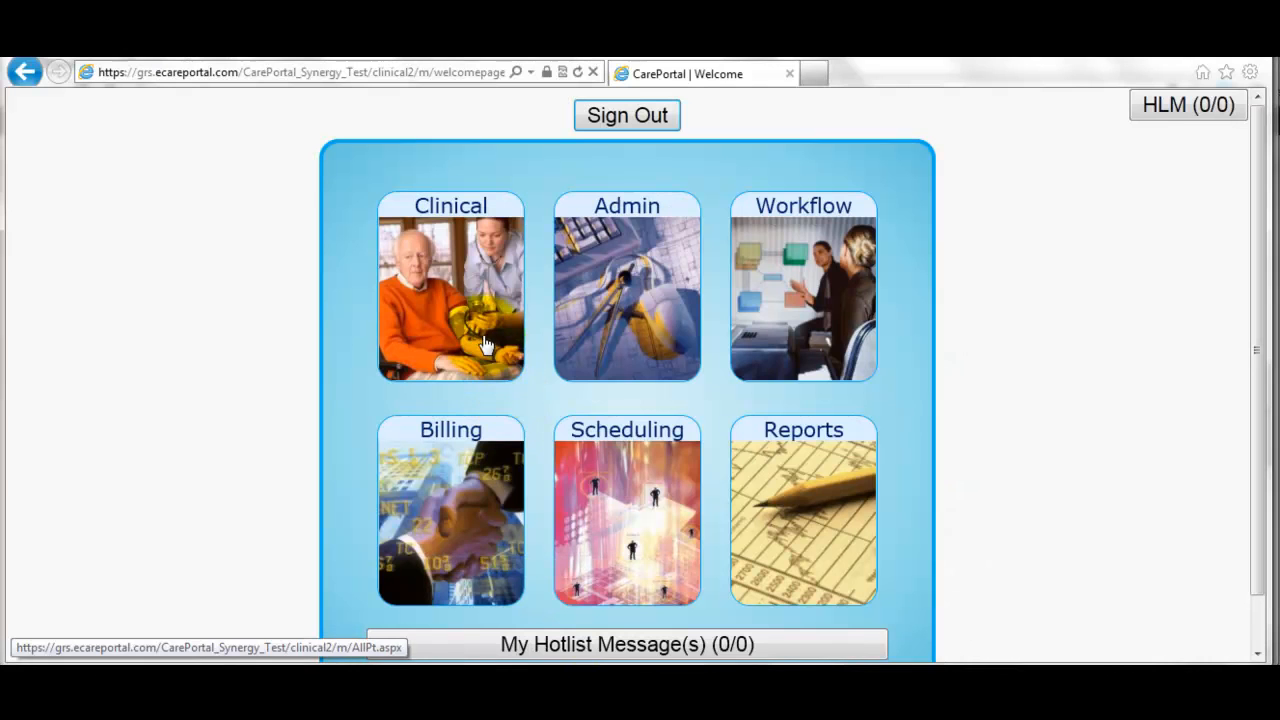
- Open the 12/17 start-of-care assessment from the Clinical 'Documents Owned by Office' list
left_click(485, 340)
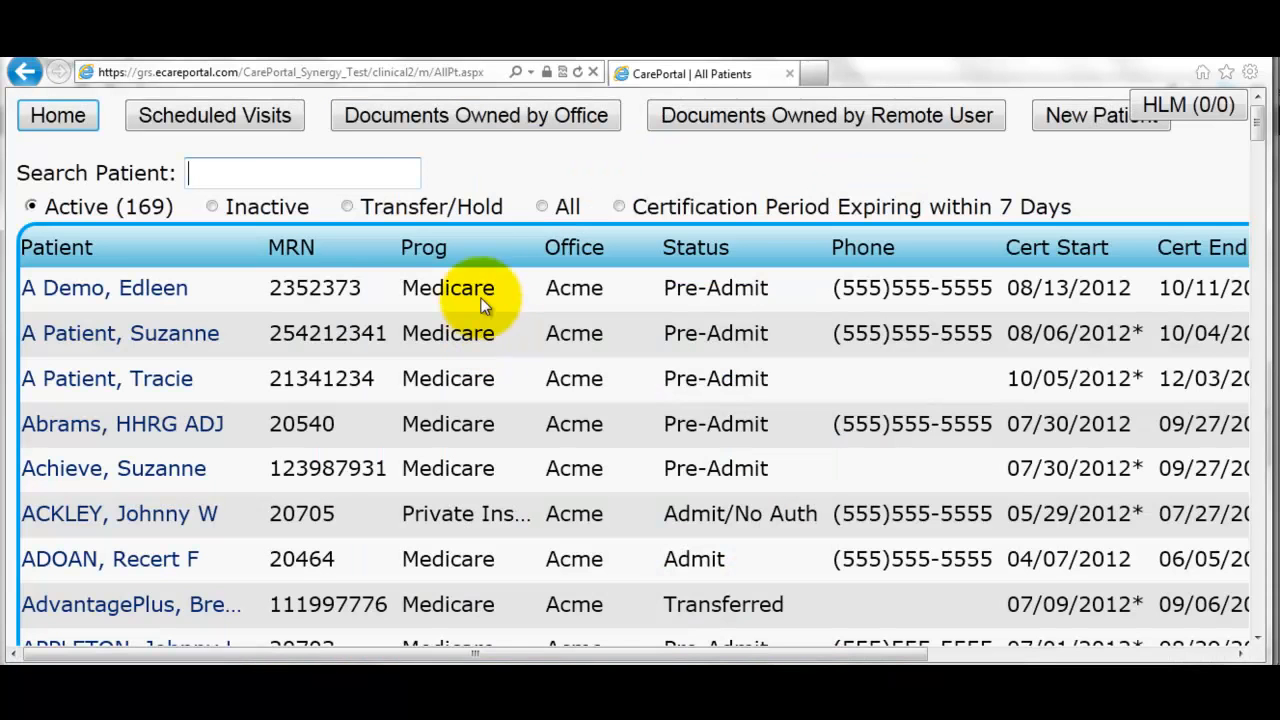
left_click(450, 127)
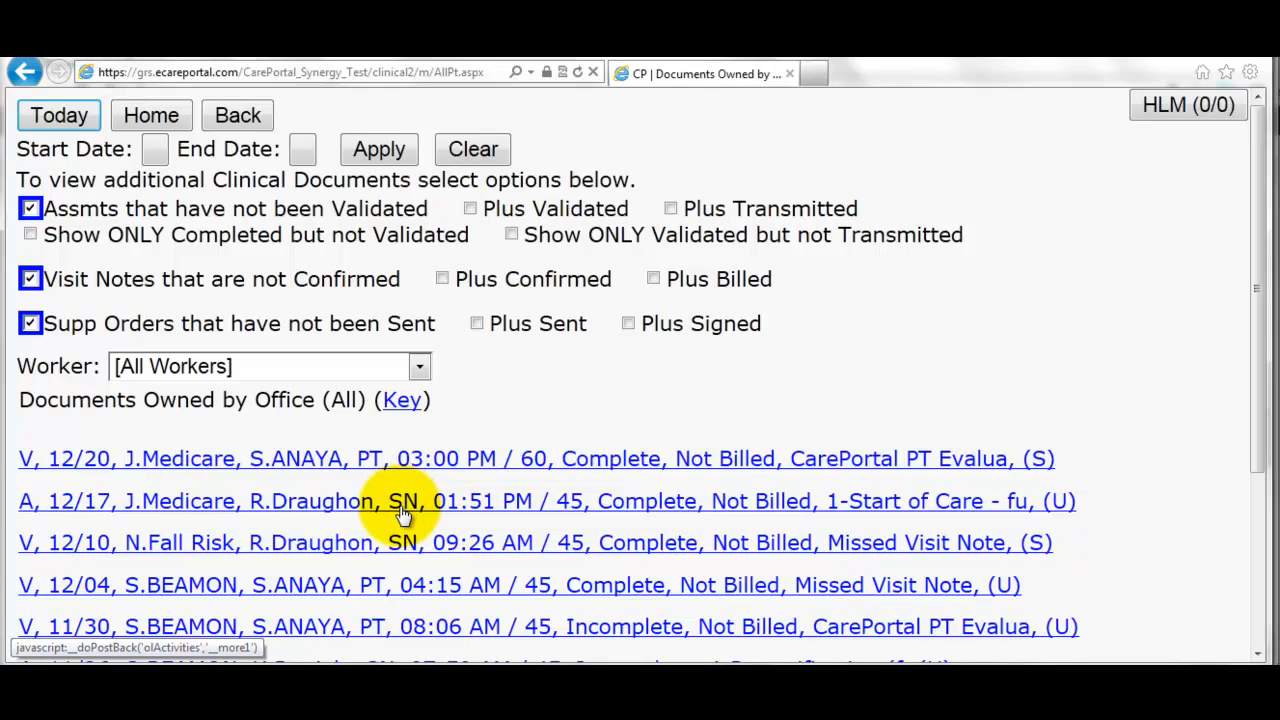
left_click(331, 504)
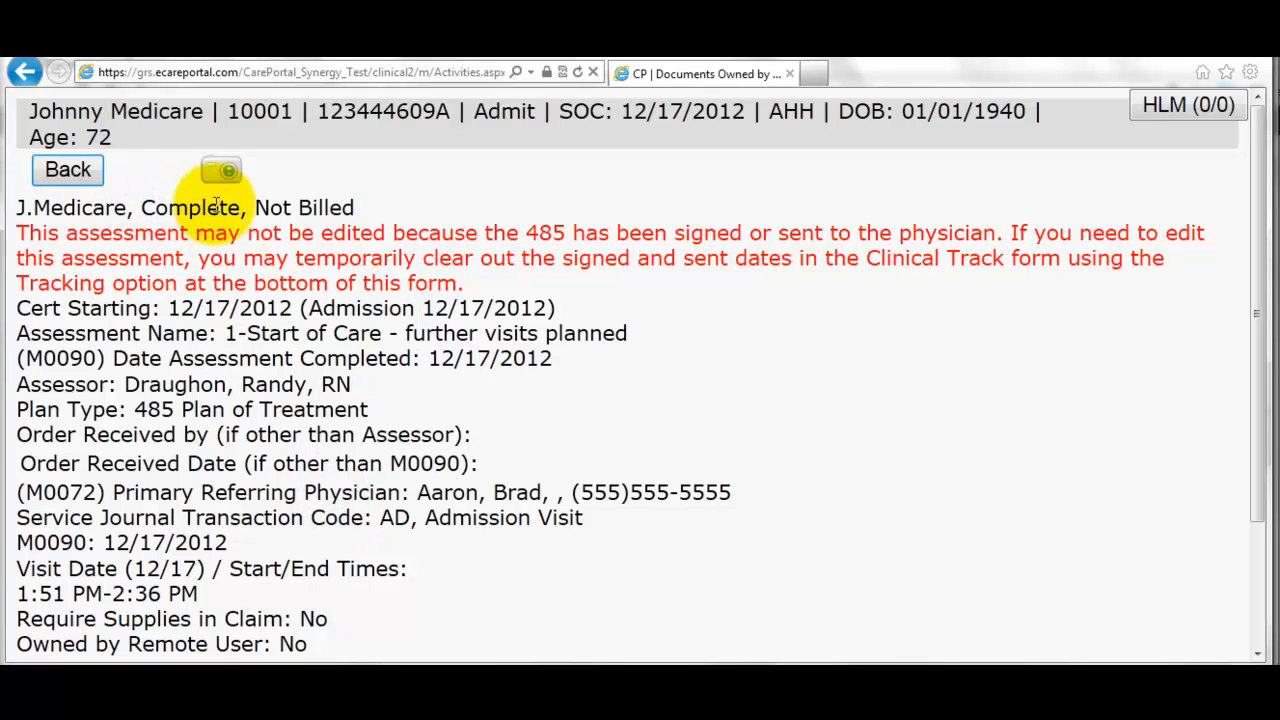
scroll(255, 262, "down", 3)
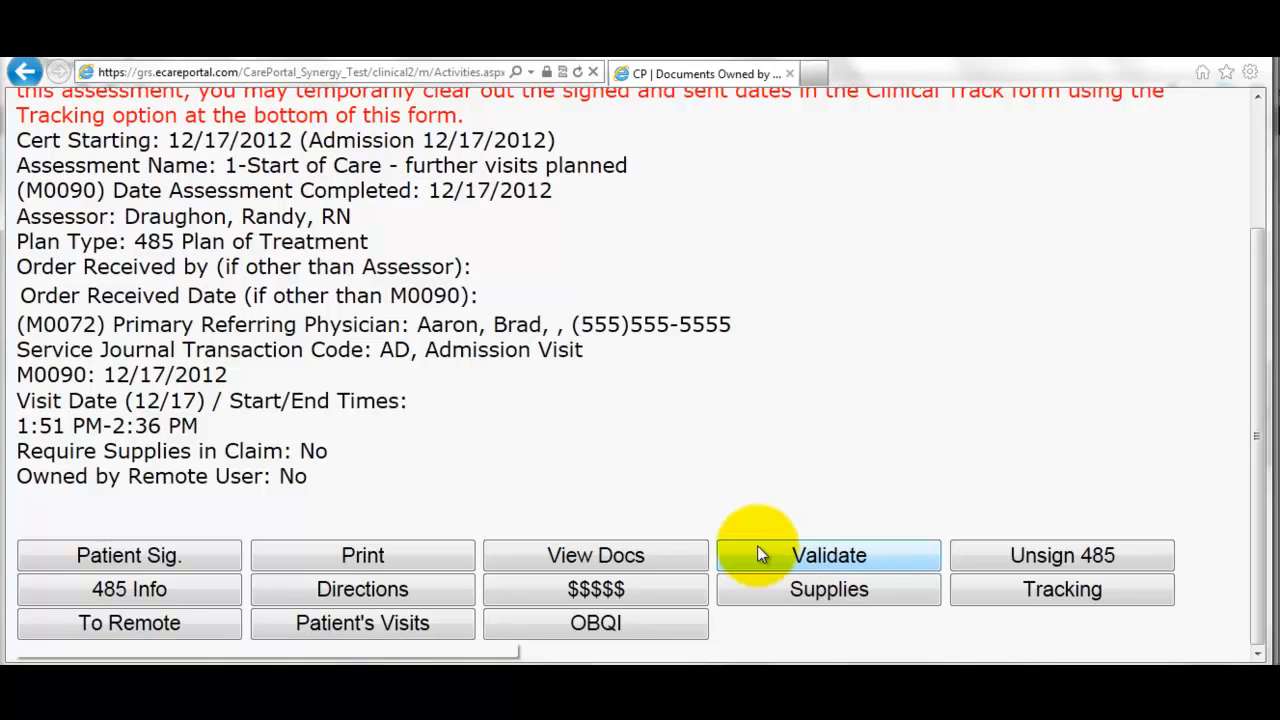
- Validate the 12/17 assessment, return to its summary, and check the training agenda
left_click(785, 555)
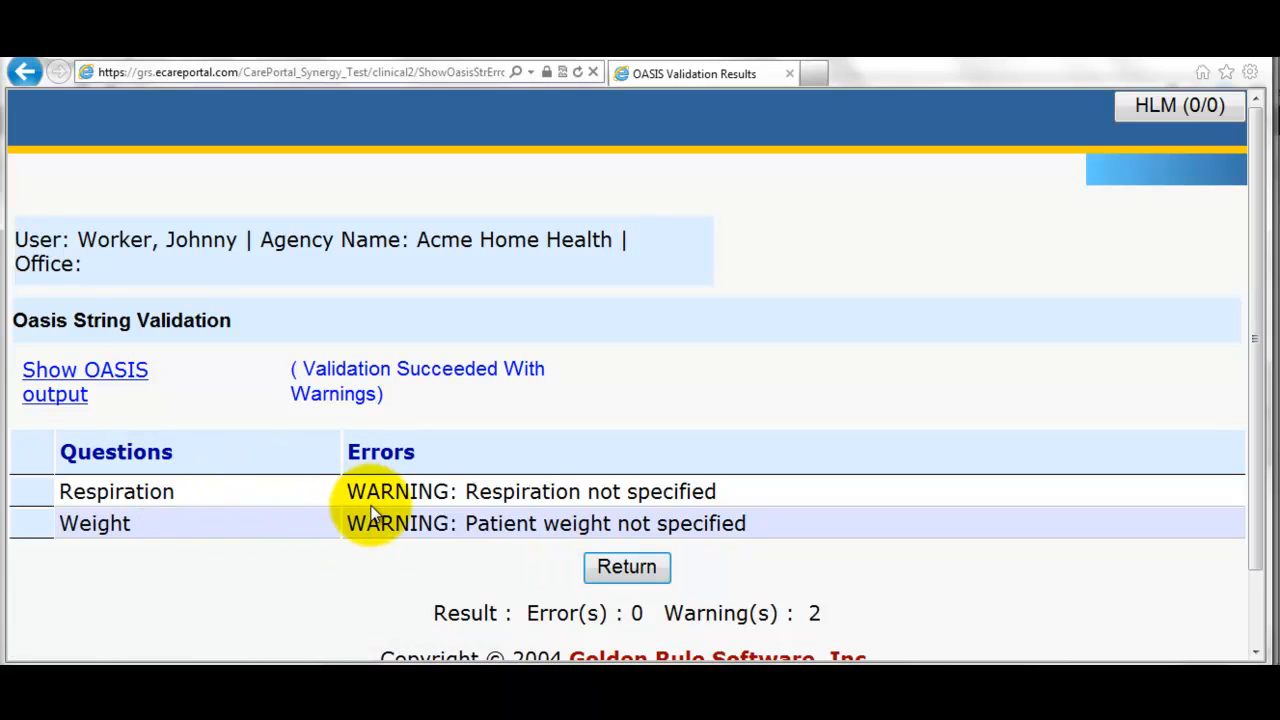
left_click(626, 573)
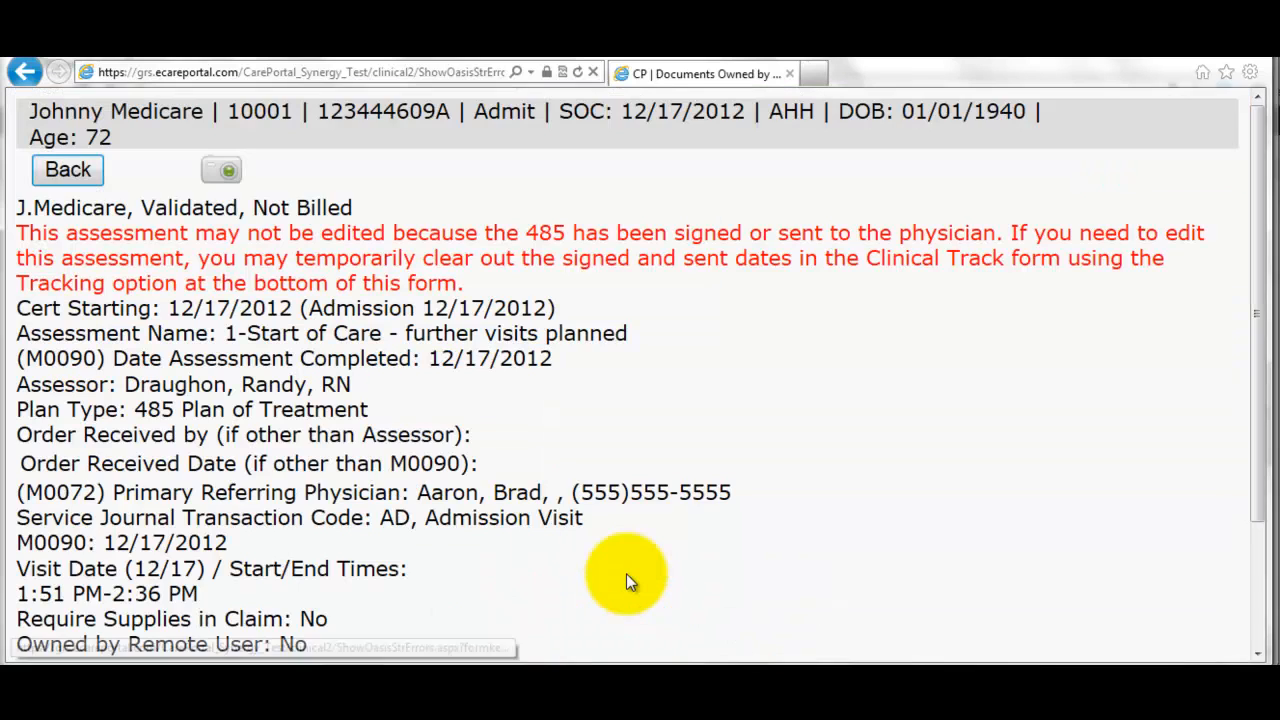
scroll(600, 527, "down", 2)
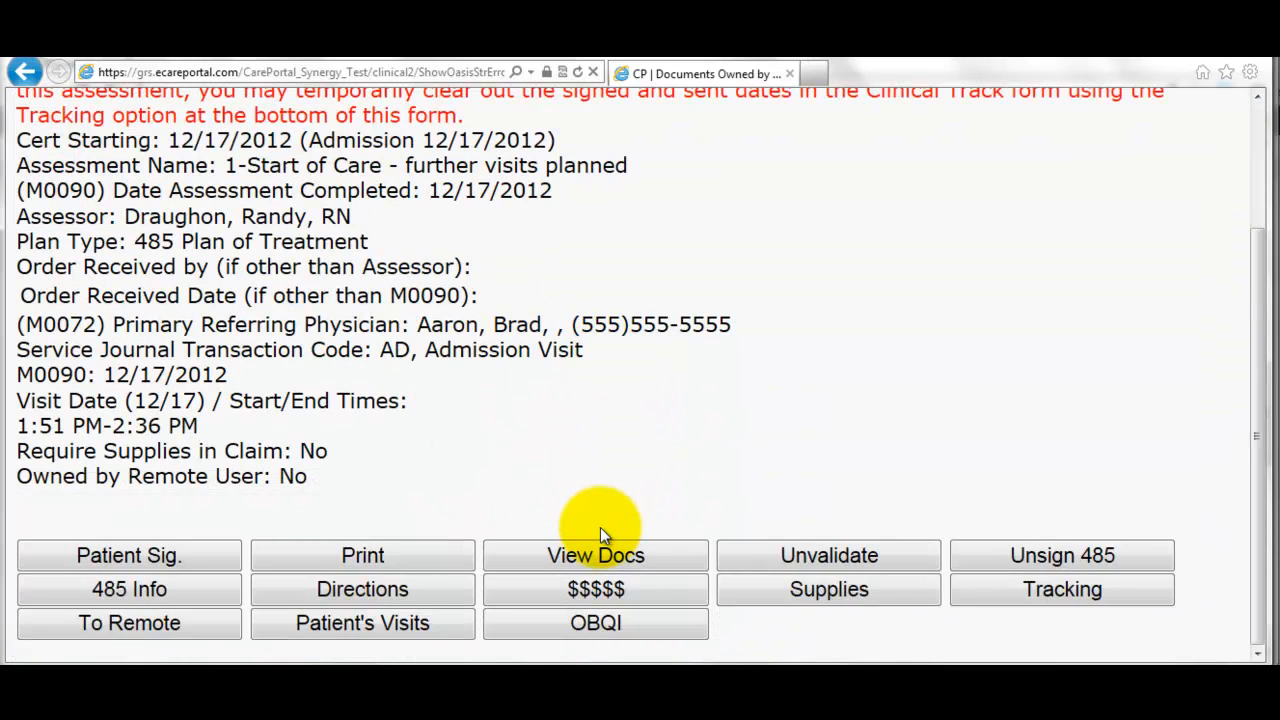
scroll(601, 527, "up", 2)
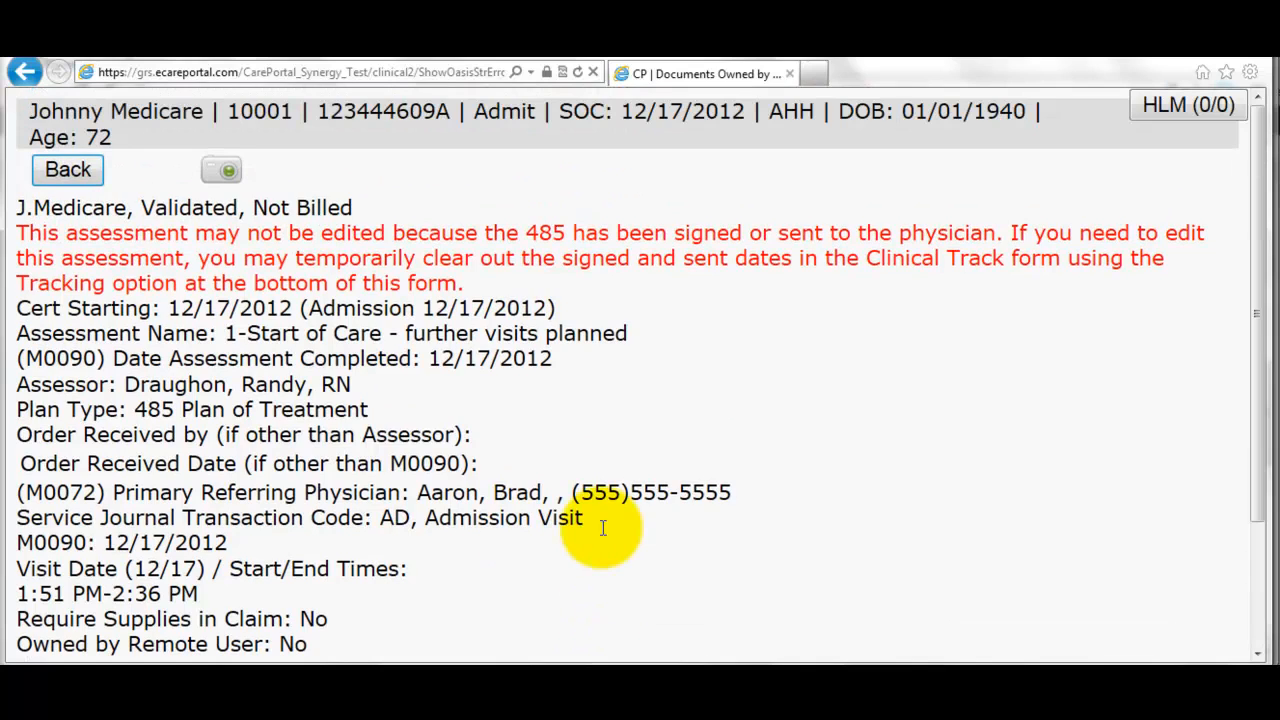
left_click_drag(142, 207, 240, 212)
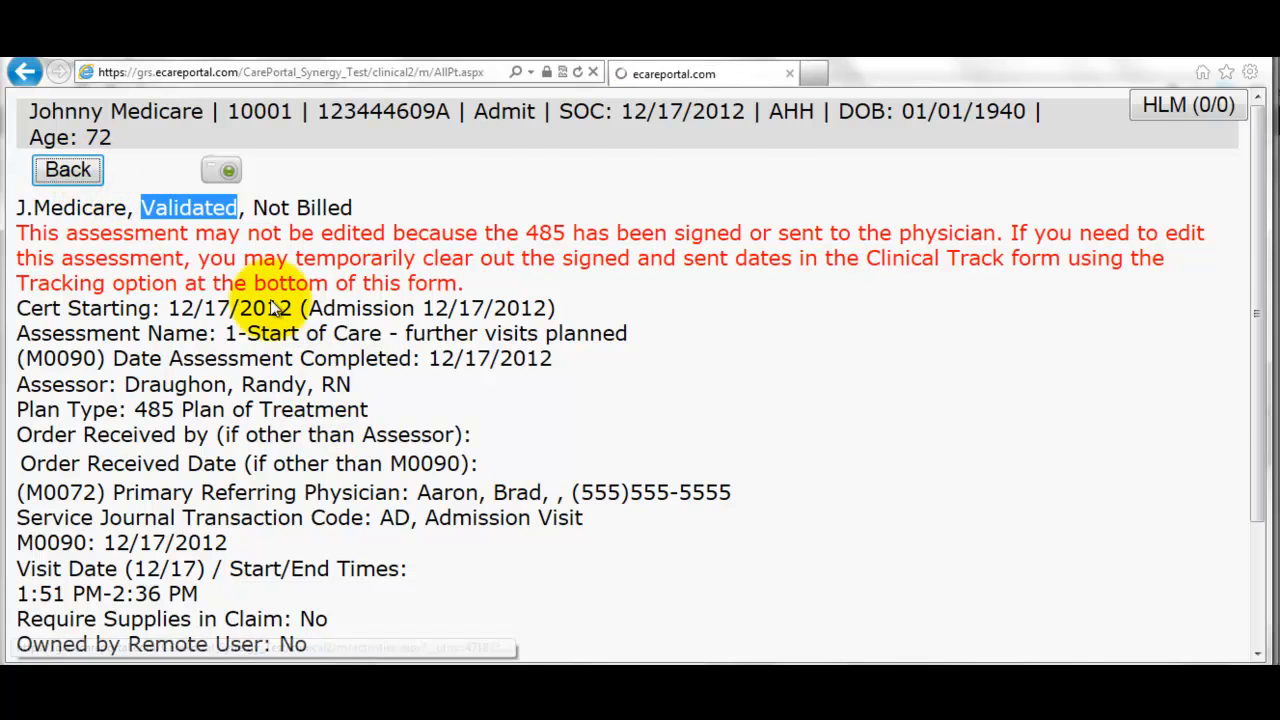
key("alt+Tab")
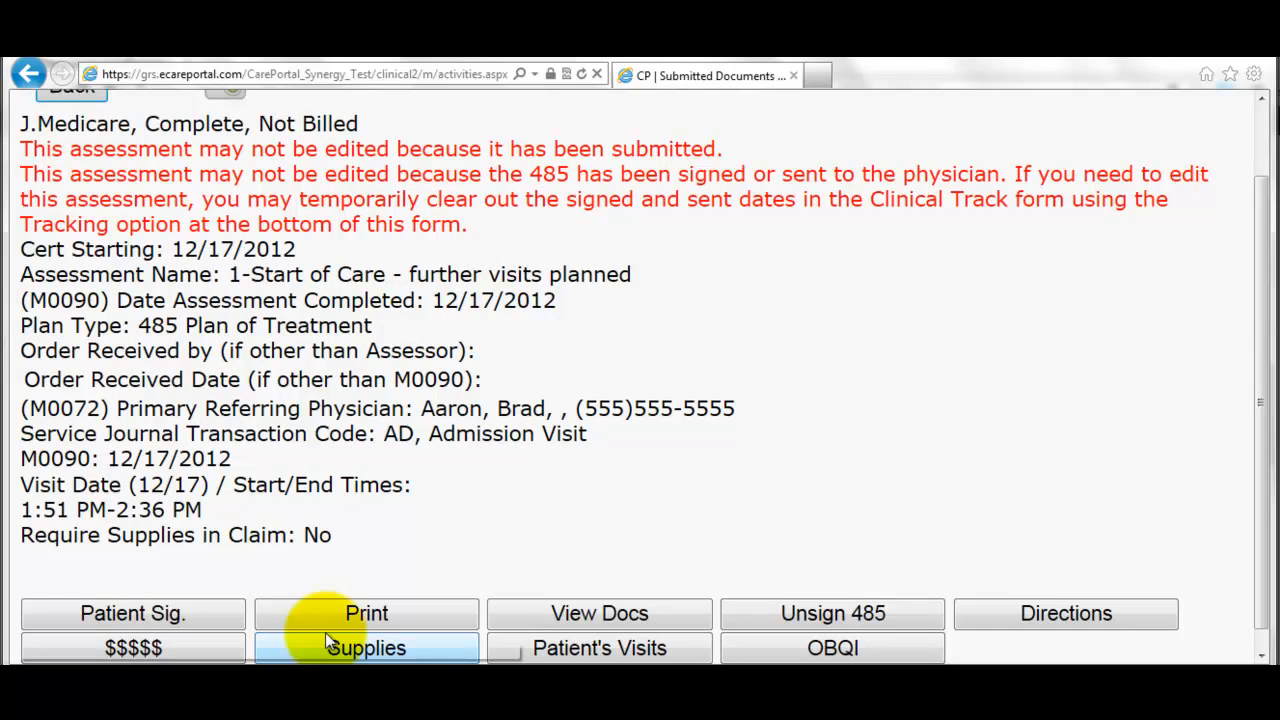
scroll(337, 418, "up", 1)
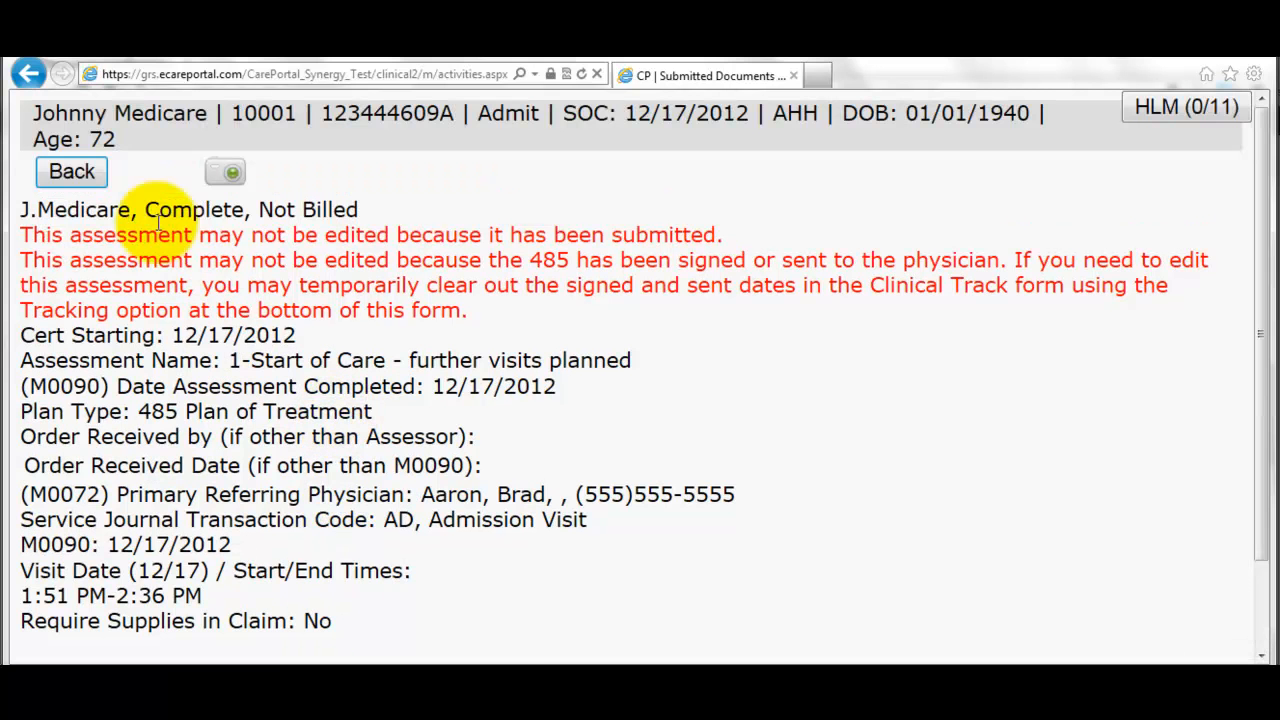
- Open the validated start-of-care assessment from My Submitted Docs
left_click(70, 173)
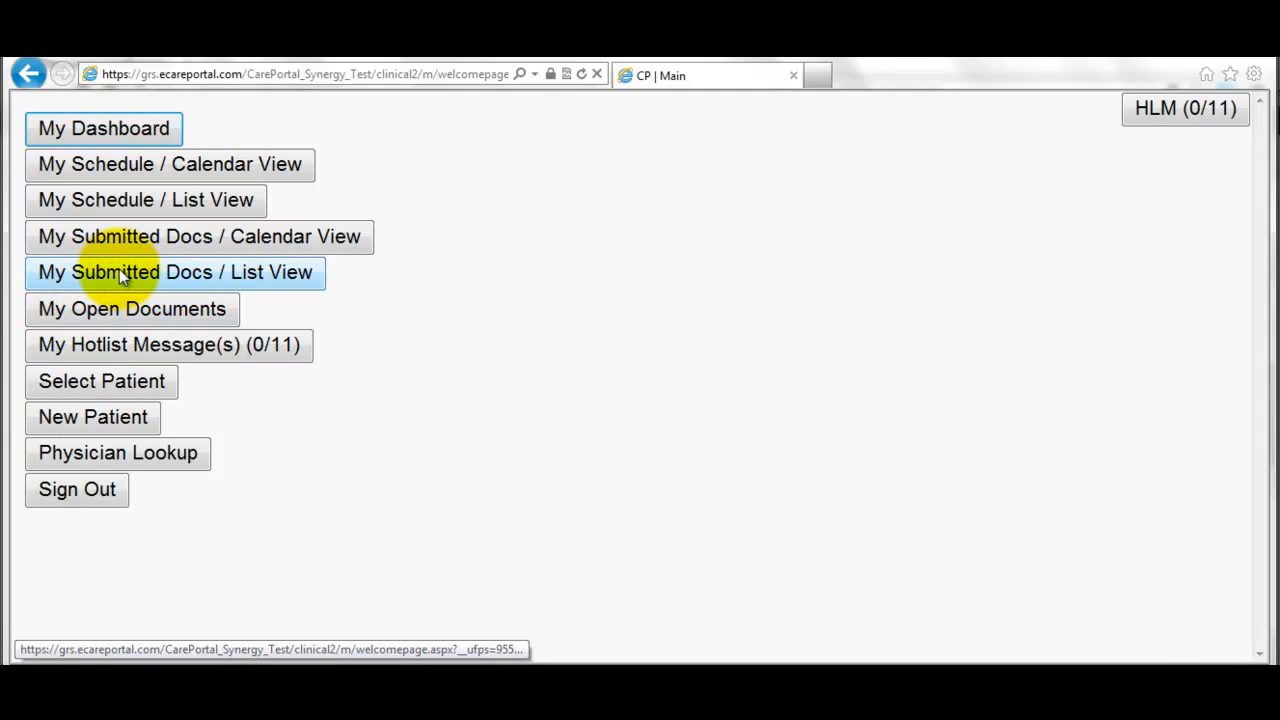
left_click(209, 267)
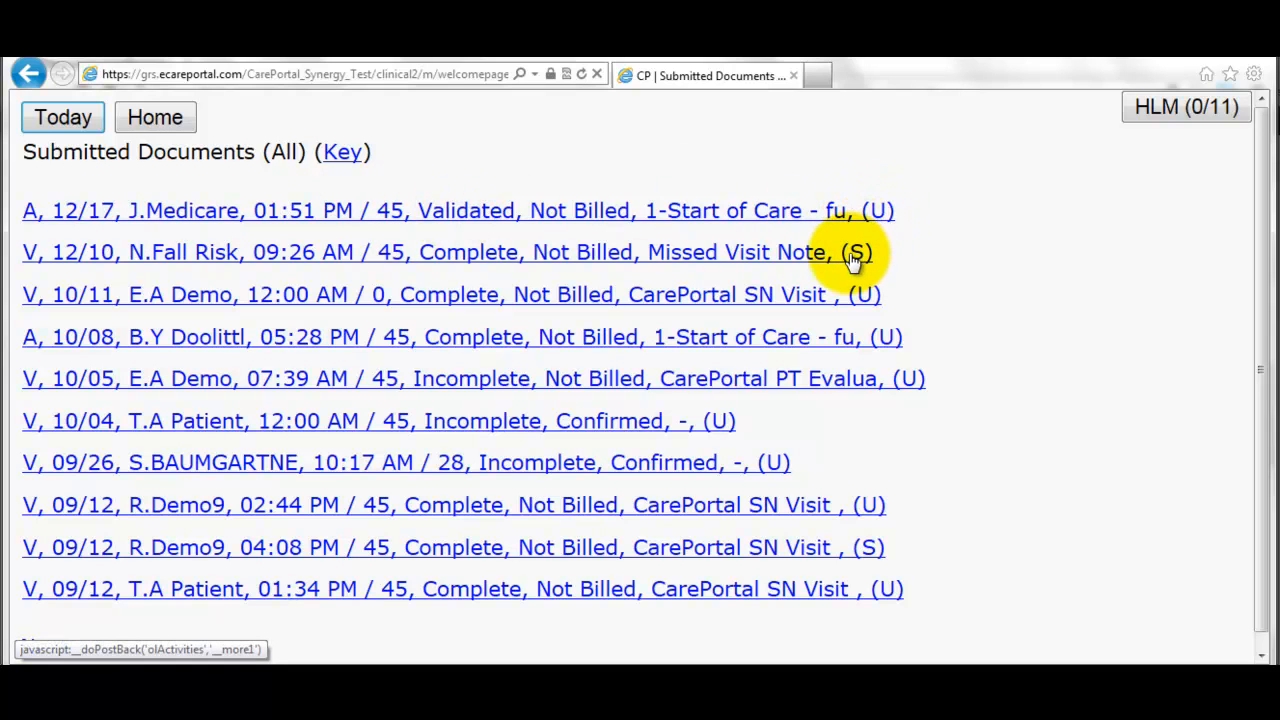
left_click(604, 214)
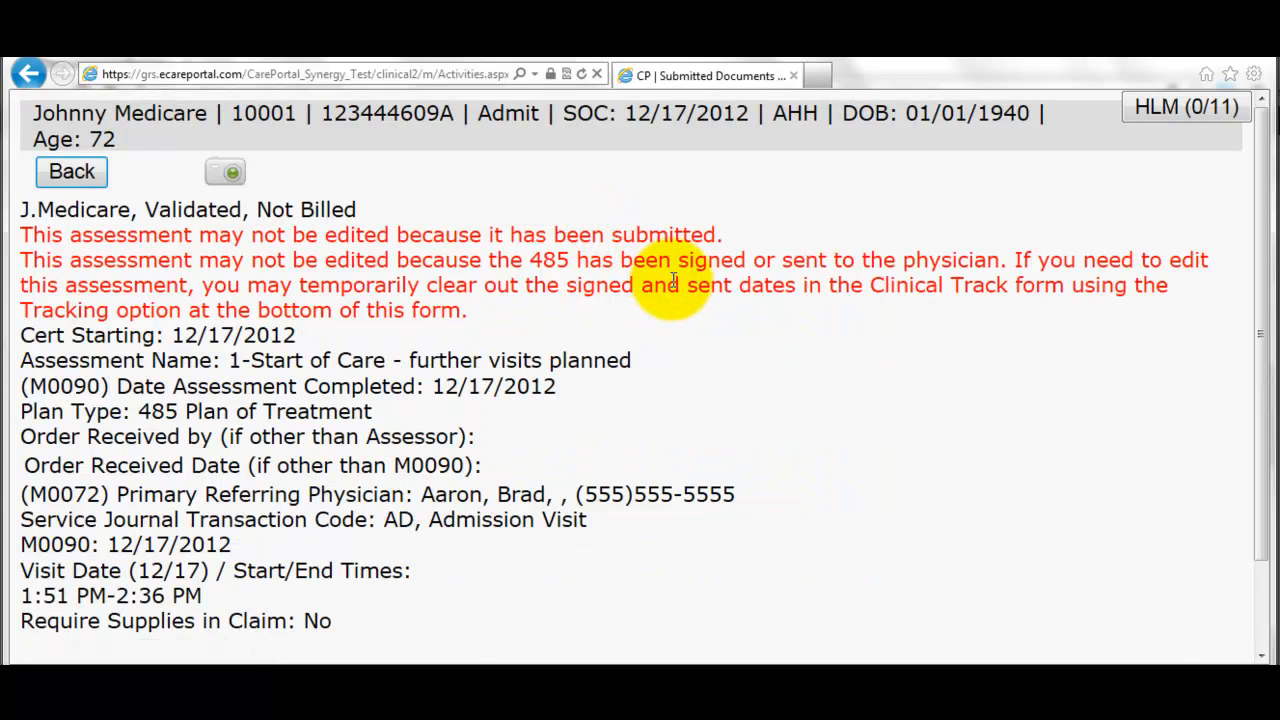
scroll(668, 292, "down", 3)
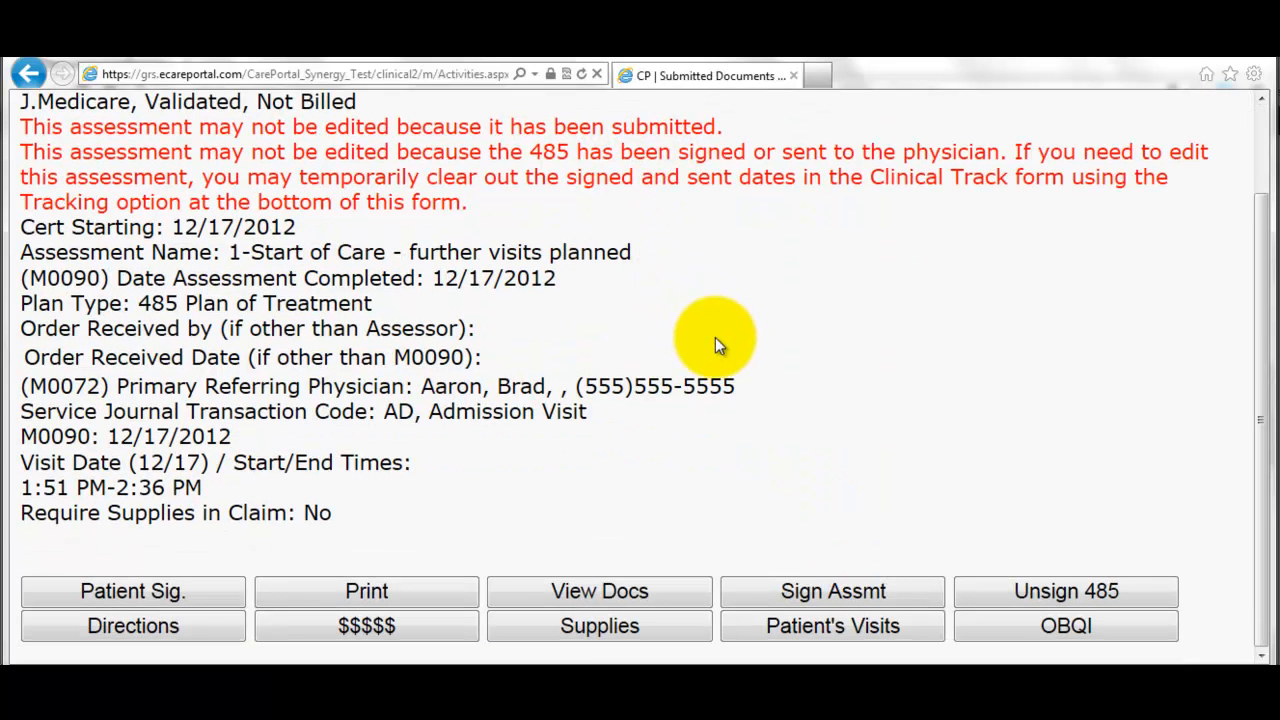
- Sign the assessment as the RN, confirm, and return to its detail page
left_click(825, 589)
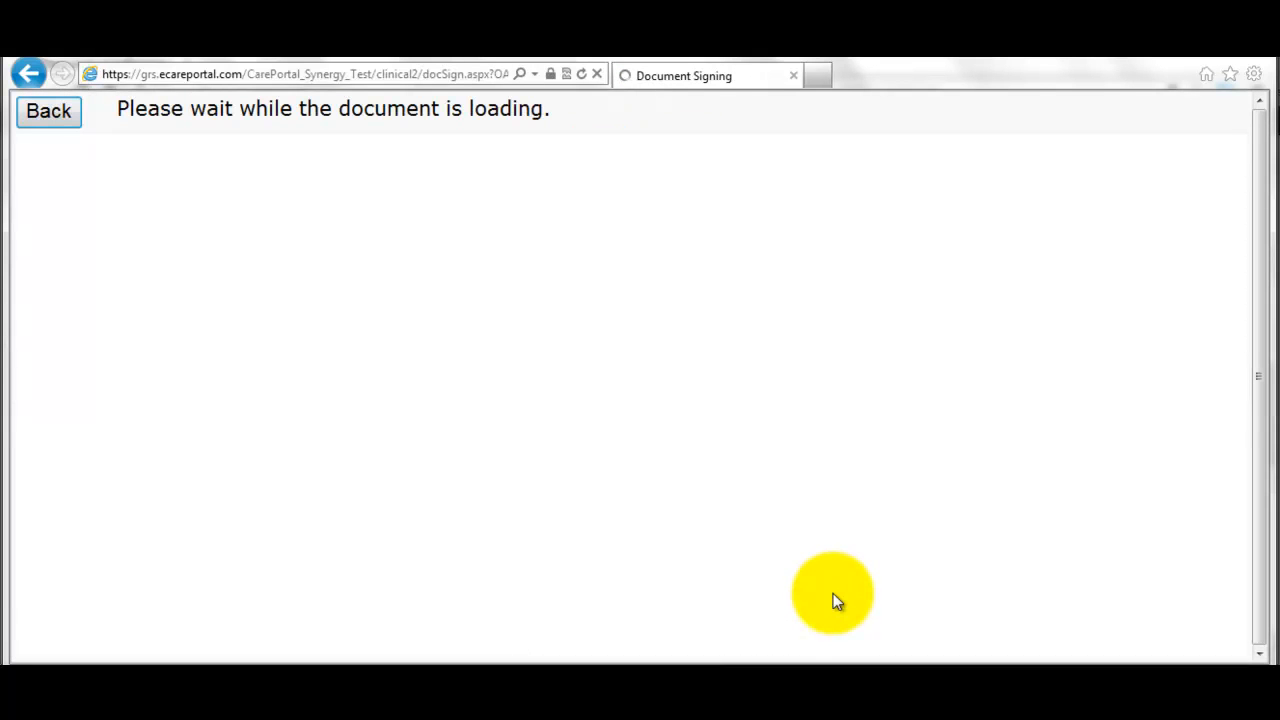
scroll(795, 532, "down", 3)
scroll(794, 537, "down", 15)
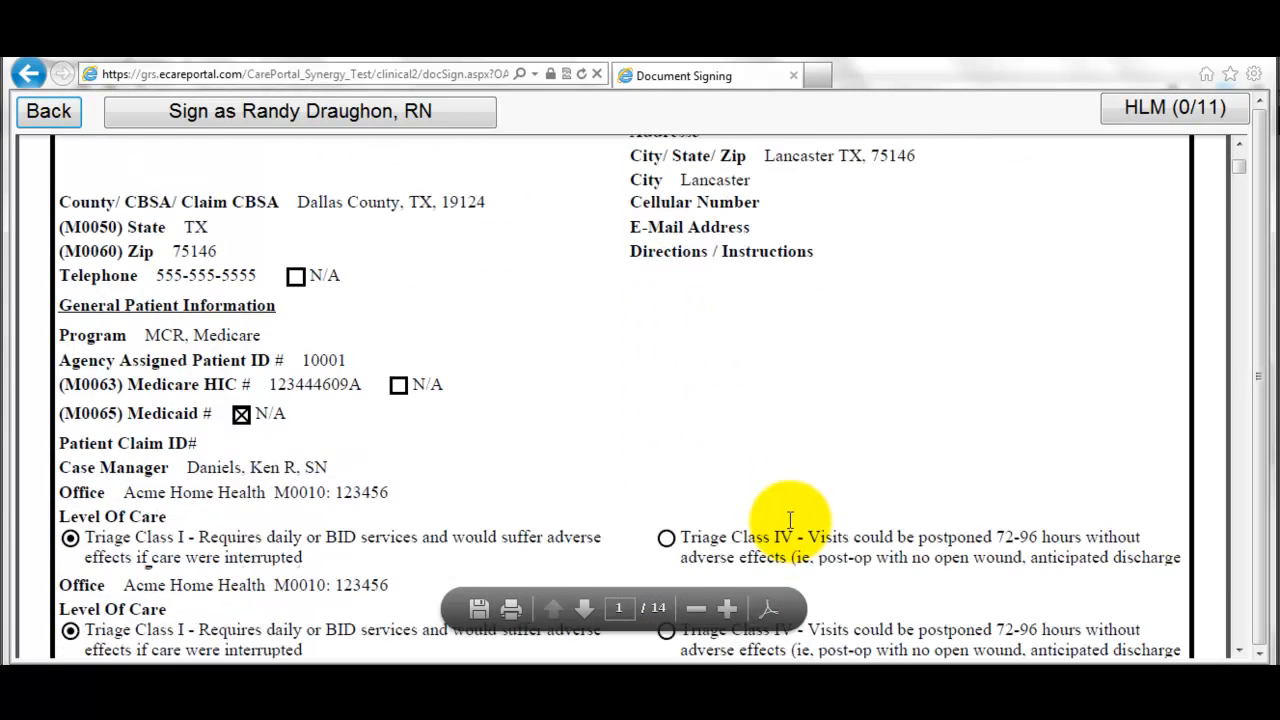
scroll(814, 500, "down", 15)
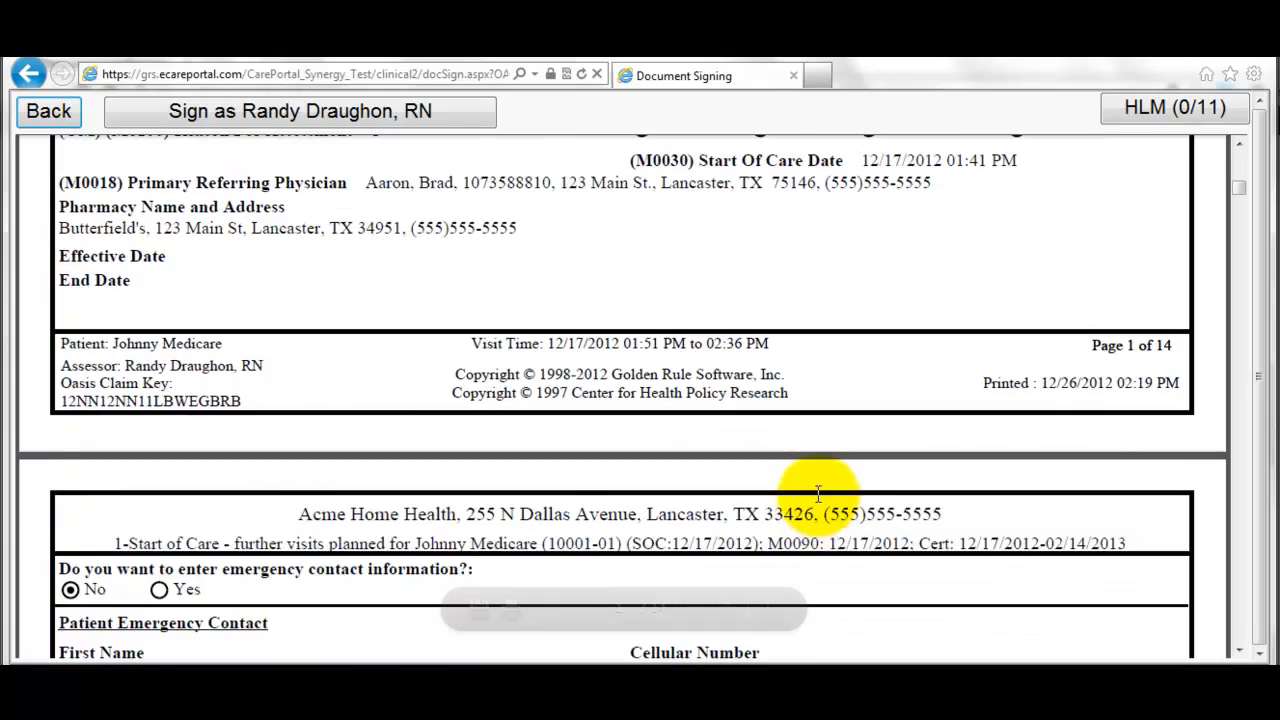
scroll(826, 487, "down", 10)
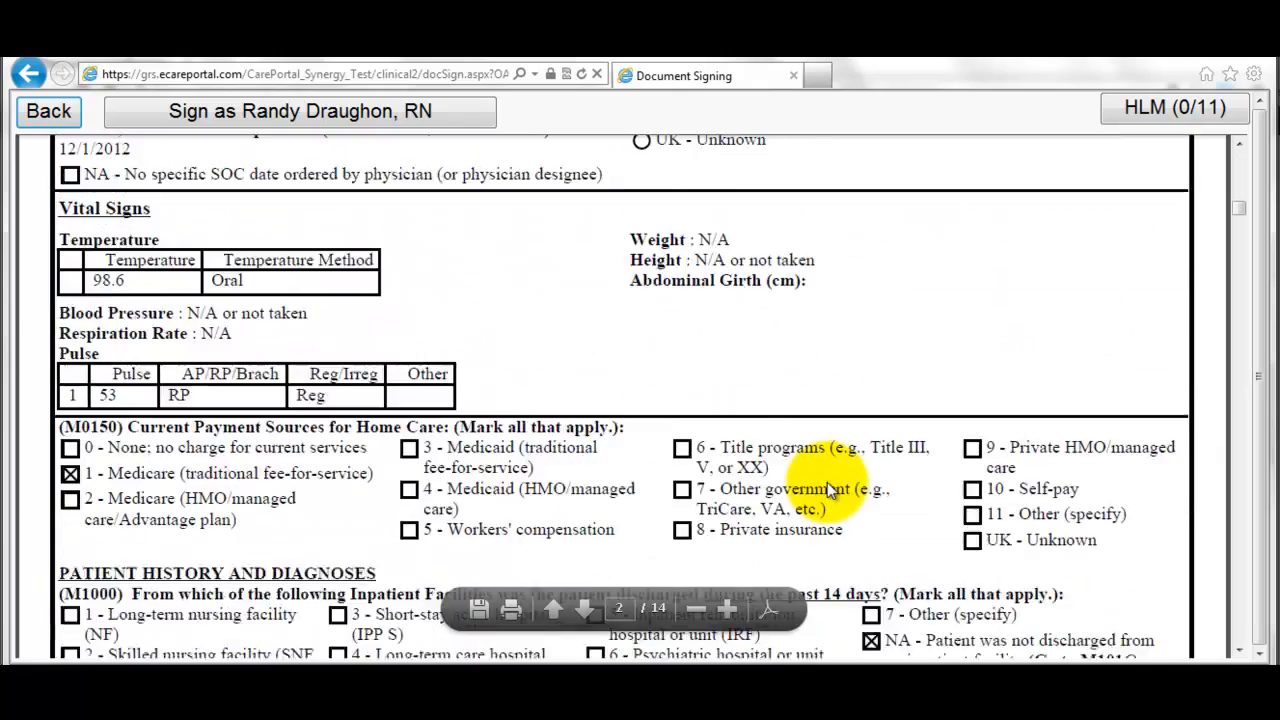
scroll(825, 477, "down", 15)
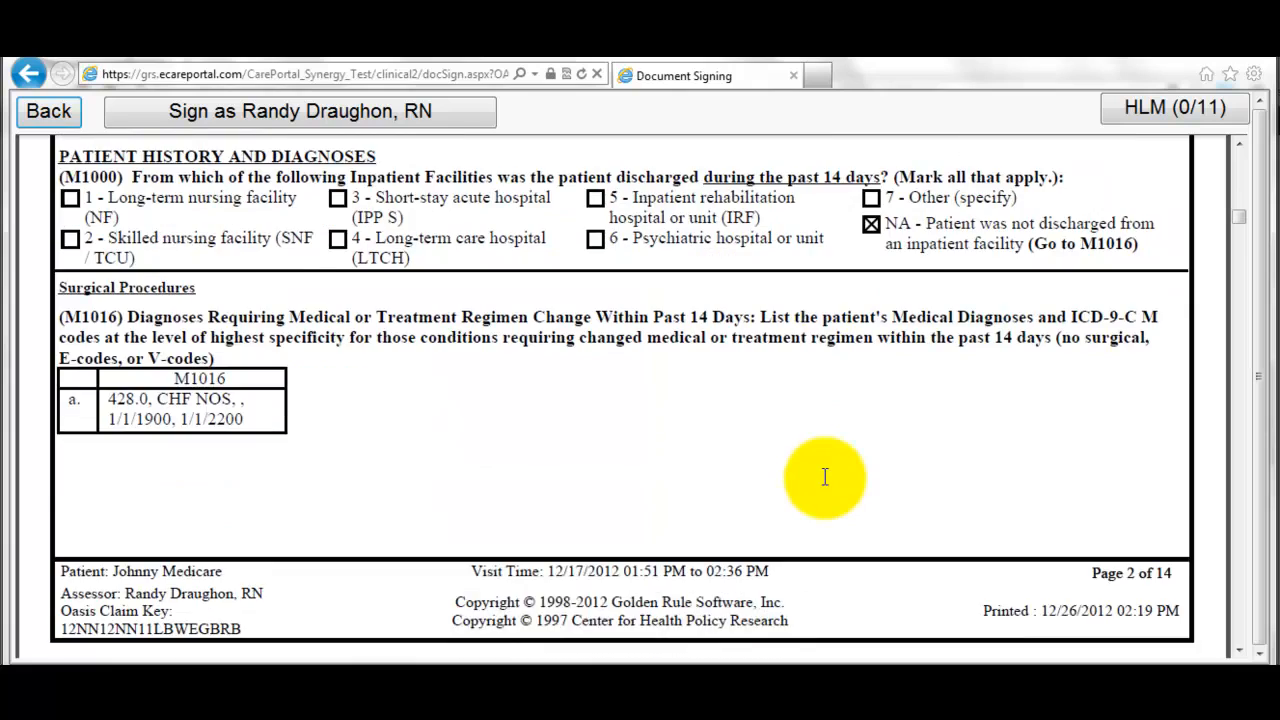
scroll(825, 477, "down", 5)
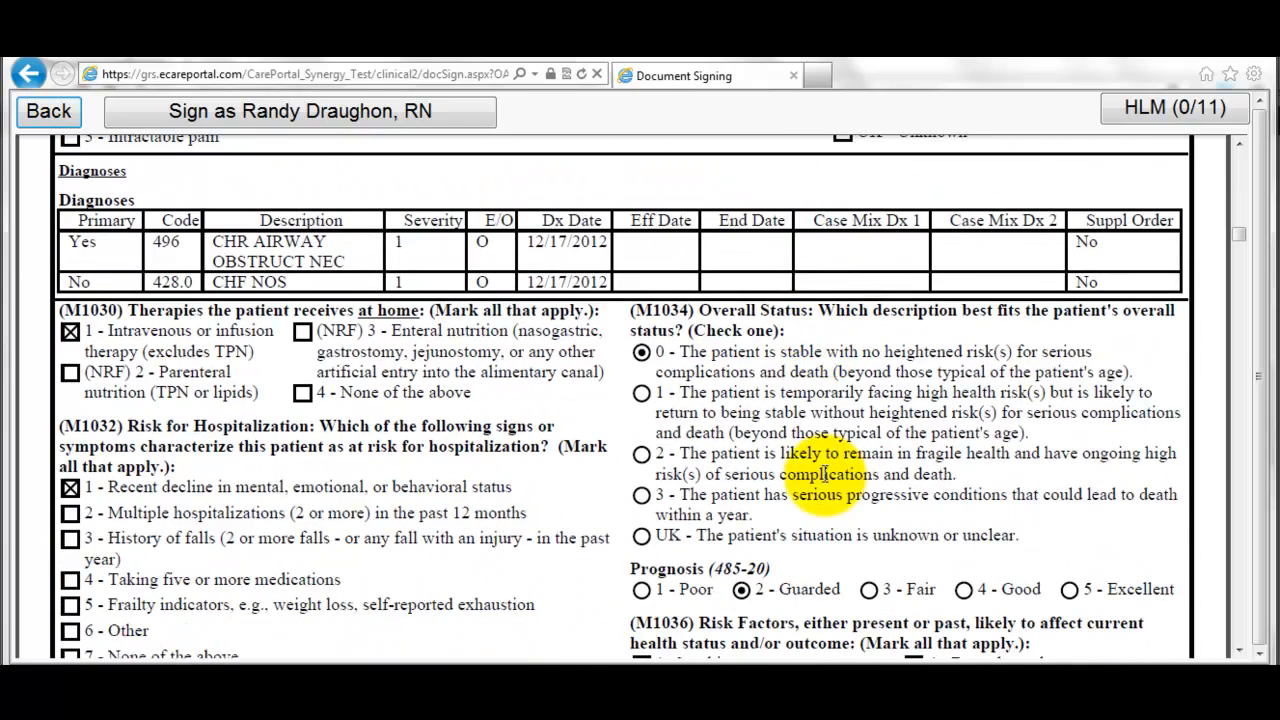
left_click(231, 117)
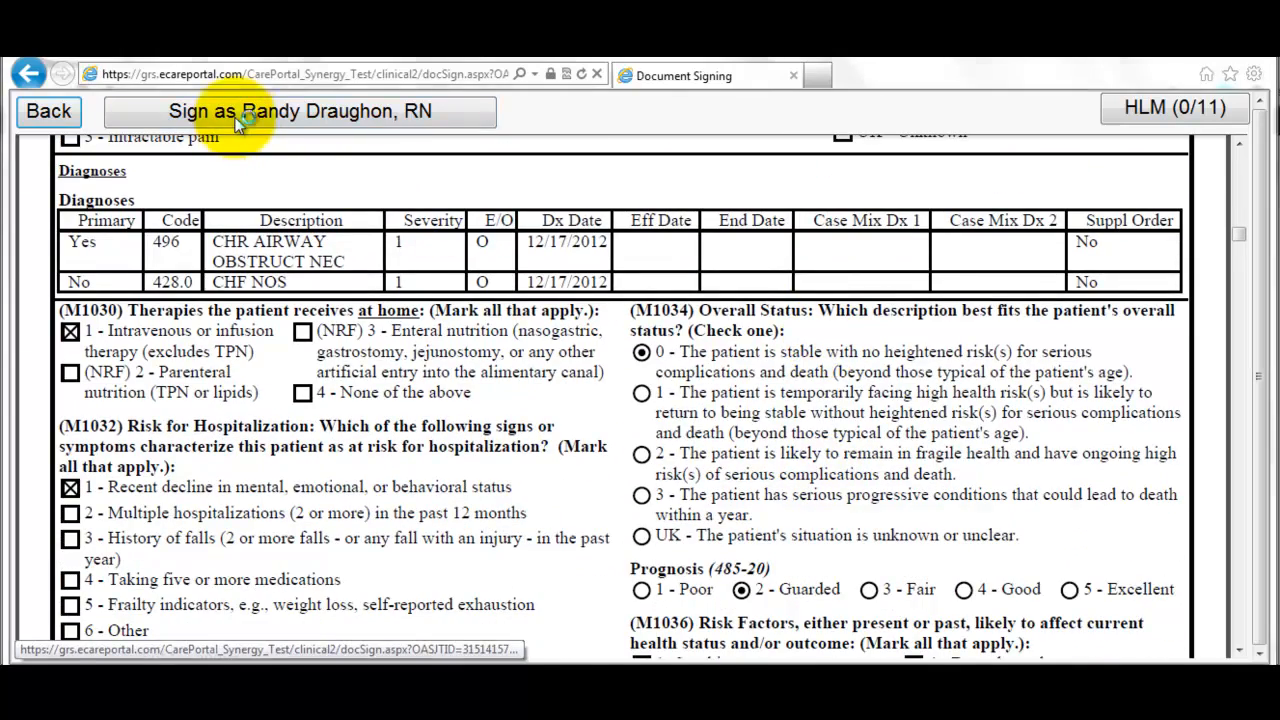
left_click(642, 442)
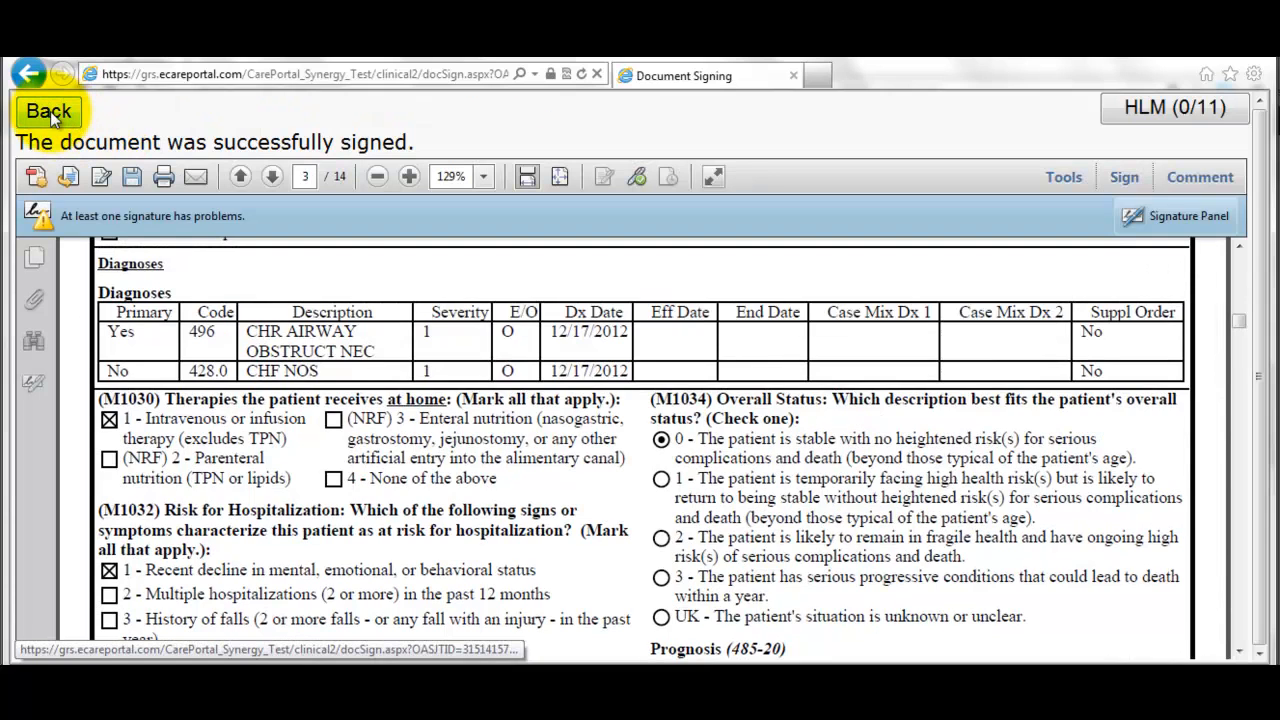
left_click(50, 111)
scroll(343, 281, "down", 1)
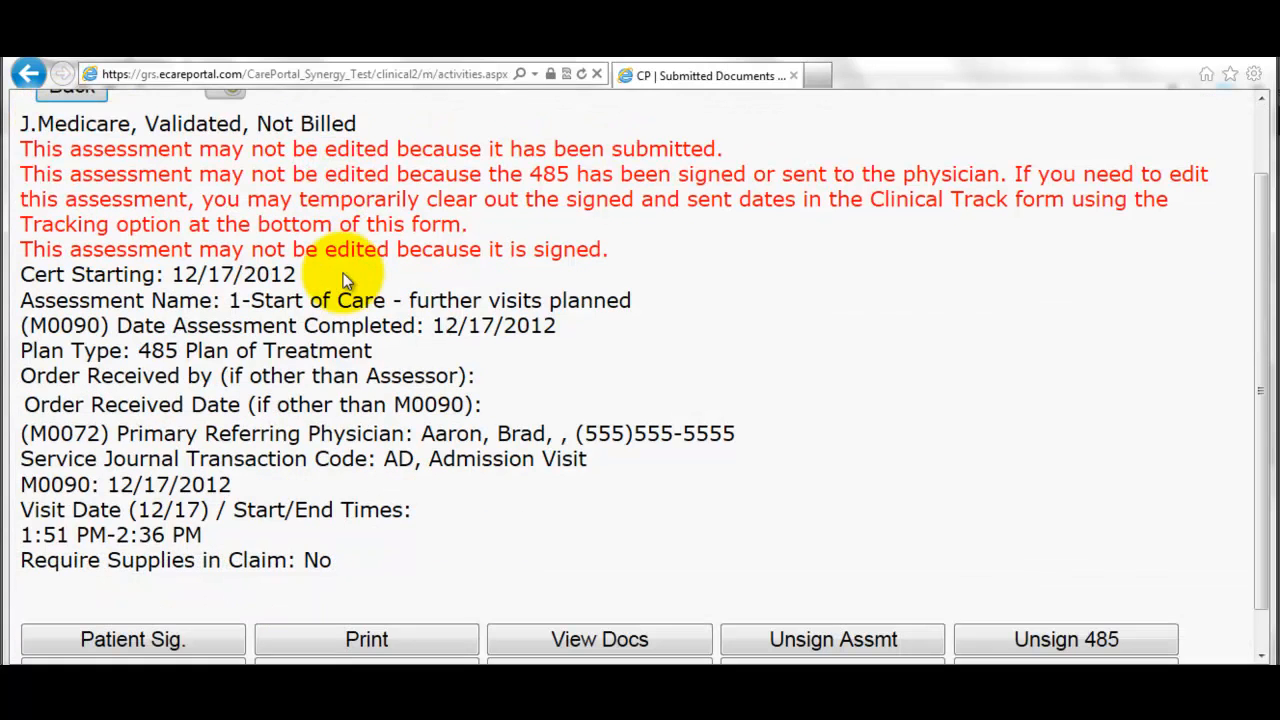
- Review the next agenda bullet in the Google Docs training agenda
key("alt+Tab")
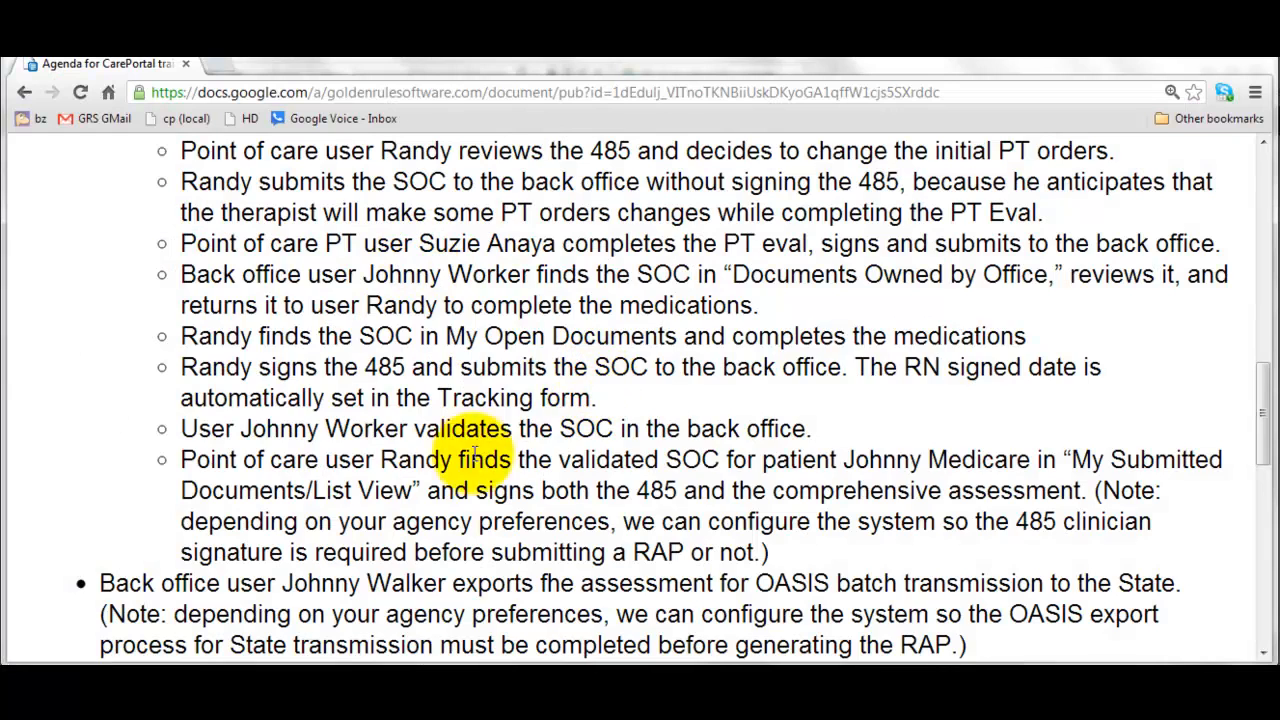
scroll(375, 400, "down", 1)
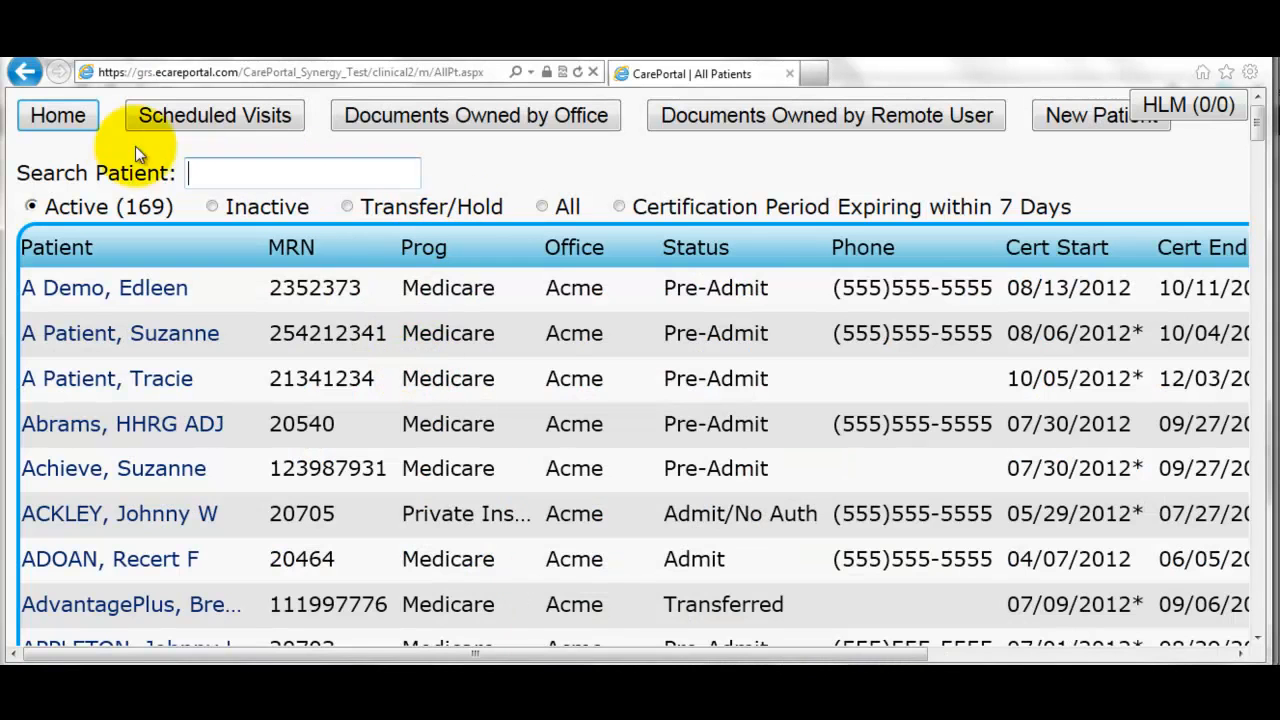
- Open Workflow's Create Batches and list all Medicare assessments available for batching
left_click(81, 122)
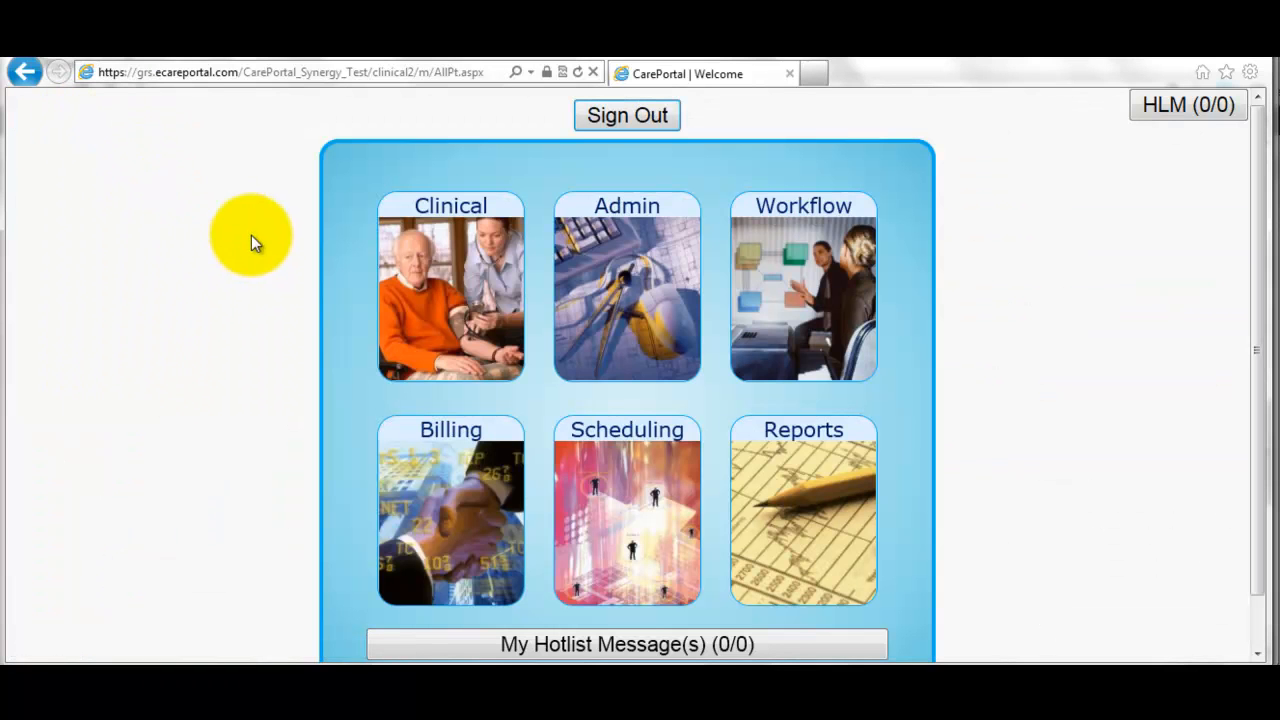
left_click(784, 317)
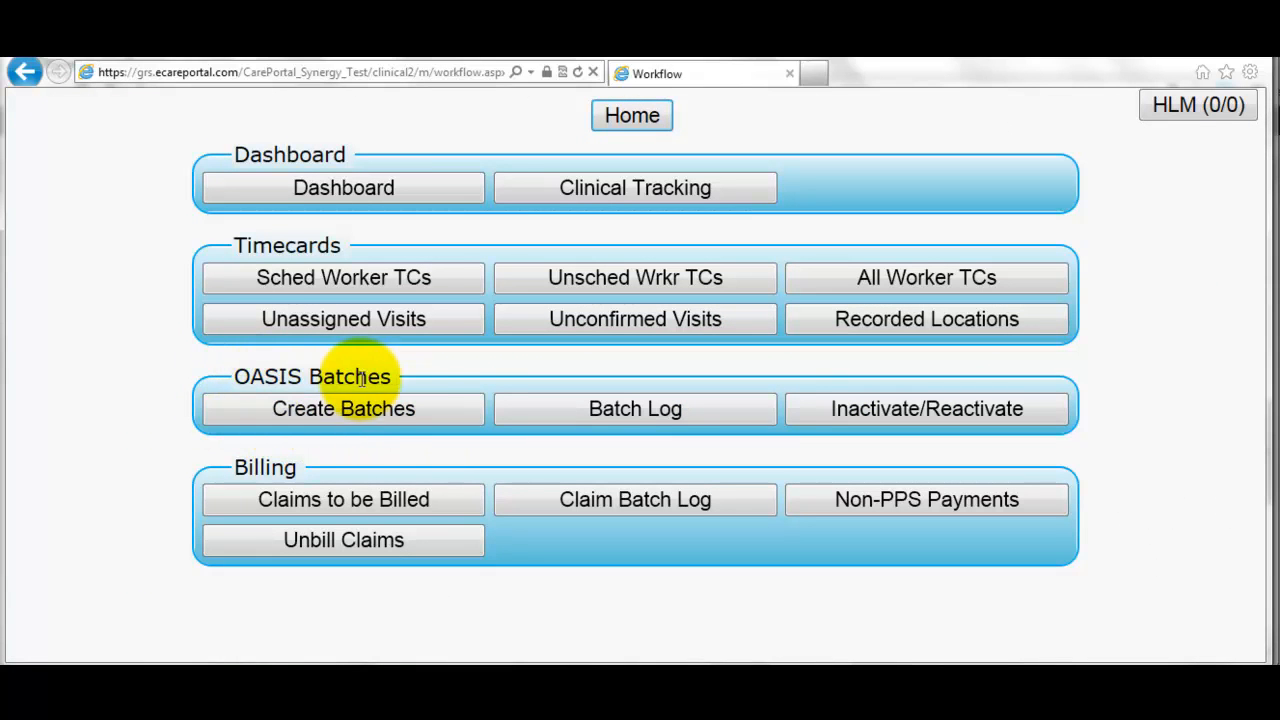
left_click(373, 412)
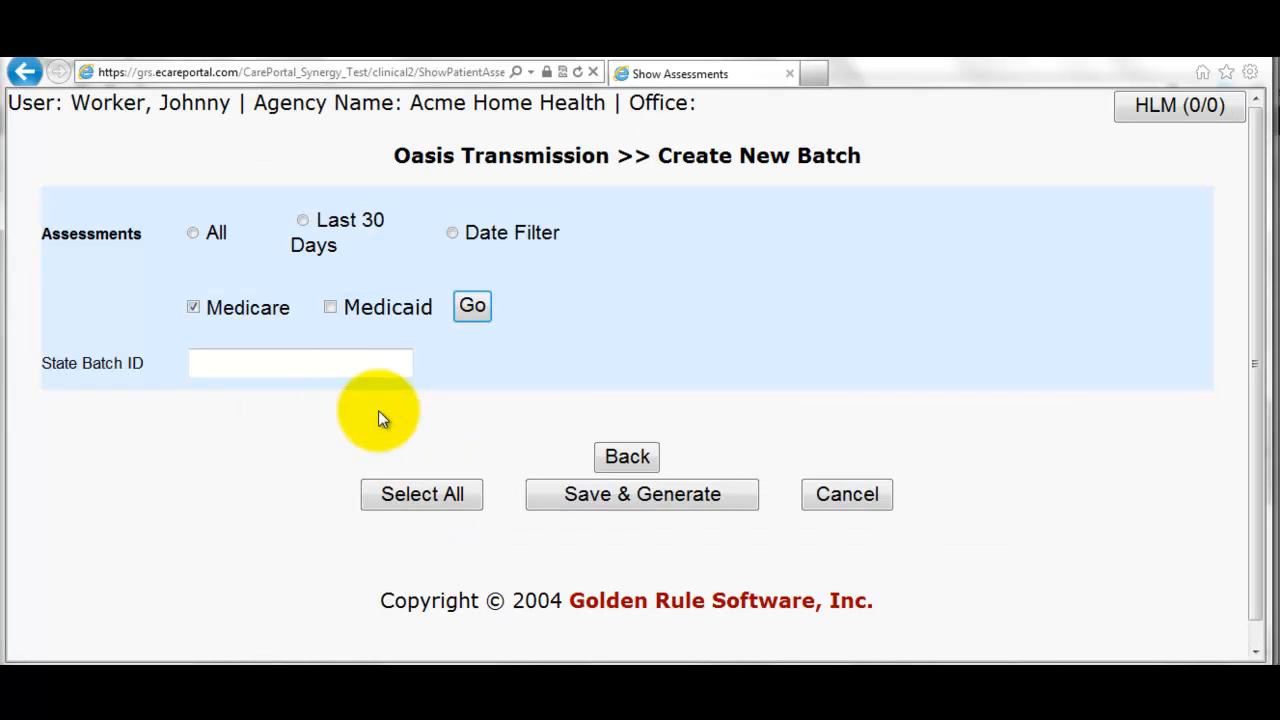
left_click(193, 234)
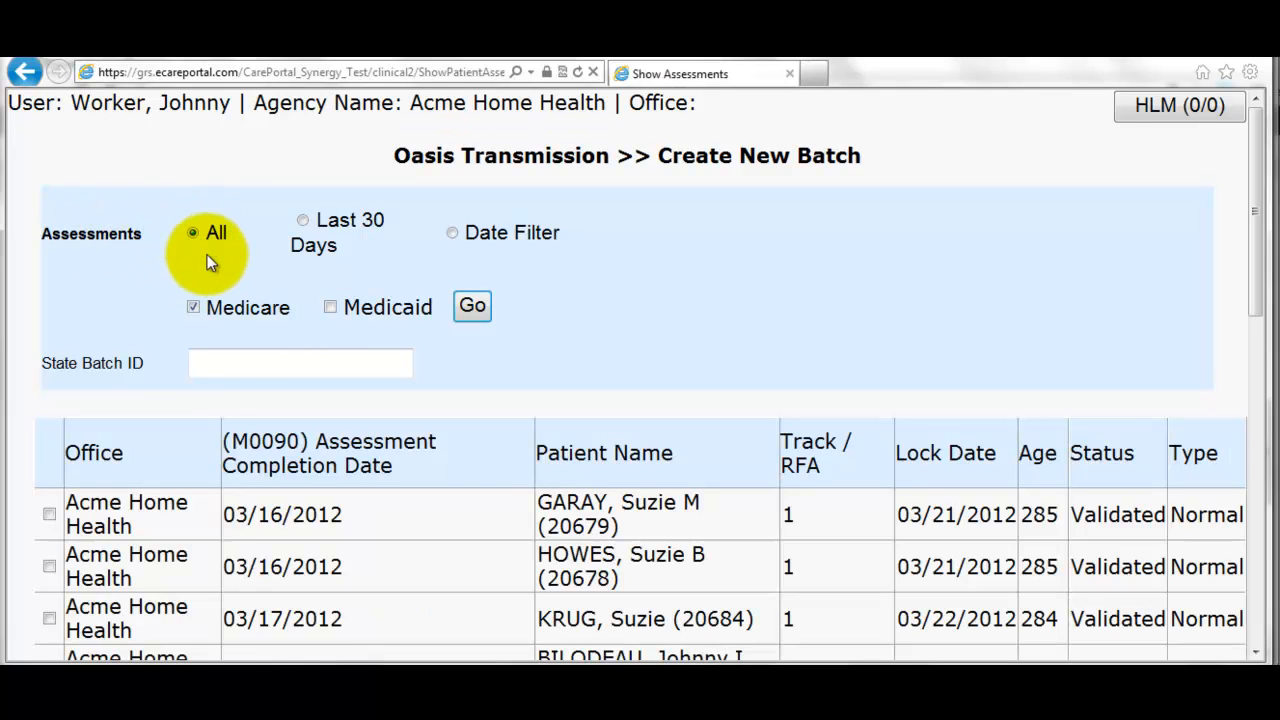
scroll(229, 343, "down", 2)
scroll(229, 343, "down", 5)
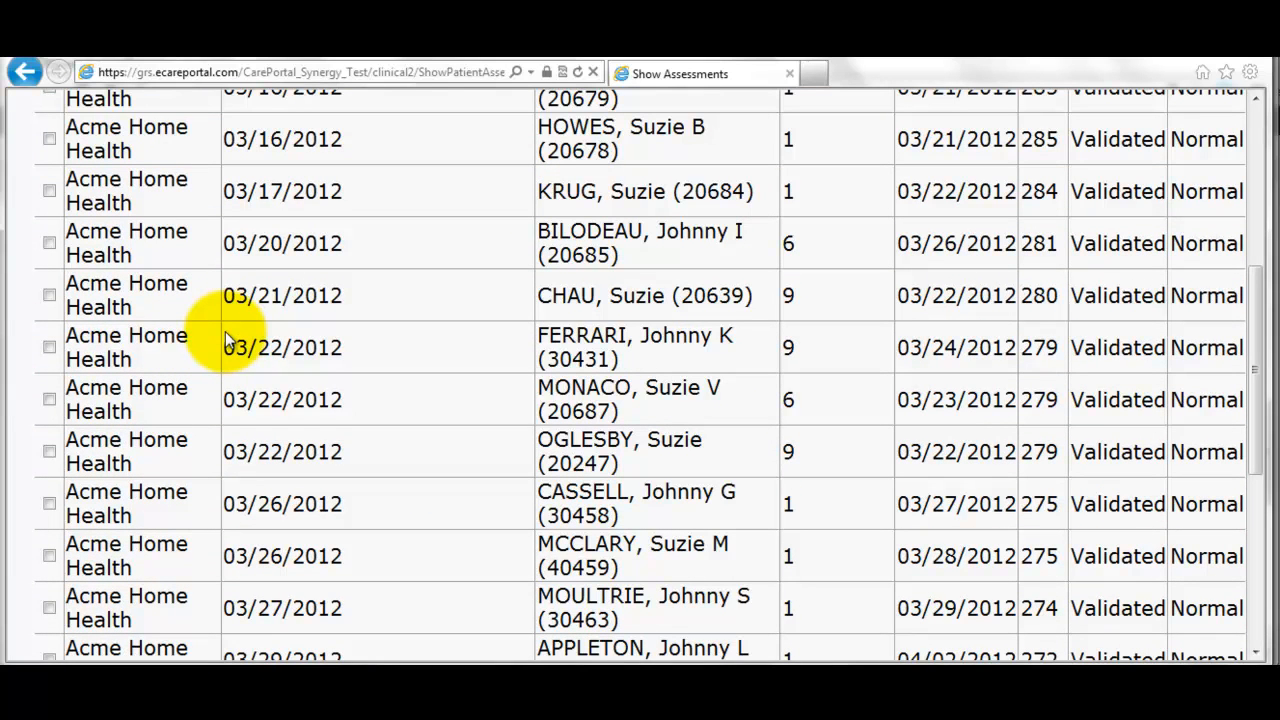
scroll(229, 343, "up", 2)
scroll(229, 337, "down", 9)
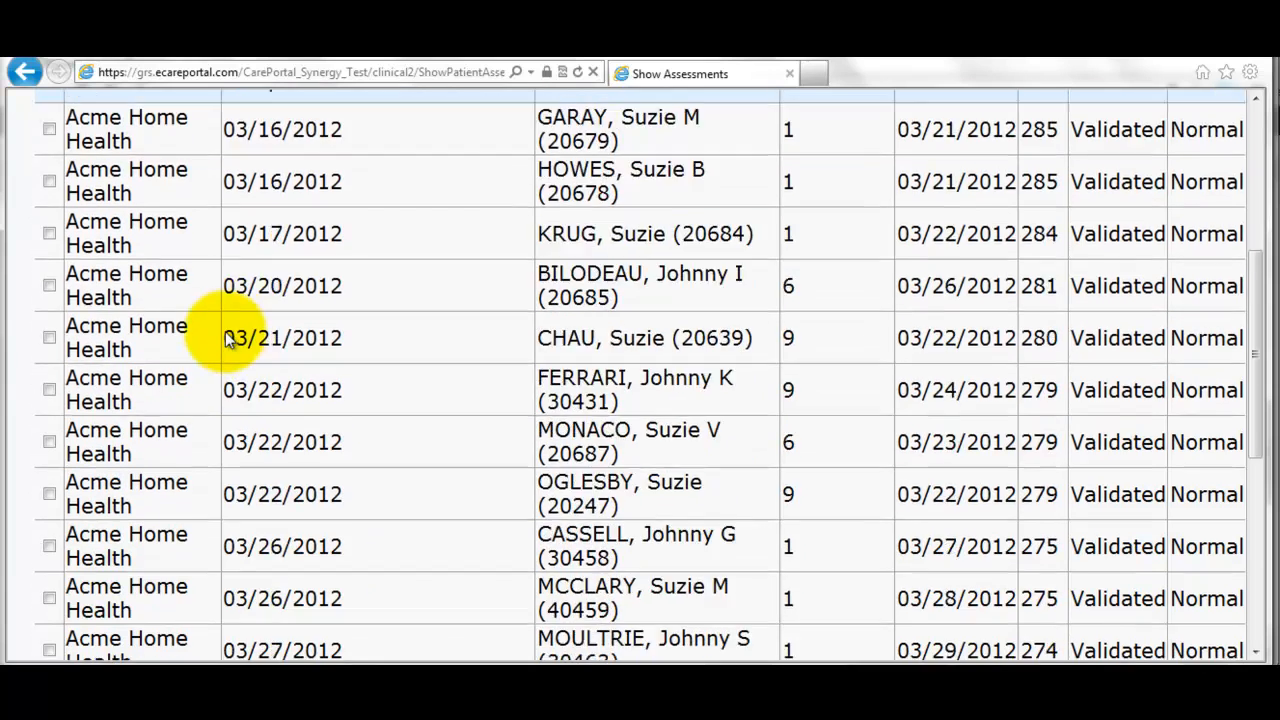
- Filter to Last 30 Days, tick the 12/17/2012 assessment, and Save & Generate the batch
left_click(421, 528)
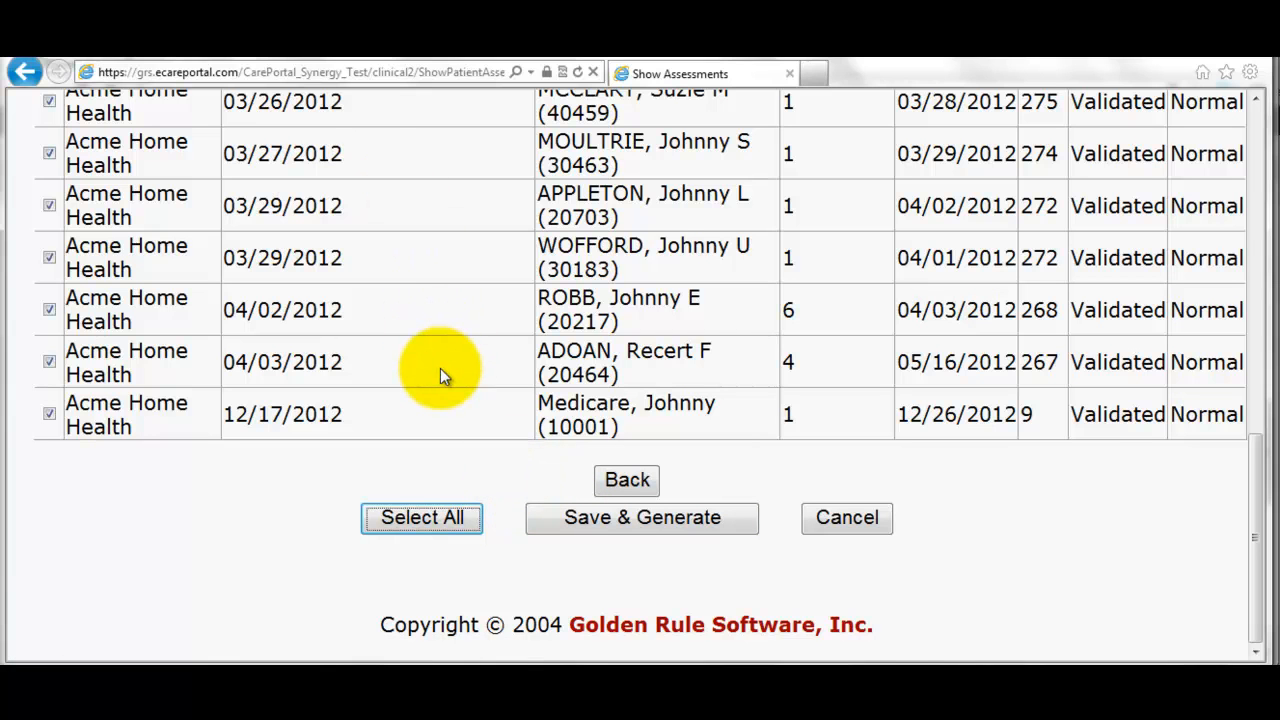
scroll(444, 370, "up", 10)
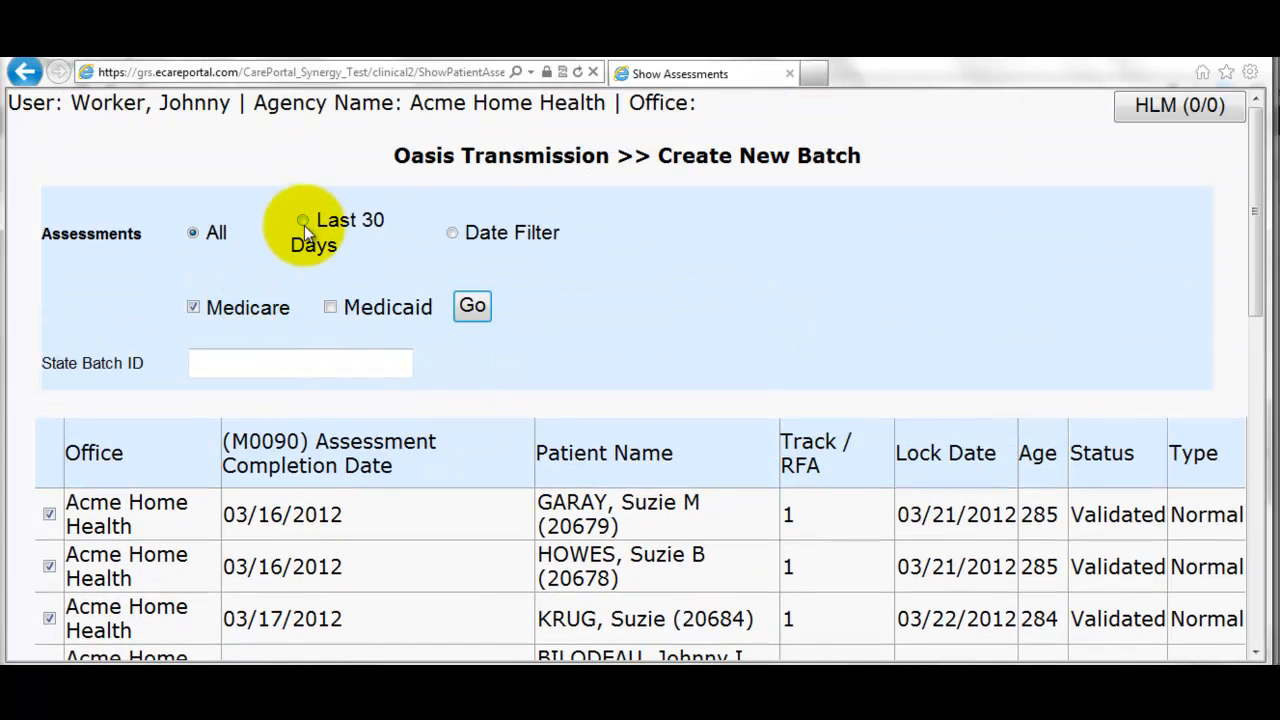
left_click(305, 222)
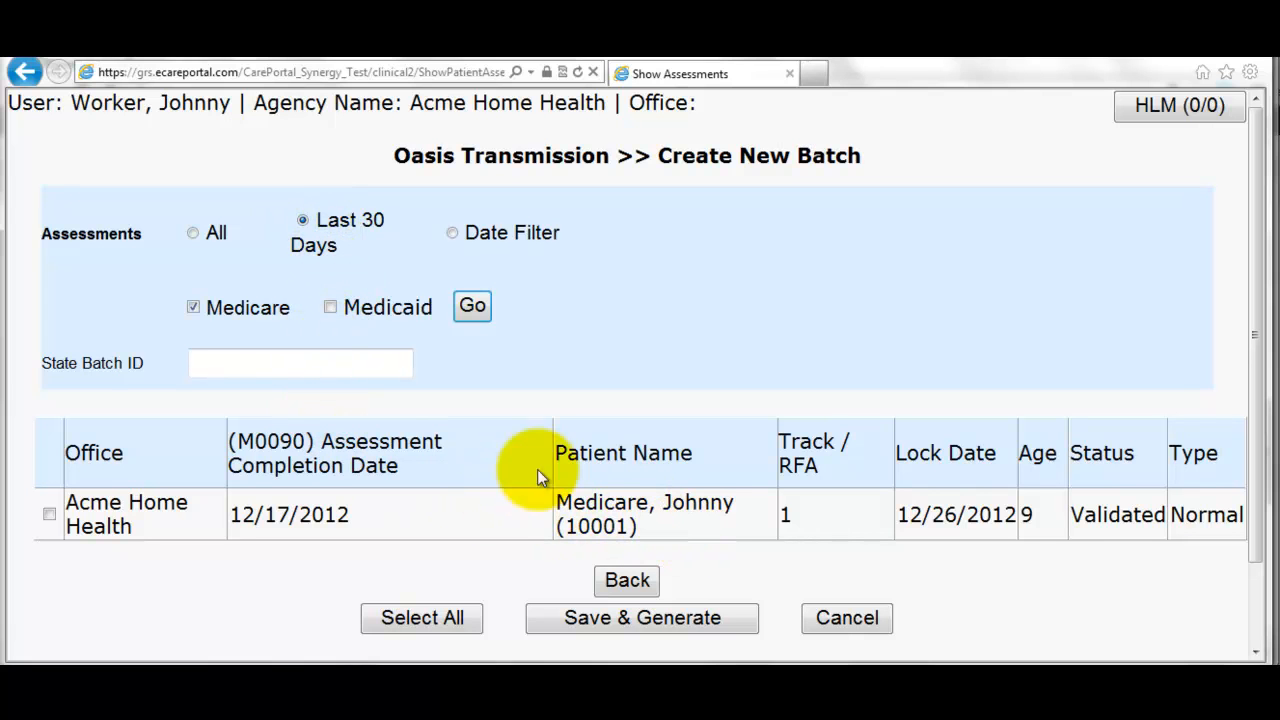
left_click(49, 514)
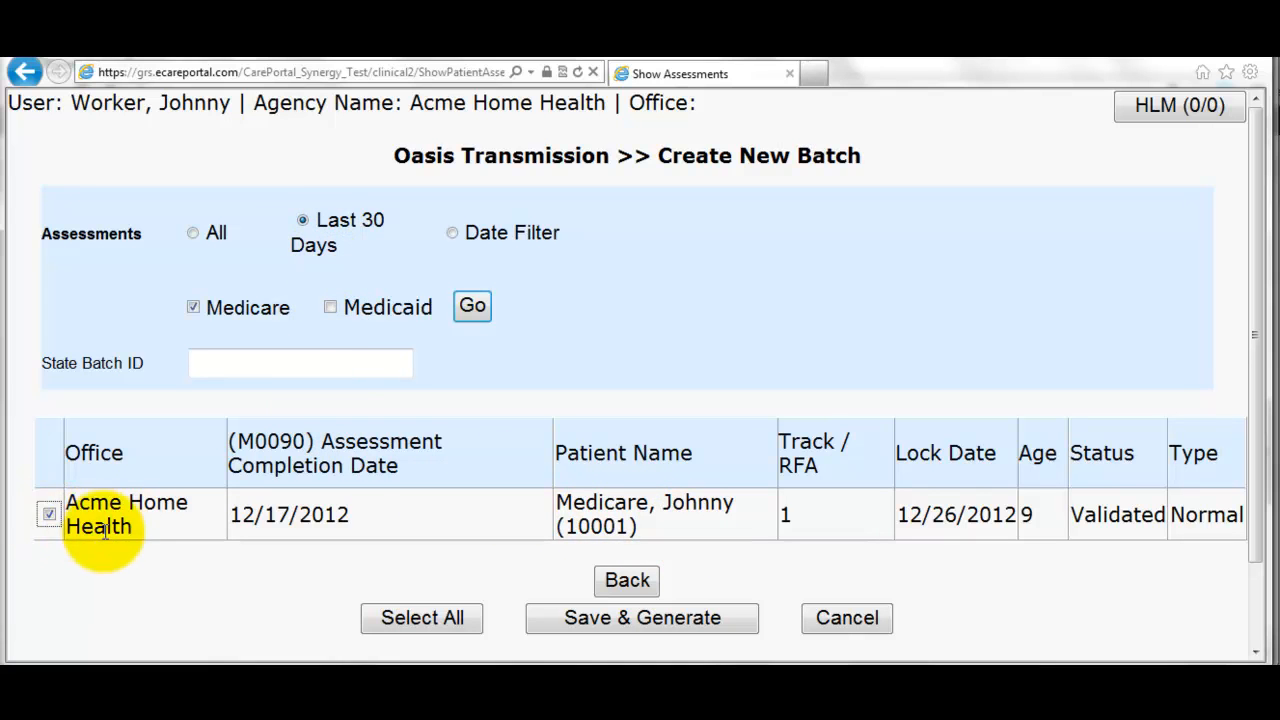
left_click(602, 626)
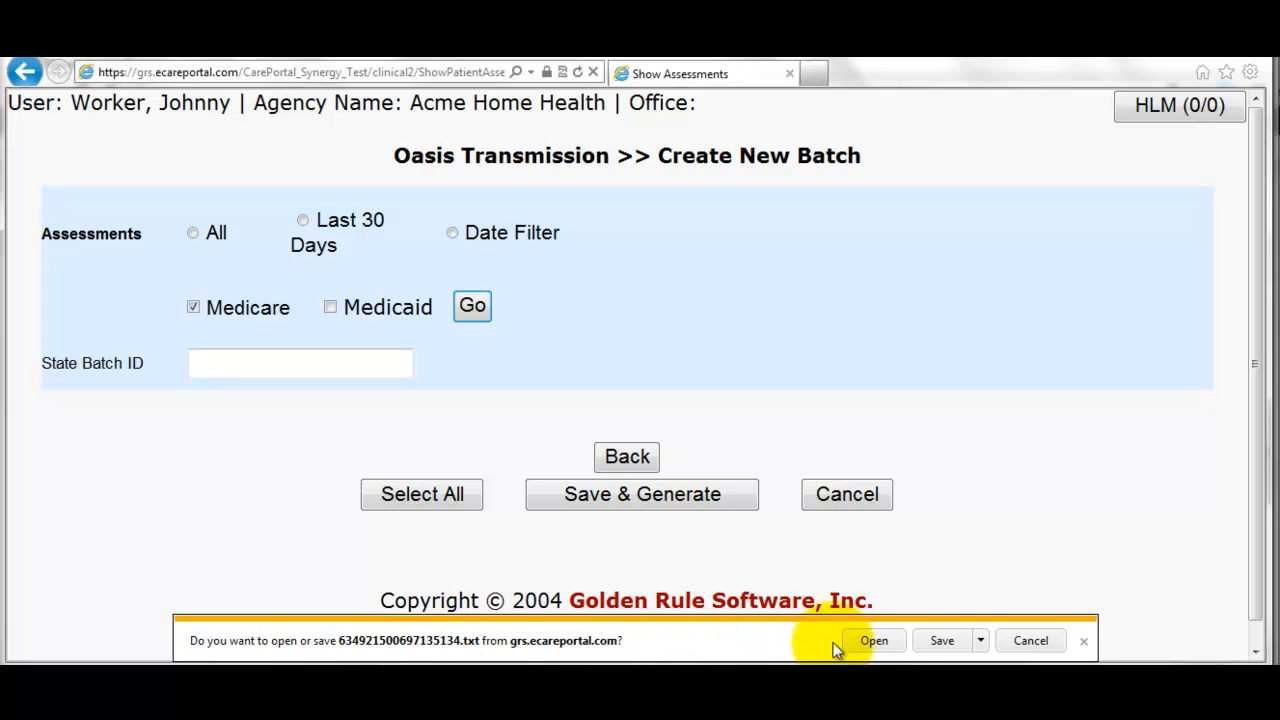
- Choose Save as for the batch file and browse to the C drive folders
left_click(980, 642)
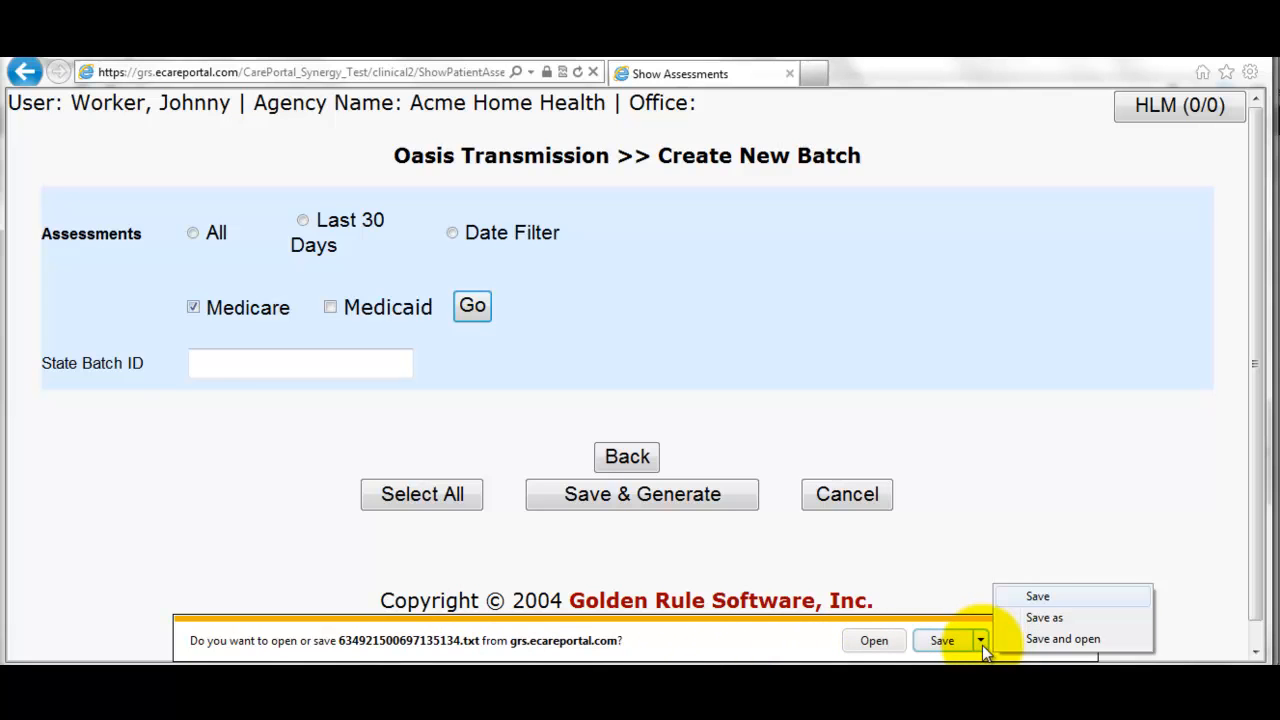
left_click(1042, 619)
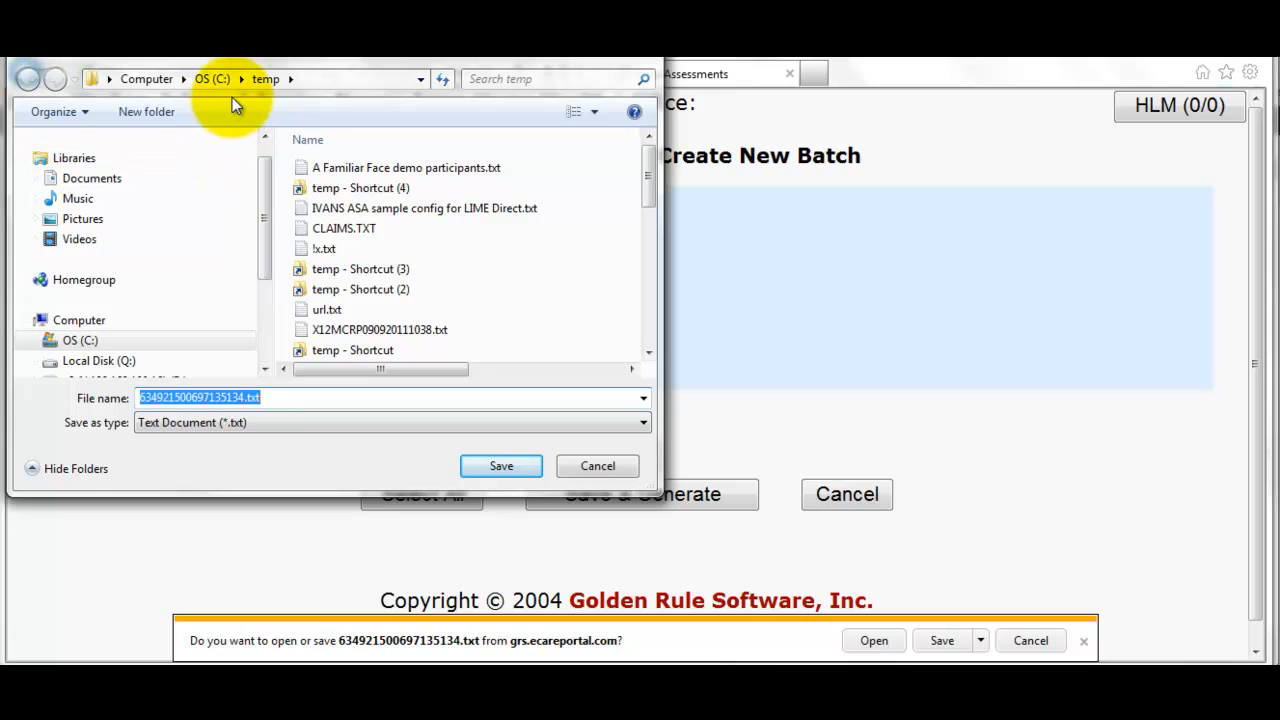
left_click_drag(261, 200, 263, 218)
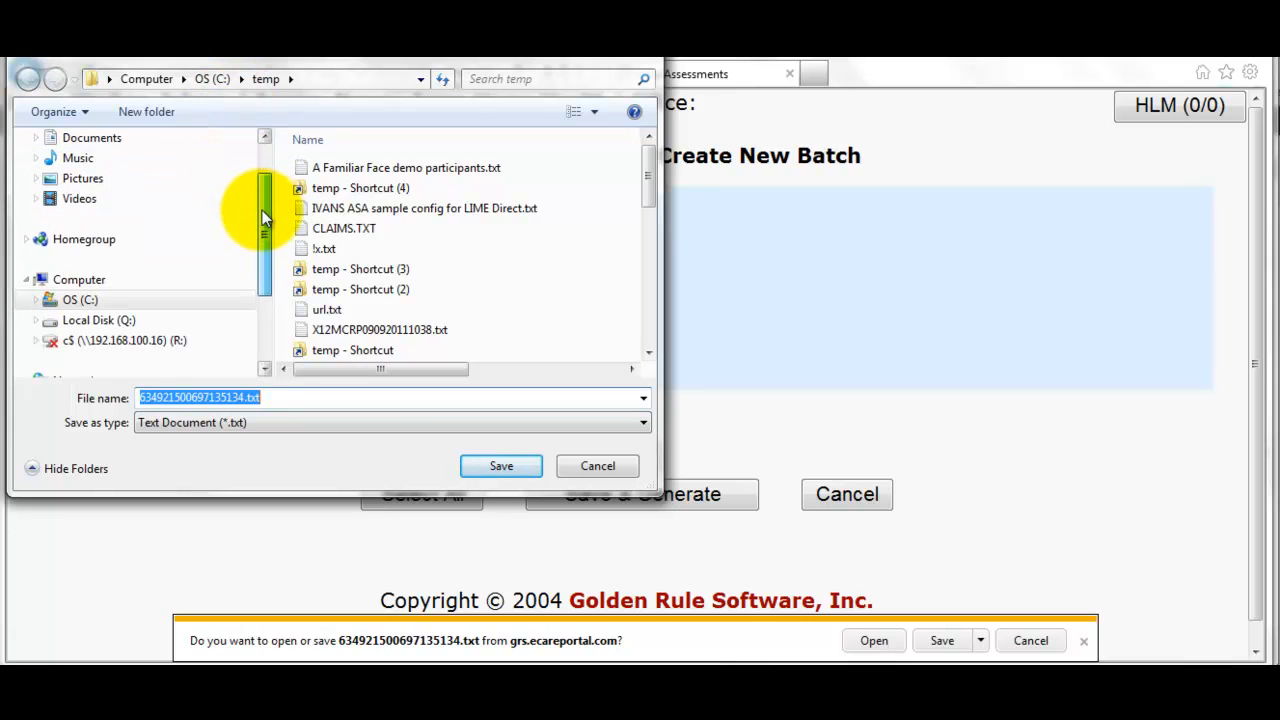
left_click(34, 301)
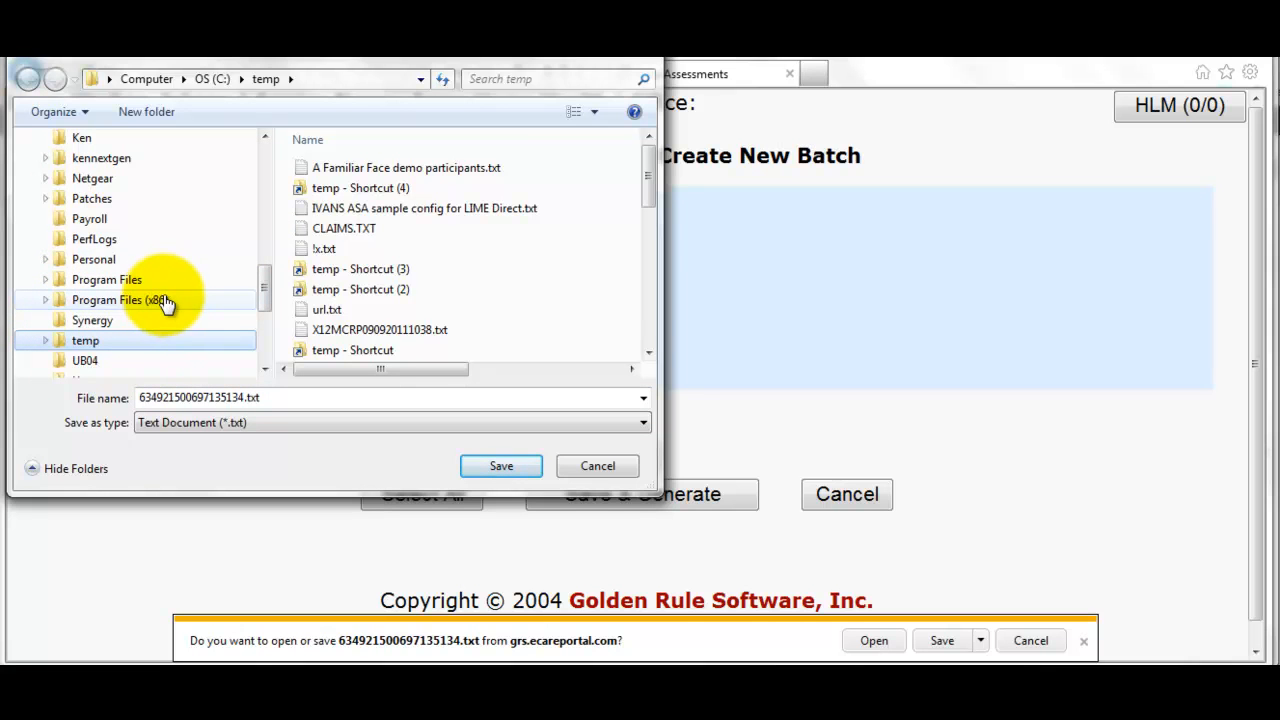
- Create an 'OASIS Batches' folder in C:\temp and save 634921500697135134.txt there
right_click(531, 275)
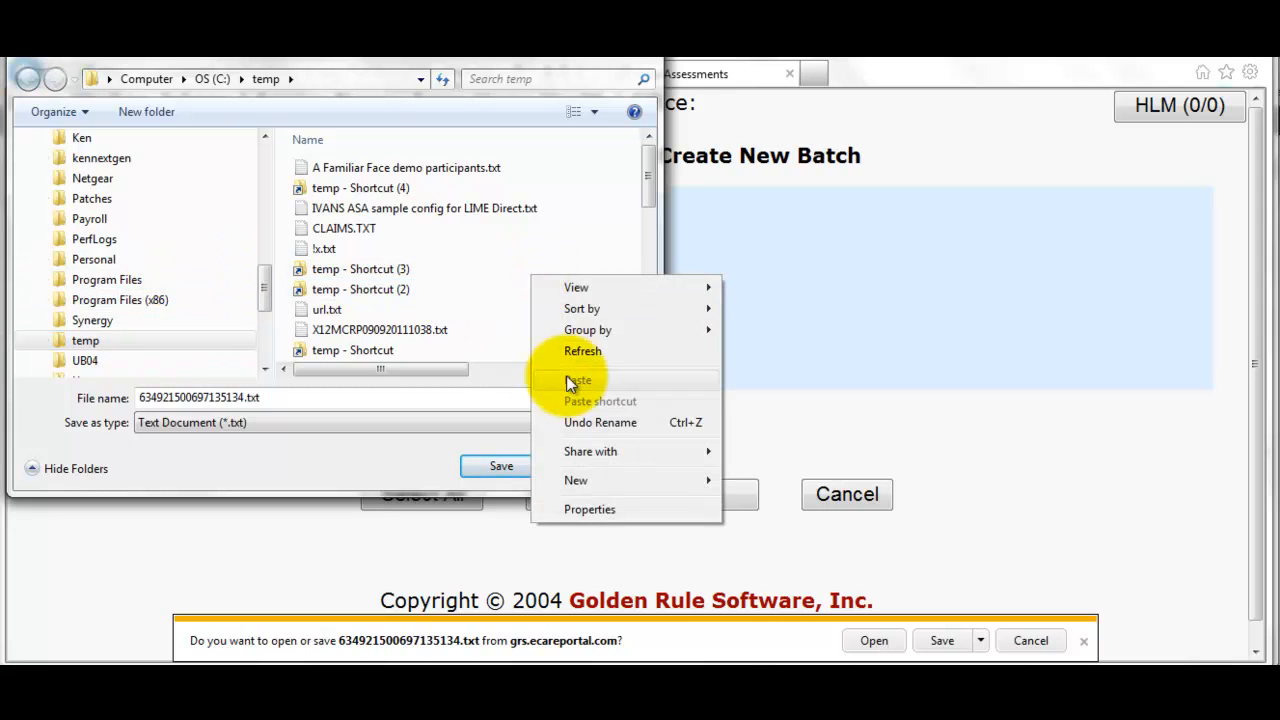
mouse_move(601, 480)
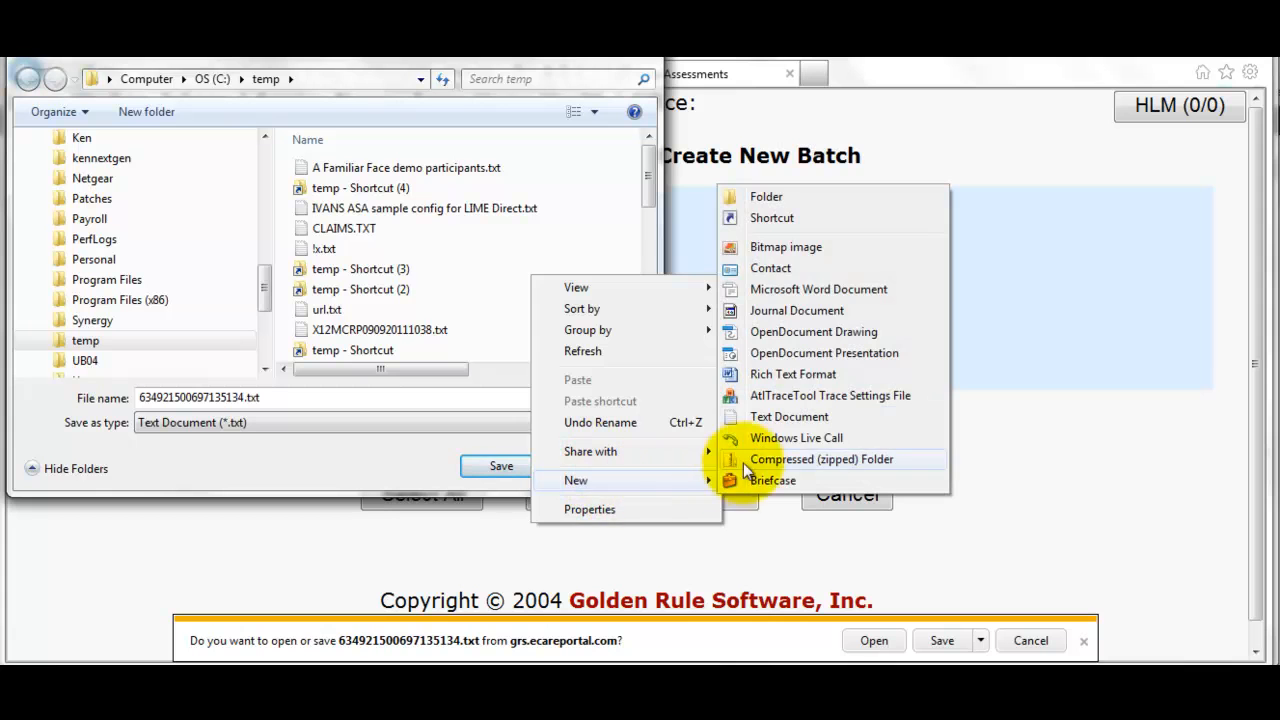
left_click(766, 199)
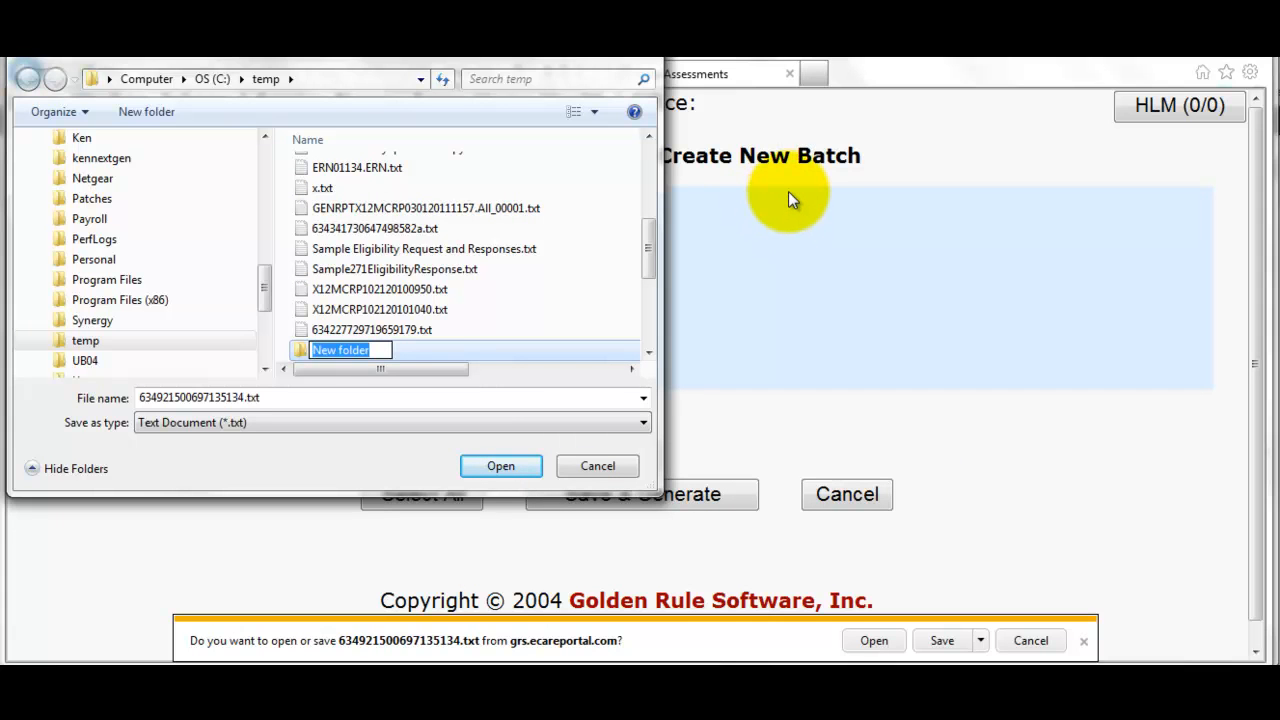
type("OAS")
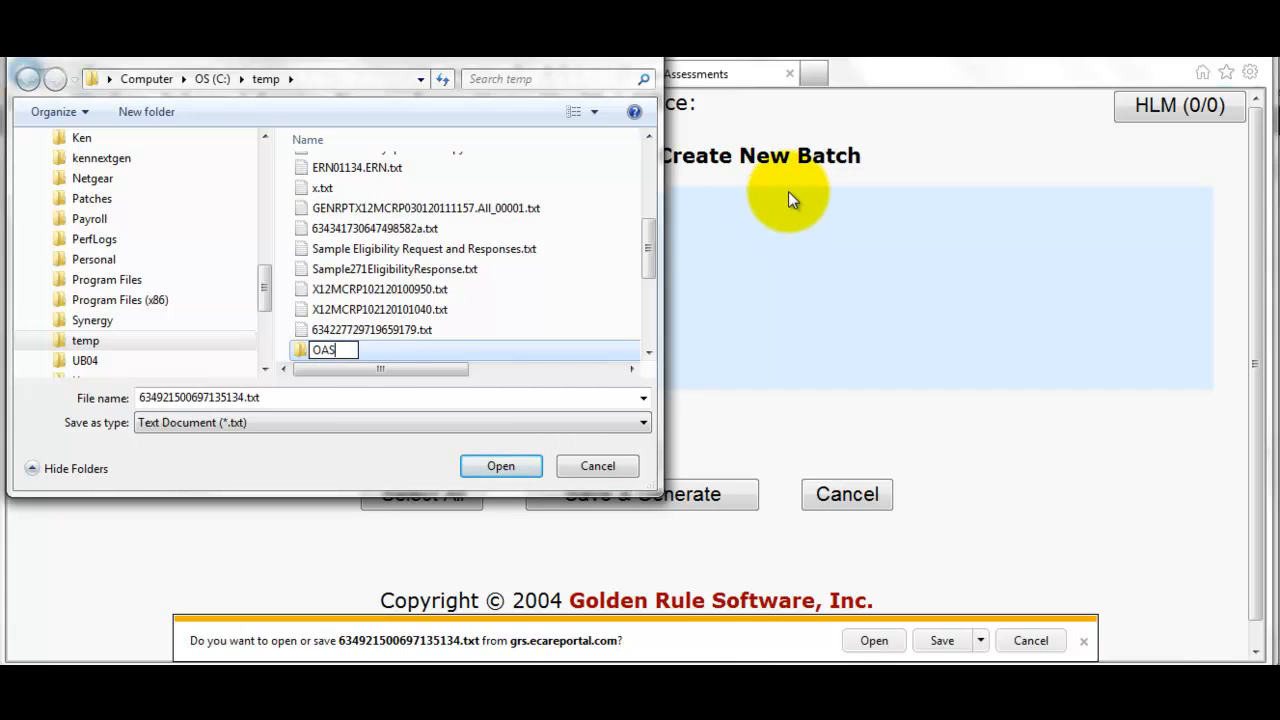
type("IS Batches")
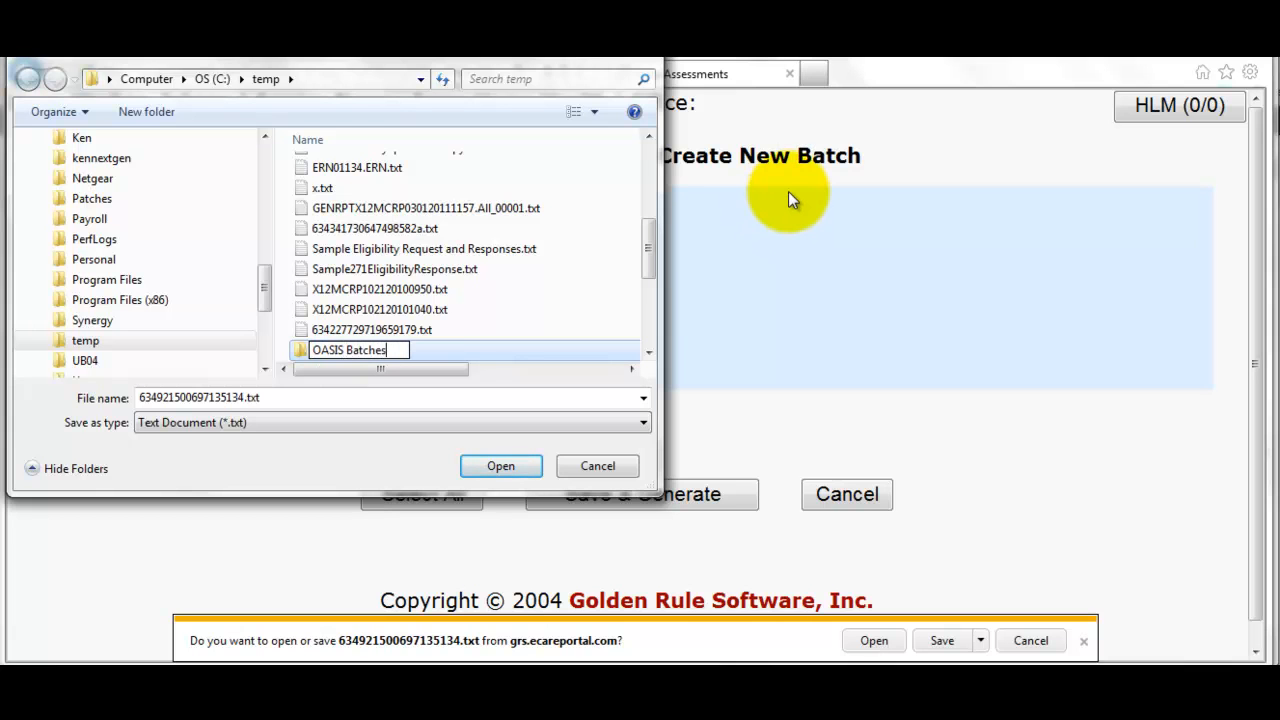
key("Return")
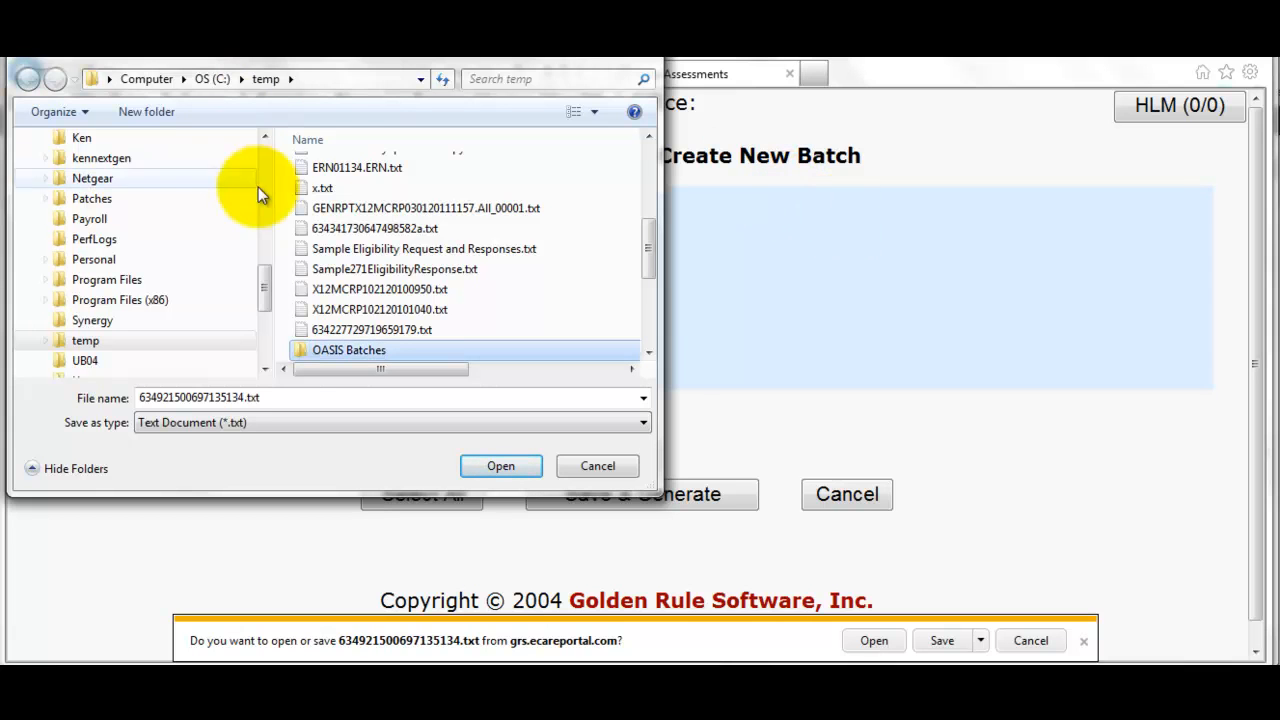
double_click(300, 350)
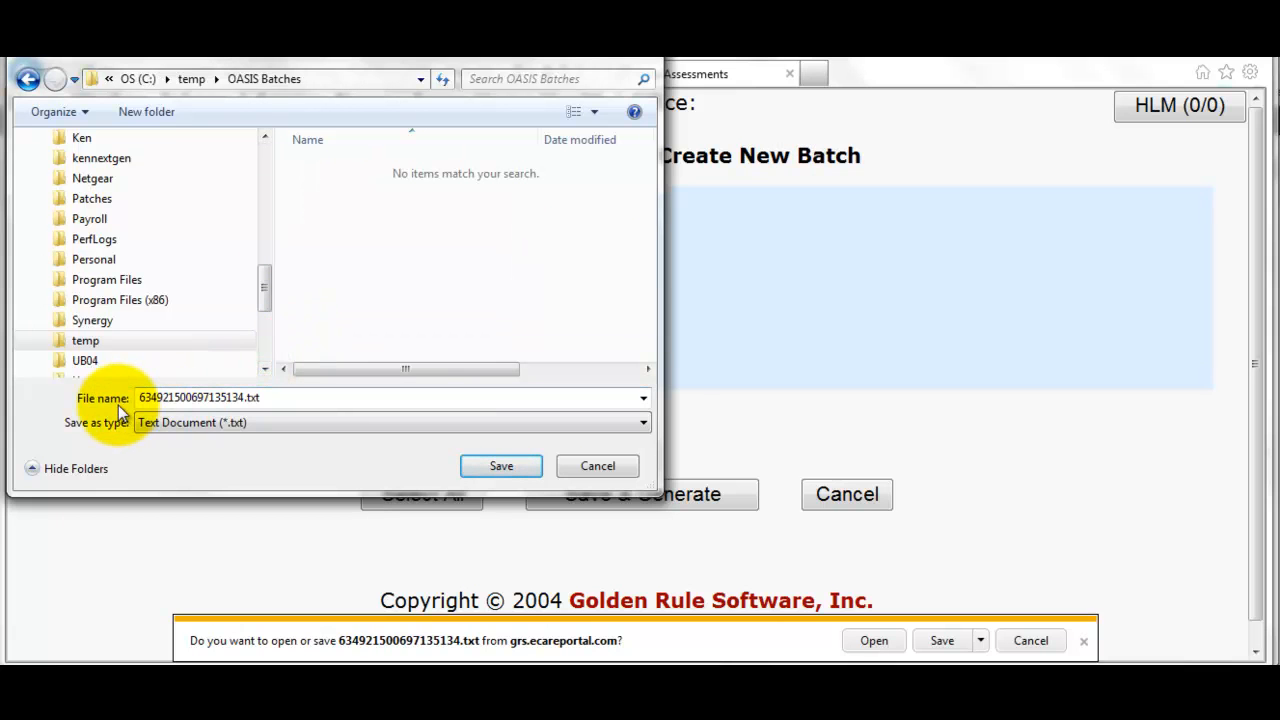
left_click(510, 463)
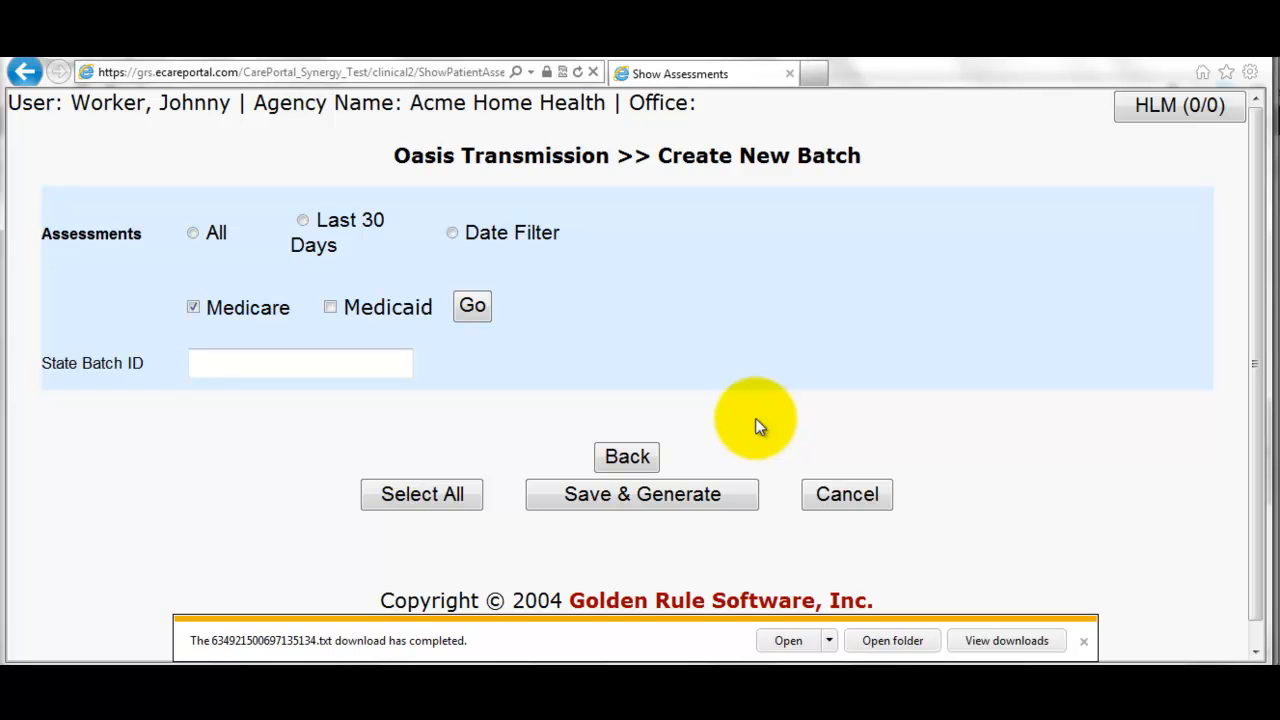
- Return to the CarePortal welcome page, close the download-complete notice, and check the training agenda
left_click(624, 459)
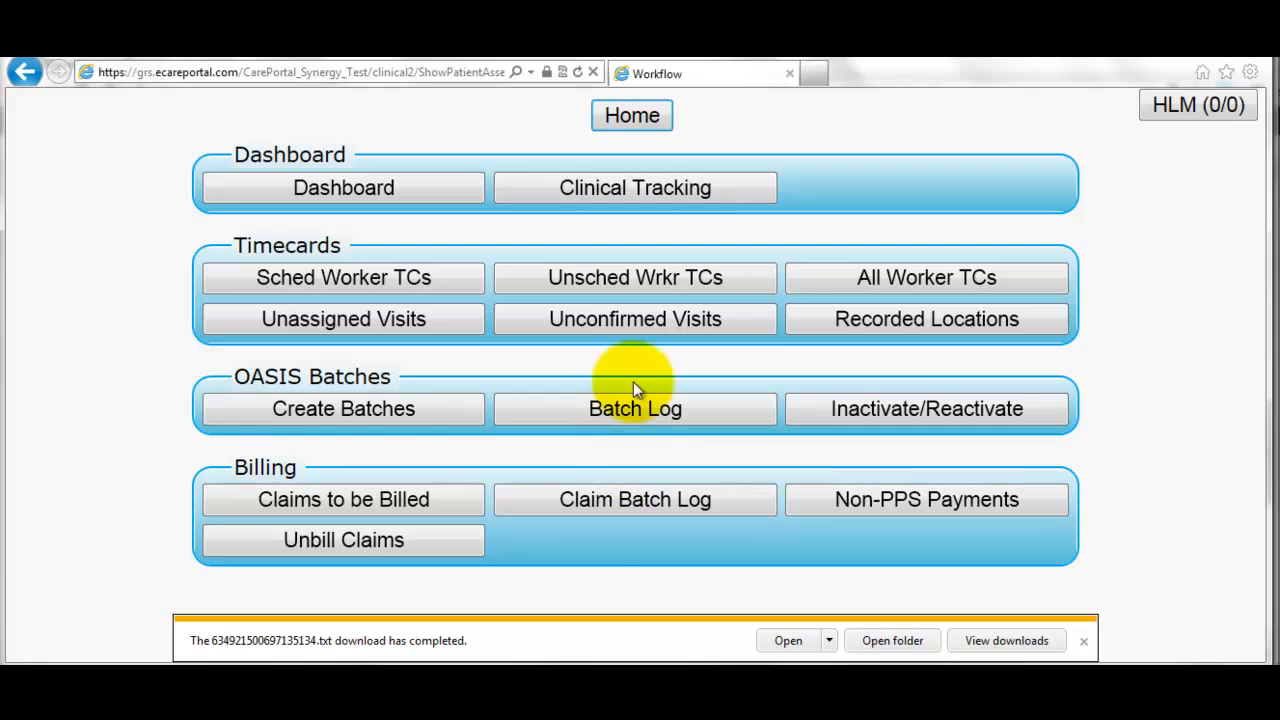
left_click(641, 130)
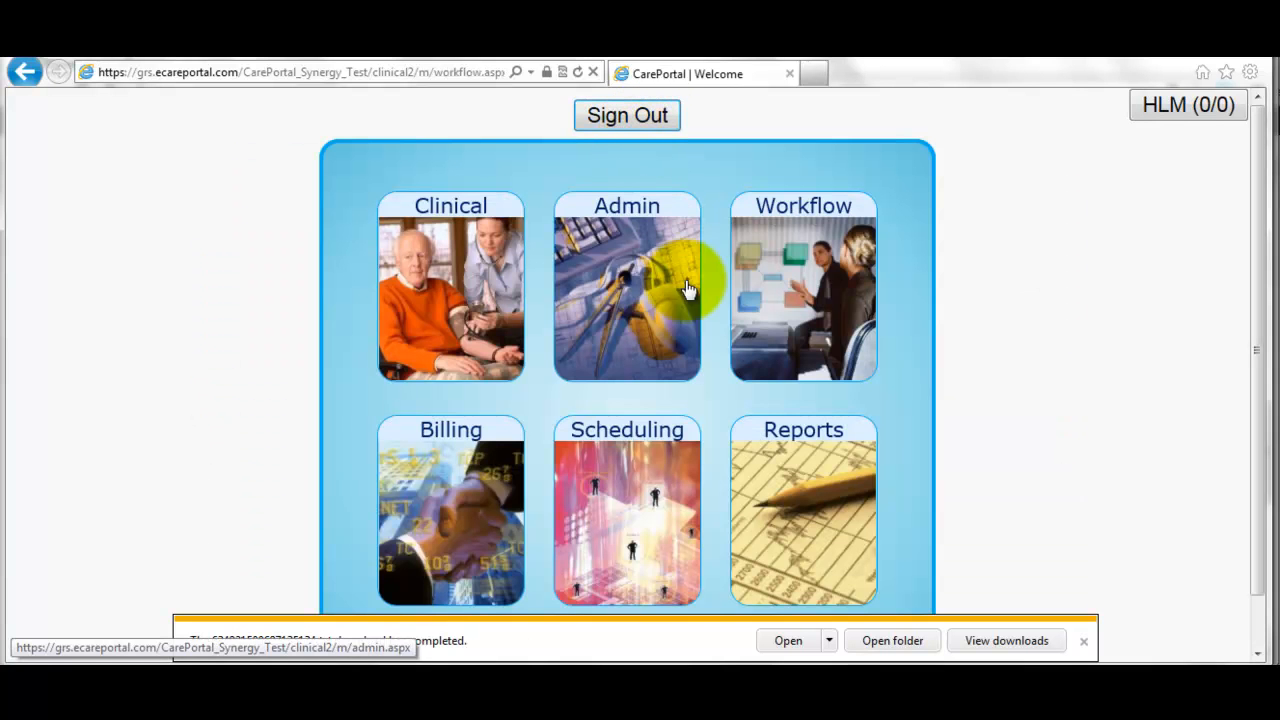
left_click(1084, 641)
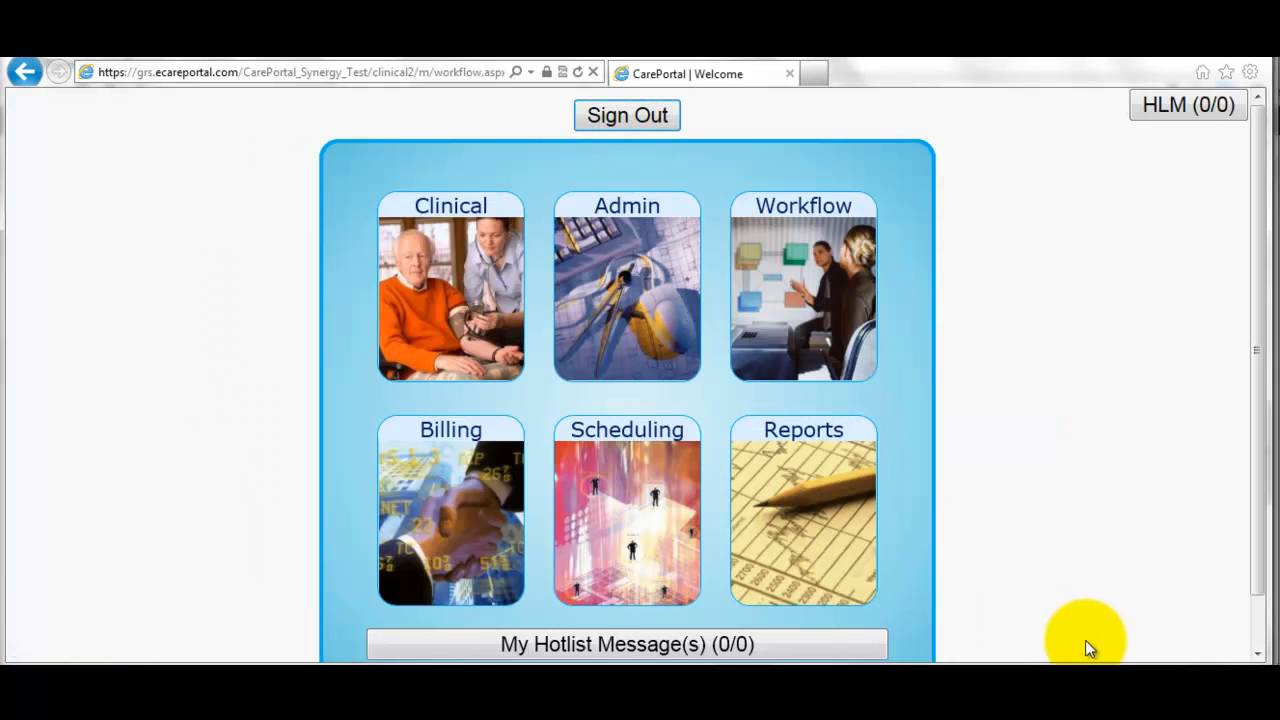
key("alt+Tab")
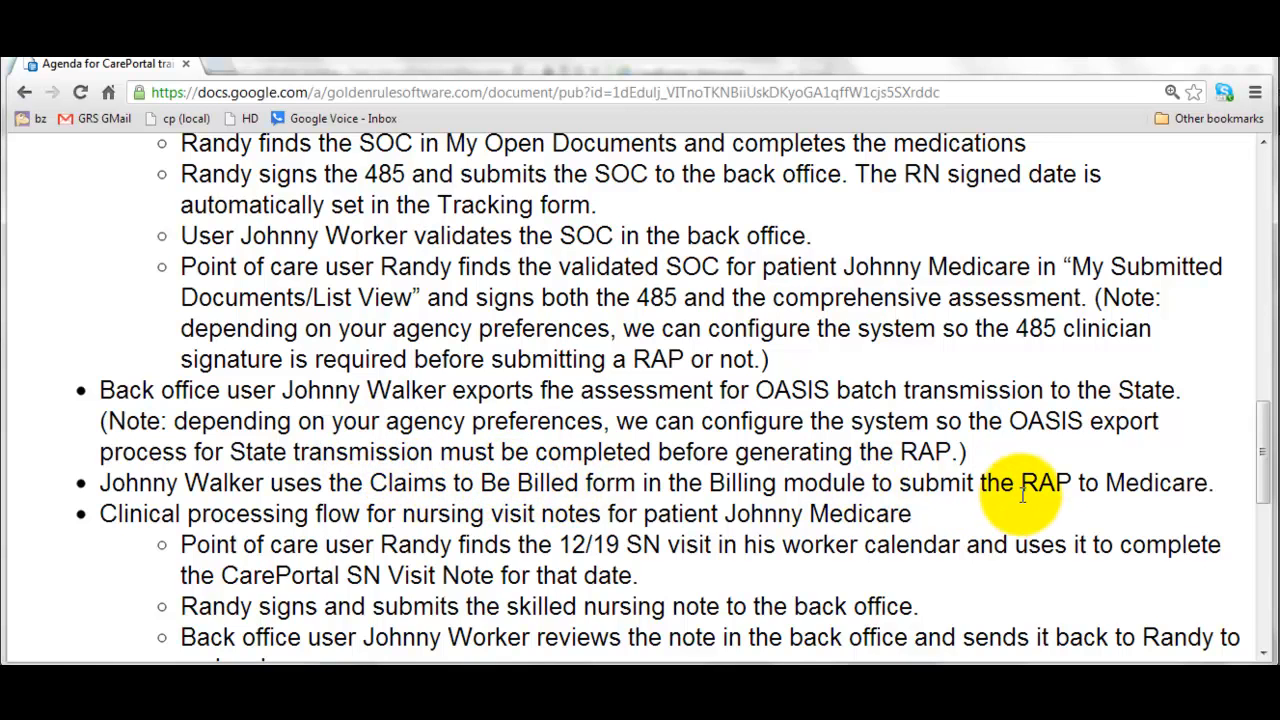
key("alt+Tab")
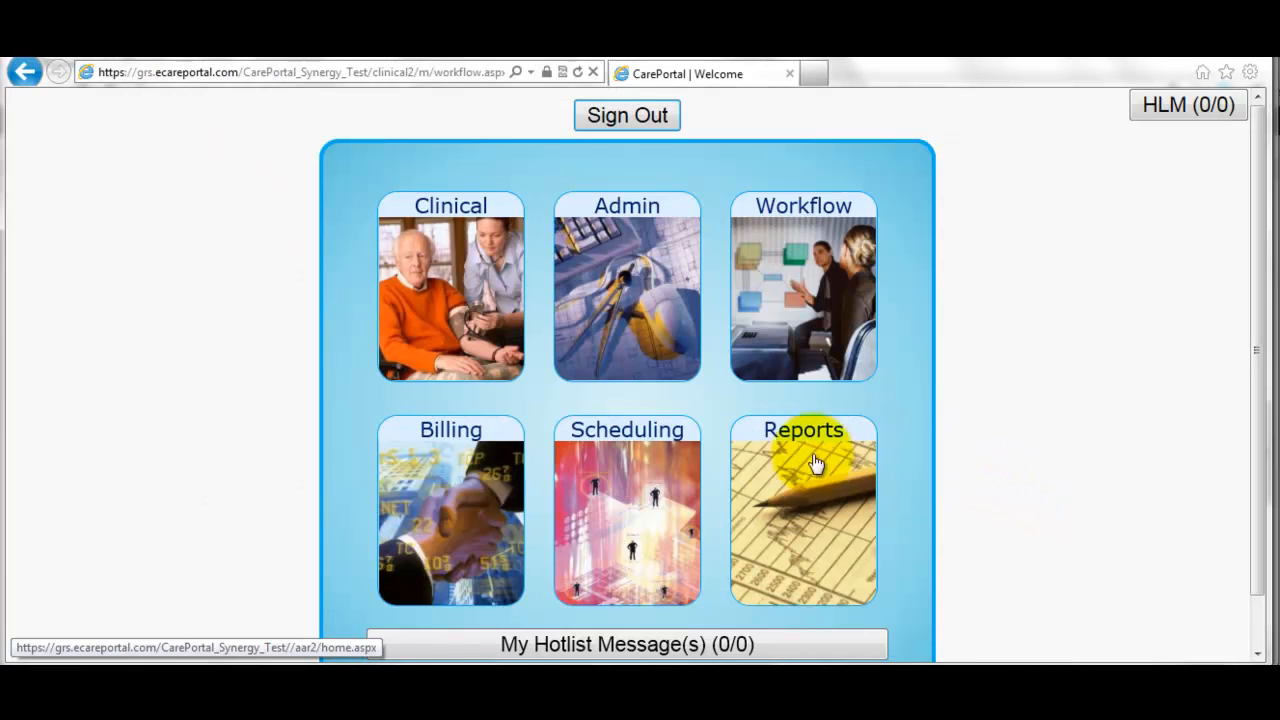
- List RAP claims in Billing's Claims to be Billed with error and warning counts shown
left_click(435, 508)
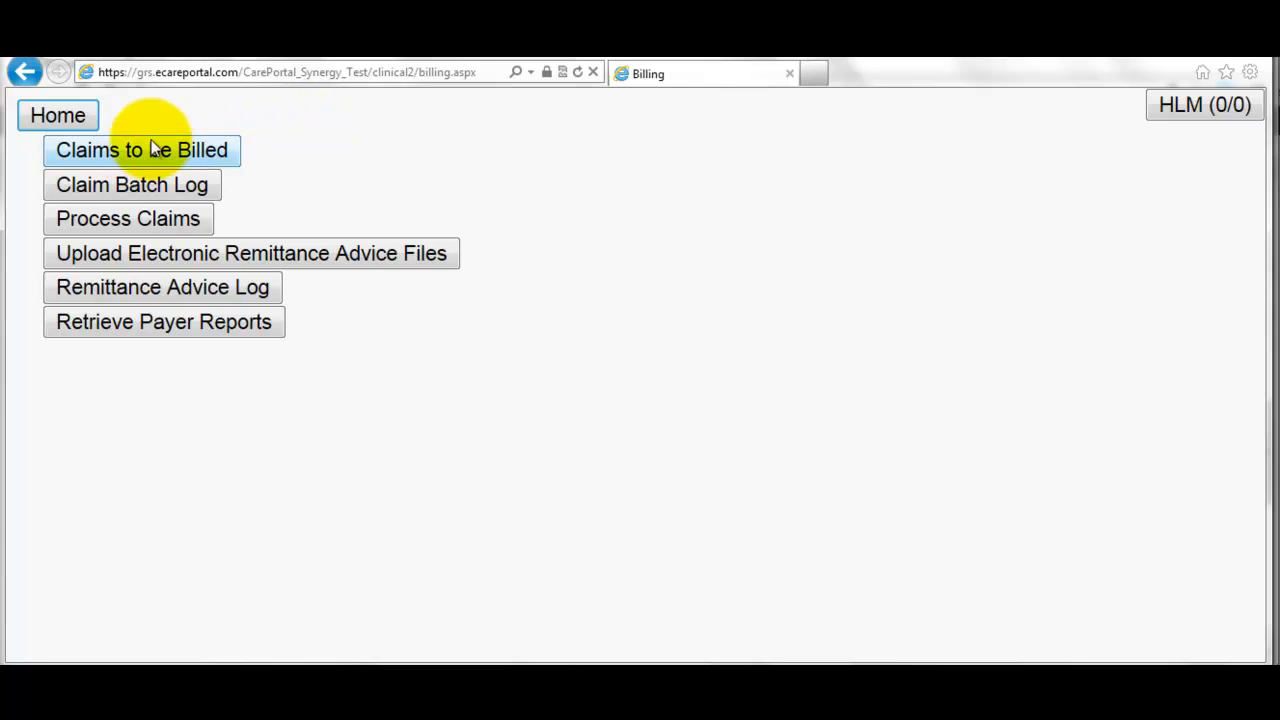
left_click(84, 162)
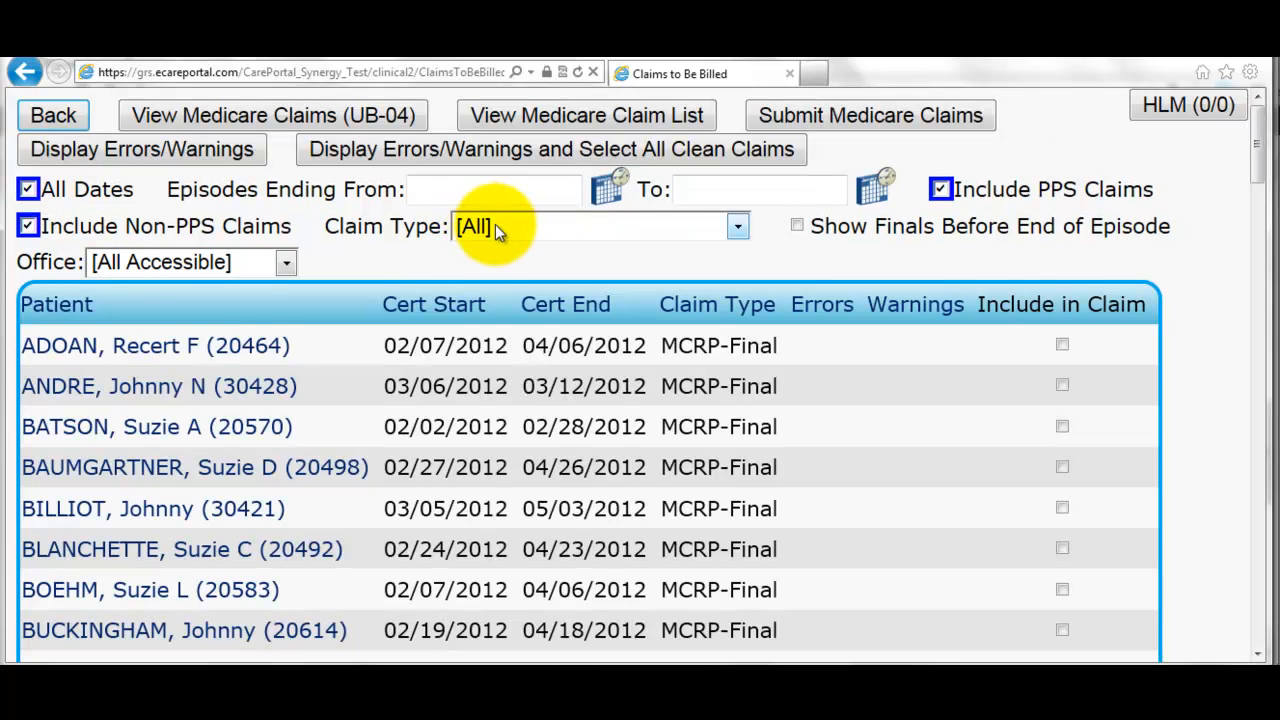
left_click(527, 231)
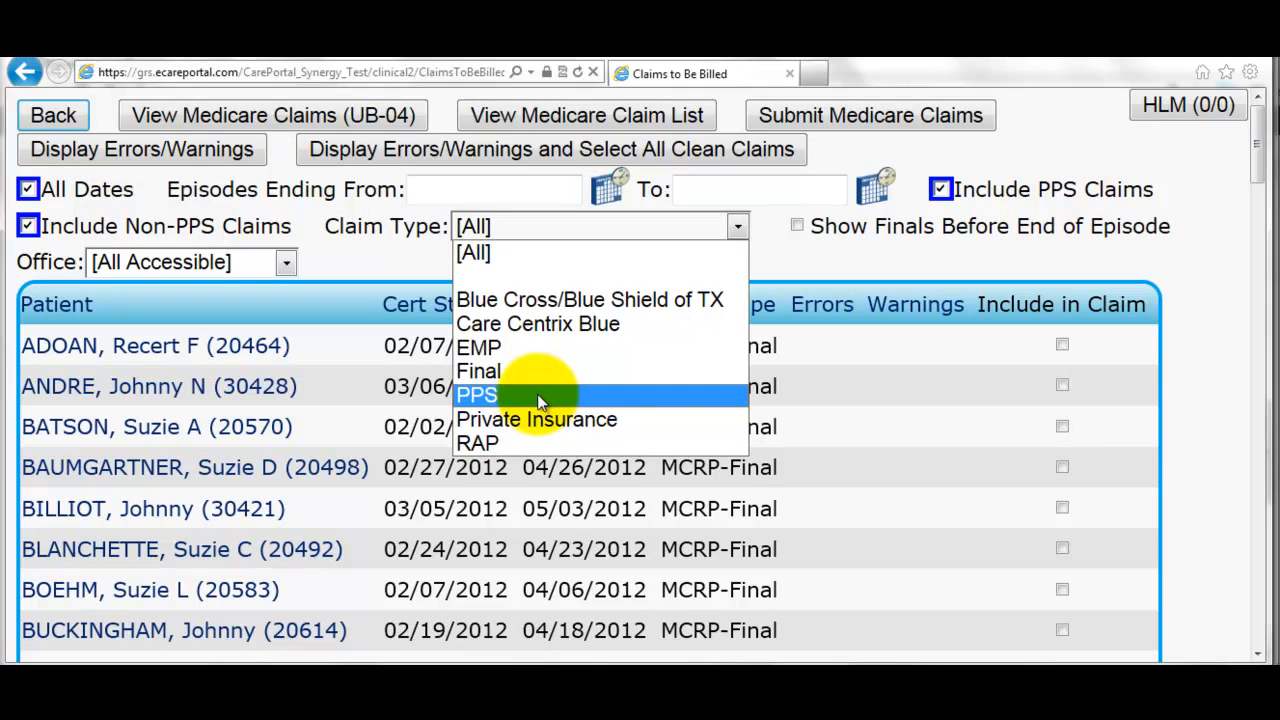
left_click(537, 446)
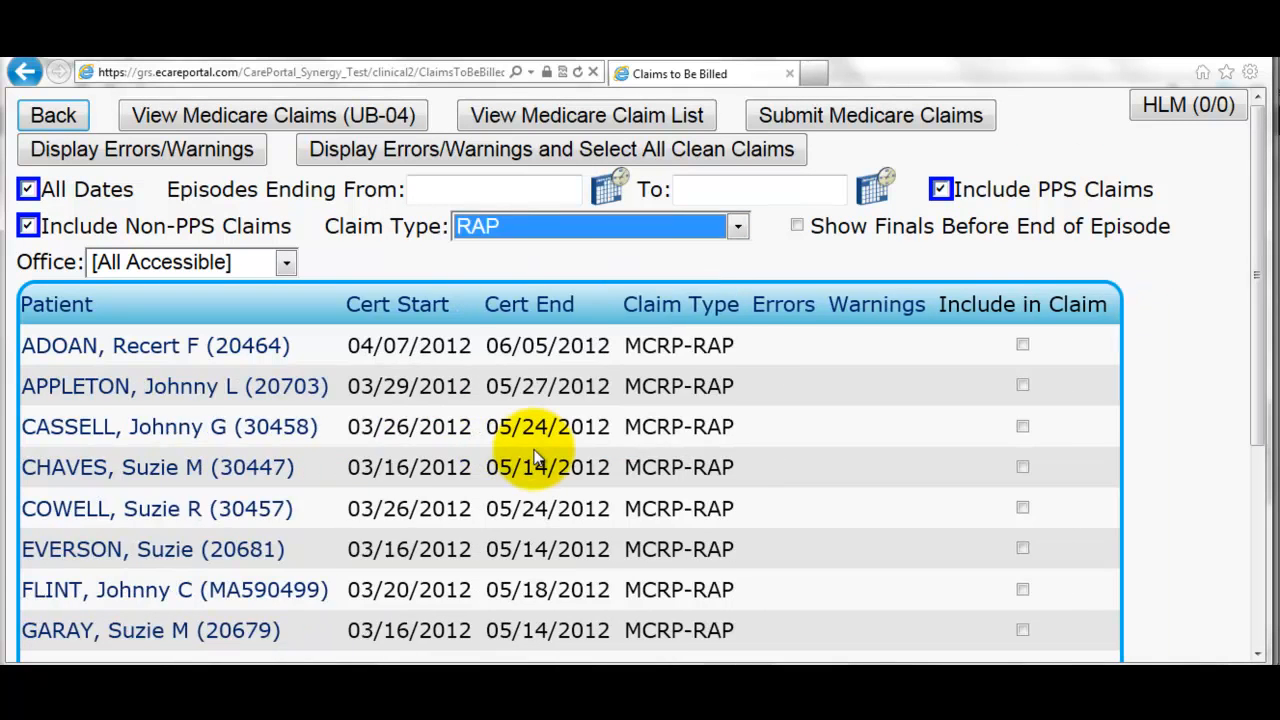
left_click(196, 153)
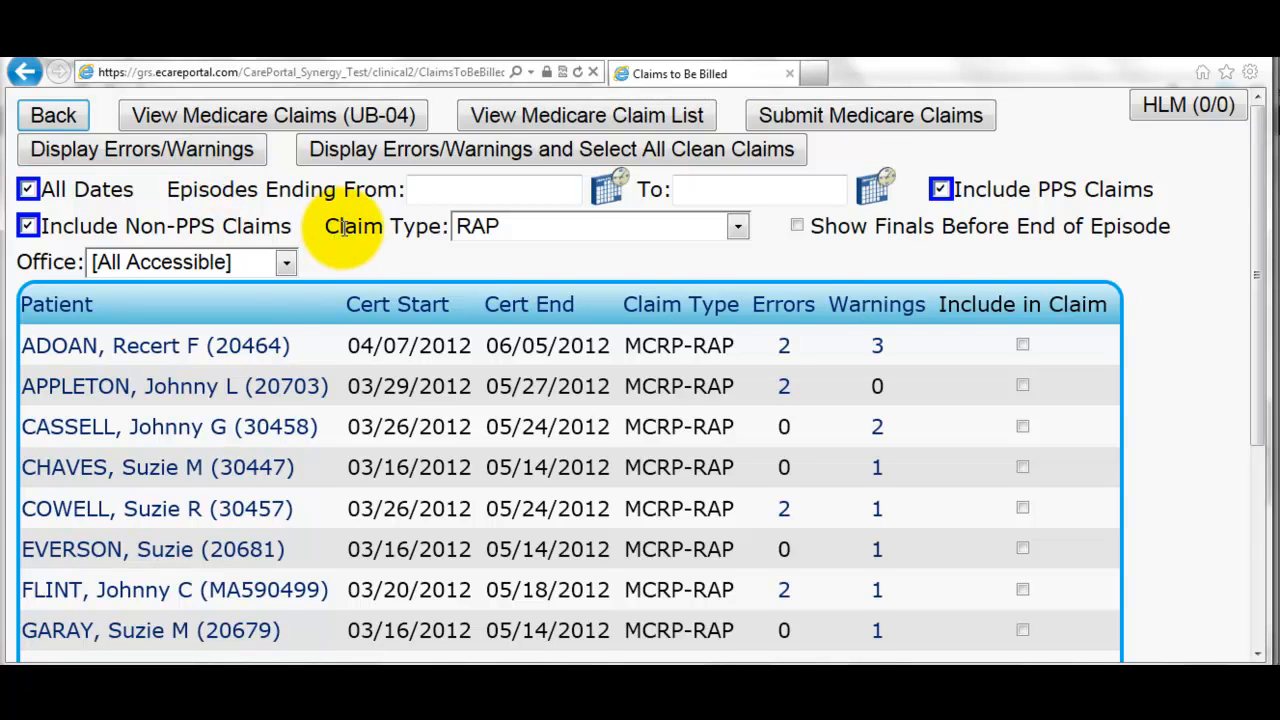
- Review the 12/17/2012 RAP's warning, then include that RAP in the claim anyway
scroll(348, 235, "down", 3)
scroll(348, 235, "down", 3)
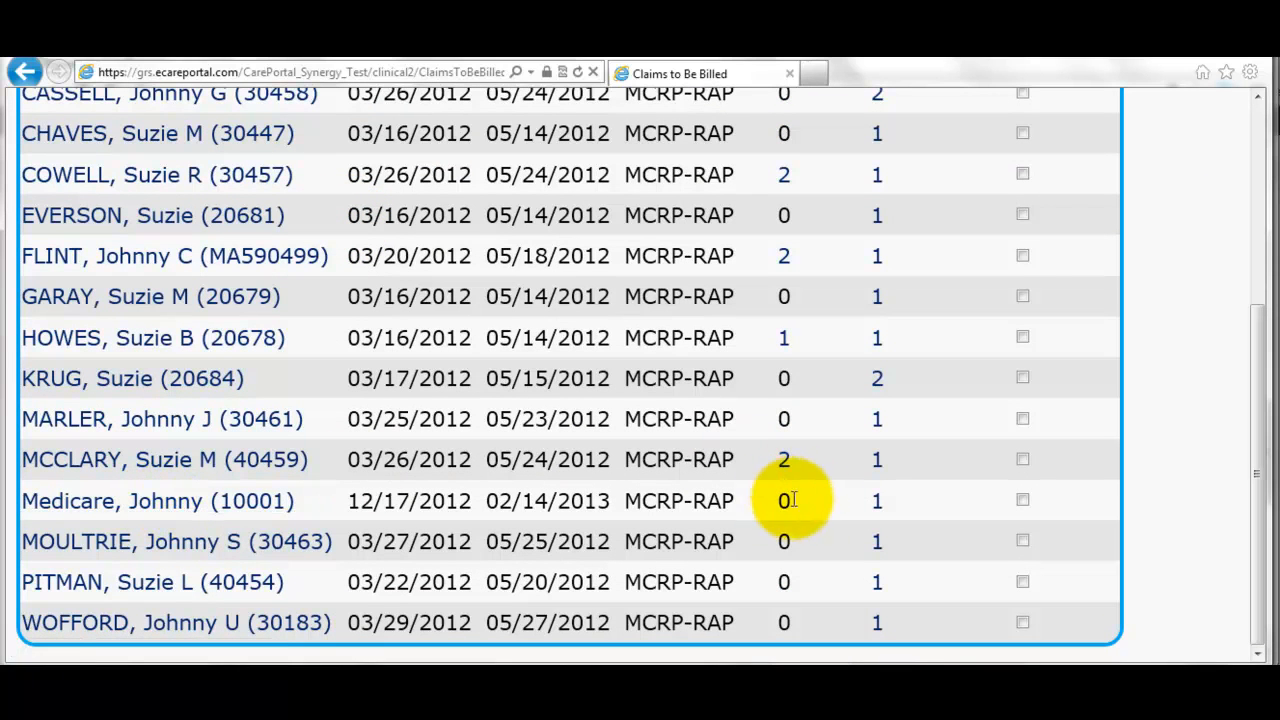
left_click(877, 503)
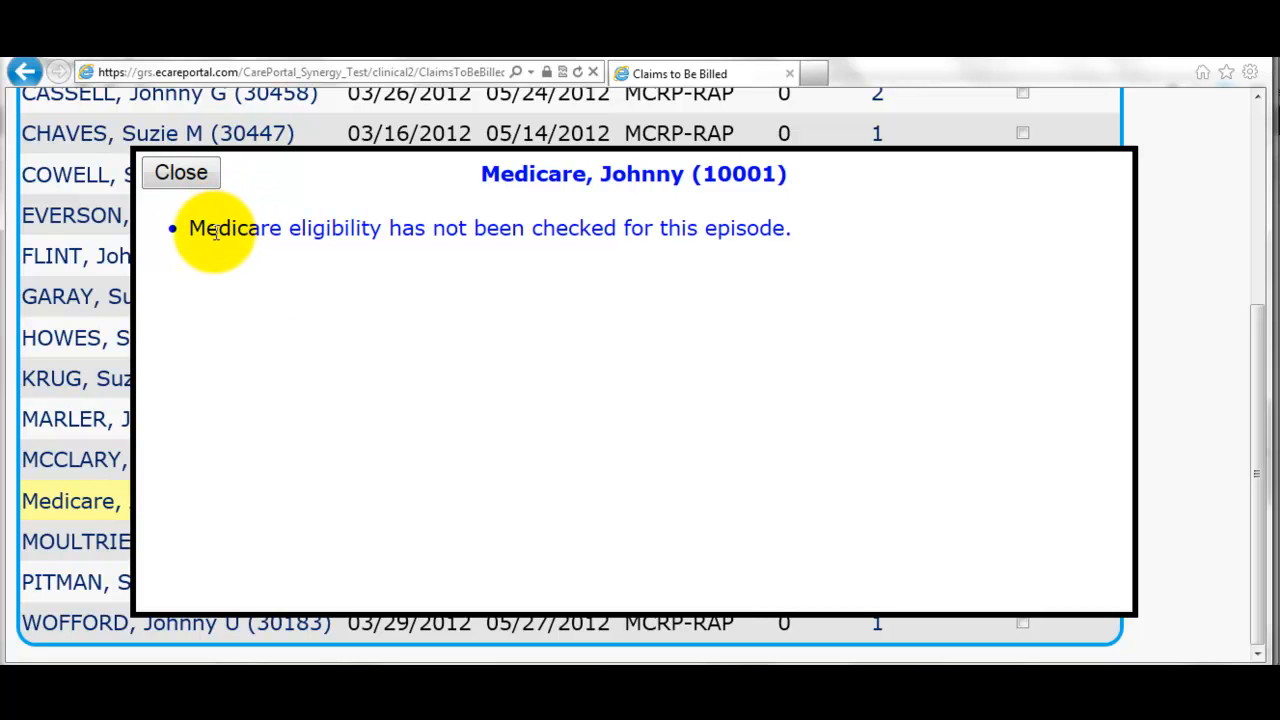
left_click(186, 182)
mouse_move(879, 508)
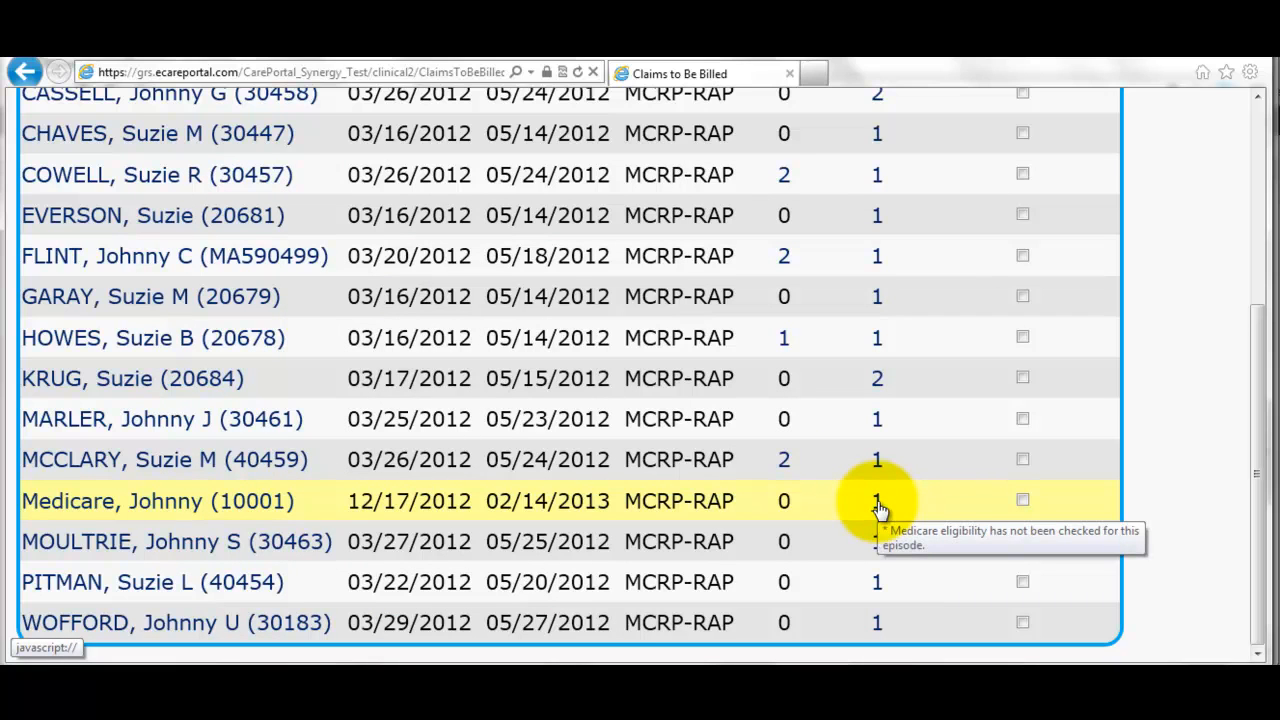
left_click(1021, 502)
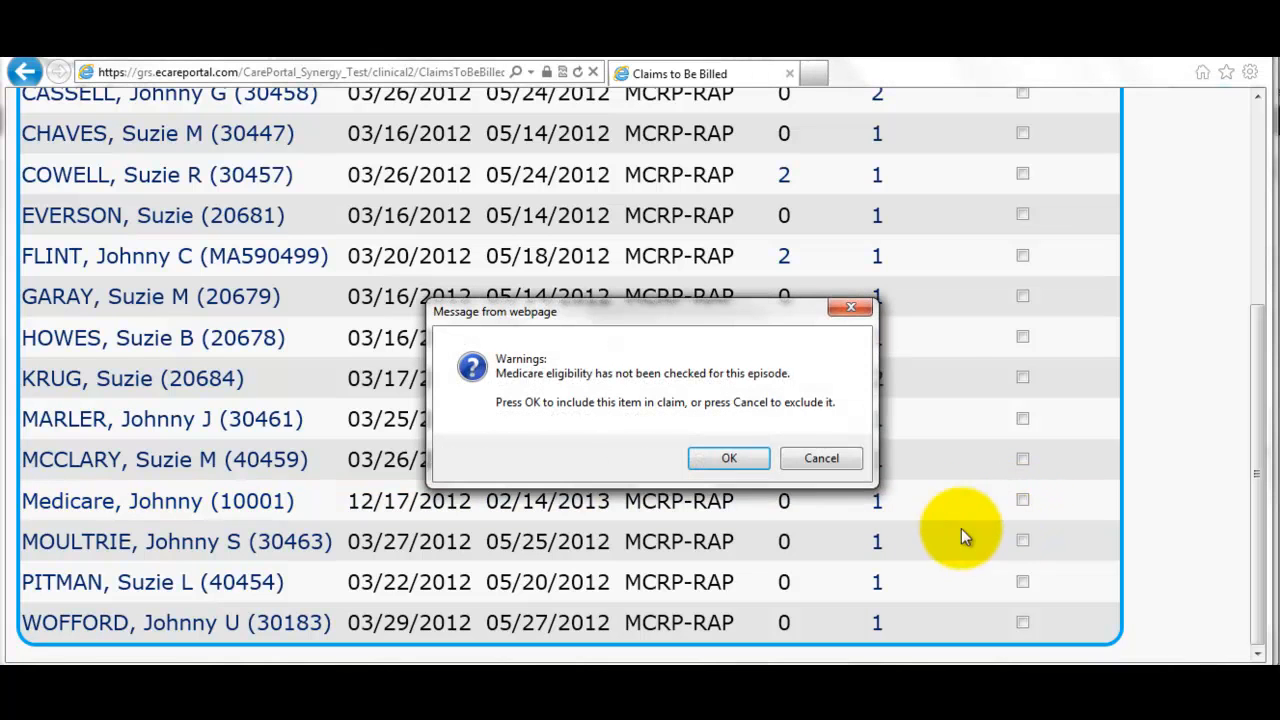
left_click(729, 458)
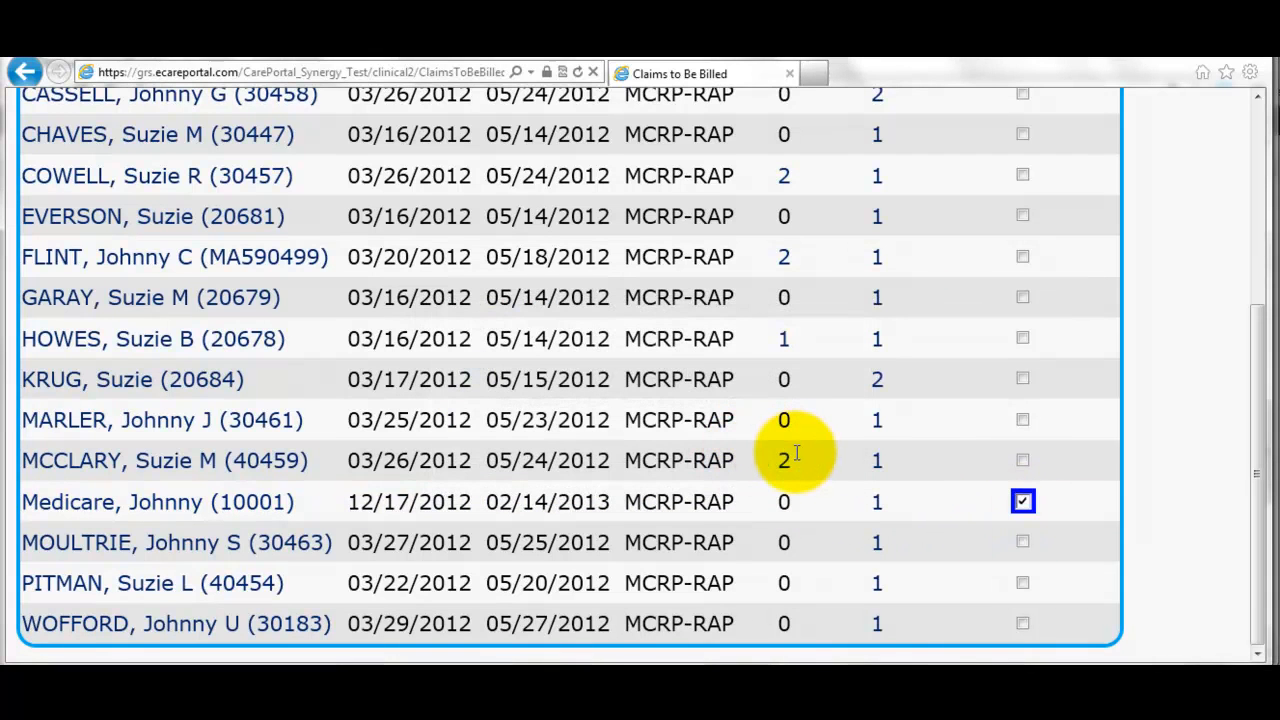
scroll(795, 455, "up", 5)
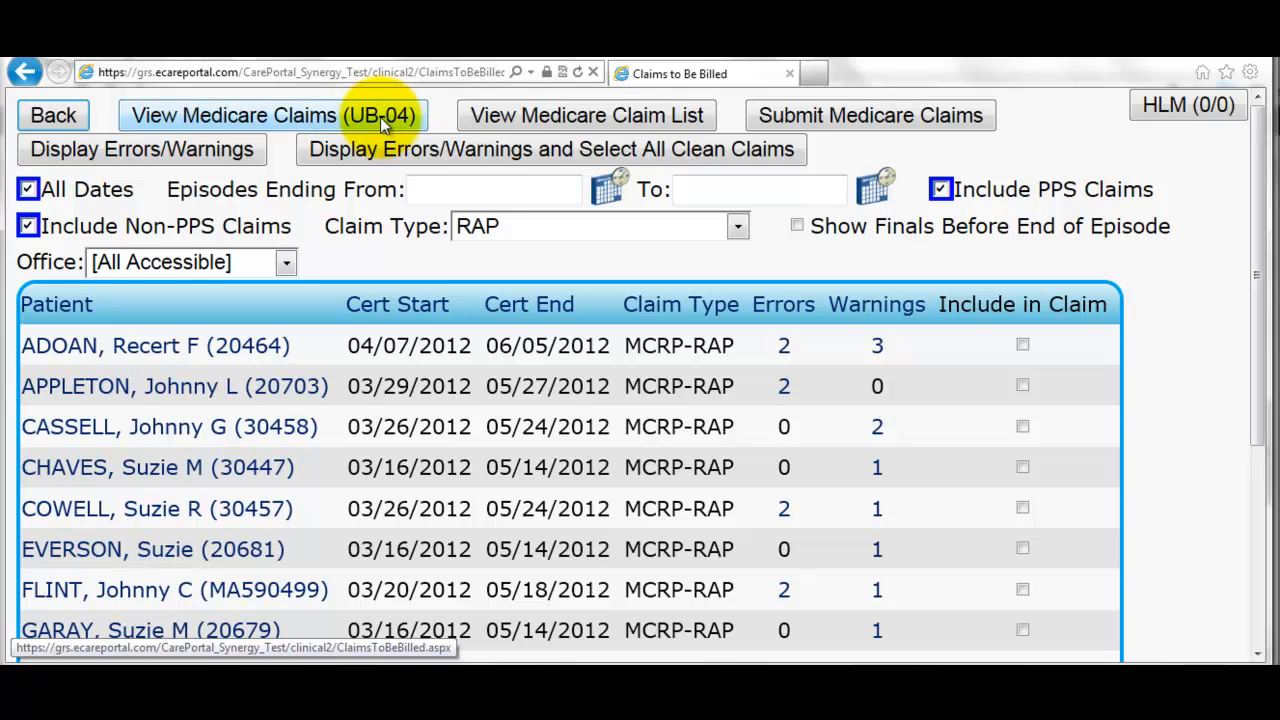
- Submit the included RAP claim to Medicare
left_click(854, 118)
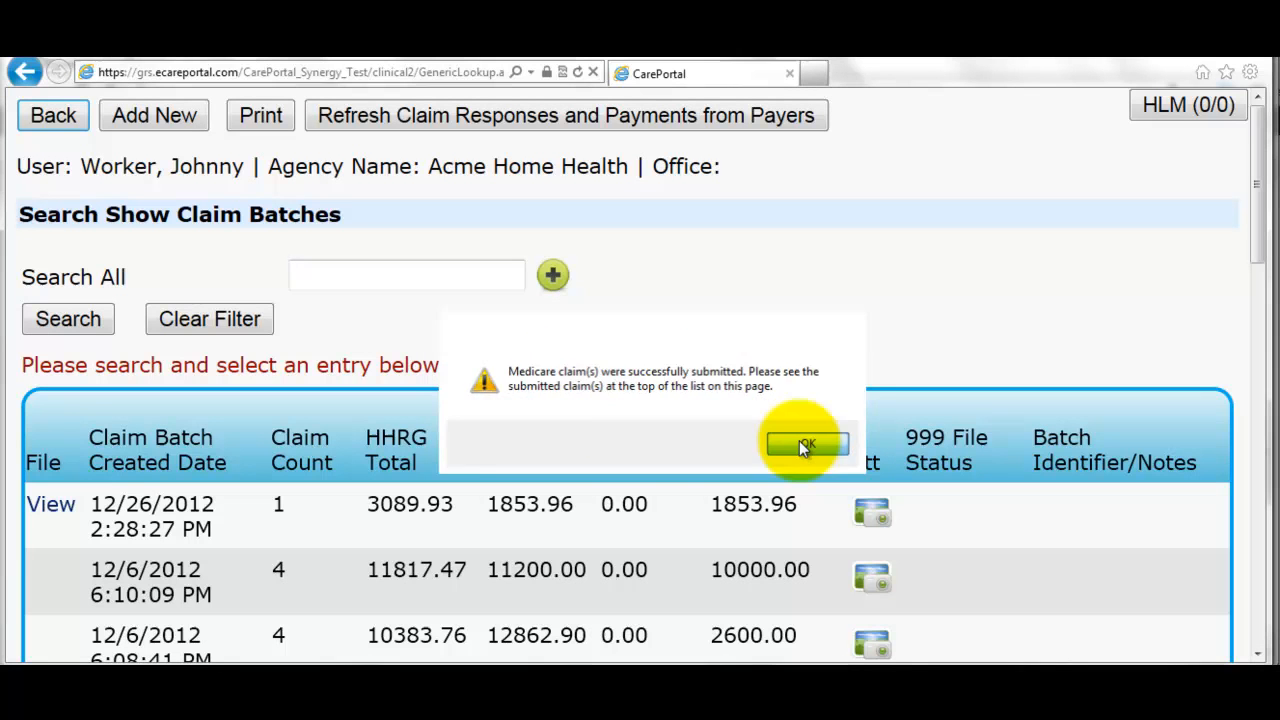
- Acknowledge the success message and refresh claim responses so the 12/26/2012 batch shows Accepted
left_click(801, 446)
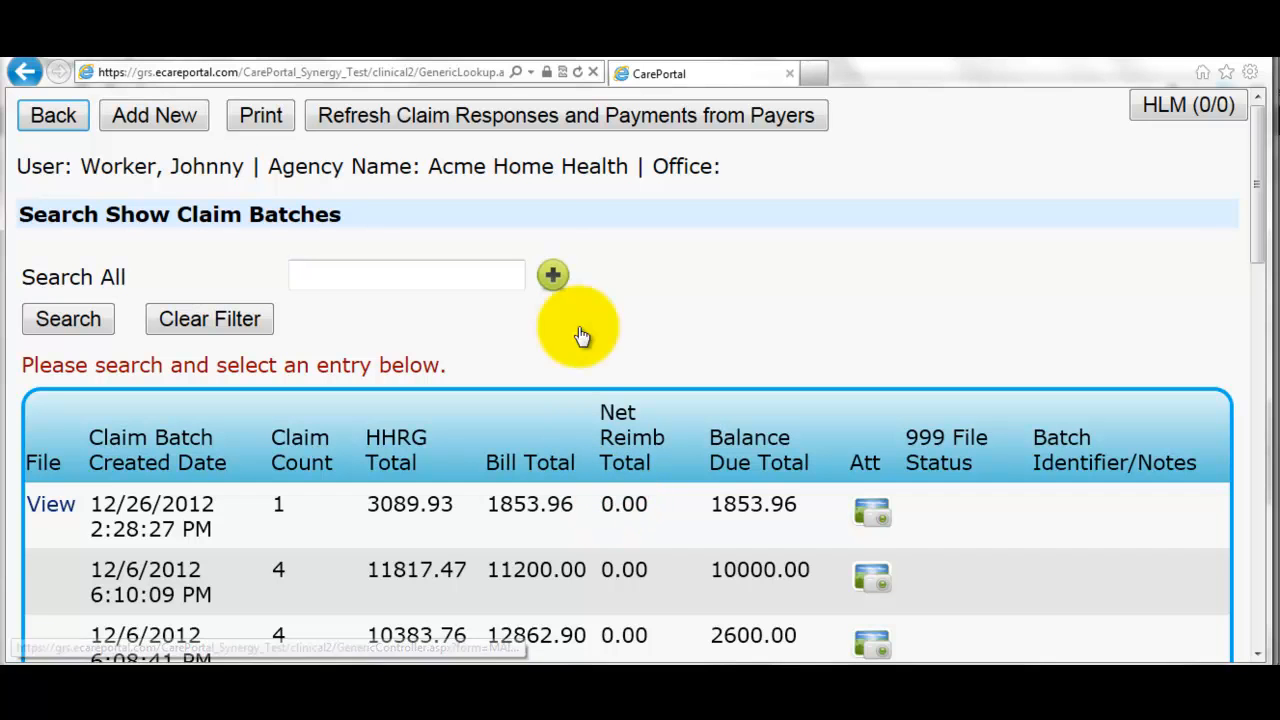
left_click(365, 119)
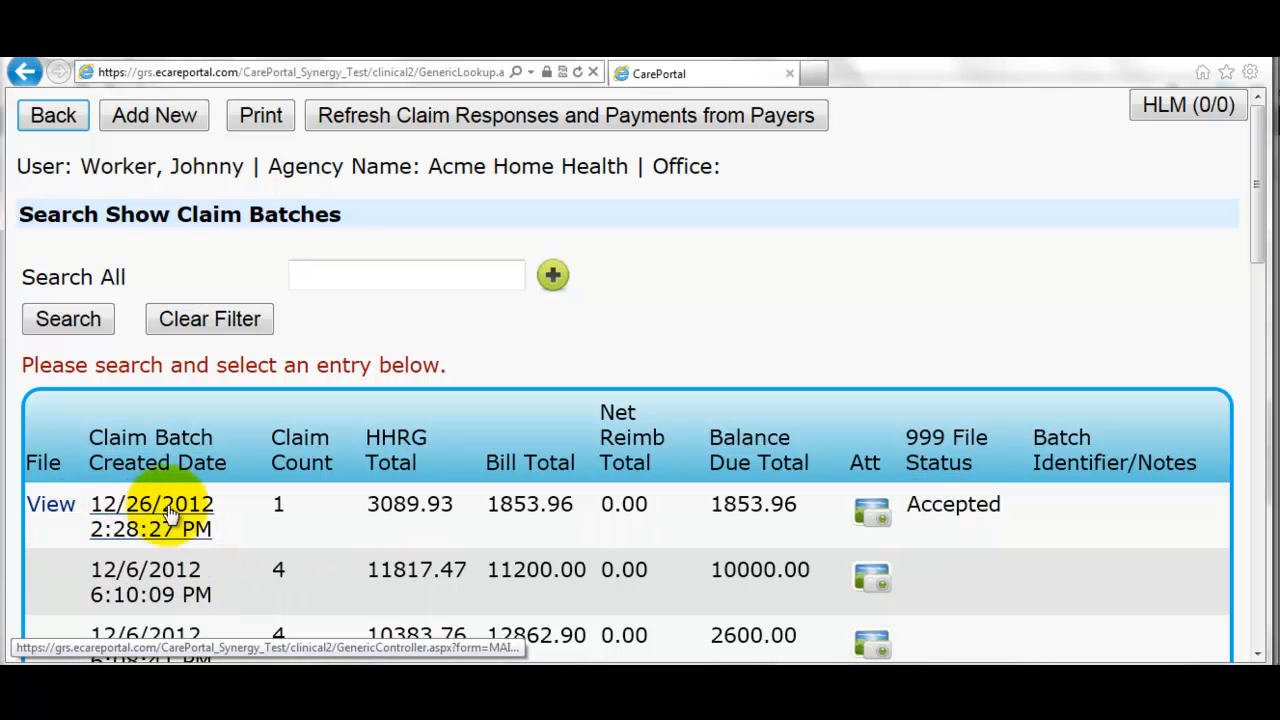
- Open the 12/26/2012 claim batch detail, then go back to the Billing menu
left_click(200, 513)
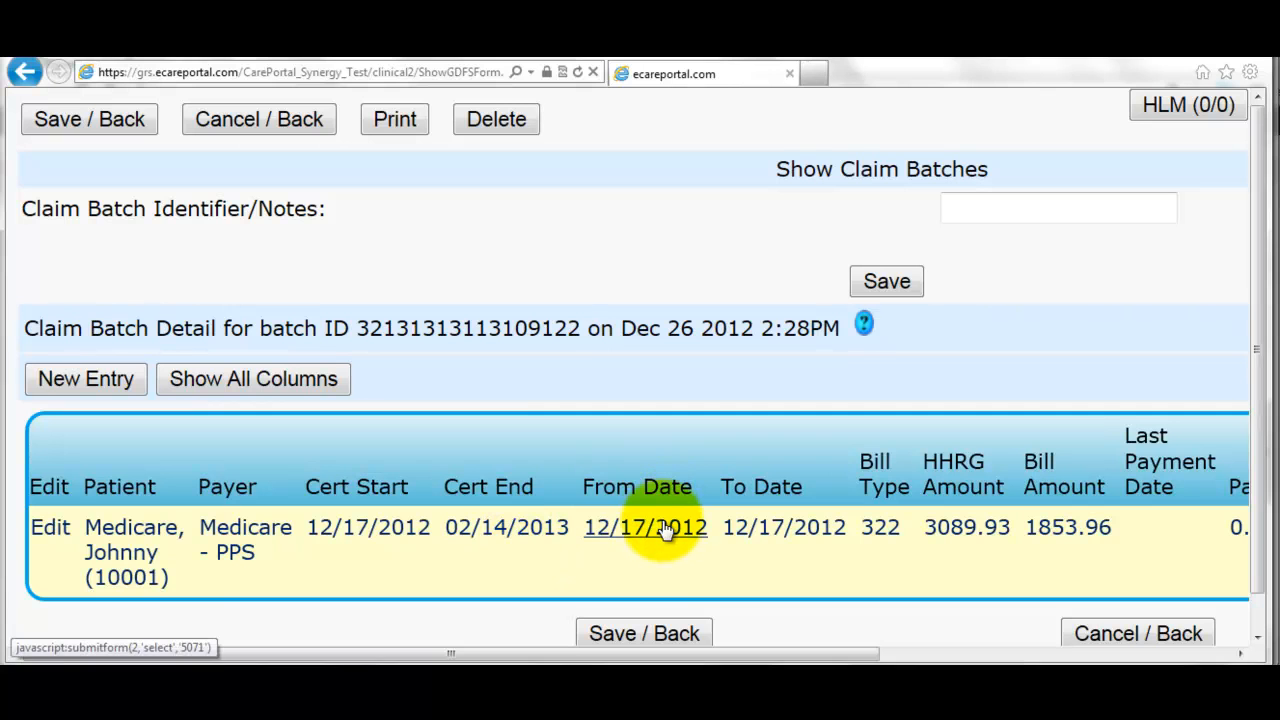
left_click(285, 127)
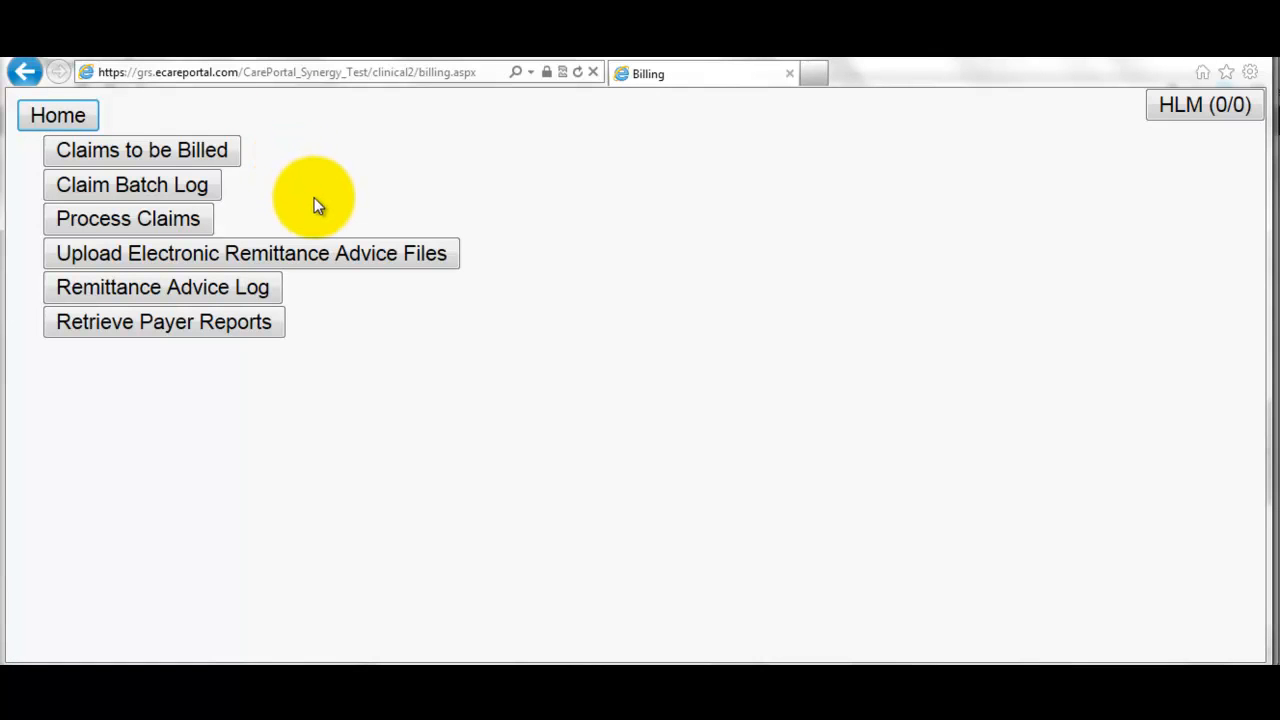
- Review the payer report files without downloading any, then return to the welcome page
left_click(182, 335)
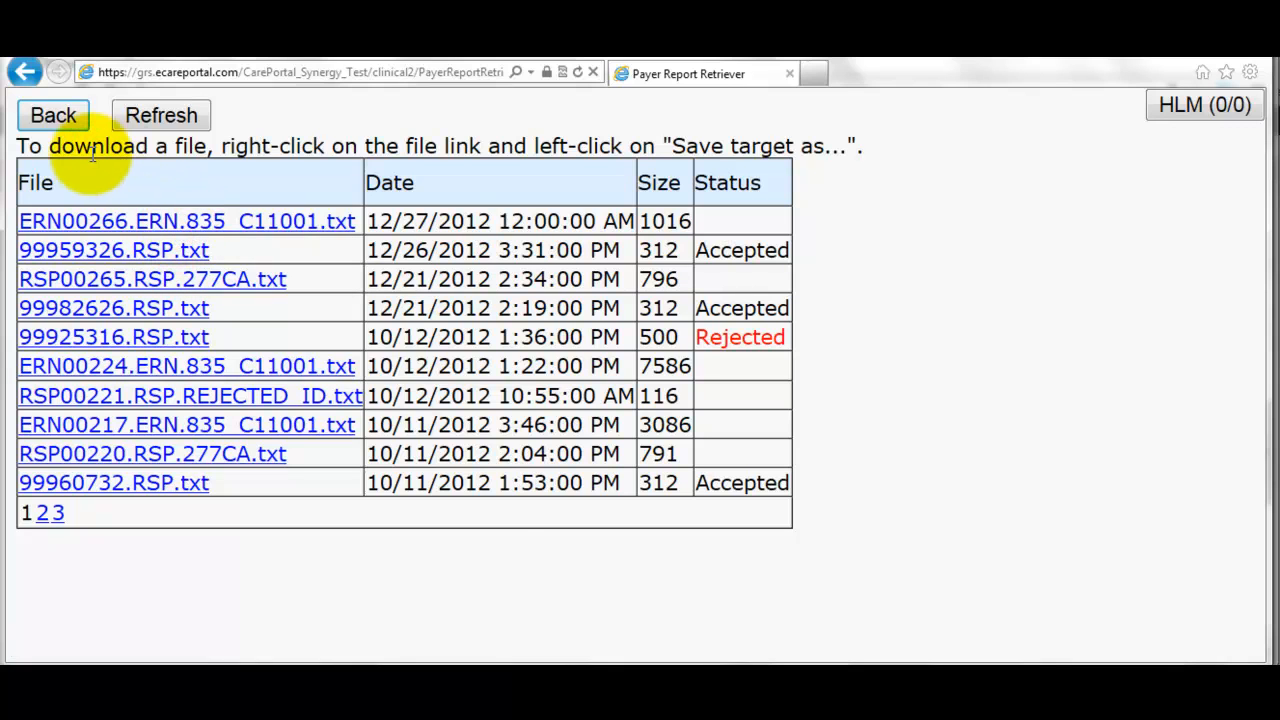
right_click(202, 218)
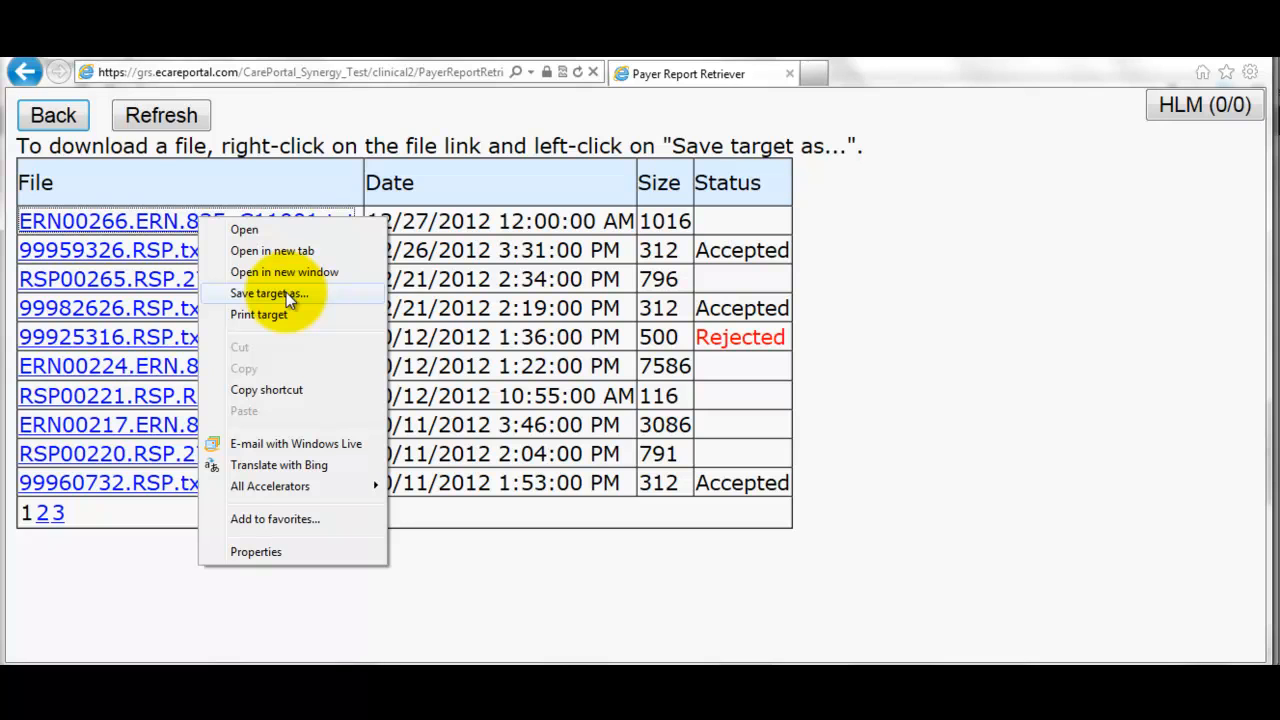
left_click(90, 147)
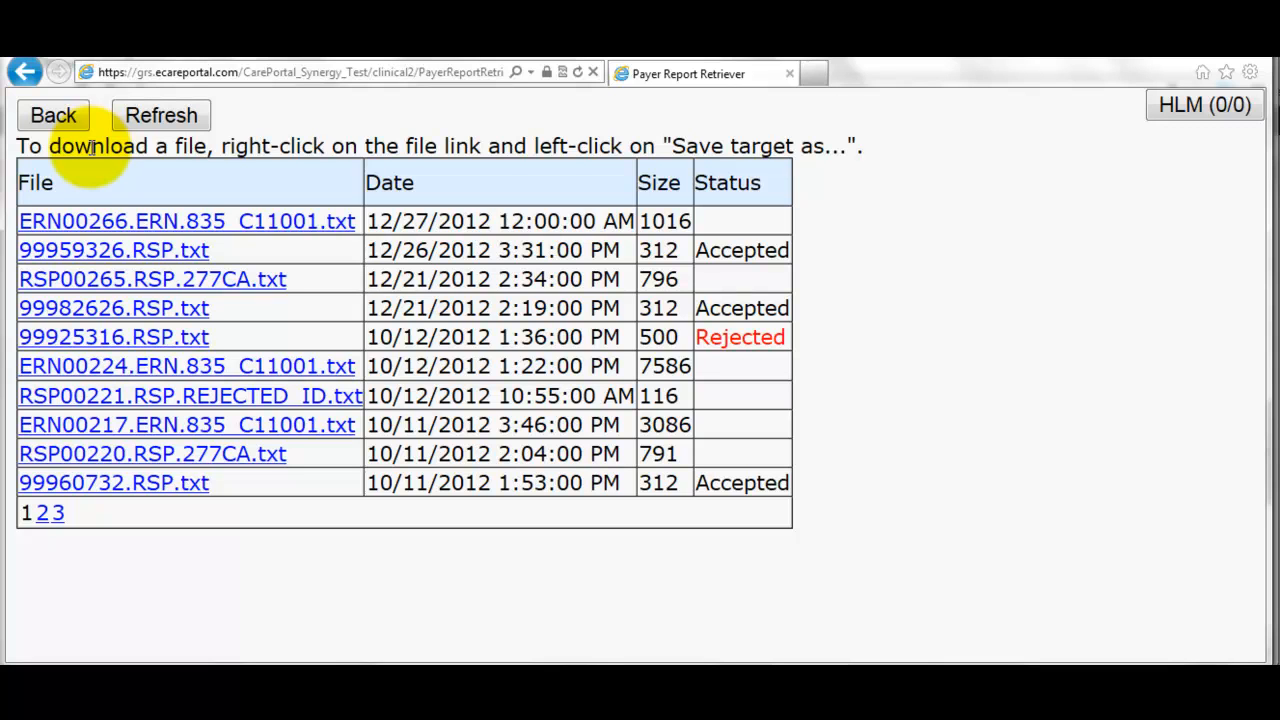
left_click(77, 119)
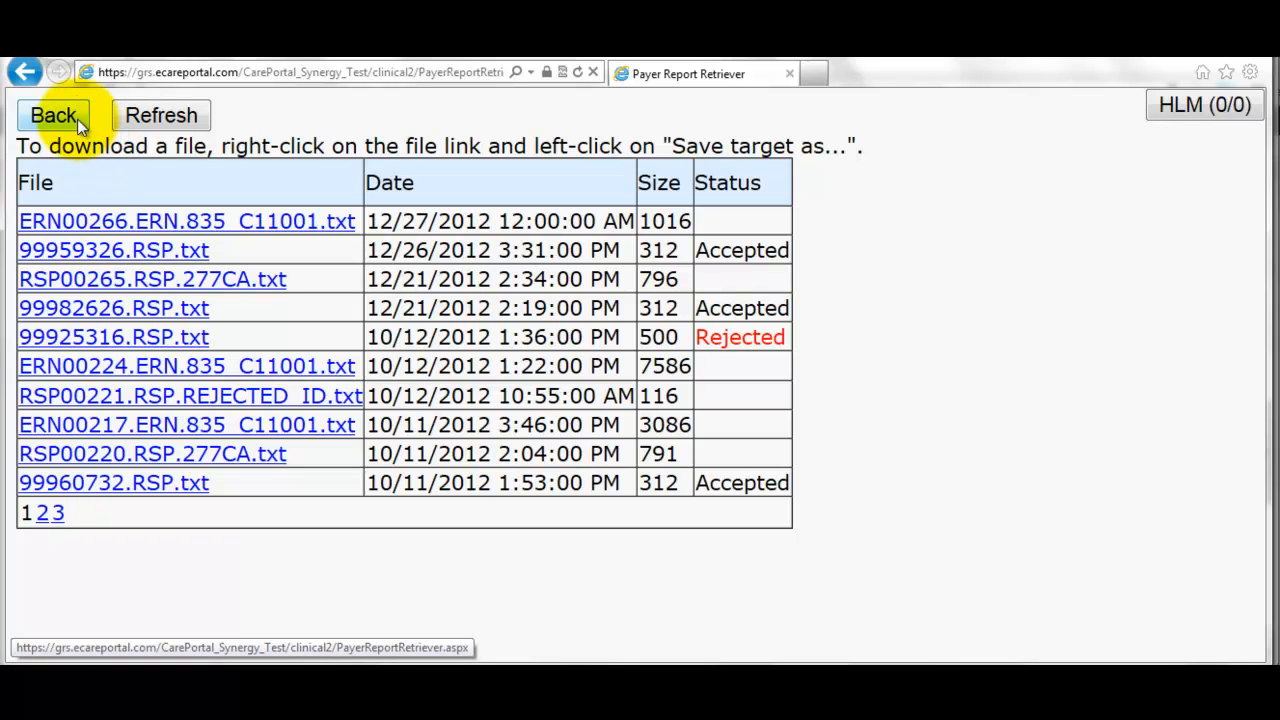
left_click(77, 119)
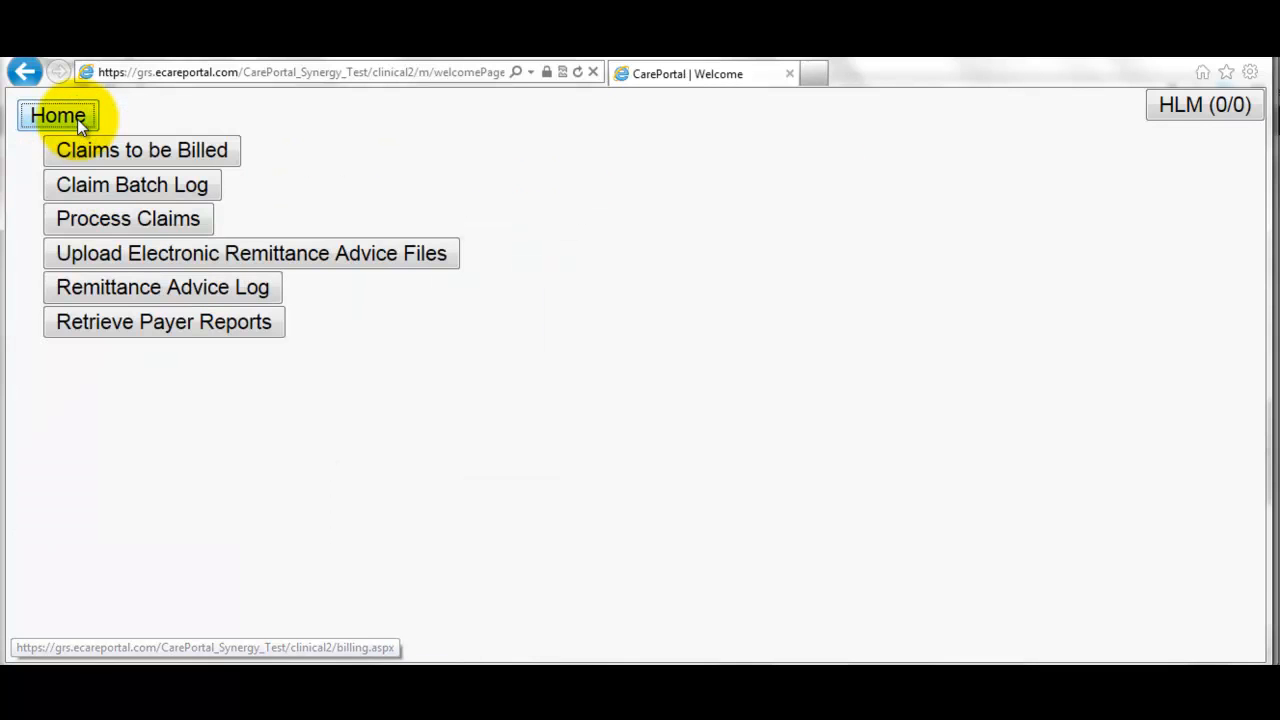
- Open the Financial Grids Claim Response Log filtered to 11/26/2012–12/26/2012
left_click(765, 478)
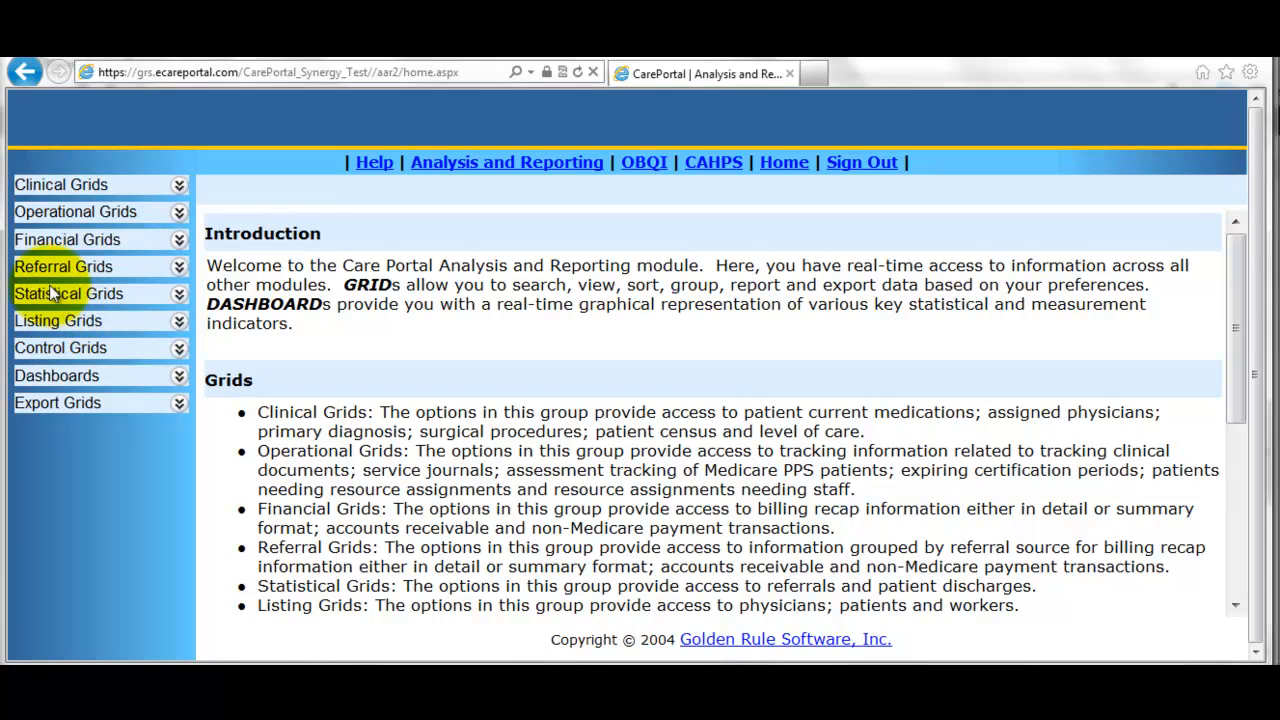
left_click(44, 242)
scroll(60, 370, "down", 5)
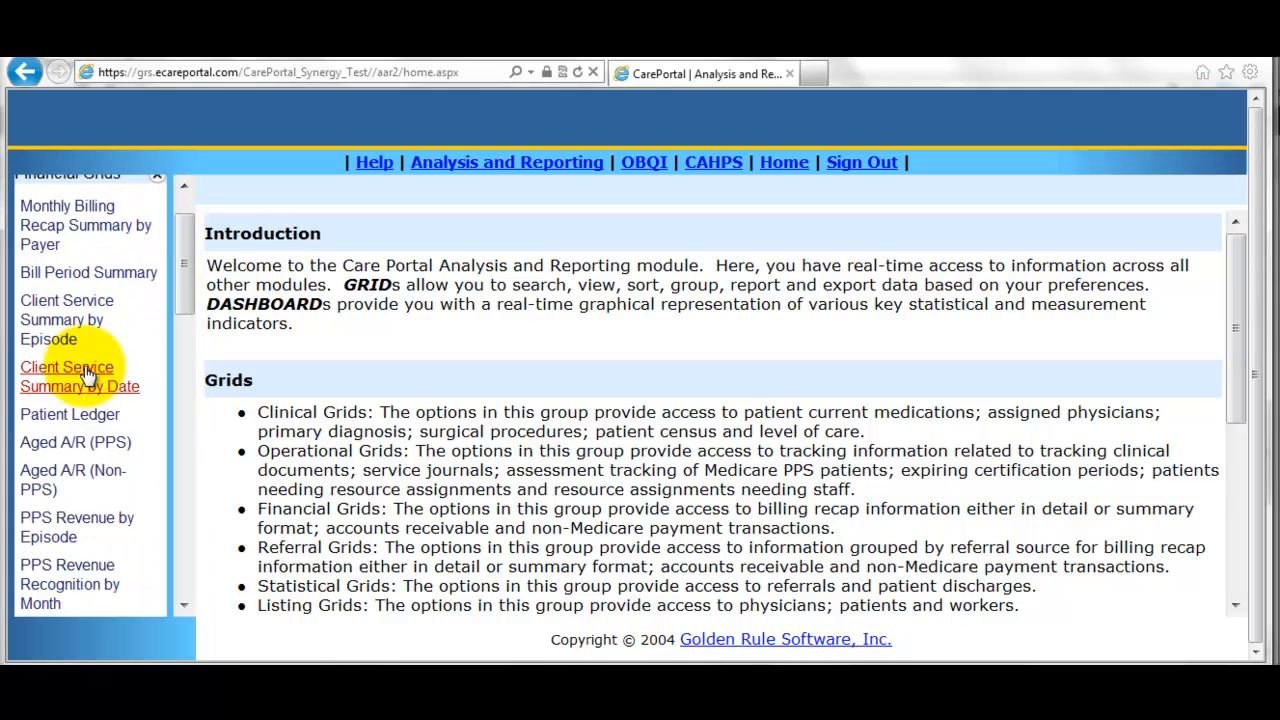
scroll(80, 373, "down", 3)
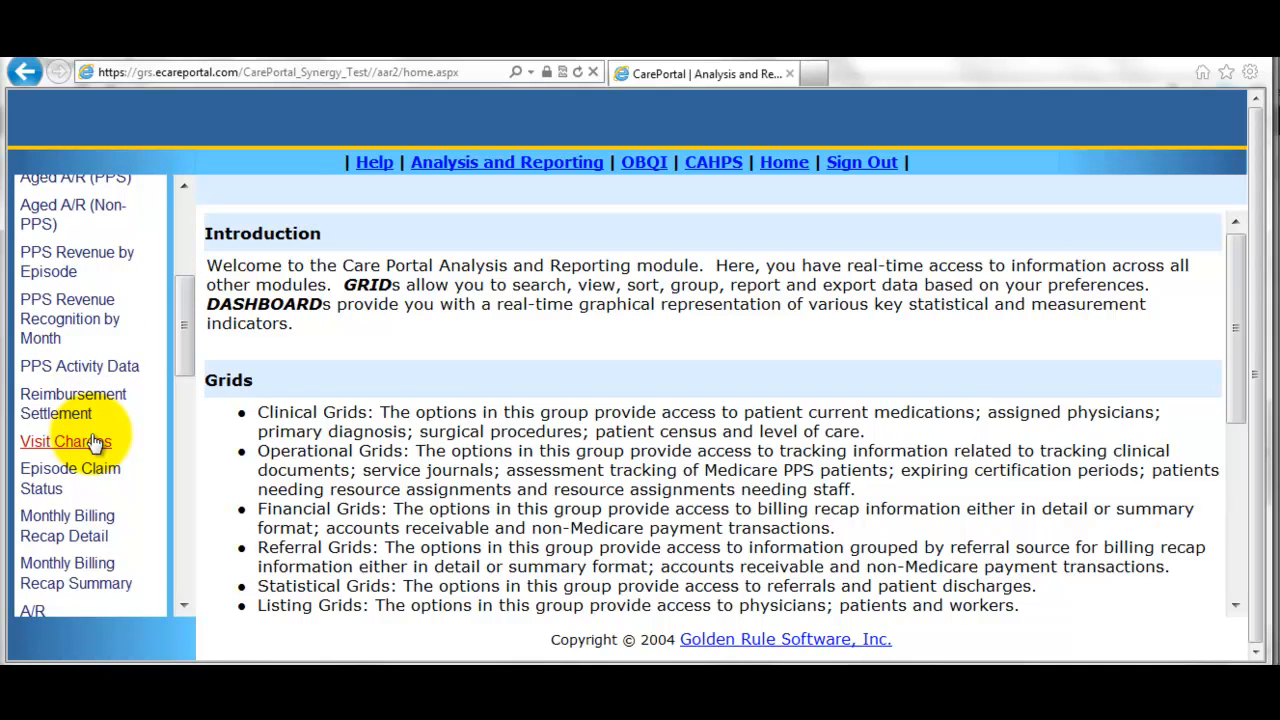
scroll(92, 440, "down", 6)
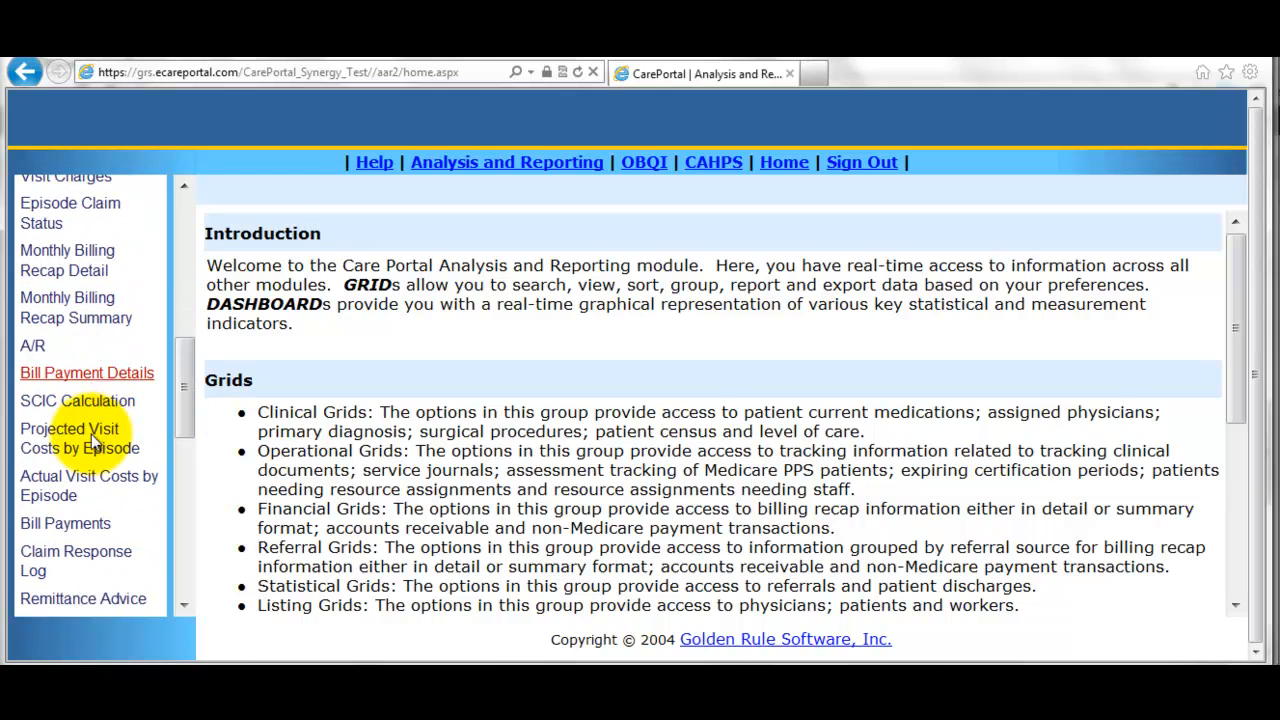
left_click(62, 553)
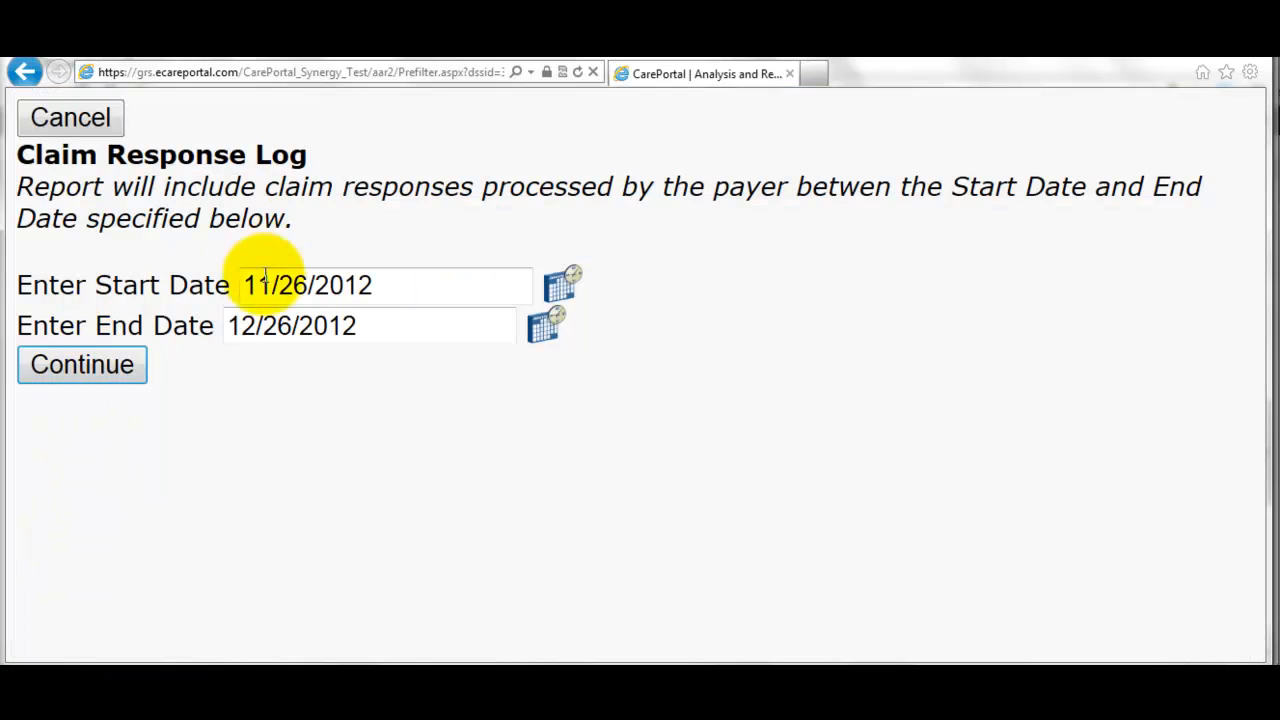
left_click(118, 370)
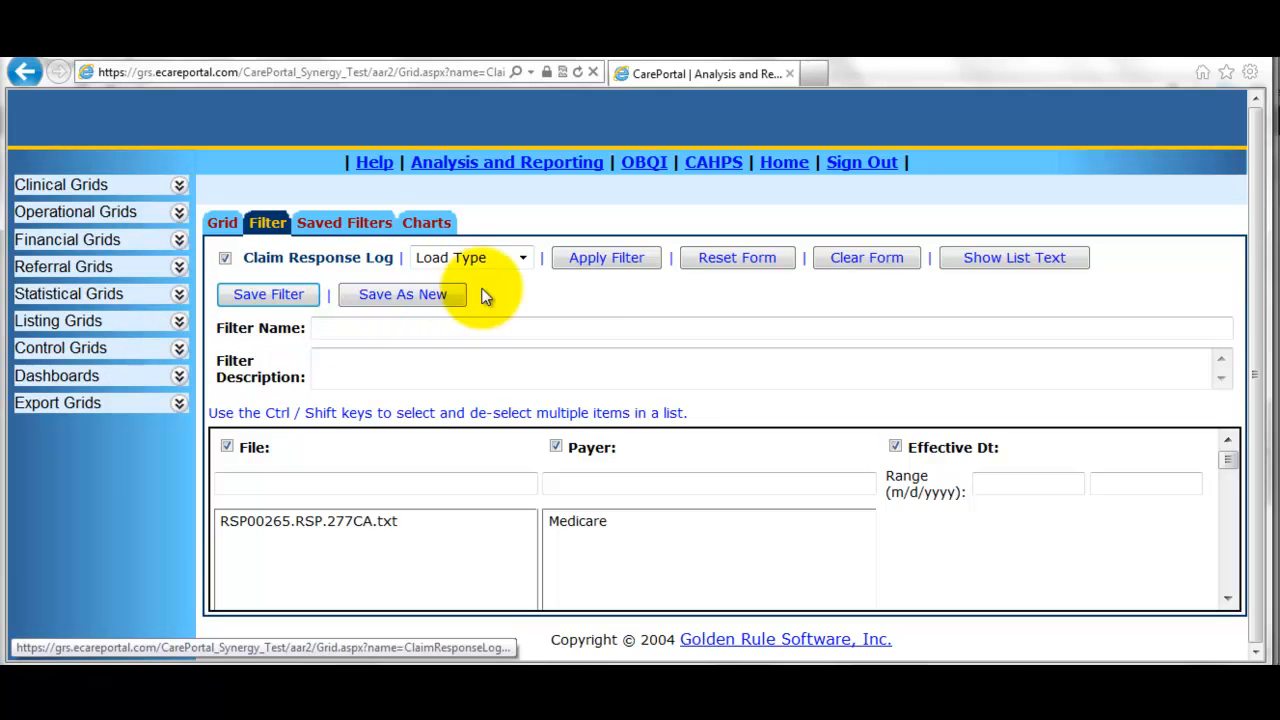
left_click(578, 262)
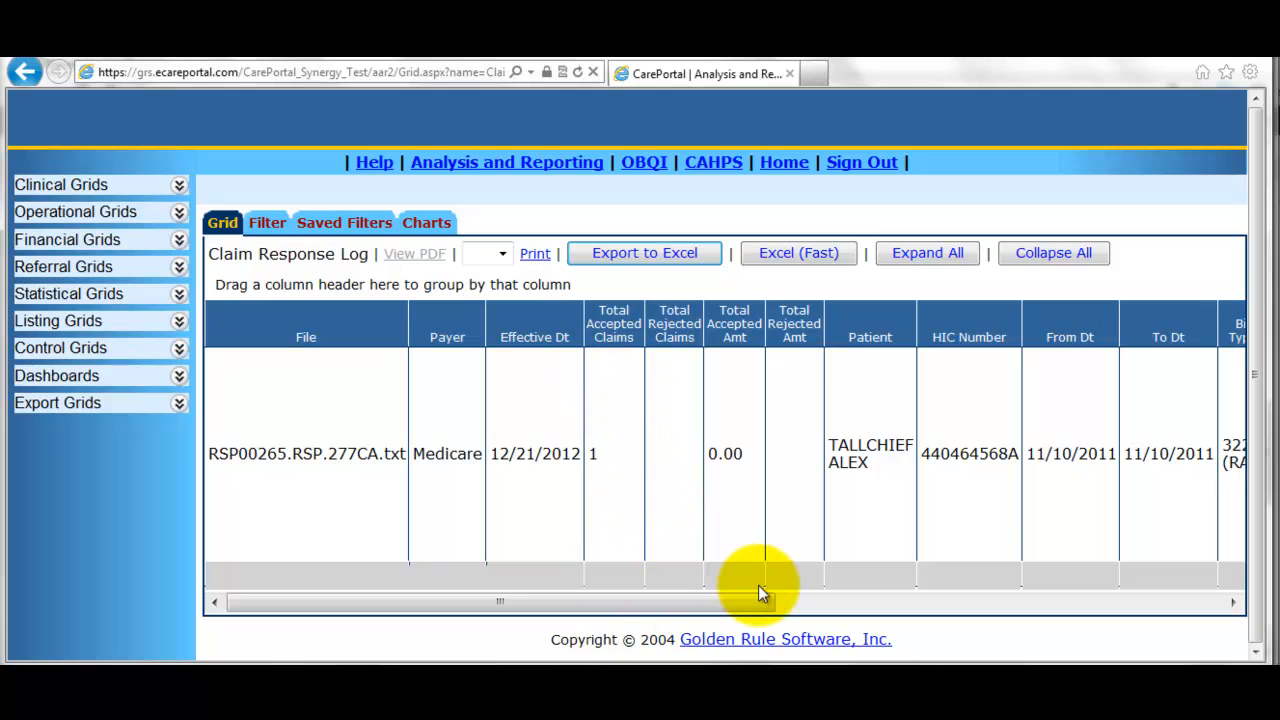
- Scroll the log grid right to see the unmatched-HIC flag, then return home
left_click_drag(740, 598, 941, 621)
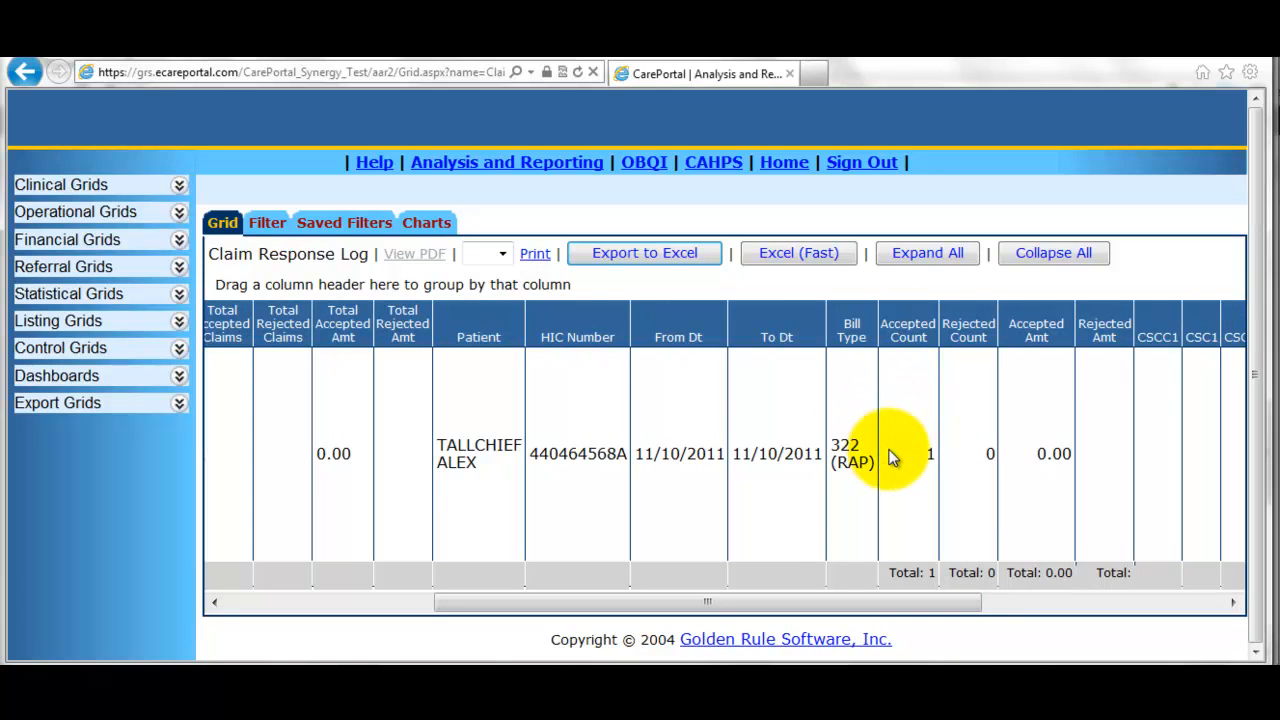
left_click_drag(961, 607, 1143, 588)
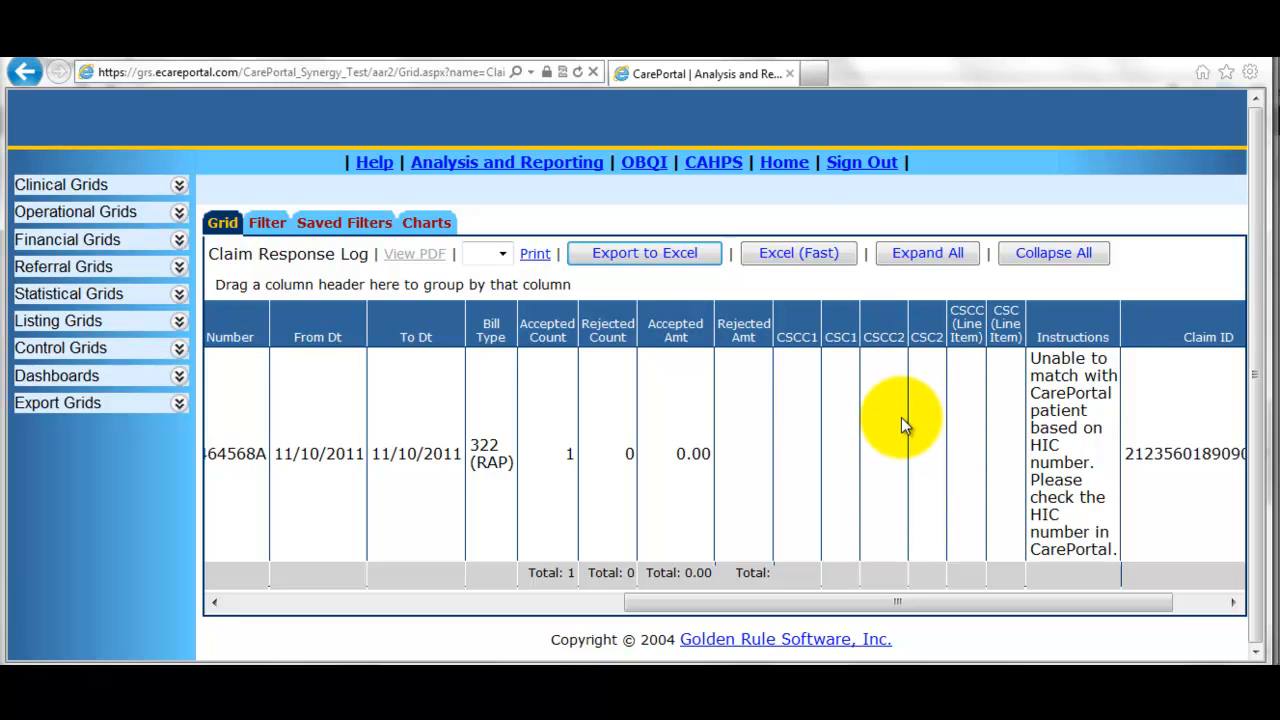
left_click(779, 168)
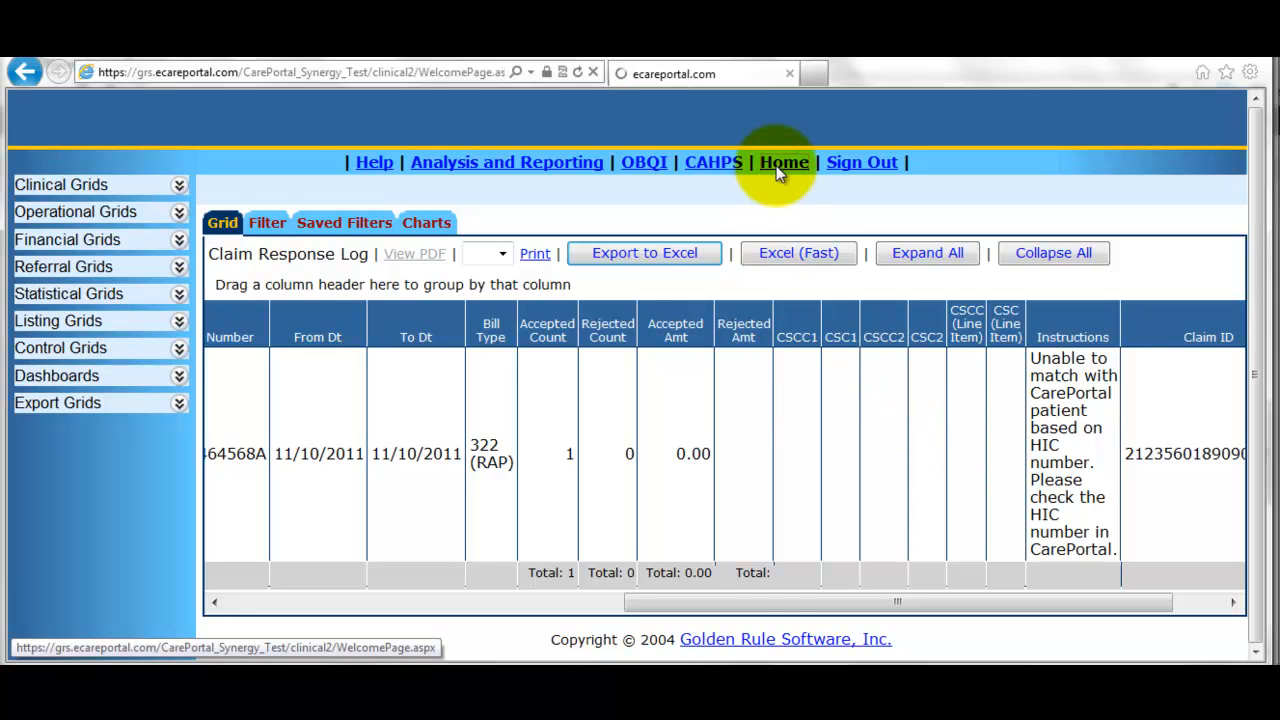
- Read the Google Docs agenda down to the nursing visit note section, then return to CarePortal
key("alt+Tab")
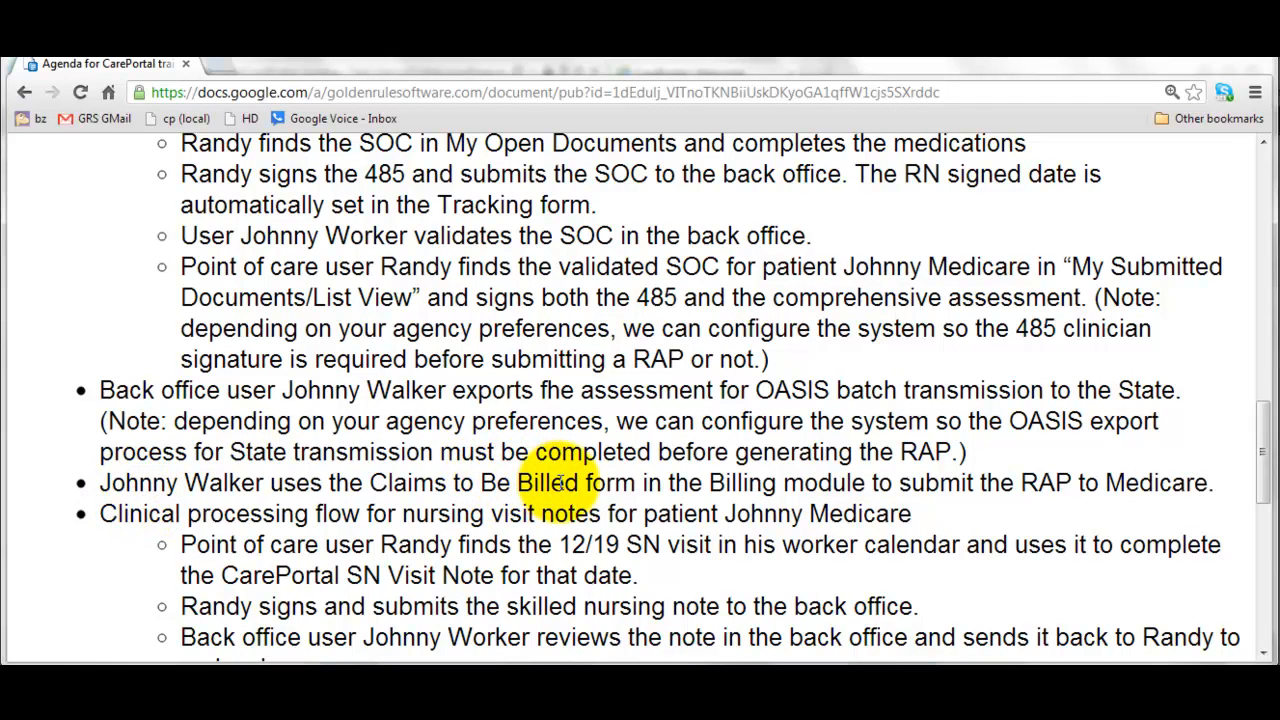
scroll(586, 371, "down", 3)
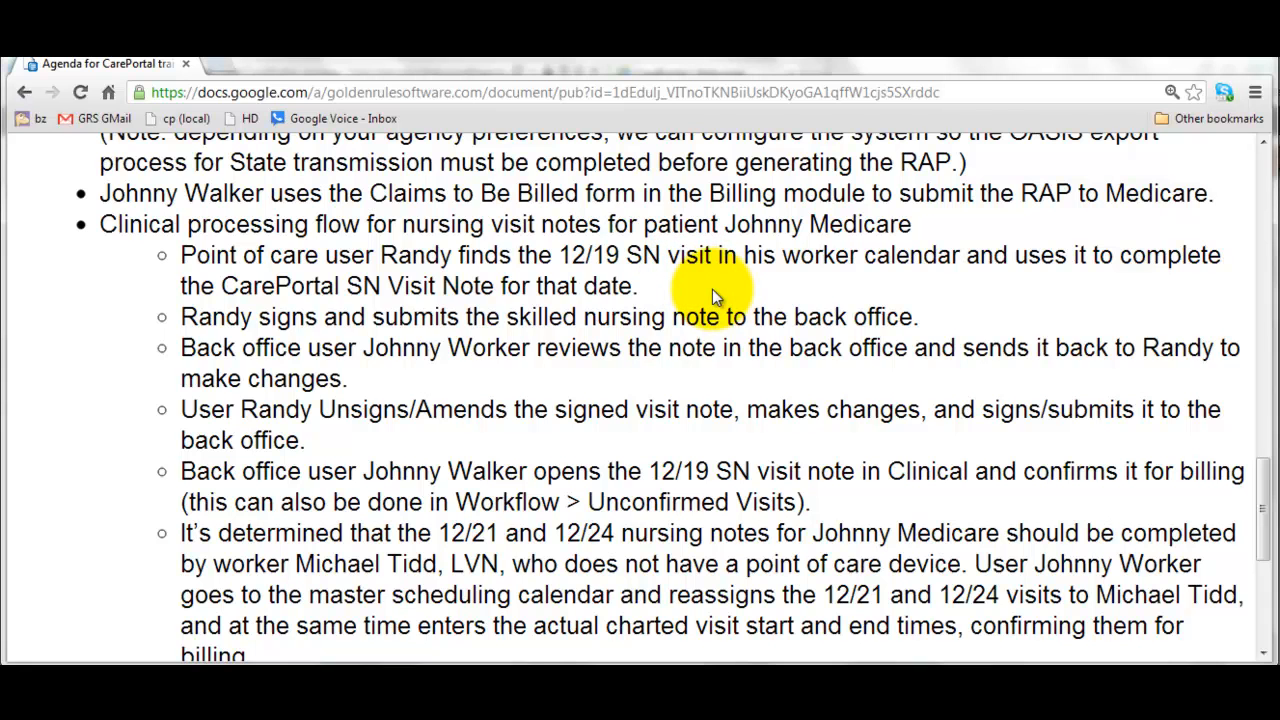
key("alt+Tab")
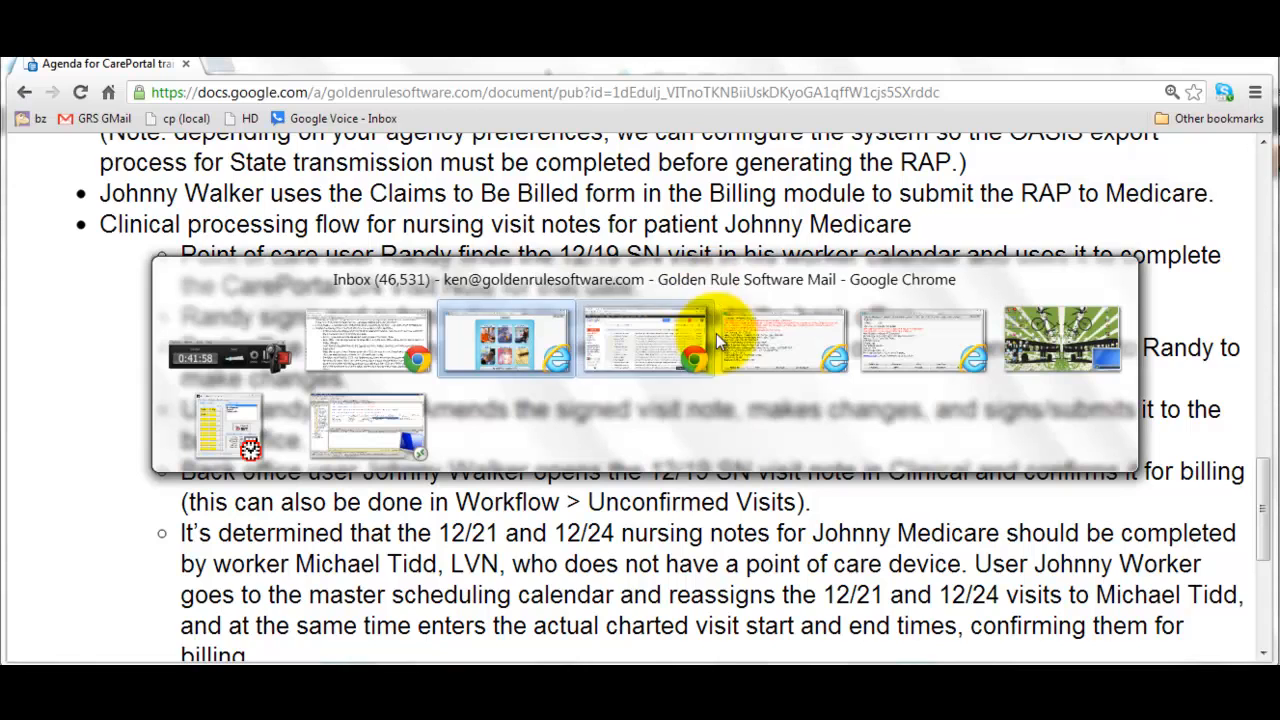
key("alt+Tab")
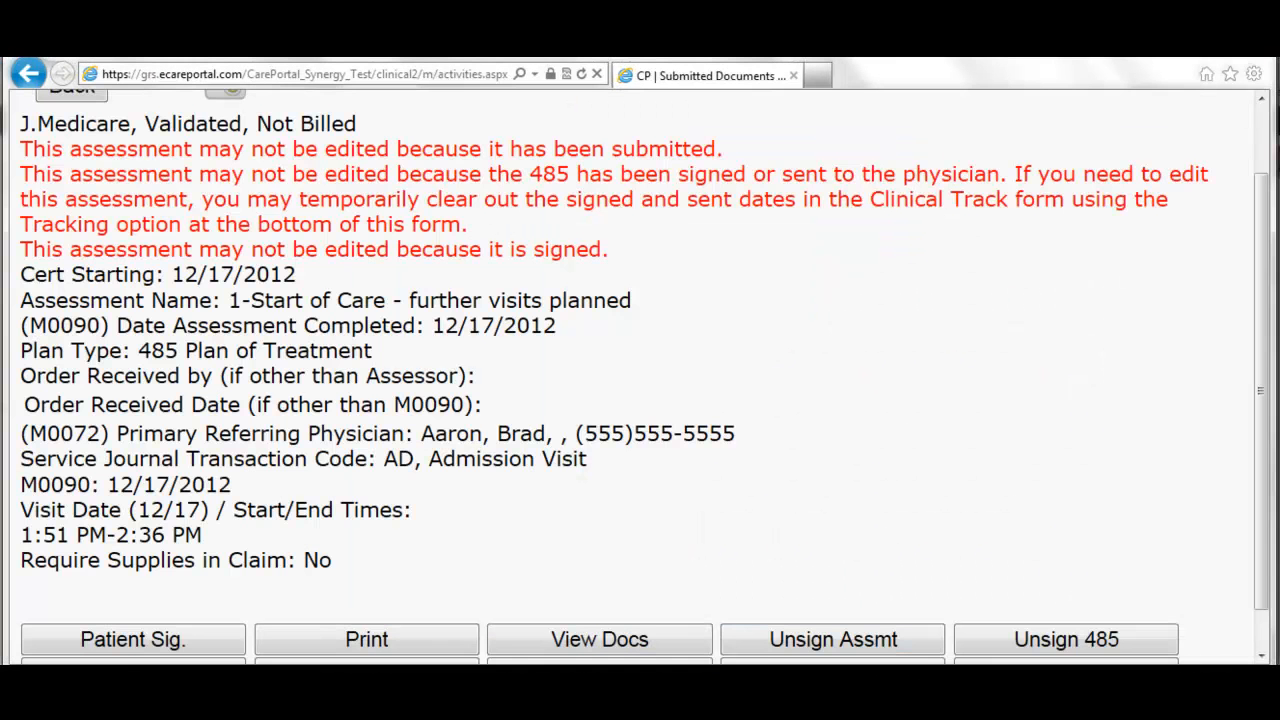
scroll(529, 529, "up", 2)
left_click(78, 170)
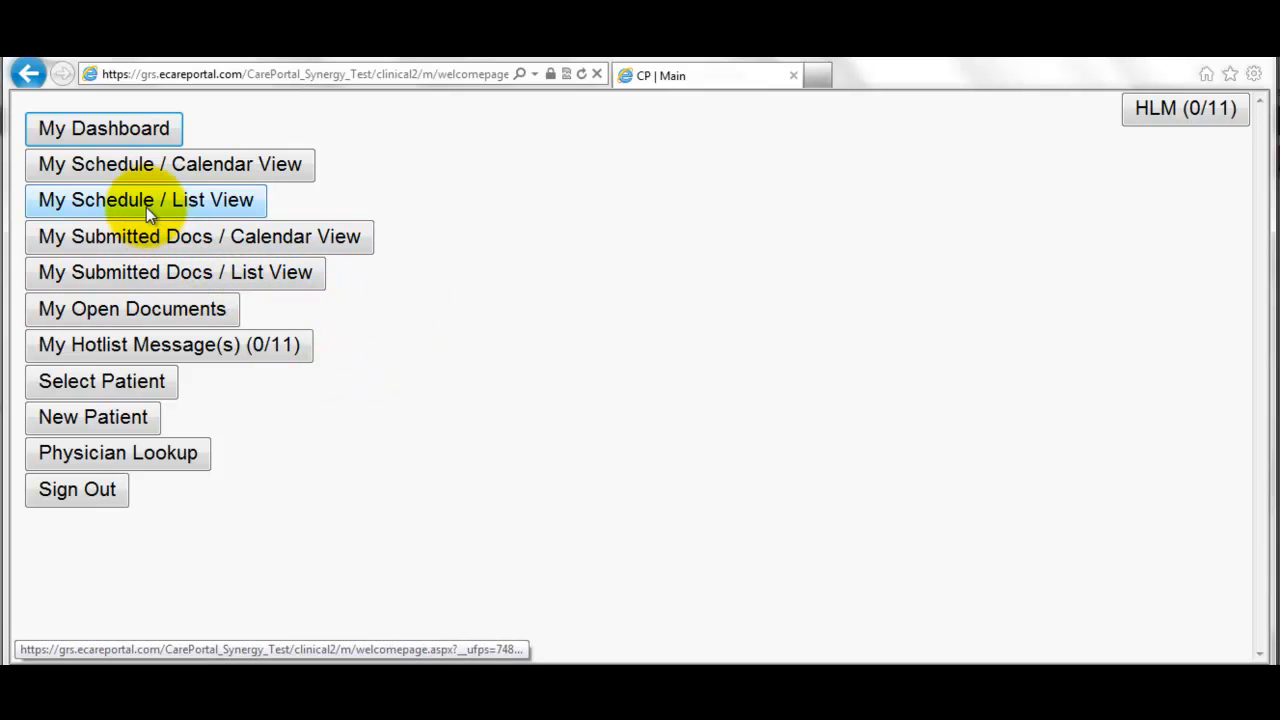
left_click(128, 170)
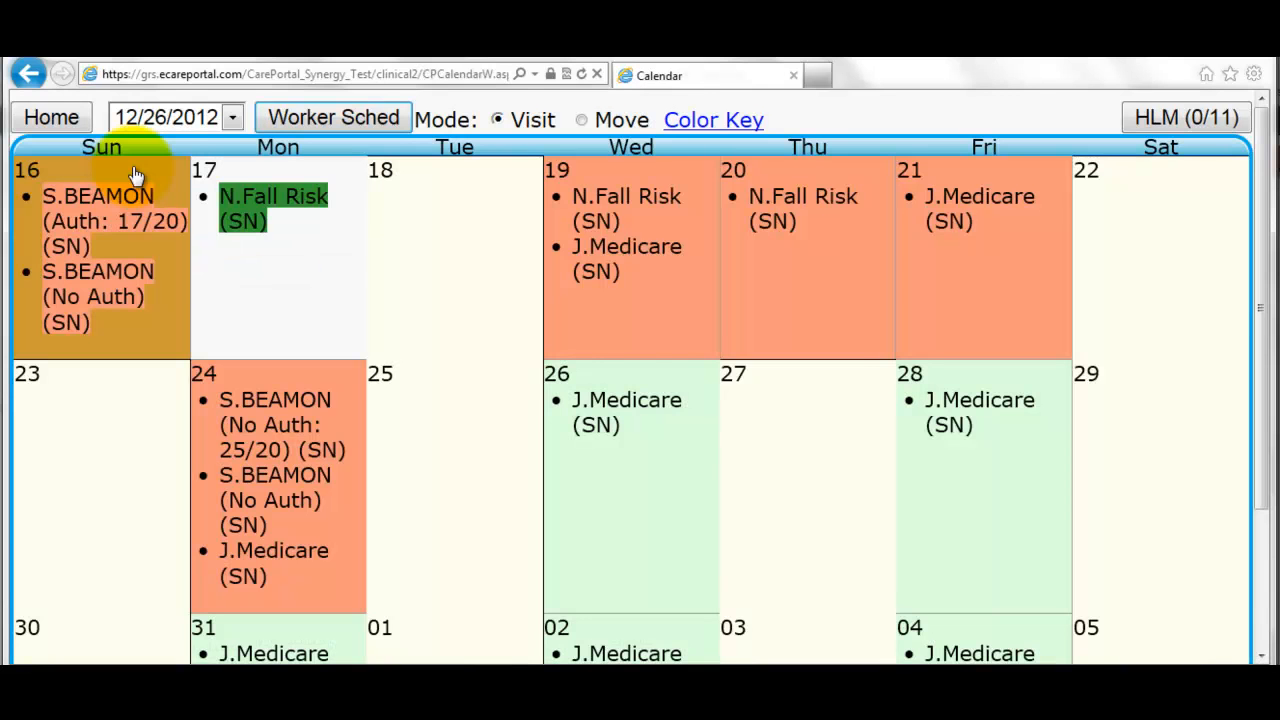
mouse_move(595, 258)
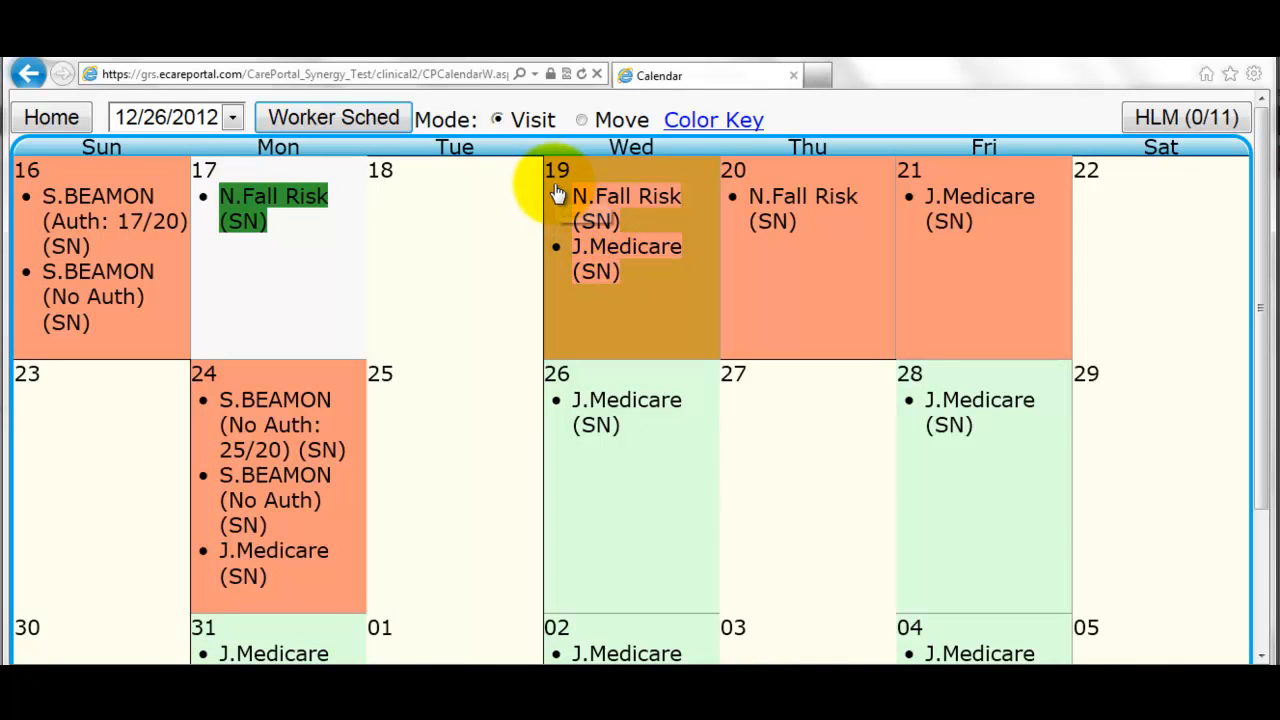
left_click(612, 252)
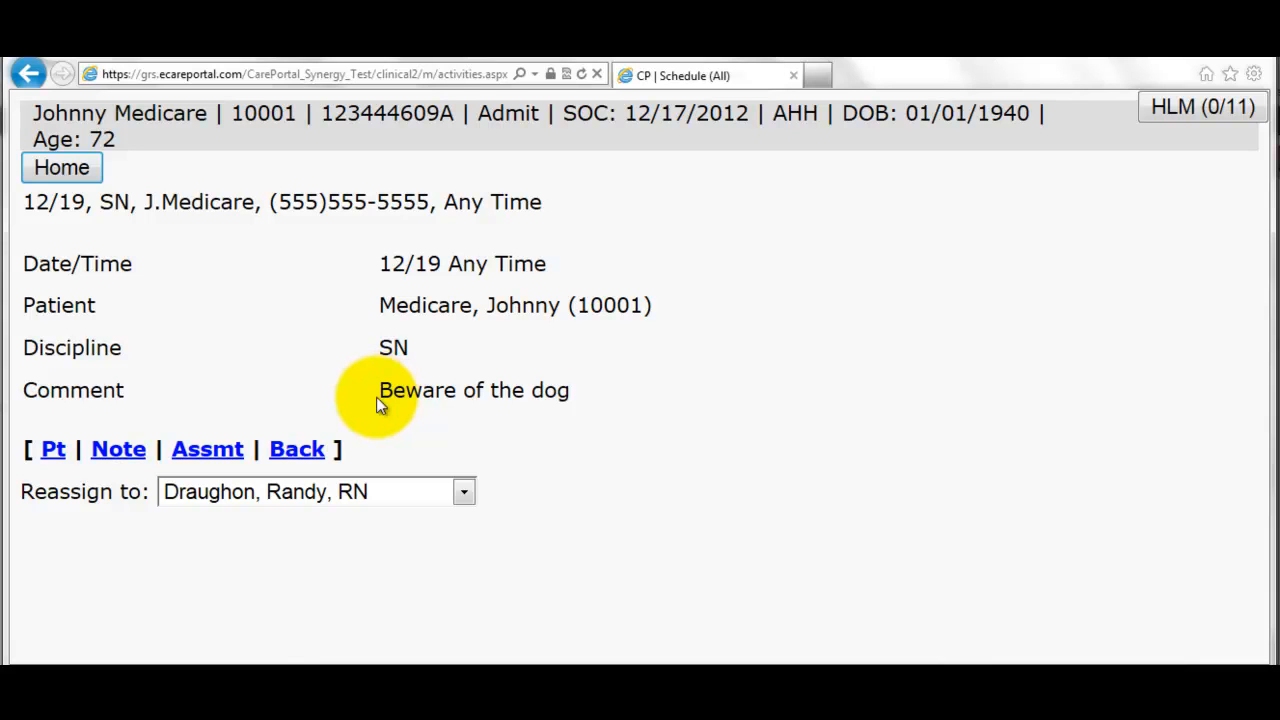
- Create a note of type CarePortal SN Visit Note with HCPCS code G0154 and continue
left_click(133, 455)
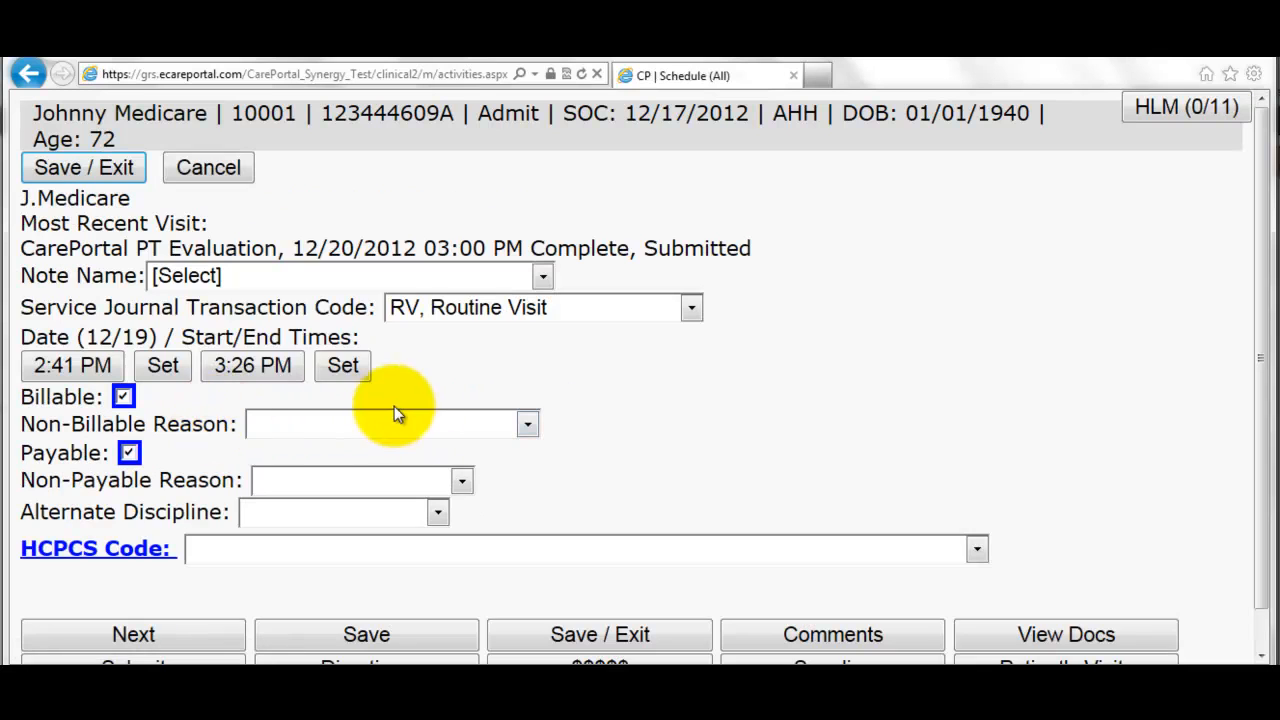
left_click(397, 276)
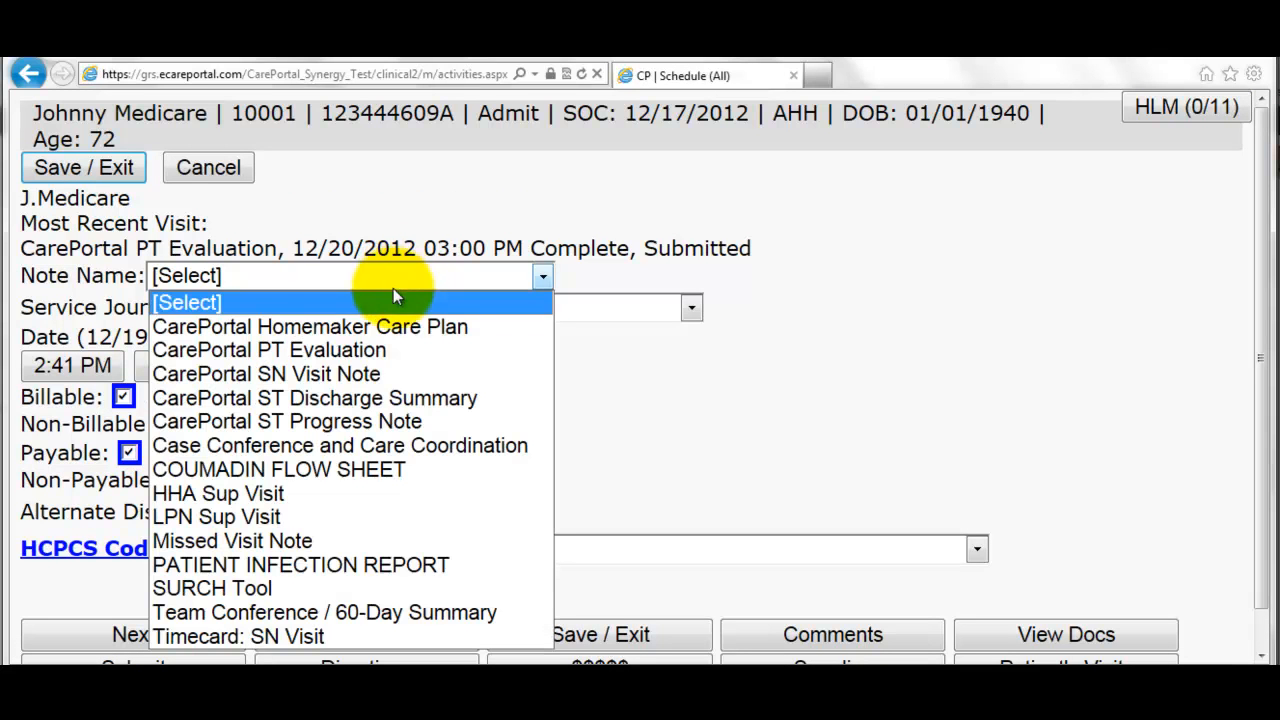
left_click(366, 374)
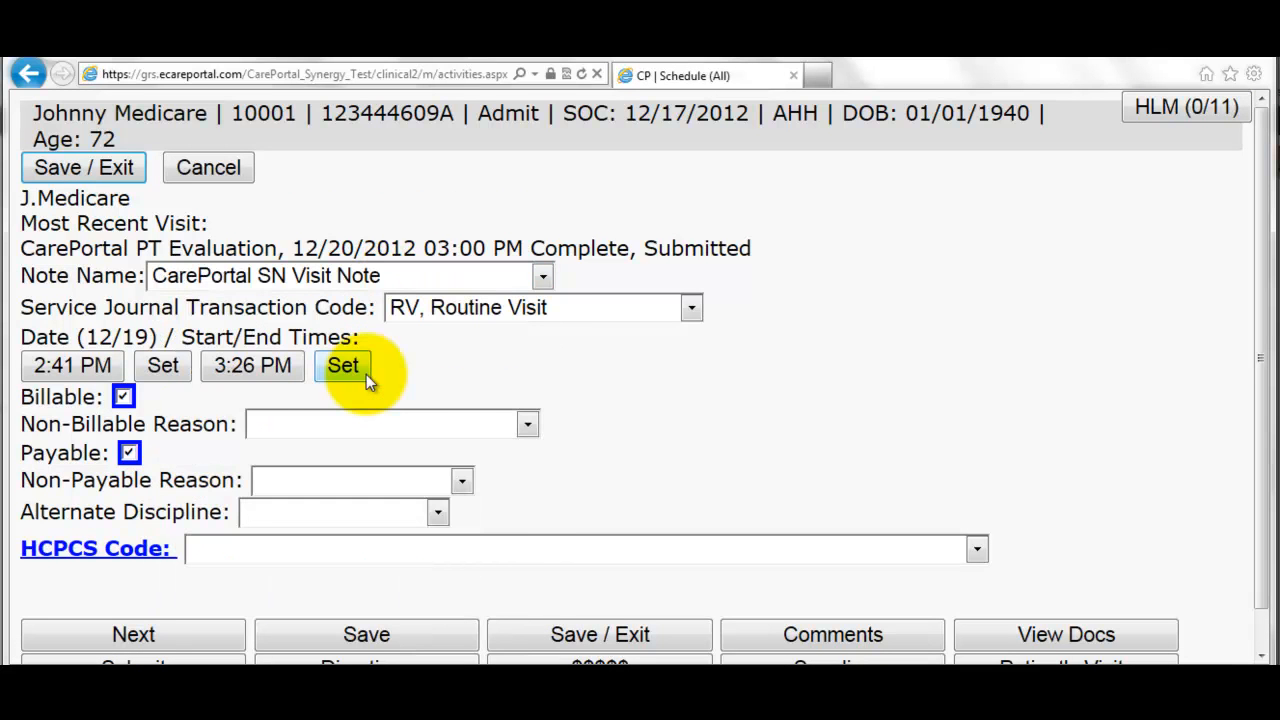
left_click(334, 556)
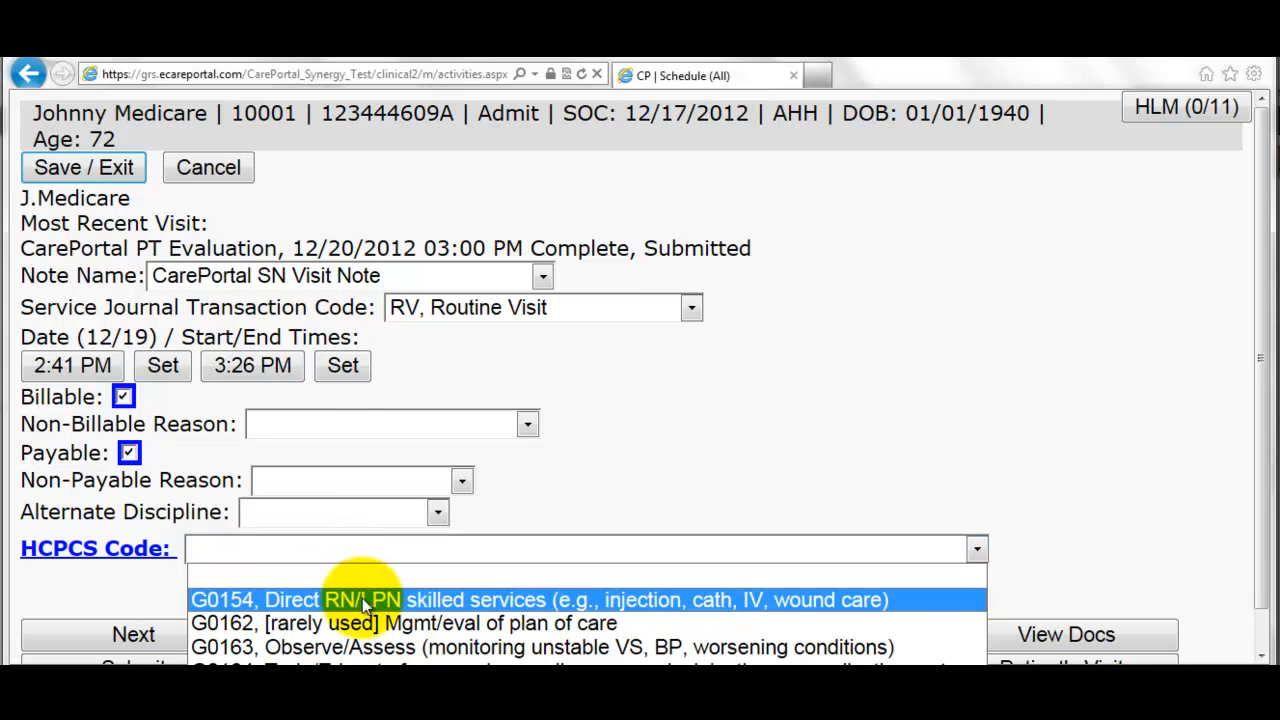
left_click(364, 600)
left_click(205, 634)
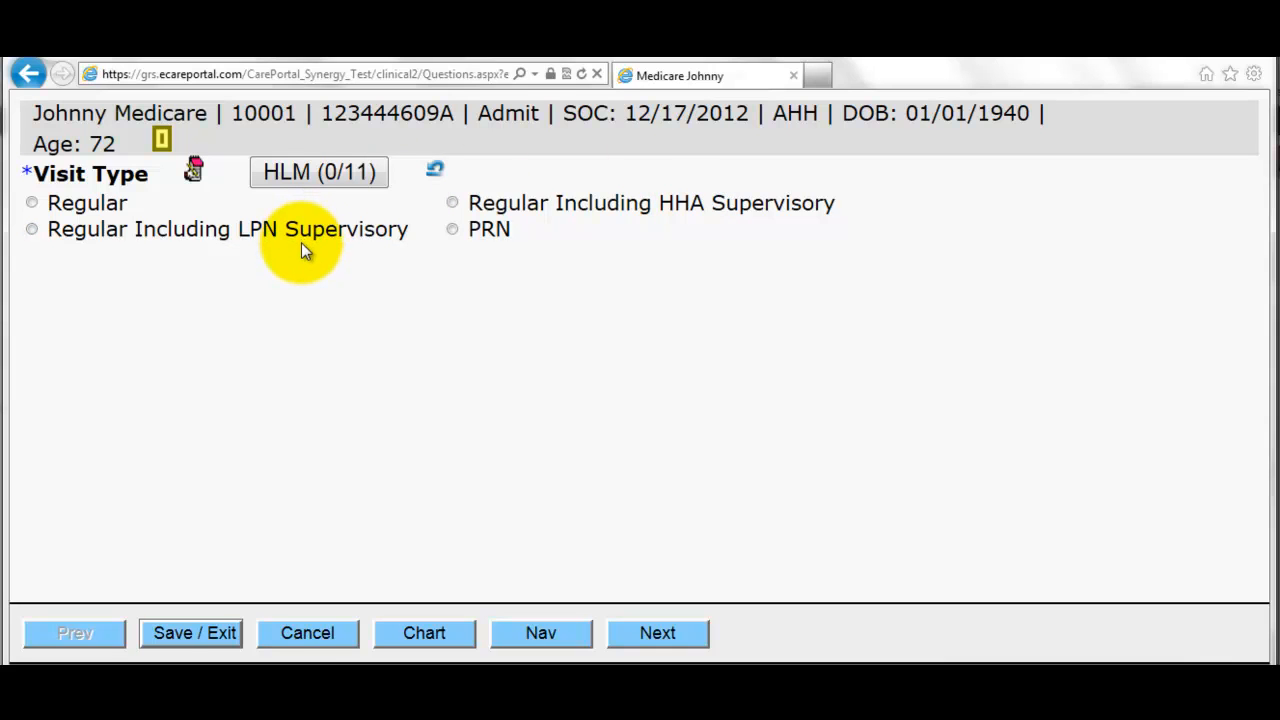
- Record an oral temperature of 94.0 and BP 120/80 taken sitting, left leg
left_click(100, 216)
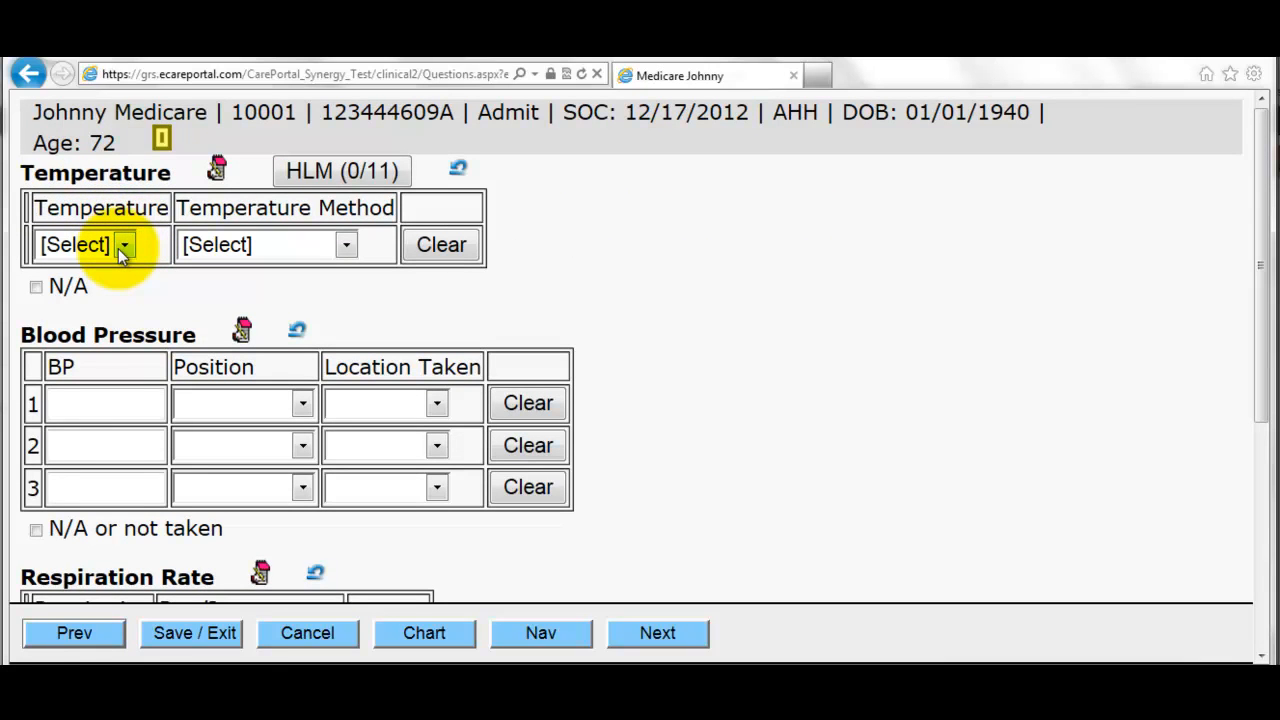
left_click(118, 248)
left_click(95, 250)
left_click(269, 249)
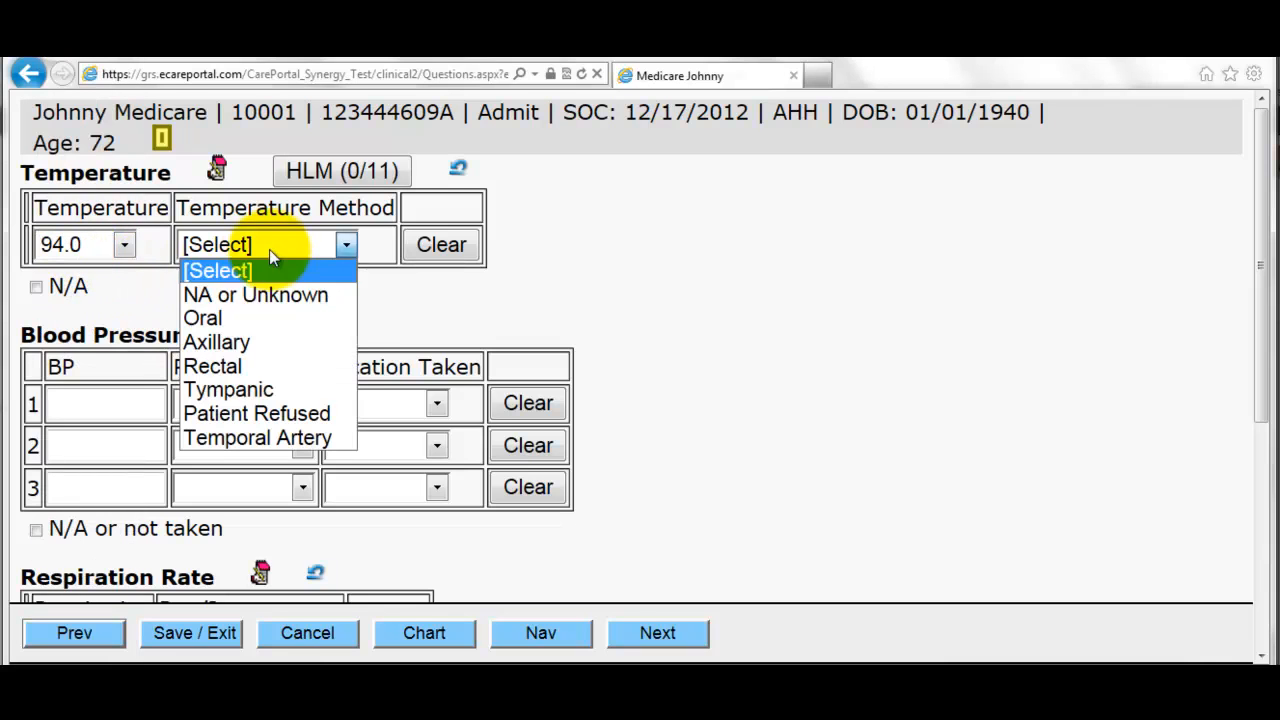
left_click(264, 317)
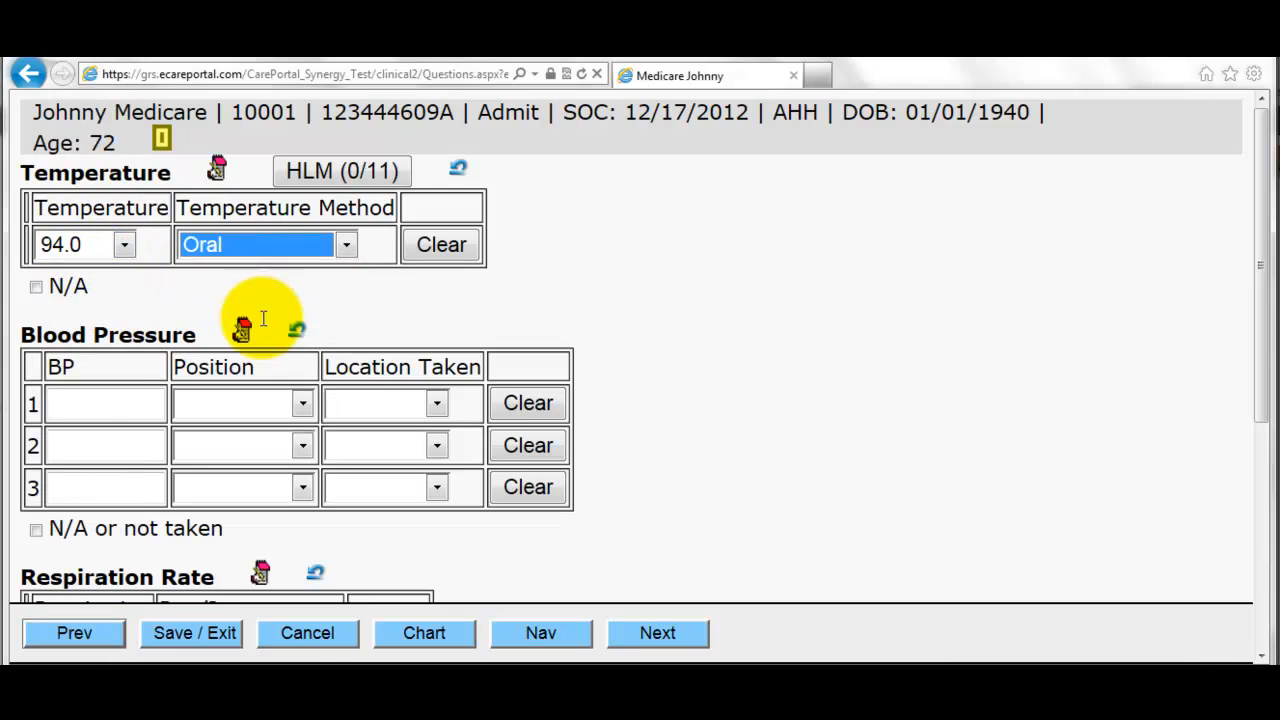
left_click(95, 385)
type("120/80")
key("Tab")
left_click(285, 402)
left_click(257, 451)
left_click(369, 406)
left_click(387, 497)
- Set respiration to 24 Regular and pulse to 60 AP
scroll(320, 505, "down", 2)
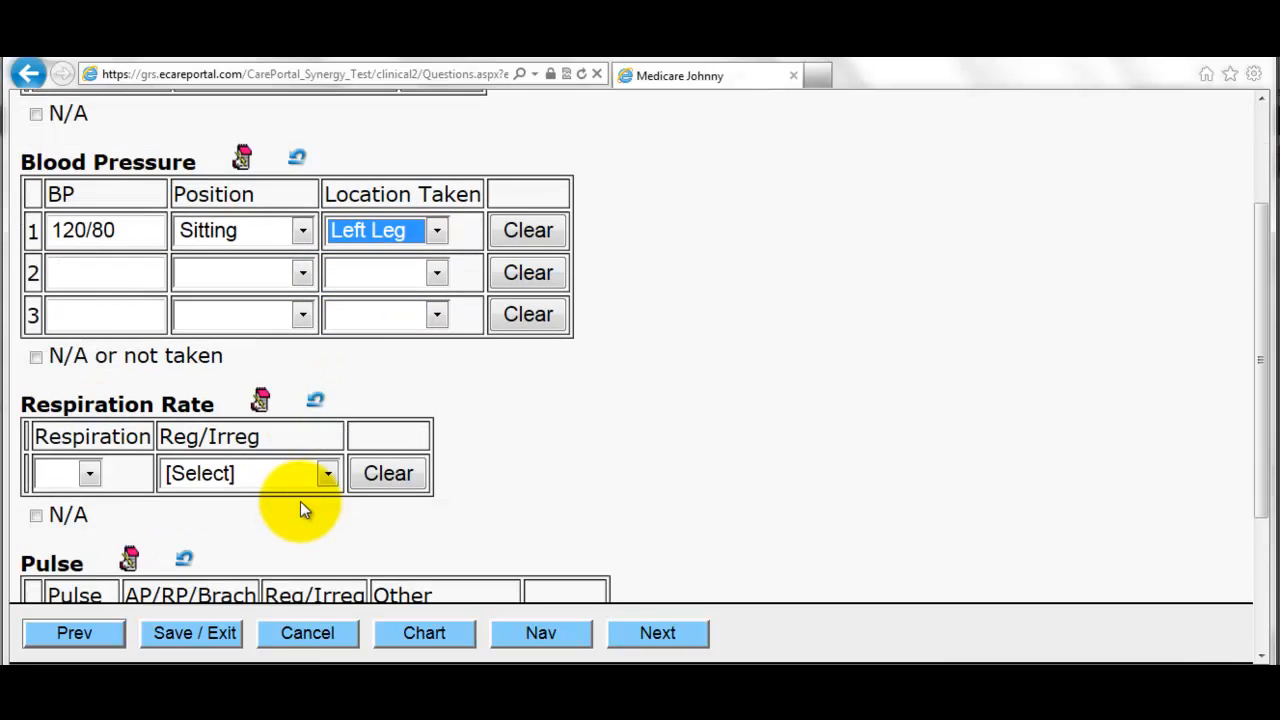
left_click(92, 472)
left_click(65, 418)
left_click(205, 477)
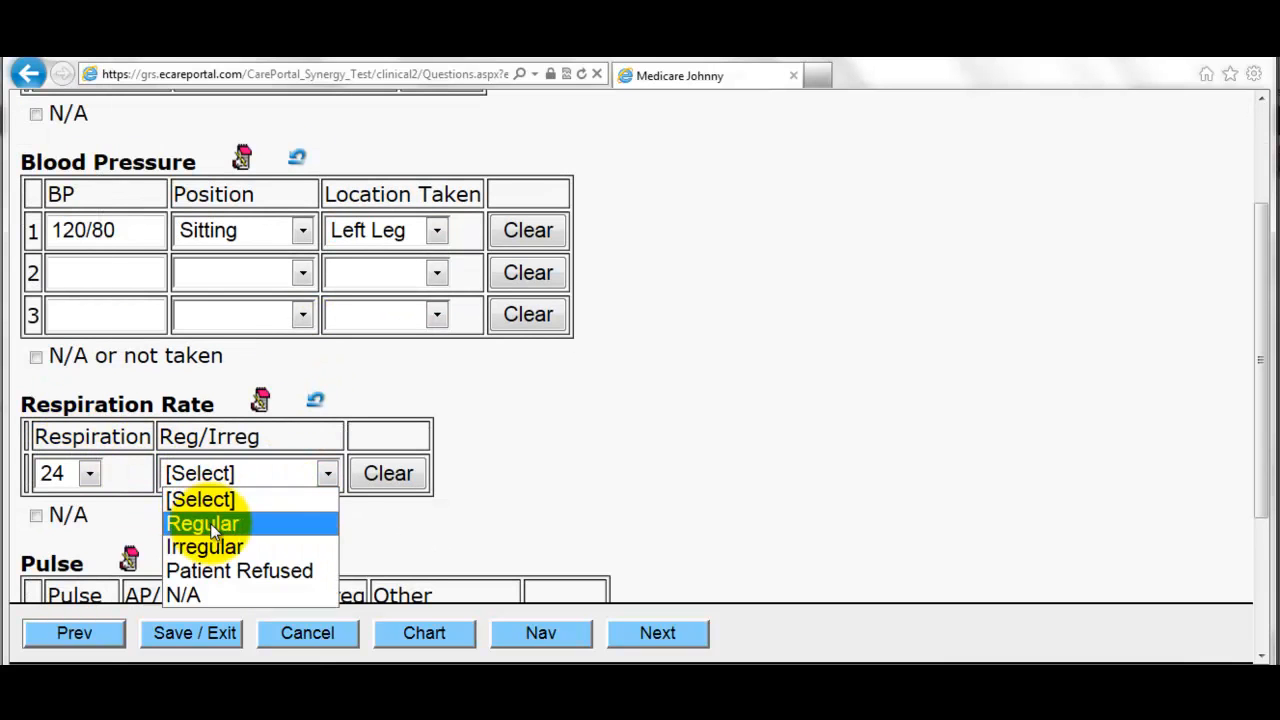
left_click(205, 523)
scroll(157, 492, "down", 3)
left_click(100, 402)
left_click(88, 432)
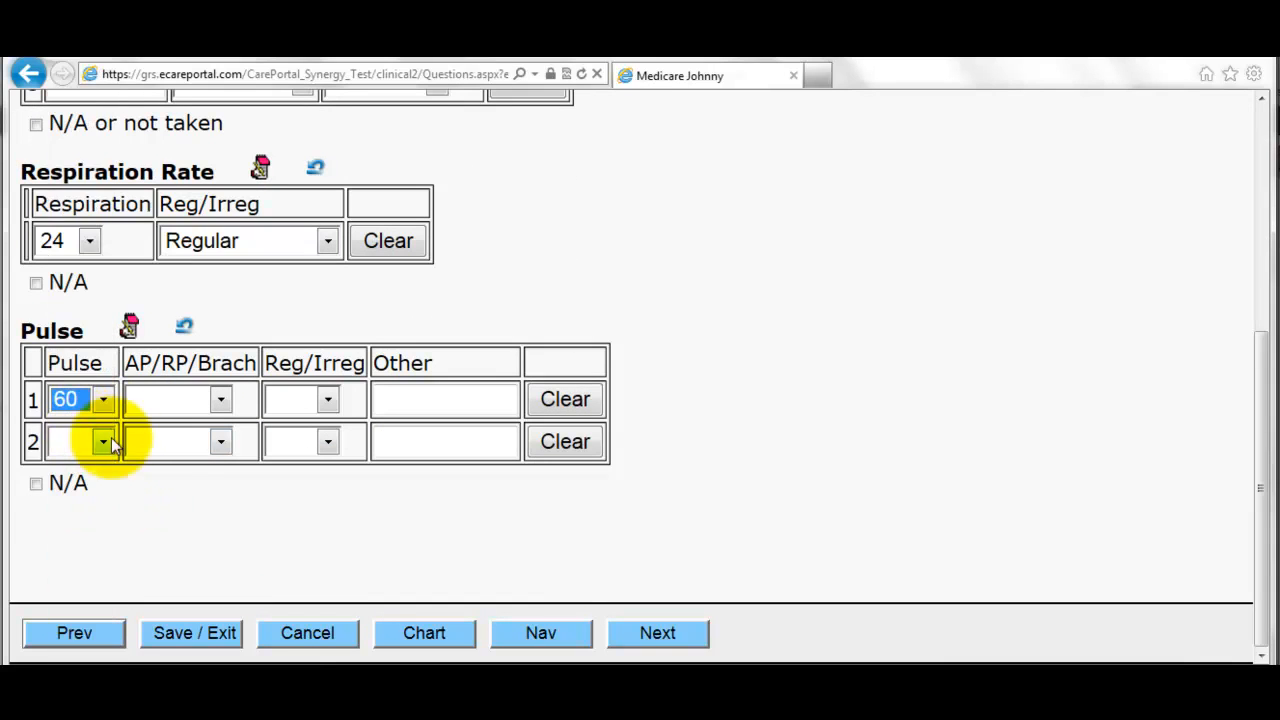
left_click(204, 401)
left_click(167, 450)
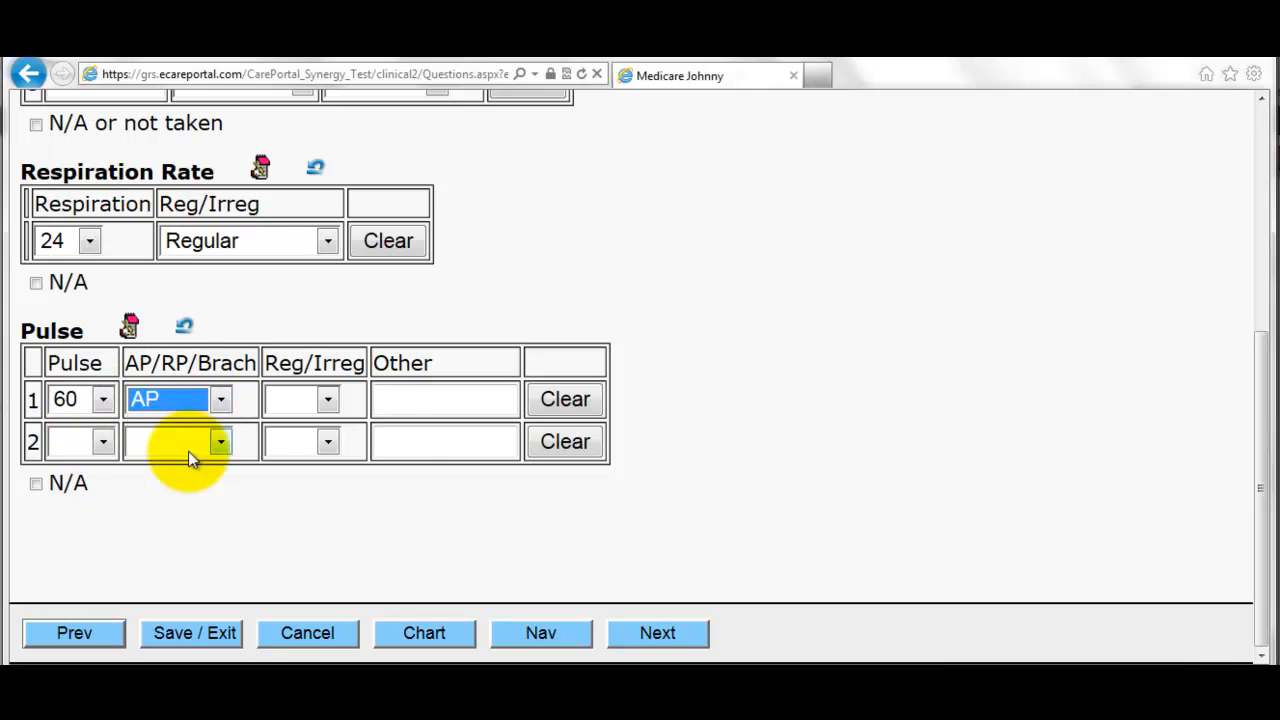
left_click(620, 639)
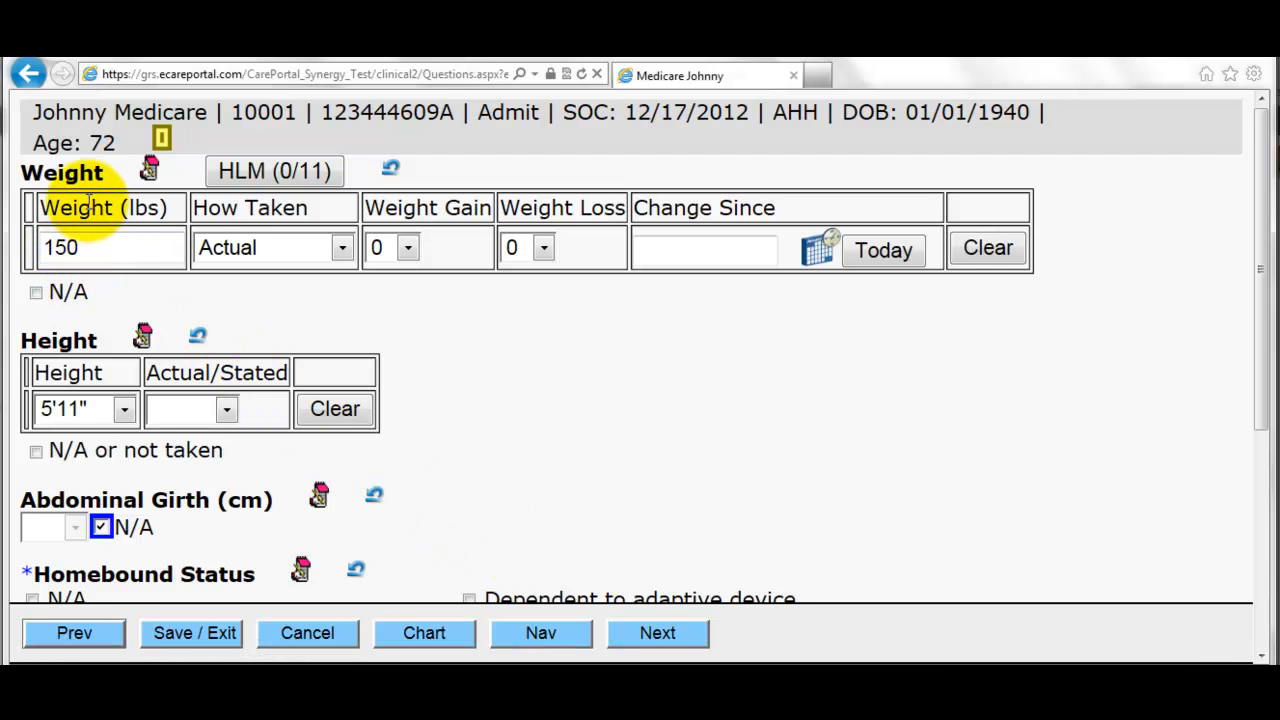
- Mark homebound status as needing assistance for all activities and high fall risk
scroll(123, 447, "down", 1)
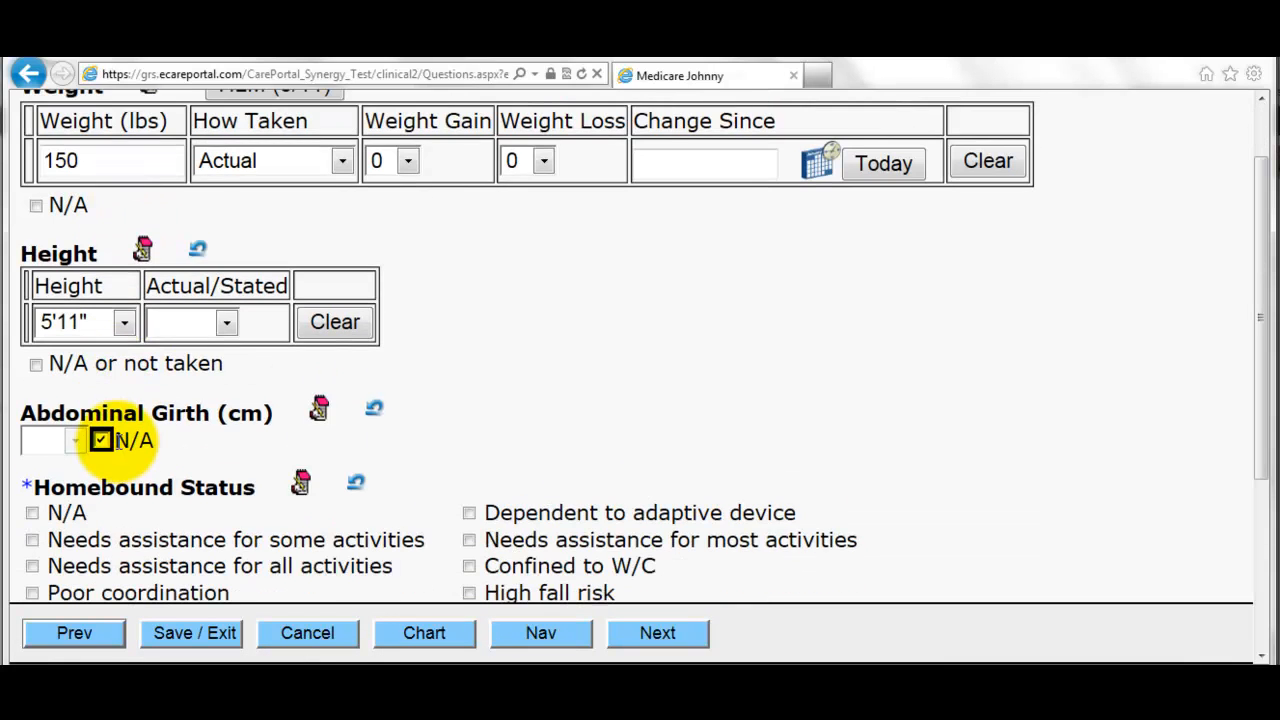
scroll(130, 460, "down", 2)
left_click(130, 396)
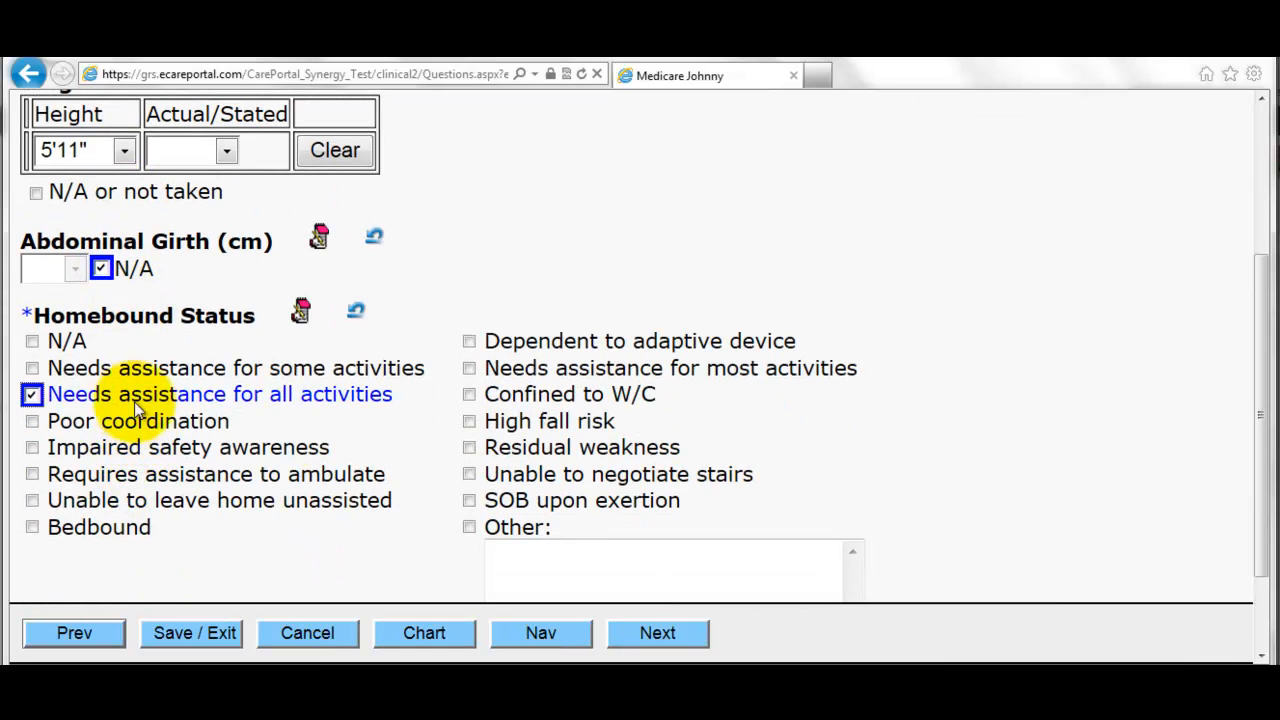
left_click(552, 423)
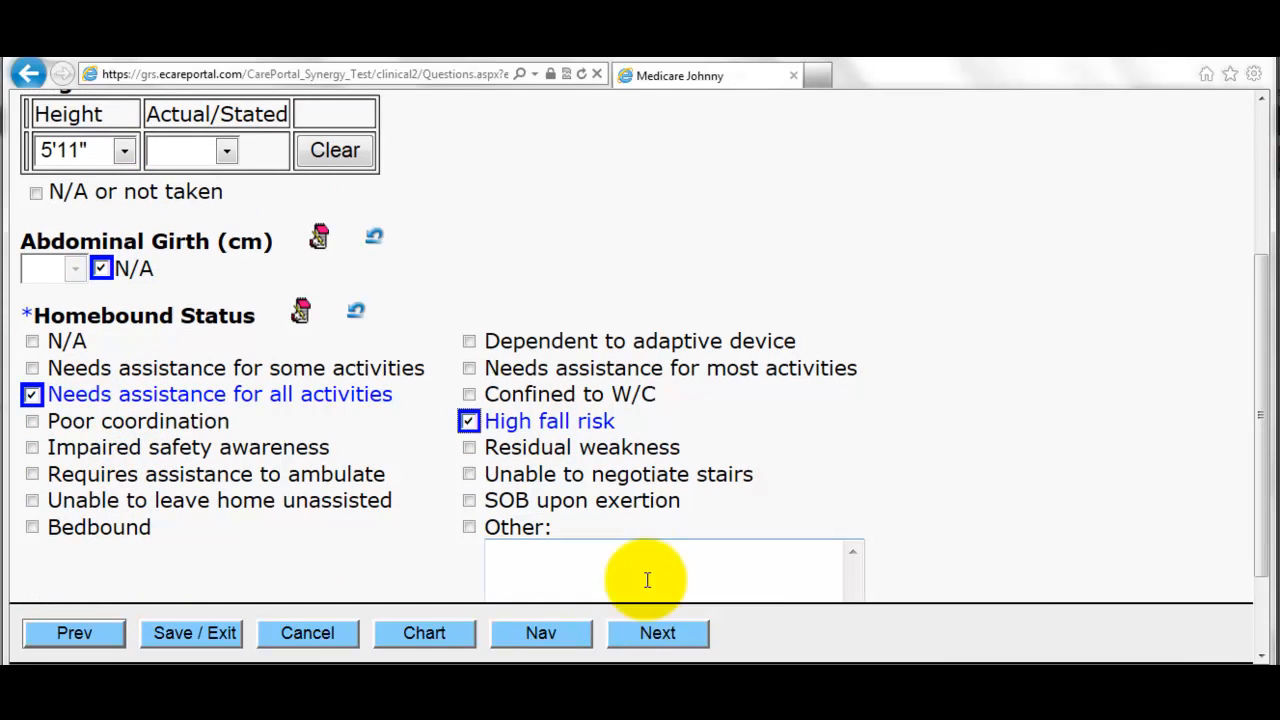
left_click(660, 633)
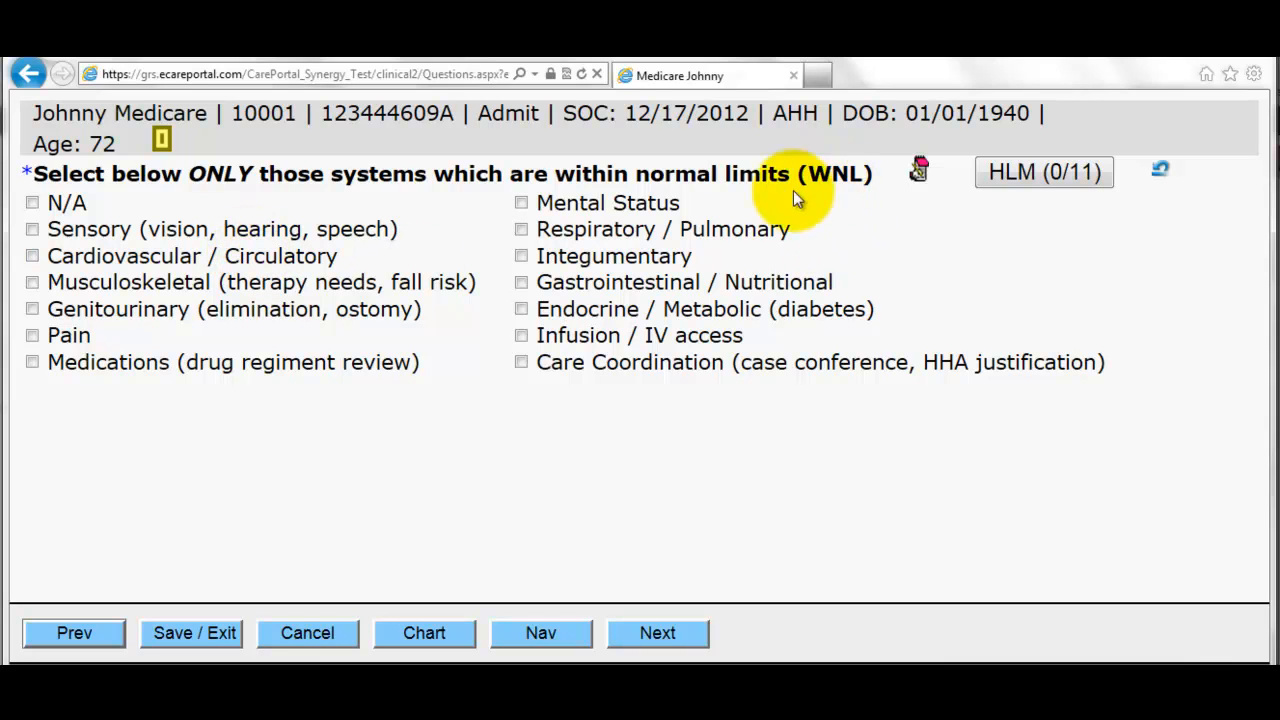
- Mark nine systems within normal limits, leaving Sensory unchecked for assessment
left_click(545, 206)
left_click(562, 232)
left_click(570, 260)
left_click(577, 285)
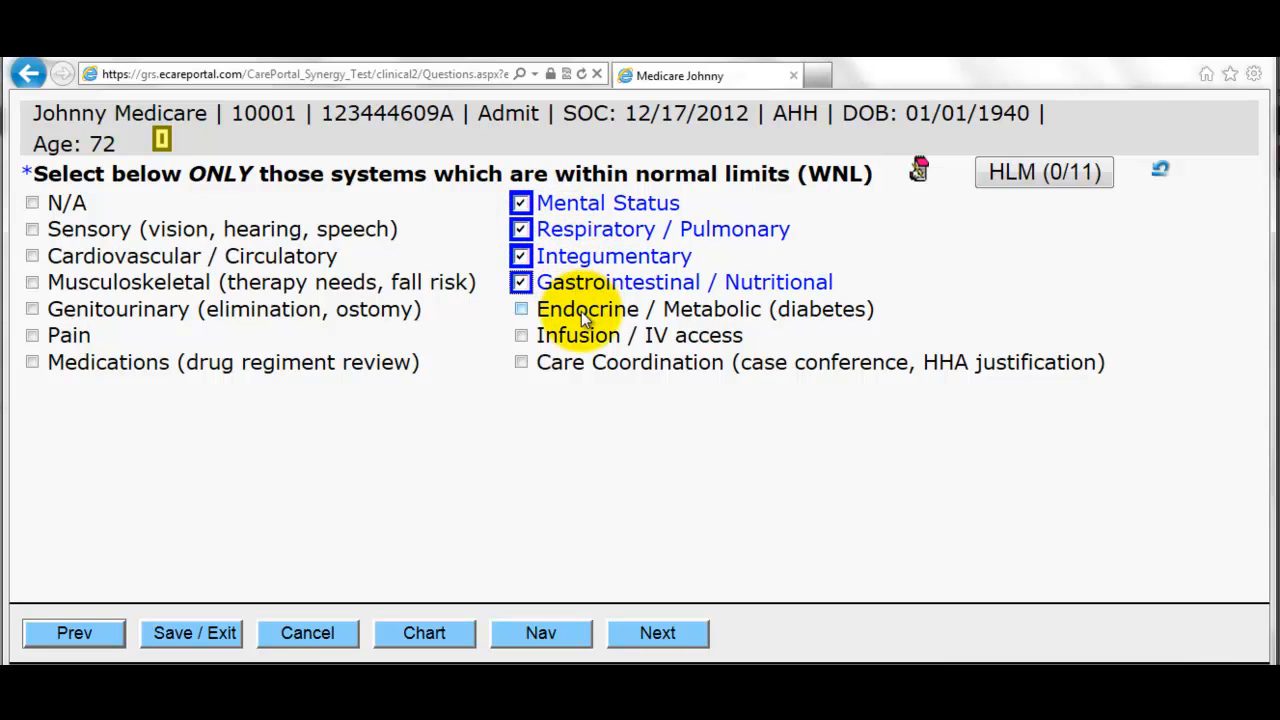
left_click(581, 312)
left_click(280, 232)
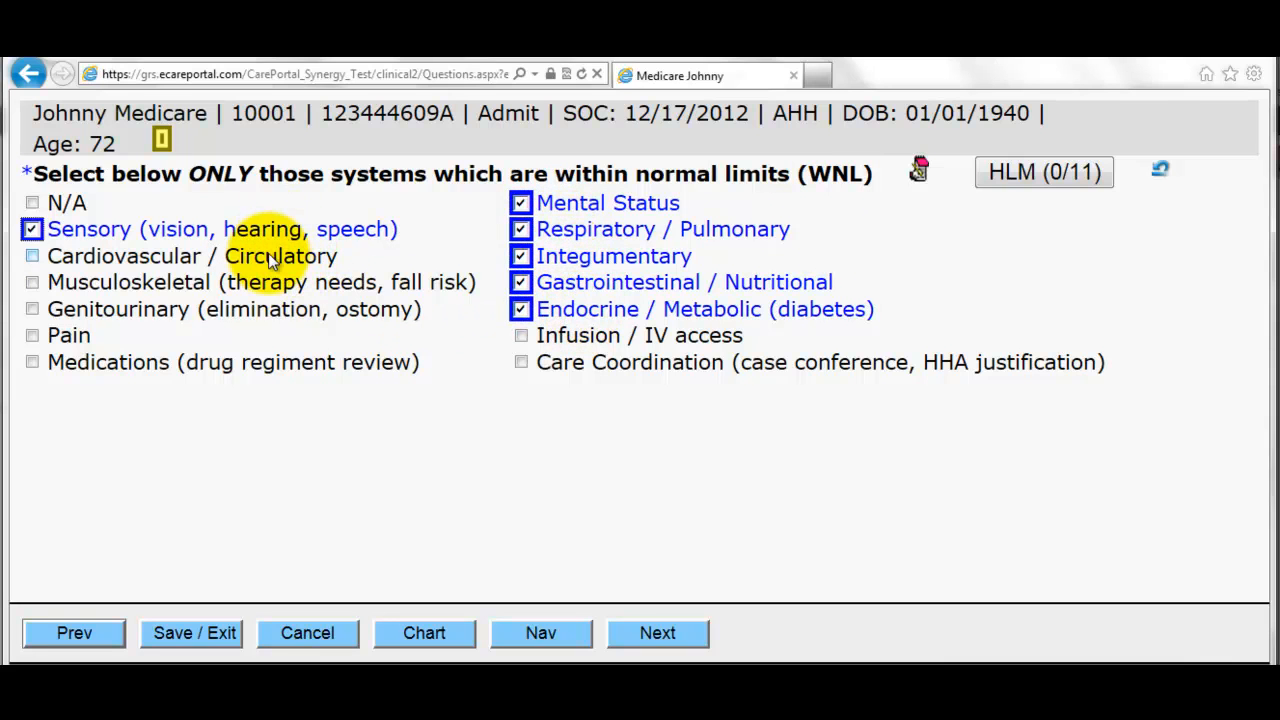
left_click(285, 258)
left_click(283, 284)
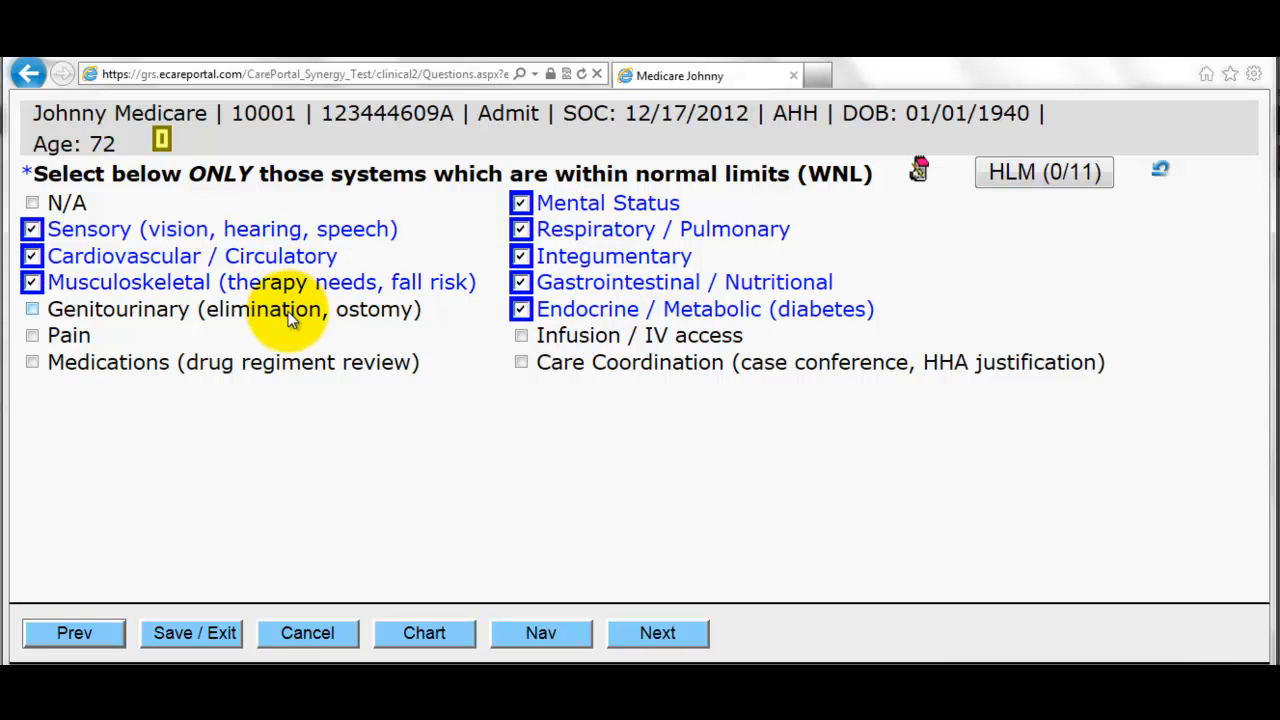
left_click(287, 310)
left_click(591, 336)
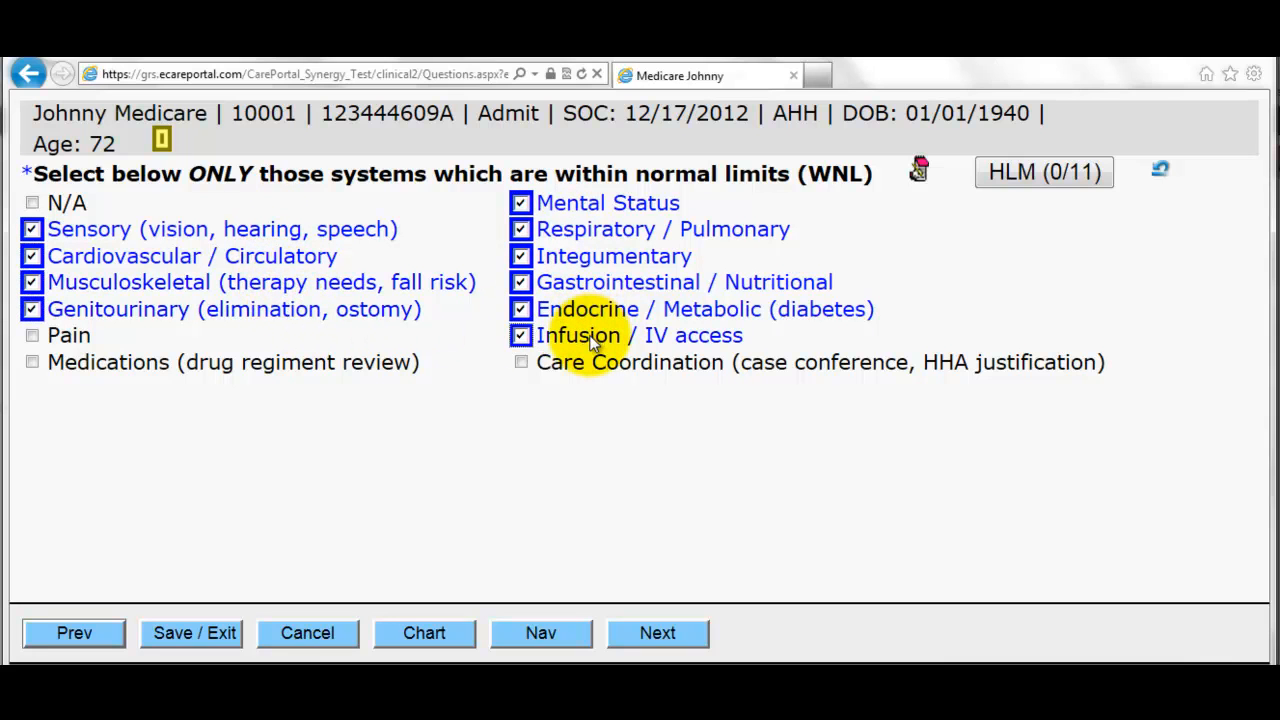
left_click(336, 233)
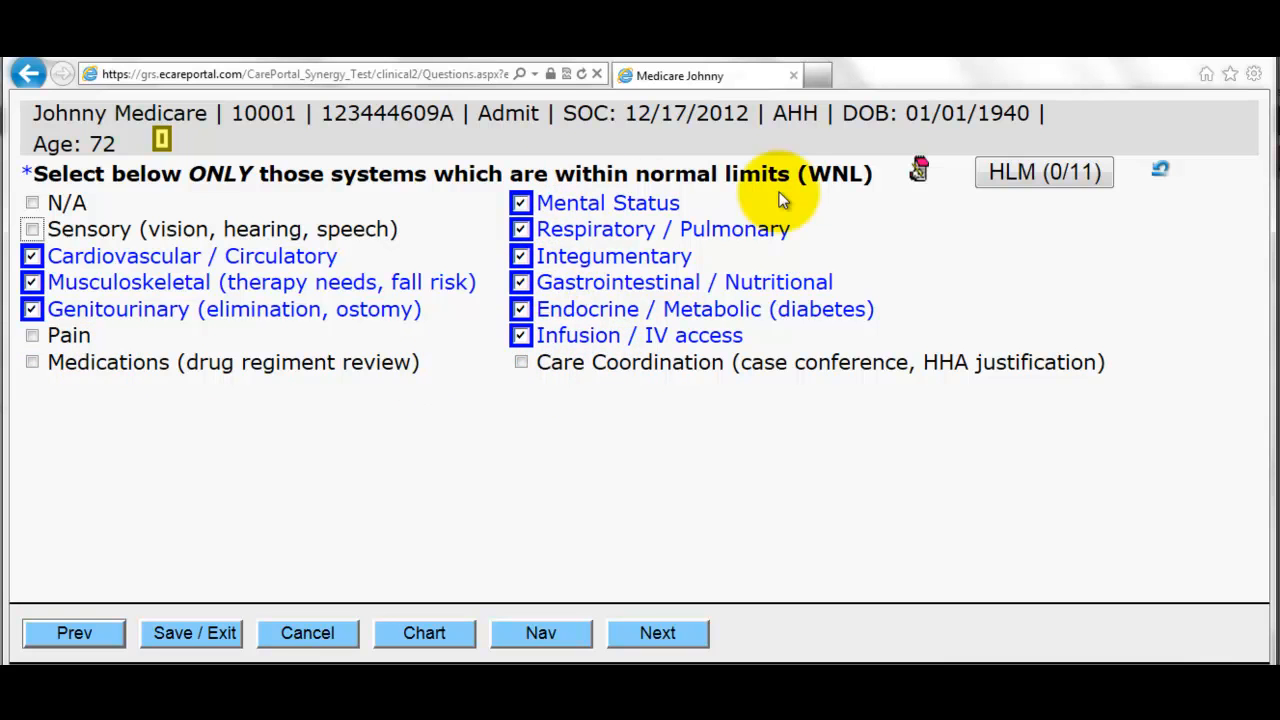
left_click(677, 634)
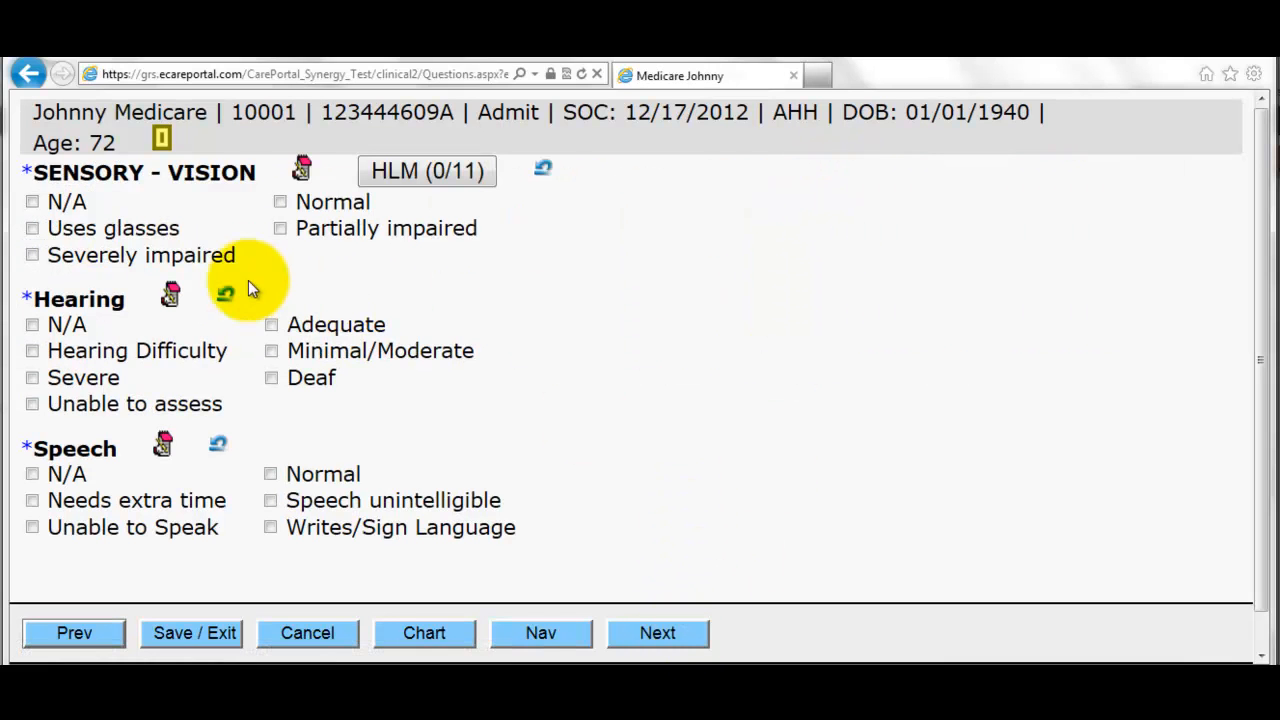
- Record uses glasses, minimal/moderate hearing loss and speech needing extra time; pass the endocrine page
left_click(122, 228)
left_click(330, 352)
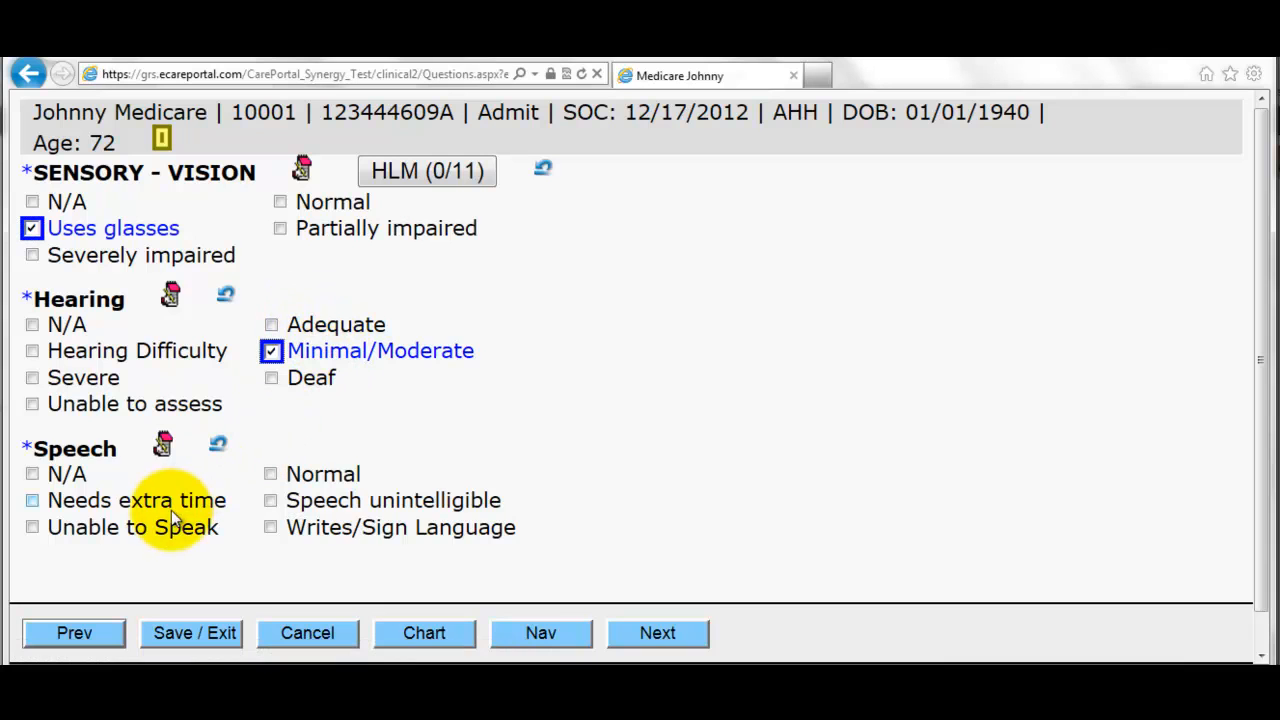
left_click(160, 502)
left_click(657, 634)
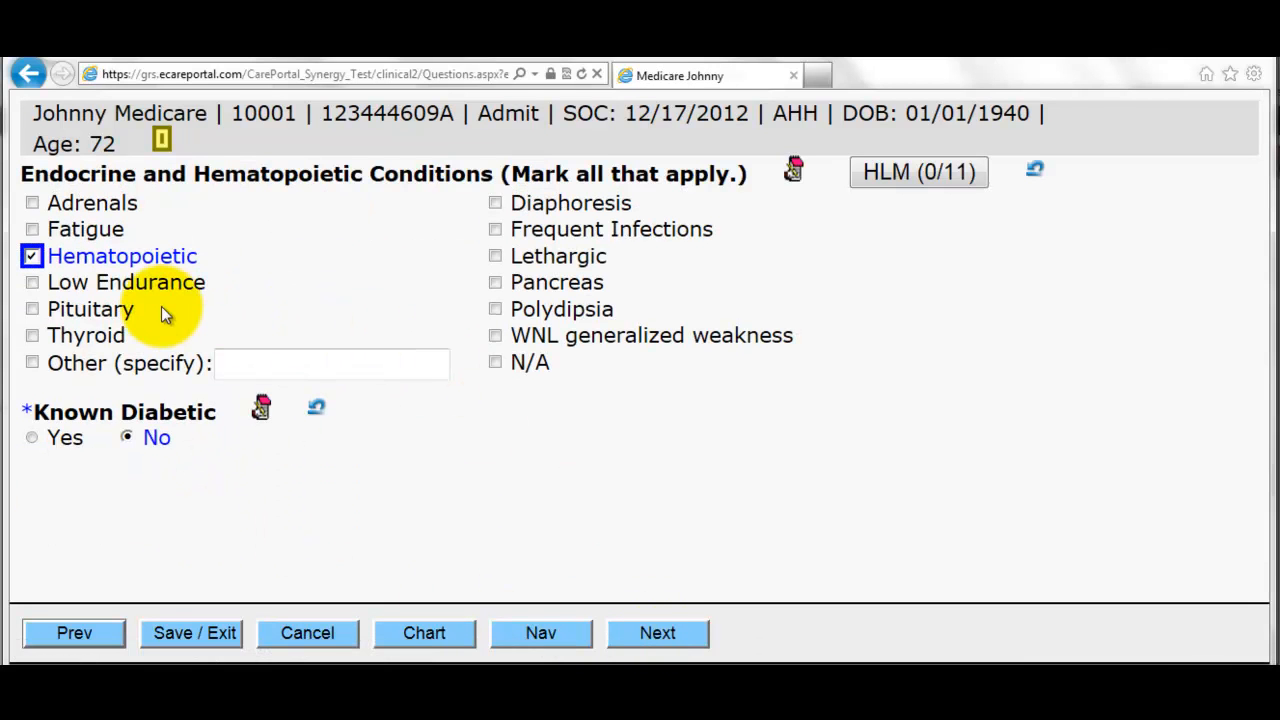
left_click(657, 637)
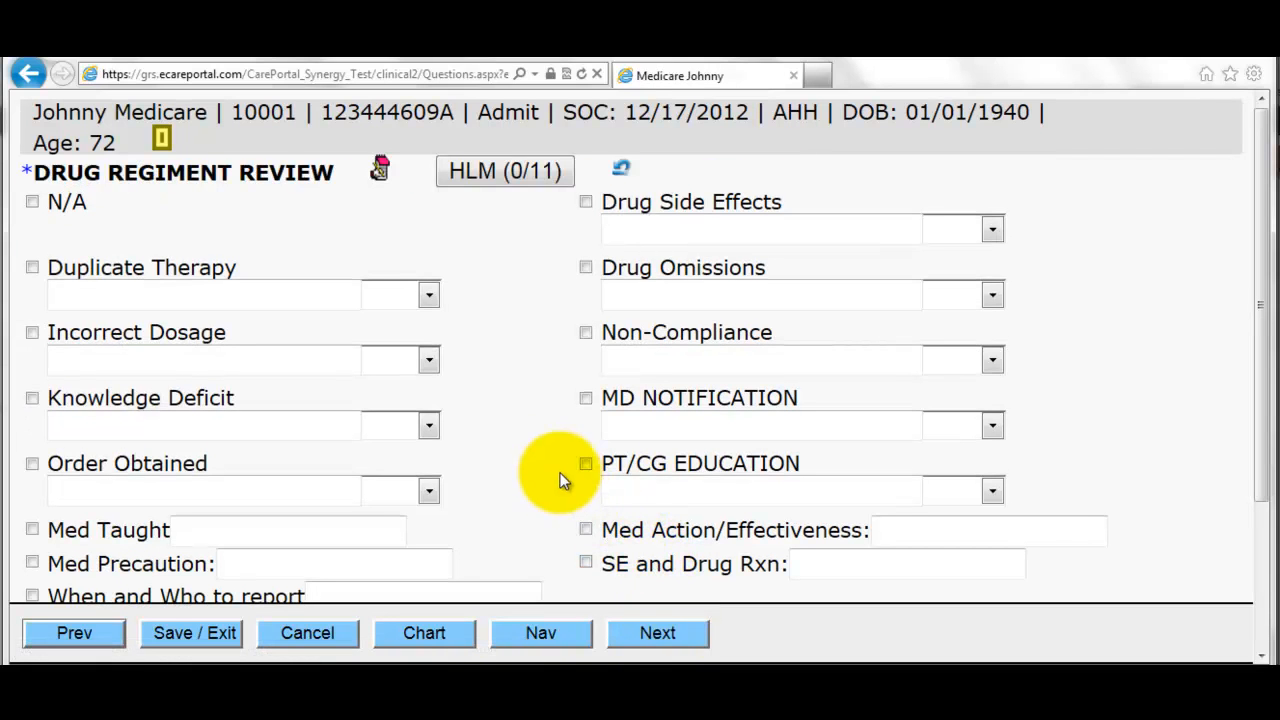
- Answer No for Duplicate Therapy, Incorrect Dosage and Knowledge Deficit, and Yes for Order Obtained
left_click(395, 294)
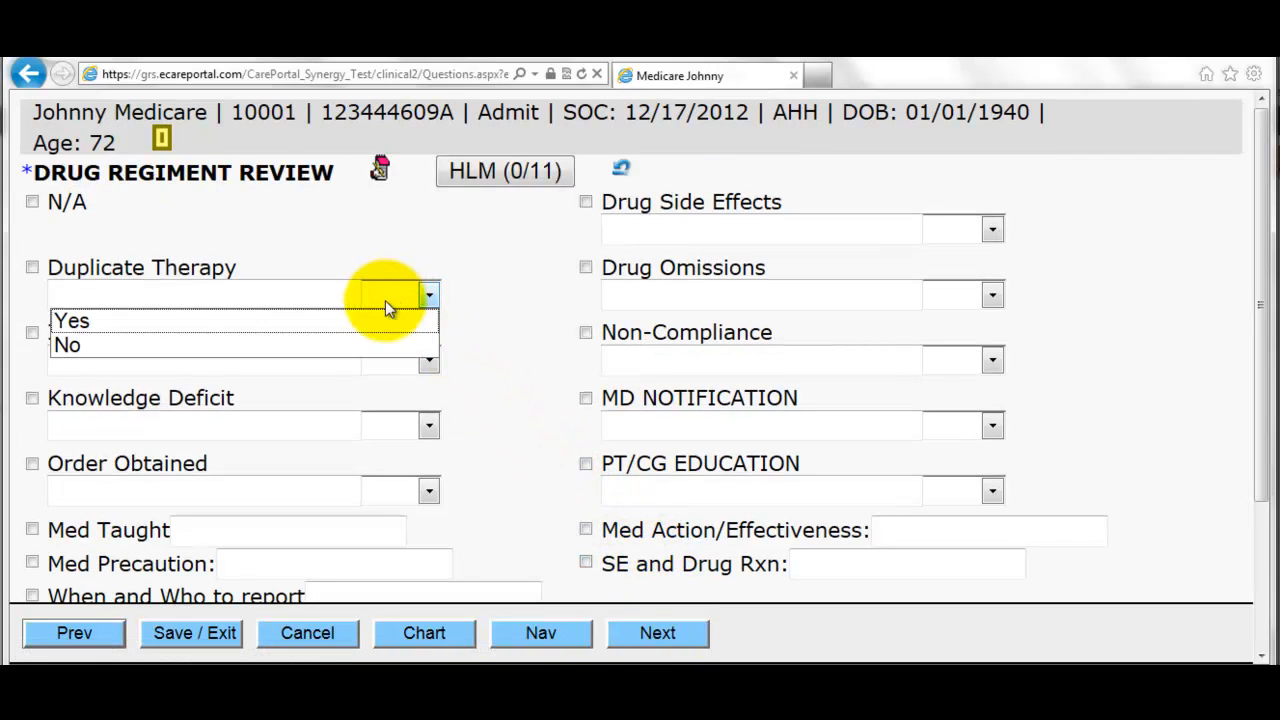
left_click(368, 345)
left_click(428, 359)
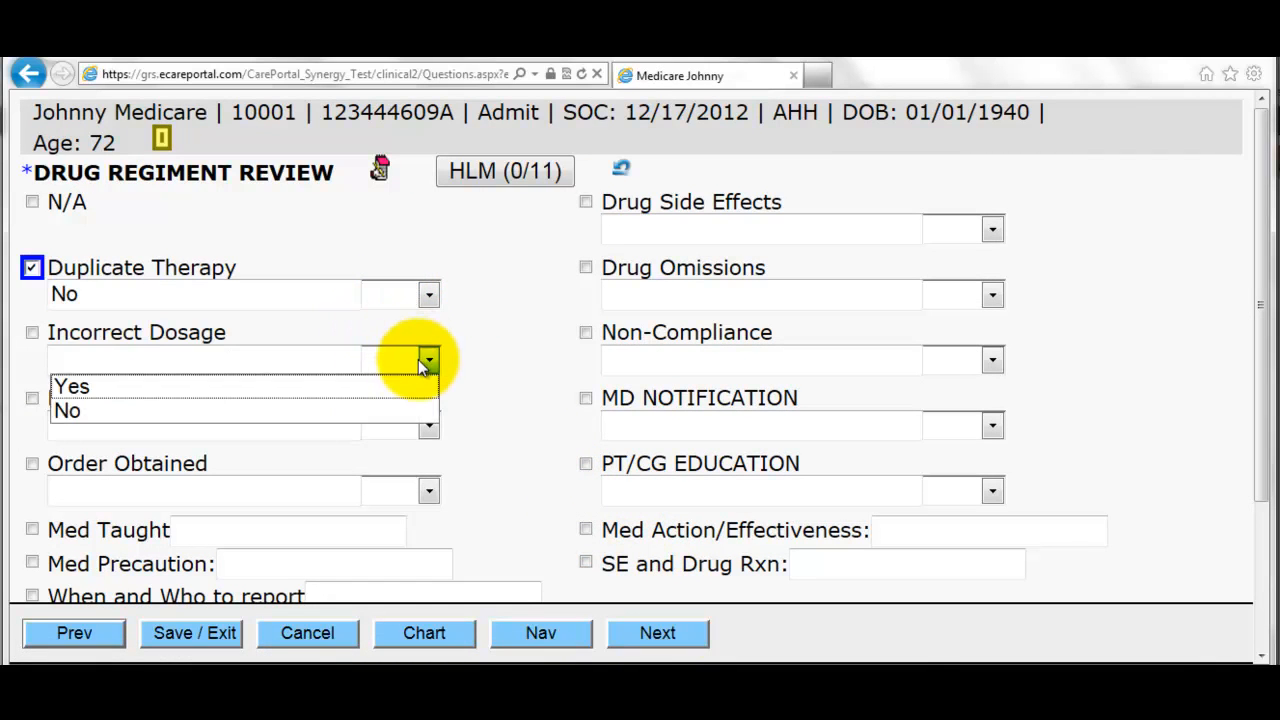
left_click(383, 408)
scroll(493, 383, "down", 1)
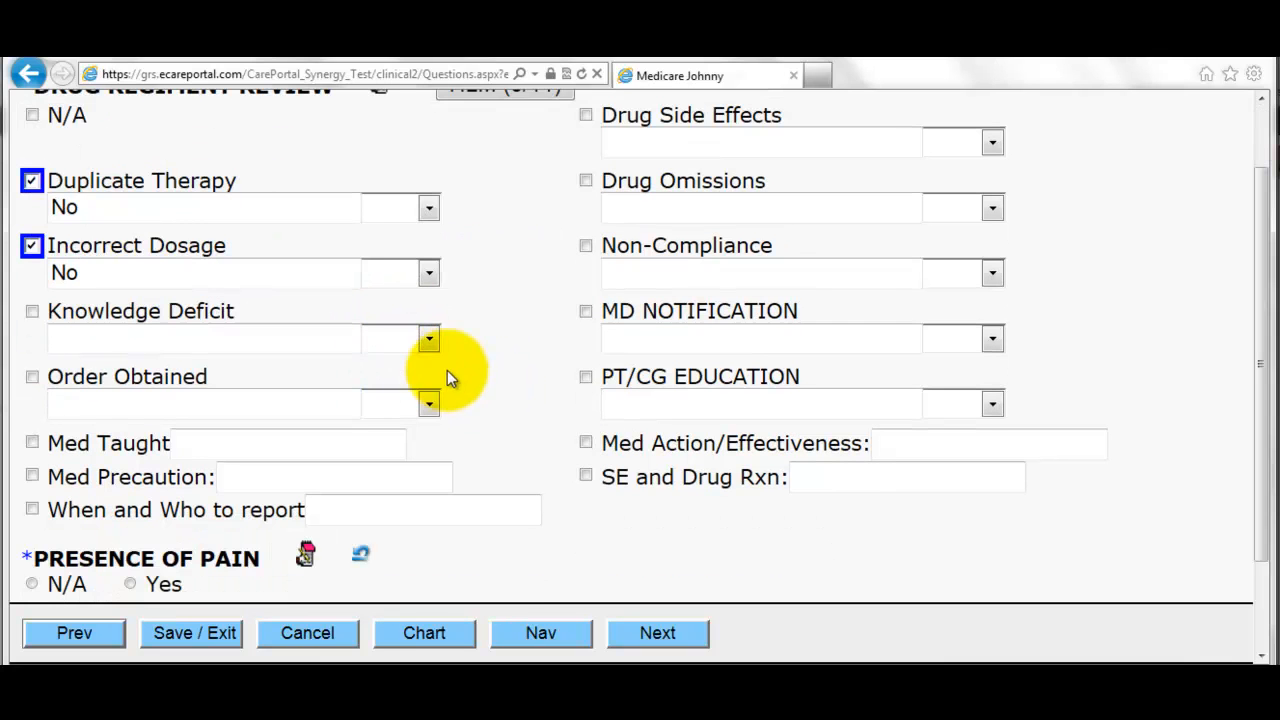
left_click(427, 340)
left_click(397, 389)
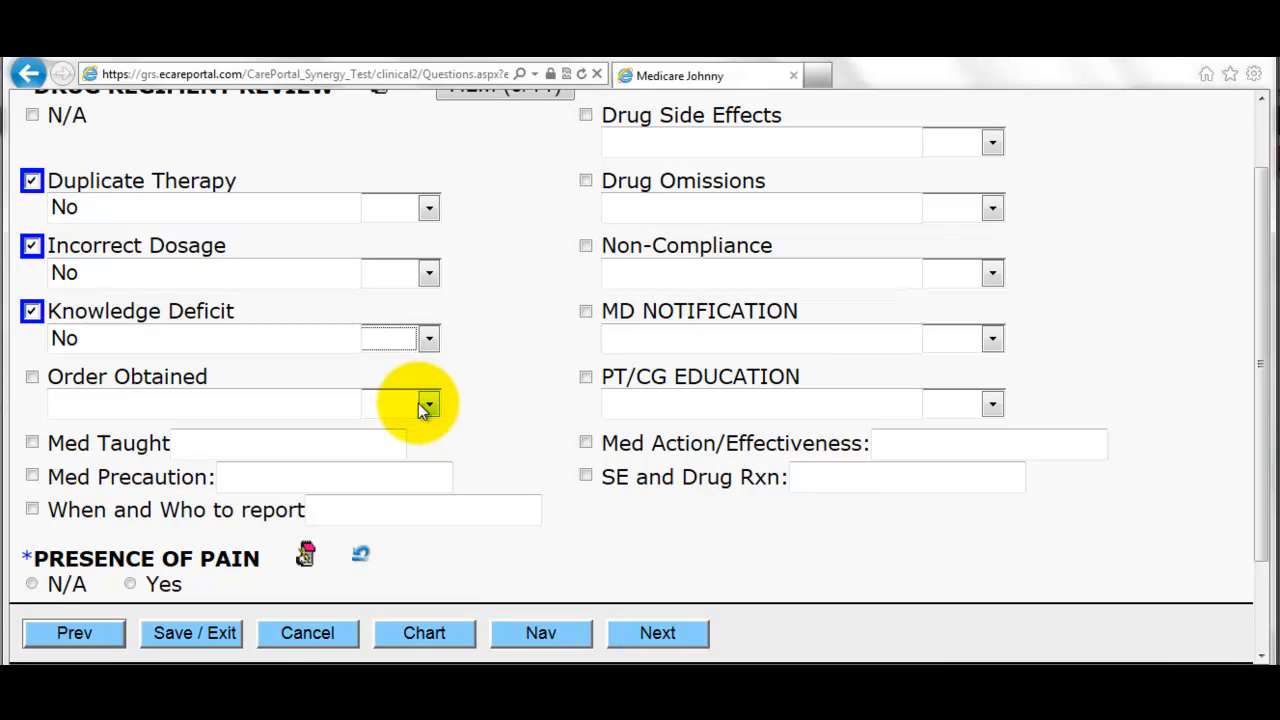
left_click(418, 403)
left_click(389, 438)
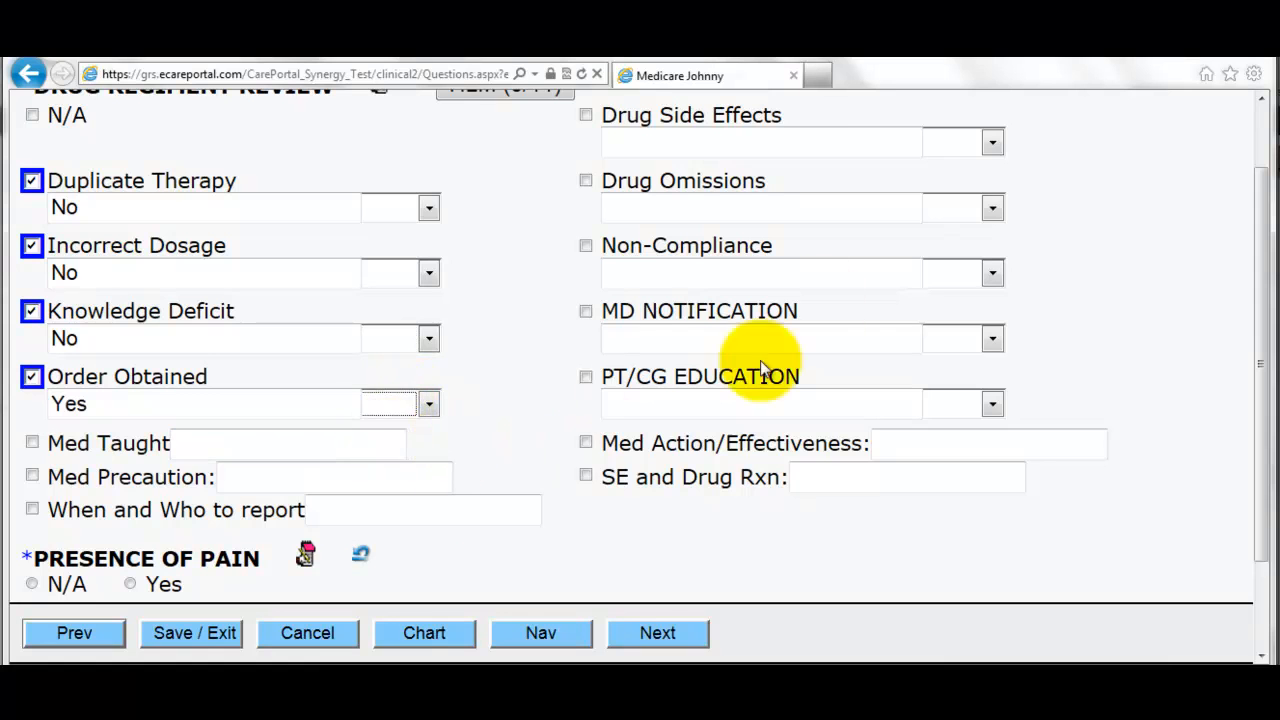
- Answer No for Drug Side Effects, Omissions and Non-Compliance; Yes for MD Notification and PT/CG Education
left_click(953, 148)
left_click(912, 197)
left_click(990, 207)
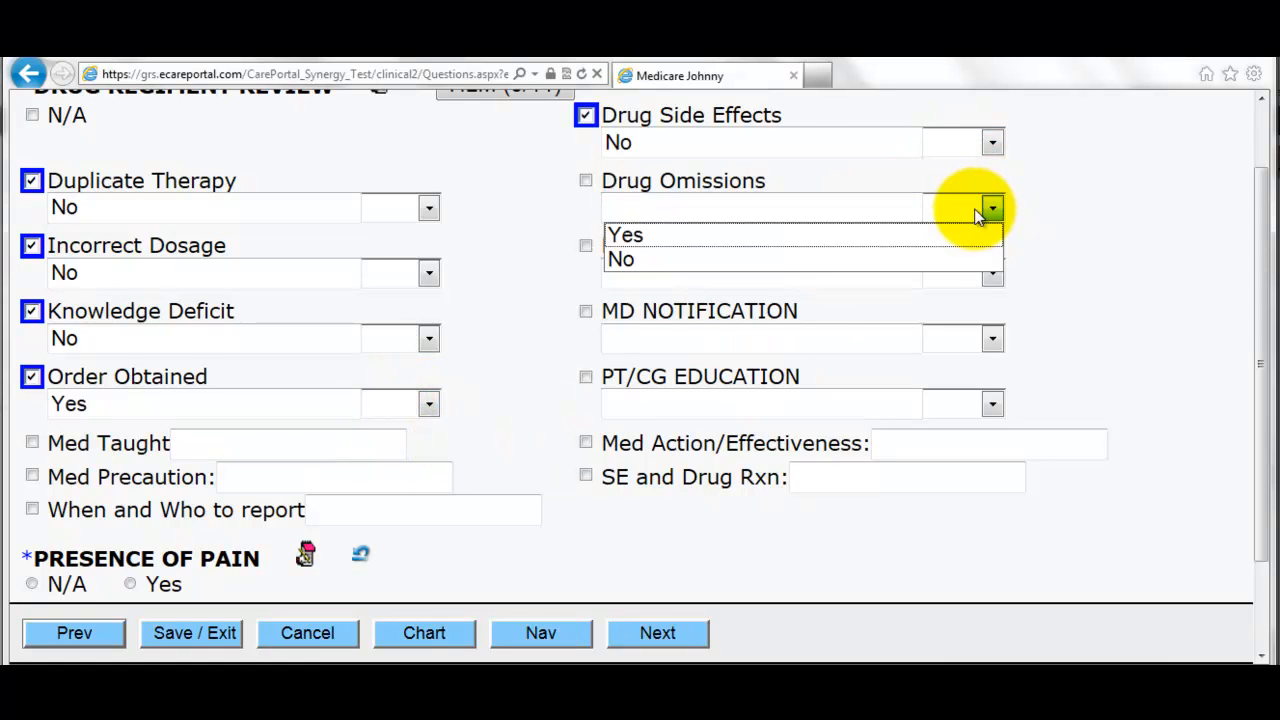
left_click(930, 259)
left_click(958, 280)
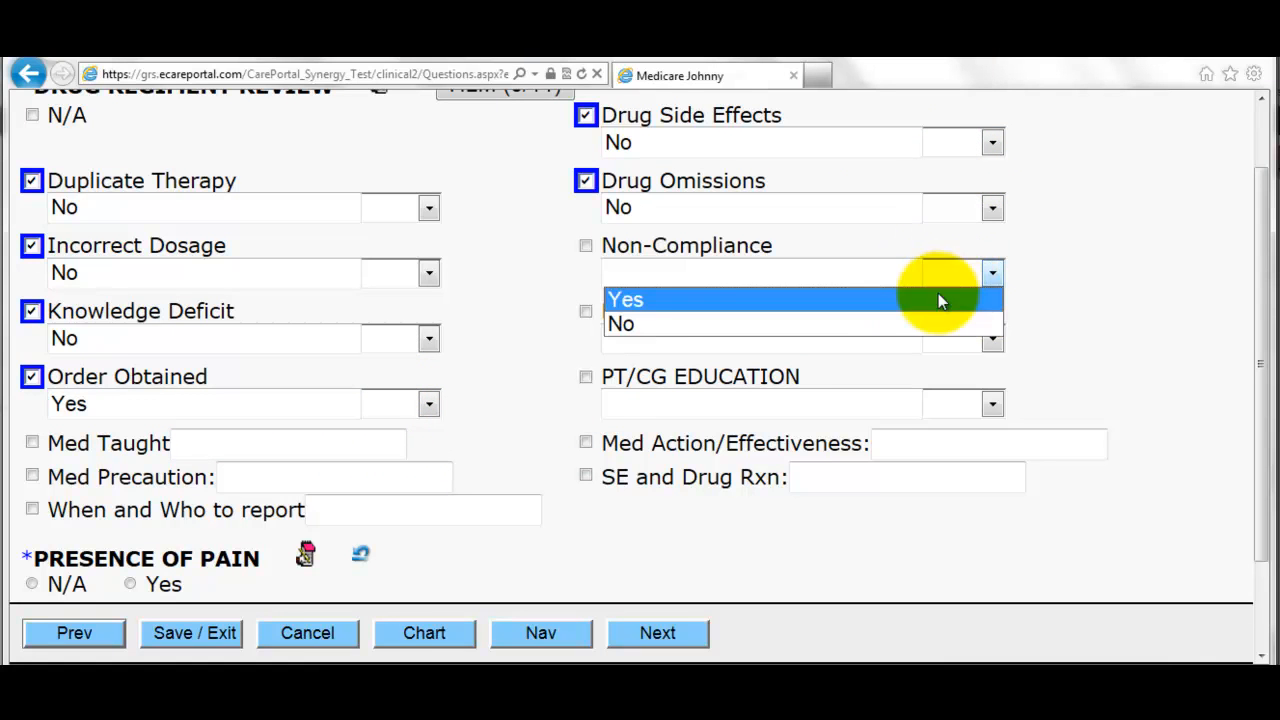
left_click(945, 297)
left_click(940, 275)
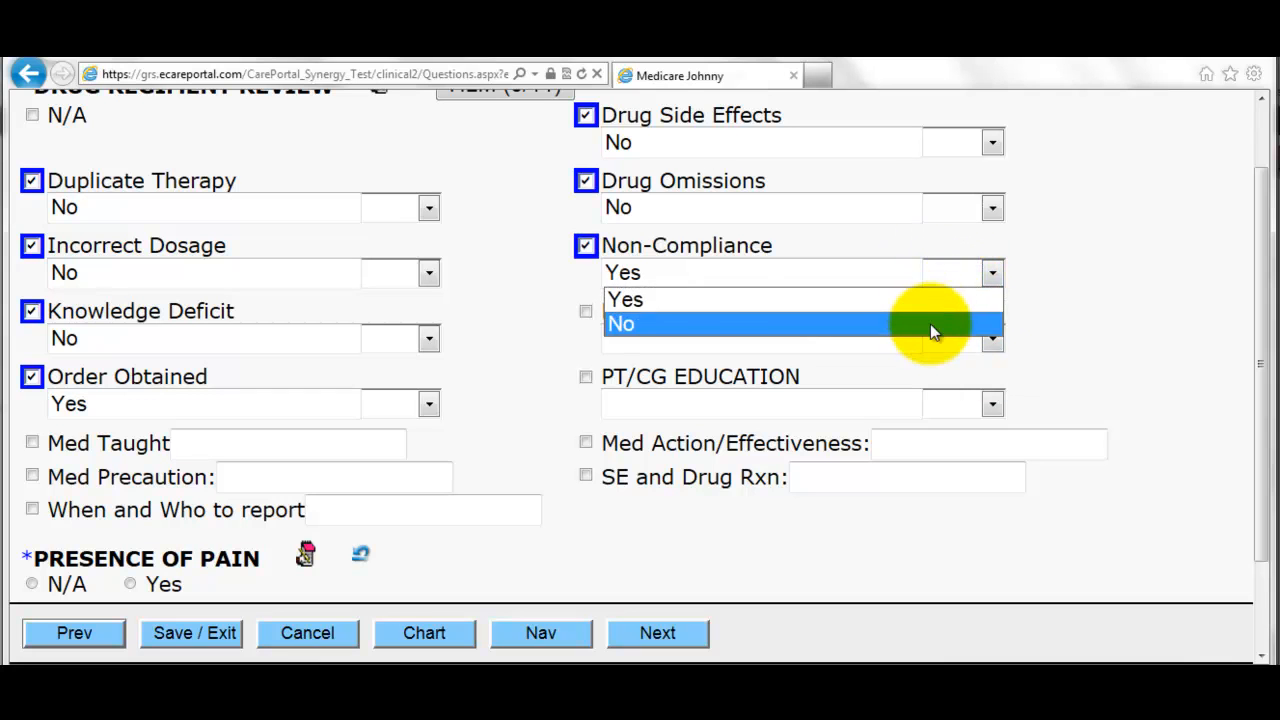
left_click(930, 323)
left_click(966, 345)
left_click(936, 369)
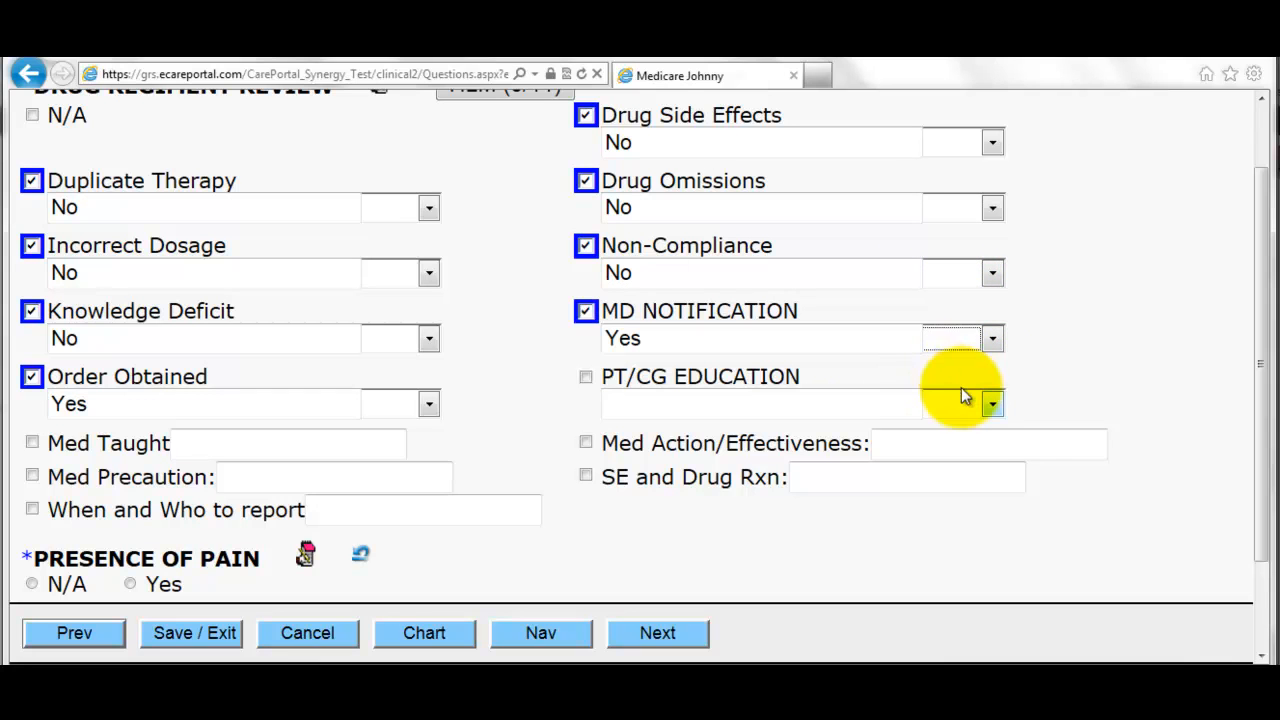
left_click(988, 404)
left_click(953, 432)
scroll(457, 514, "down", 2)
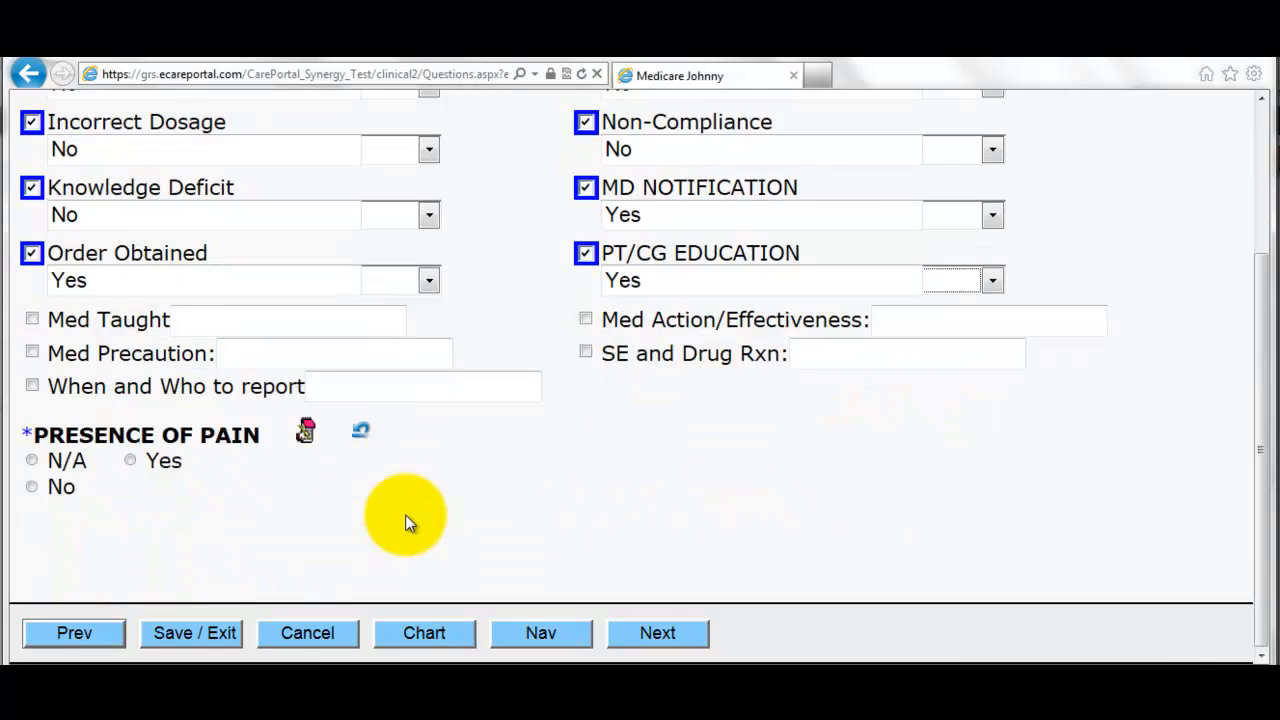
- Record pain as present with a current score of 3 and worst score of 9
left_click(62, 488)
left_click(165, 462)
left_click(660, 638)
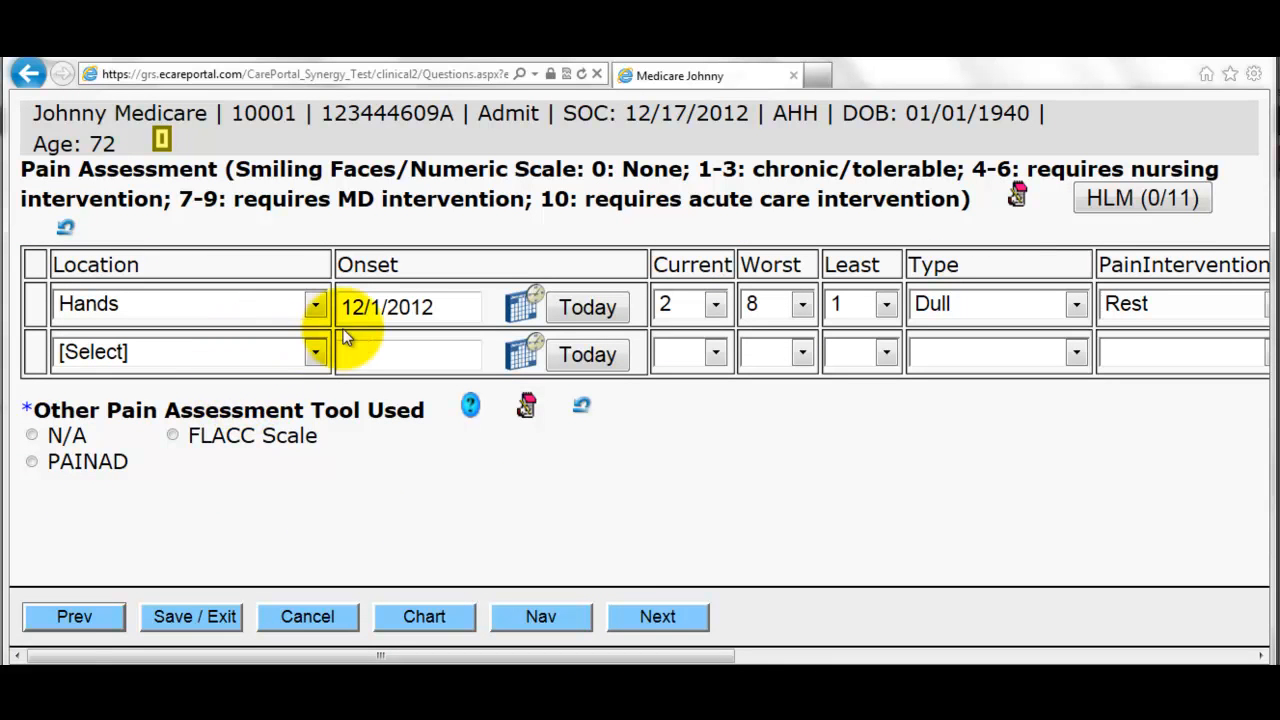
left_click(715, 307)
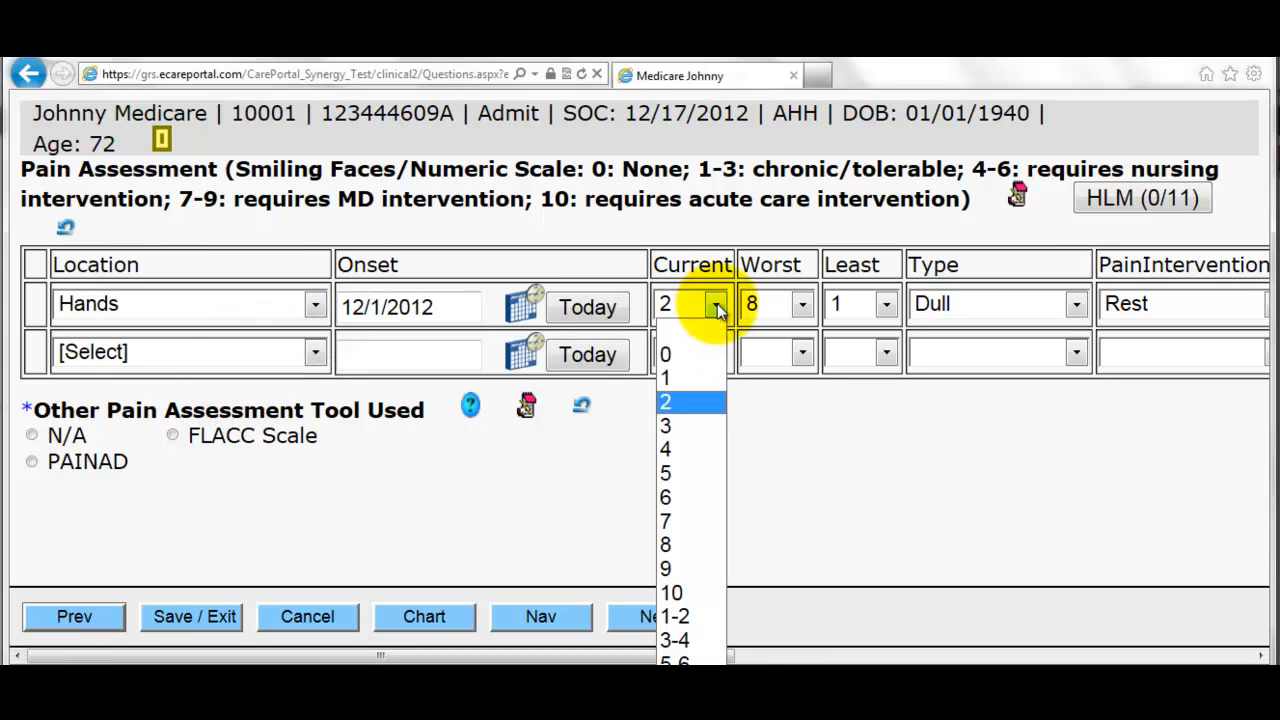
left_click(677, 423)
left_click(786, 310)
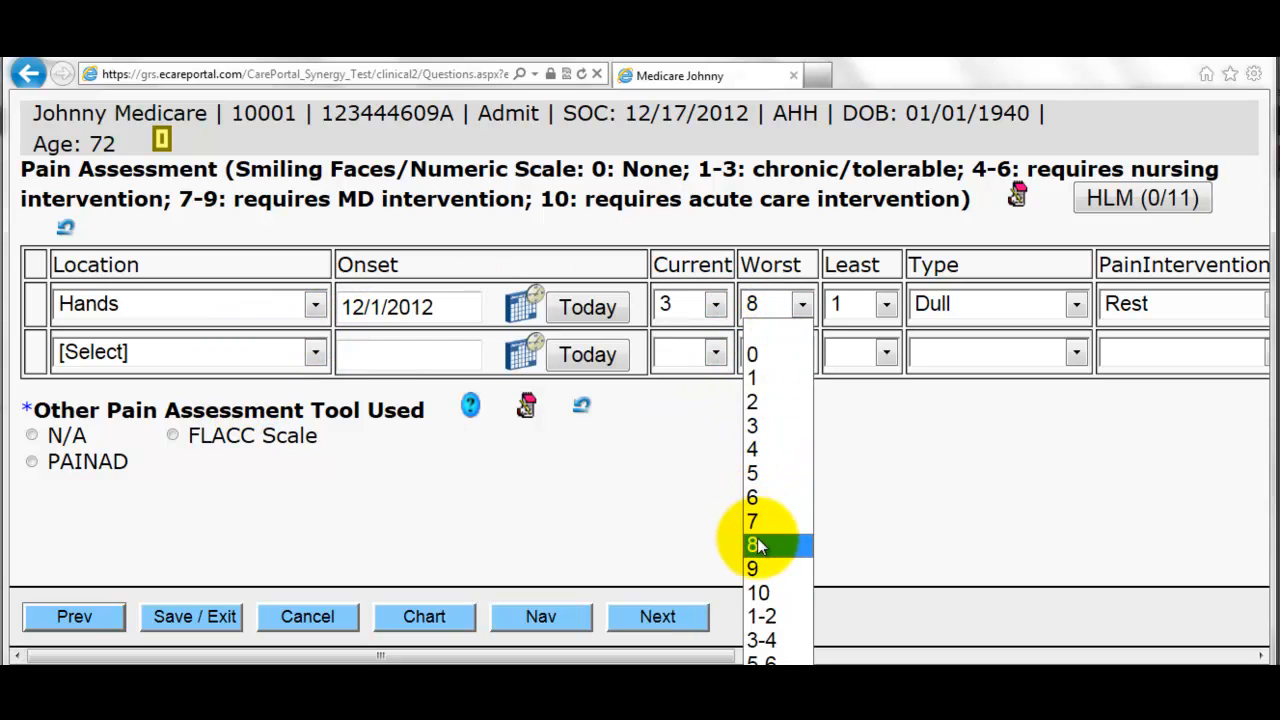
left_click(771, 566)
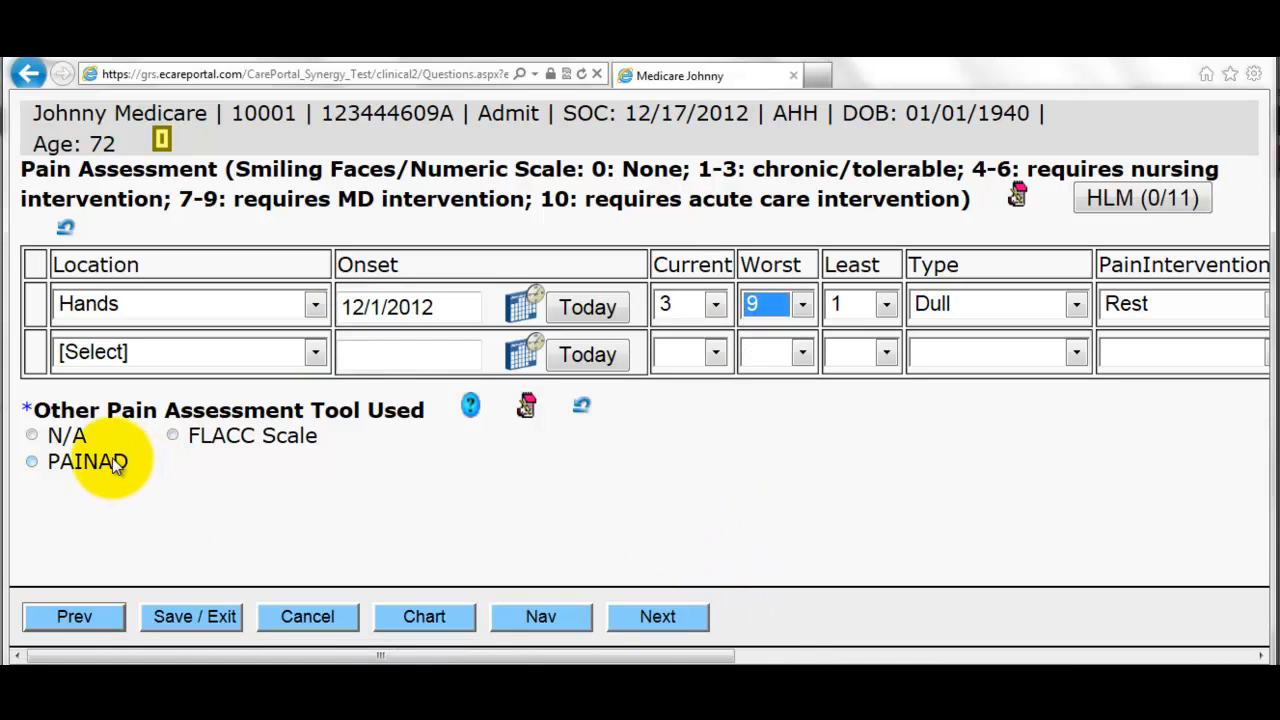
- Set other pain tool to N/A, add pre-medicate and joint protection interventions, response Poor
left_click(66, 436)
left_click(660, 618)
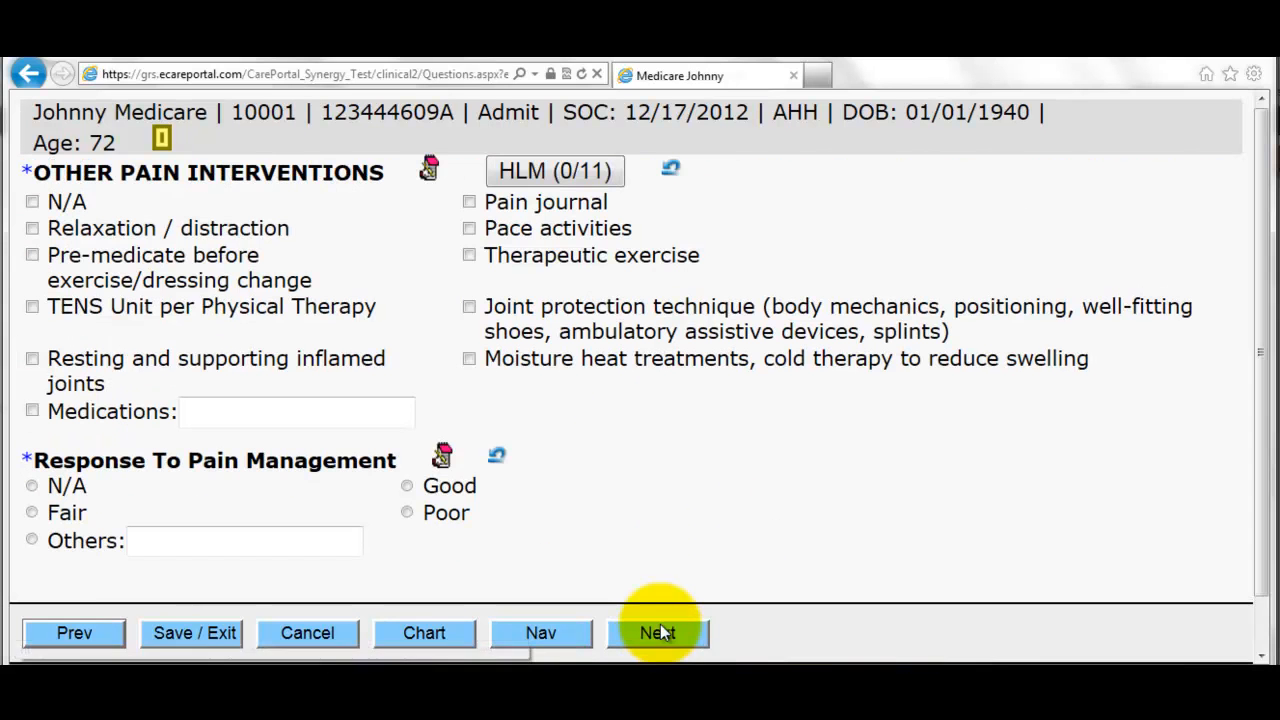
left_click(158, 256)
left_click(512, 308)
left_click(440, 512)
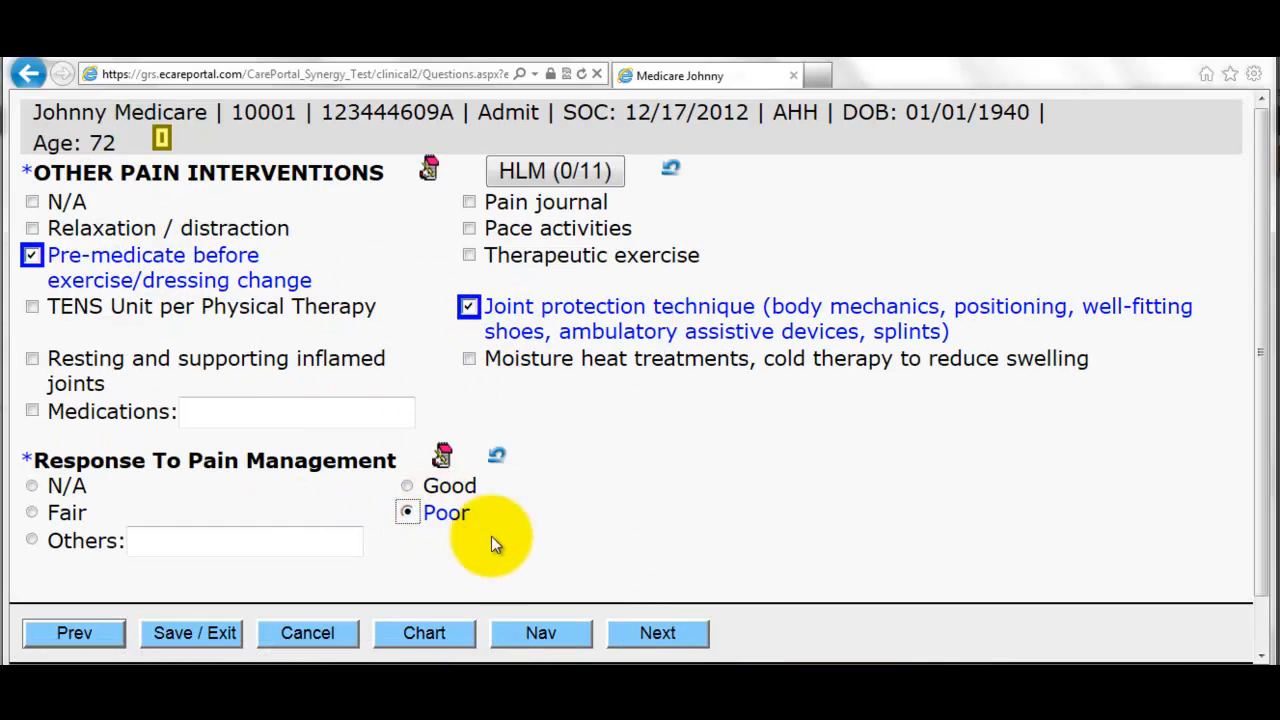
left_click(658, 632)
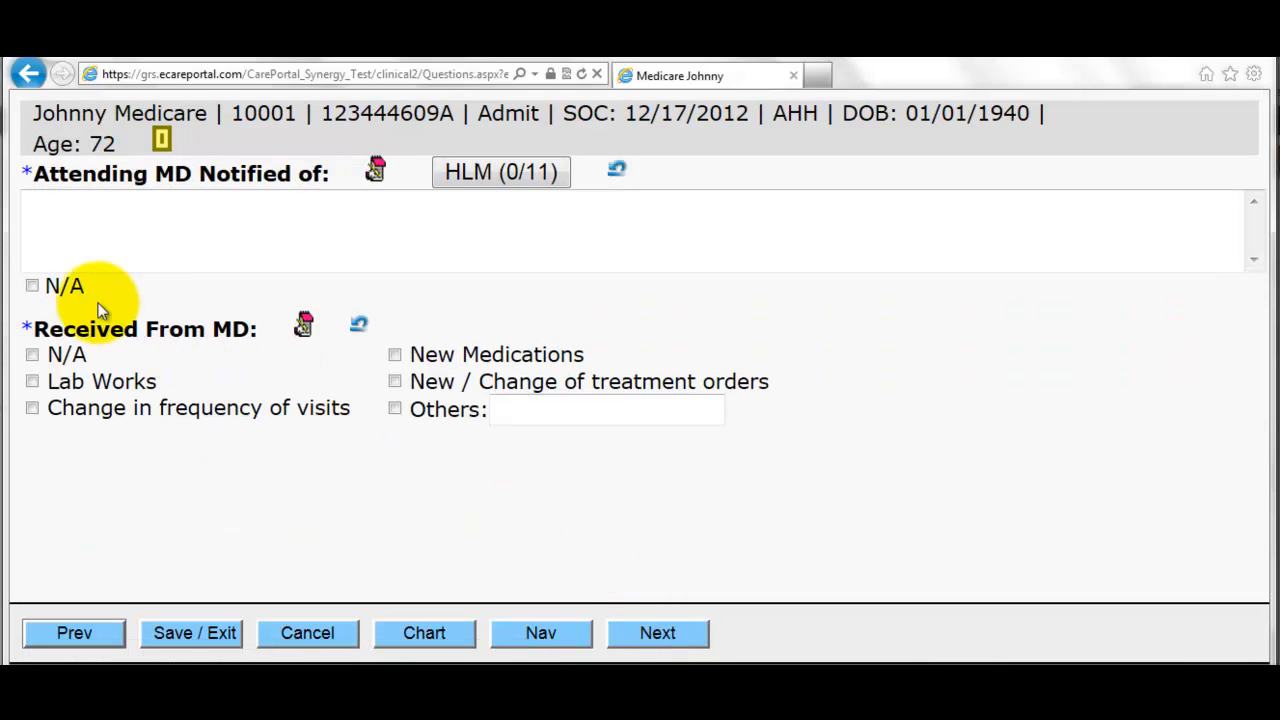
- Mark attending MD notification N/A with Lab Works received from the MD
left_click(40, 287)
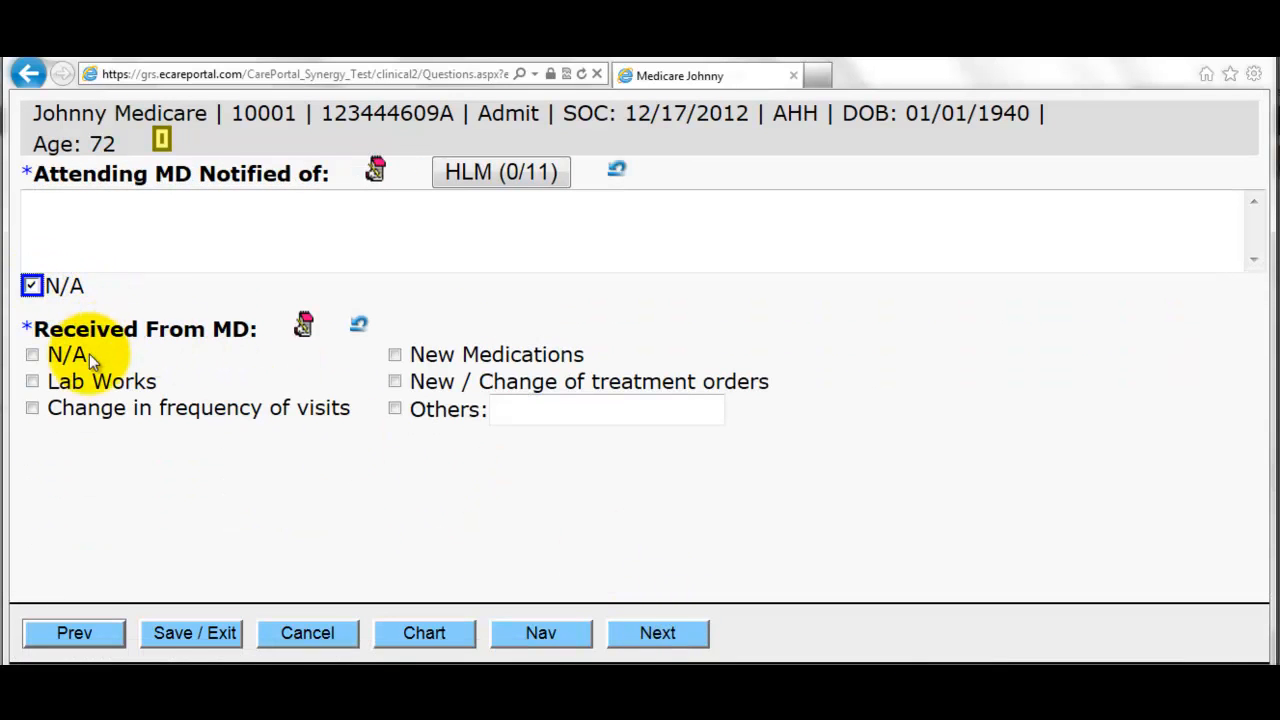
left_click(110, 382)
left_click(660, 636)
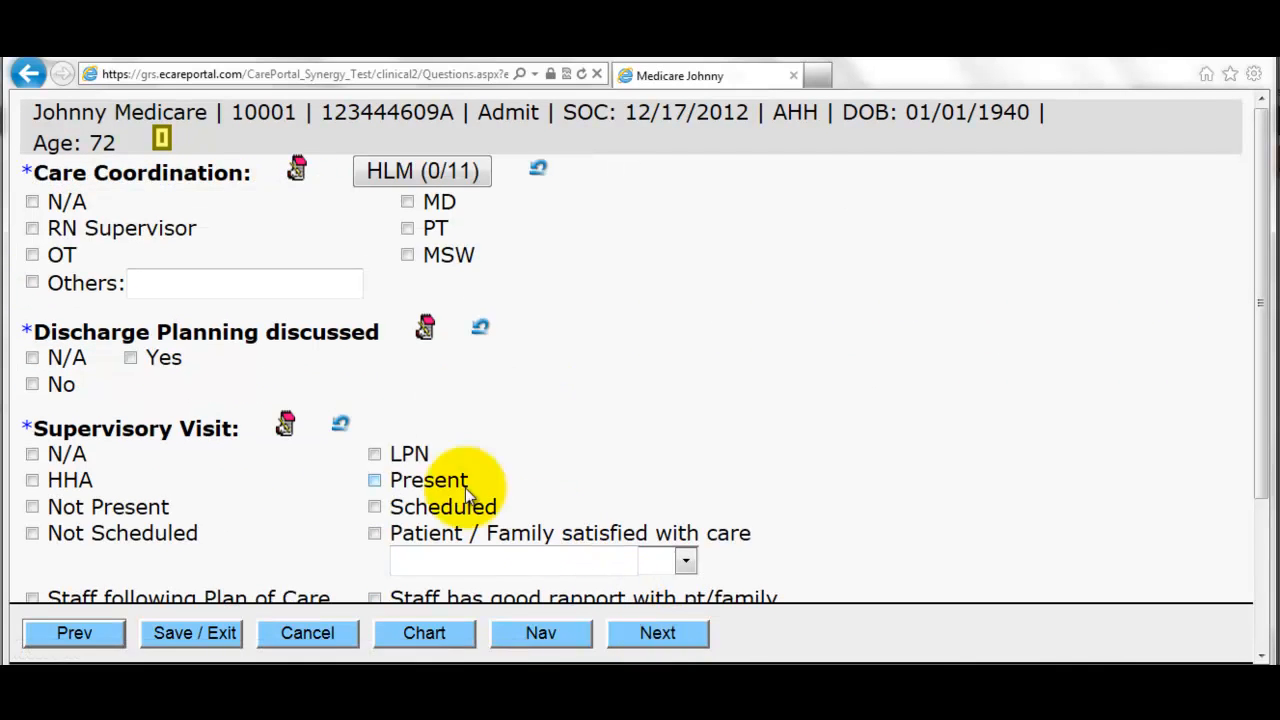
- Record care coordinated with RN Supervisor, discharge planning discussed, and supervisory visit Not Present
left_click(128, 230)
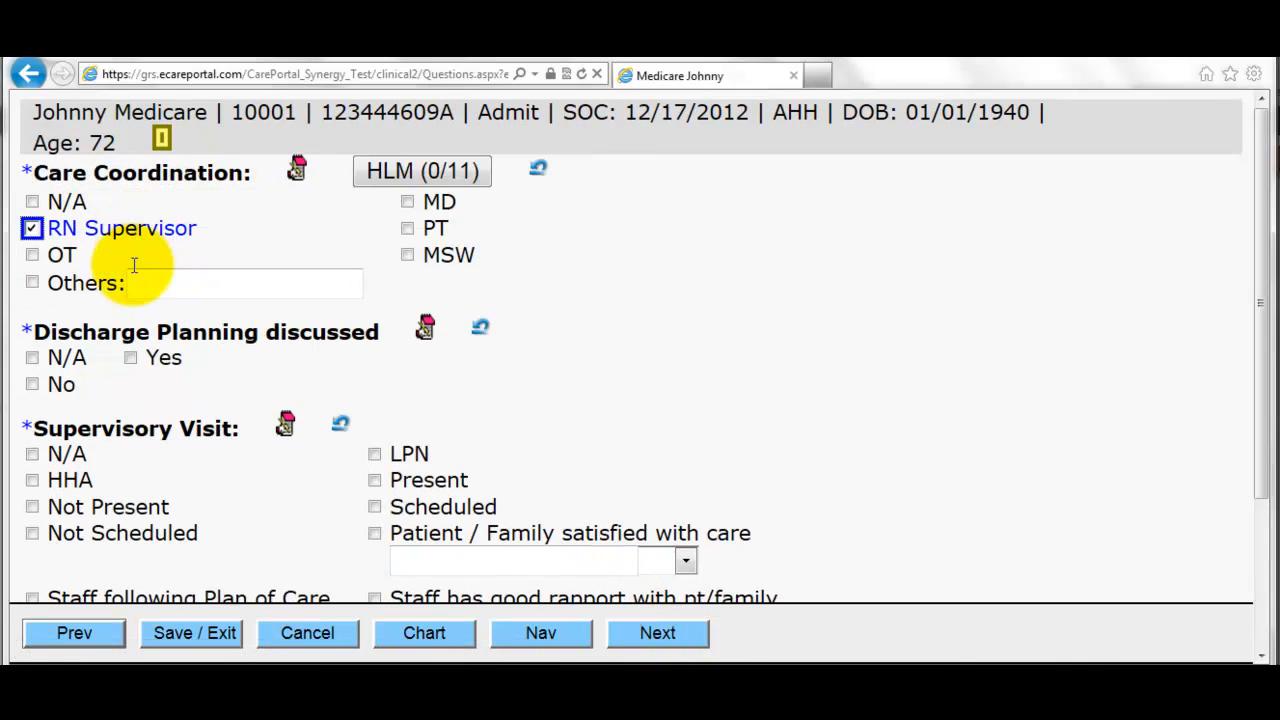
left_click(130, 358)
left_click(140, 506)
scroll(350, 560, "down", 2)
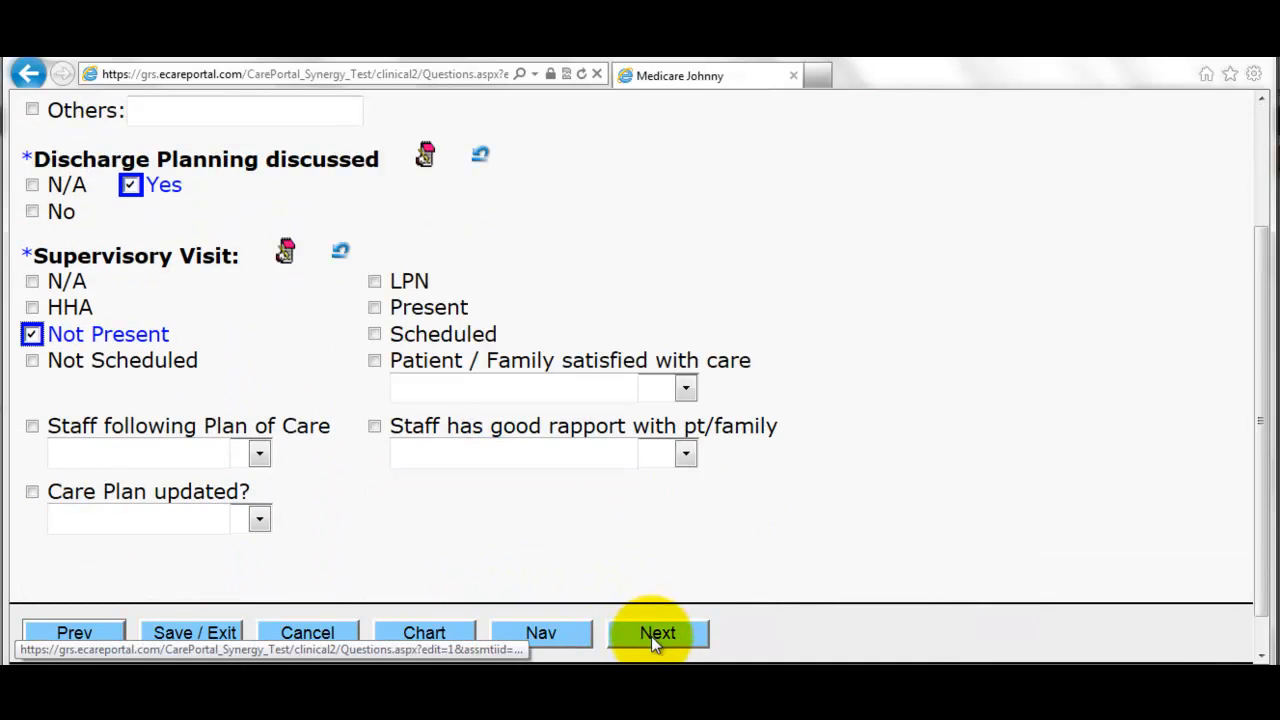
left_click(651, 634)
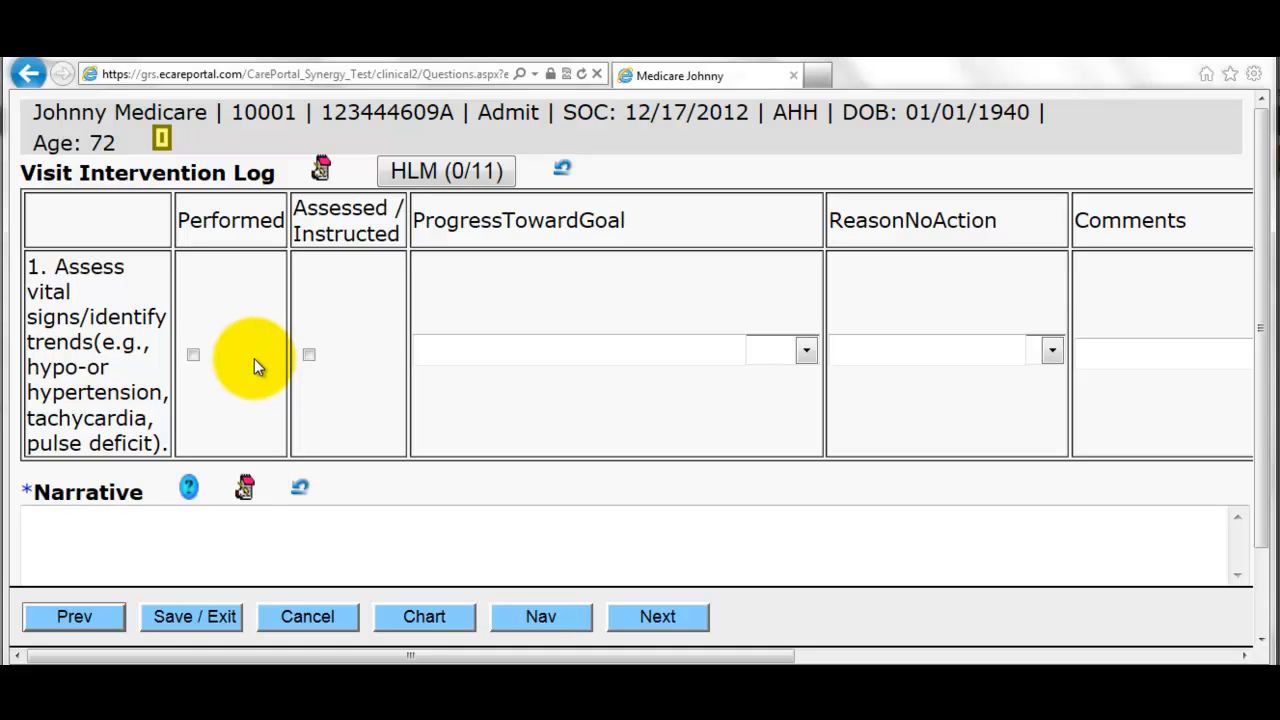
- Mark the vital signs intervention Performed with a written narrative
left_click(193, 354)
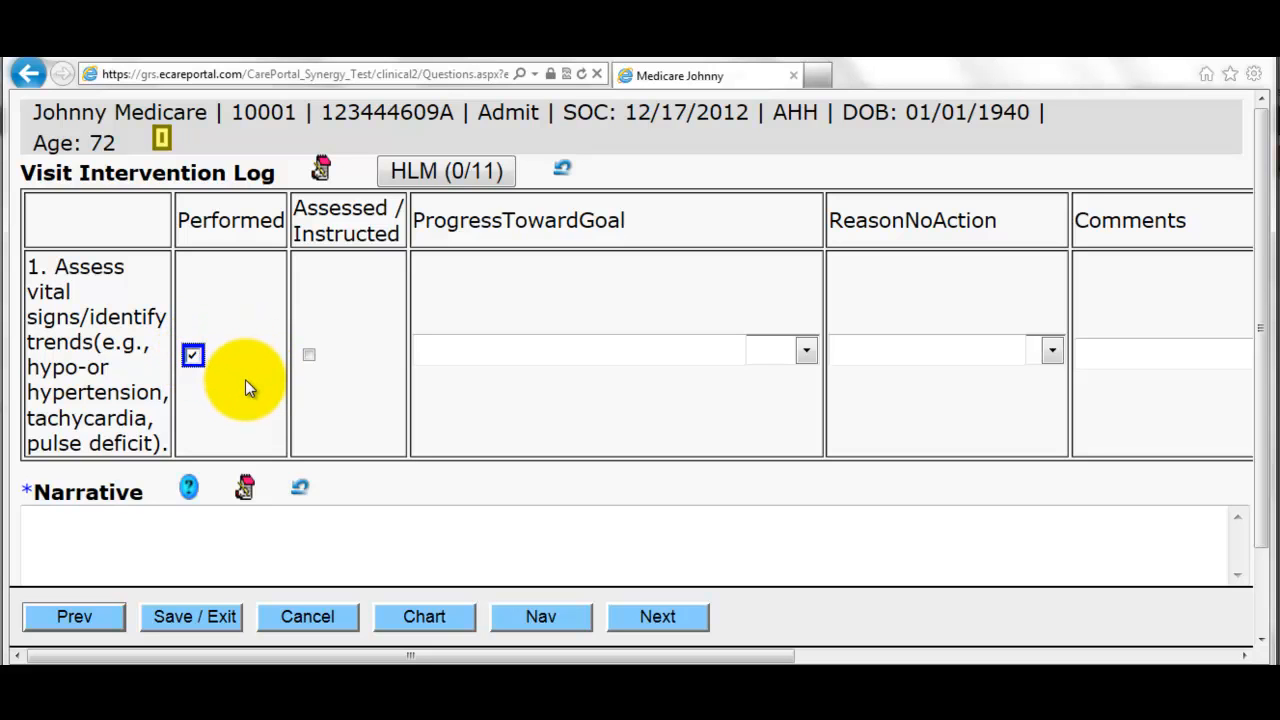
left_click(193, 356)
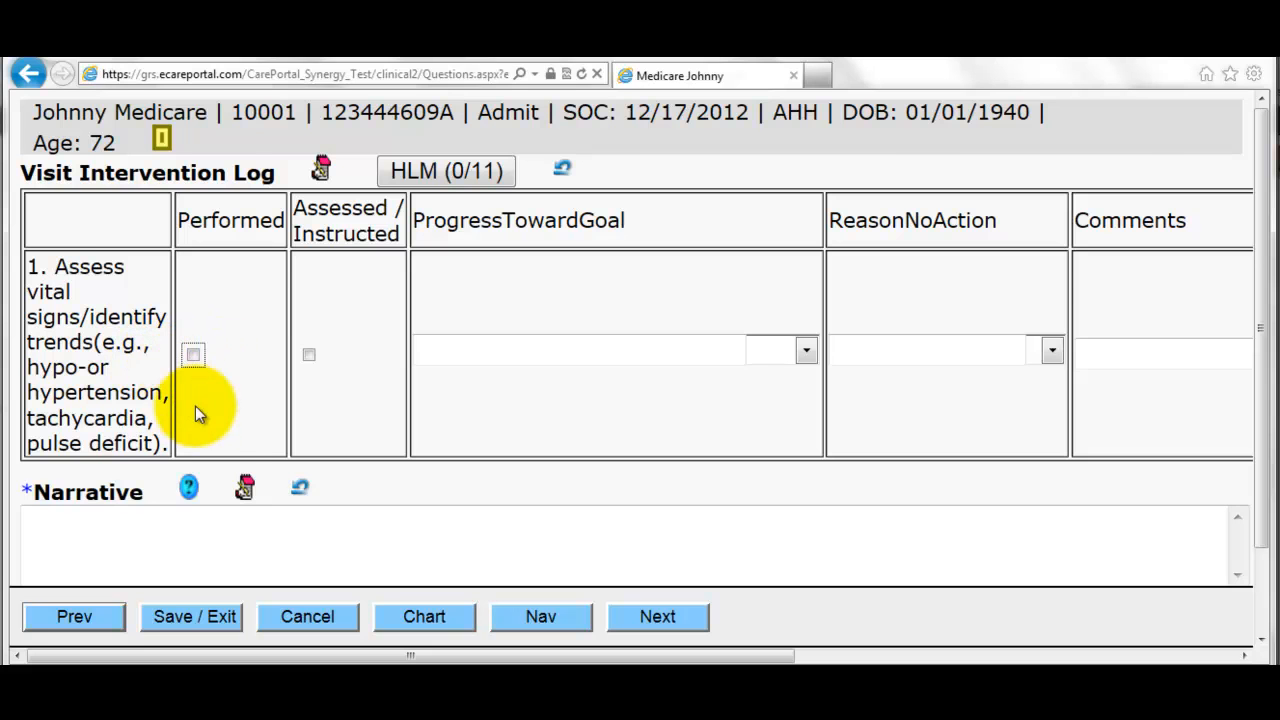
left_click(215, 536)
scroll(210, 530, "down", 1)
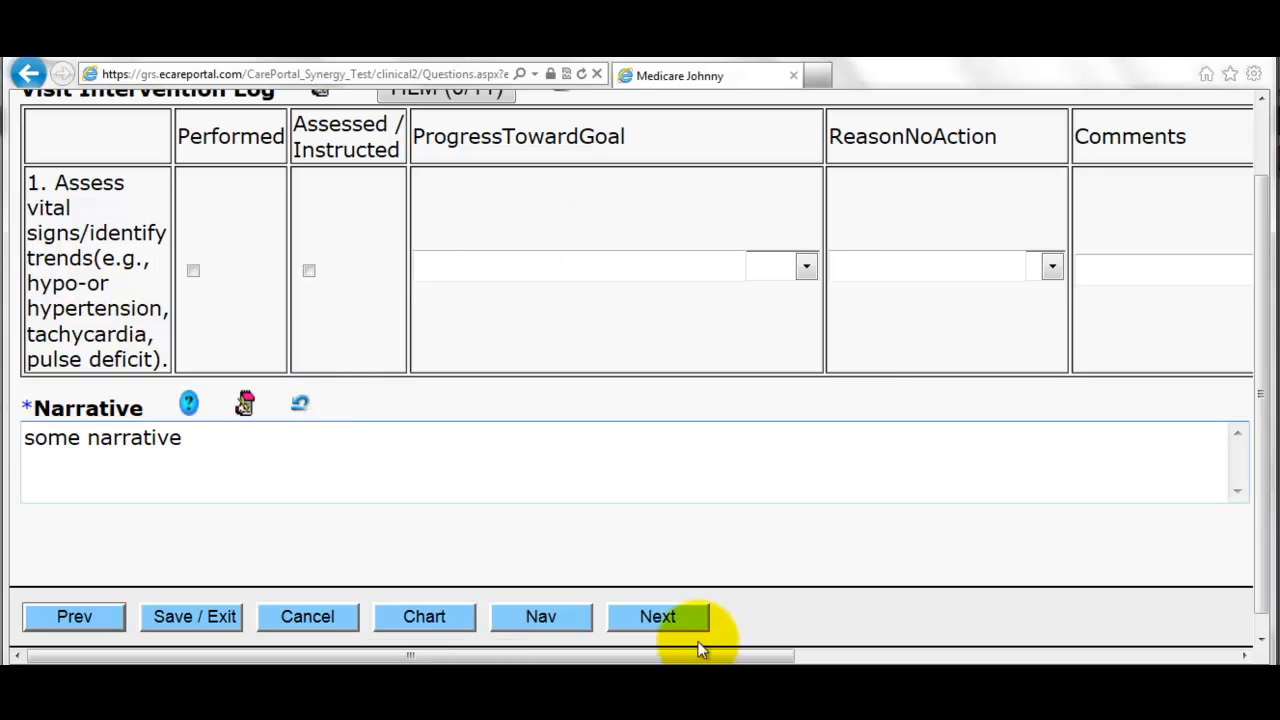
left_click(686, 619)
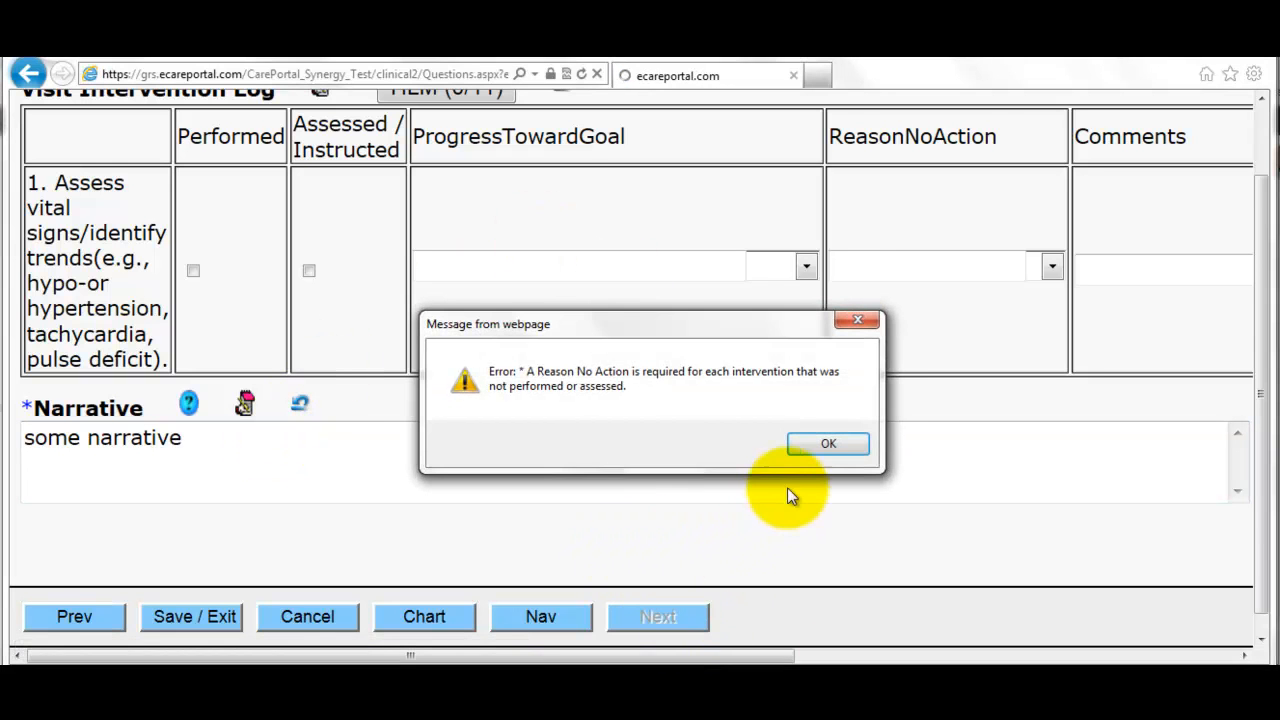
left_click(818, 443)
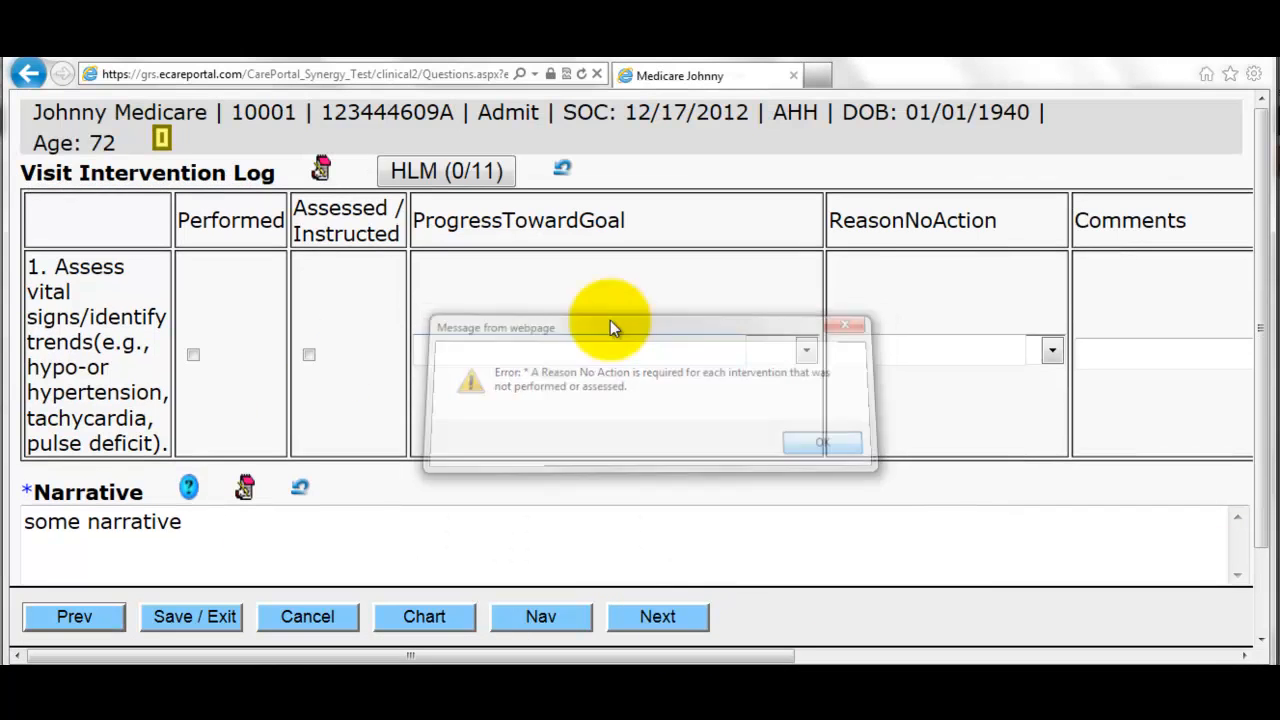
left_click(1050, 351)
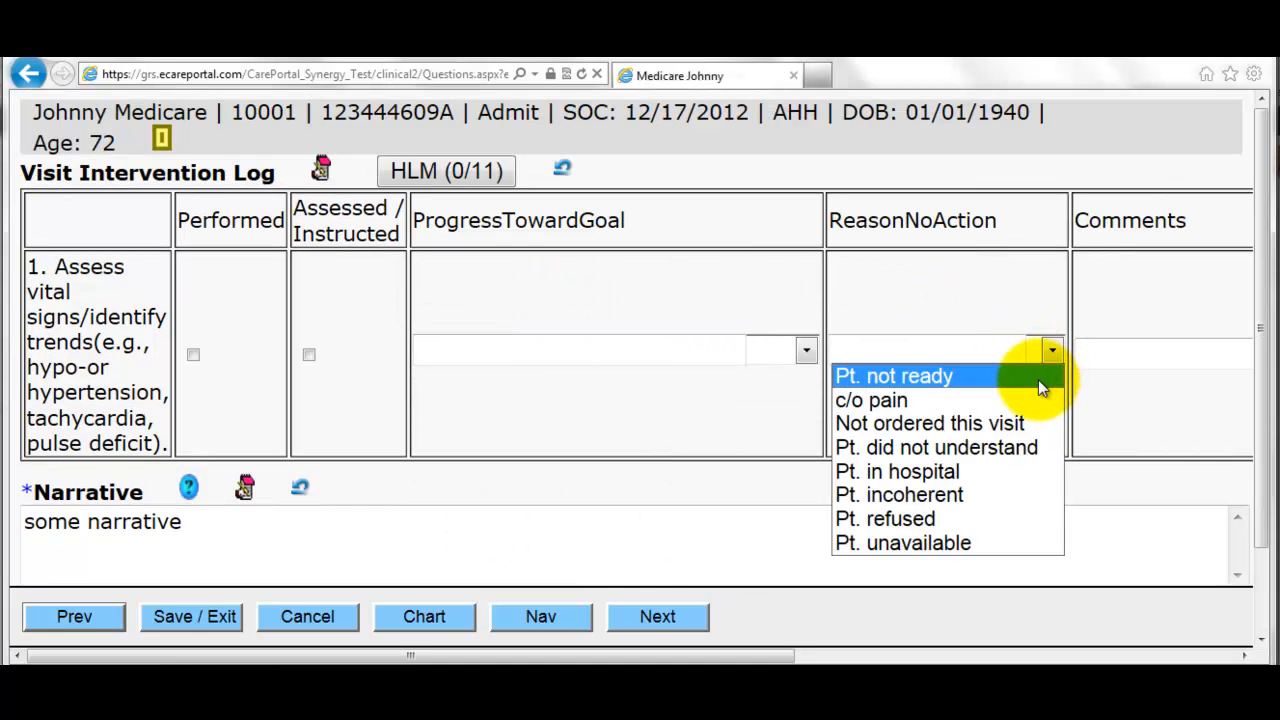
left_click(1044, 300)
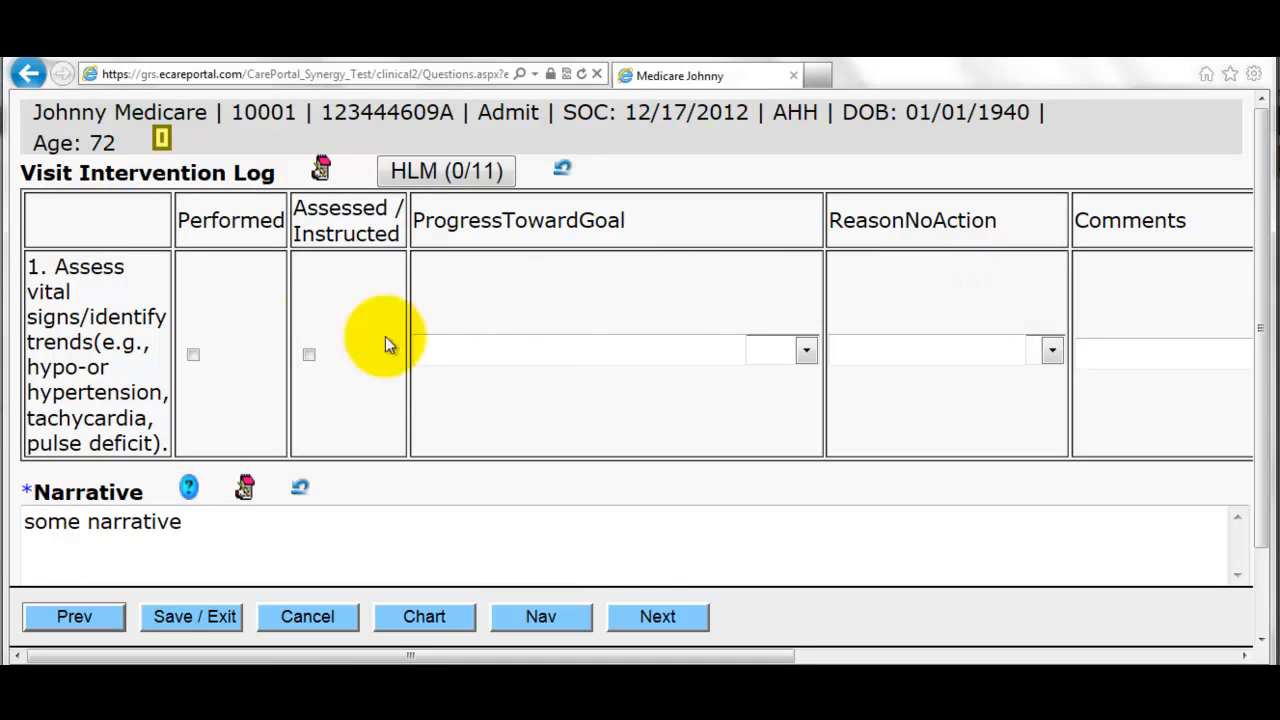
left_click(195, 355)
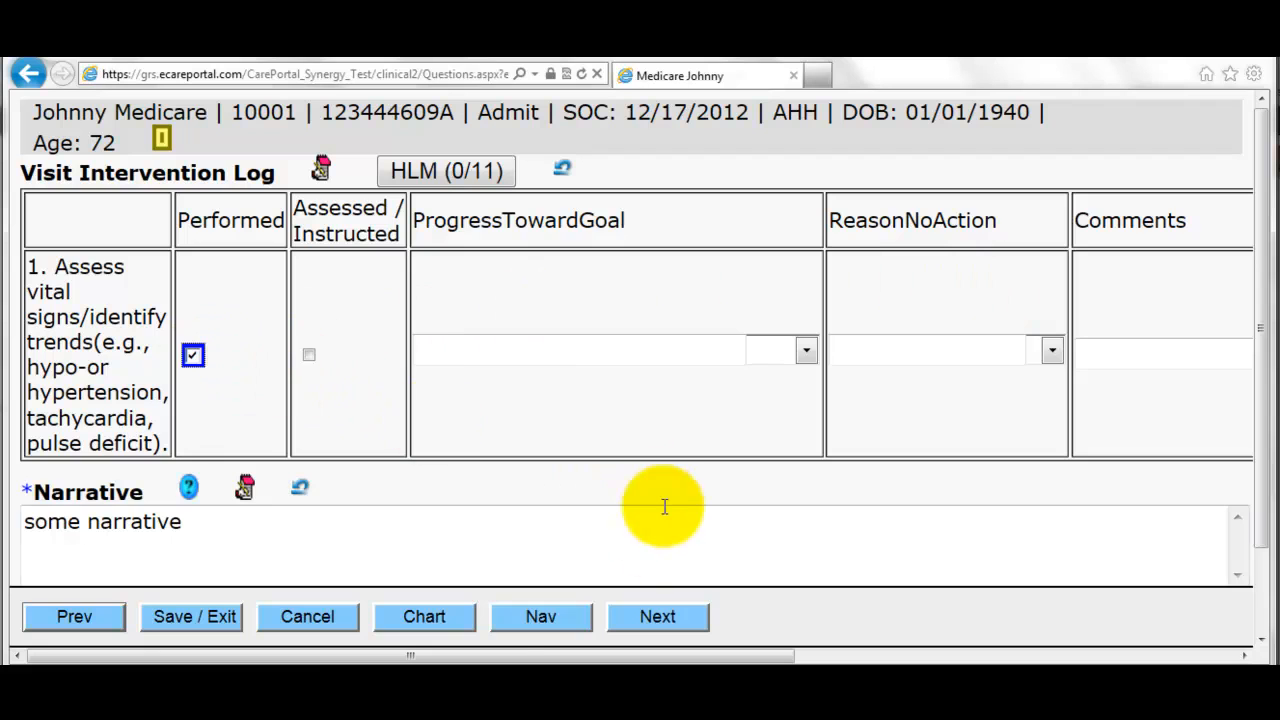
left_click(657, 616)
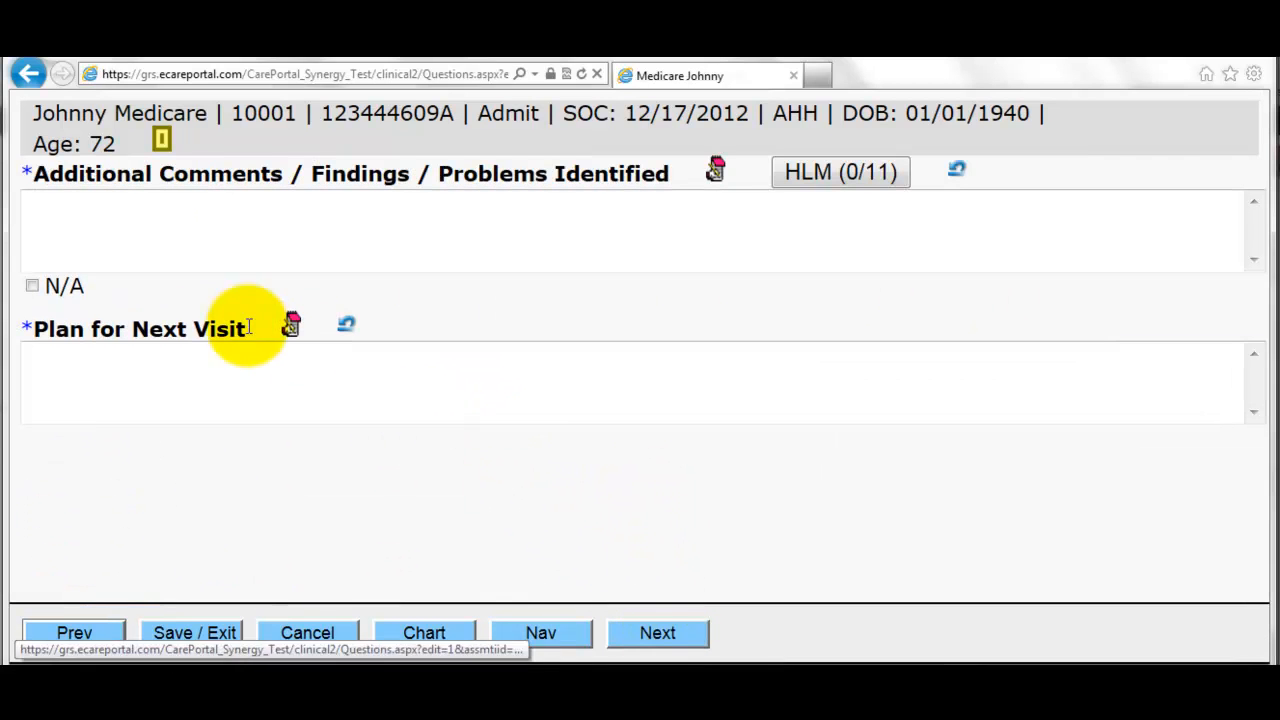
- Set Additional Comments to N/A and enter 'test' as the Plan for Next Visit
left_click(32, 286)
left_click(91, 366)
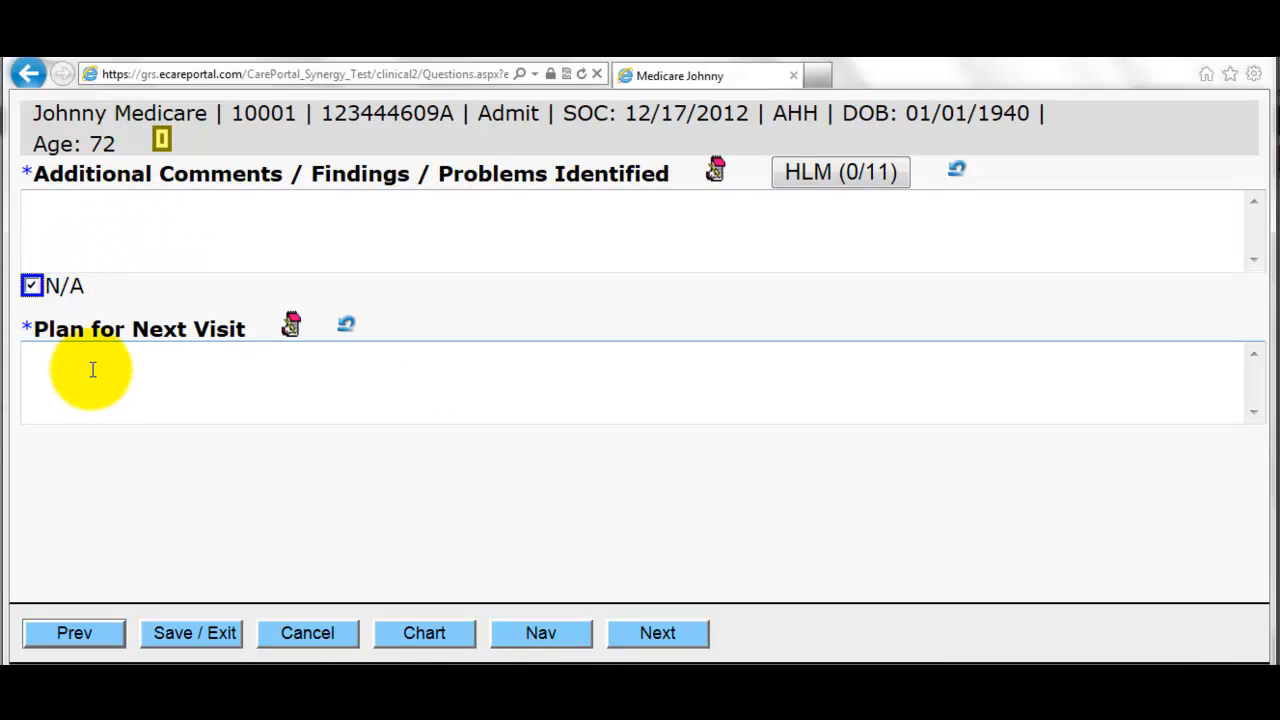
type("test")
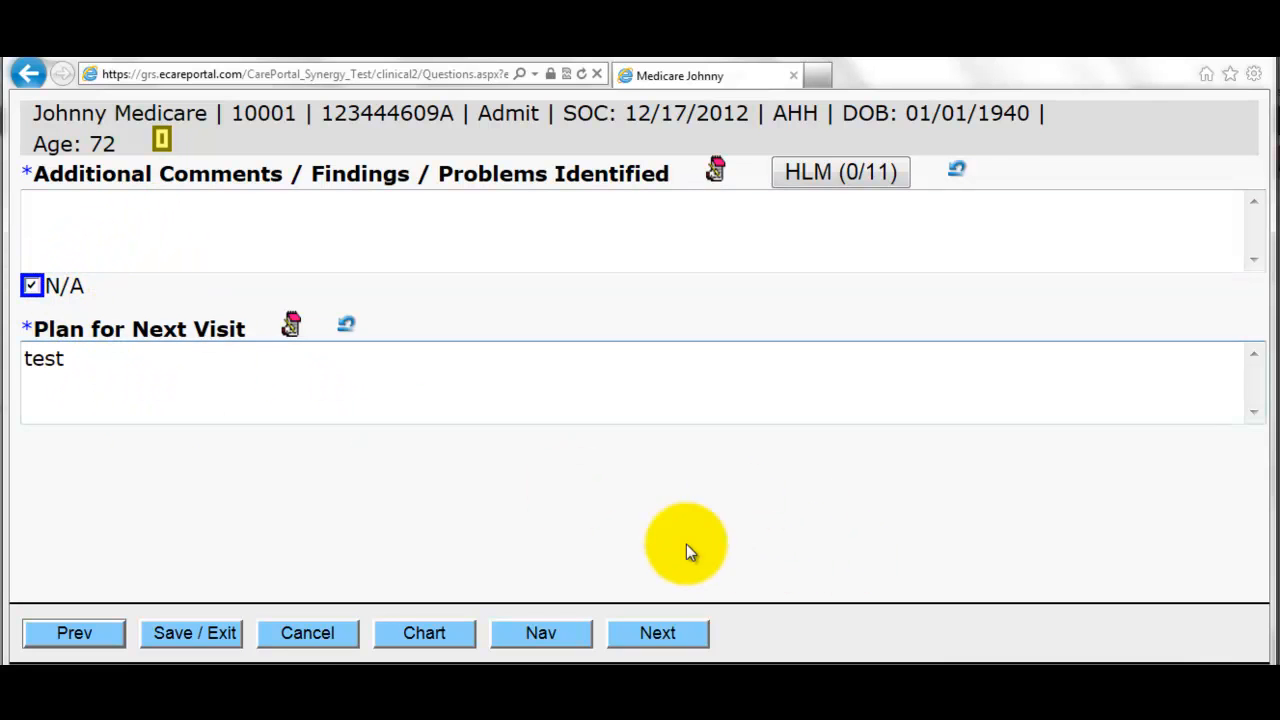
left_click(657, 636)
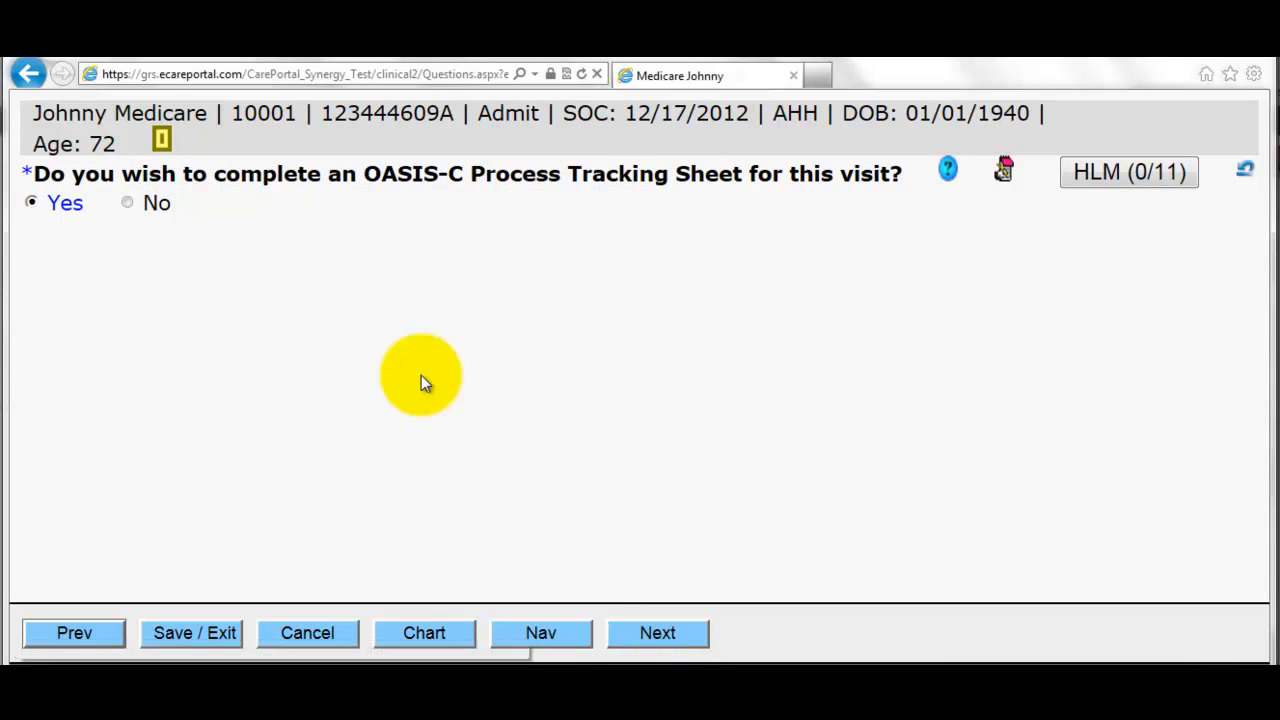
- Answer No to the OASIS-C tracking question and log a supply of 10 Alldress 4x4
left_click(127, 204)
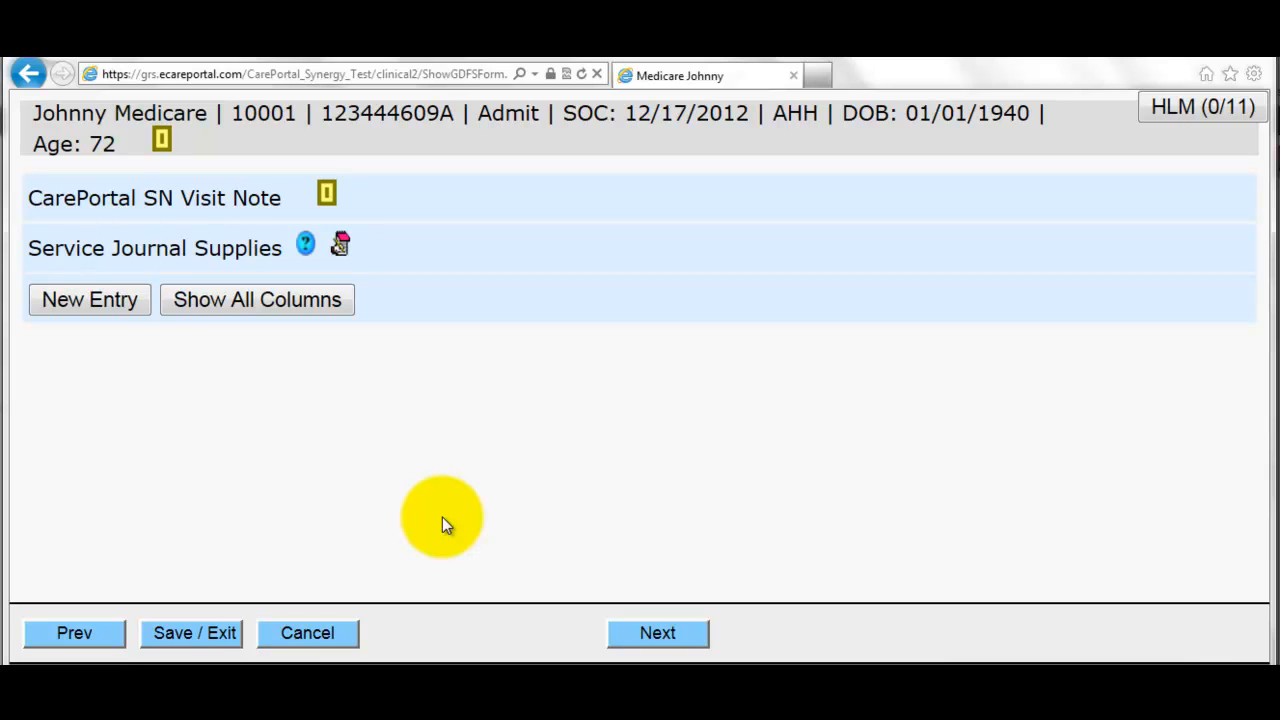
left_click(107, 299)
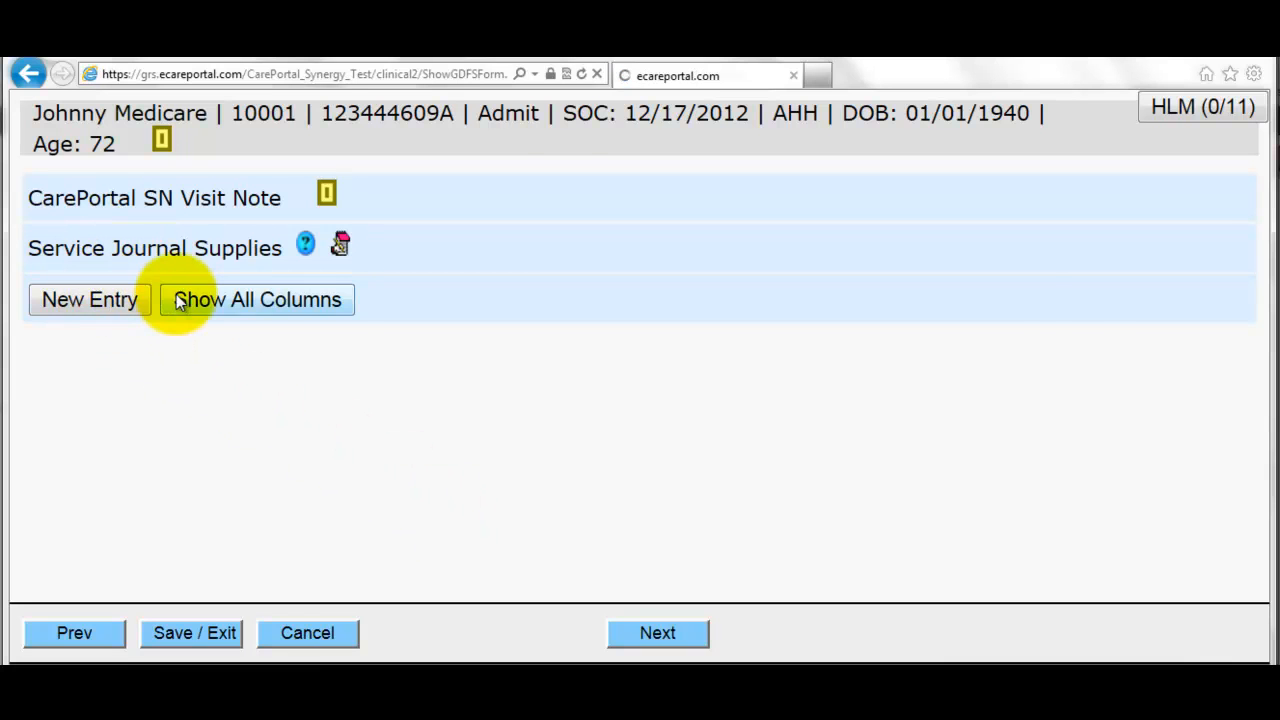
left_click(396, 295)
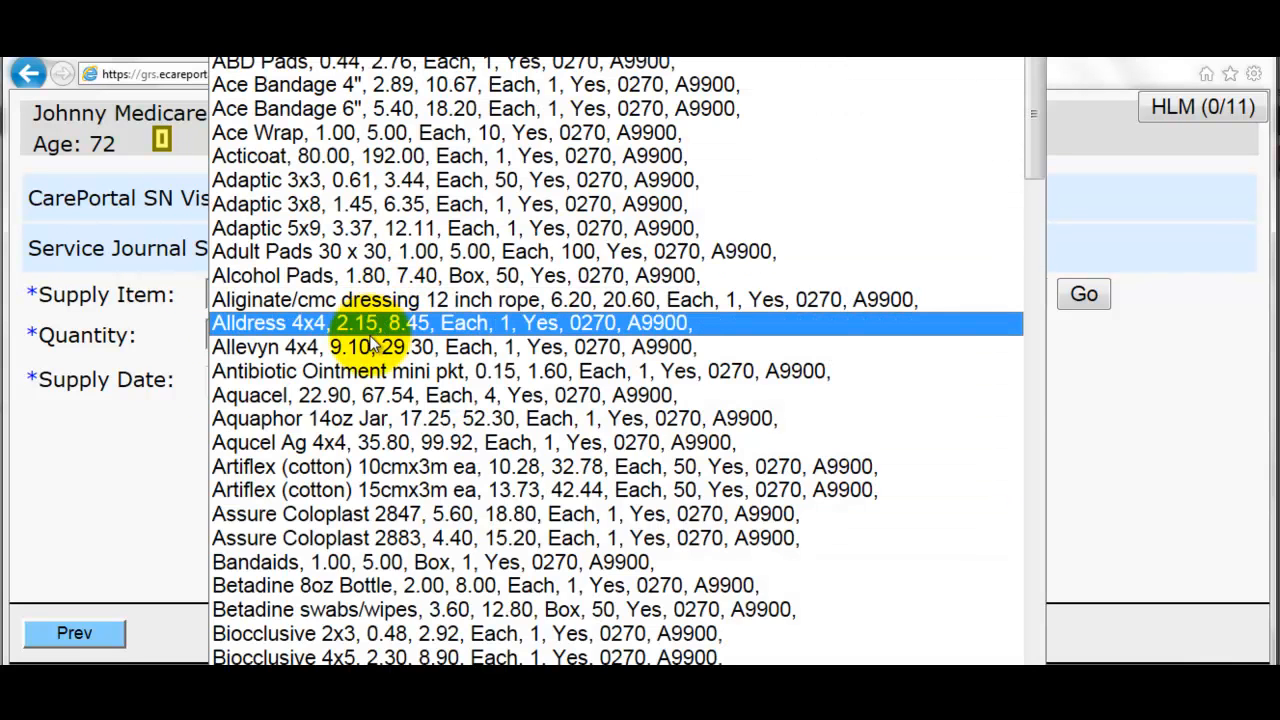
left_click(368, 324)
left_click(257, 334)
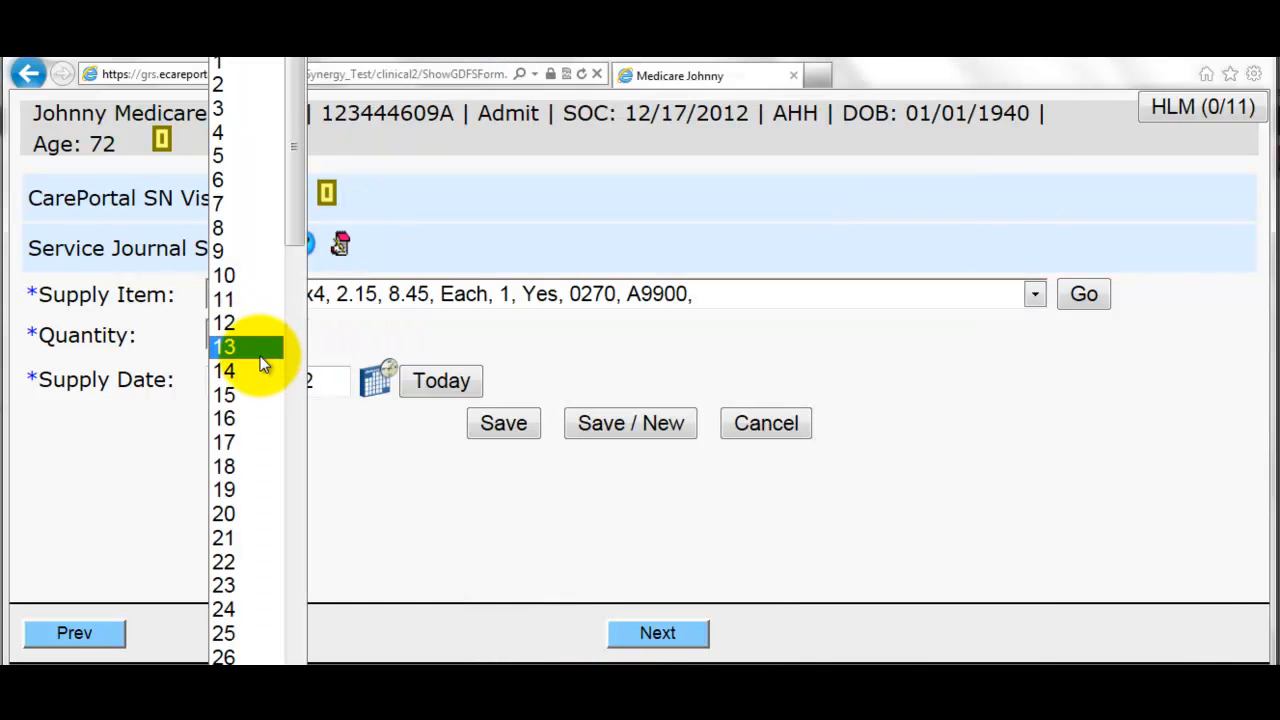
left_click(229, 276)
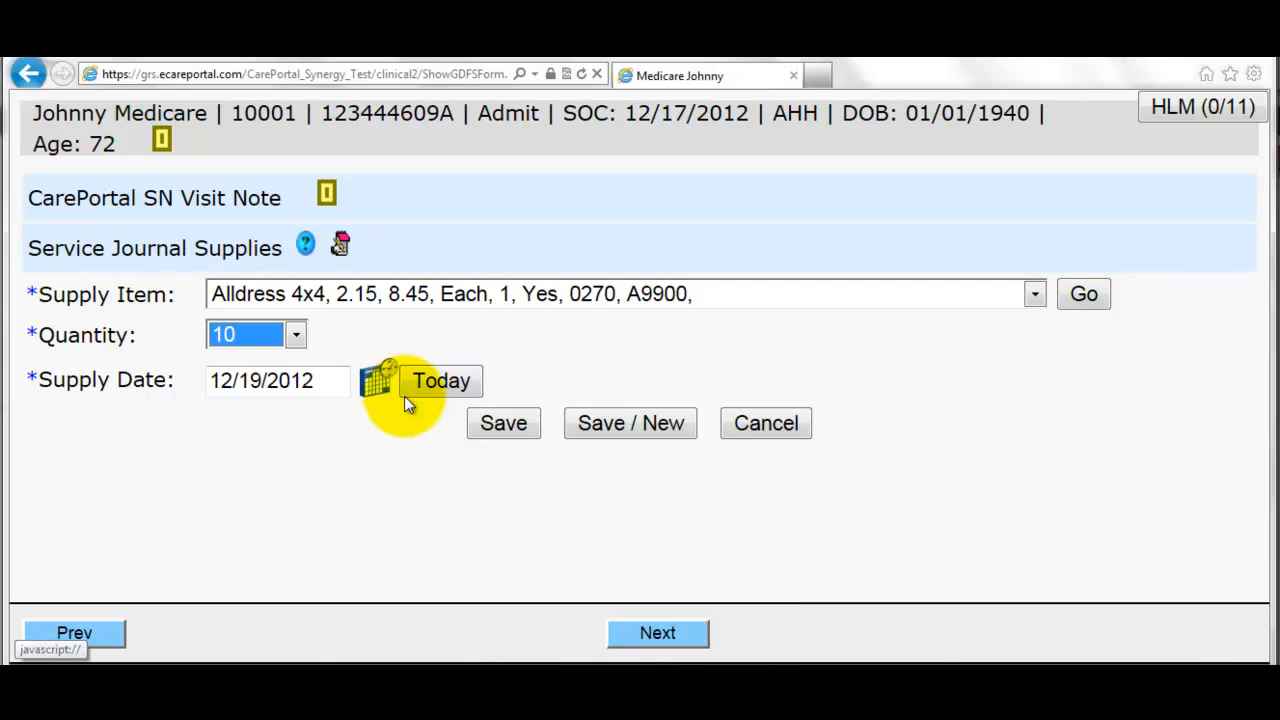
left_click(507, 424)
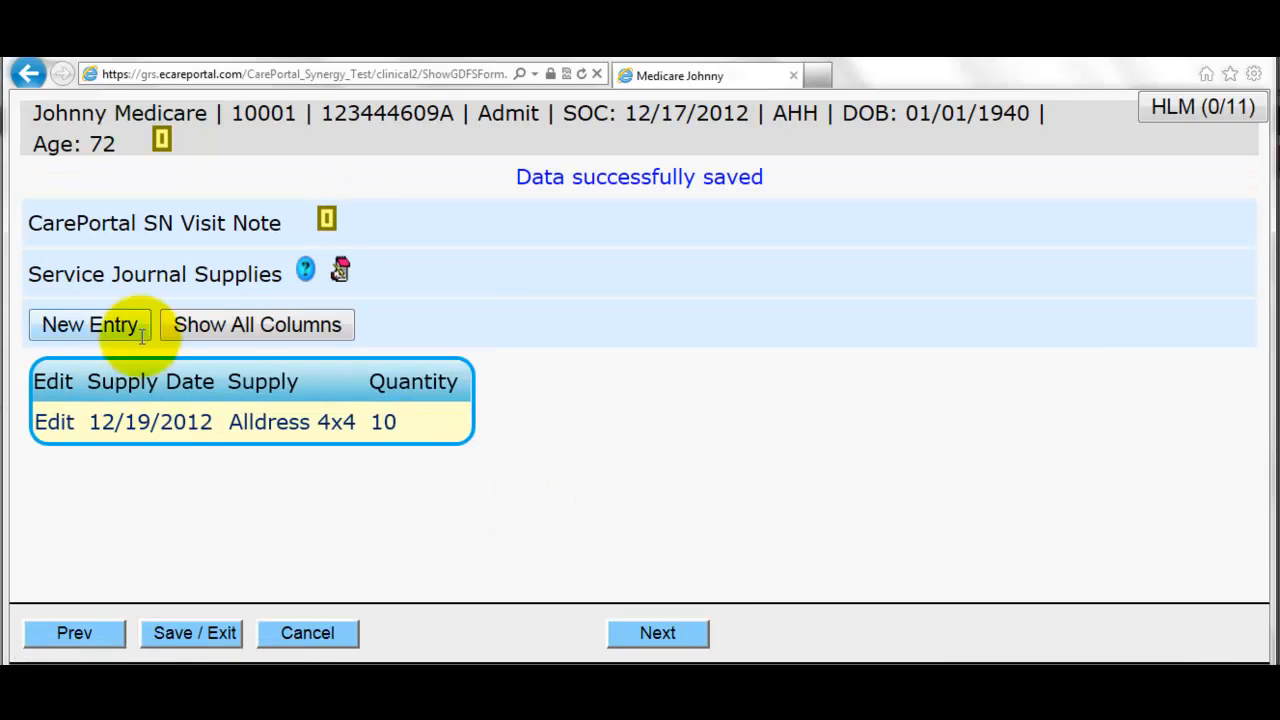
left_click(656, 634)
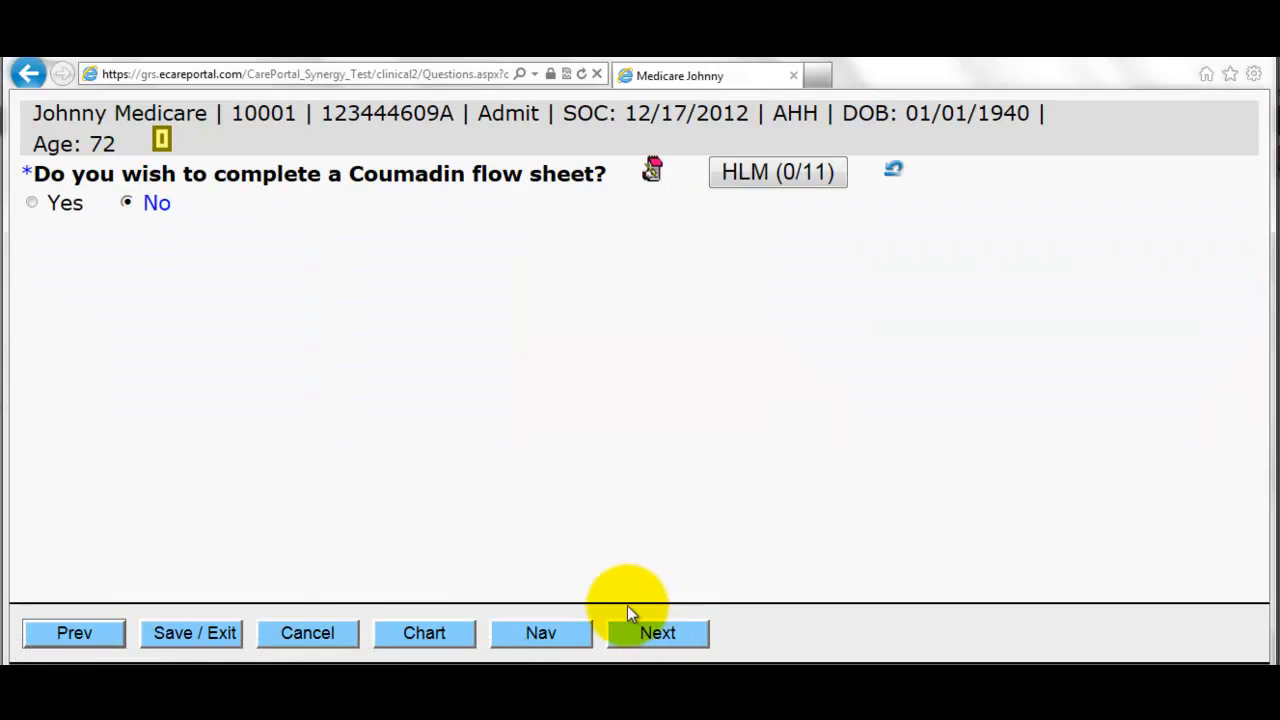
- Answer No to the Coumadin flow sheet, then sign the 12/19 visit note and confirm
left_click(686, 628)
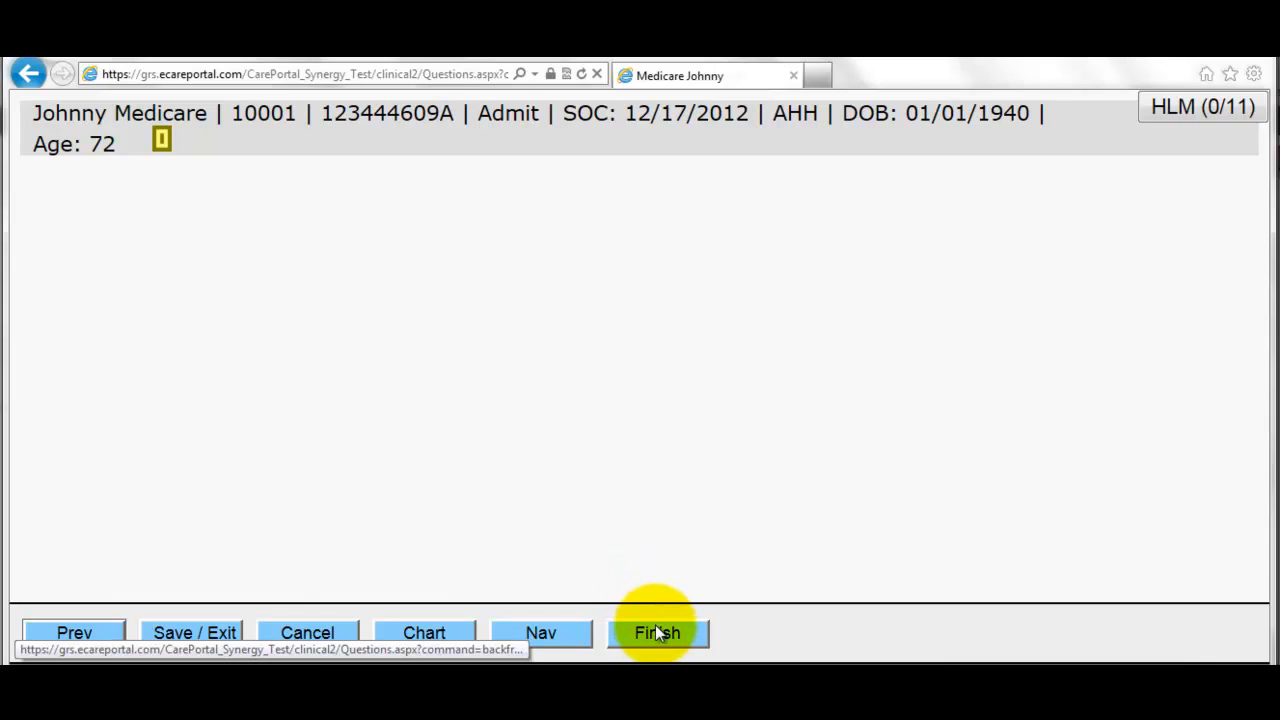
left_click(658, 638)
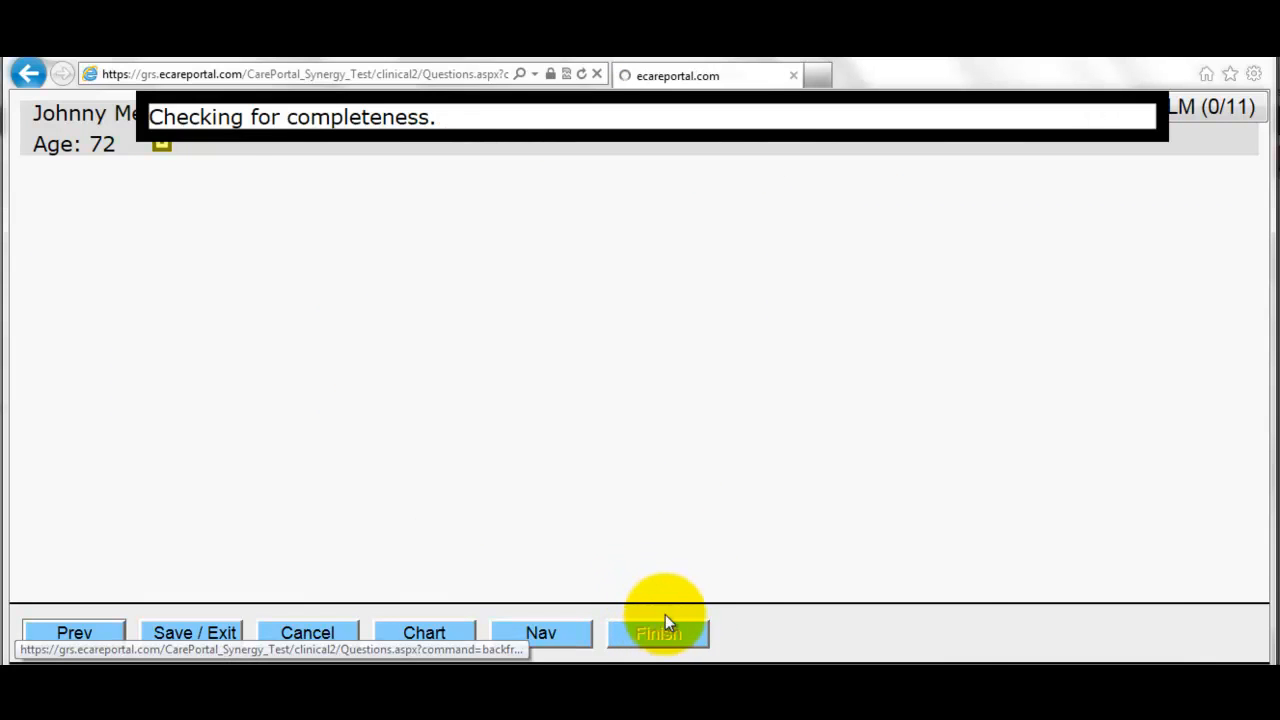
scroll(669, 445, "down", 1)
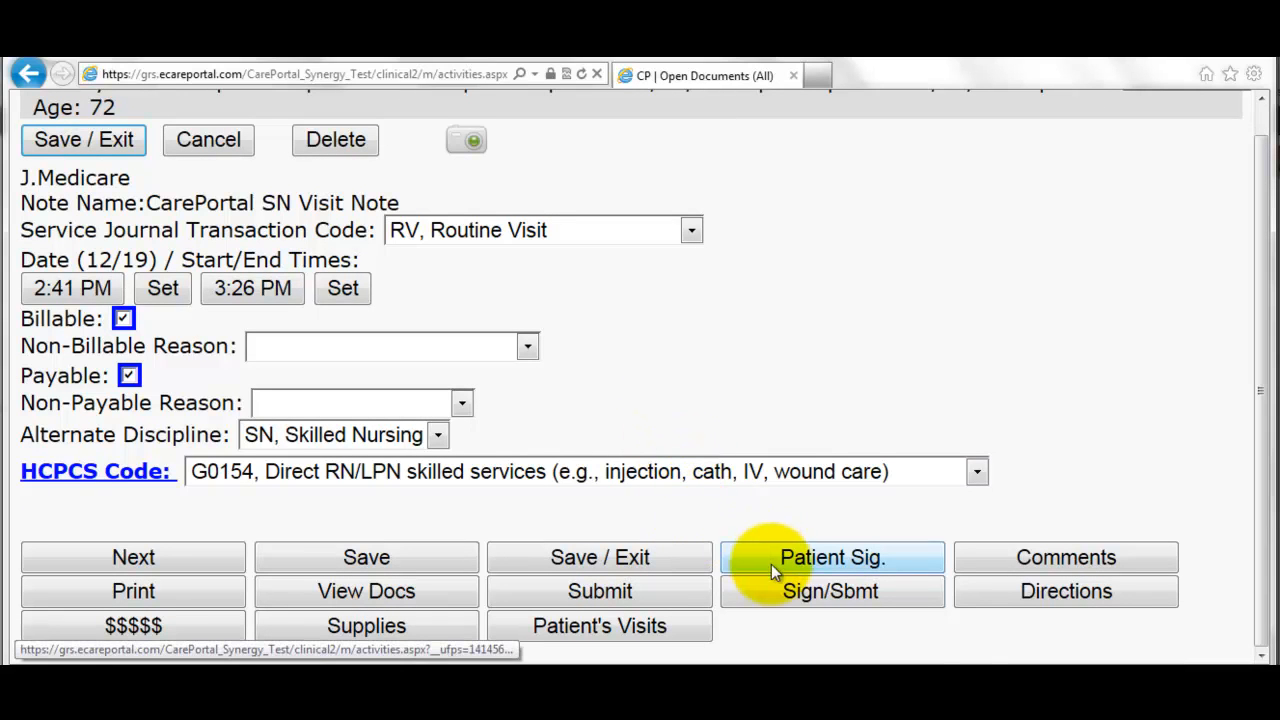
left_click(823, 596)
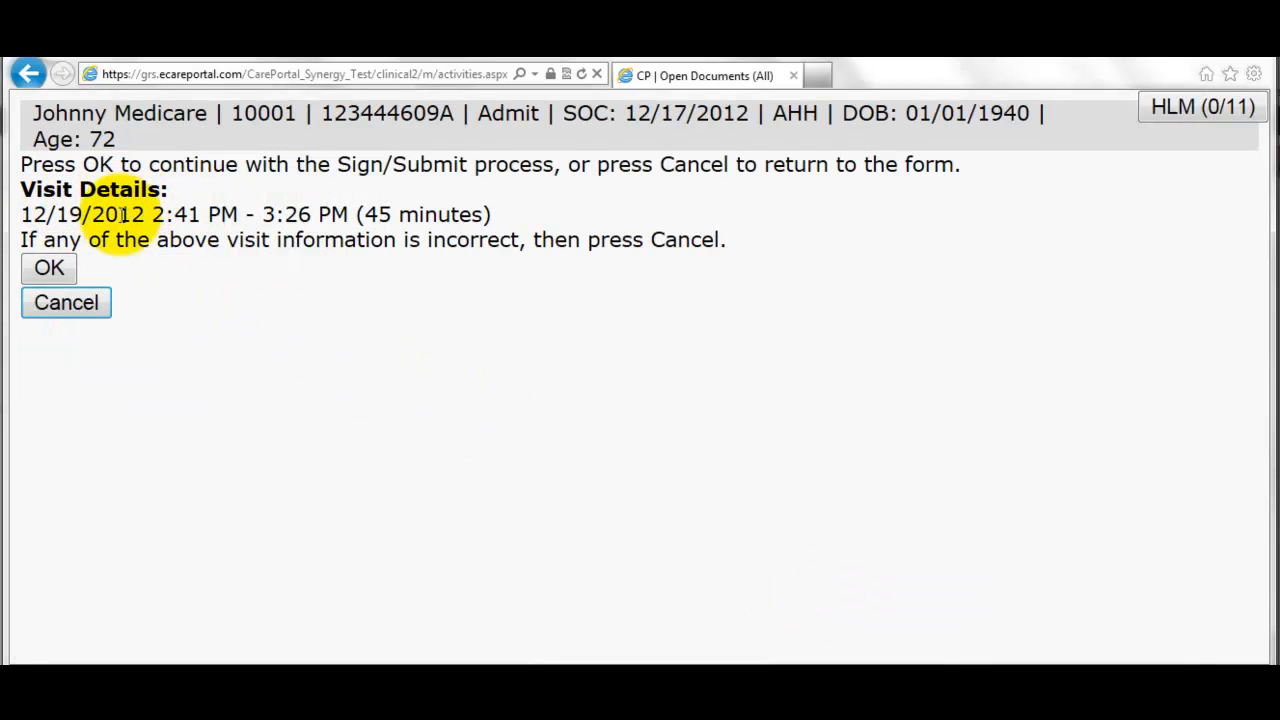
left_click(47, 269)
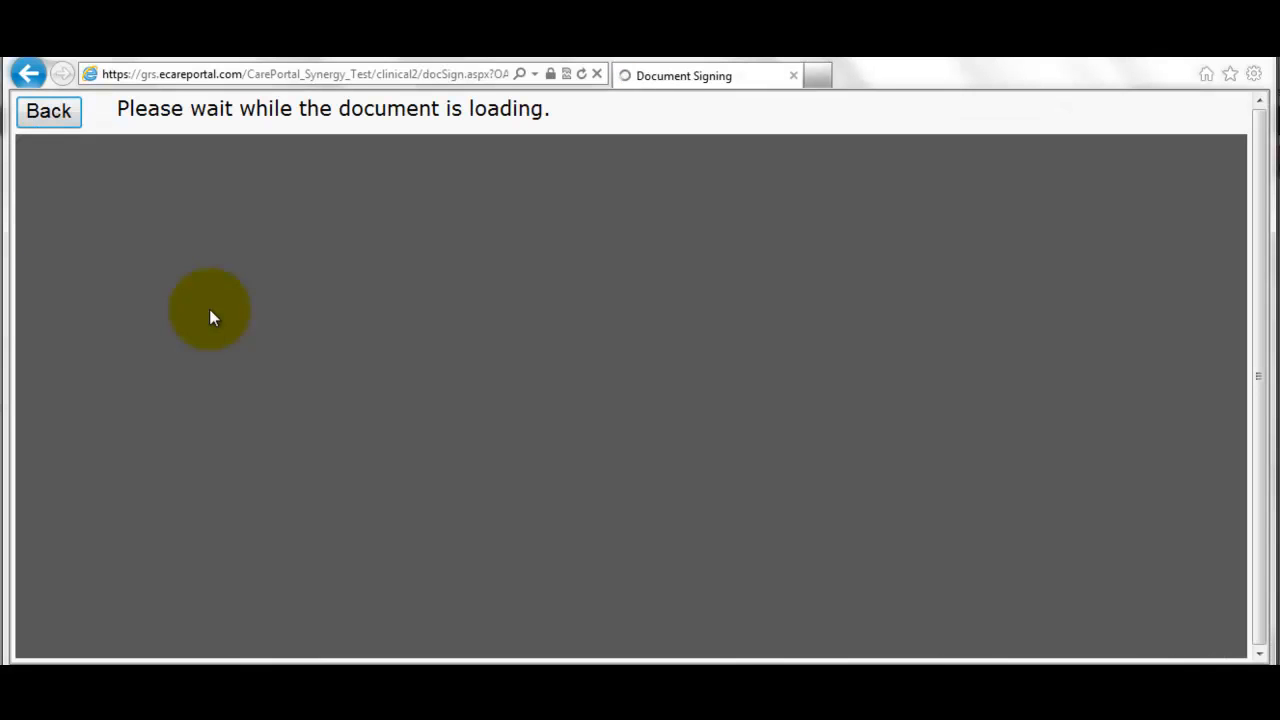
scroll(324, 348, "down", 6)
scroll(305, 347, "down", 12)
scroll(305, 350, "down", 12)
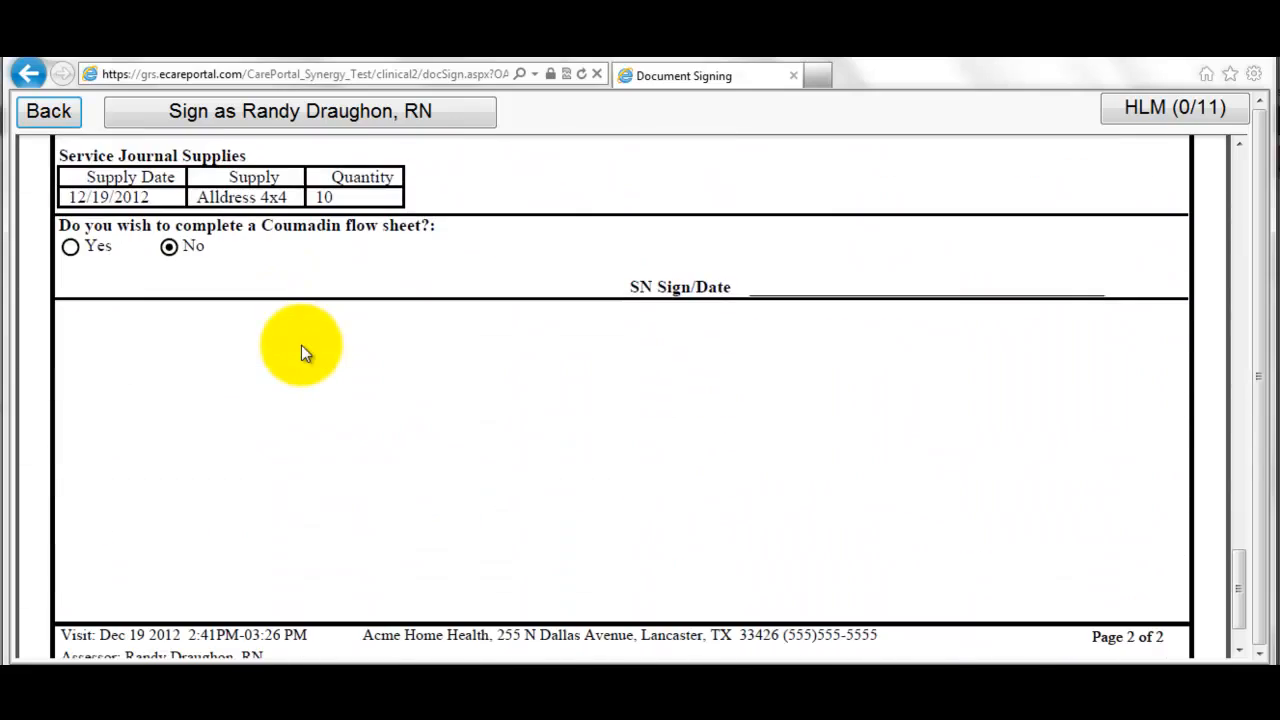
scroll(301, 345, "up", 3)
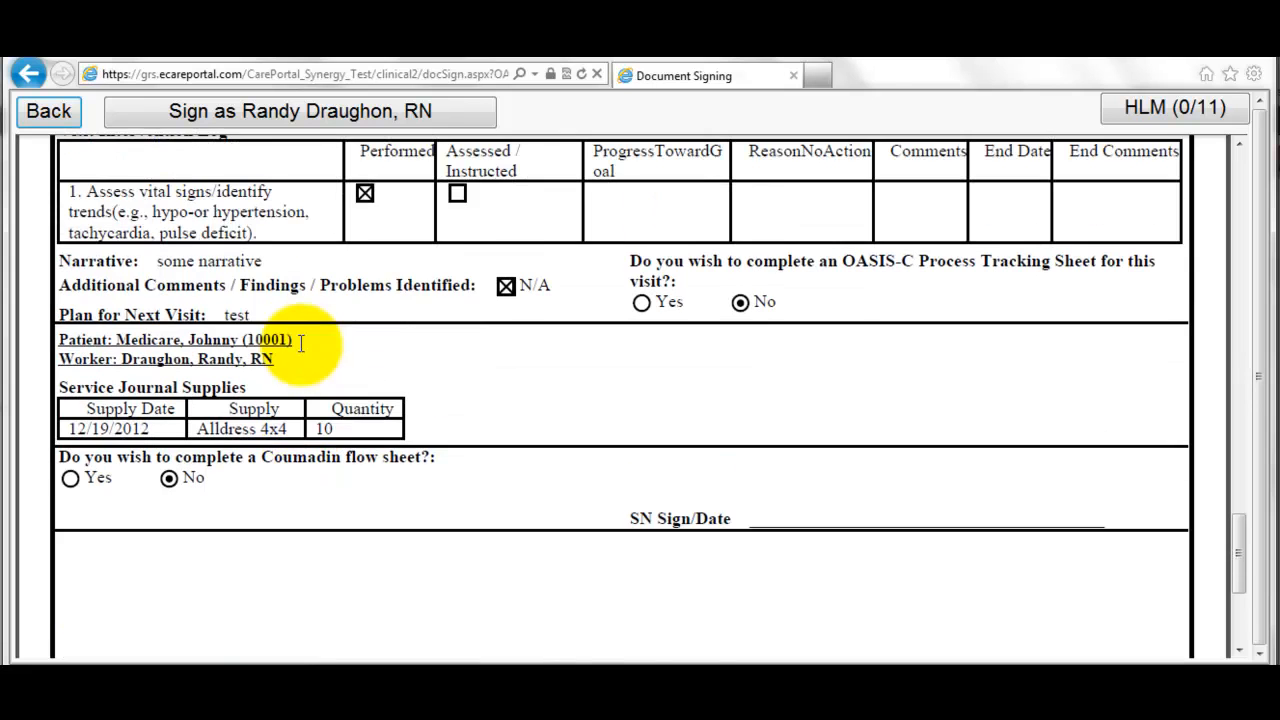
left_click(175, 113)
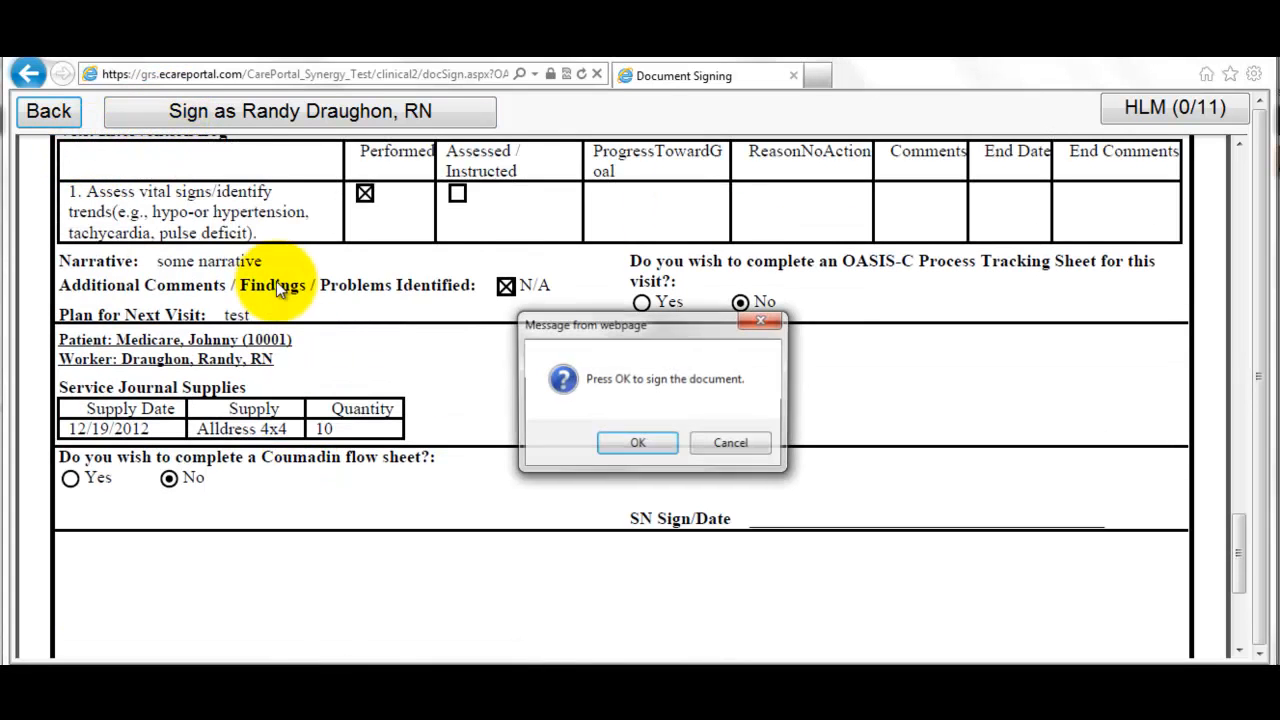
left_click(654, 446)
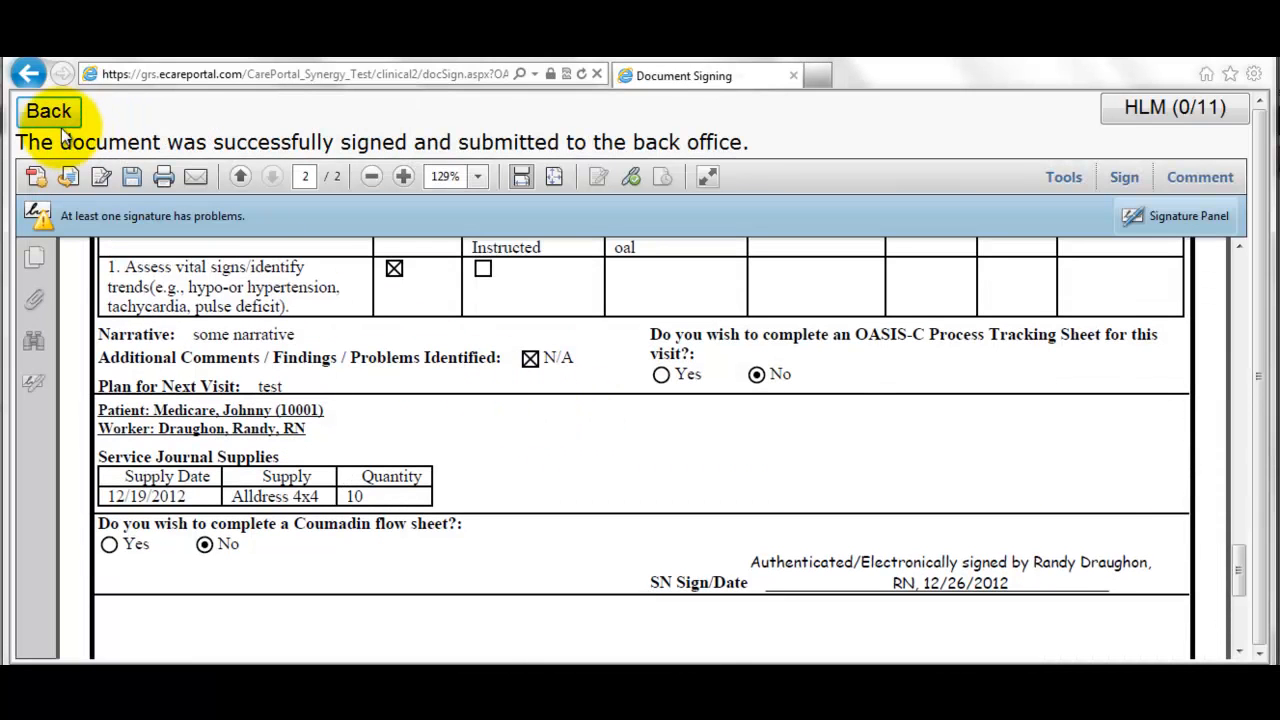
- In the office user's window, open the Clinical Documents Owned by Office list
left_click(50, 113)
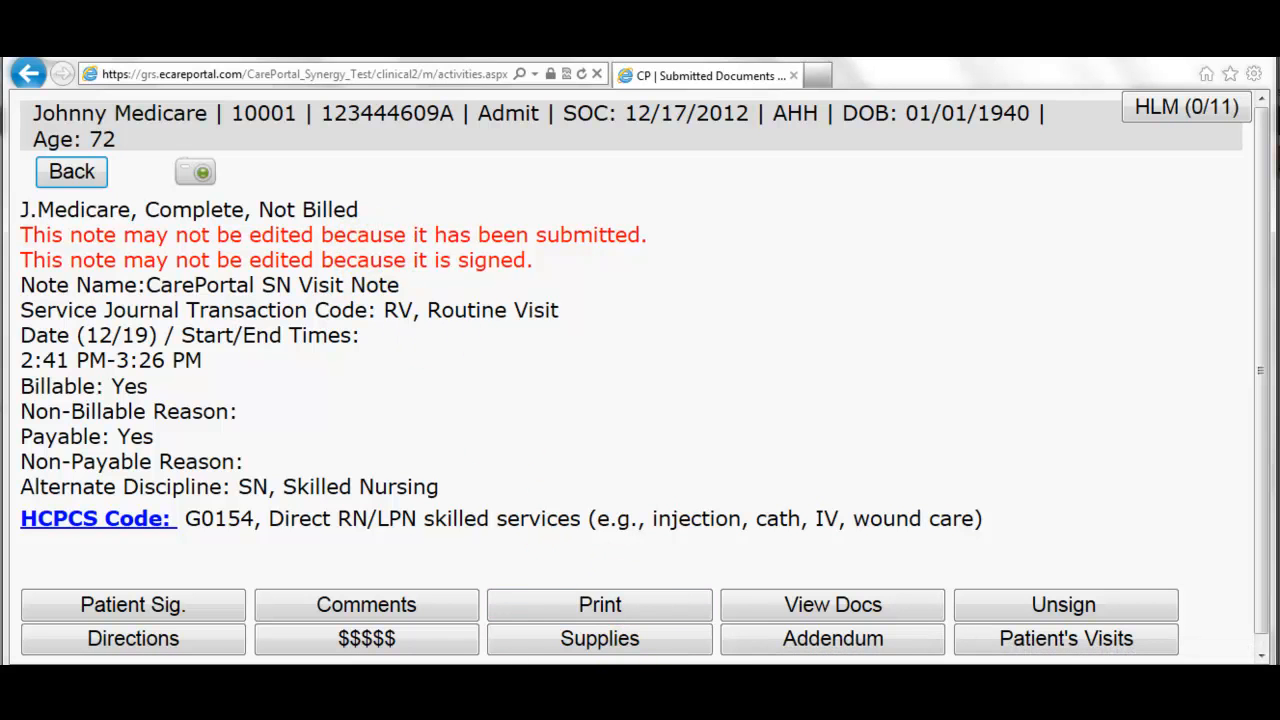
mouse_move(765, 690)
left_click(553, 628)
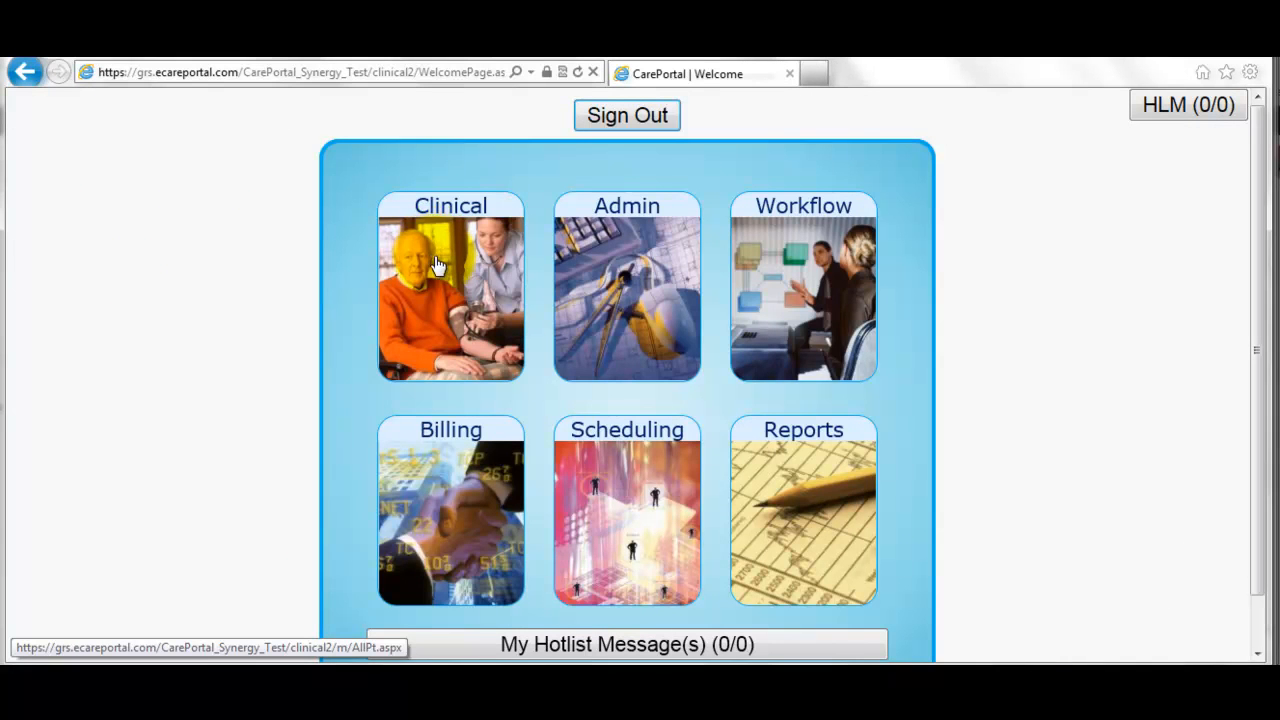
left_click(475, 290)
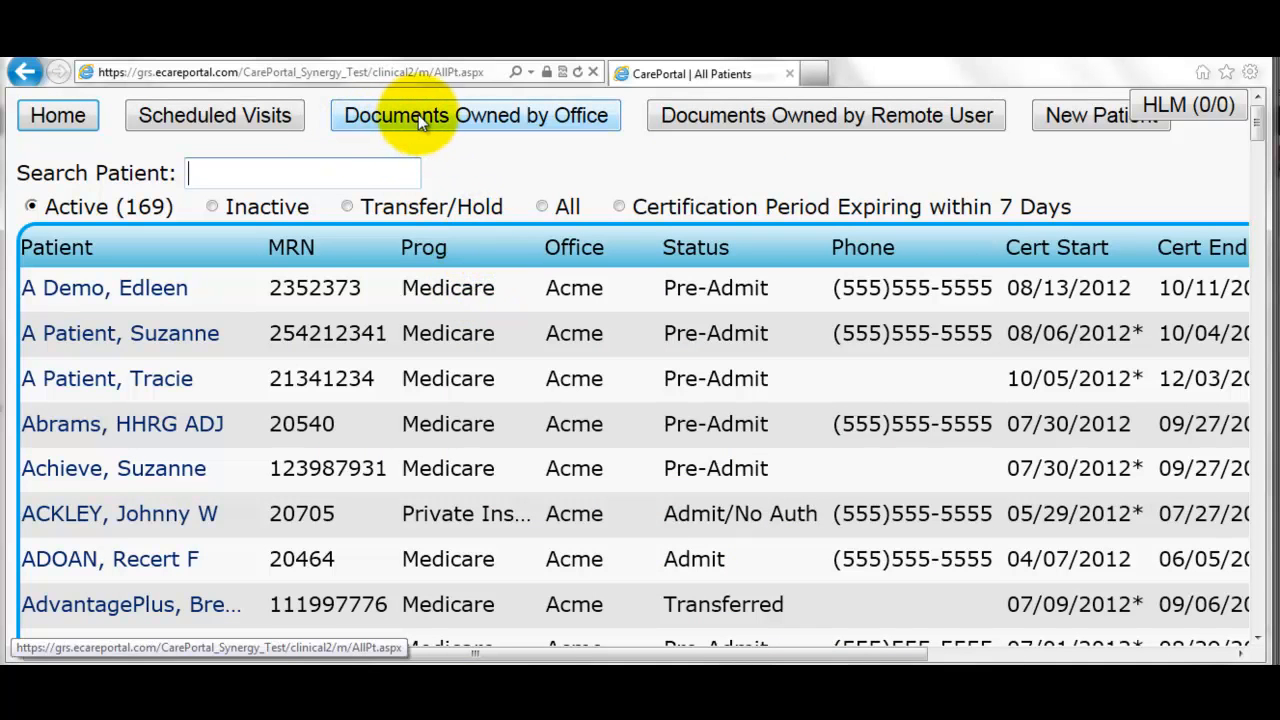
left_click(461, 122)
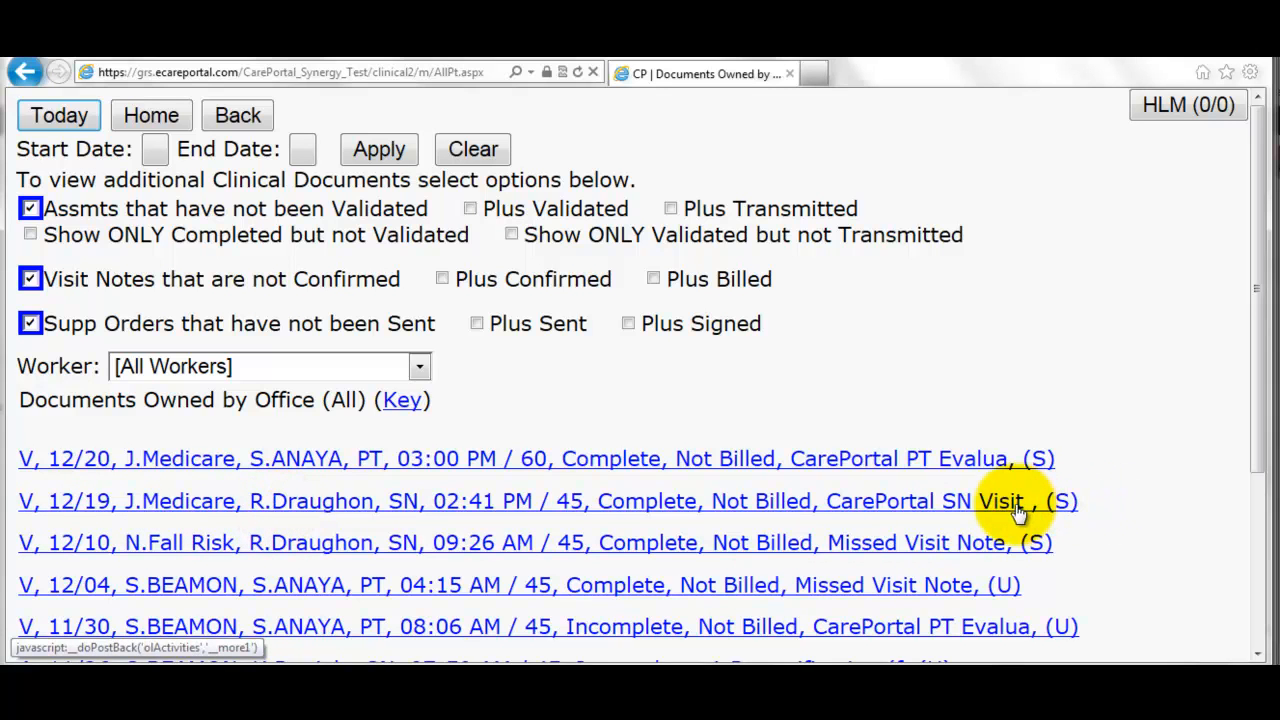
- Open the 12/19 SN visit note's details, check its Confirmed: No status, and view the PDF
left_click(490, 510)
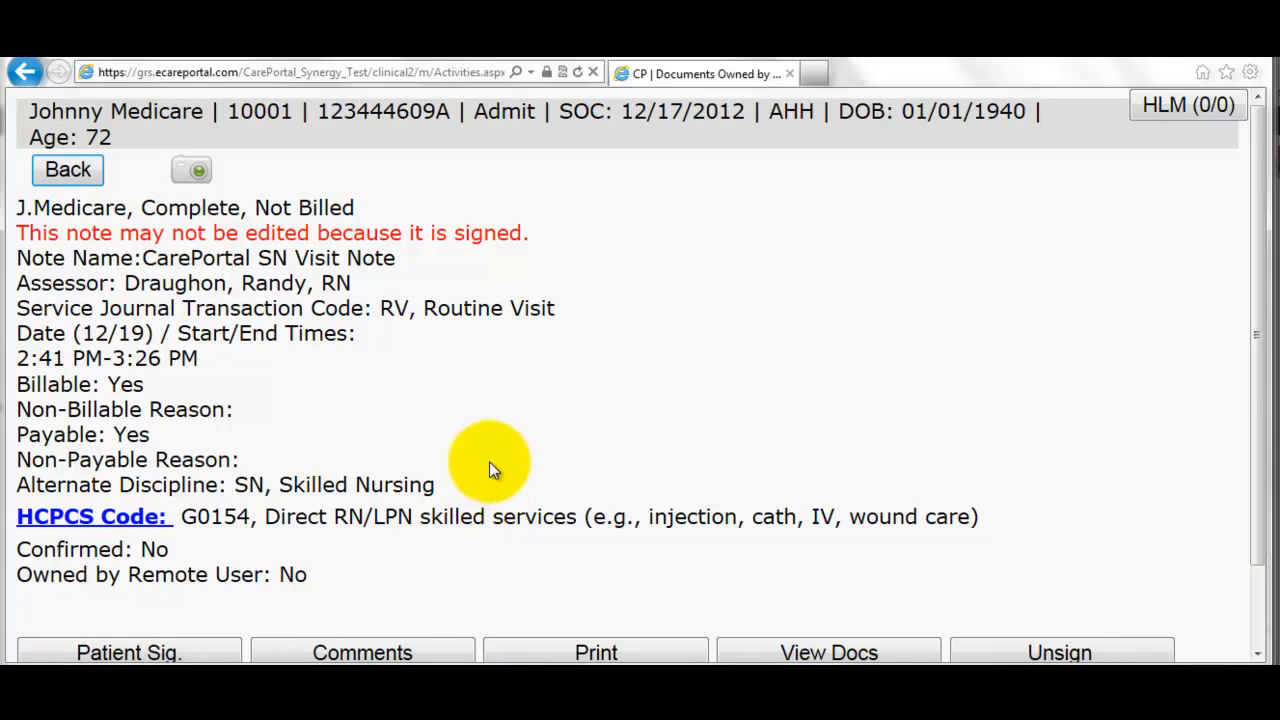
scroll(489, 461, "down", 2)
left_click_drag(17, 463, 190, 459)
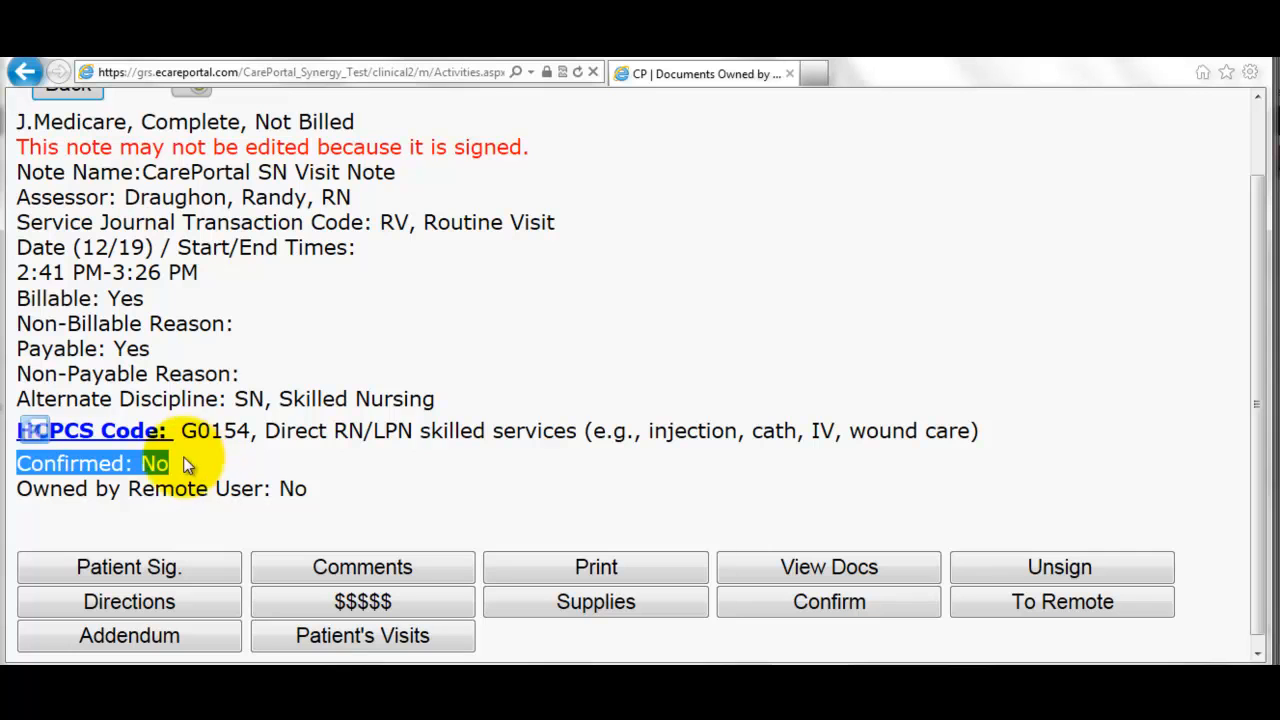
left_click(252, 466)
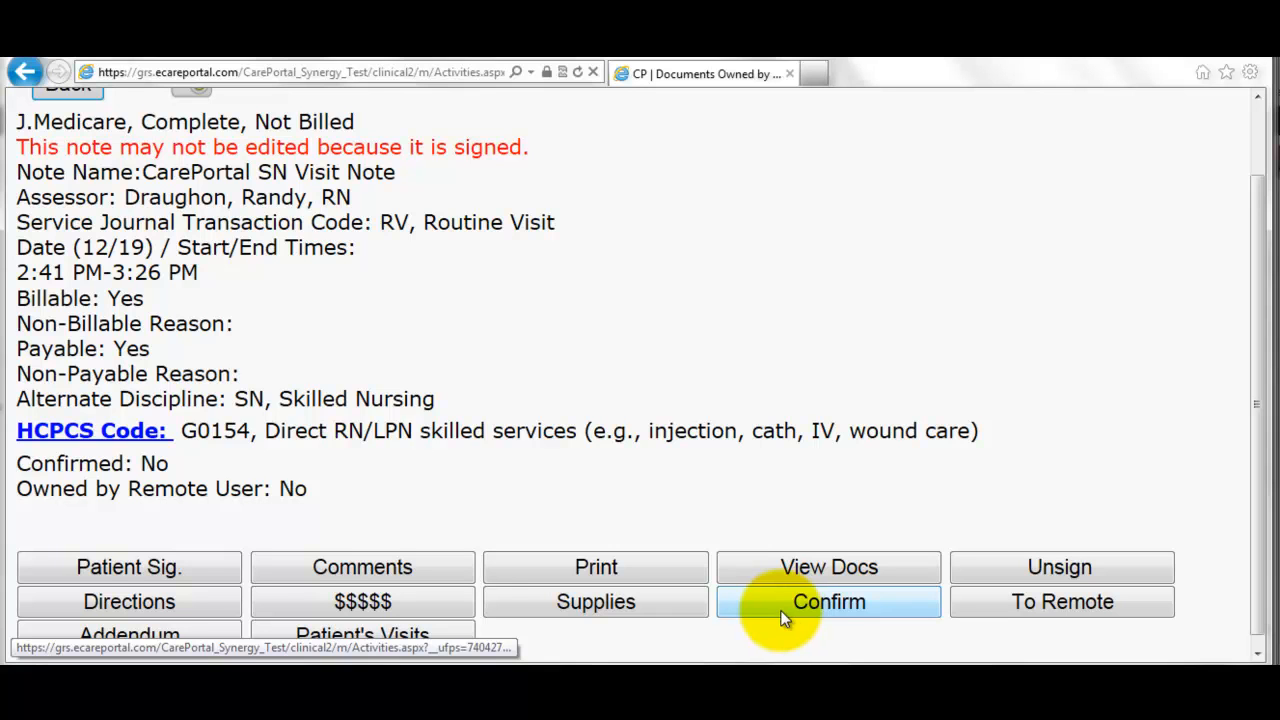
left_click(592, 565)
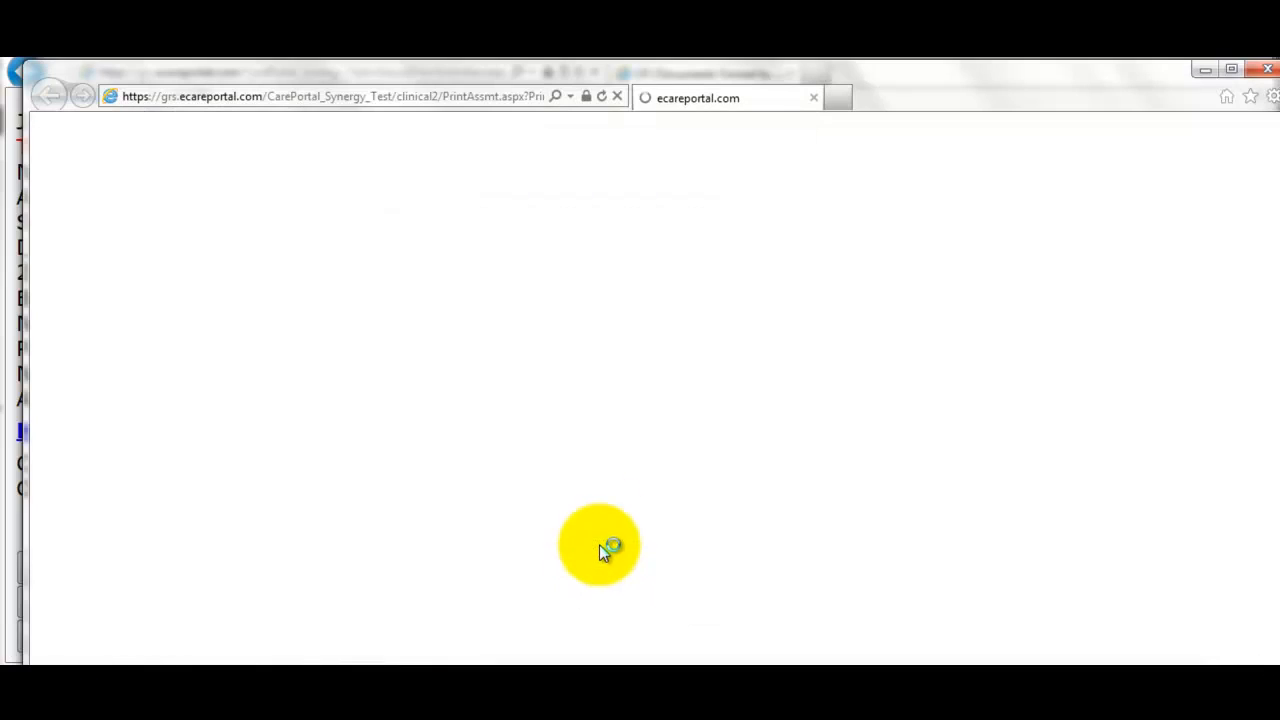
scroll(605, 296, "down", 6)
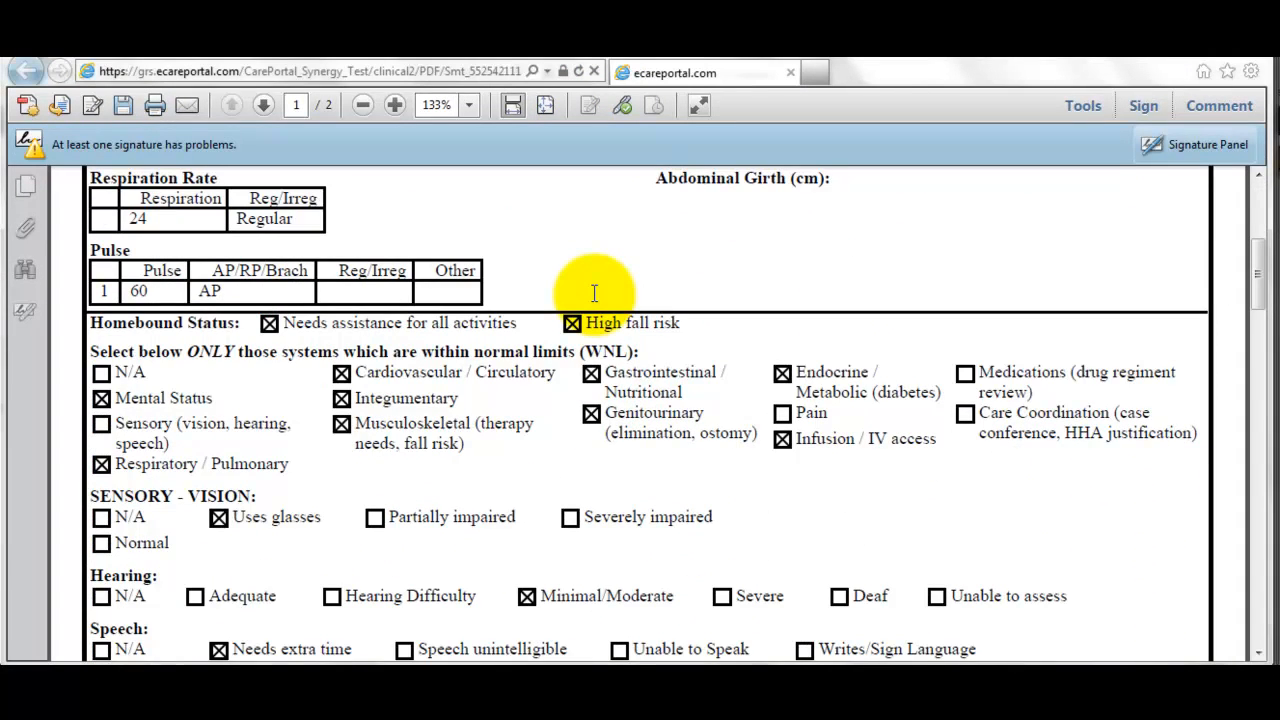
scroll(594, 293, "down", 1)
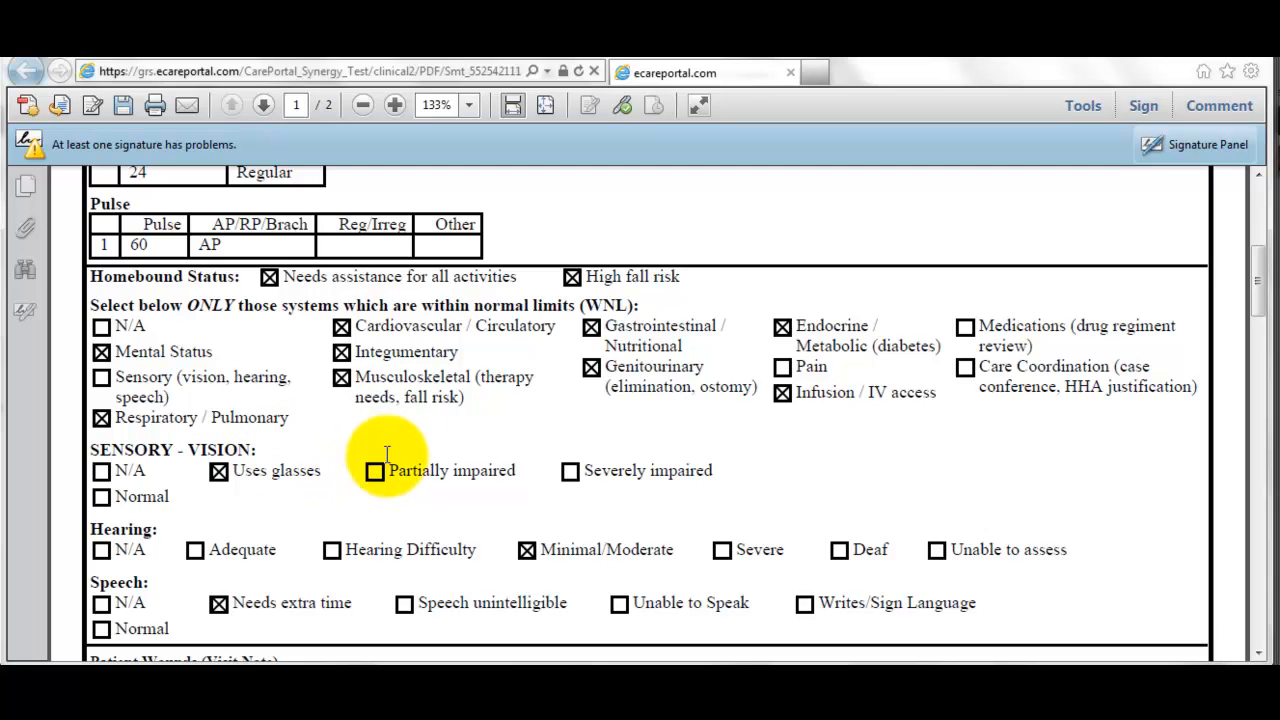
left_click(1245, 54)
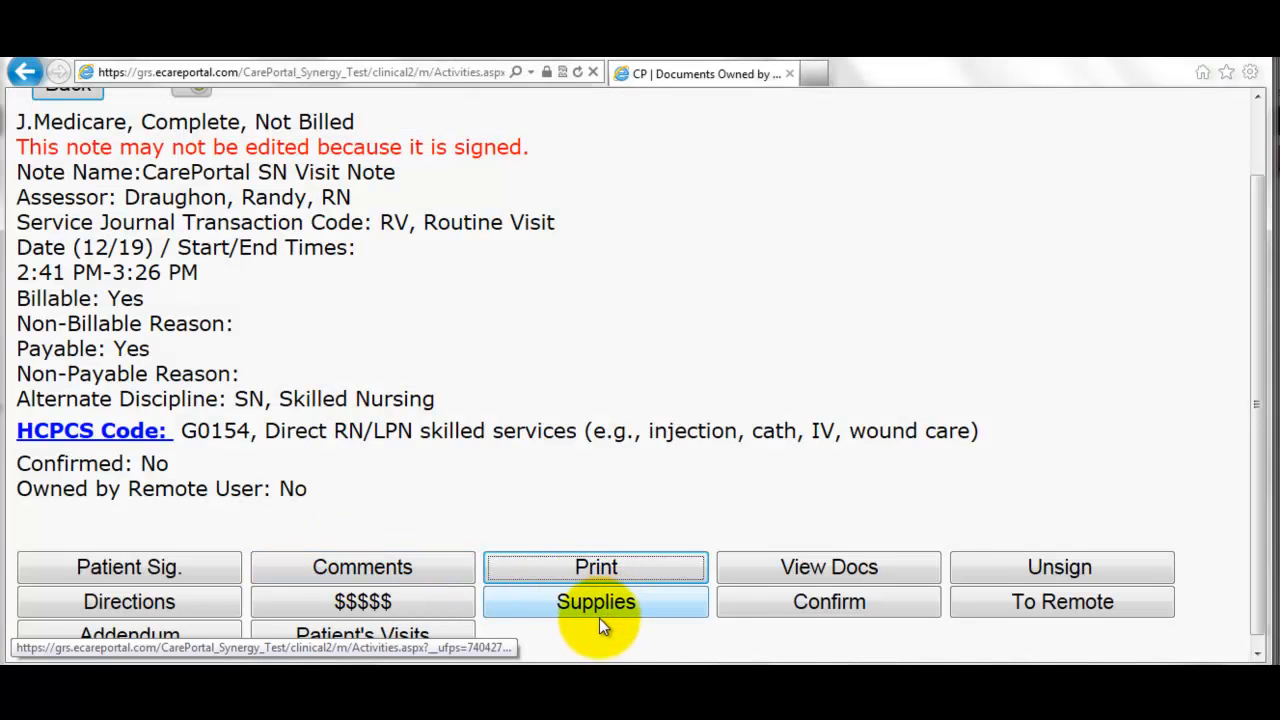
- Start a hotlist message to the assessor with the subject 'Sensory status problem'
left_click(1037, 610)
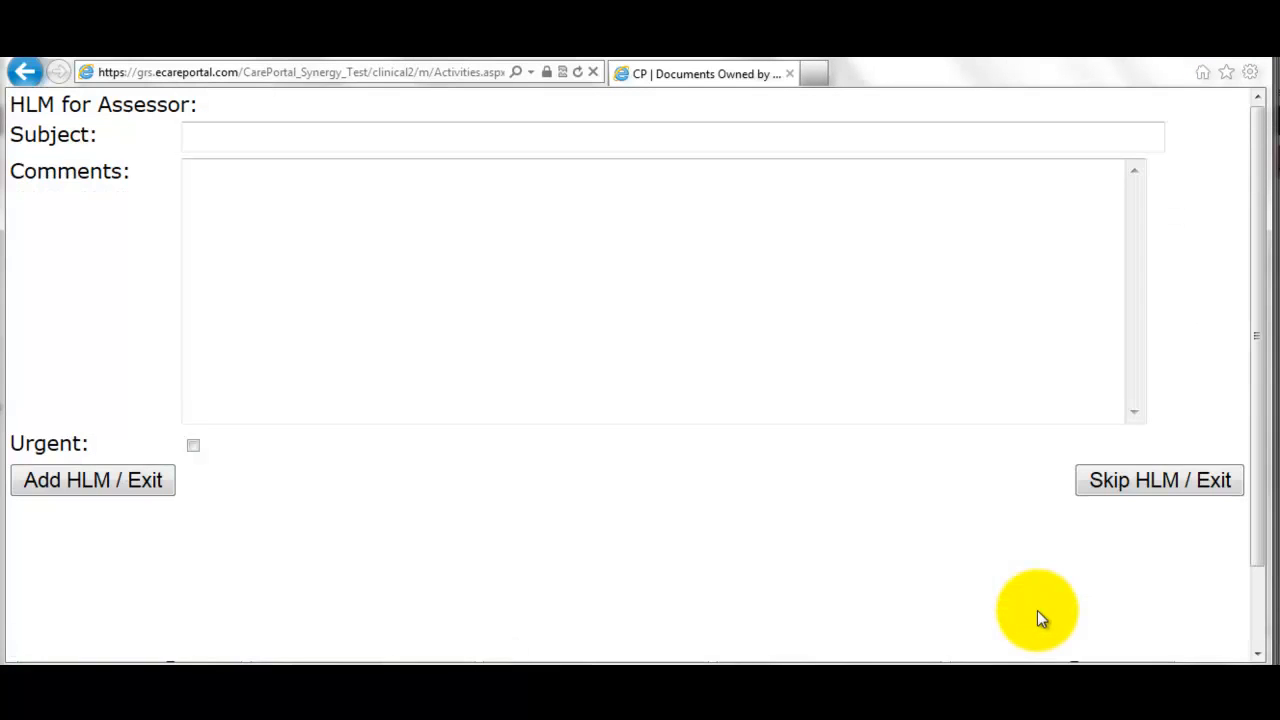
left_click(358, 132)
type("S")
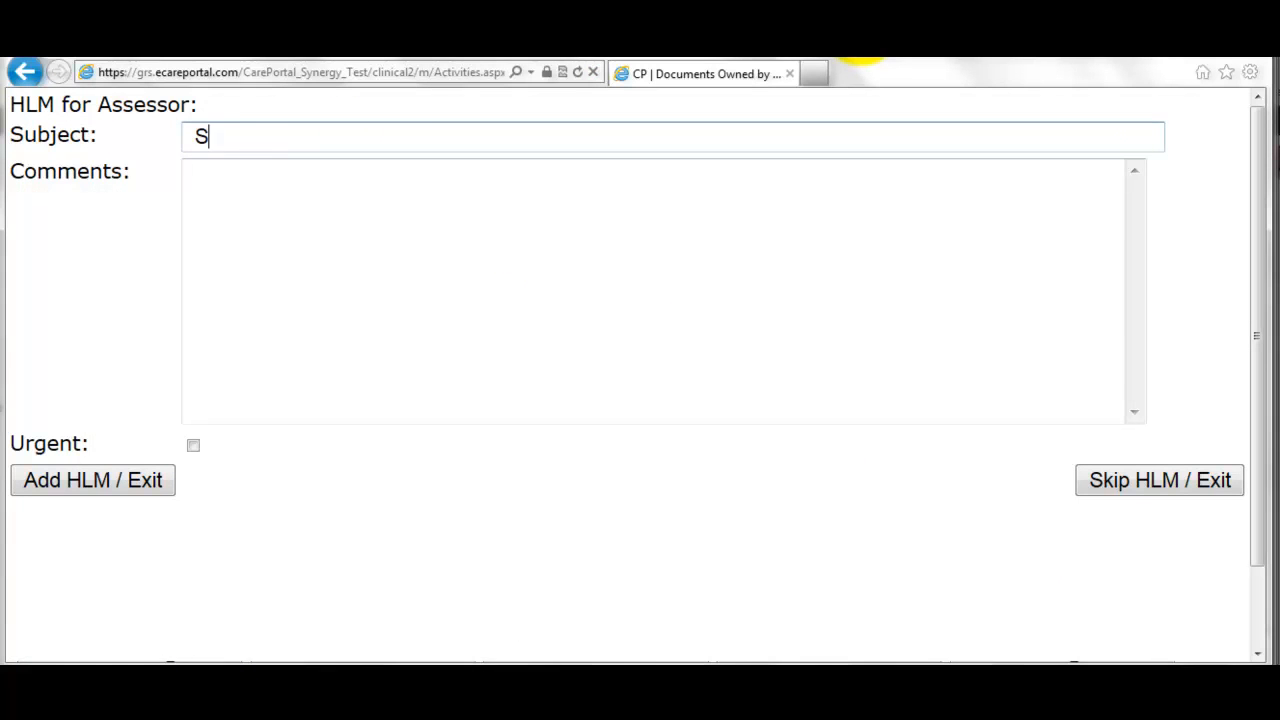
type("ecnor")
key("BackSpace")
key("BackSpace")
key("BackSpace")
key("BackSpace")
type("sory status")
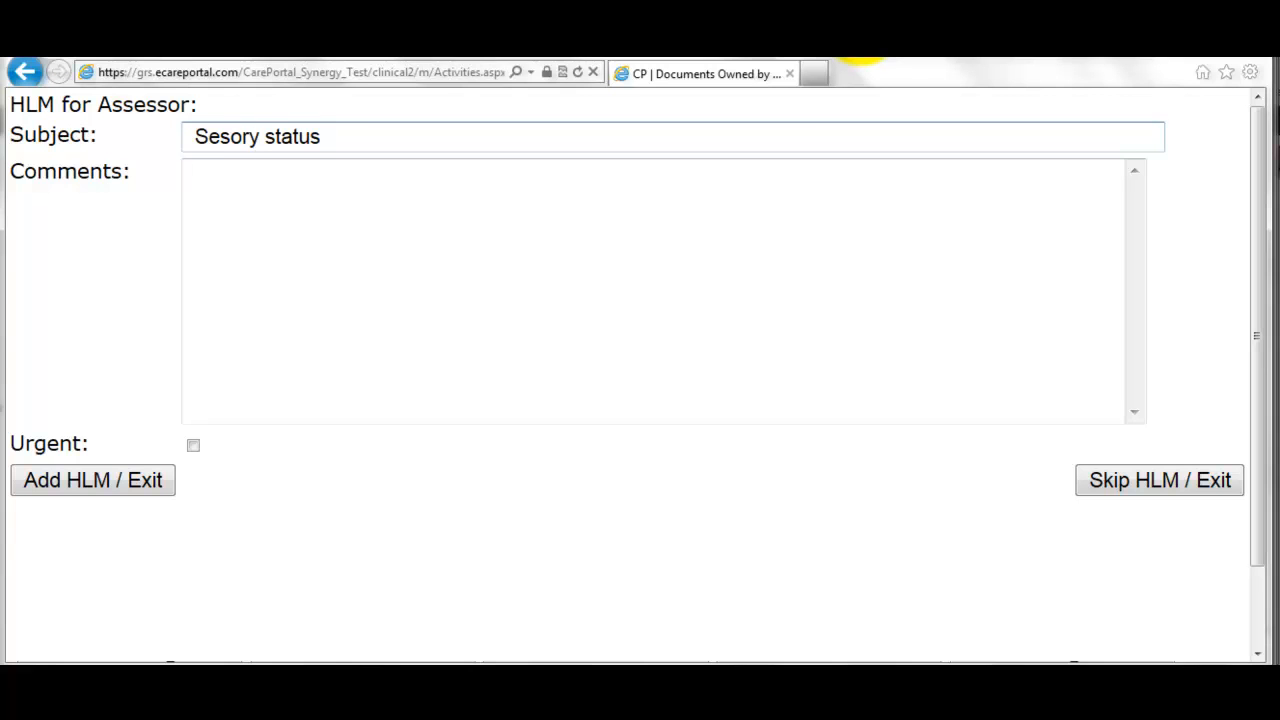
type(" problem")
key("ctrl+Left")
key("ctrl+Left")
key("ctrl+Left")
key("Right")
key("Right")
type("n")
key("Tab")
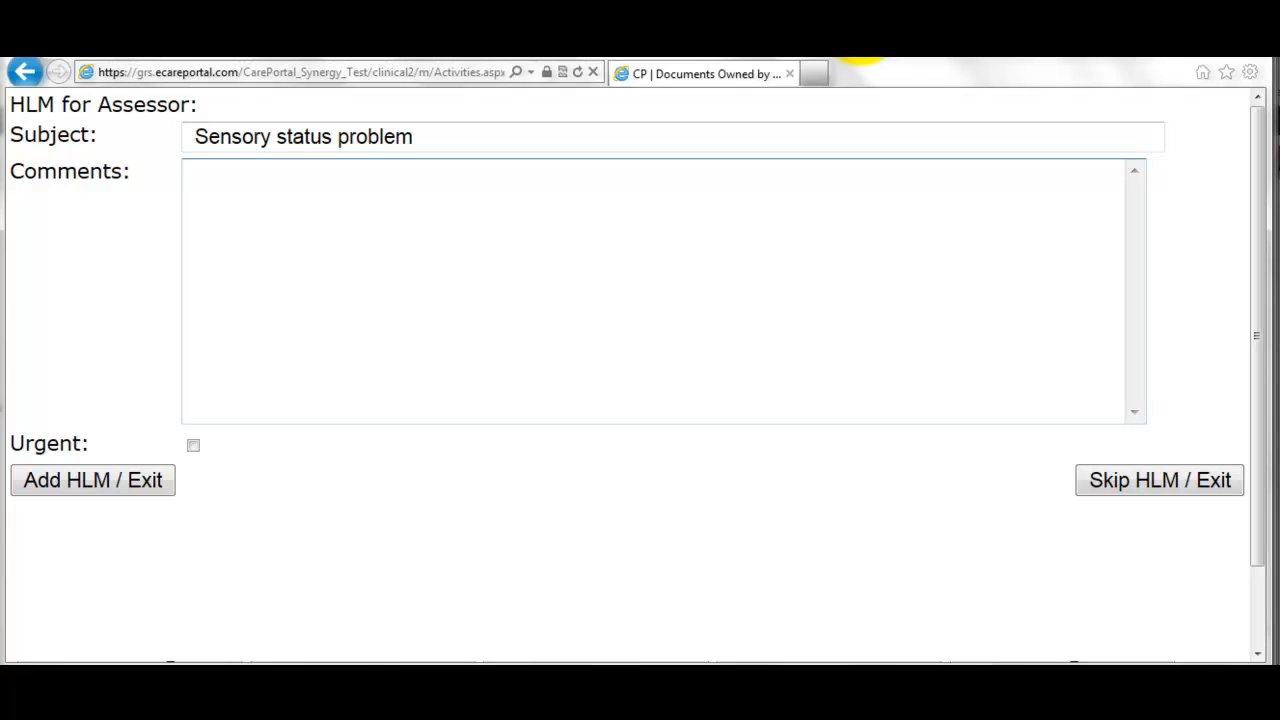
- Add the comment 'Patient does not use glasses', mark it urgent, and send it
type("Paitent")
key("BackSpace")
key("BackSpace")
key("BackSpace")
key("BackSpace")
key("BackSpace")
type("tient does not use ")
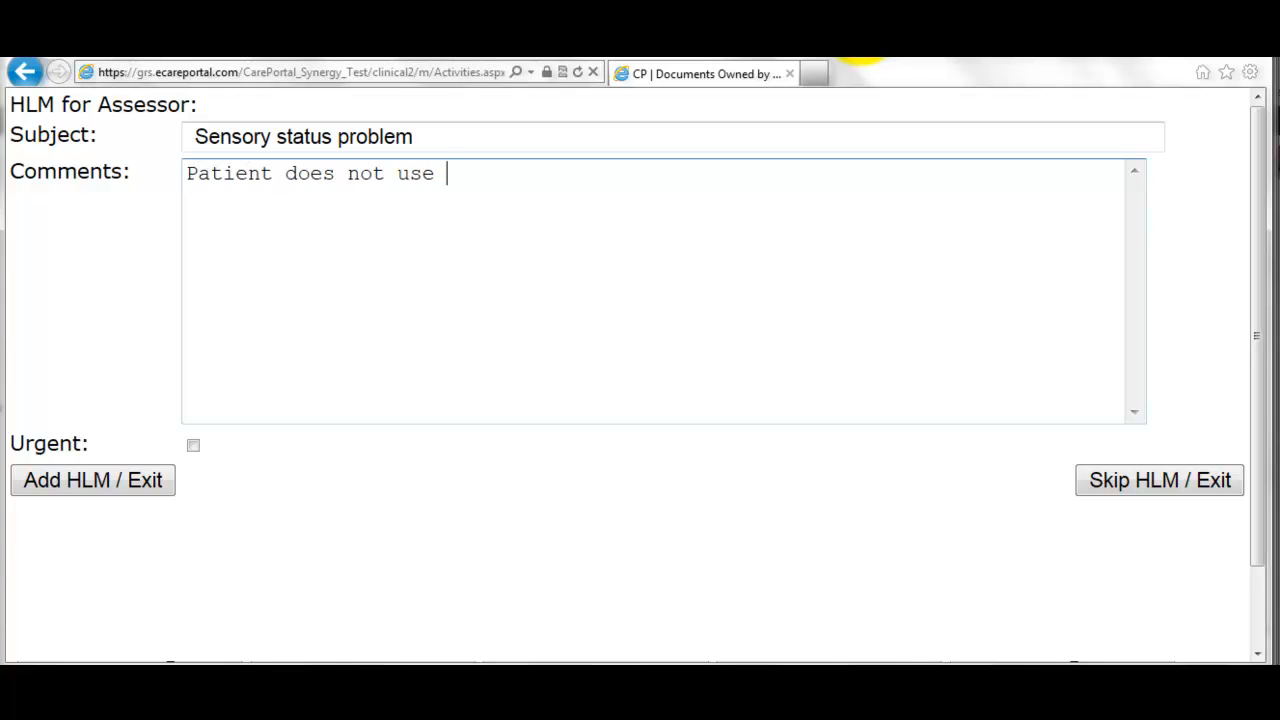
type("glasses")
left_click(193, 446)
left_click(115, 489)
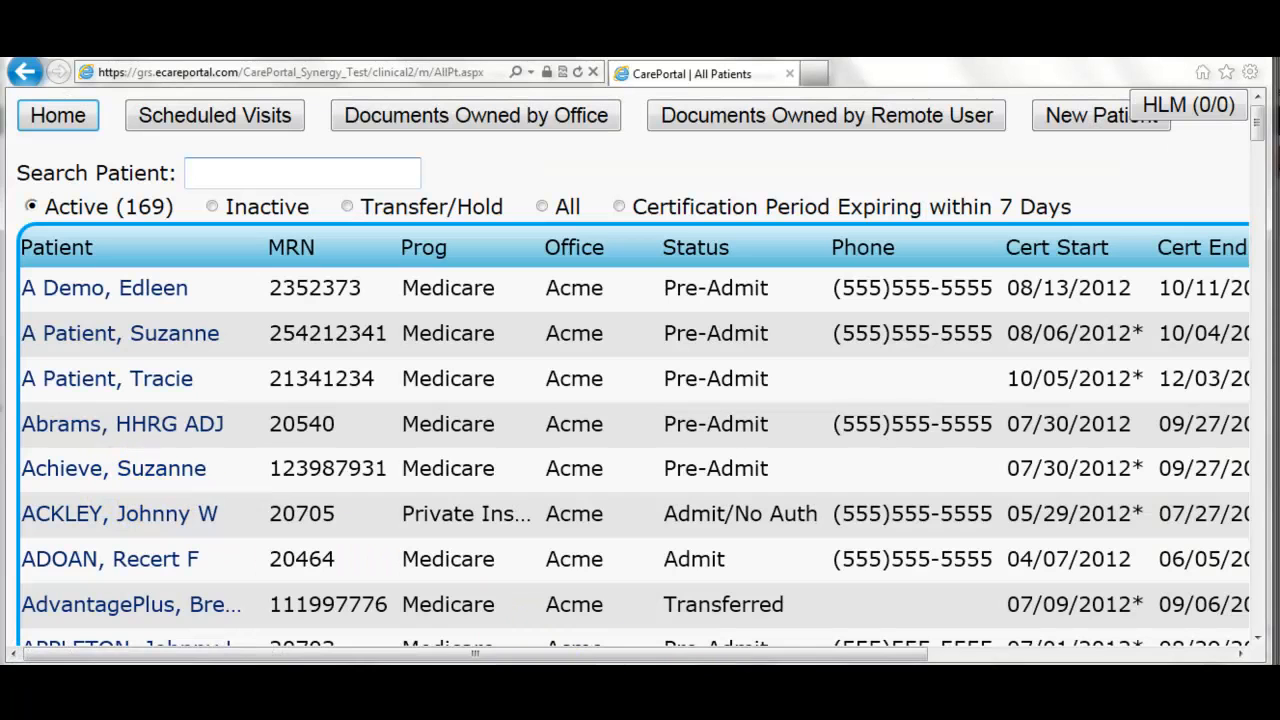
- Return to the nurse's main page and close the urgent sensory-status message
mouse_move(765, 700)
left_click(762, 628)
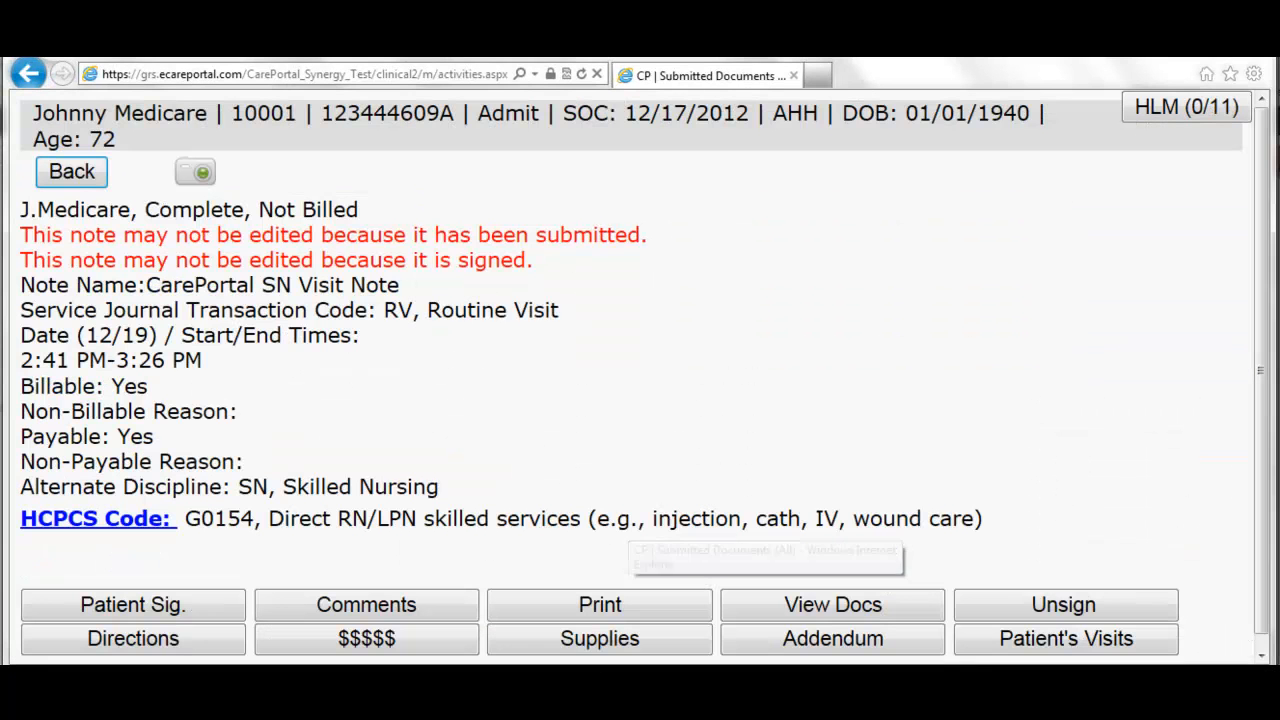
left_click(72, 172)
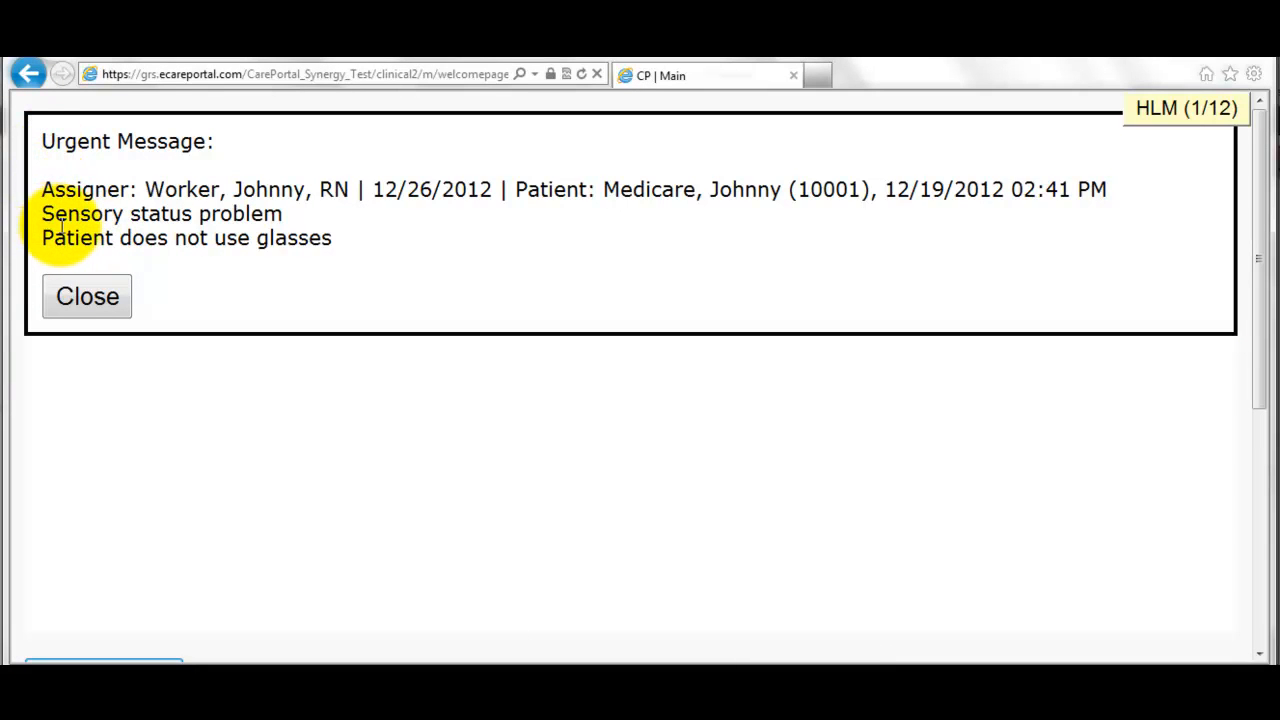
left_click(94, 297)
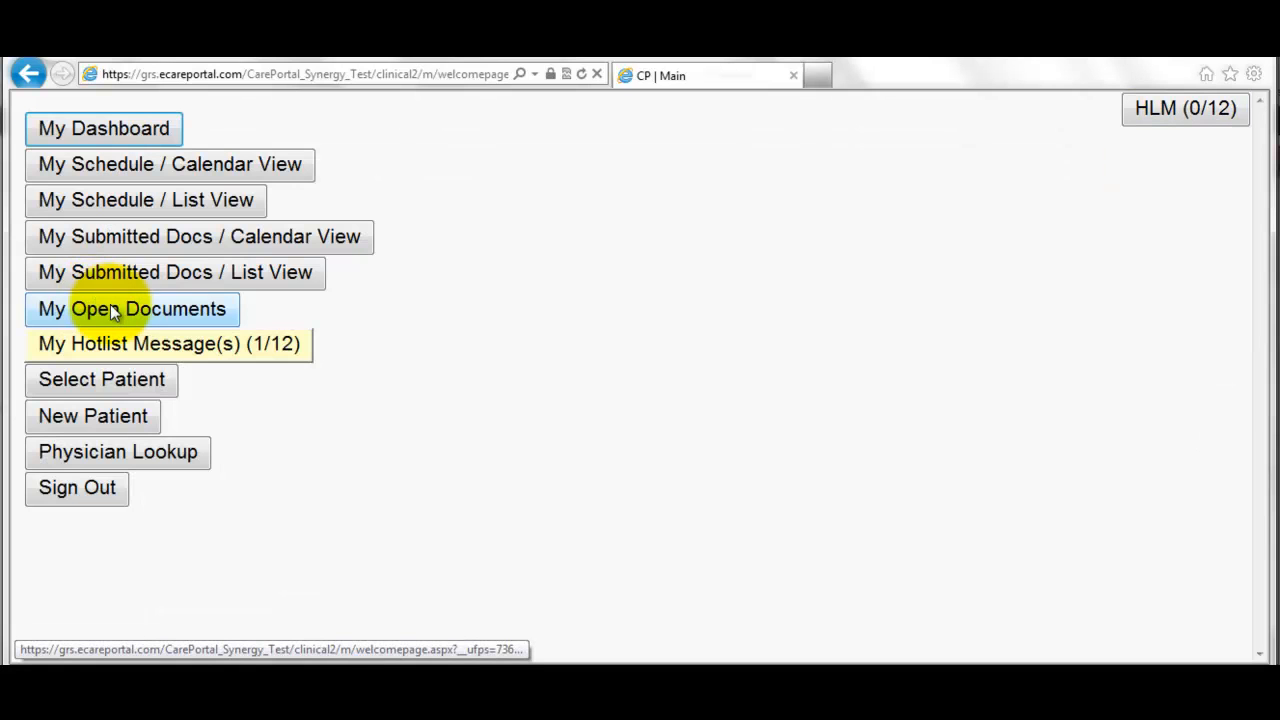
- Open the signed 12/19 SN visit note from My Open Documents and bring up its Unsign options
left_click(119, 306)
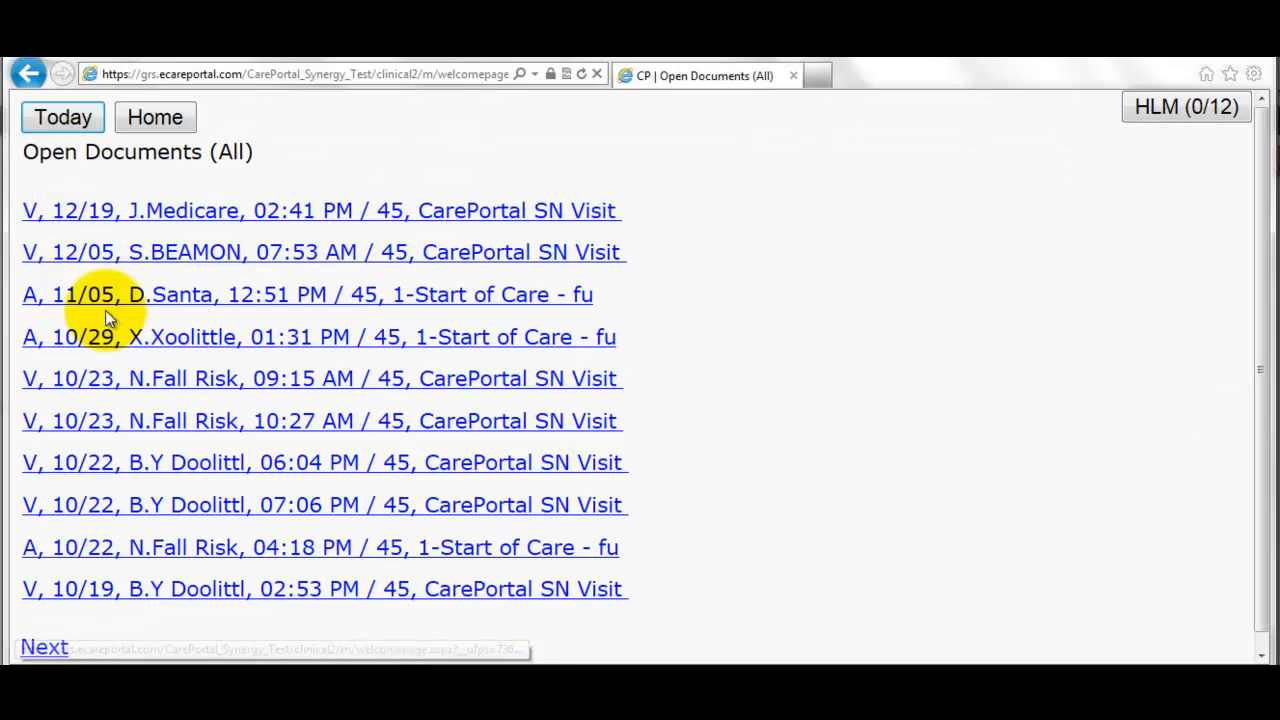
left_click(187, 218)
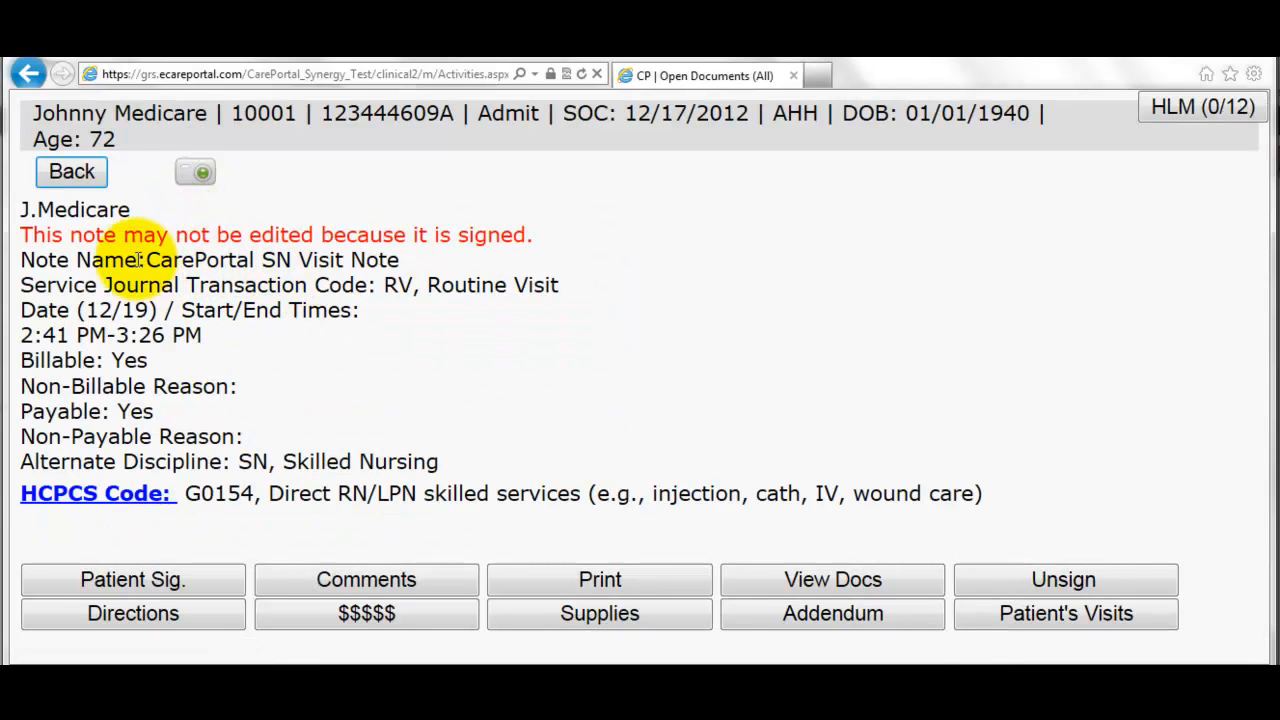
left_click_drag(22, 235, 505, 237)
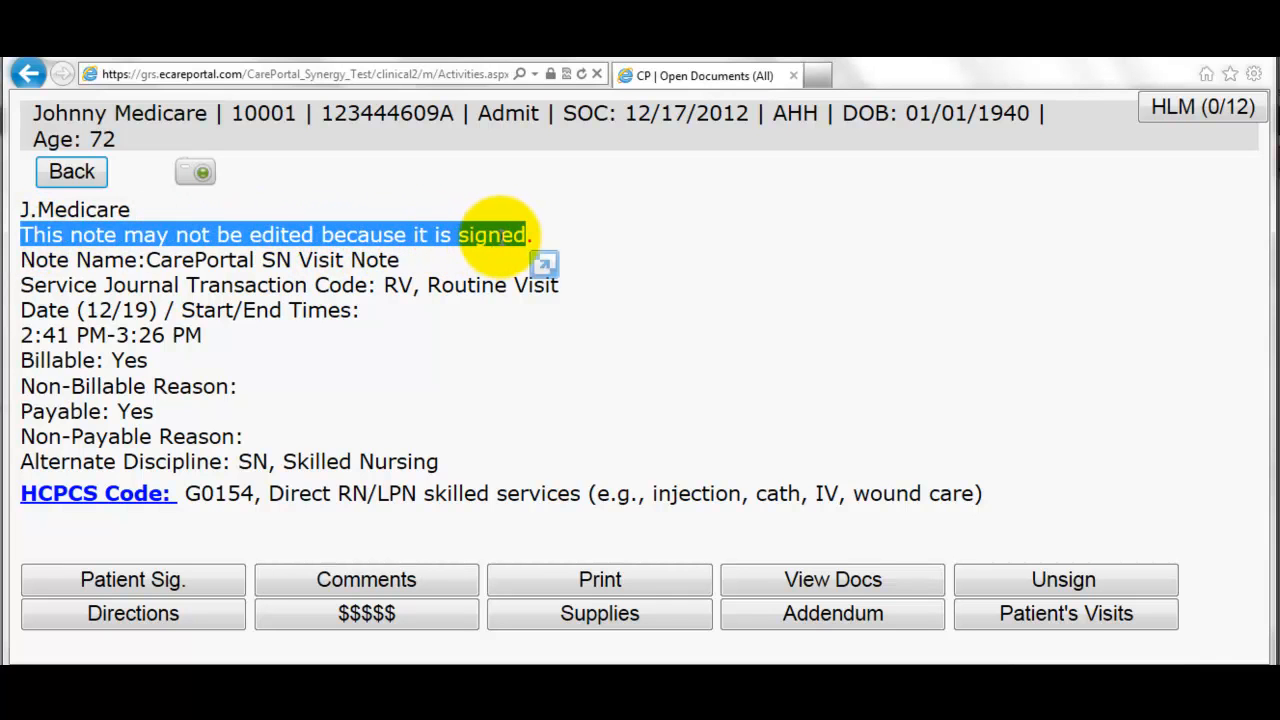
left_click(505, 264)
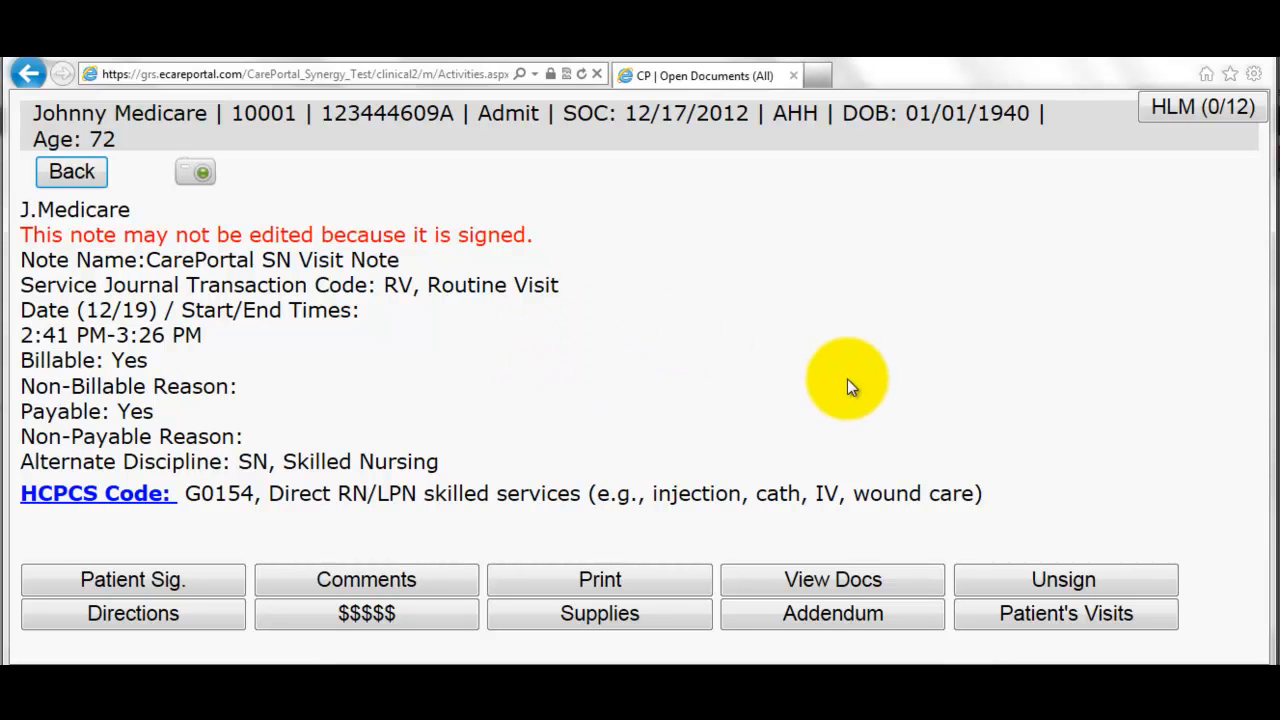
left_click(1006, 590)
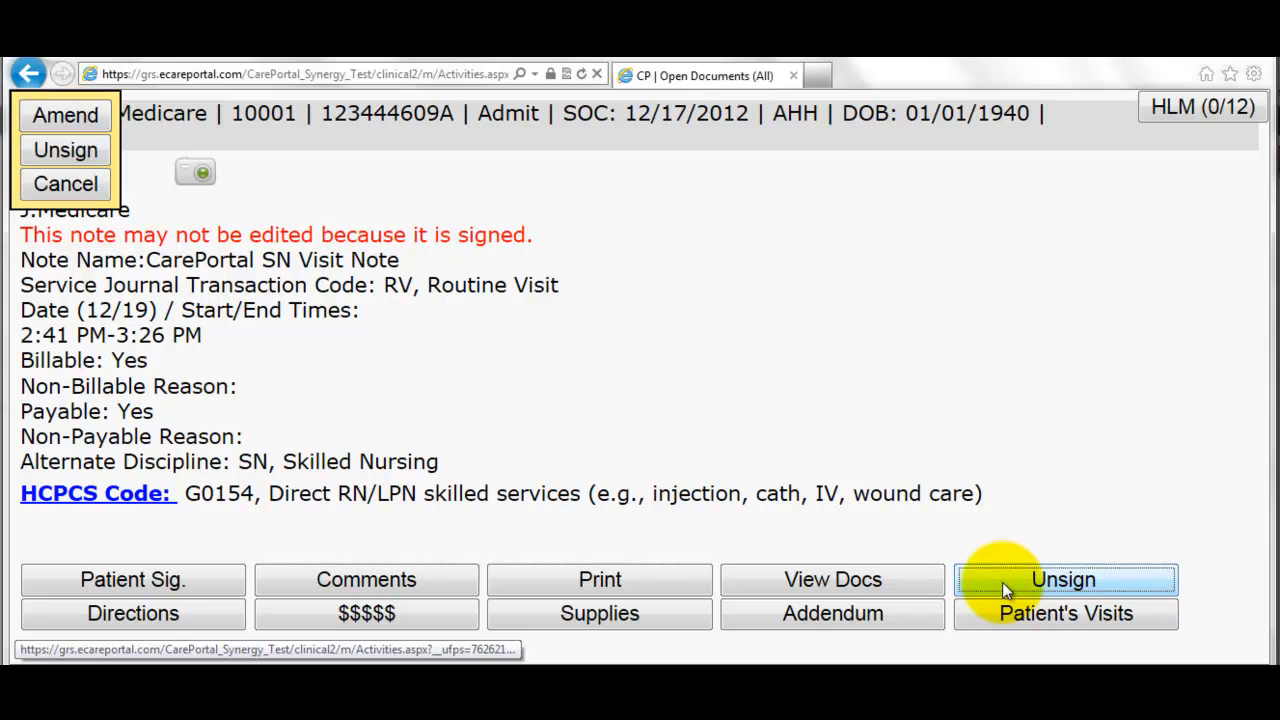
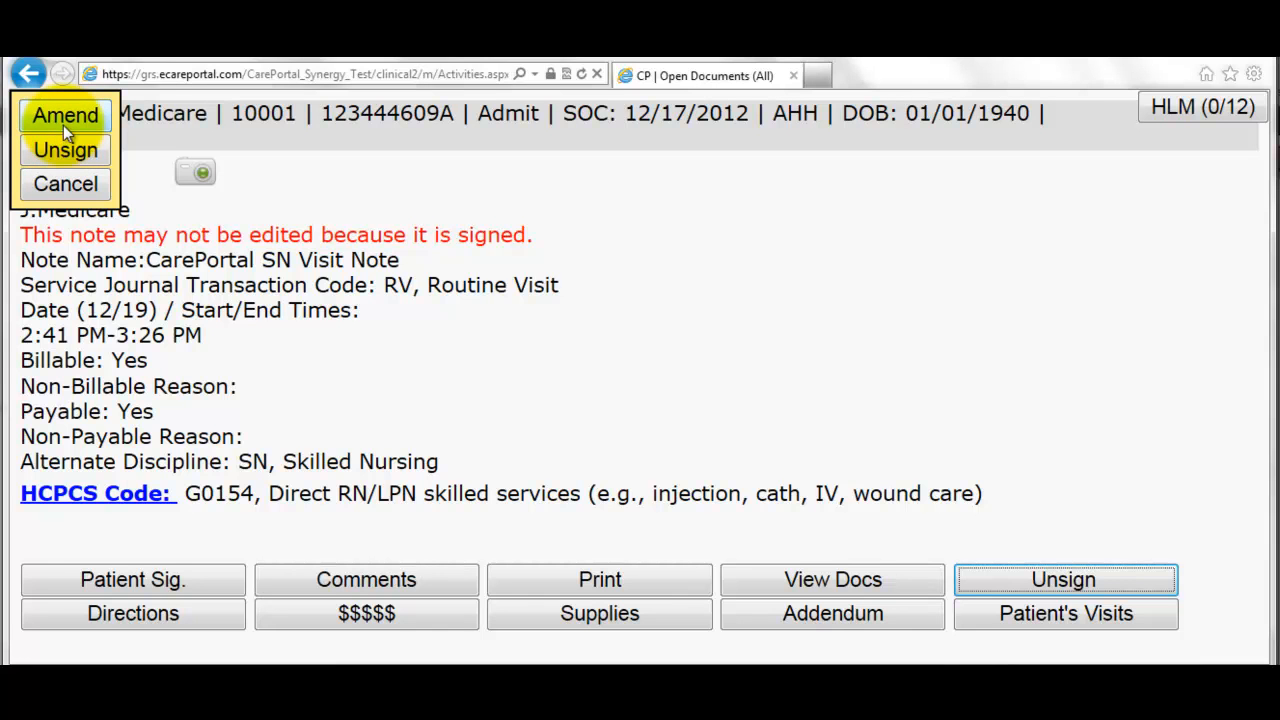
- Create an editable amended copy of the signed SN visit note and go to its questions
left_click(68, 117)
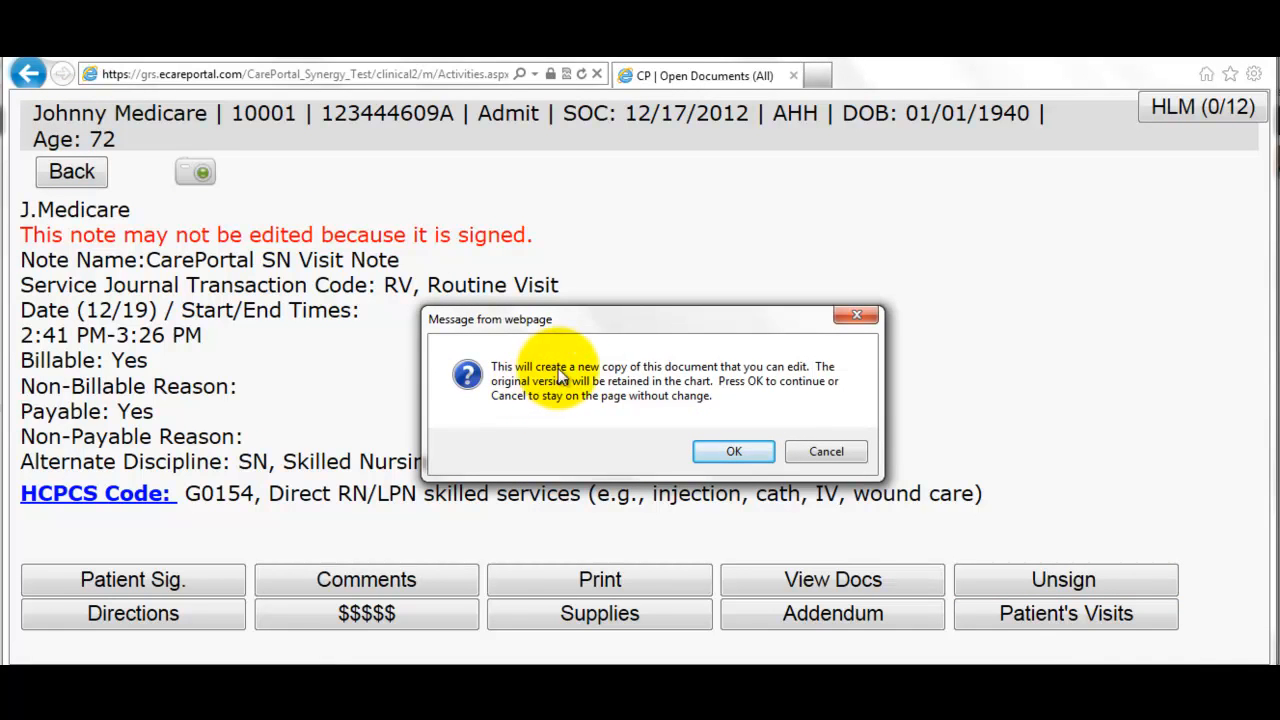
left_click(740, 450)
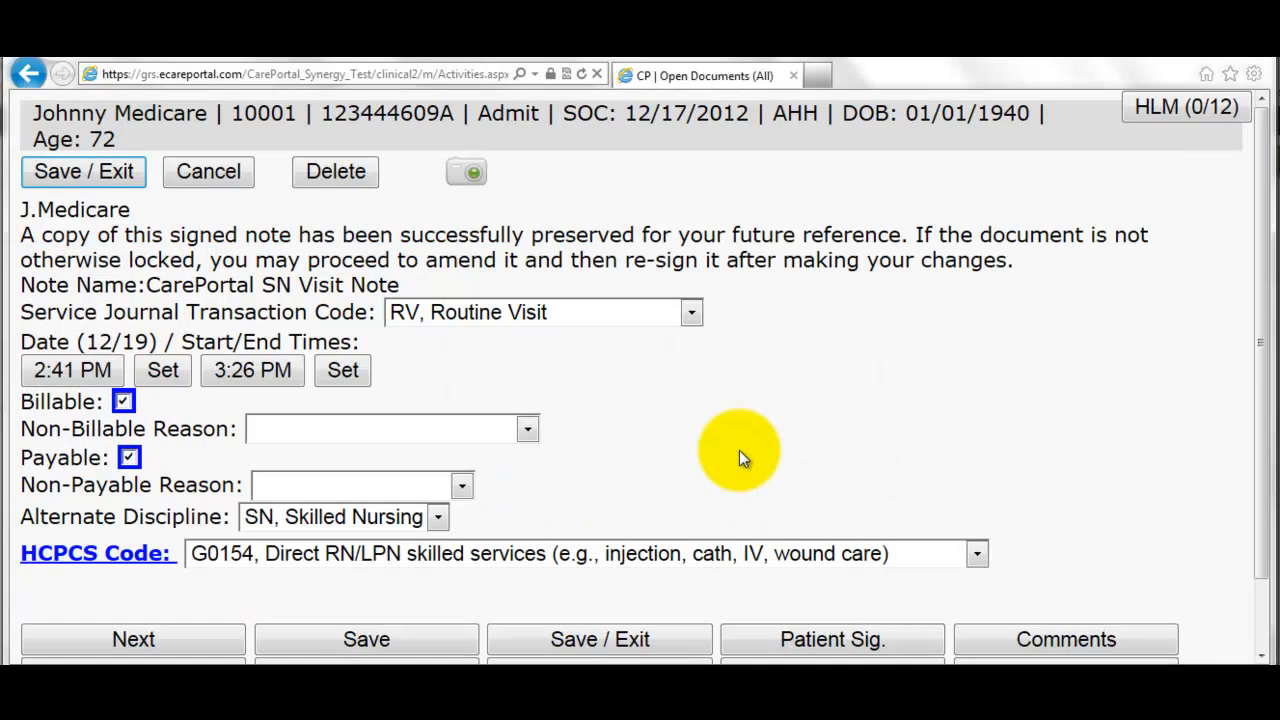
scroll(700, 420, "down", 1)
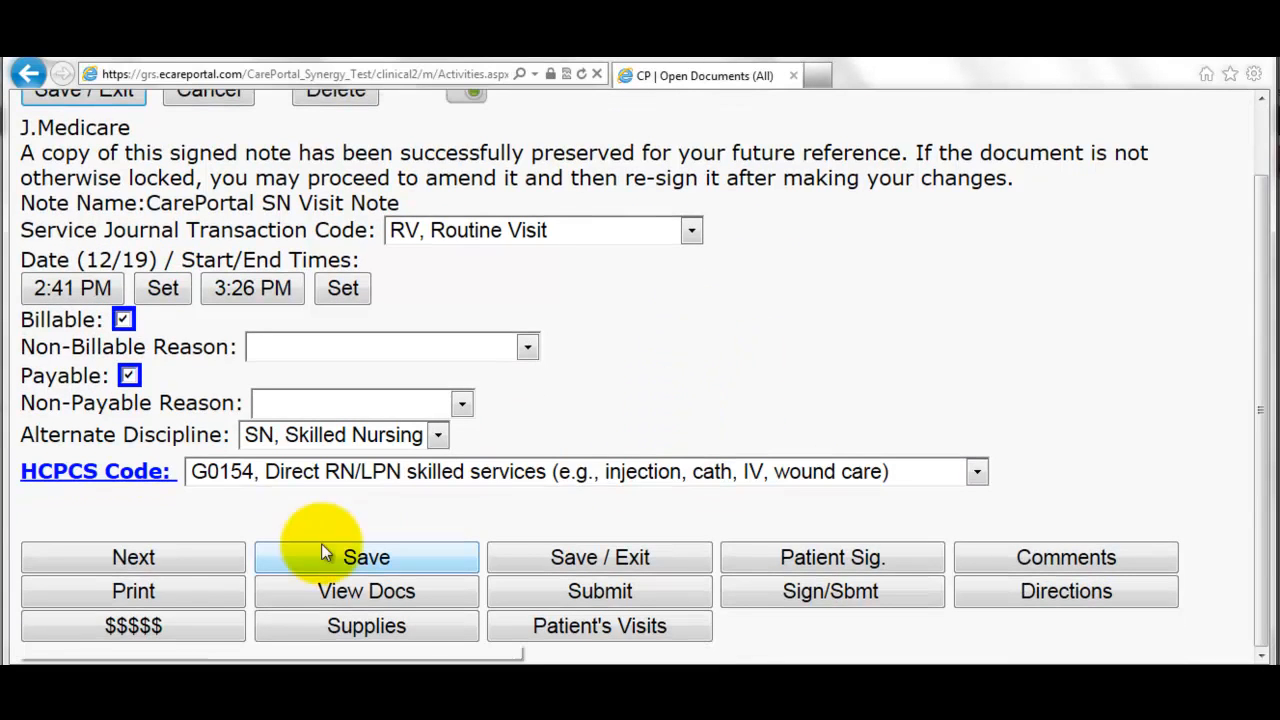
left_click(195, 560)
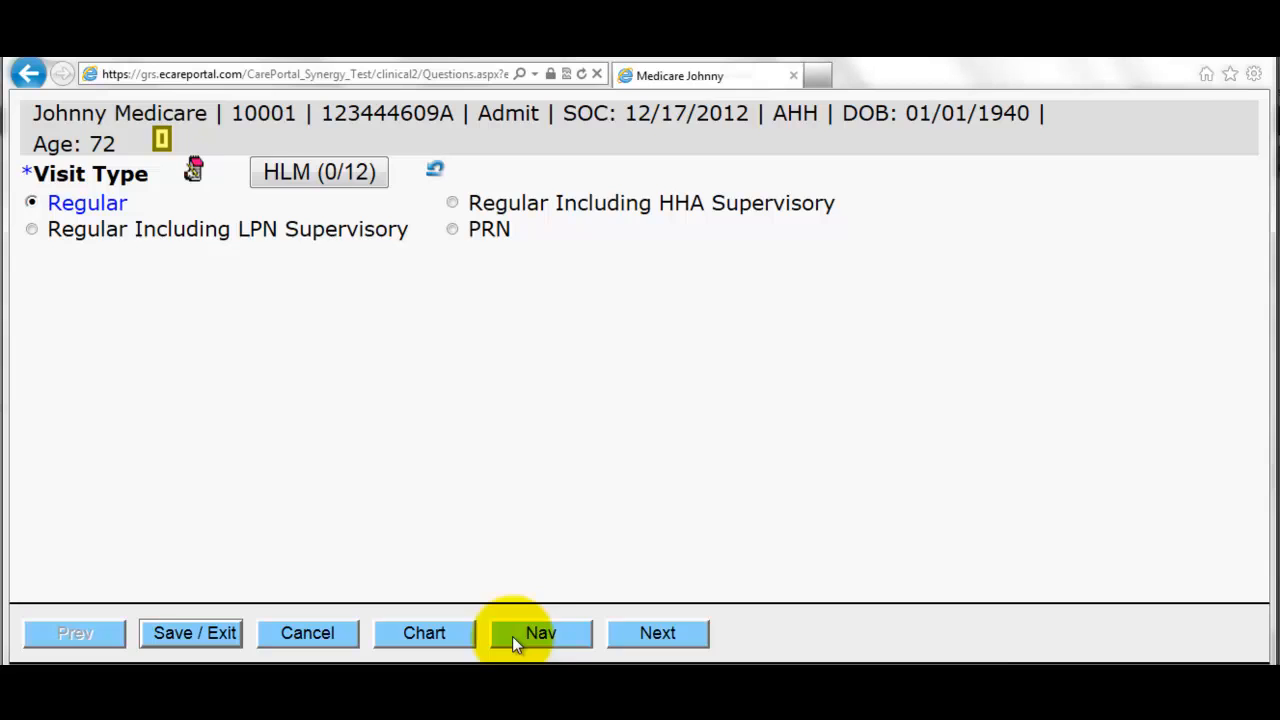
- In the SENSORY - VISION section, replace 'Uses glasses' with 'Normal' and save the amended note
left_click(547, 630)
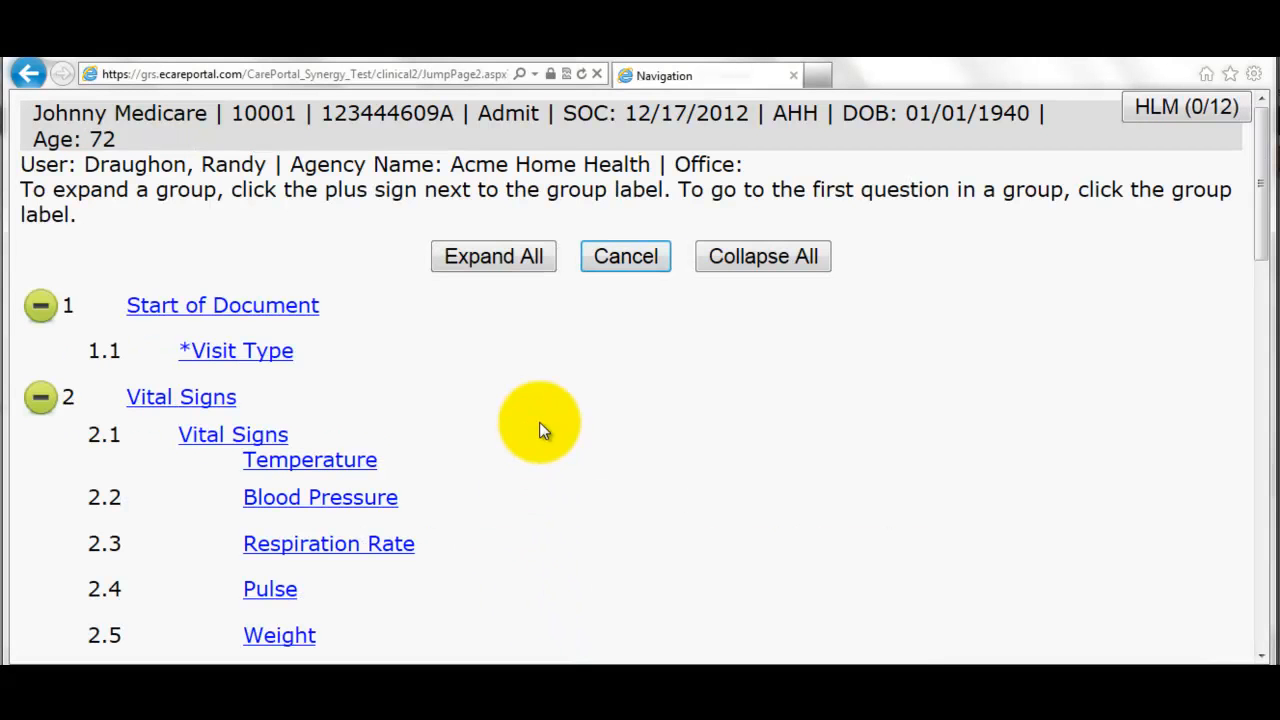
scroll(402, 388, "down", 3)
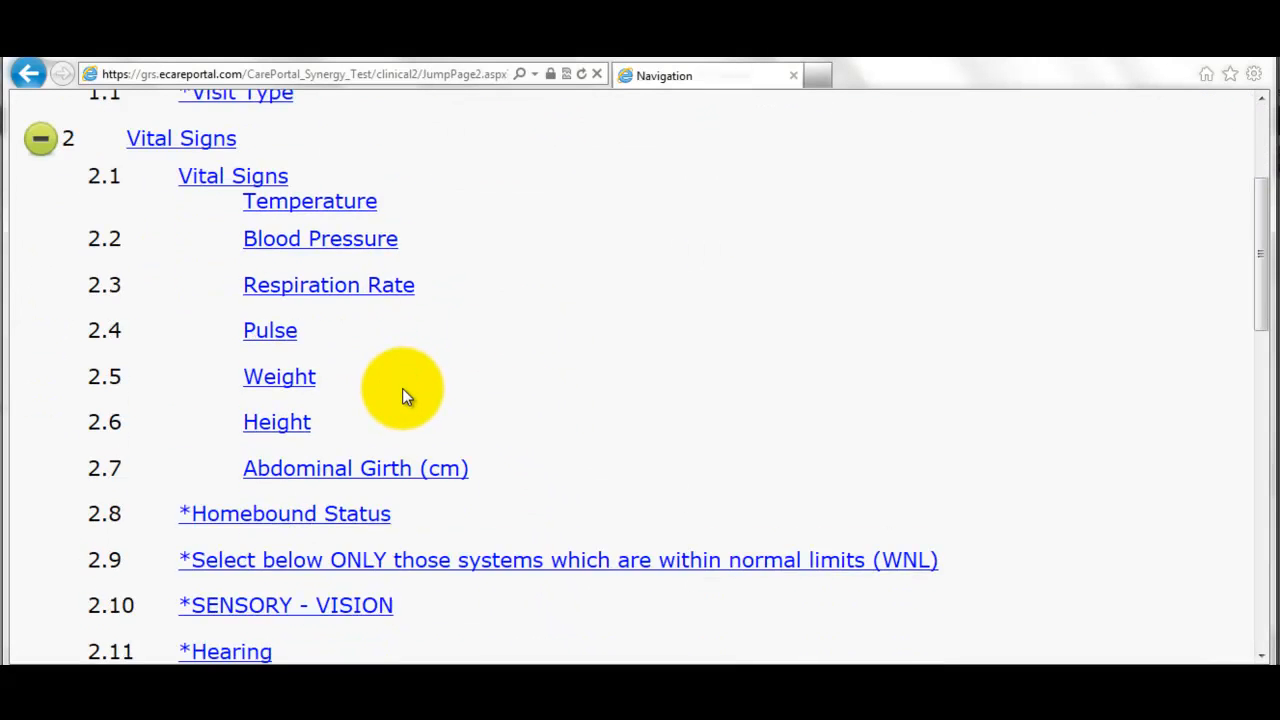
left_click(300, 520)
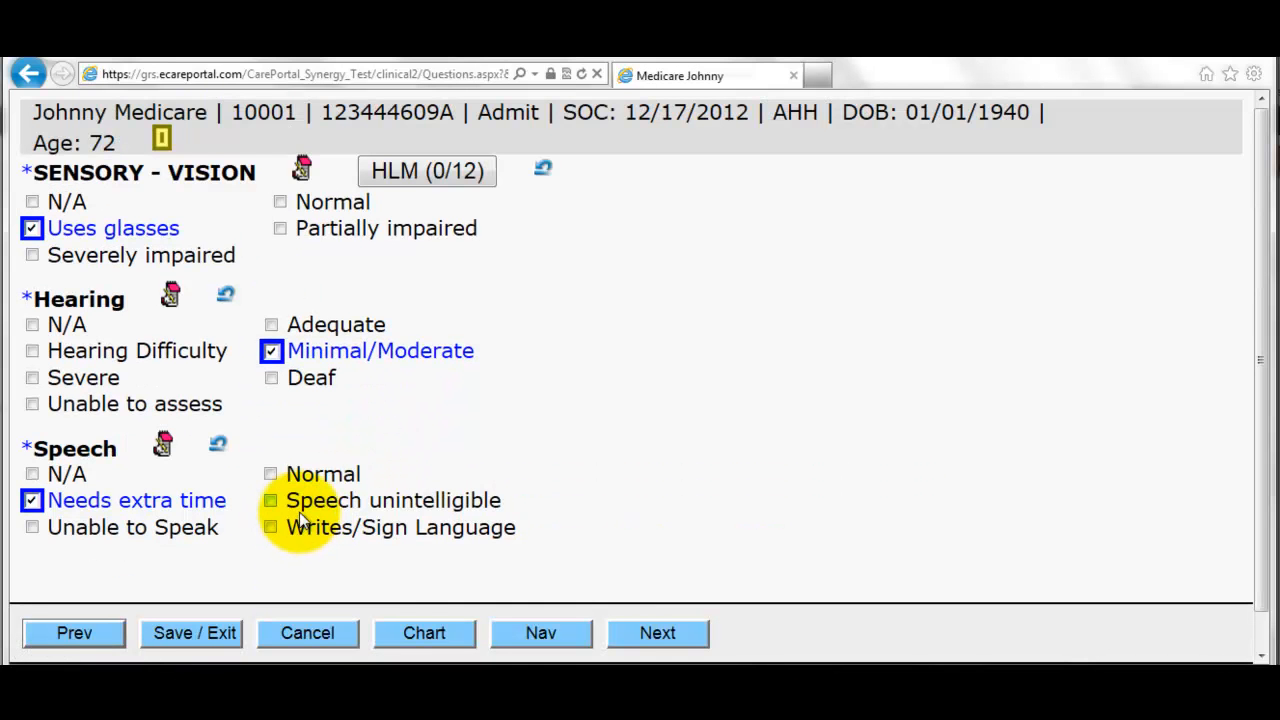
left_click(32, 229)
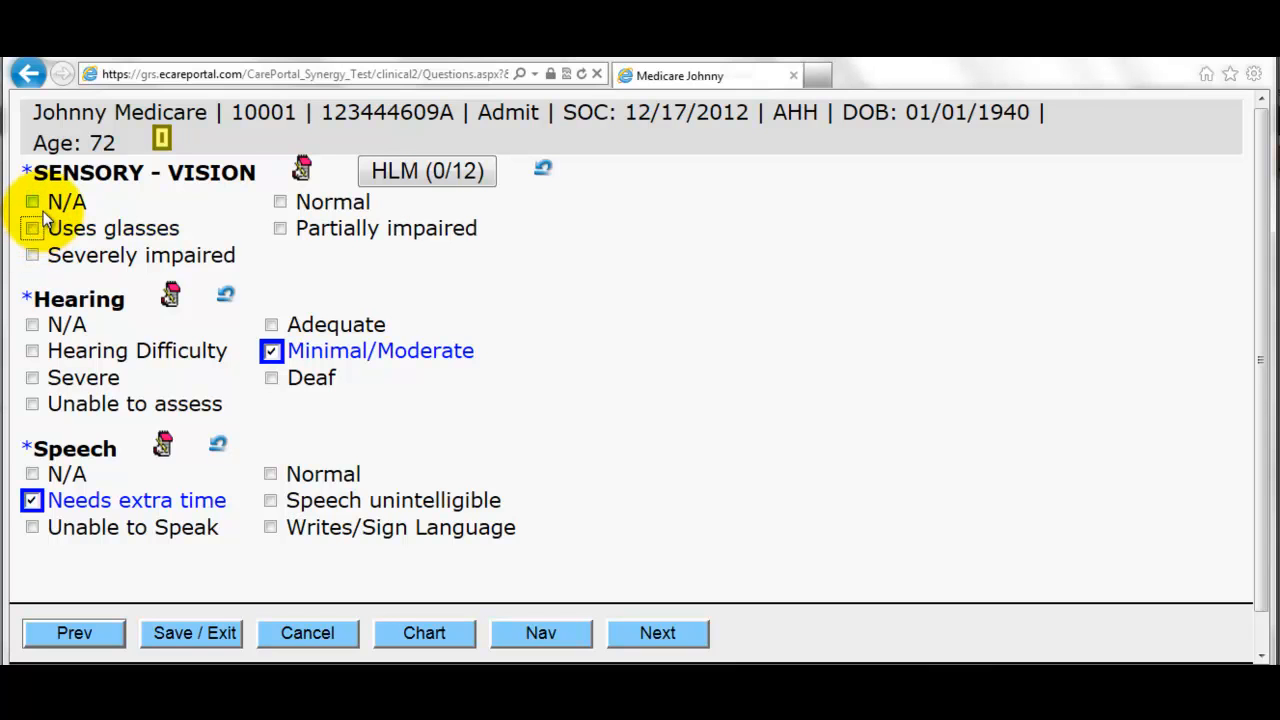
left_click(280, 202)
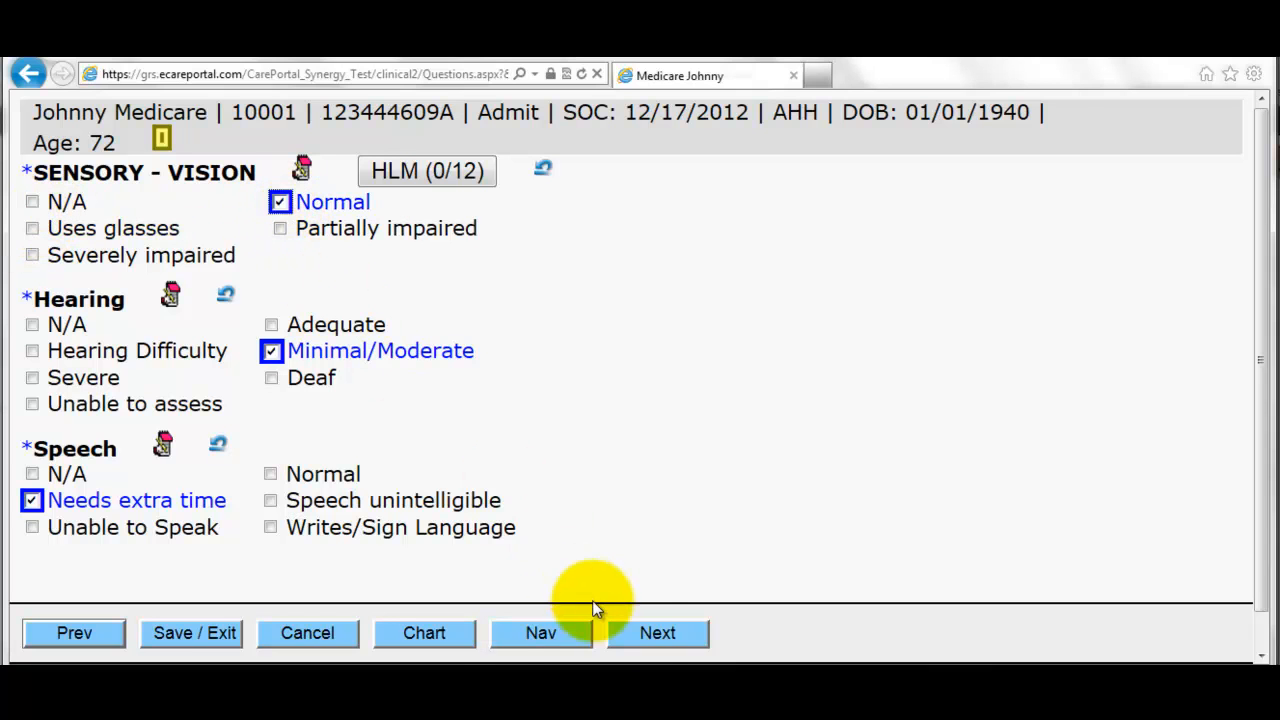
left_click(213, 636)
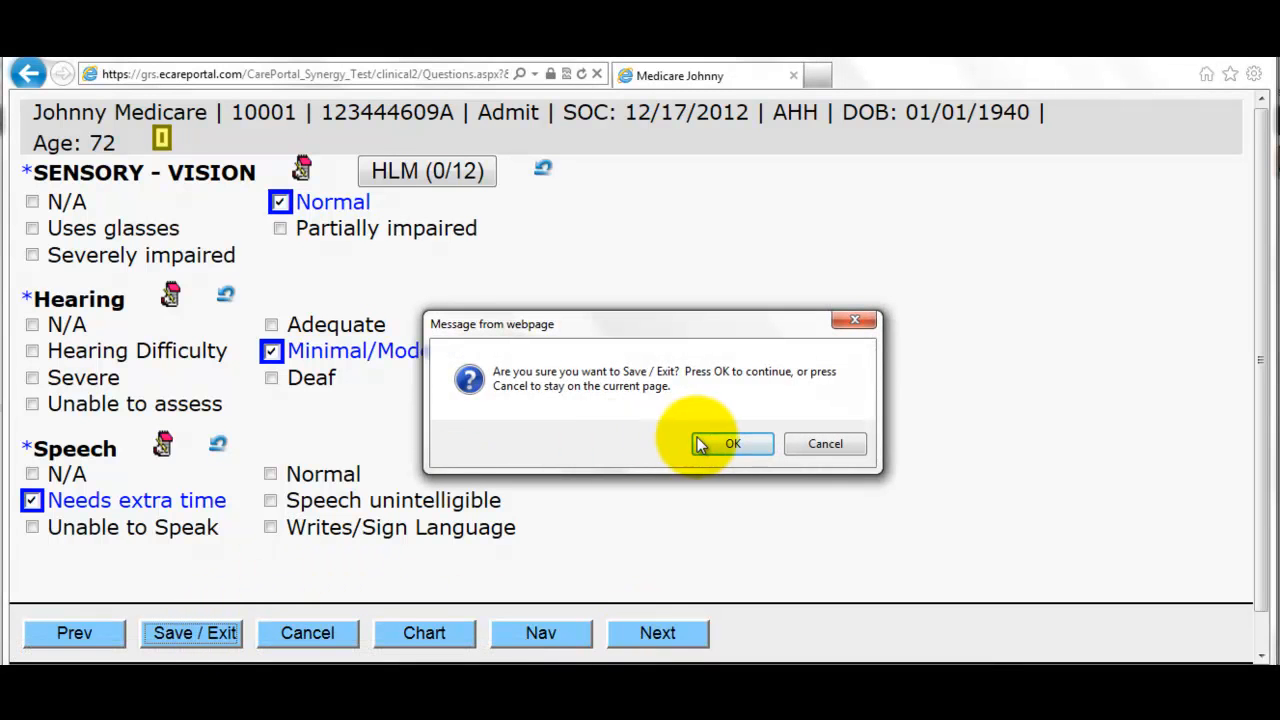
left_click(728, 440)
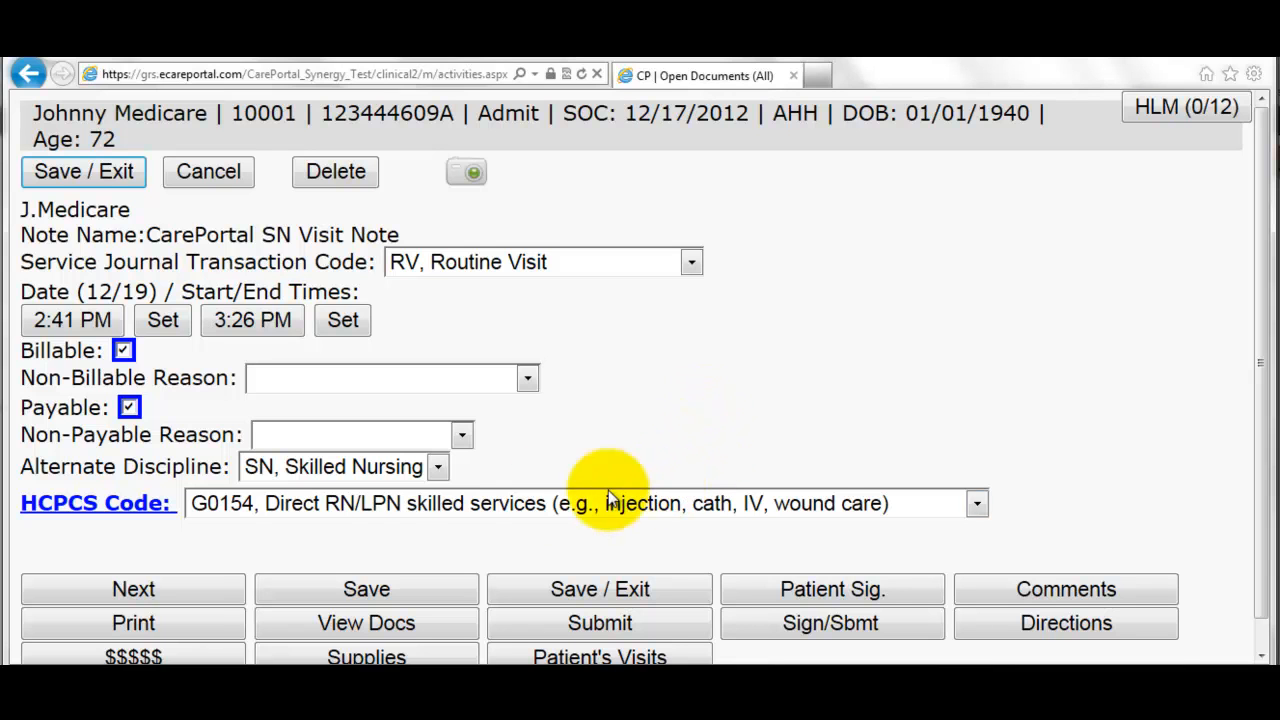
scroll(160, 626, "down", 2)
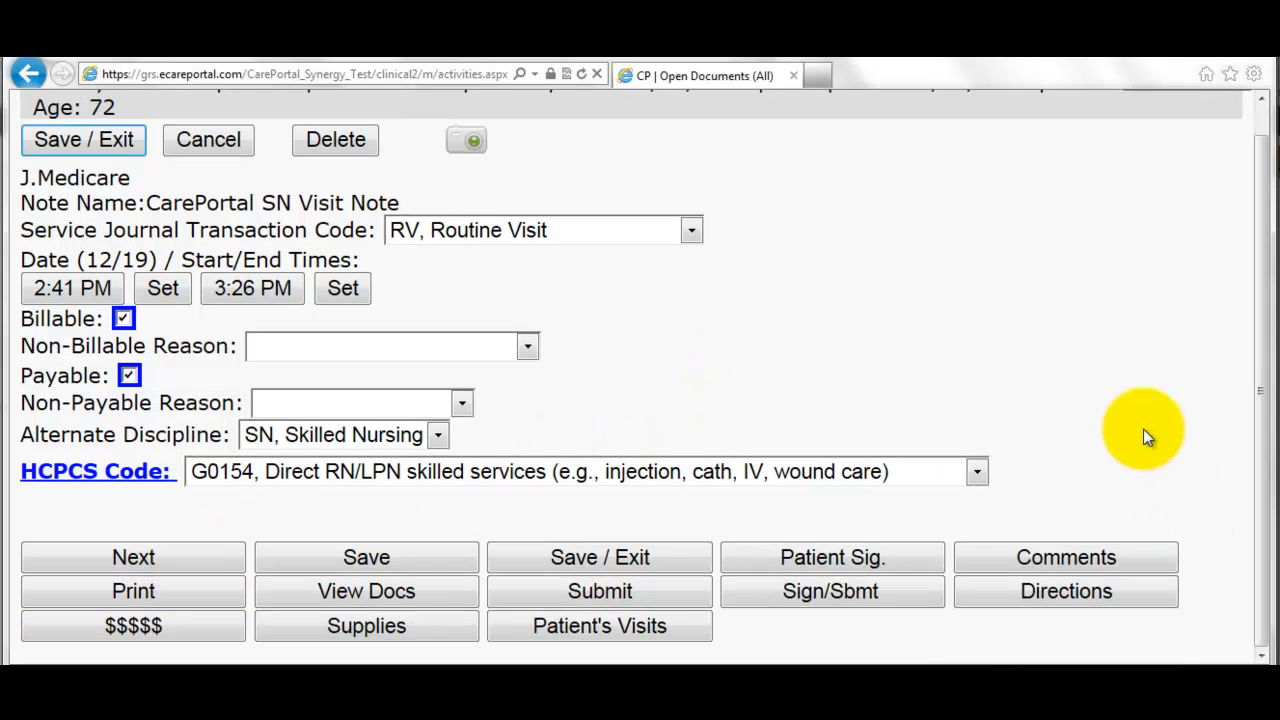
- Confirm the visit details, sign the amended SN visit note as the assessing nurse, and submit it
left_click(794, 599)
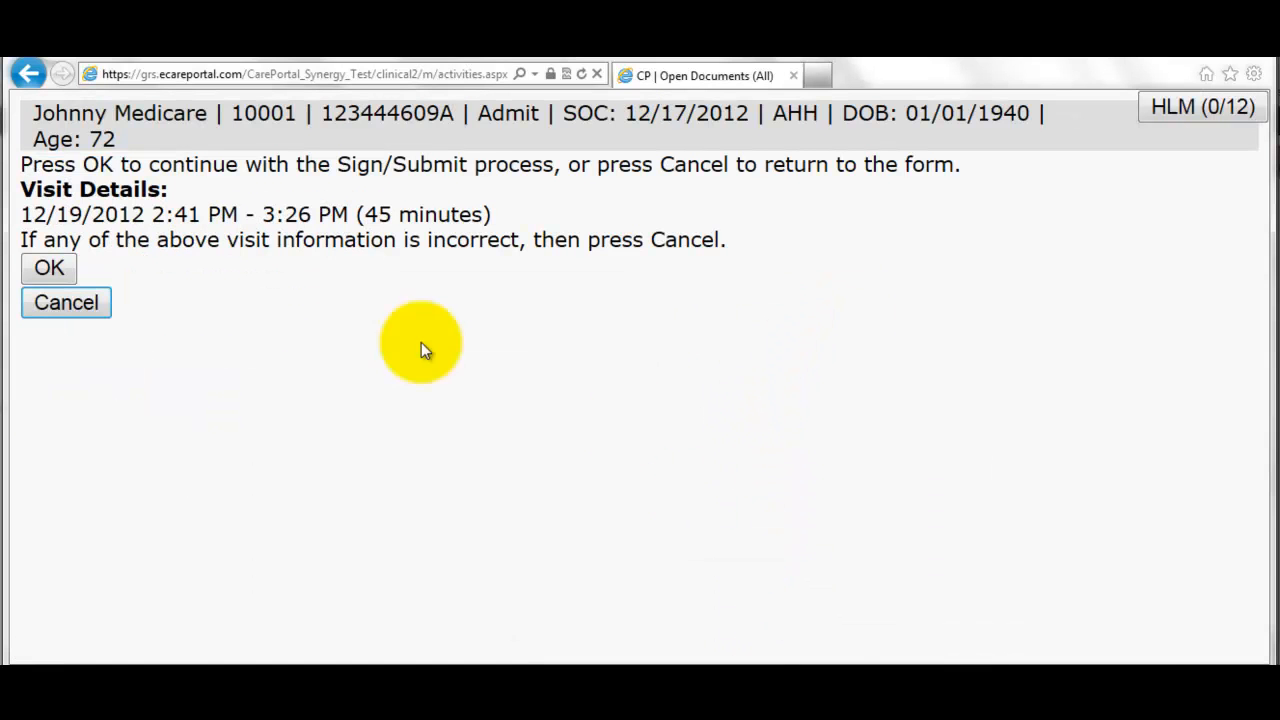
left_click(48, 267)
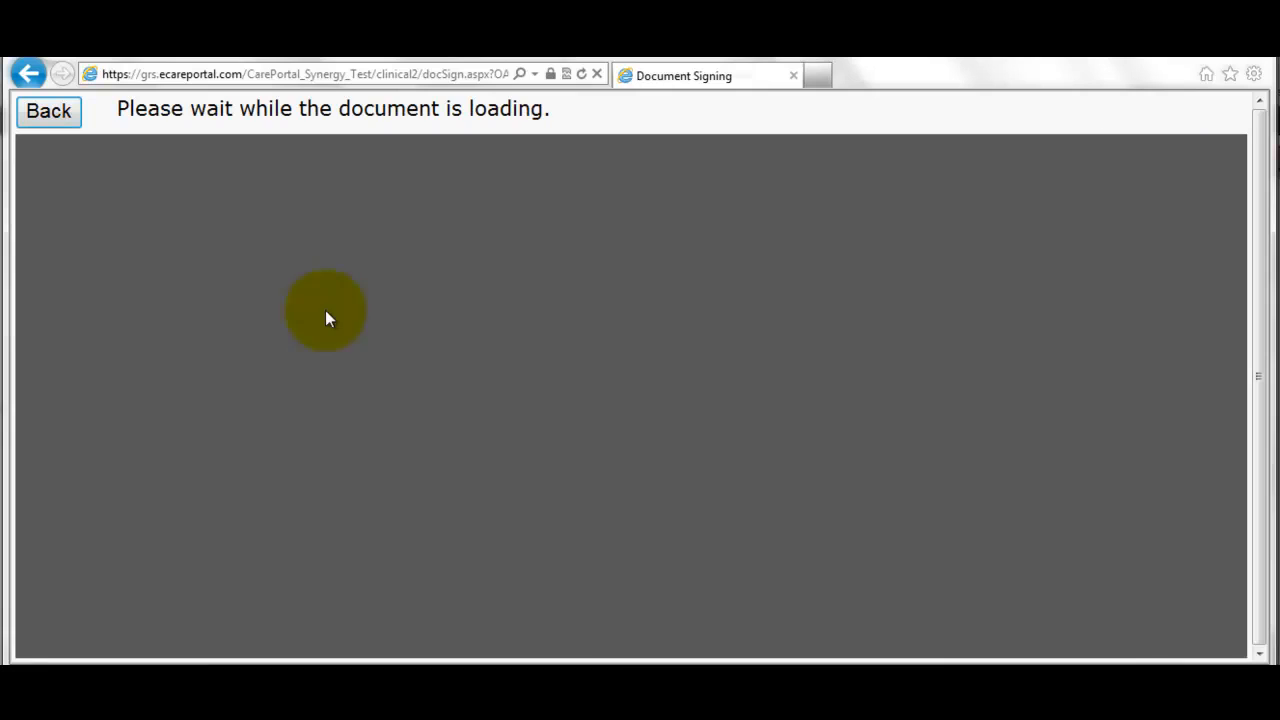
scroll(338, 310, "down", 10)
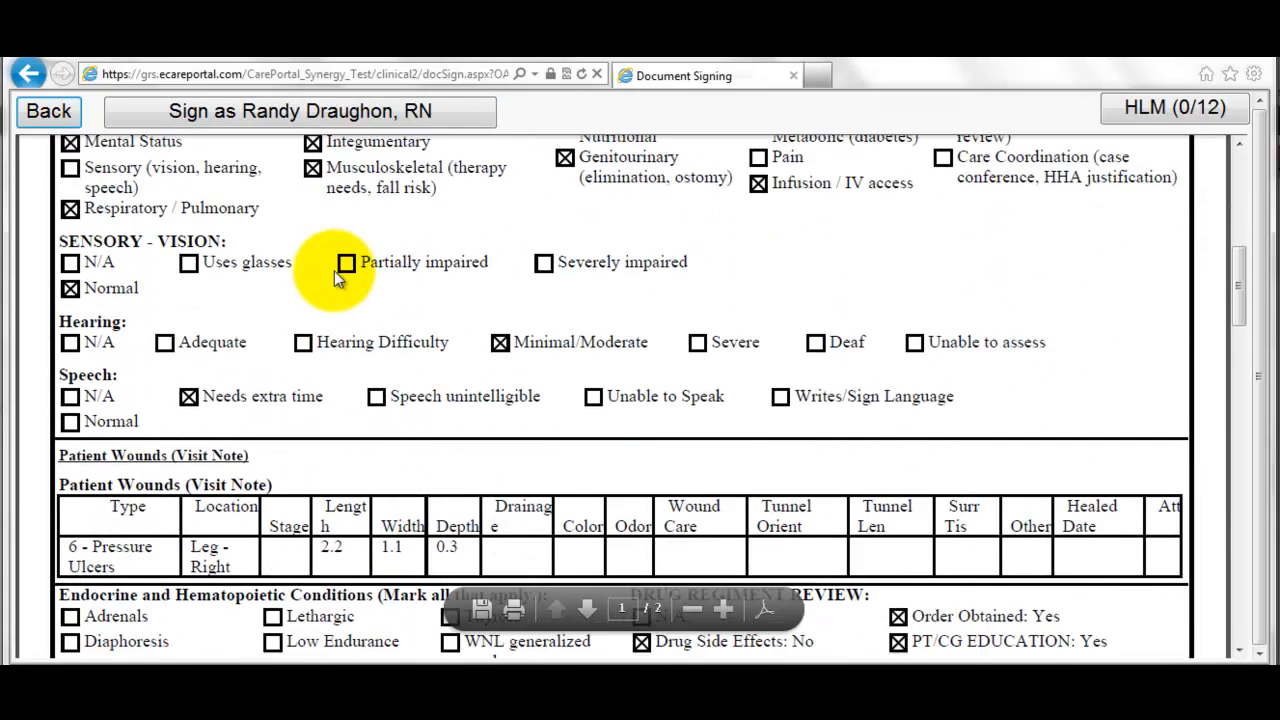
left_click(245, 117)
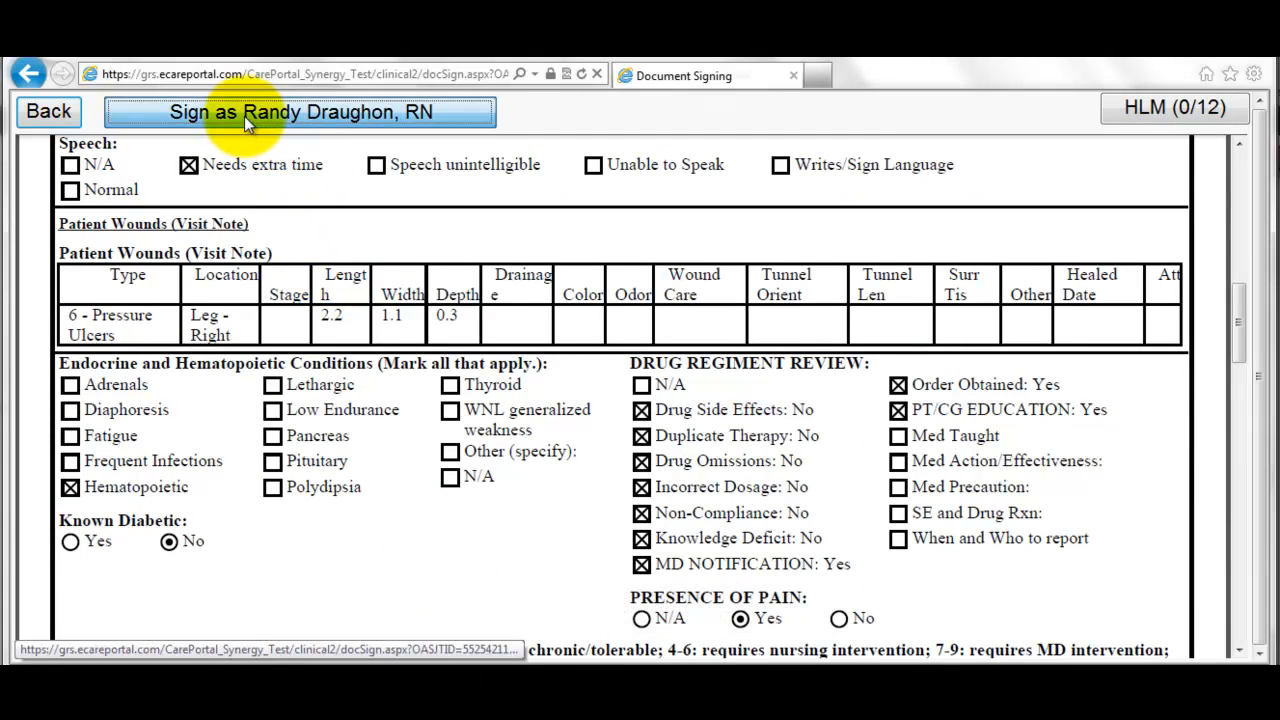
left_click(625, 441)
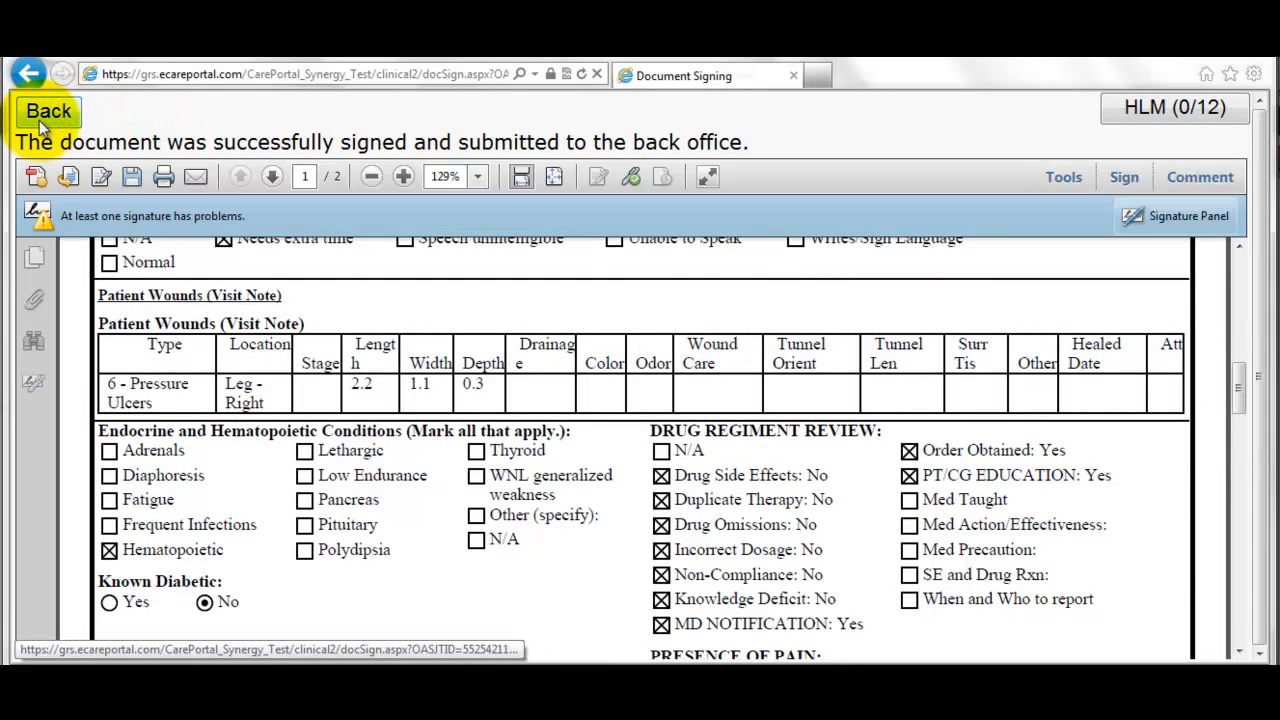
left_click(42, 118)
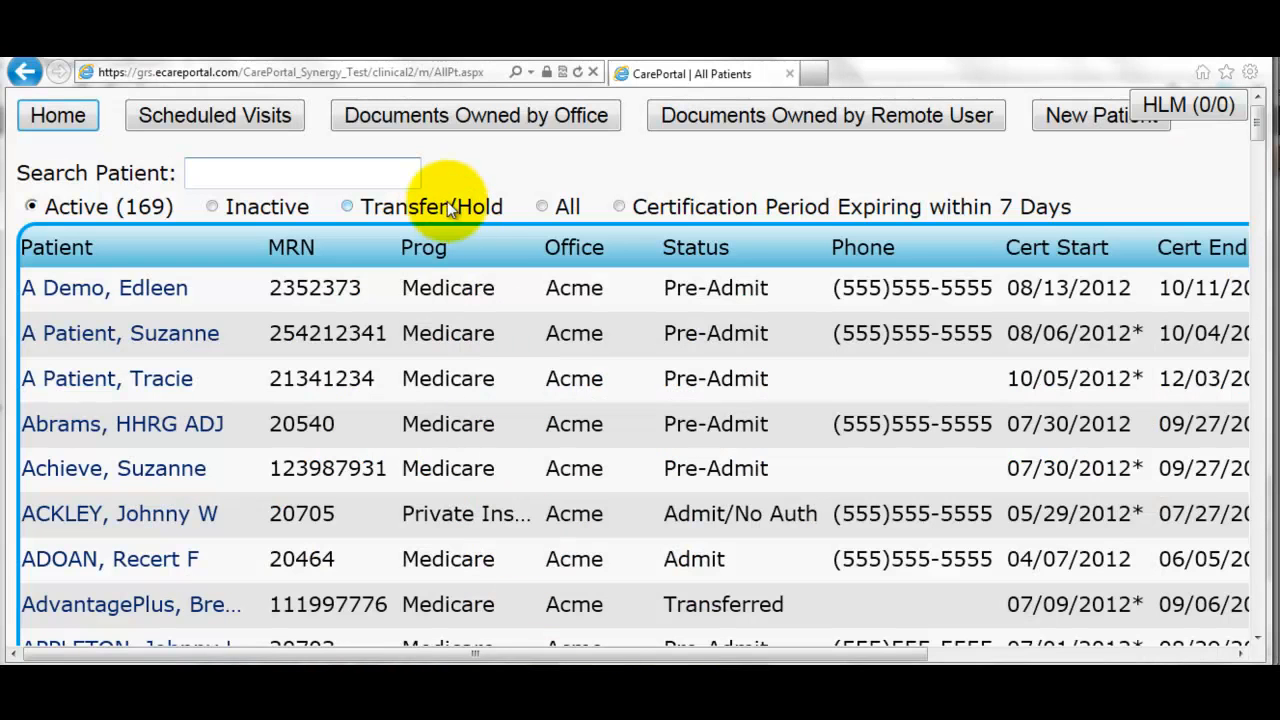
- Review the 12/19 SN visit note under Documents Owned by Office, showing Complete, Not Billed
left_click(452, 124)
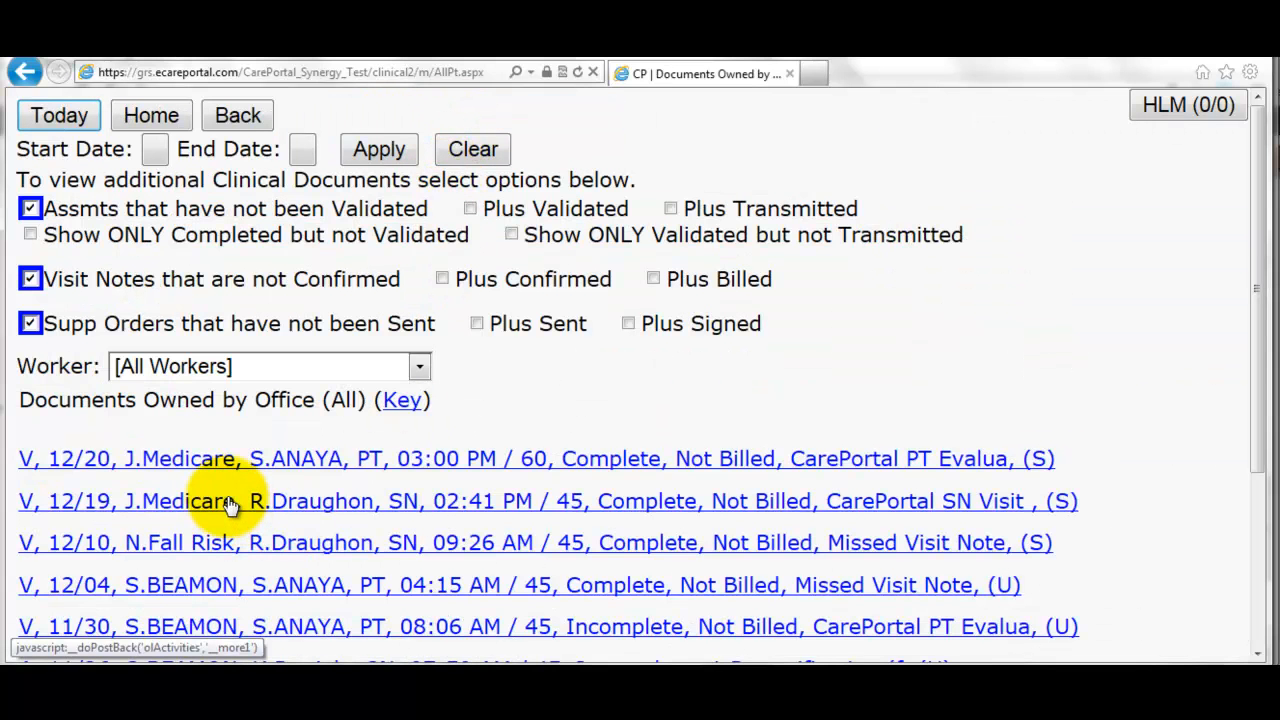
left_click(197, 505)
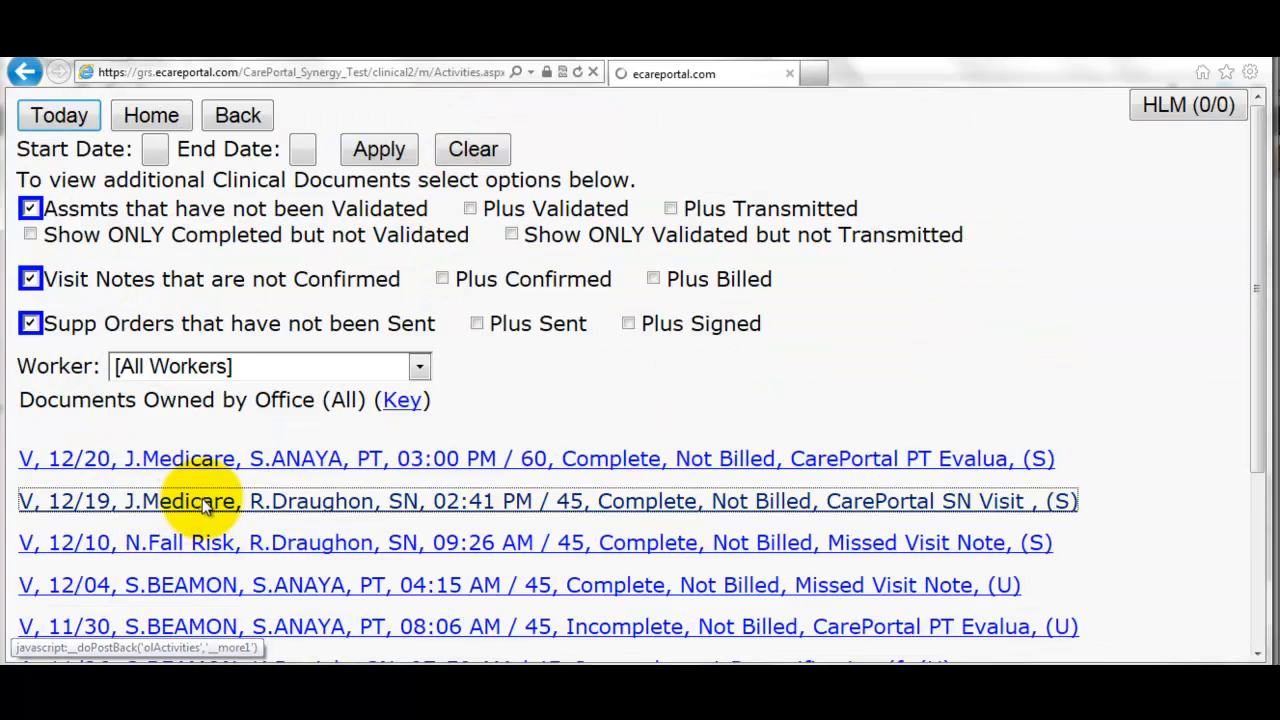
scroll(166, 543, "down", 2)
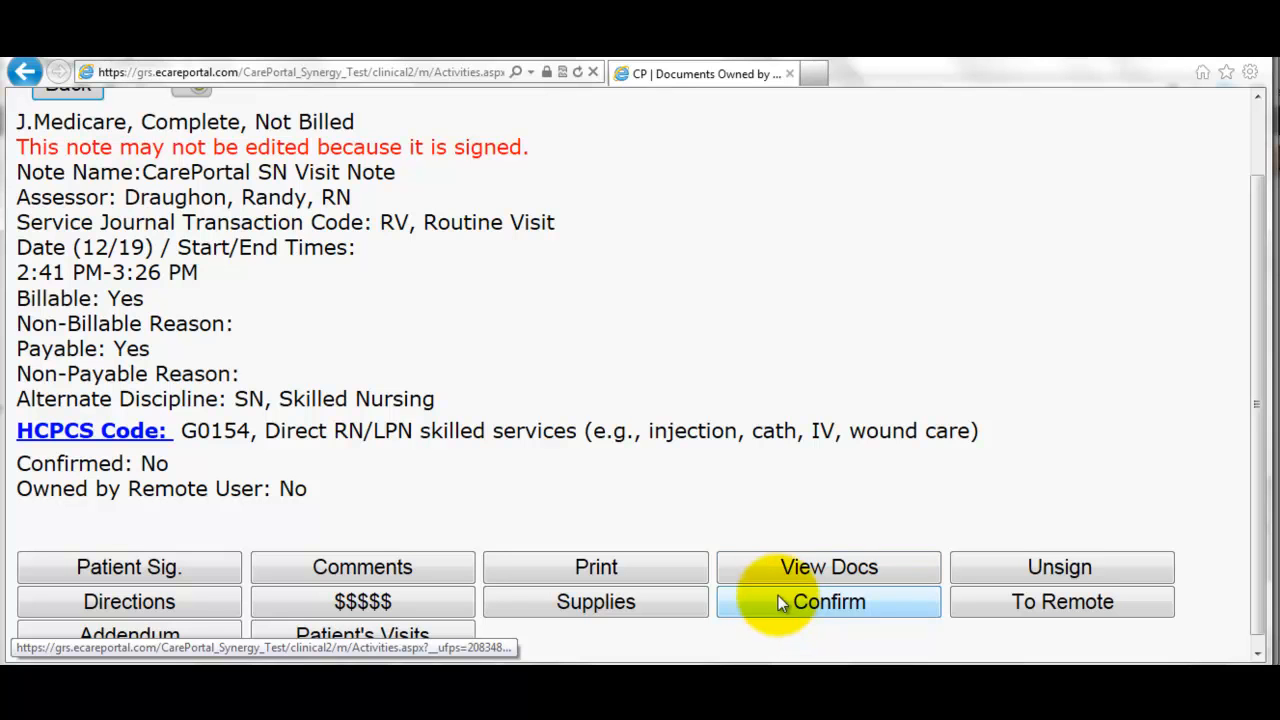
scroll(739, 503, "down", 1)
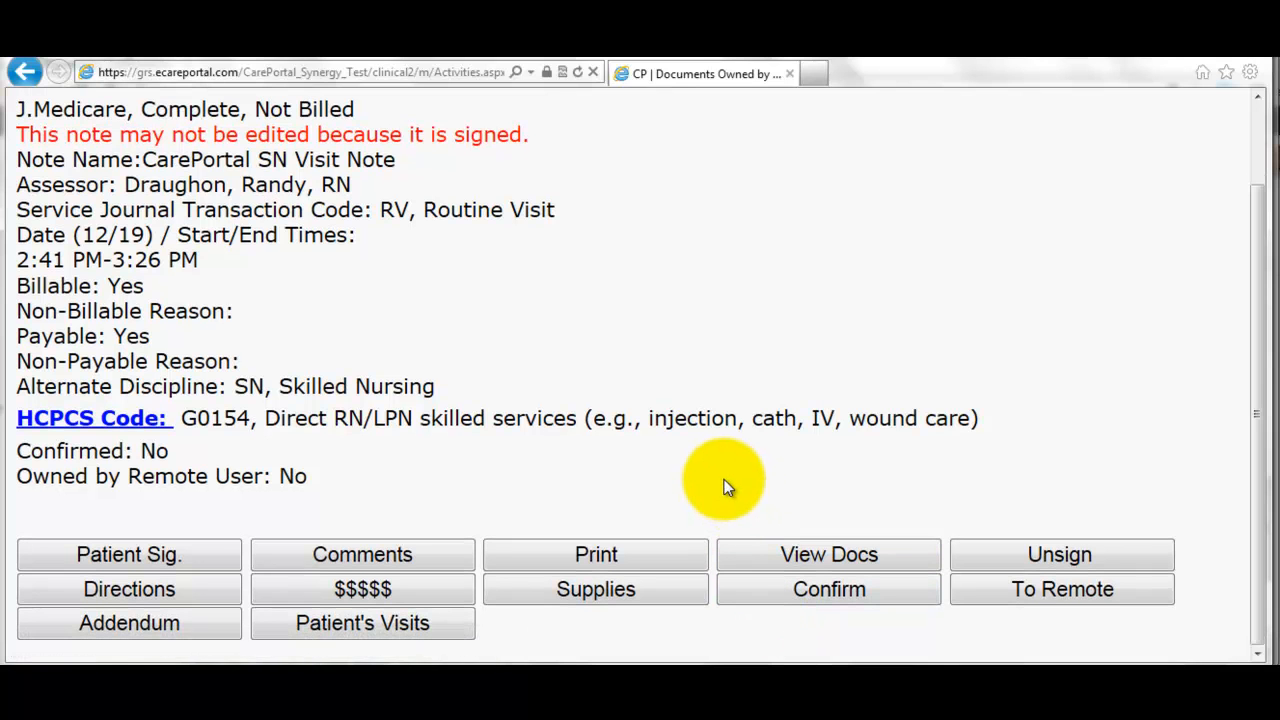
scroll(722, 476, "up", 2)
left_click(80, 172)
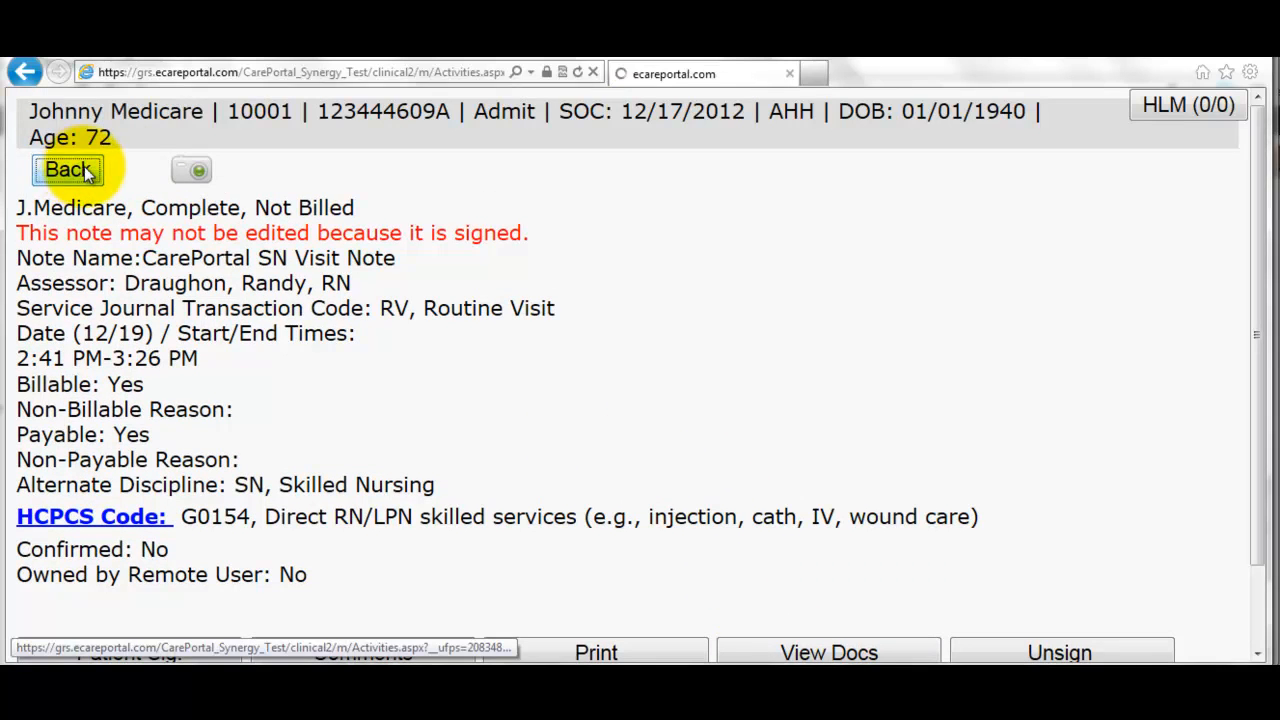
- Confirm the 12/20 PT and 12/19 SN visits in Workflow's Unconfirmed Visits and save
left_click(35, 120)
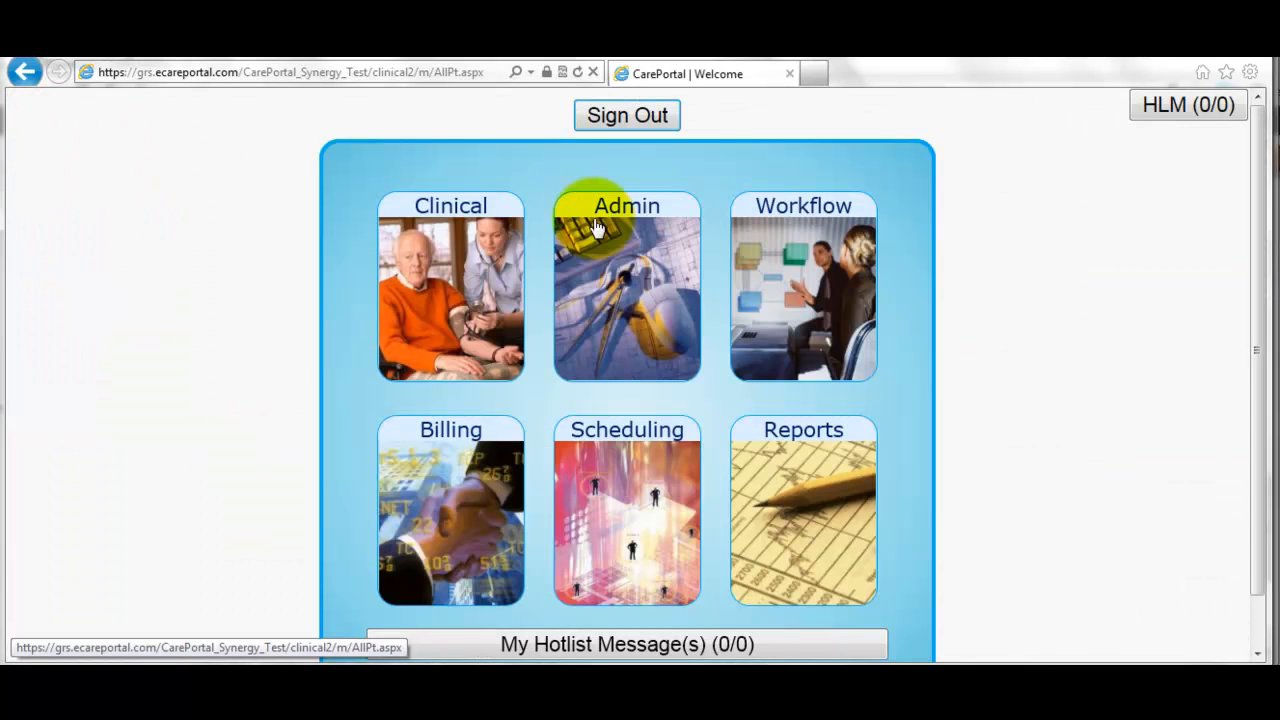
left_click(754, 276)
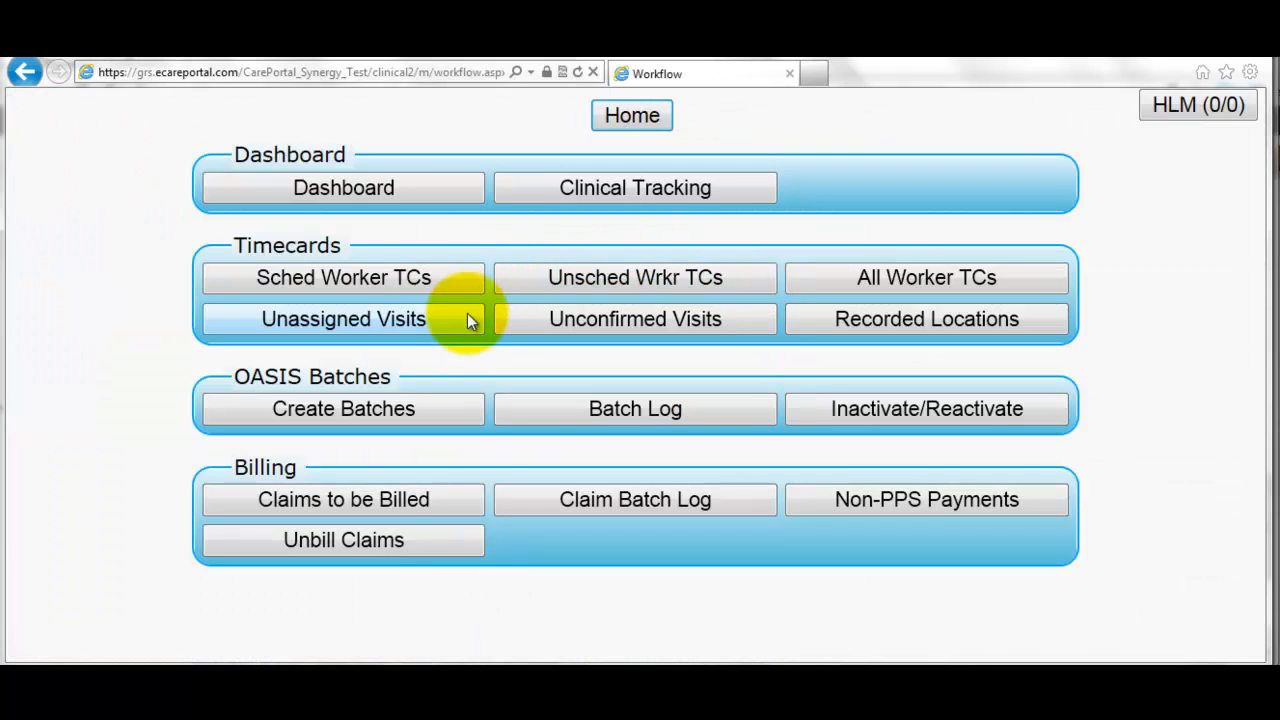
left_click(641, 325)
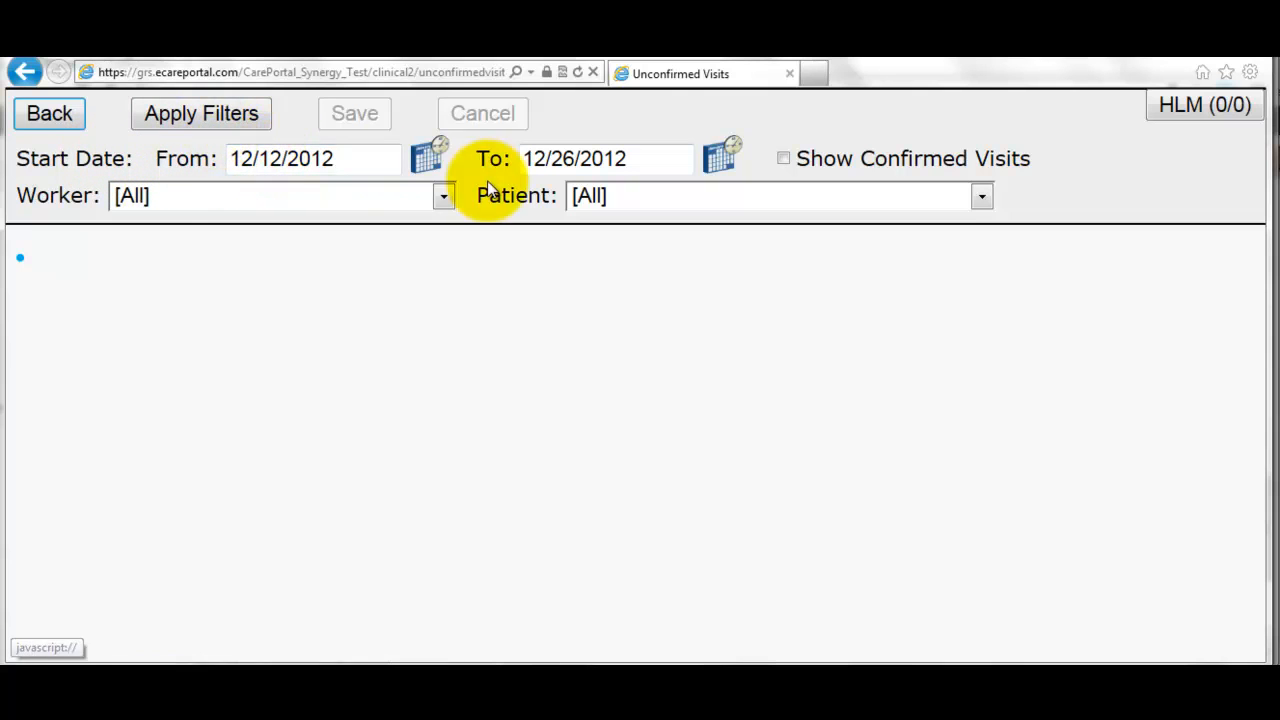
left_click(228, 119)
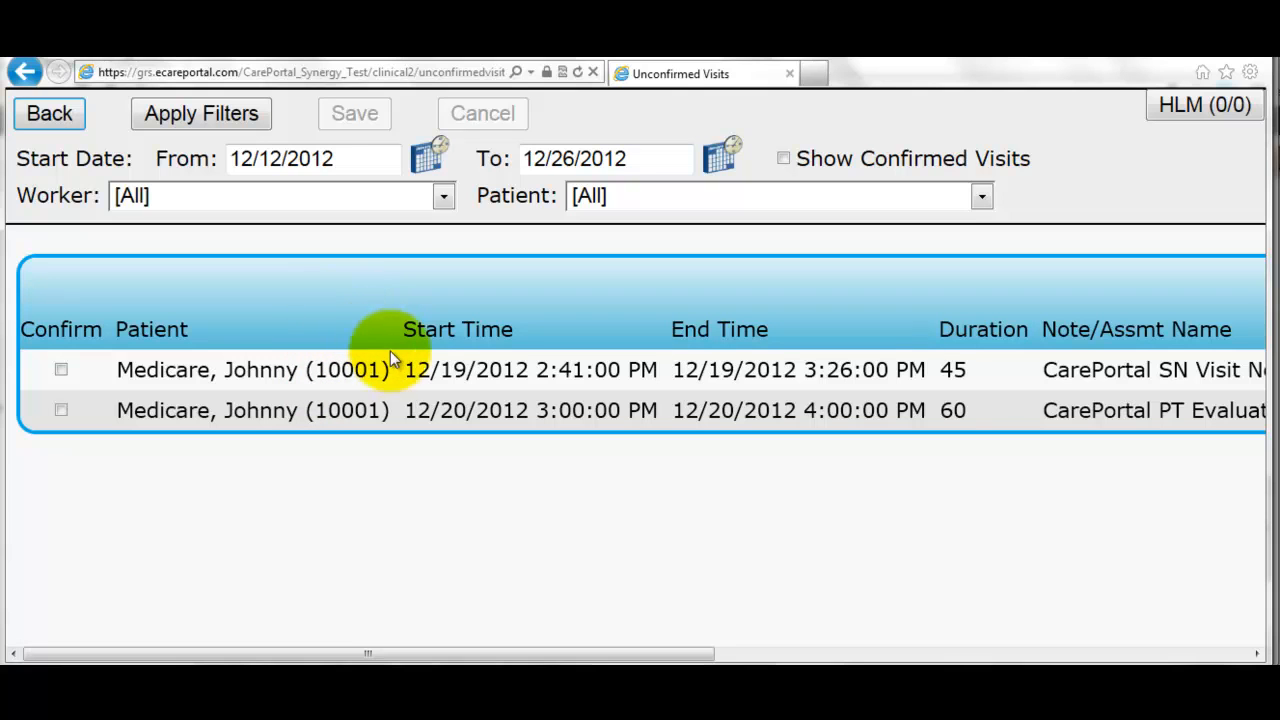
left_click(62, 411)
left_click(62, 368)
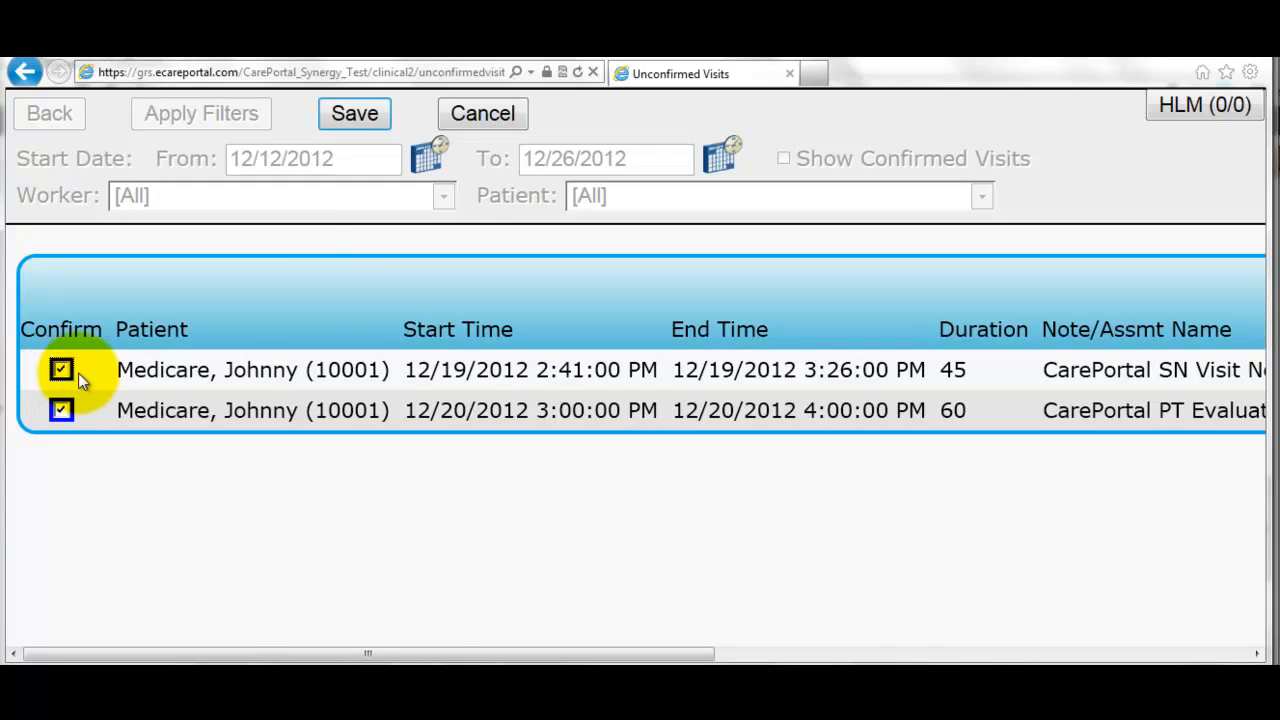
left_click(337, 113)
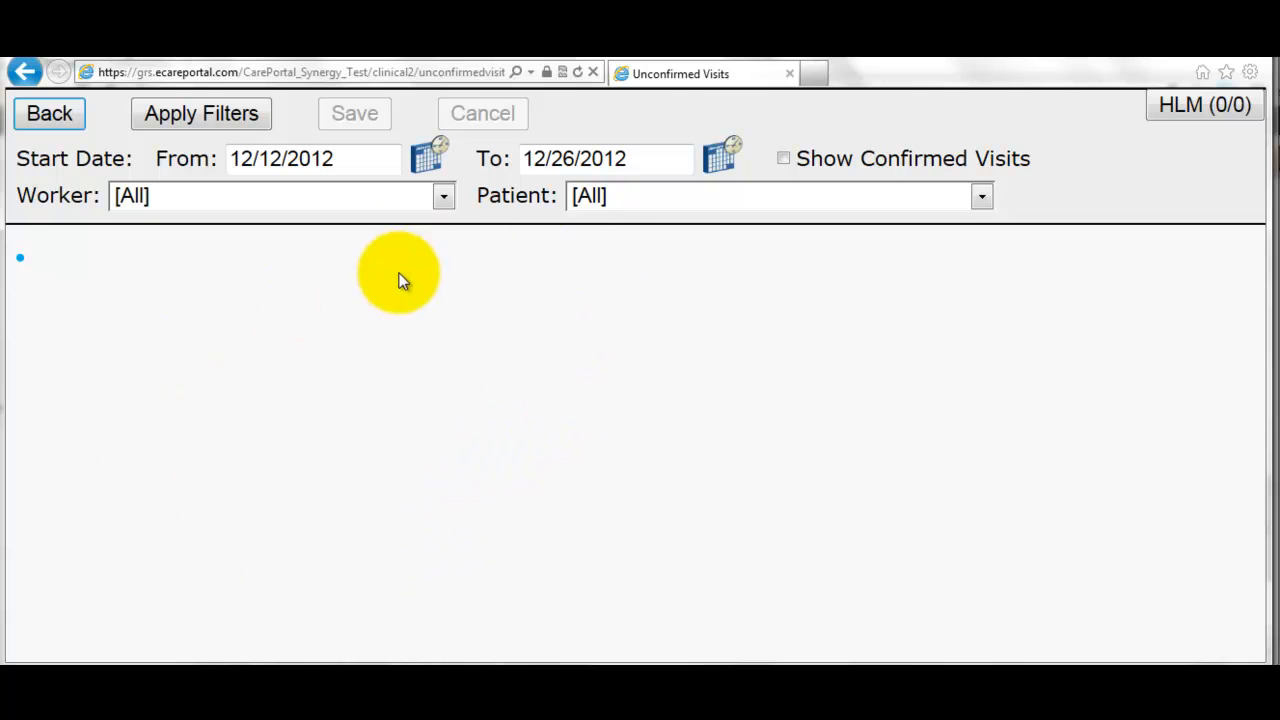
left_click(68, 119)
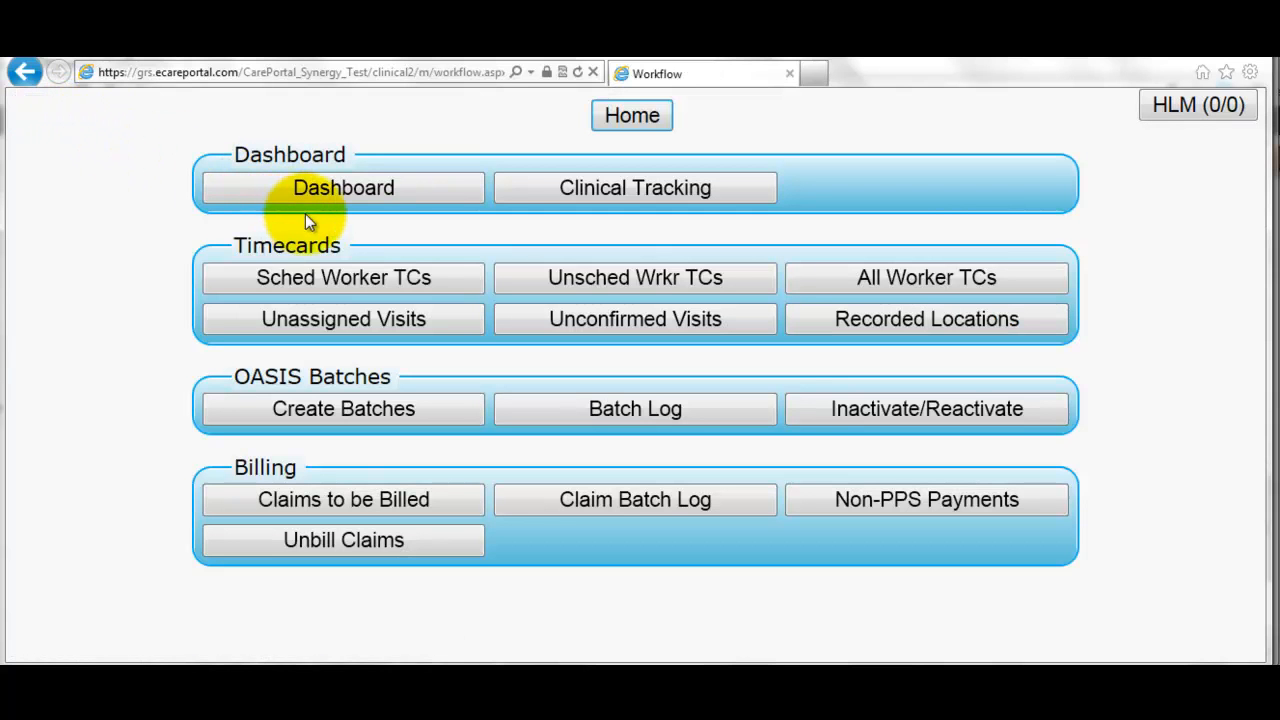
left_click(620, 124)
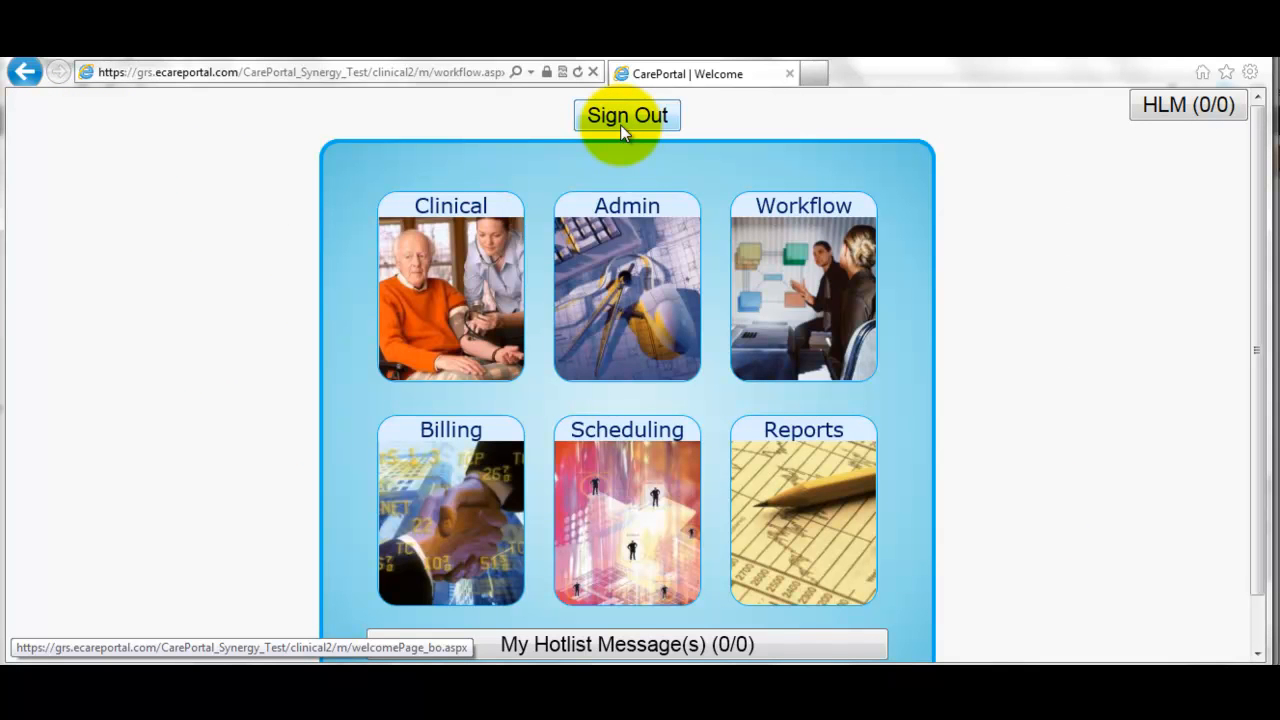
- Check the training agenda's step on reassigning the 12/21 and 12/24 nursing visits to the LVN
key("alt+Tab")
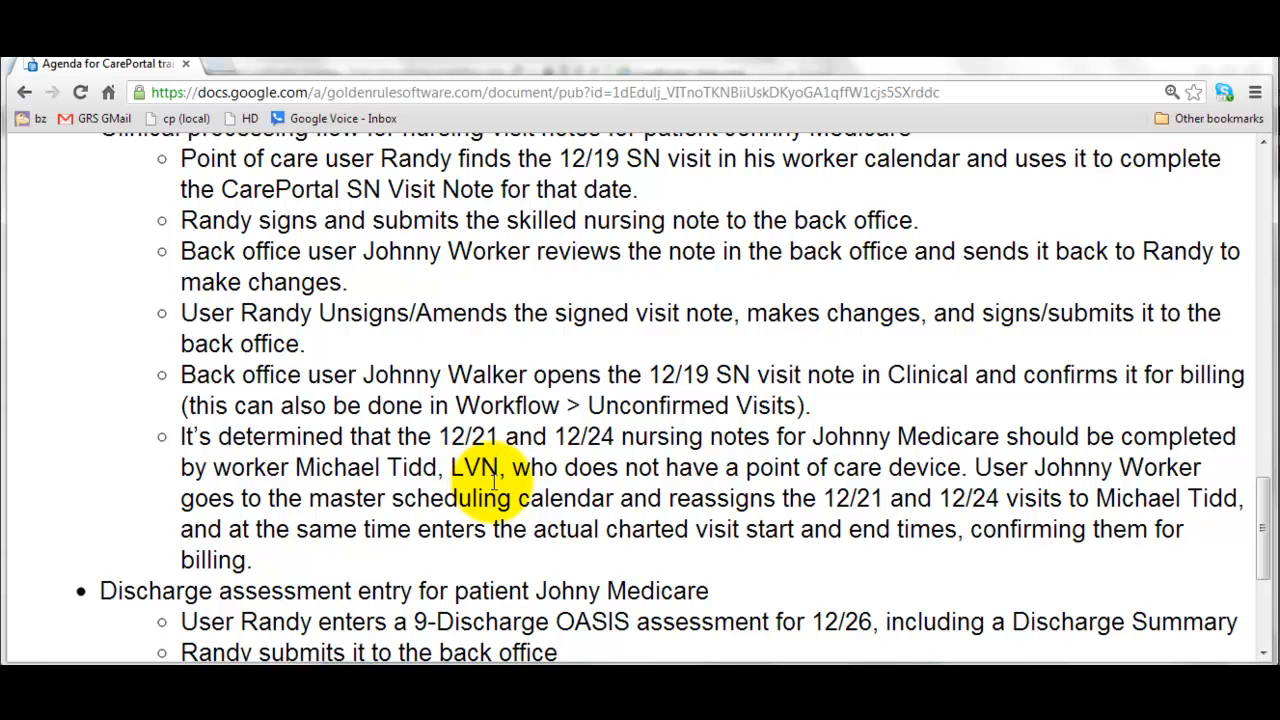
key("alt+Tab")
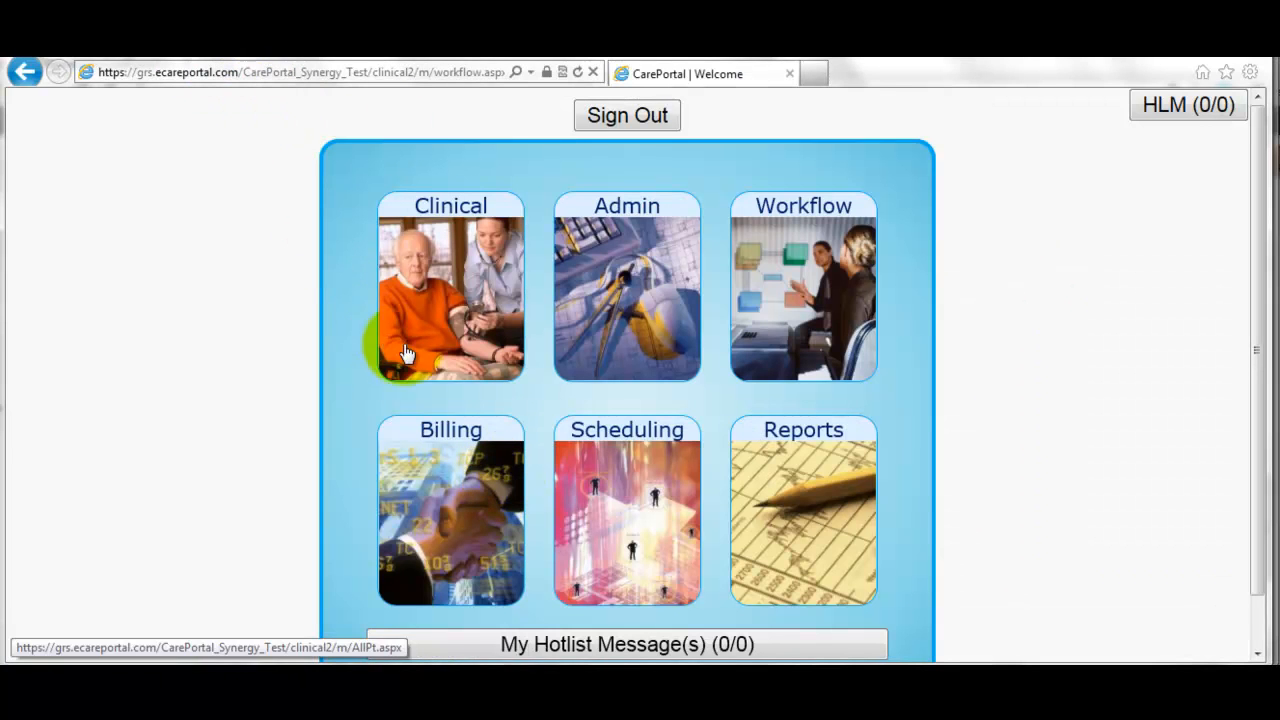
- Filter the December 2012 scheduling calendar to the patient and locate the RN's 12/21 SN visit
left_click(600, 458)
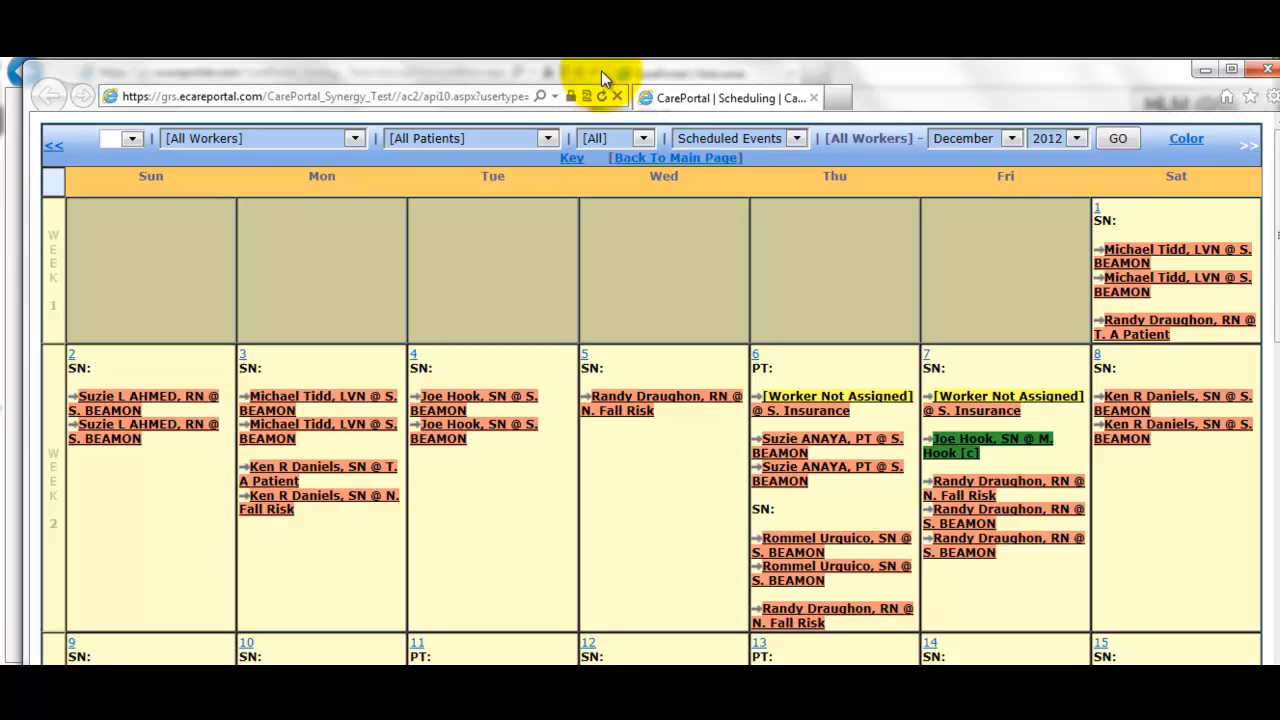
left_click_drag(601, 71, 576, 61)
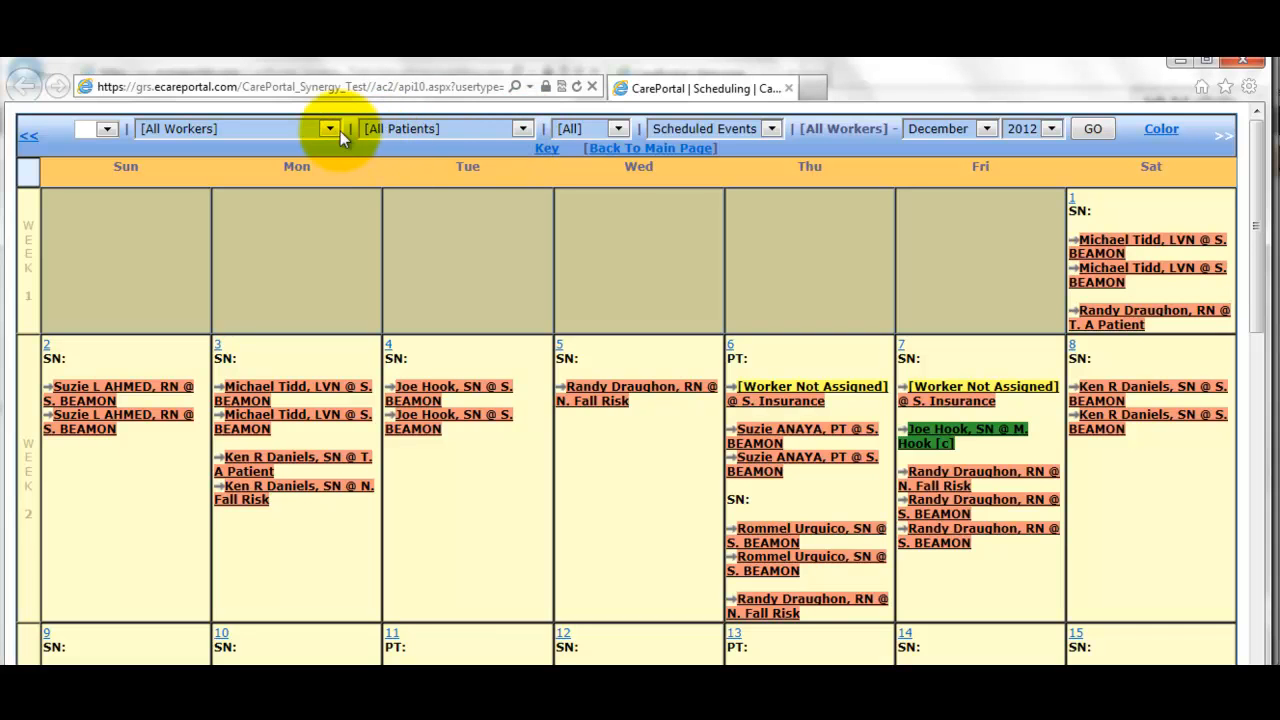
left_click(423, 133)
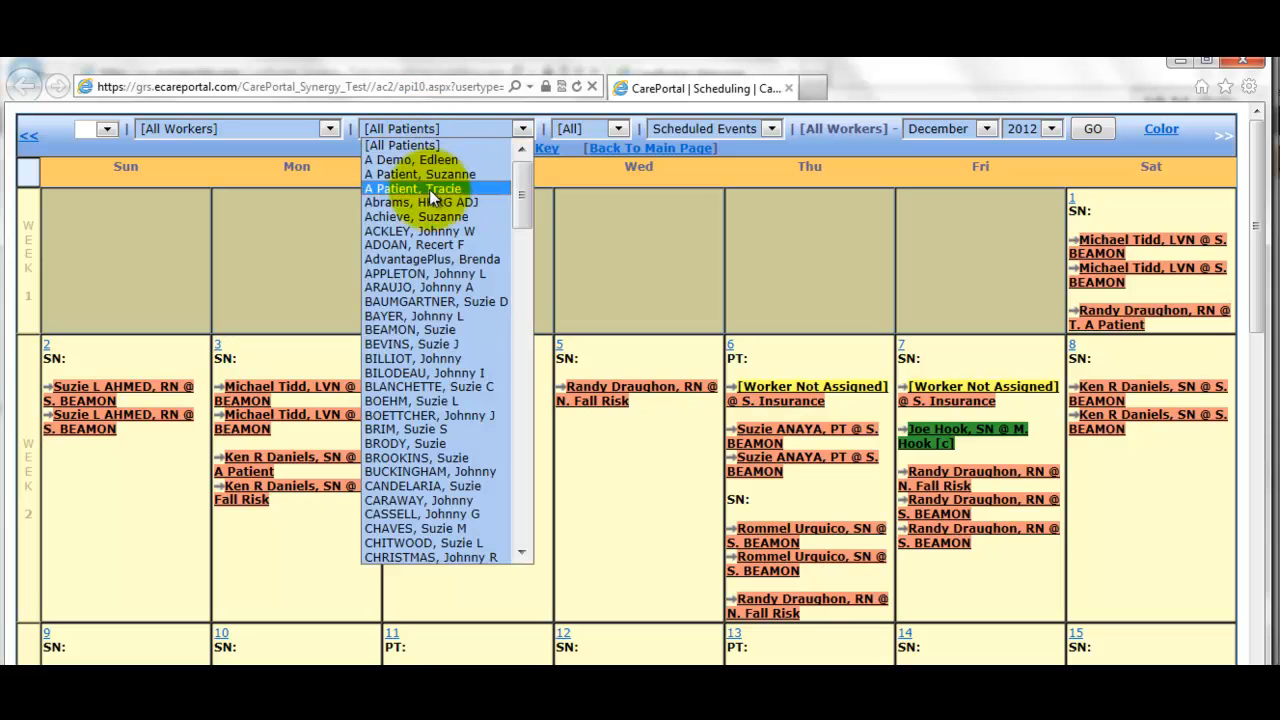
scroll(433, 279, "down", 3)
scroll(433, 279, "down", 18)
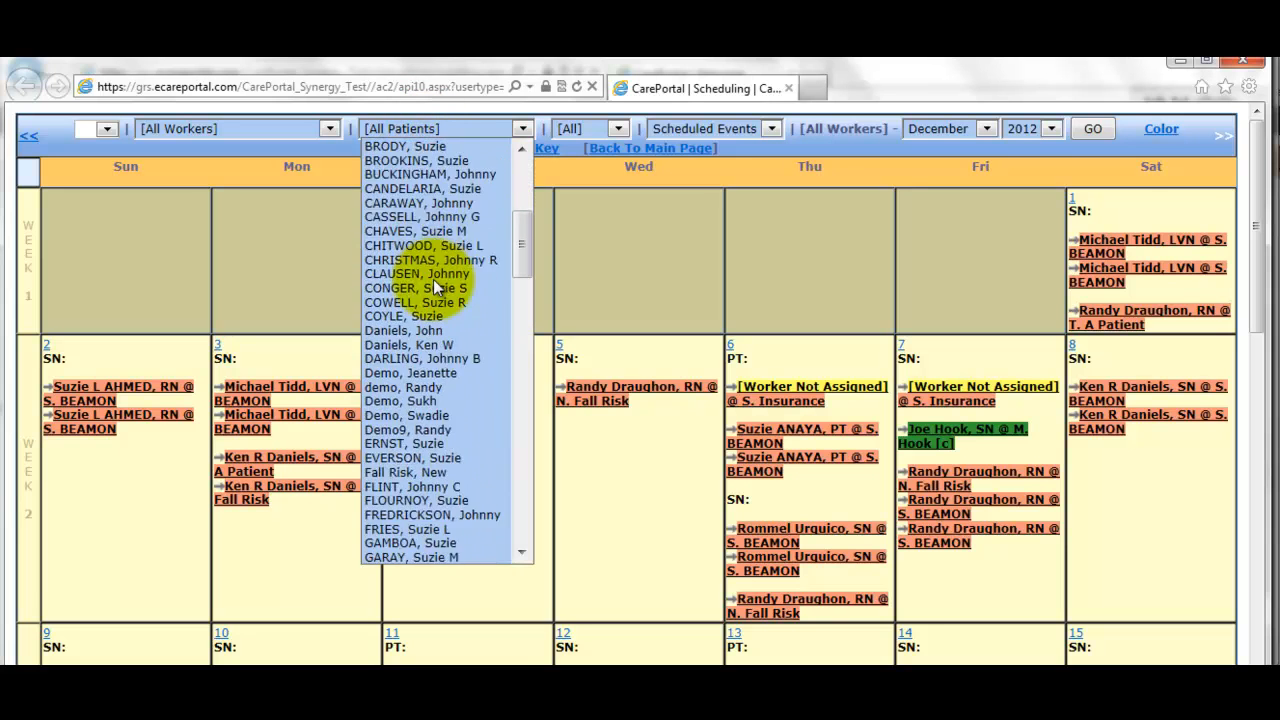
scroll(440, 342, "down", 4)
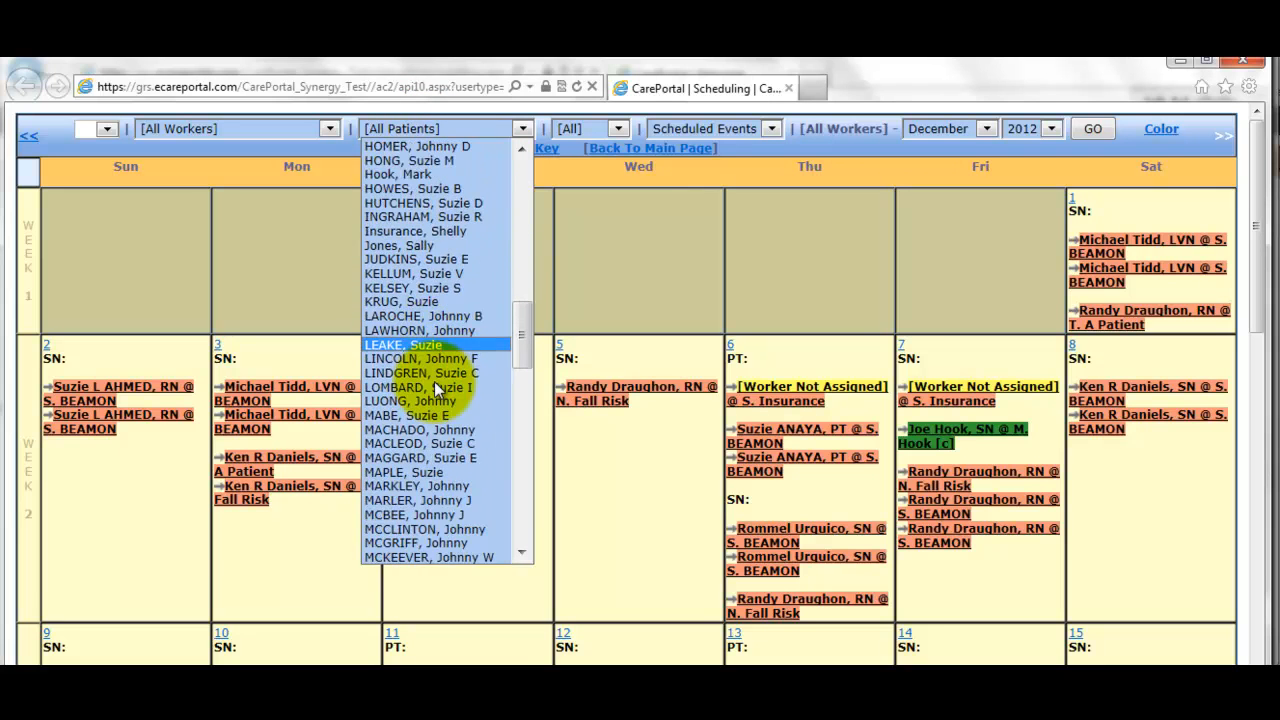
scroll(429, 481, "down", 1)
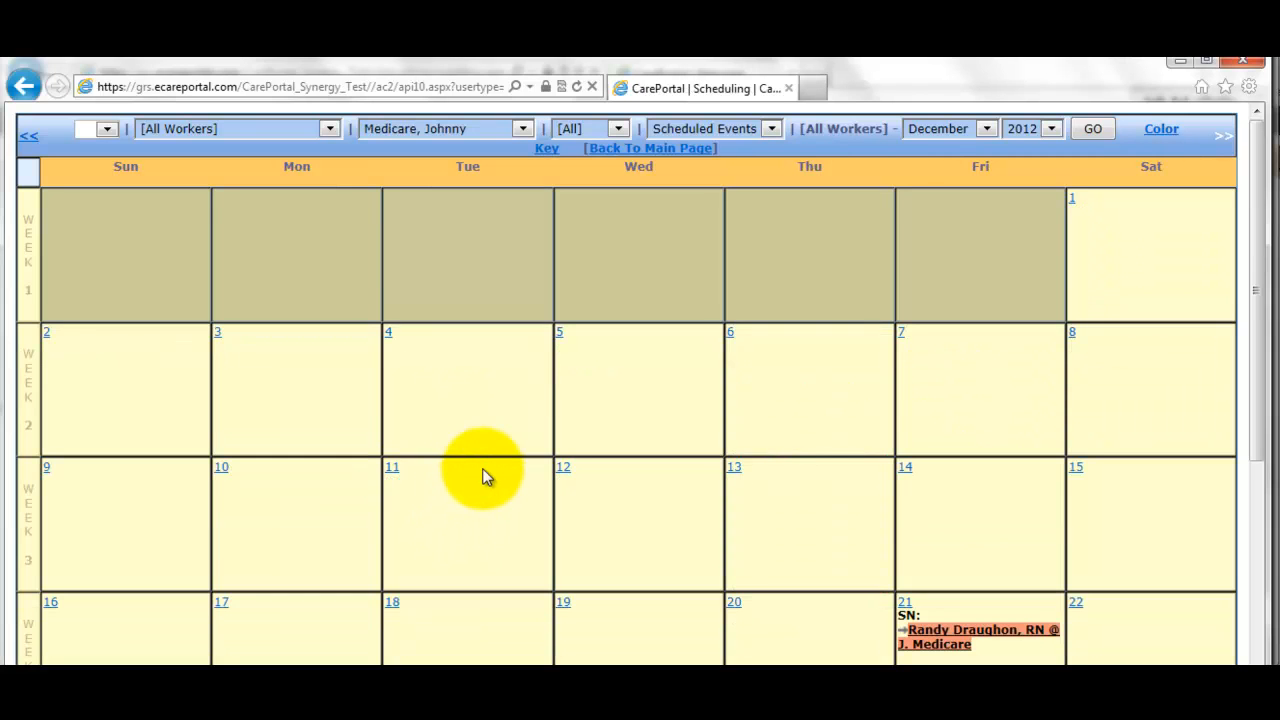
scroll(499, 430, "down", 2)
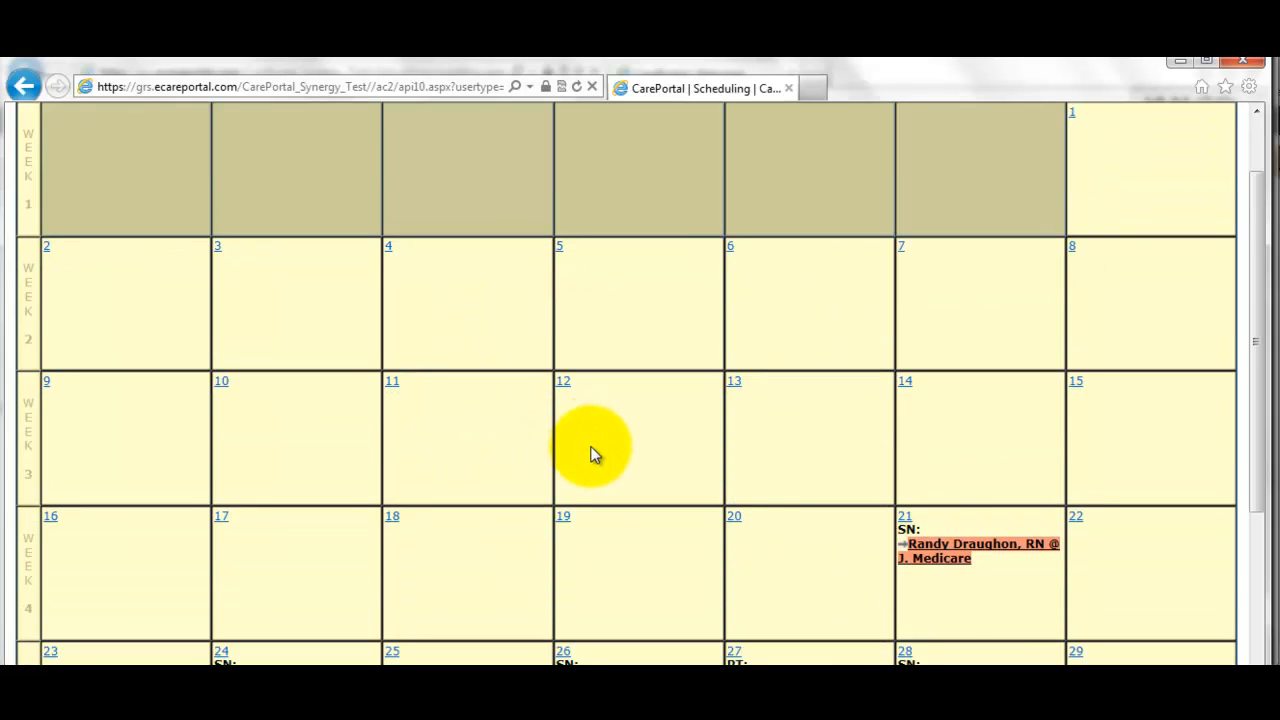
scroll(620, 455, "down", 2)
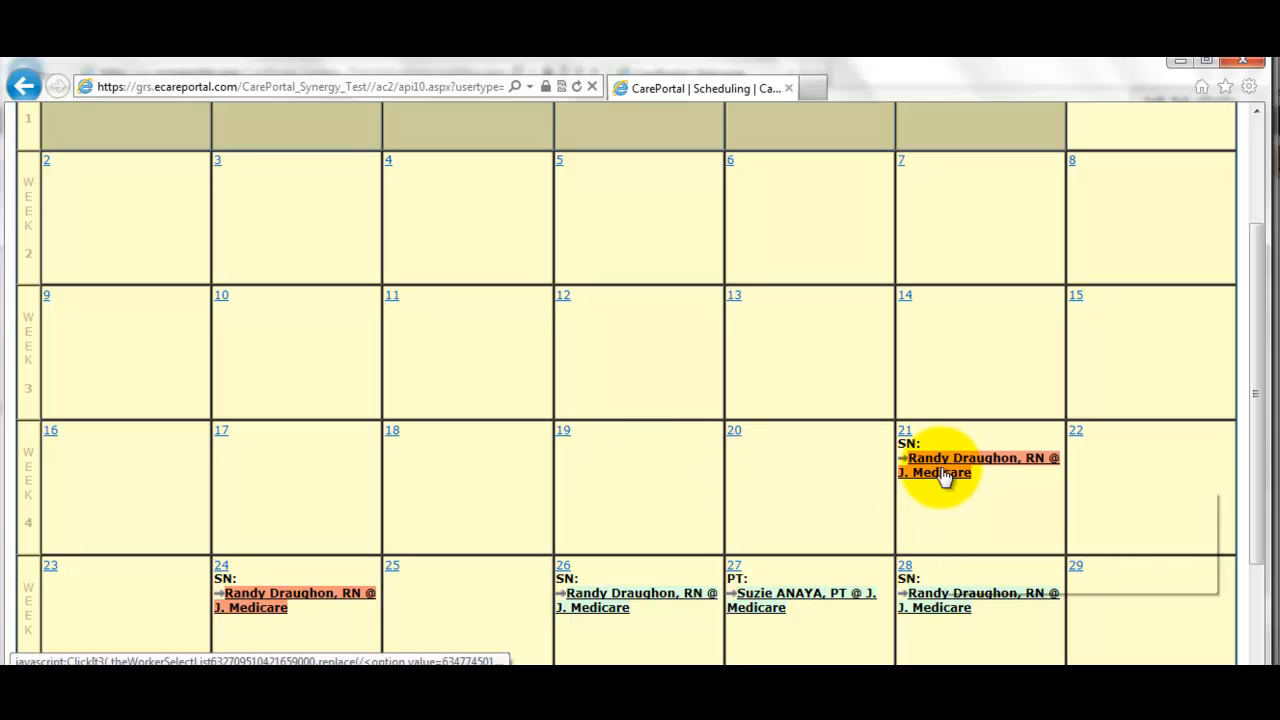
mouse_move(962, 470)
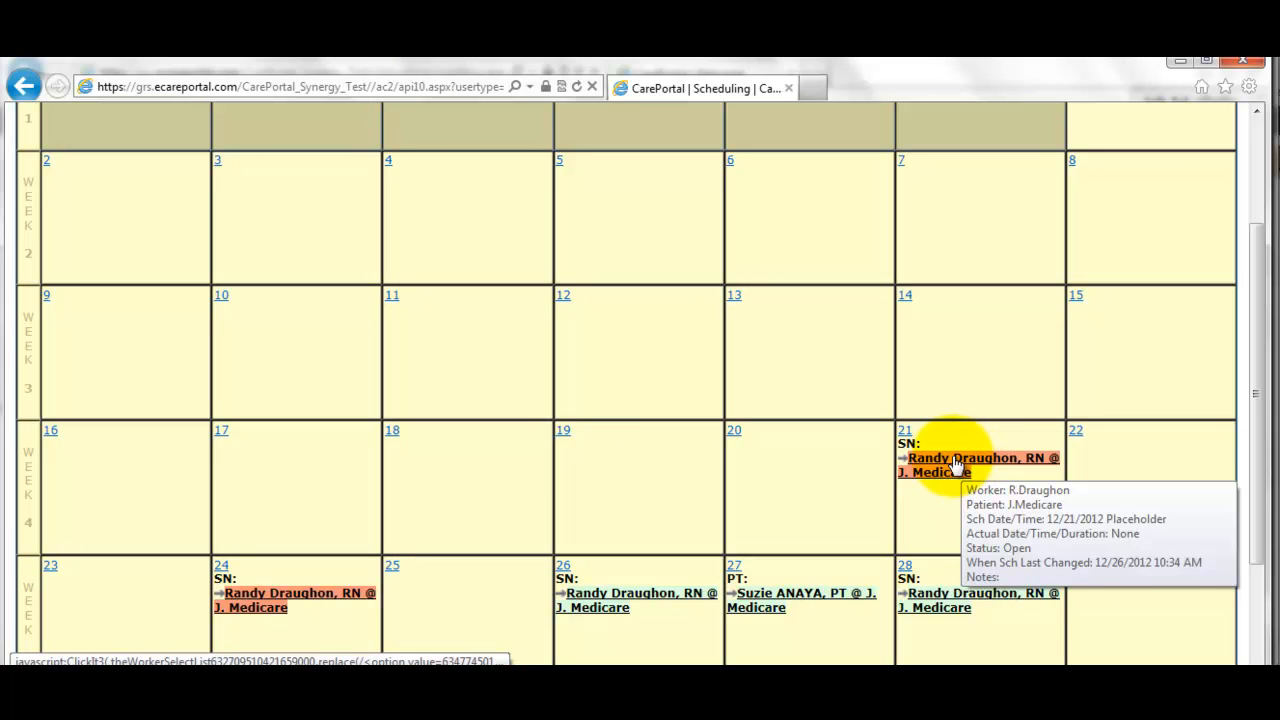
- Change the 12/21 SN visit's worker from the RN to the LVN and save it as scheduled only
left_click(954, 467)
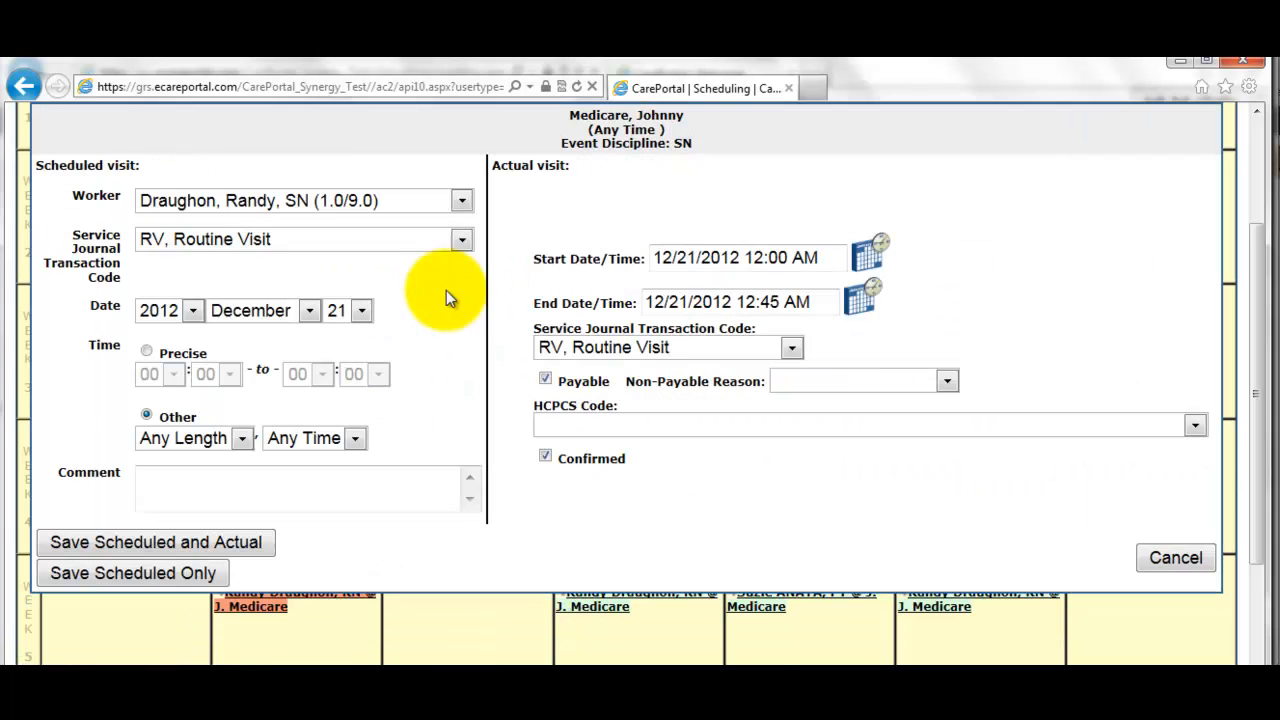
left_click(196, 200)
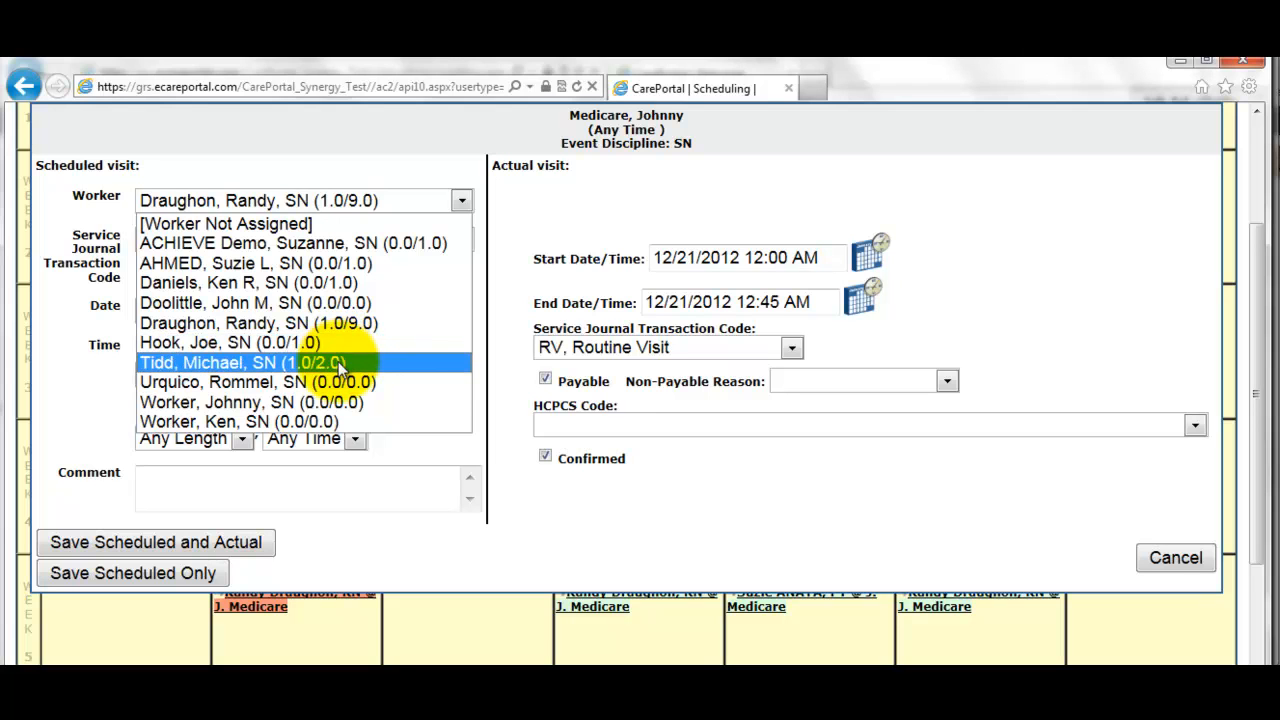
left_click(277, 372)
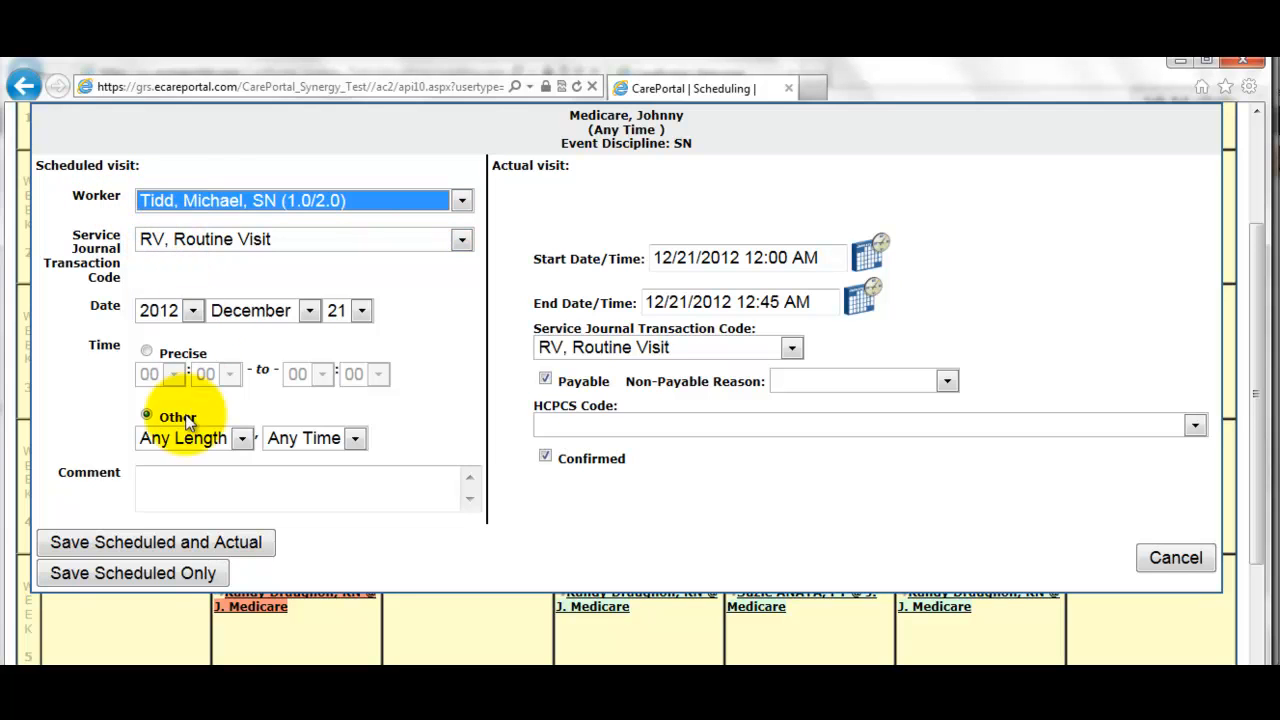
left_click(151, 578)
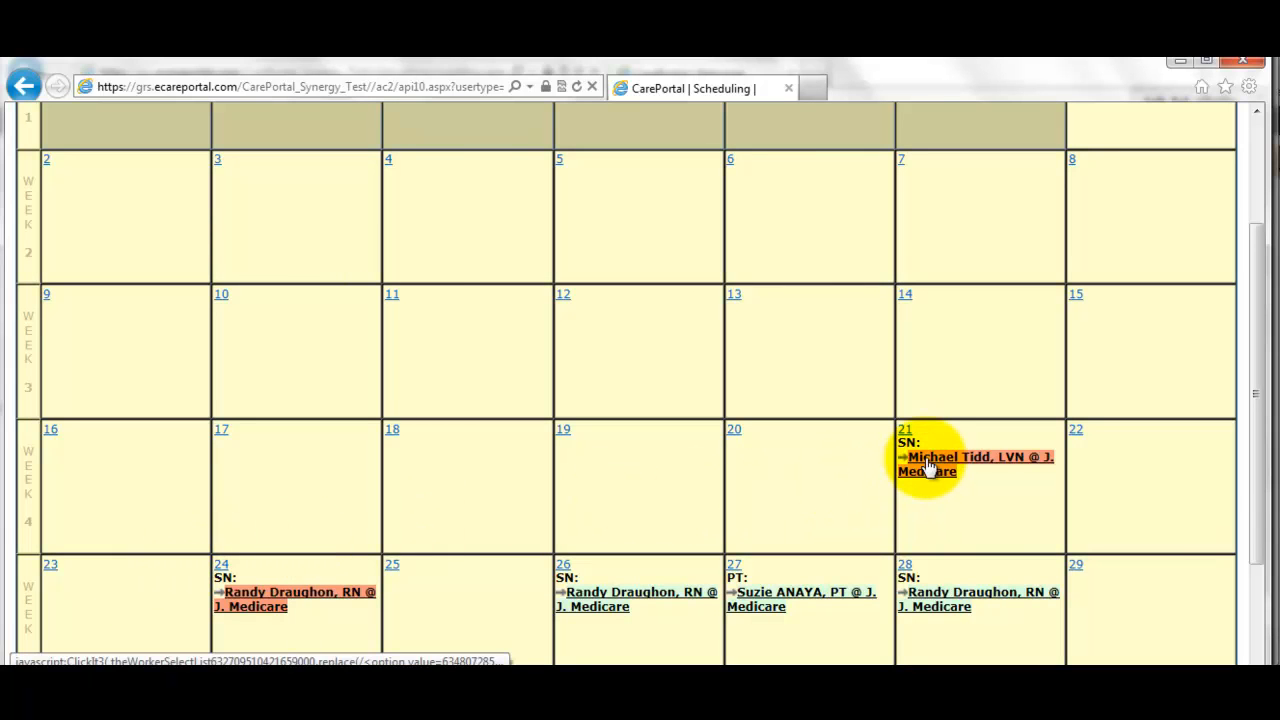
- Drag the LVN's SN visit from December 21 onto December 22
mouse_move(932, 466)
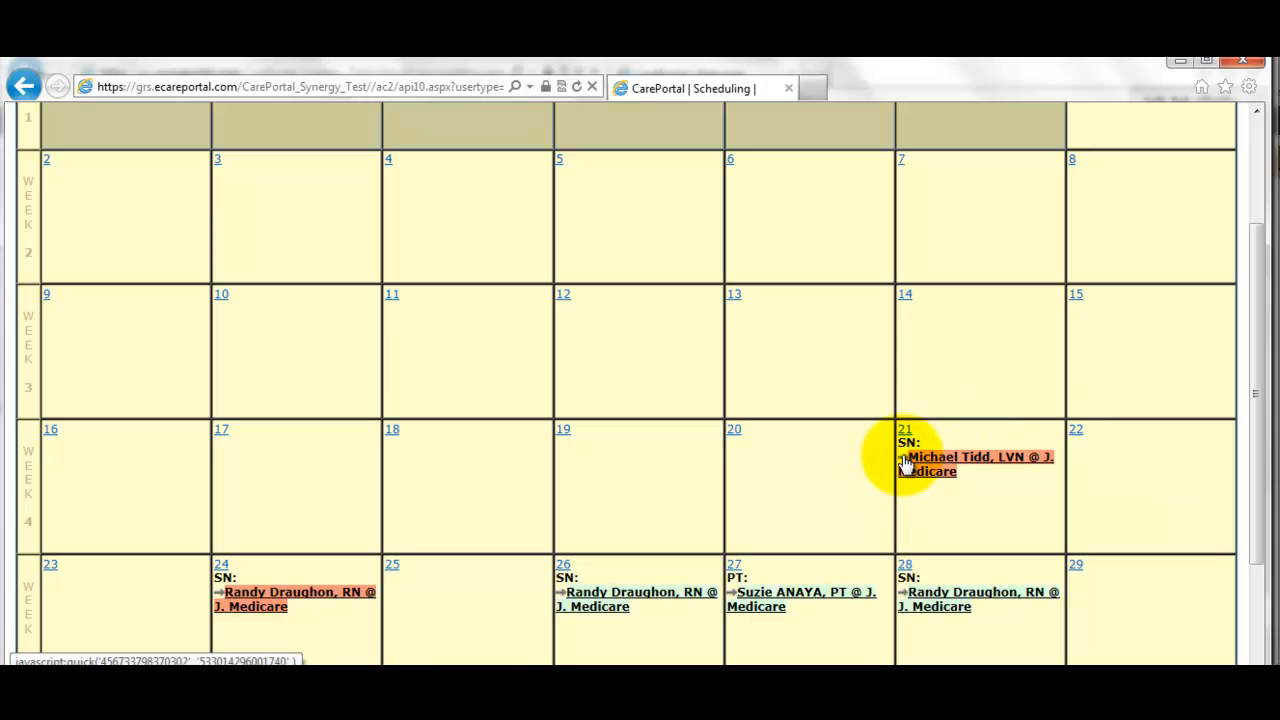
left_click(905, 463)
left_click_drag(1106, 467, 1113, 464)
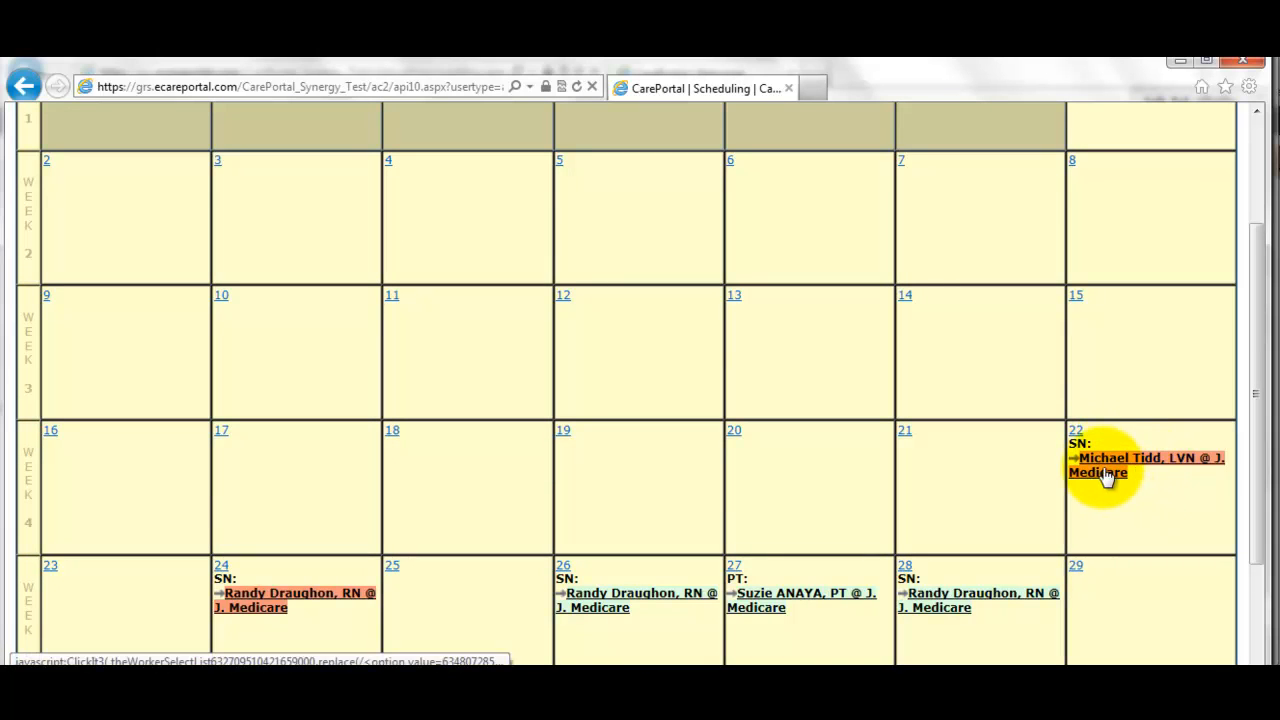
mouse_move(1110, 472)
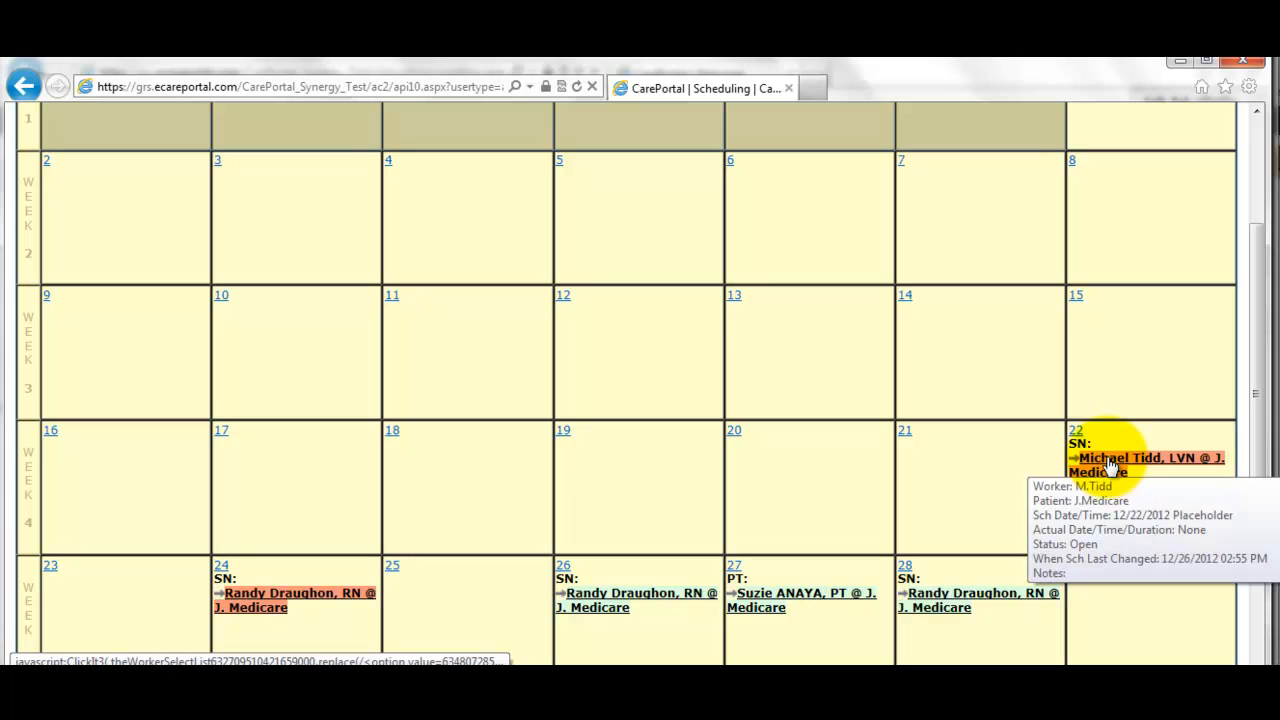
- Set the 22nd visit's actual start time to 12/22/2012 10:00 AM
left_click(1112, 466)
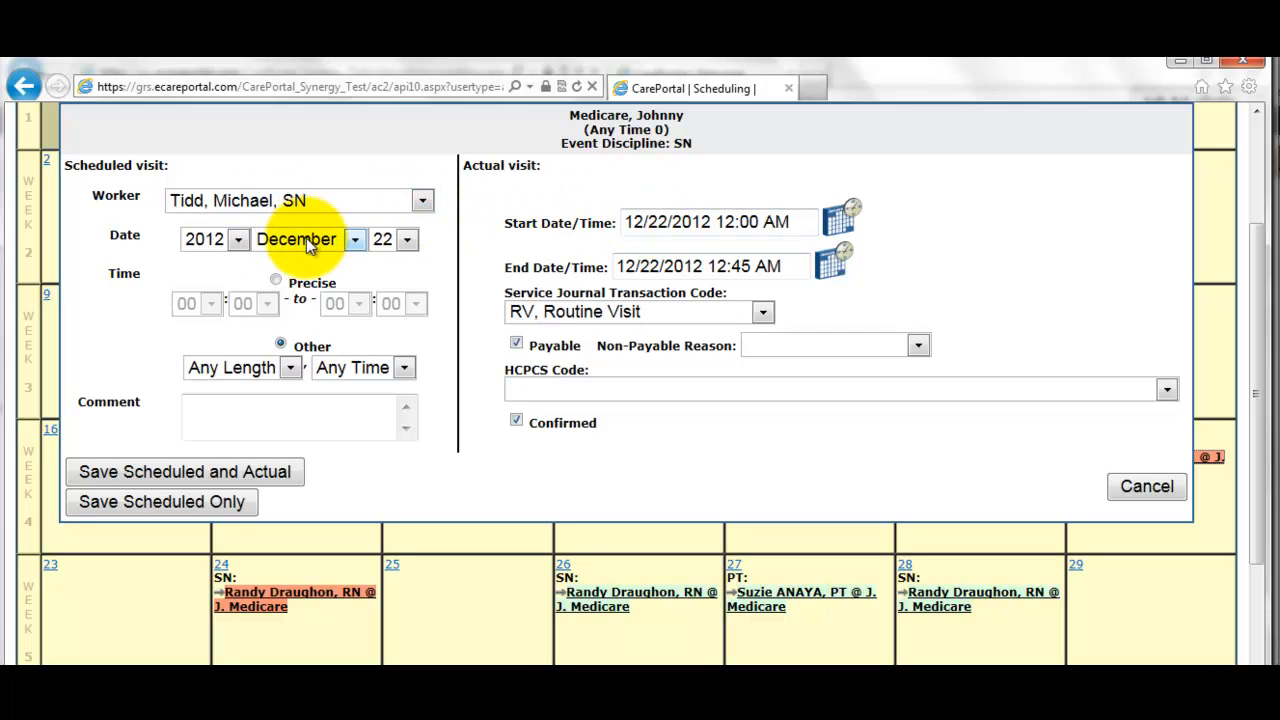
left_click(842, 220)
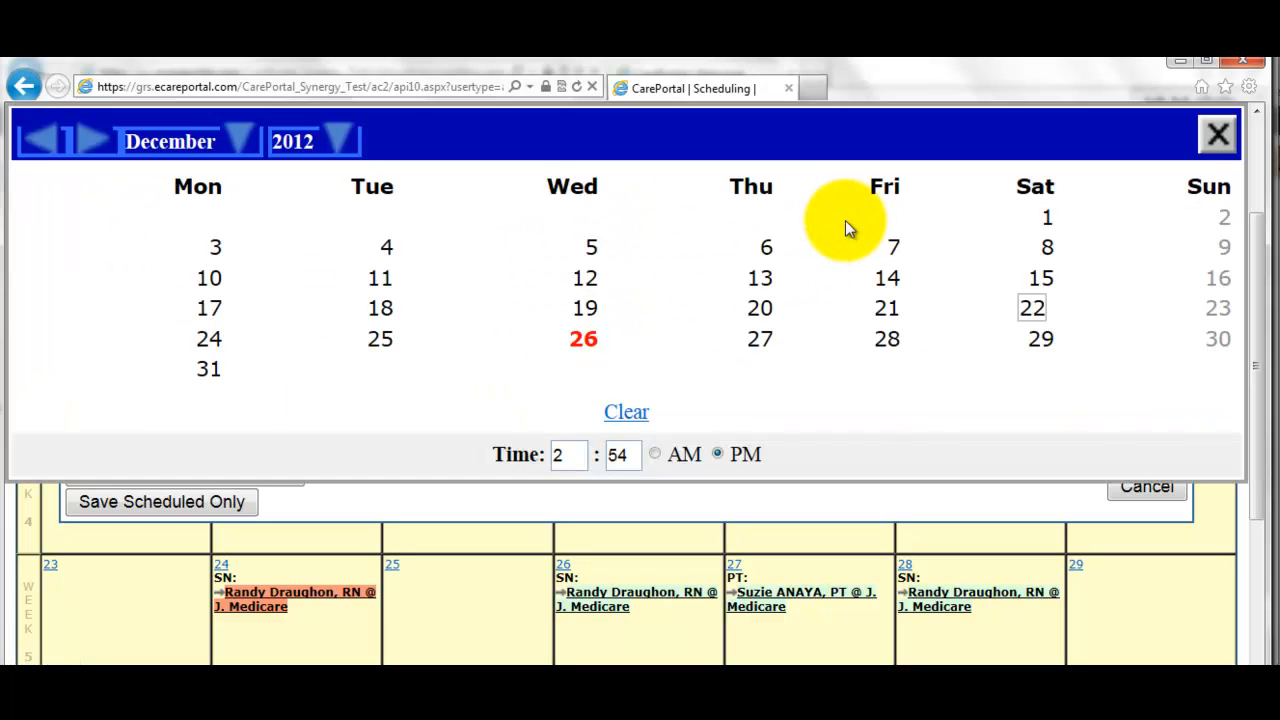
double_click(566, 456)
type("1")
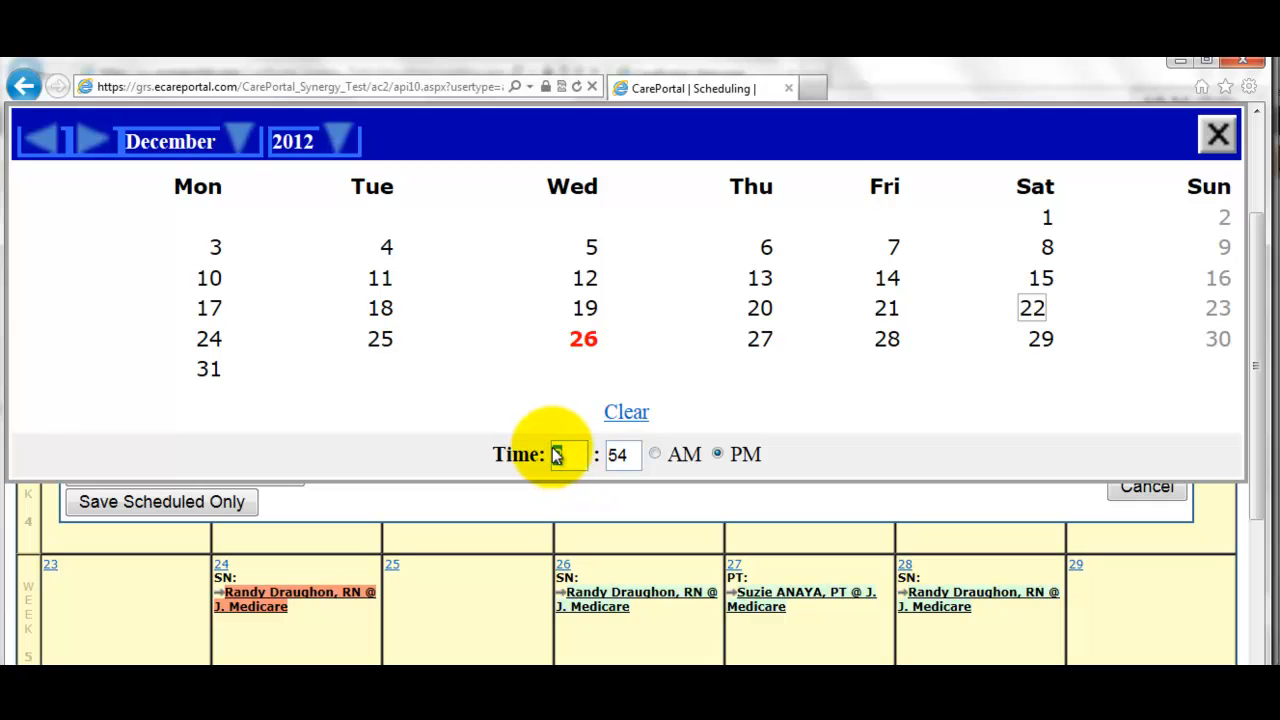
type("0")
key("Tab")
type("00")
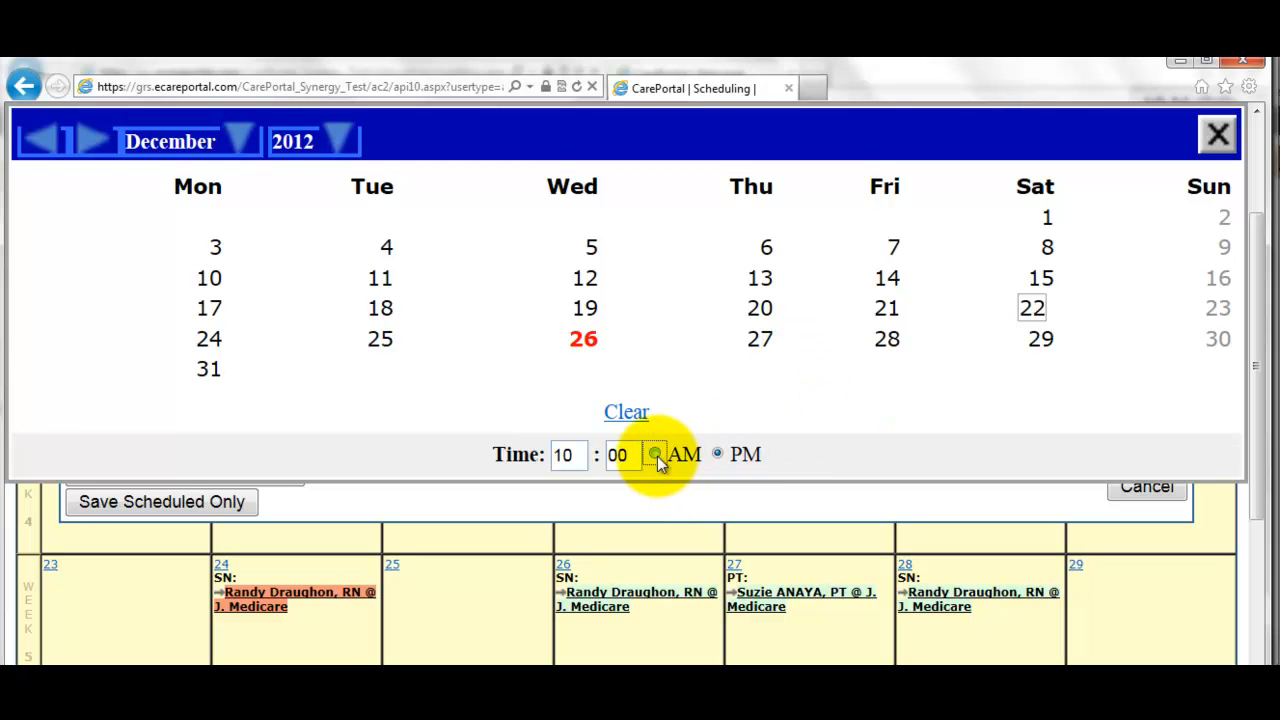
left_click(1032, 311)
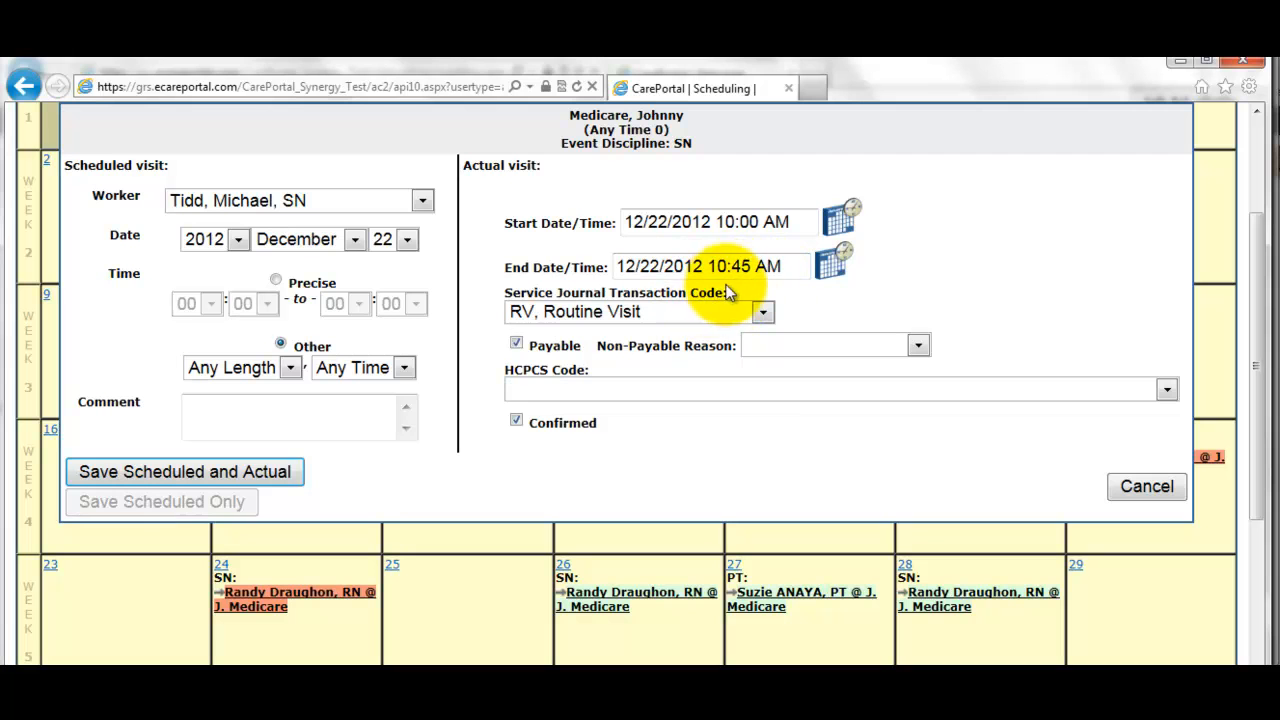
- Choose HCPCS code G0164 and save the visit as both scheduled and actual
left_click(758, 393)
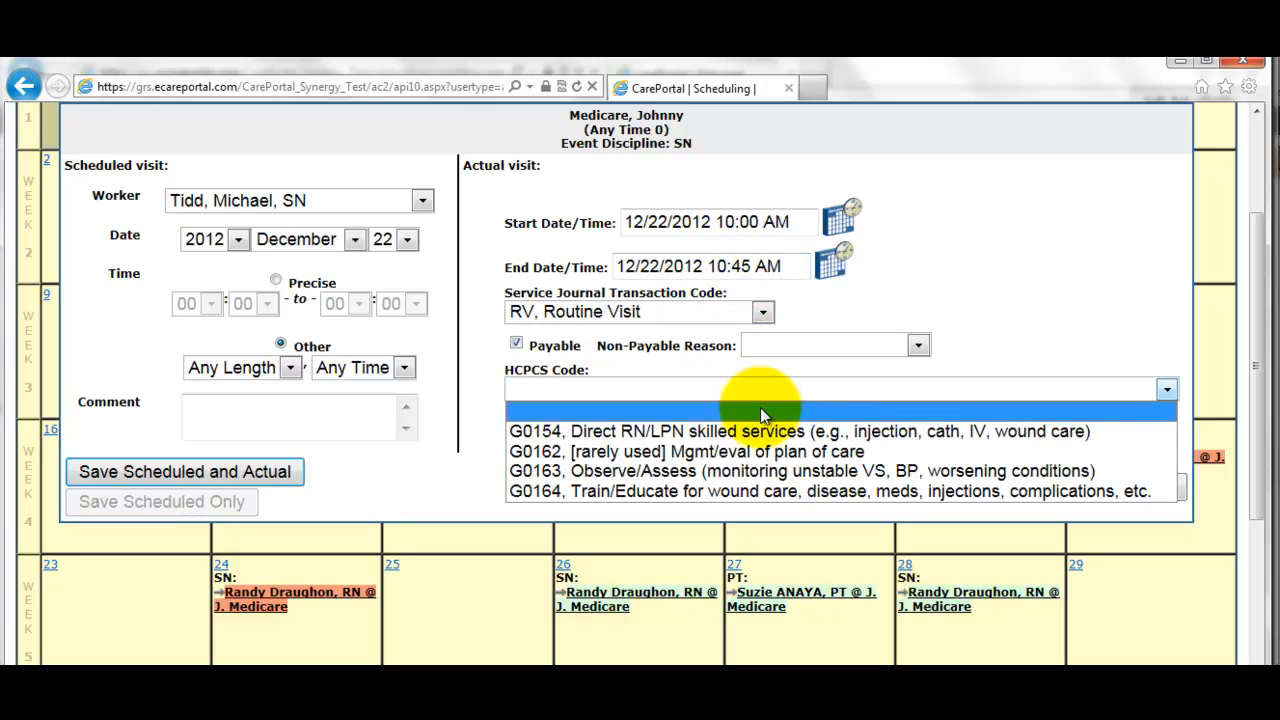
left_click(715, 490)
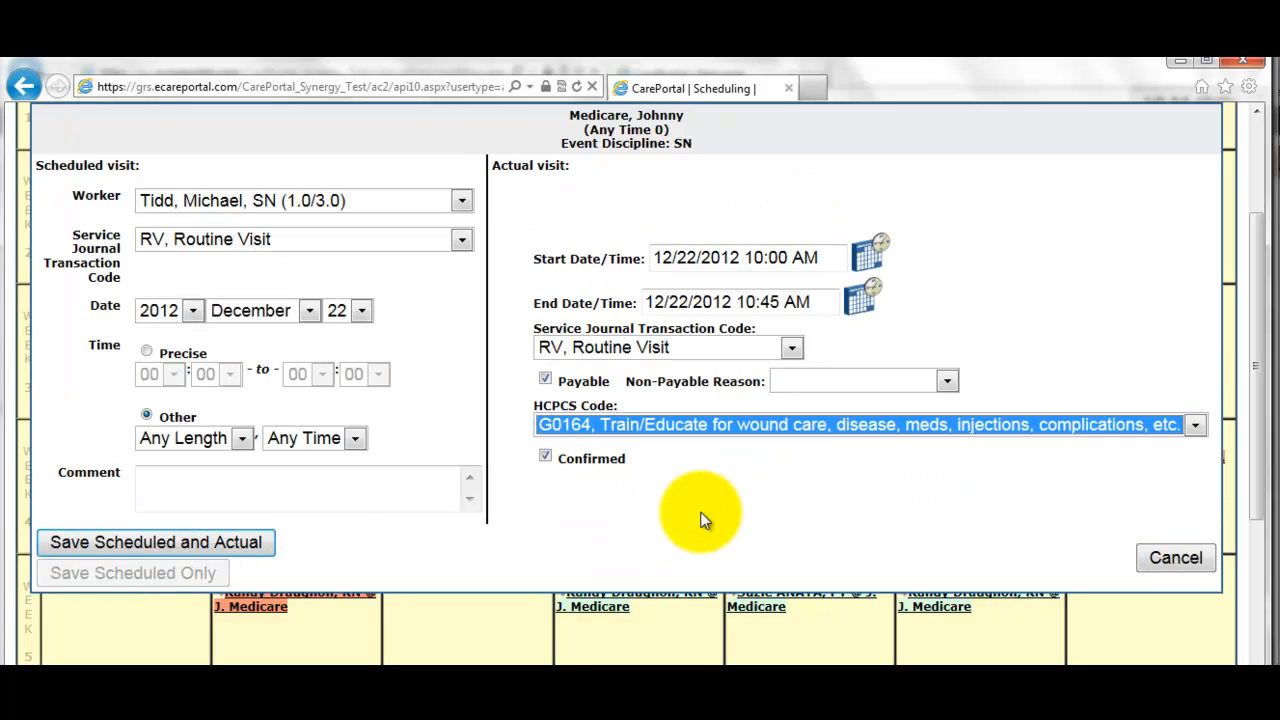
left_click(171, 543)
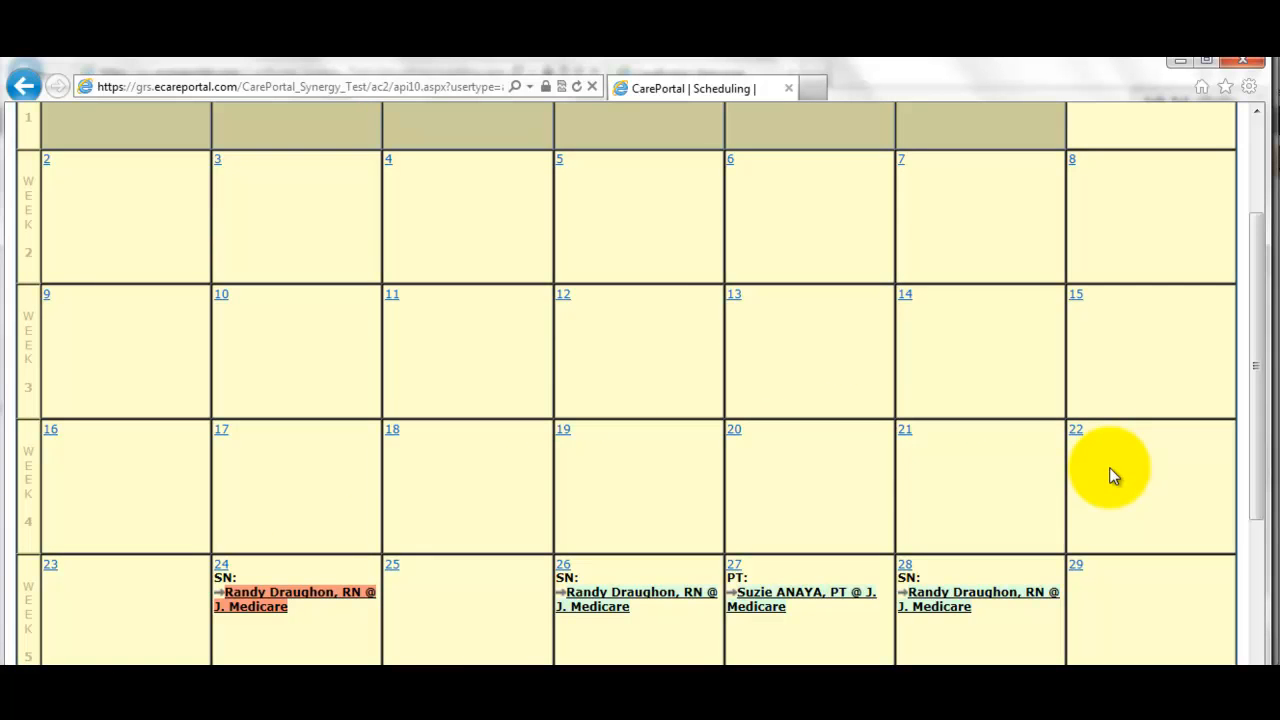
- Switch the December 2012 calendar filter to Actual Events and review it
scroll(1113, 476, "up", 3)
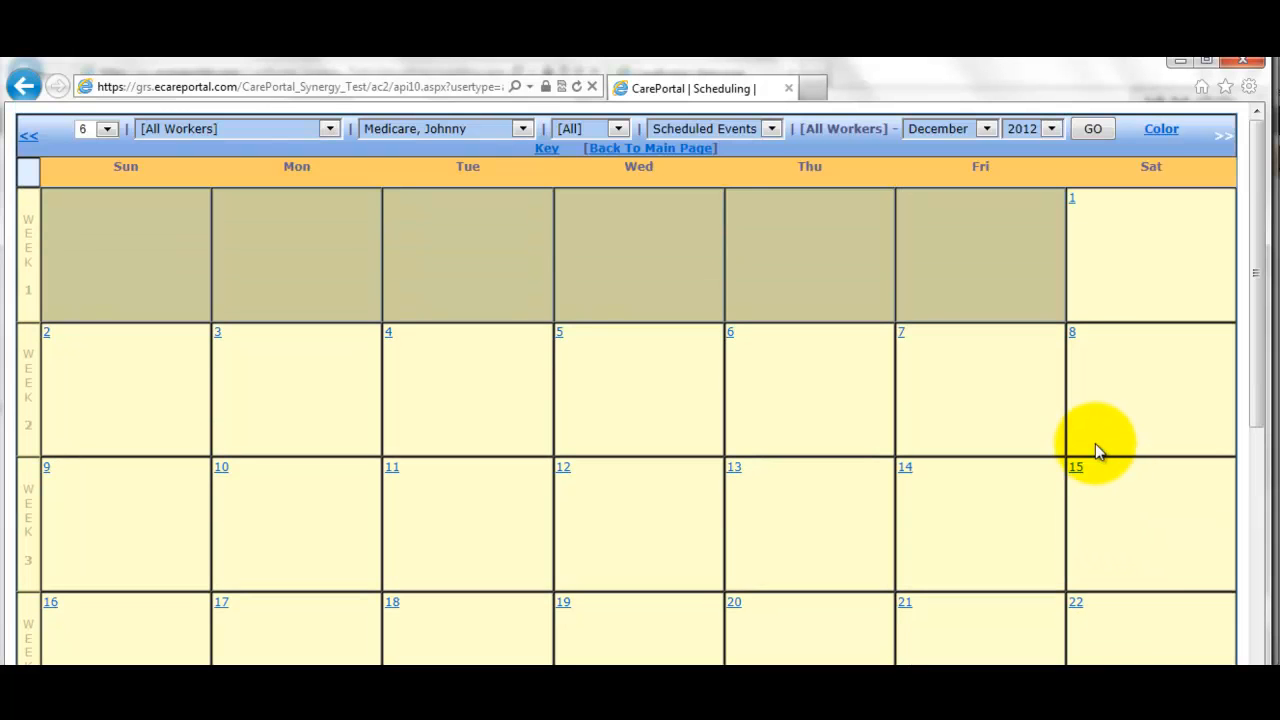
left_click(687, 134)
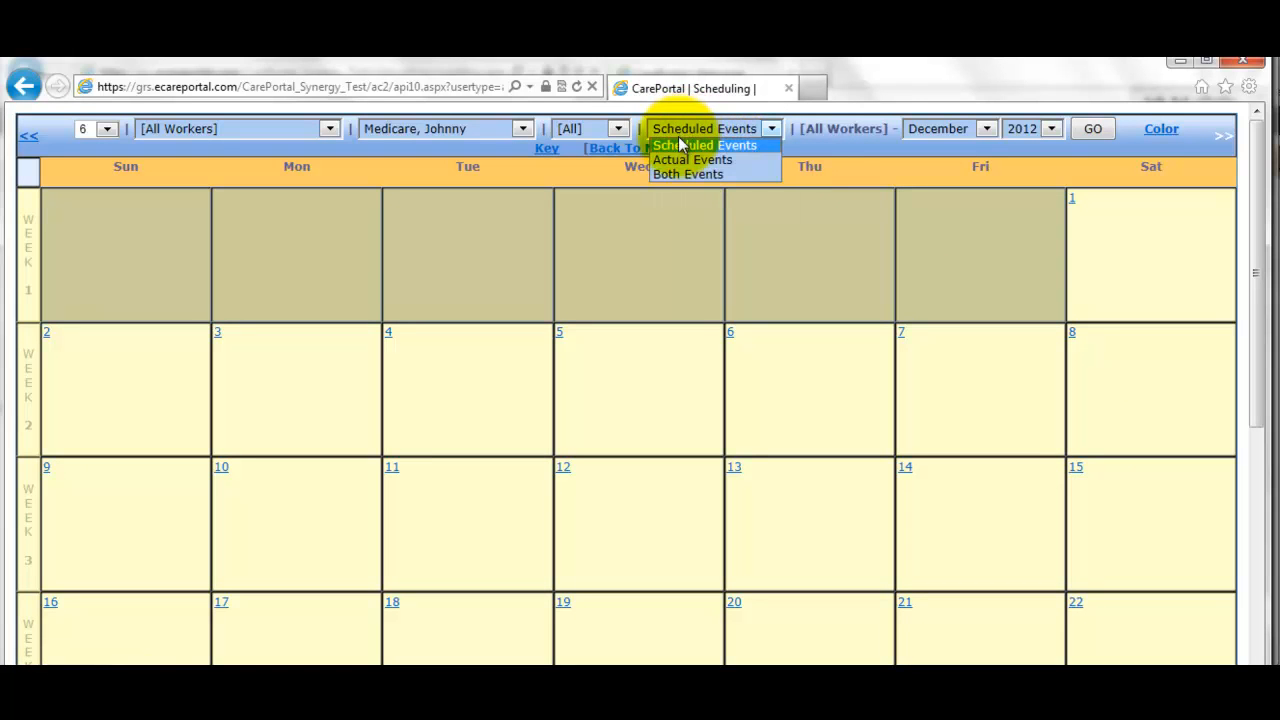
left_click(671, 160)
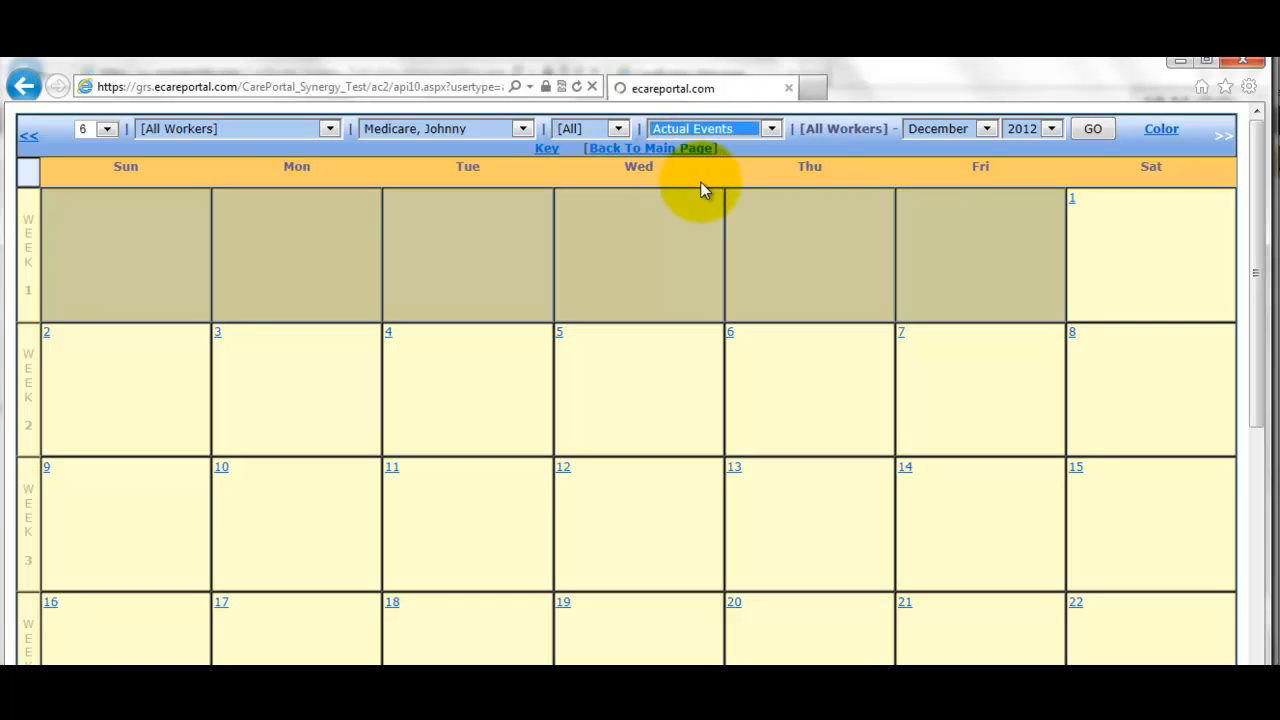
scroll(855, 271, "down", 2)
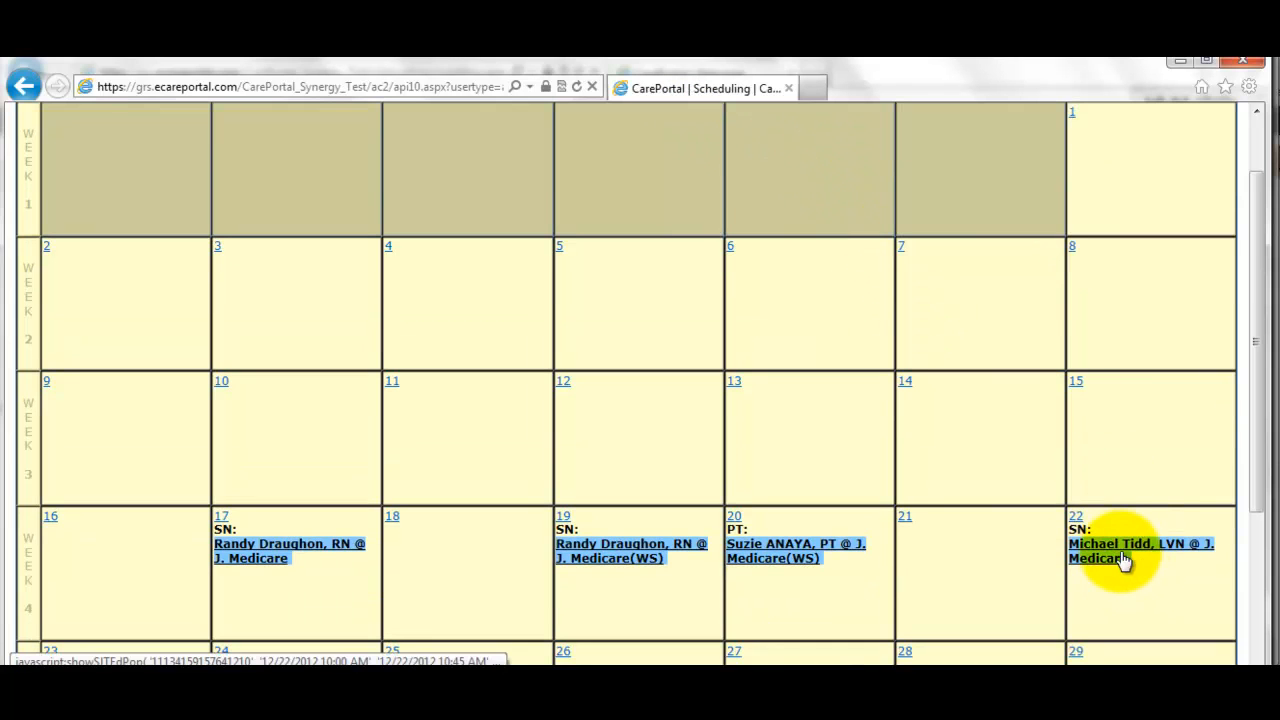
mouse_move(1115, 555)
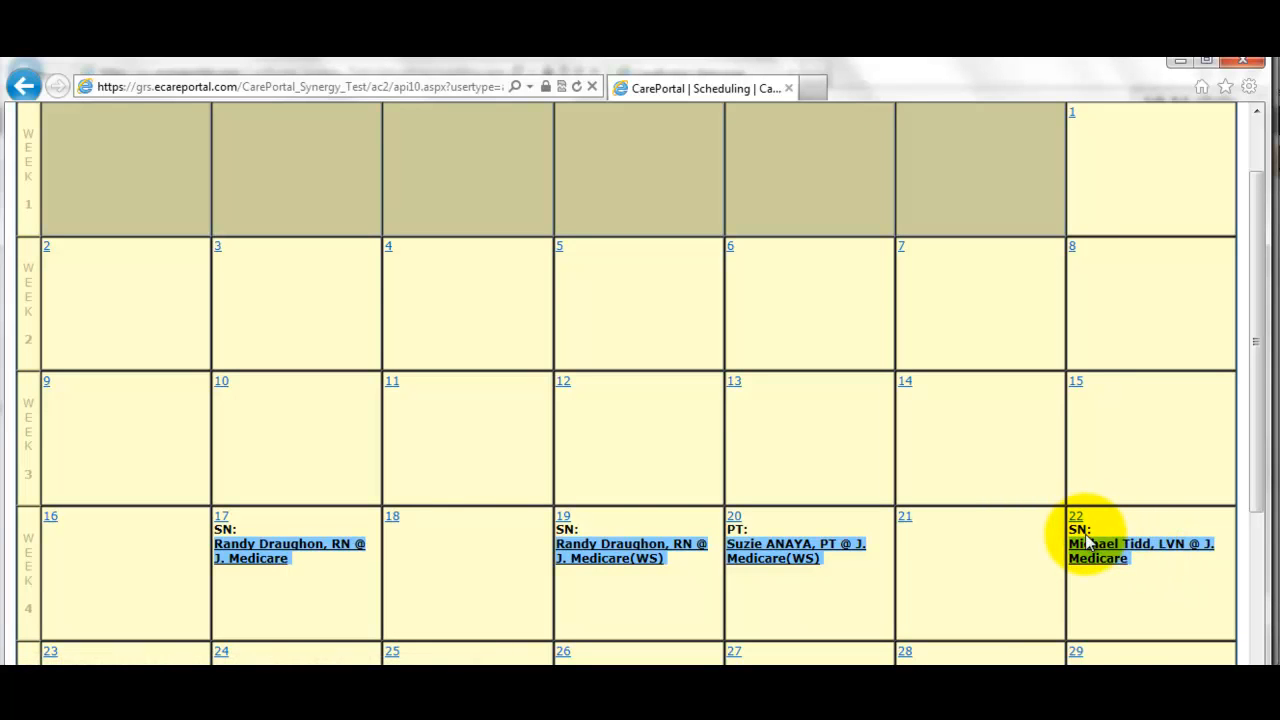
scroll(1088, 543, "down", 1)
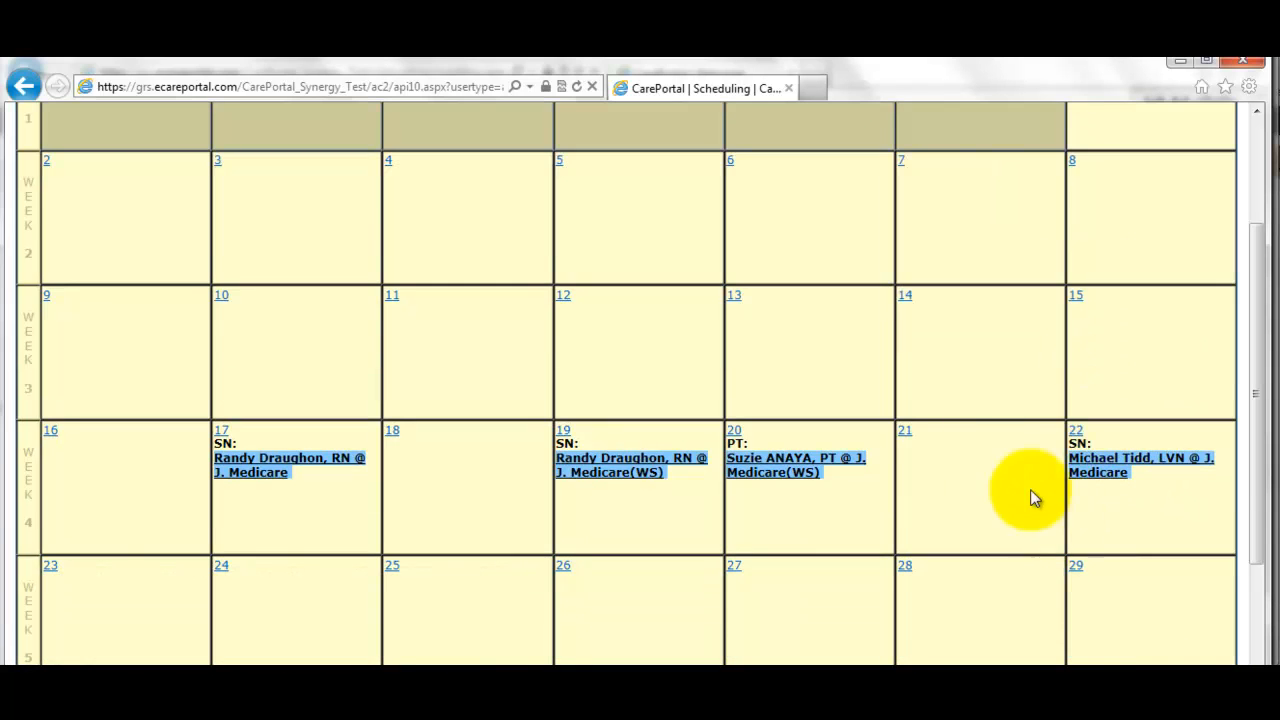
scroll(882, 385, "up", 2)
- Switch back to Scheduled Events and review the visits on the 24th, 26th, 27th, 28th and 31st
left_click(716, 132)
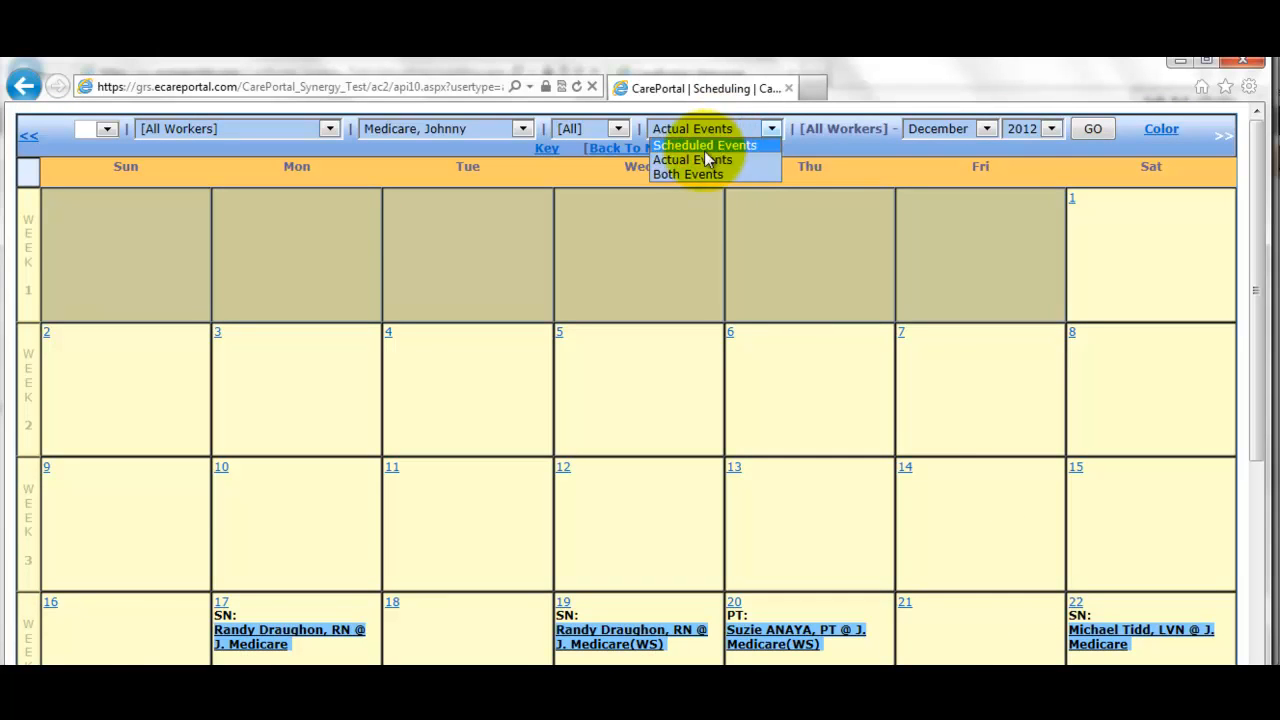
left_click(706, 146)
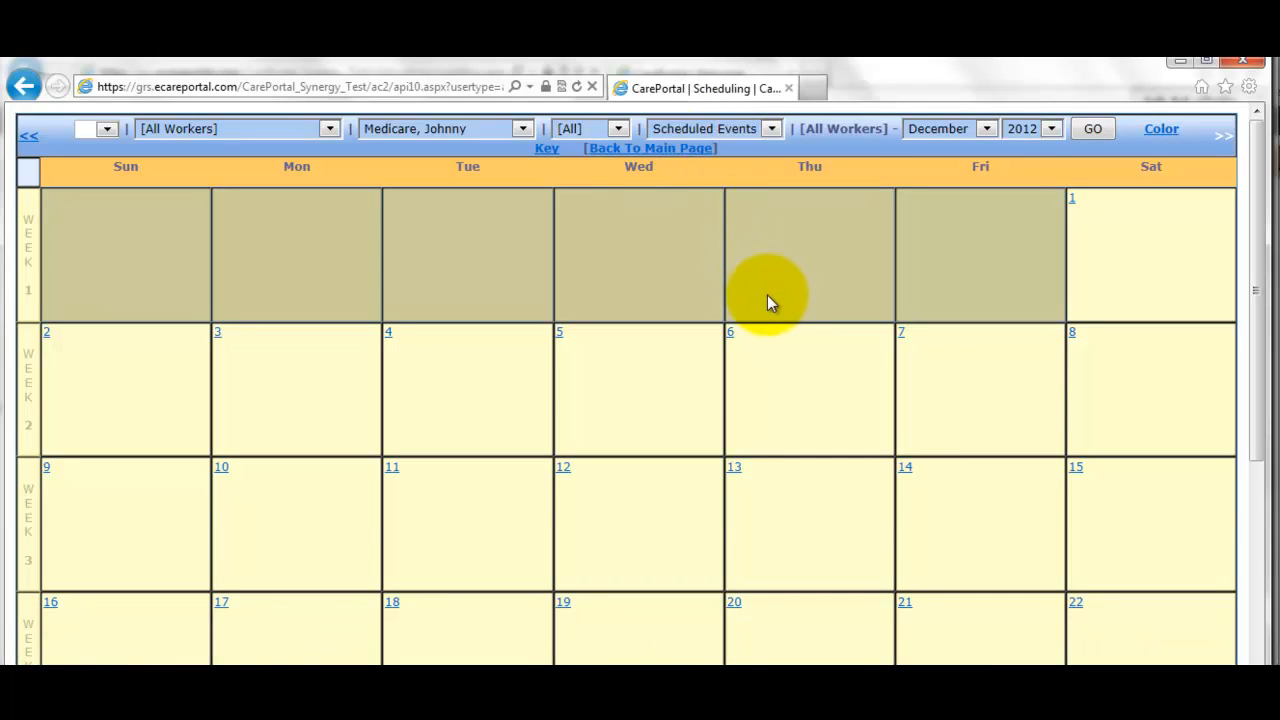
scroll(771, 302, "down", 3)
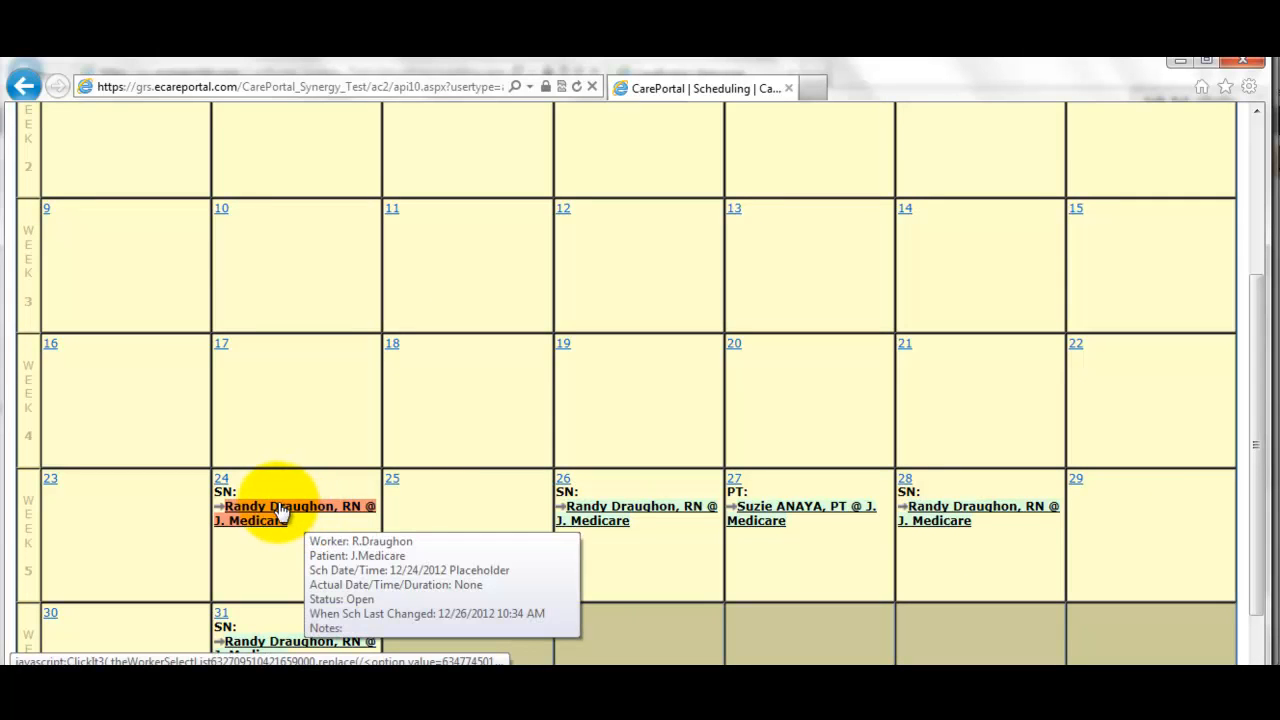
mouse_move(242, 515)
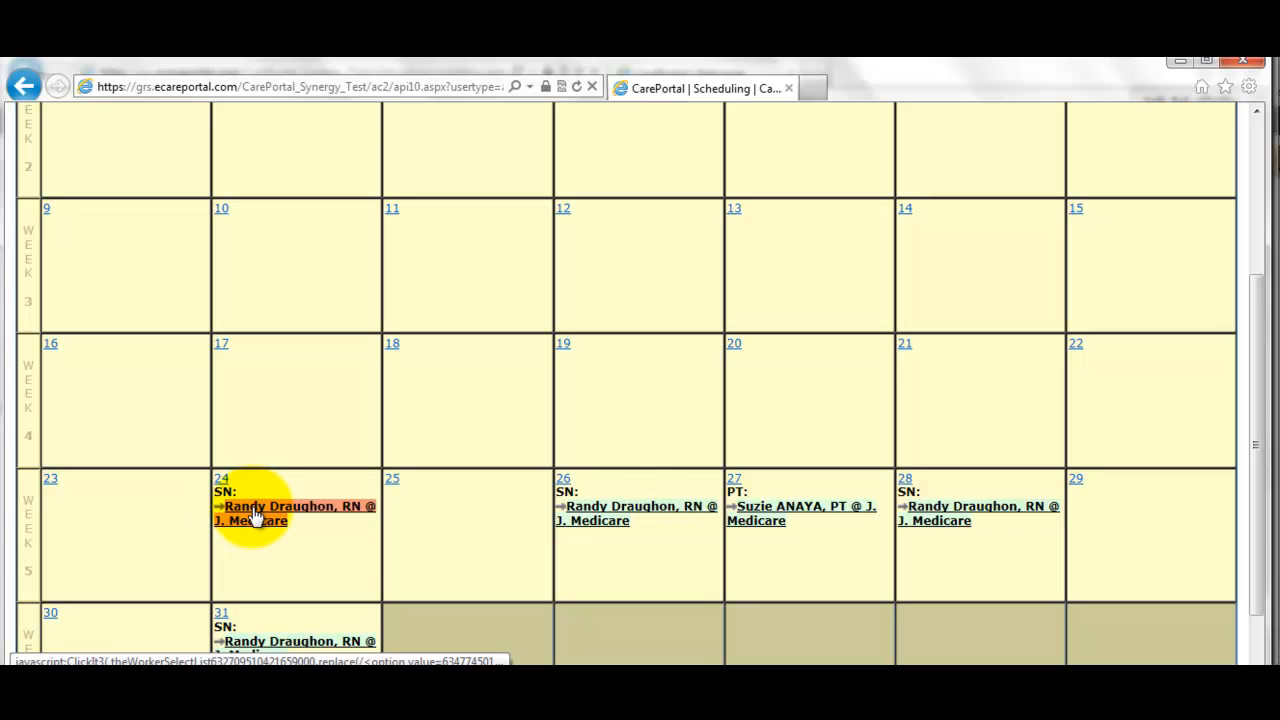
scroll(259, 514, "down", 1)
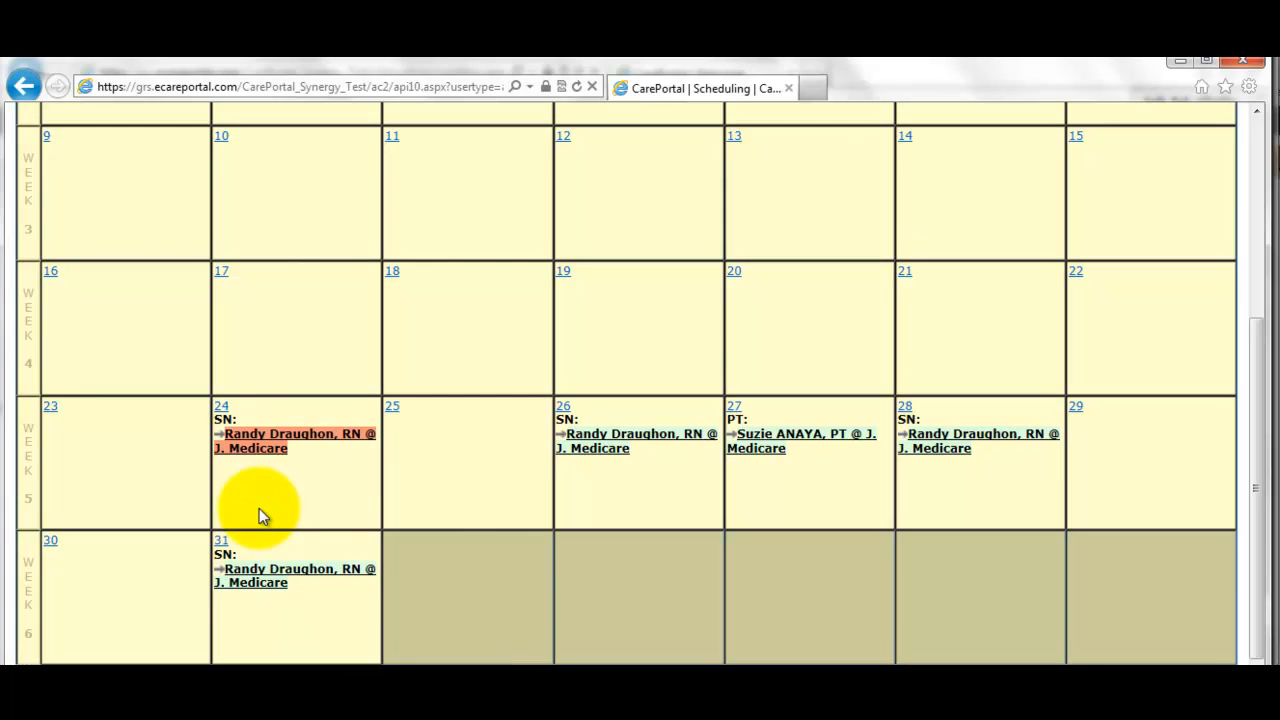
scroll(259, 515, "up", 3)
scroll(259, 508, "up", 2)
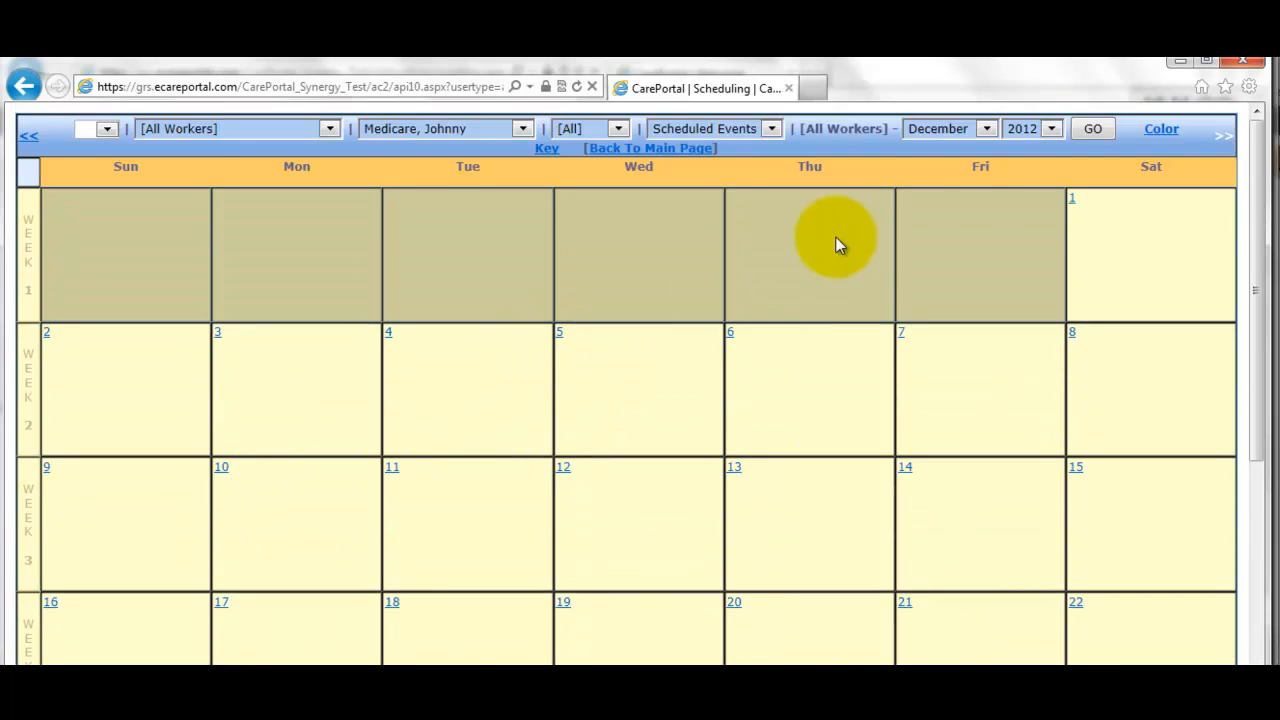
- Return to the main page and open the patient's clinical record by searching 'medic'
left_click(661, 153)
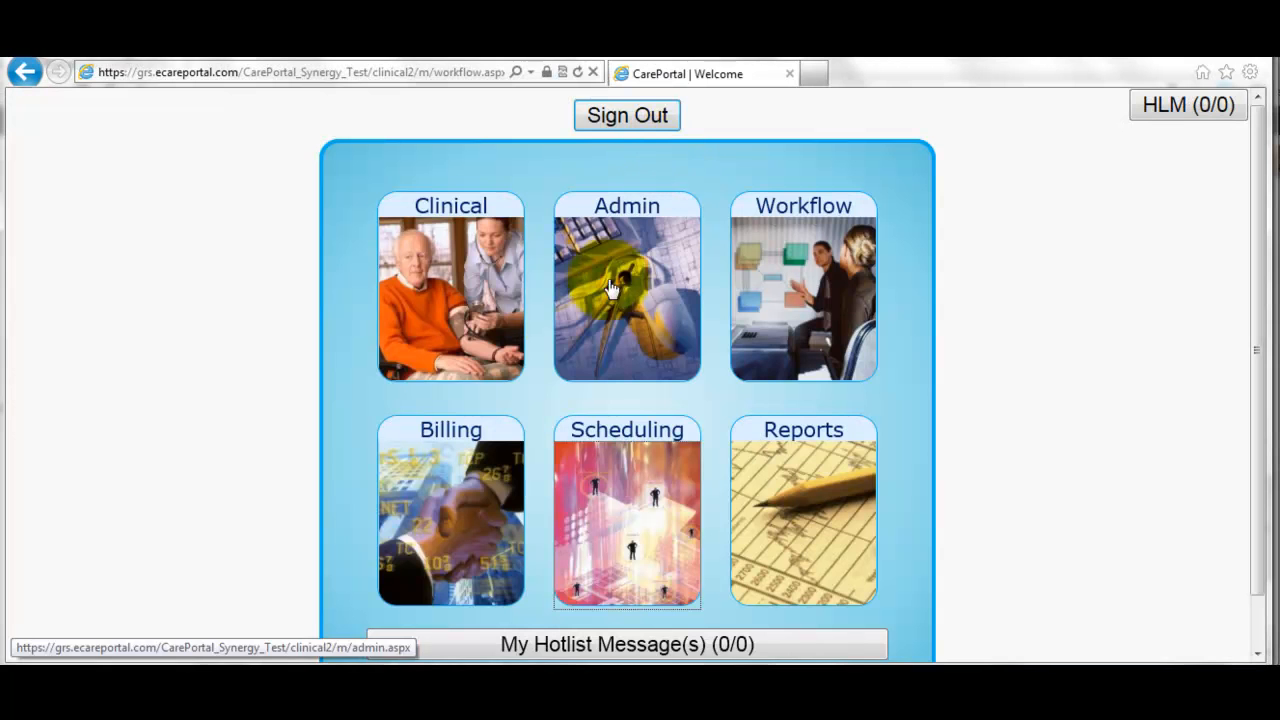
left_click(478, 320)
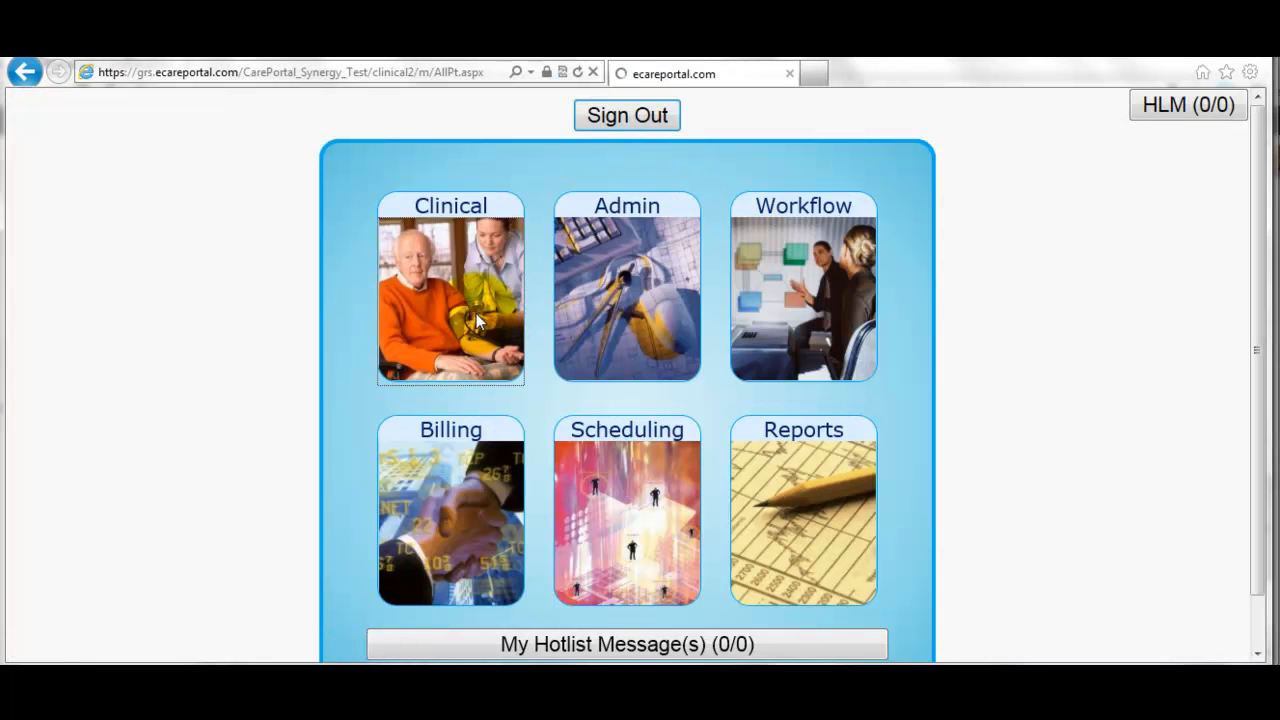
double_click(300, 176)
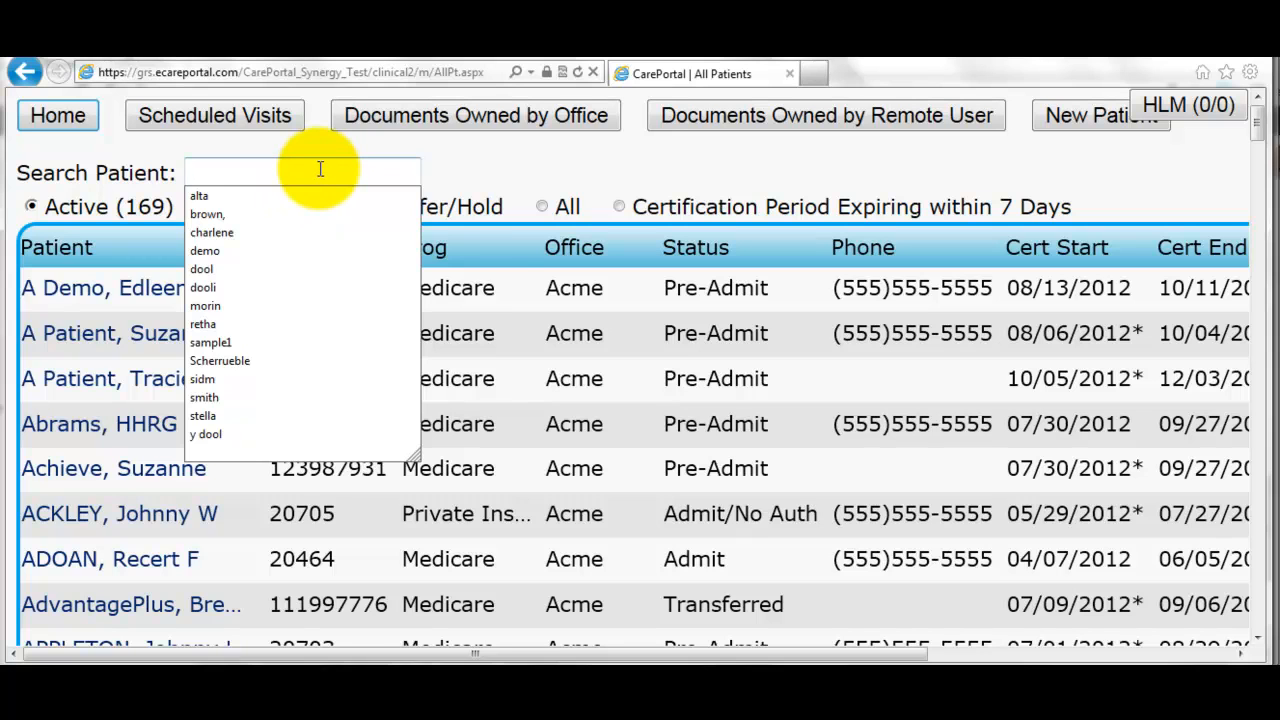
type("me")
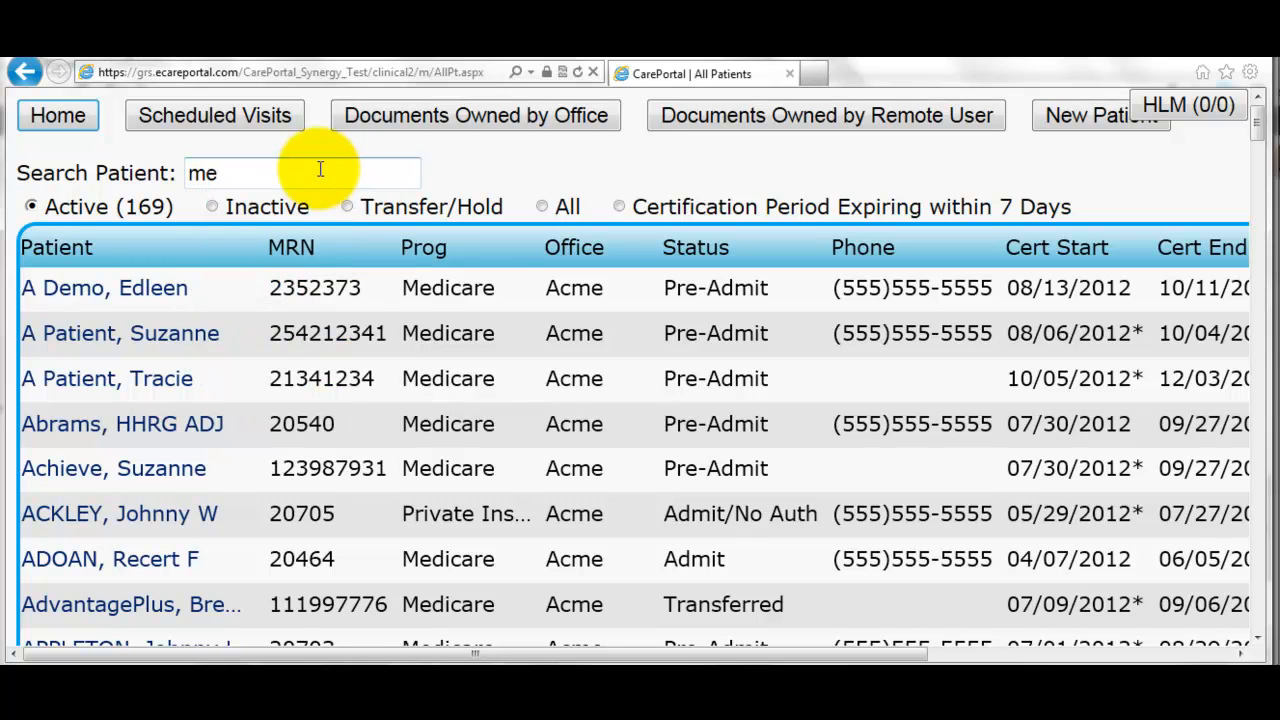
type("dic")
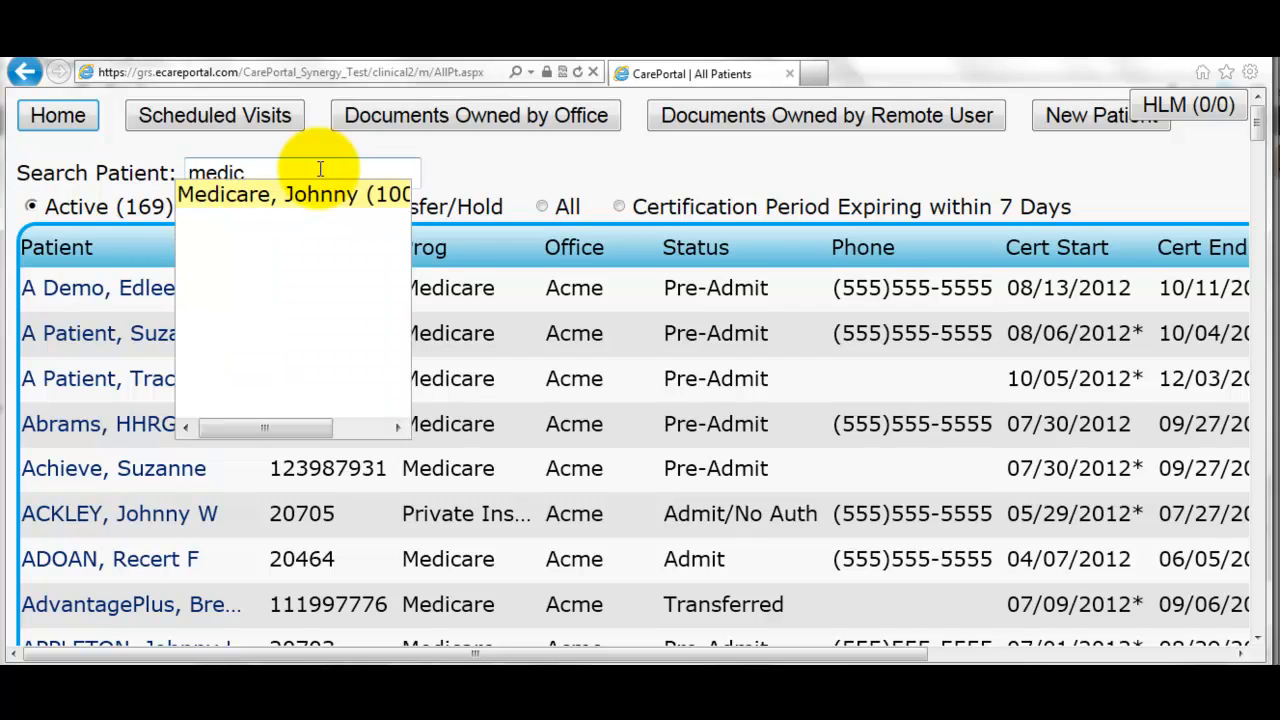
key("Return")
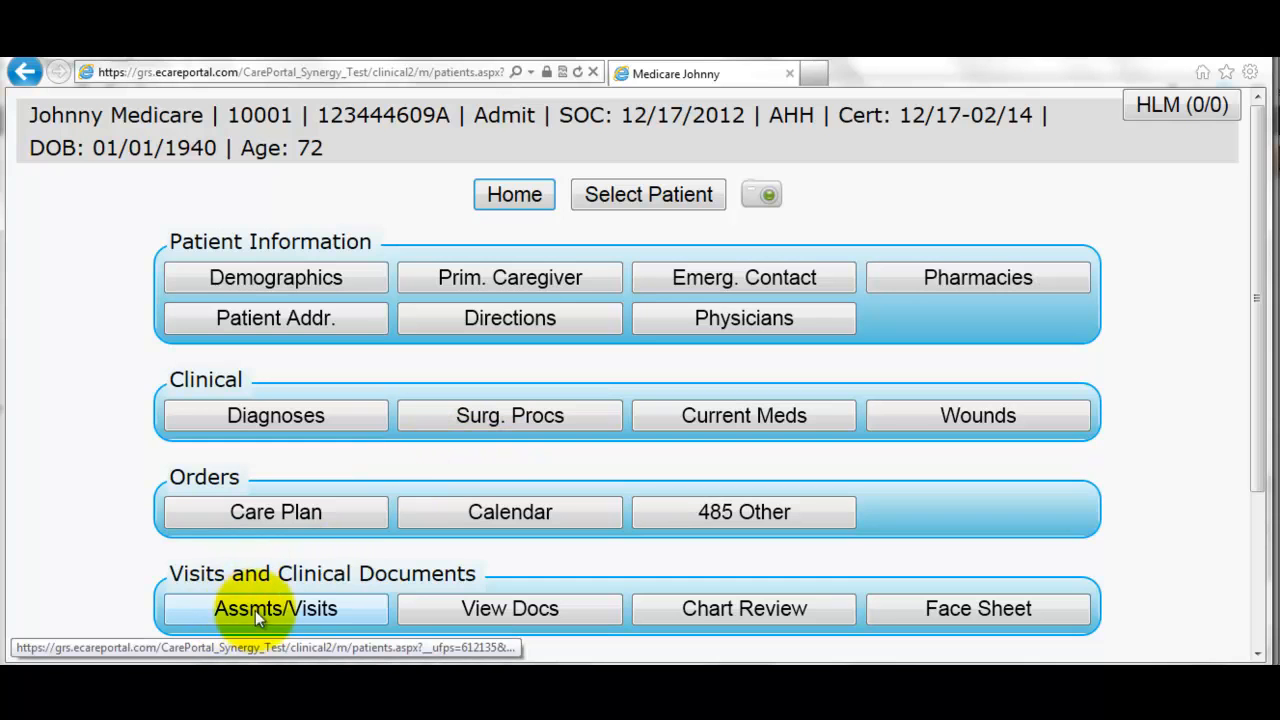
- List the patient's scheduled visits and open the 12/24 skilled nursing visit
left_click(318, 612)
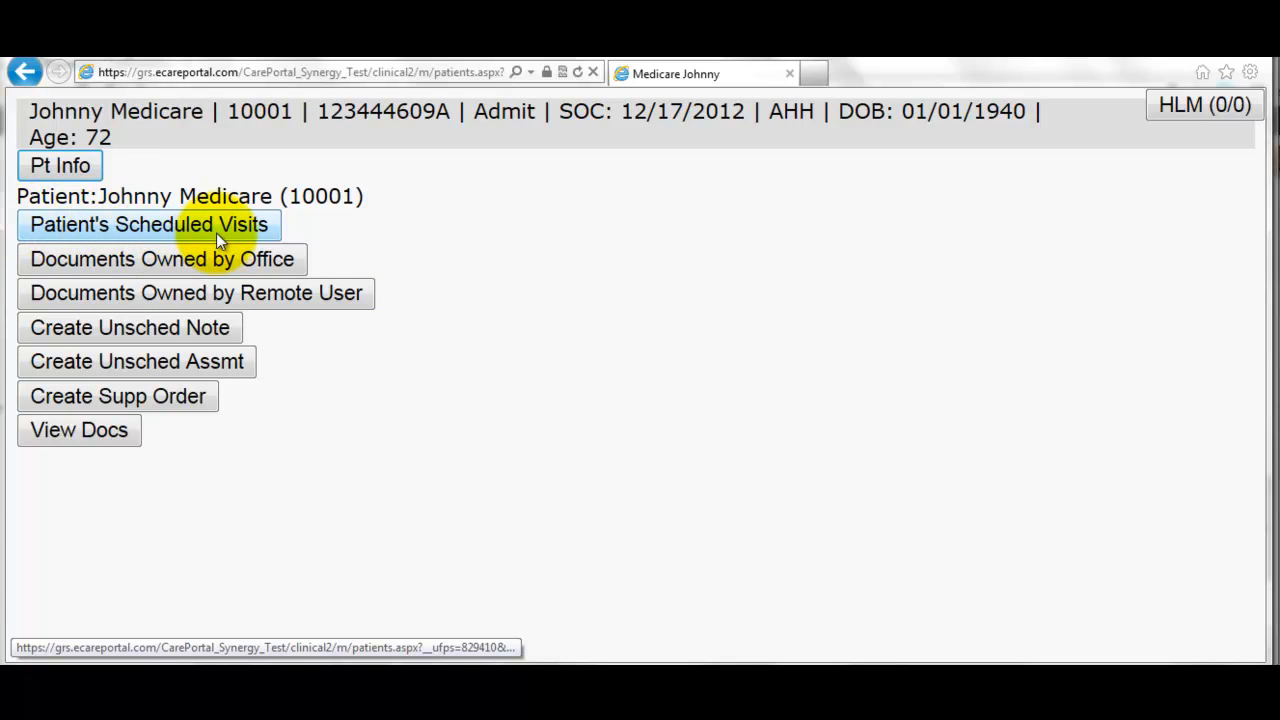
left_click(190, 221)
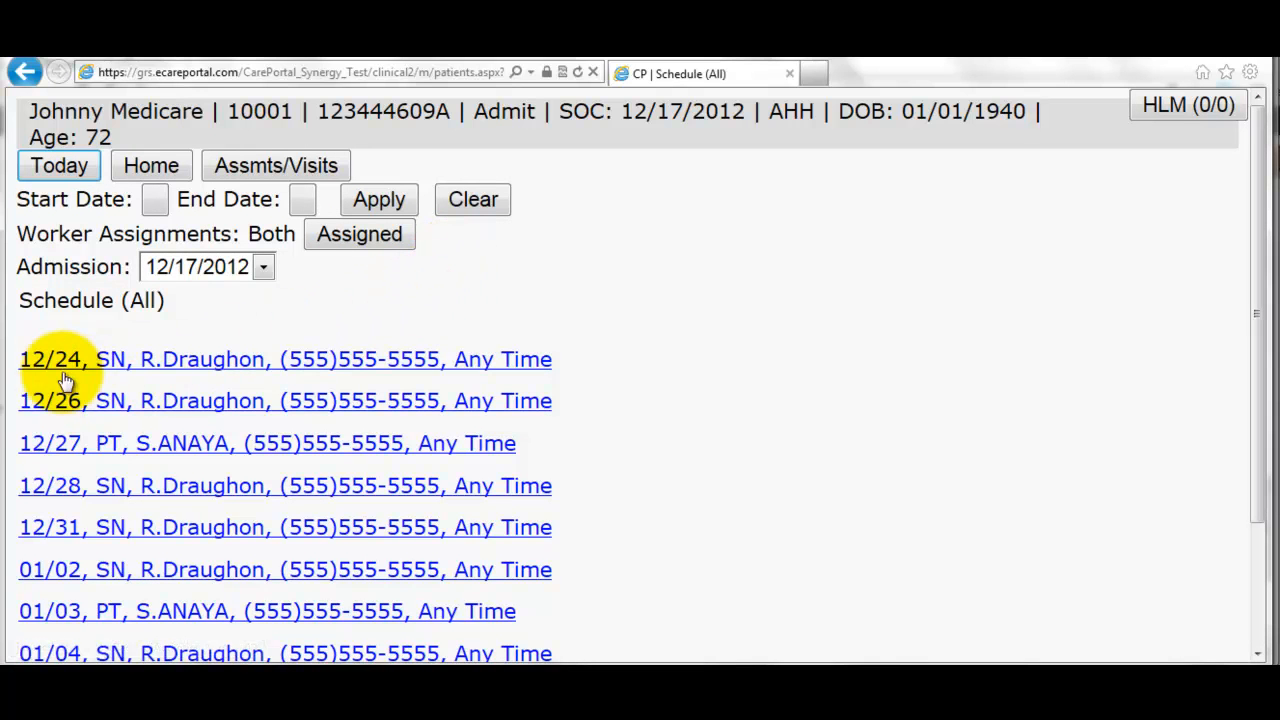
left_click(153, 368)
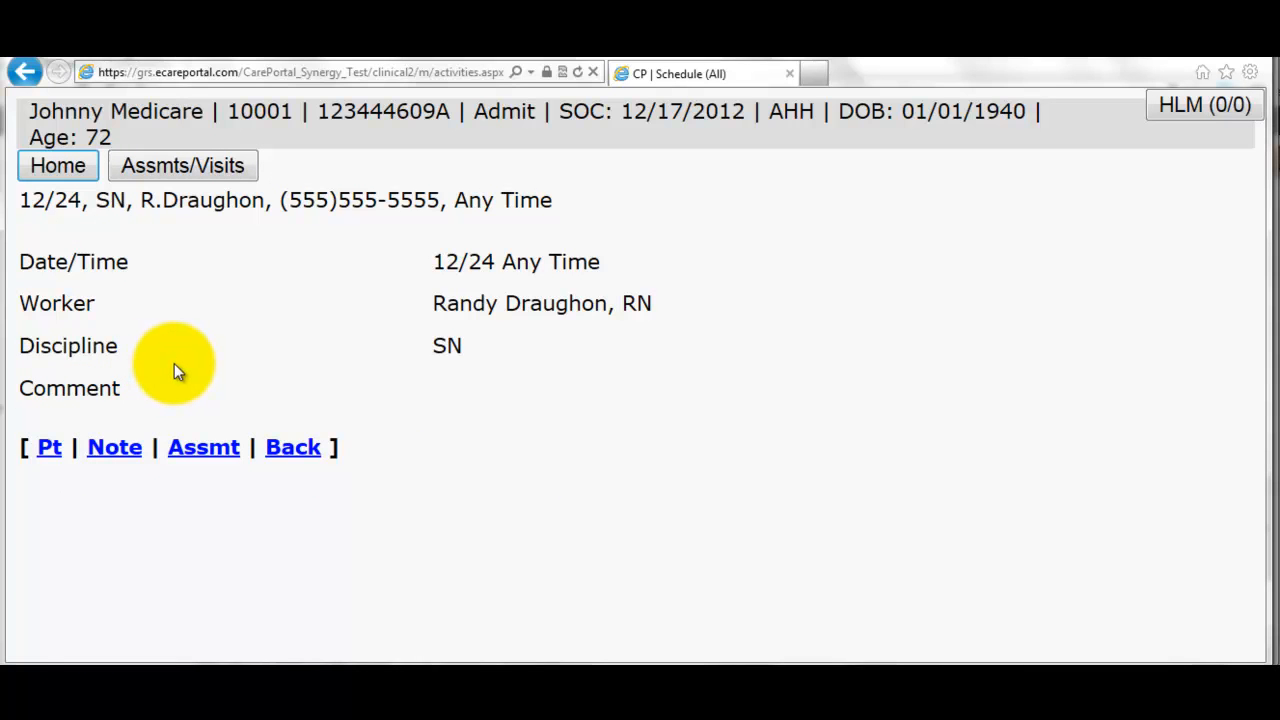
- Create a Timecard: SN Visit note with the LVN as assessor and HCPCS code G0164
left_click(127, 453)
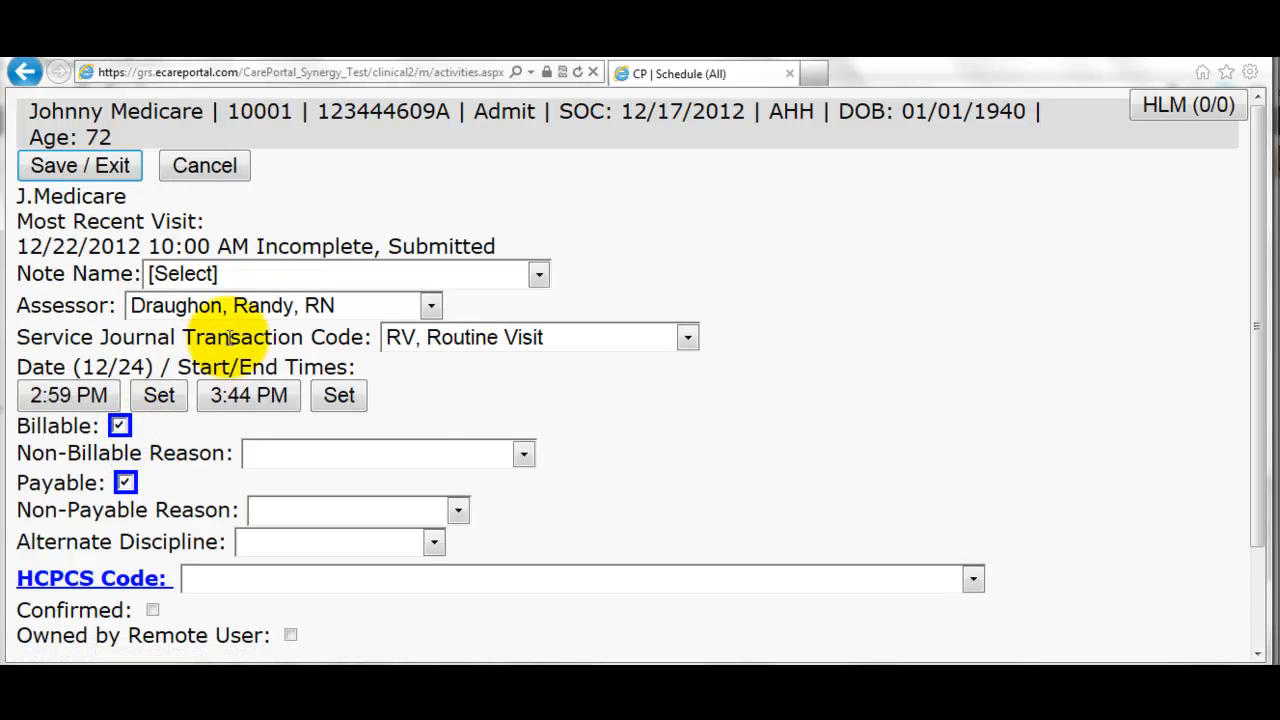
left_click(312, 311)
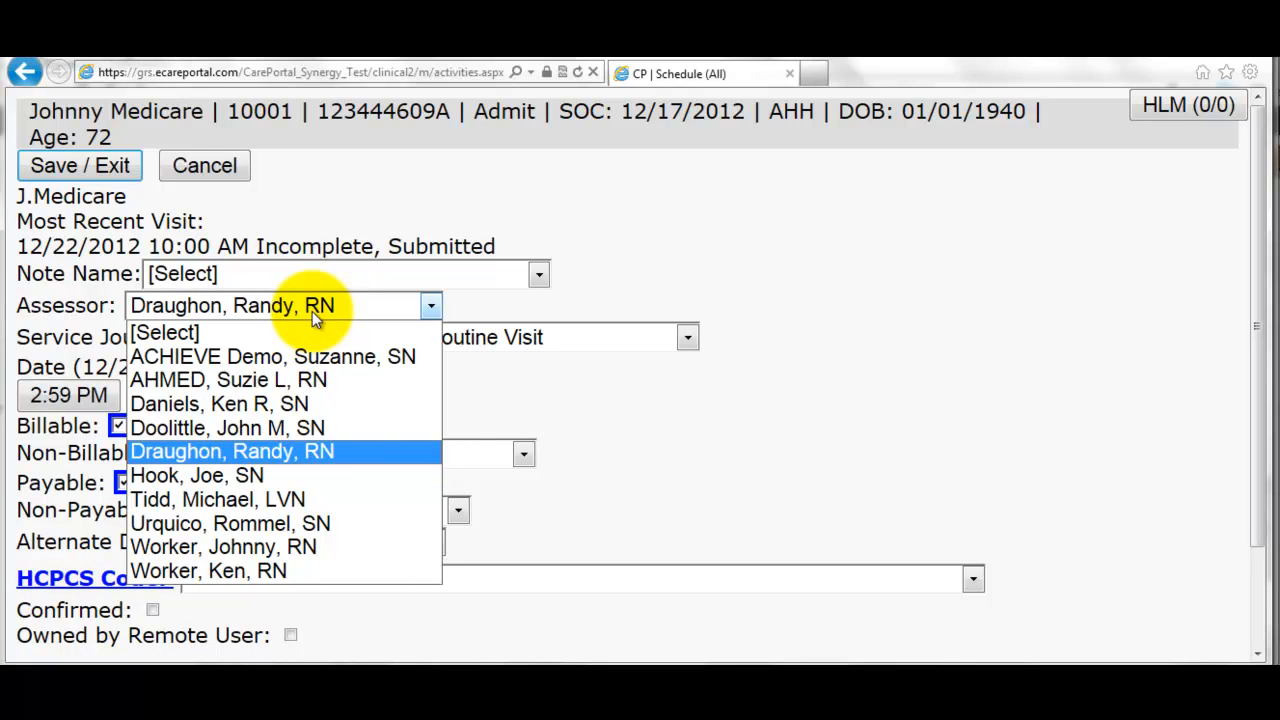
left_click(309, 501)
left_click(272, 279)
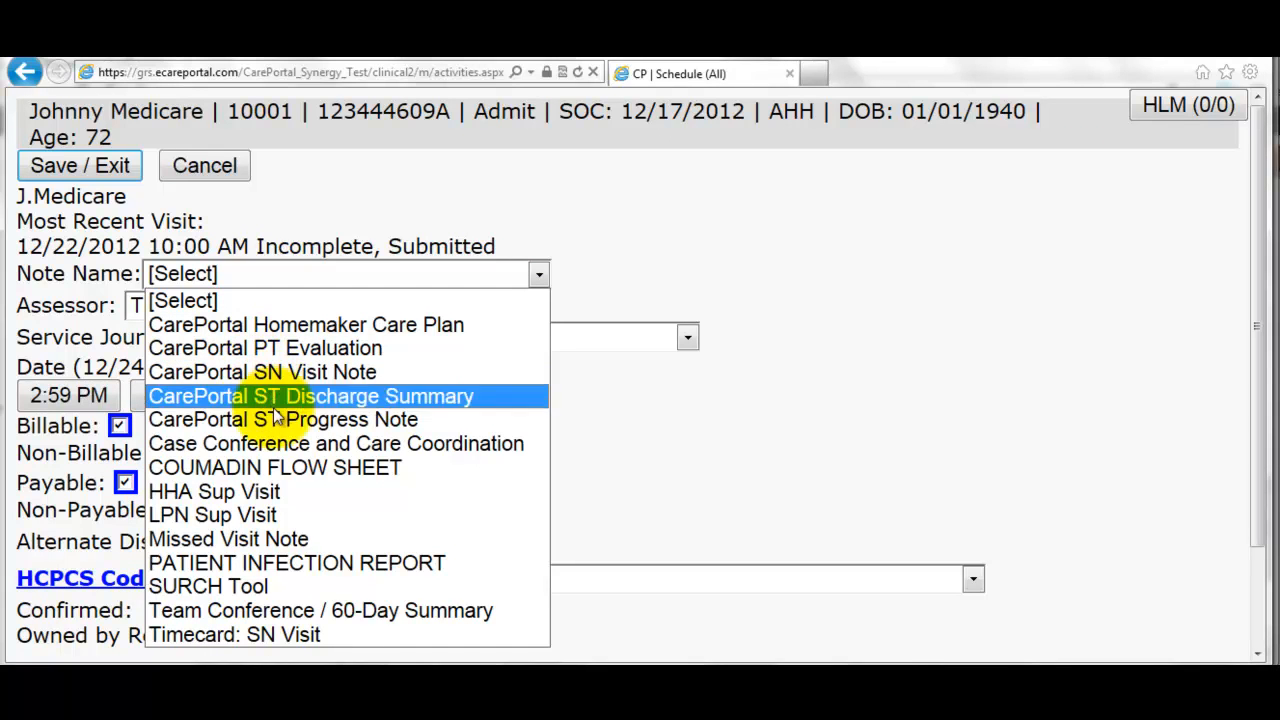
left_click(221, 638)
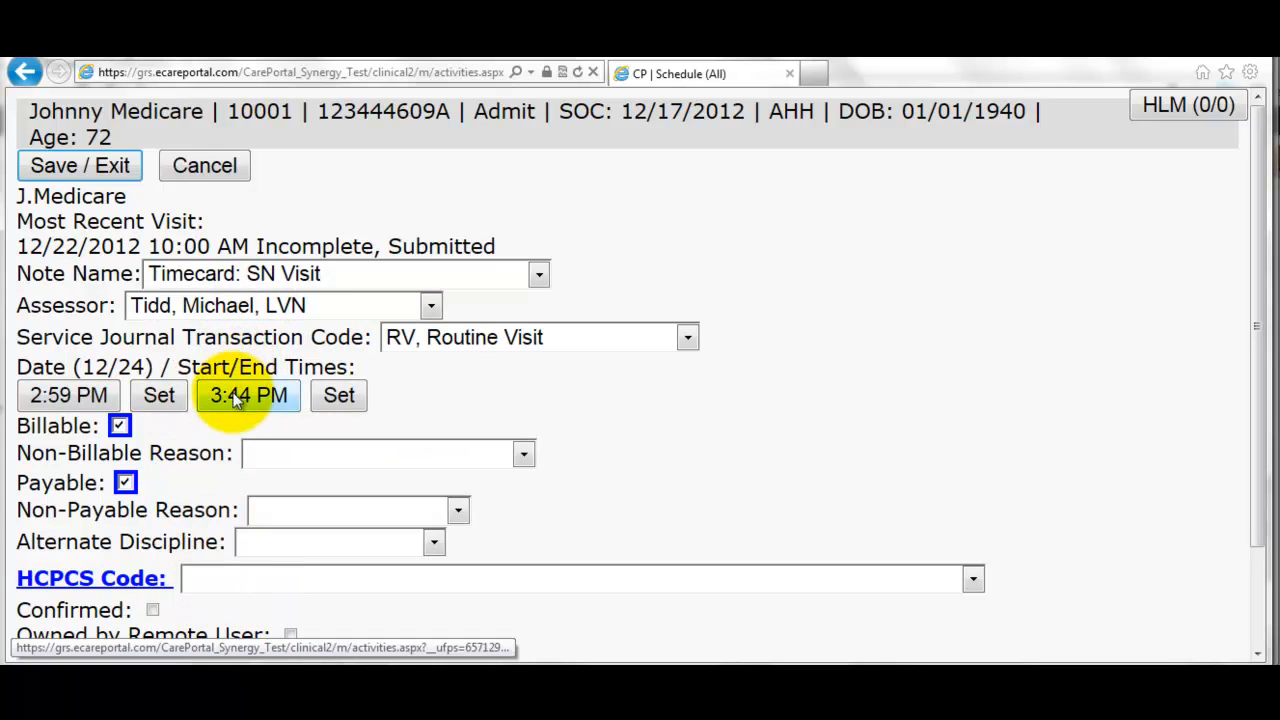
left_click(277, 584)
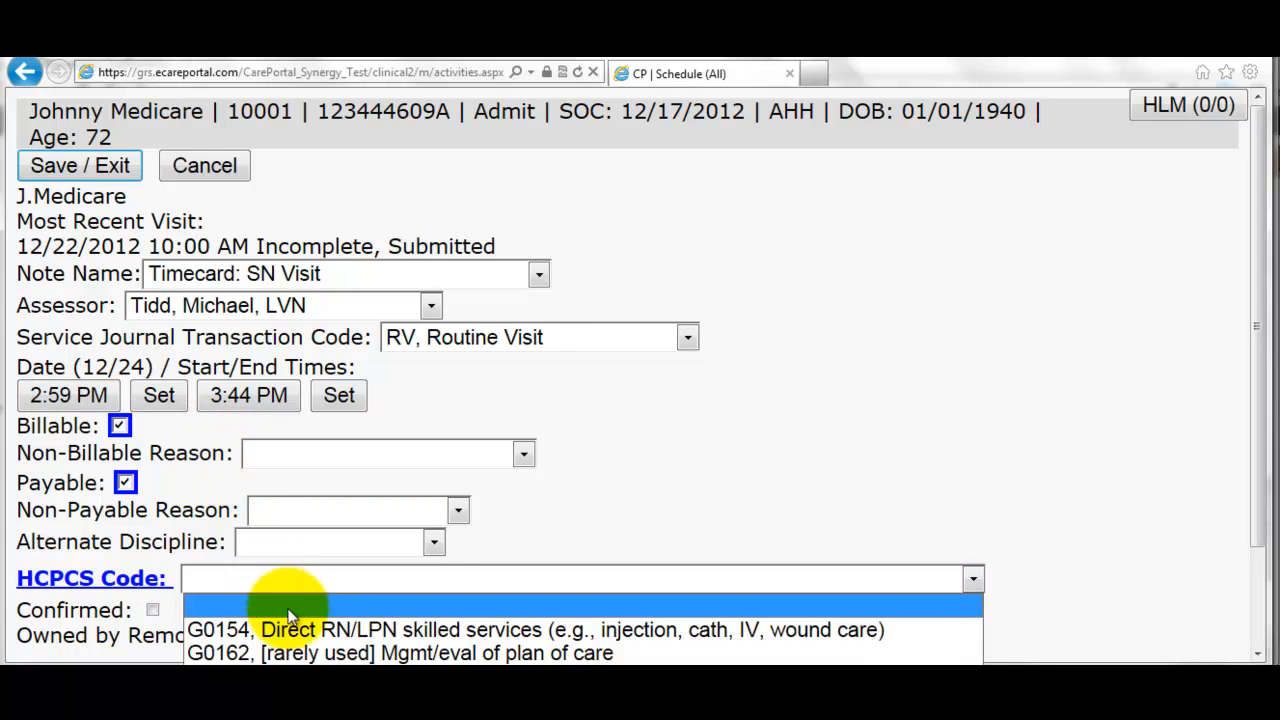
left_click(290, 702)
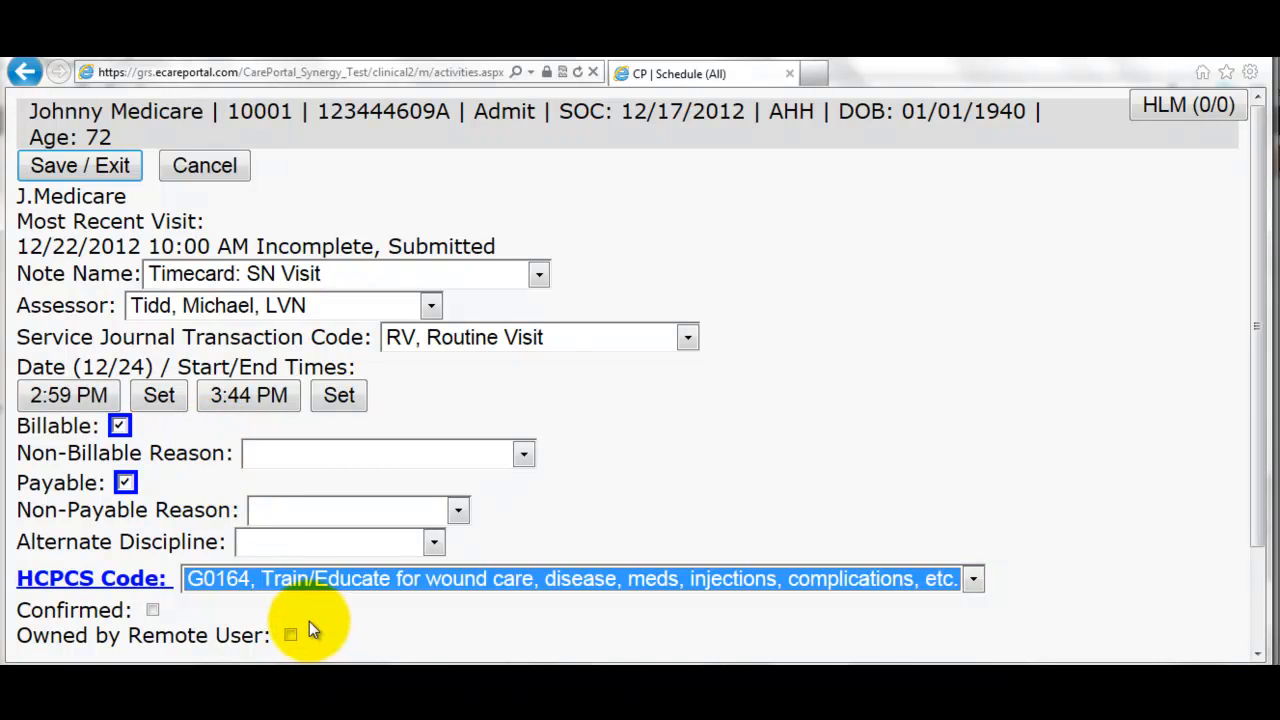
scroll(315, 615, "down", 3)
left_click(205, 587)
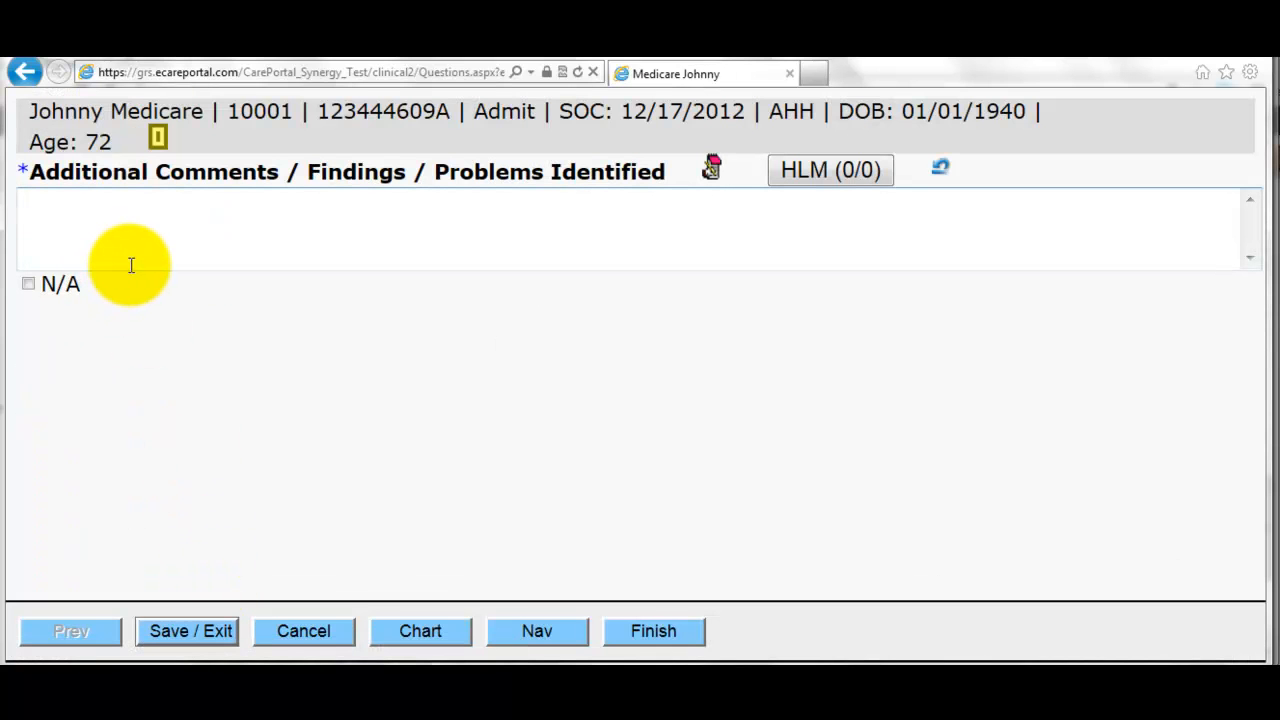
- Enter the comment 'Visit performed and paperwork received.'
left_click(57, 220)
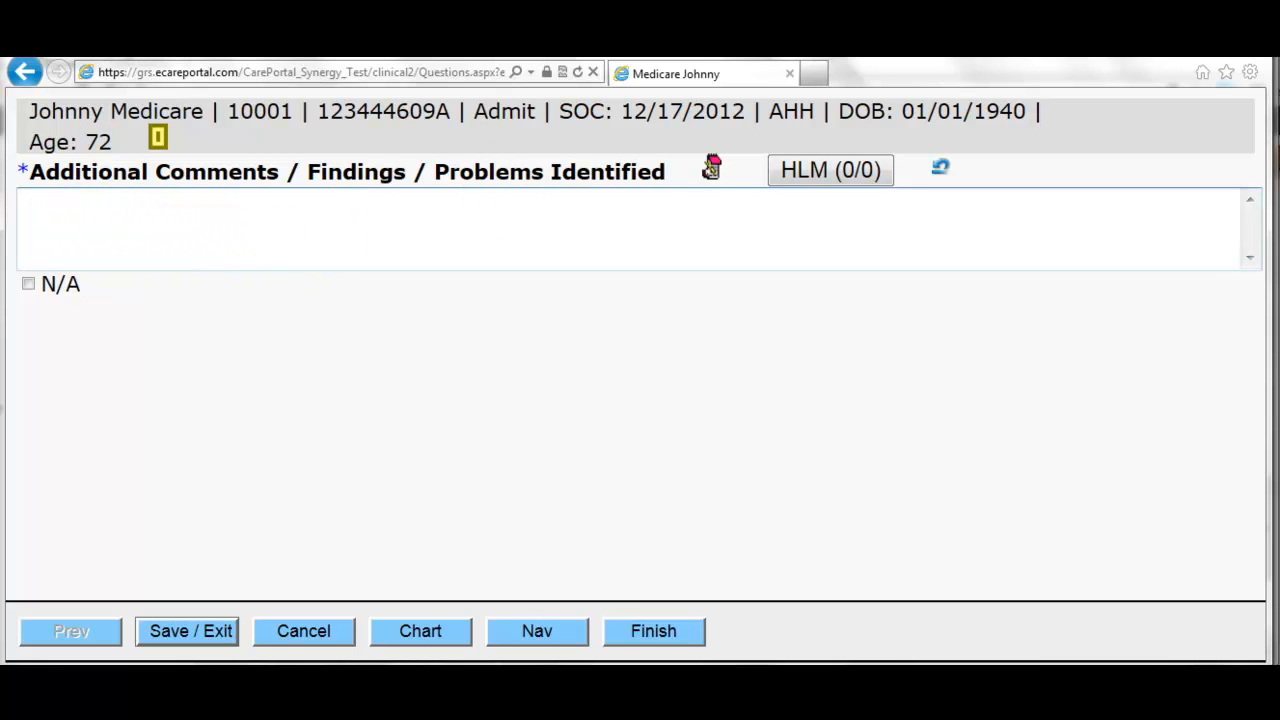
type("Visit performed a")
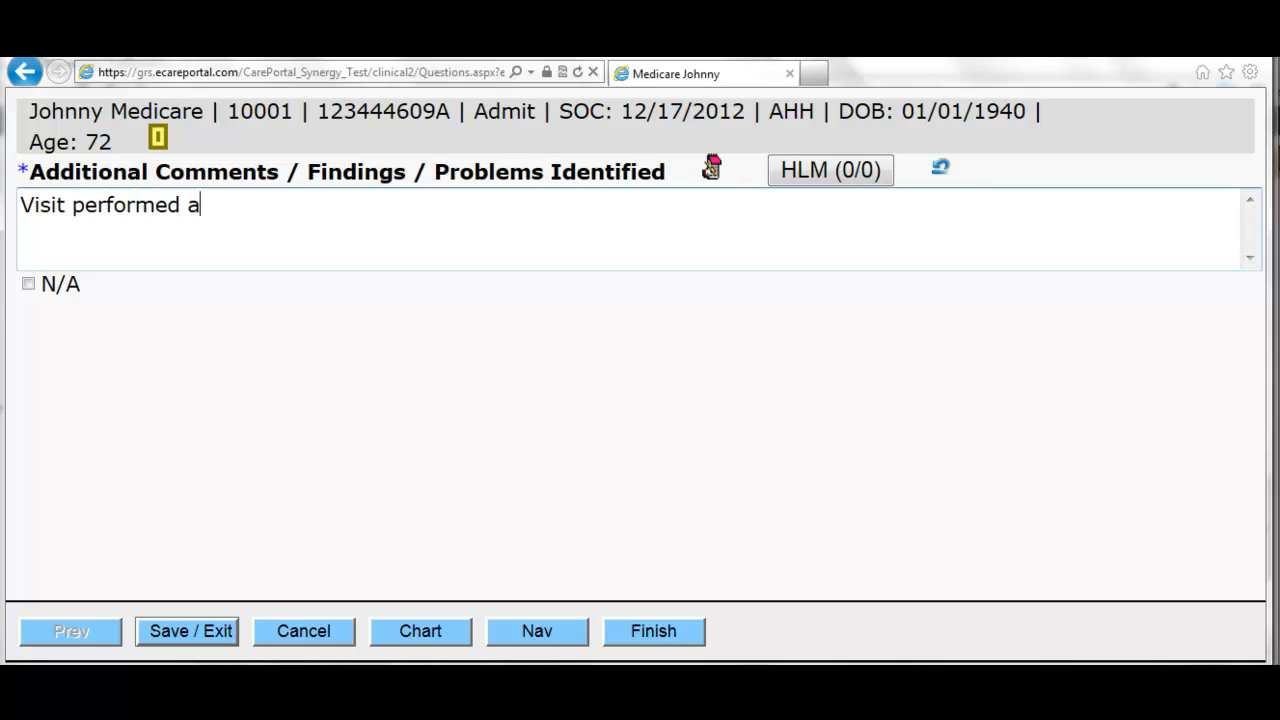
type("nd paperwork recie")
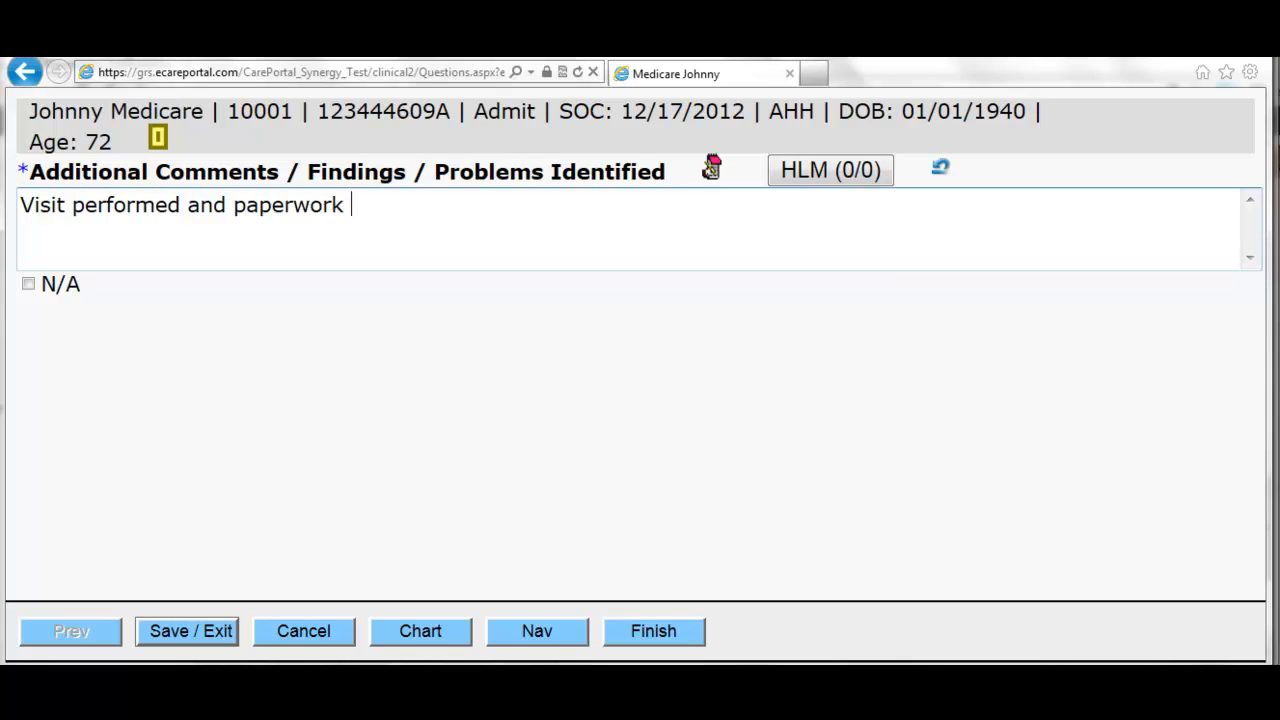
key("BackSpace")
key("BackSpace")
type("eived")
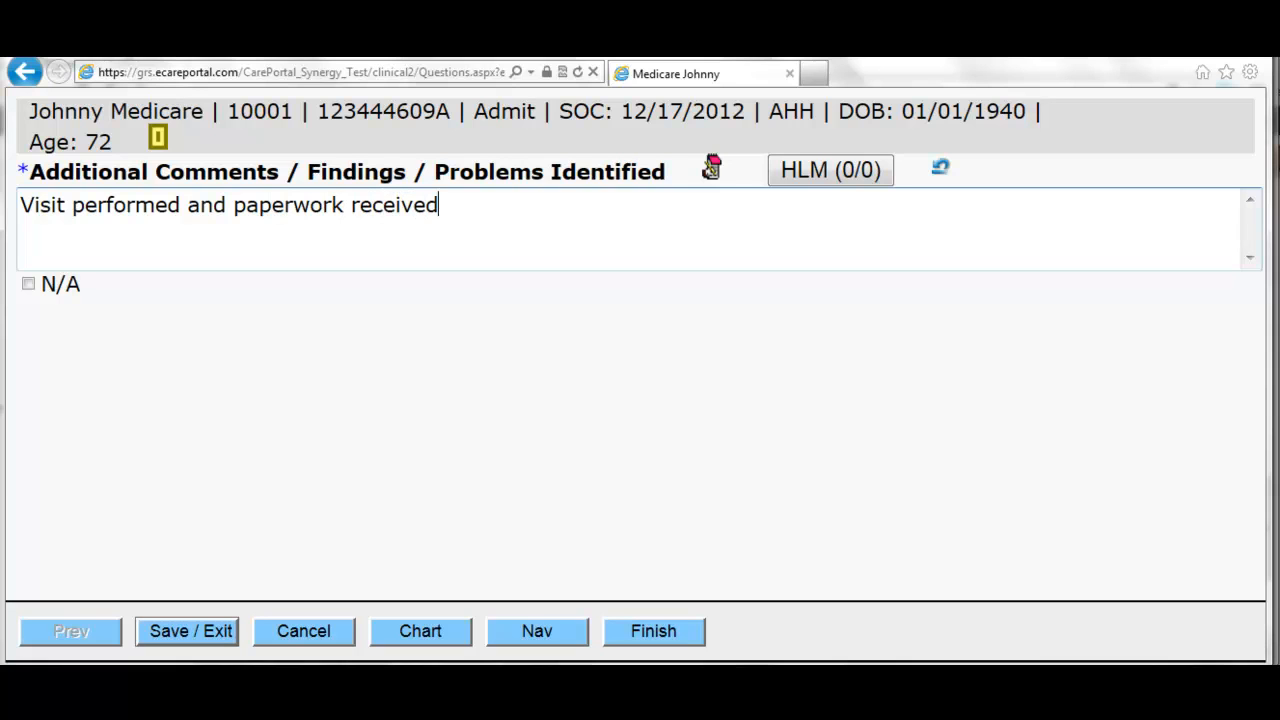
type(".")
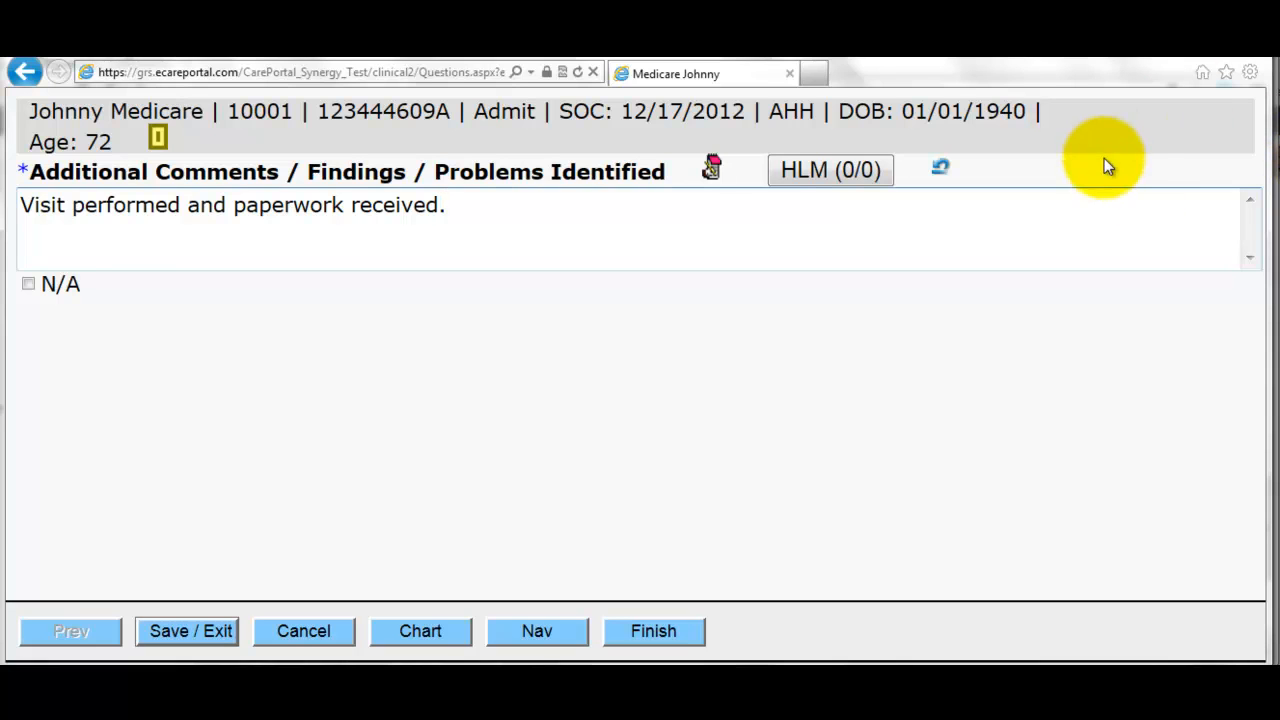
- Complete the timecard, mark the visit Confirmed, and save it
left_click(653, 631)
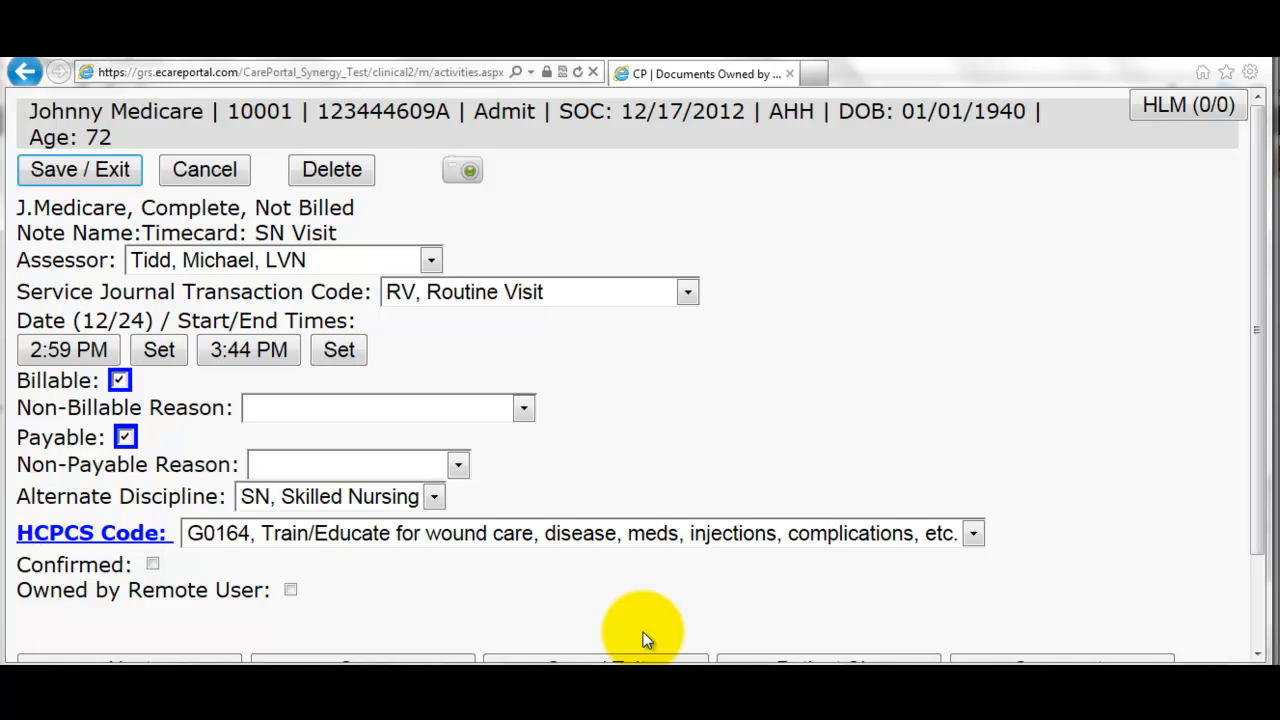
left_click(153, 565)
scroll(1257, 571, "down", 2)
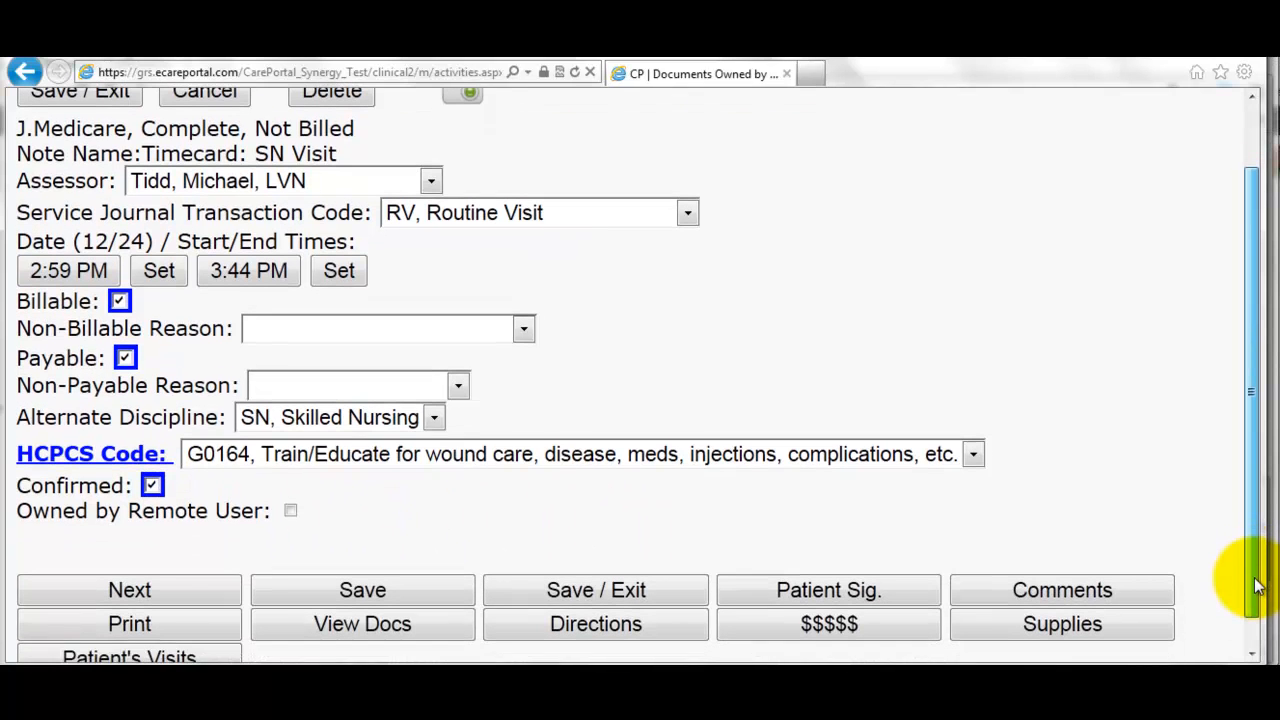
left_click(540, 595)
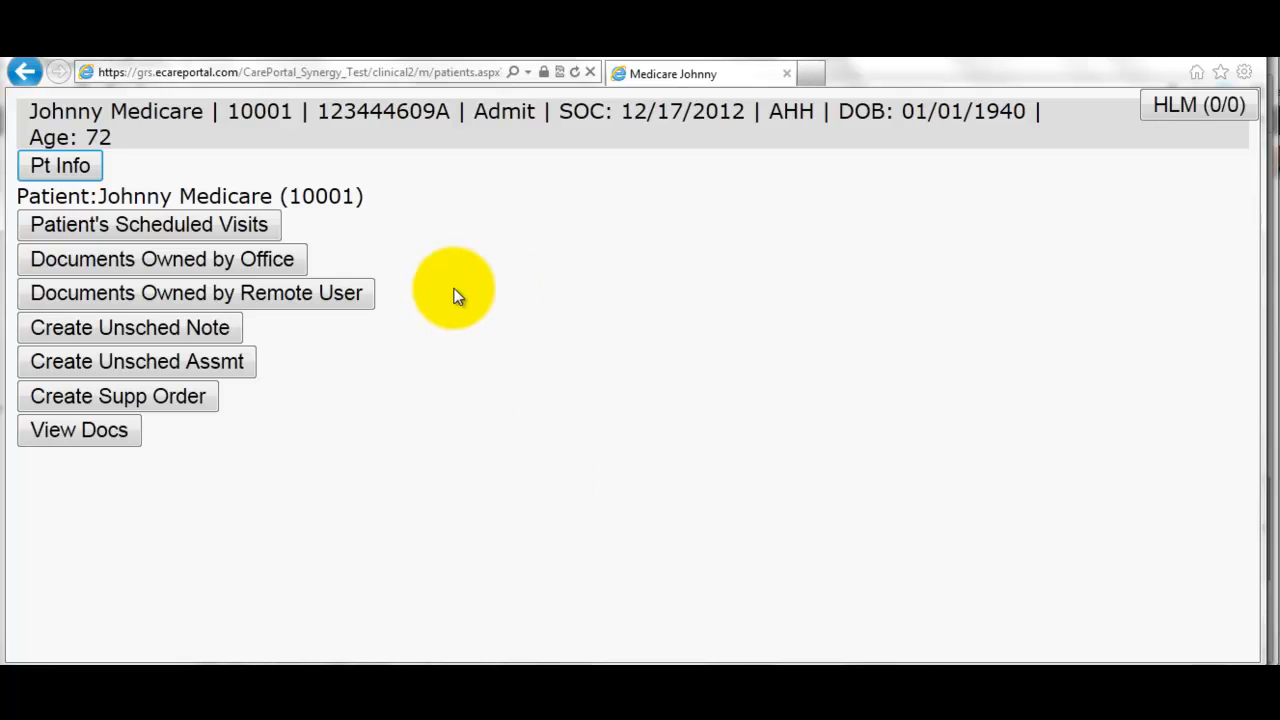
- View the office-owned documents list with transmitted assessments included
left_click(208, 265)
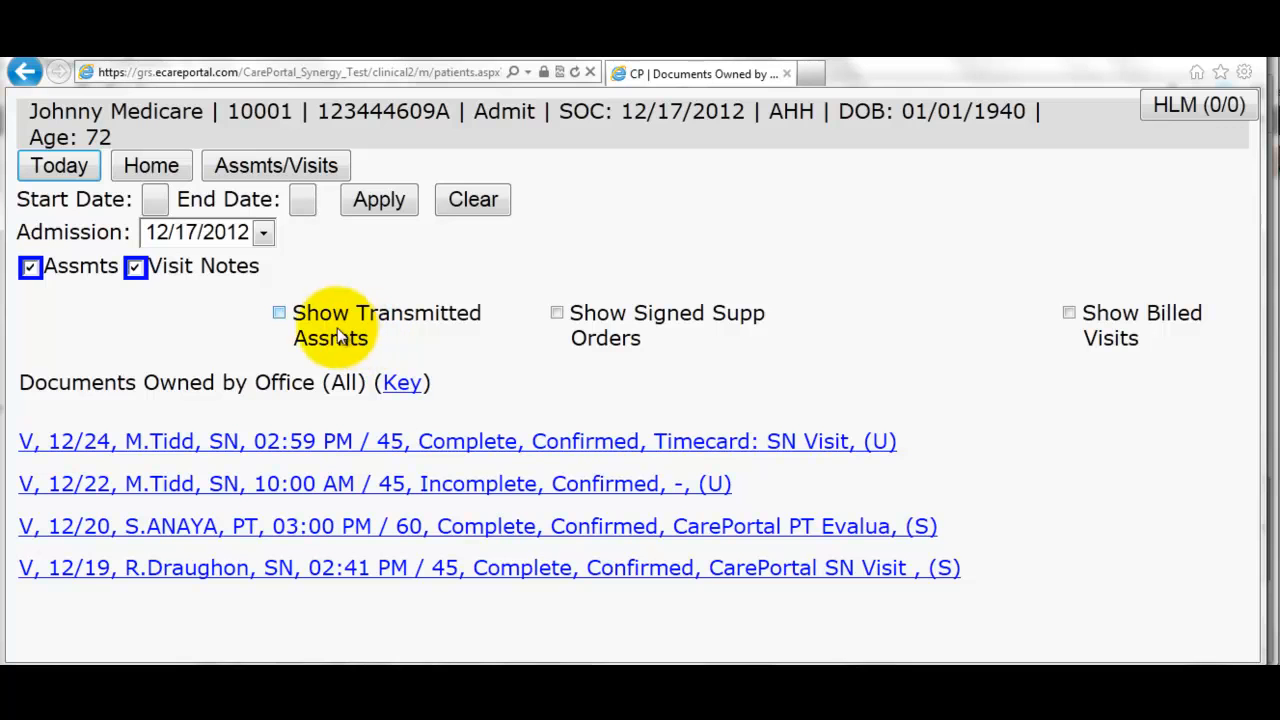
left_click(280, 316)
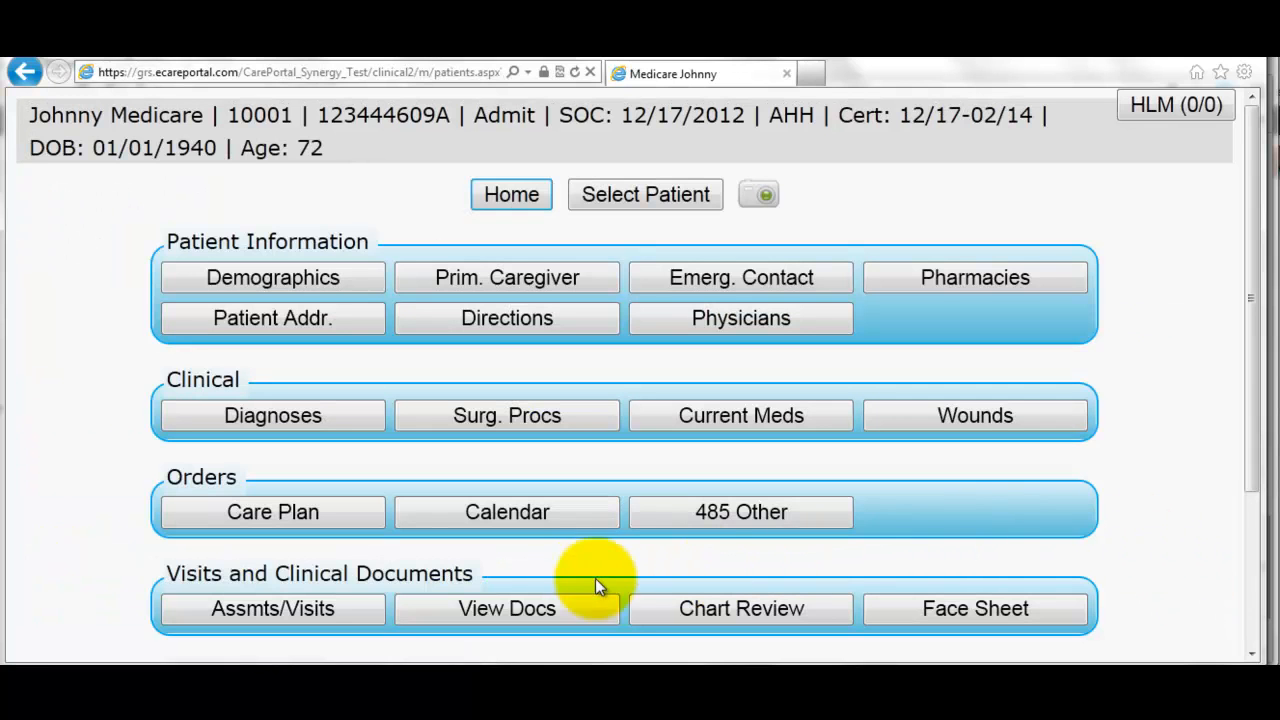
- Review the Start of Care grouper summary (HHRG C3F1S31, total payment $3,089.93)
left_click(518, 611)
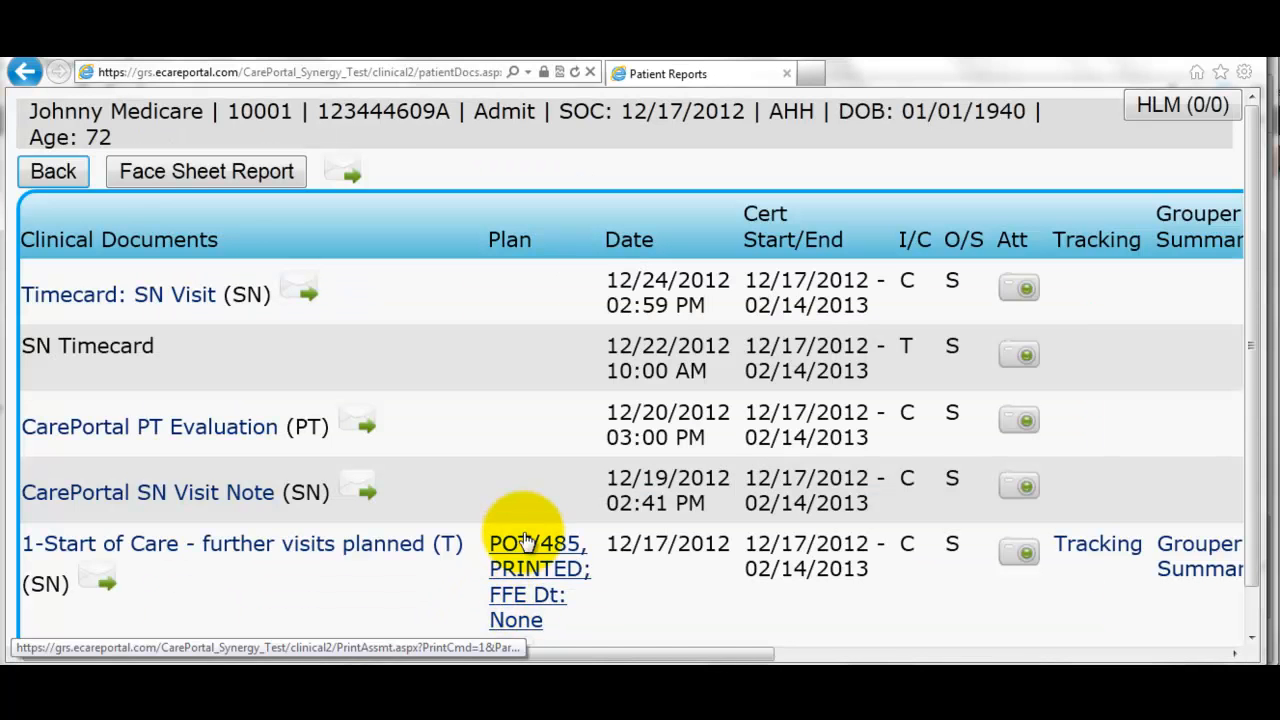
scroll(500, 545, "down", 1)
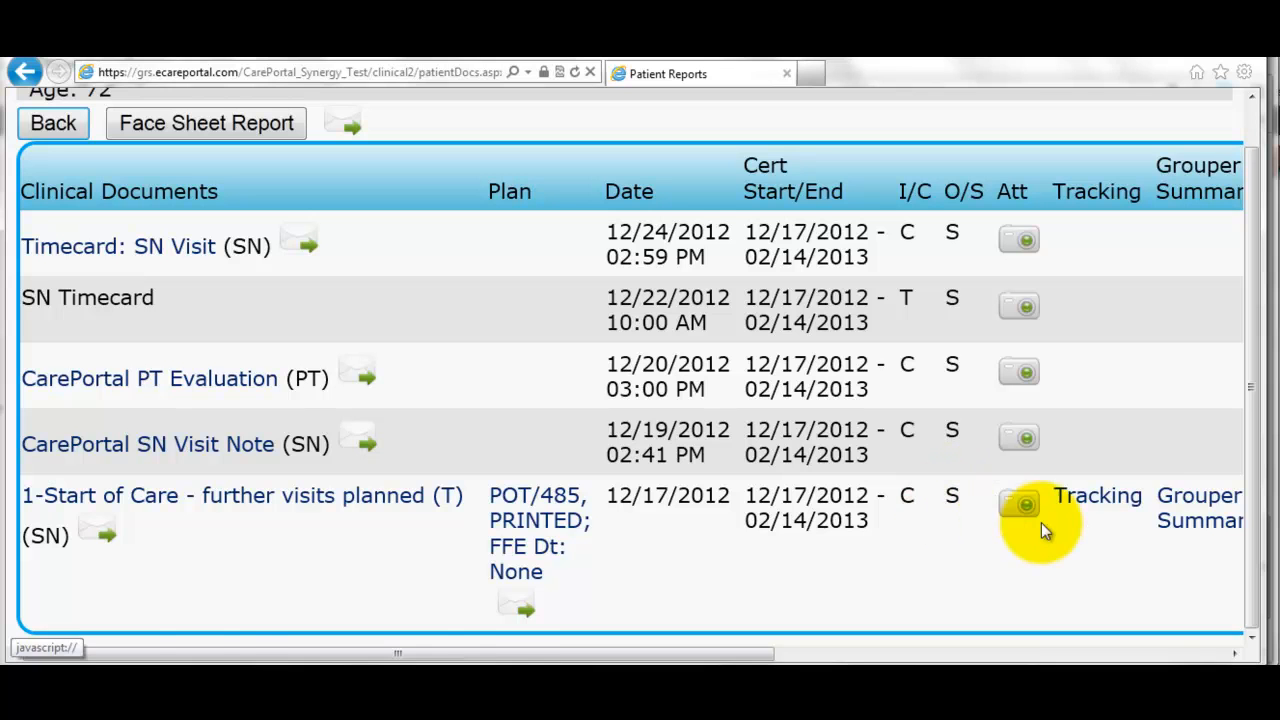
left_click(1182, 512)
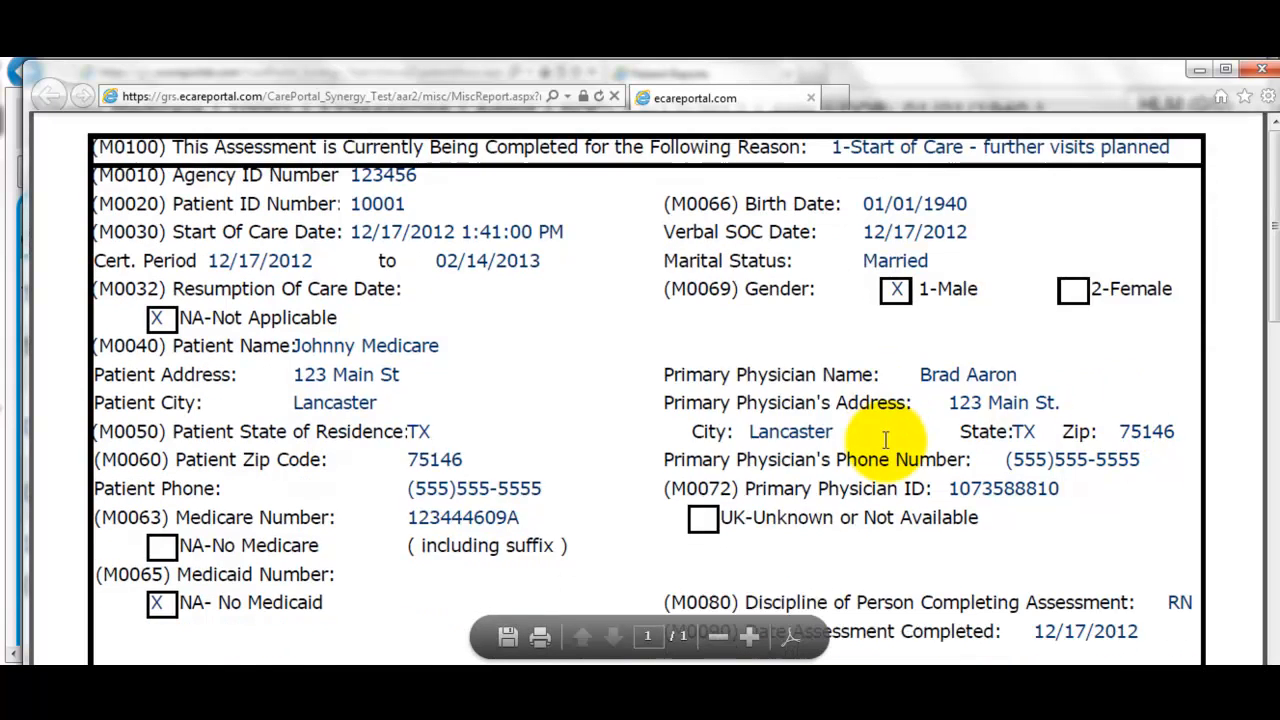
scroll(885, 440, "down", 2)
scroll(883, 438, "down", 2)
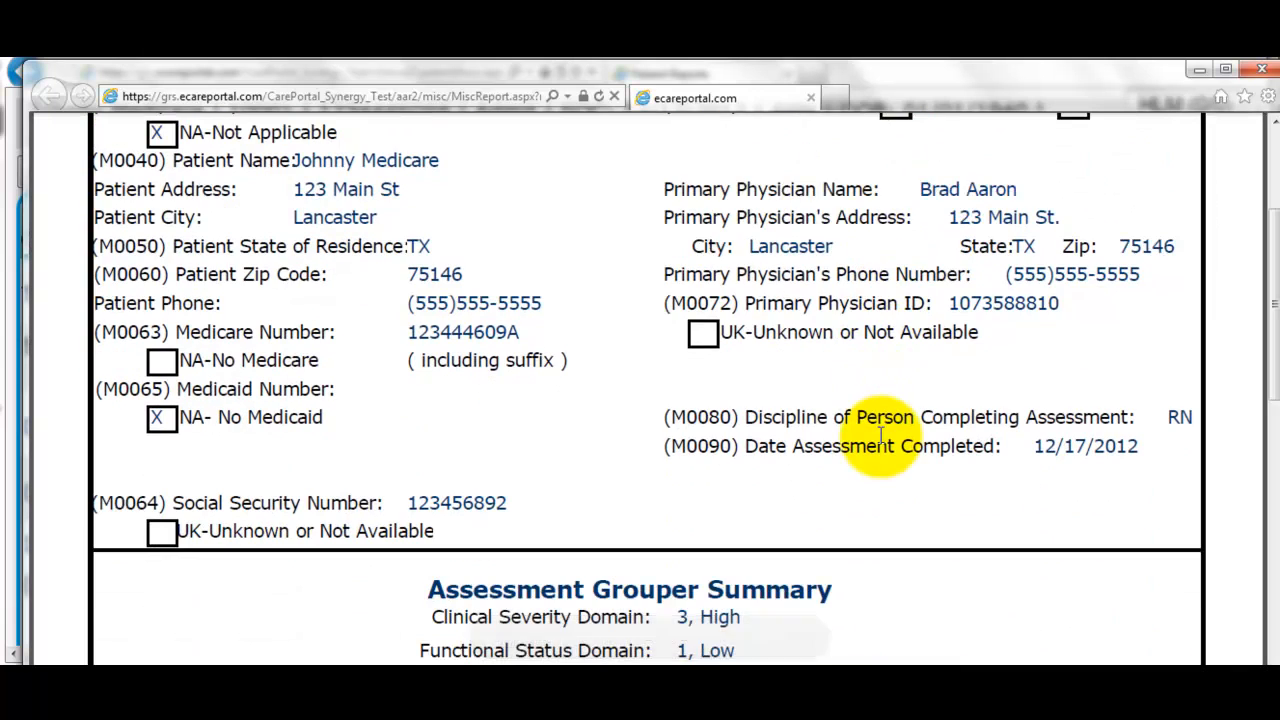
scroll(880, 440, "down", 6)
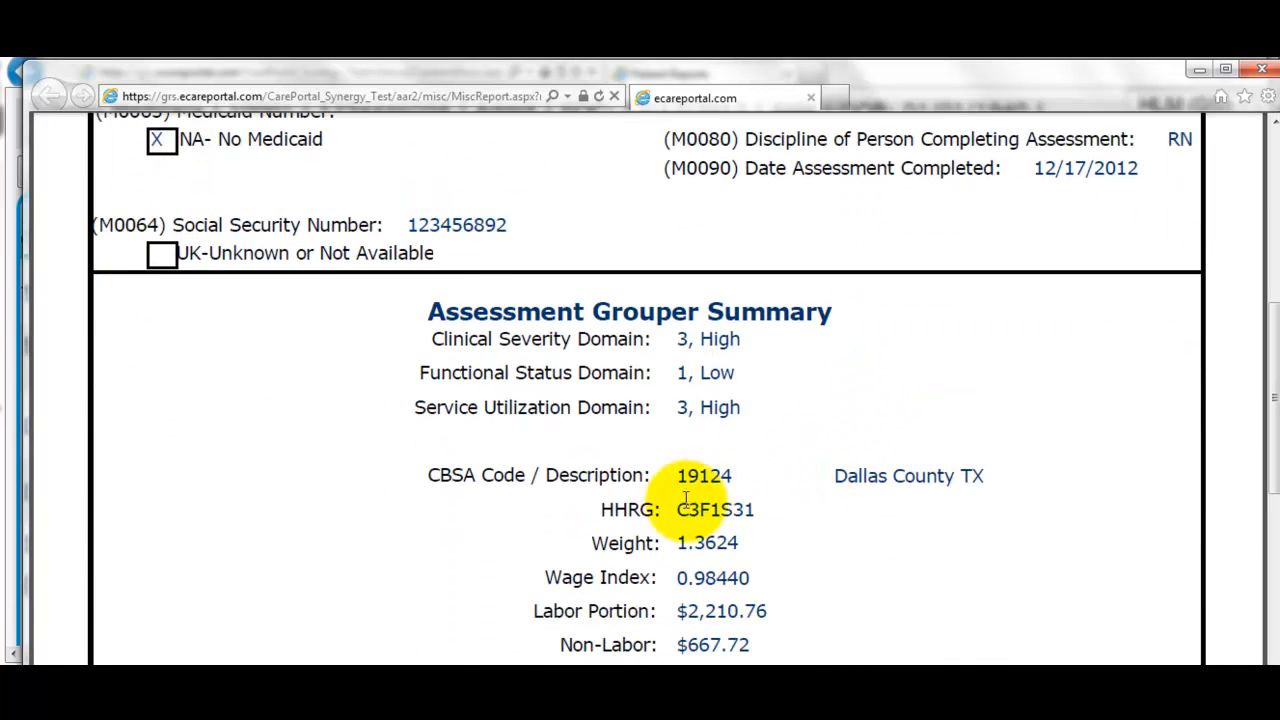
scroll(714, 562, "down", 4)
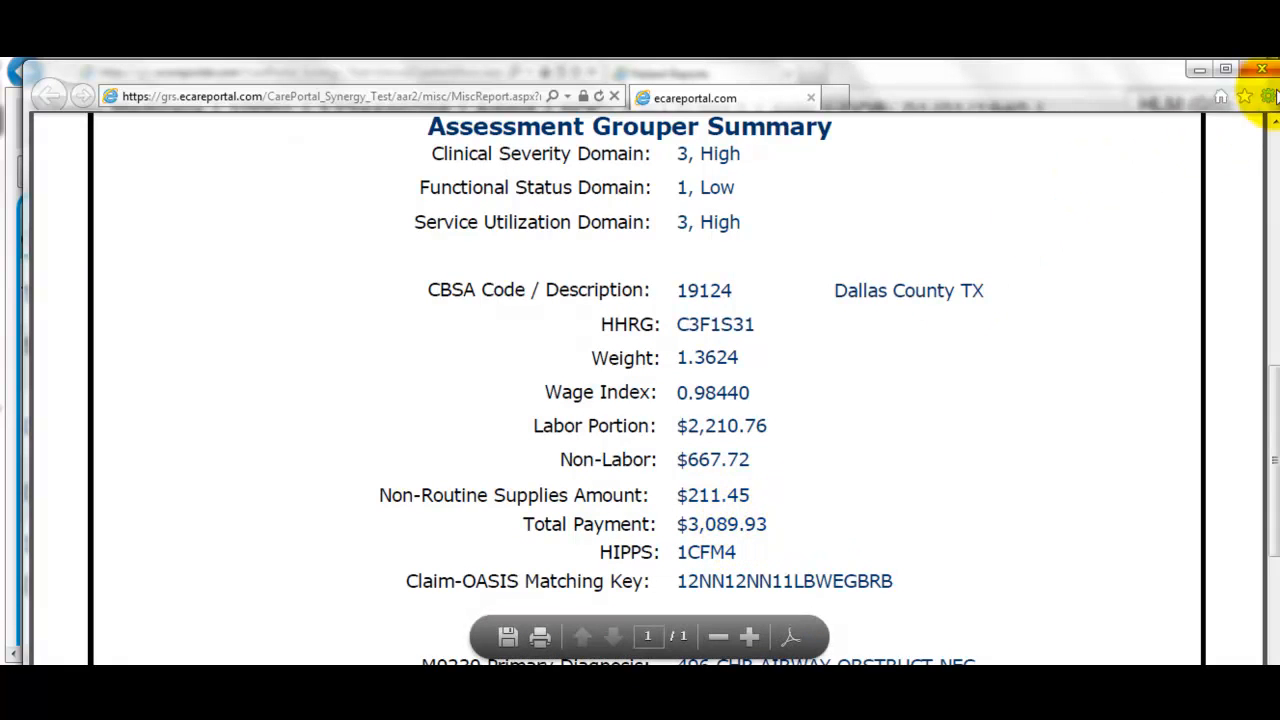
left_click(1262, 68)
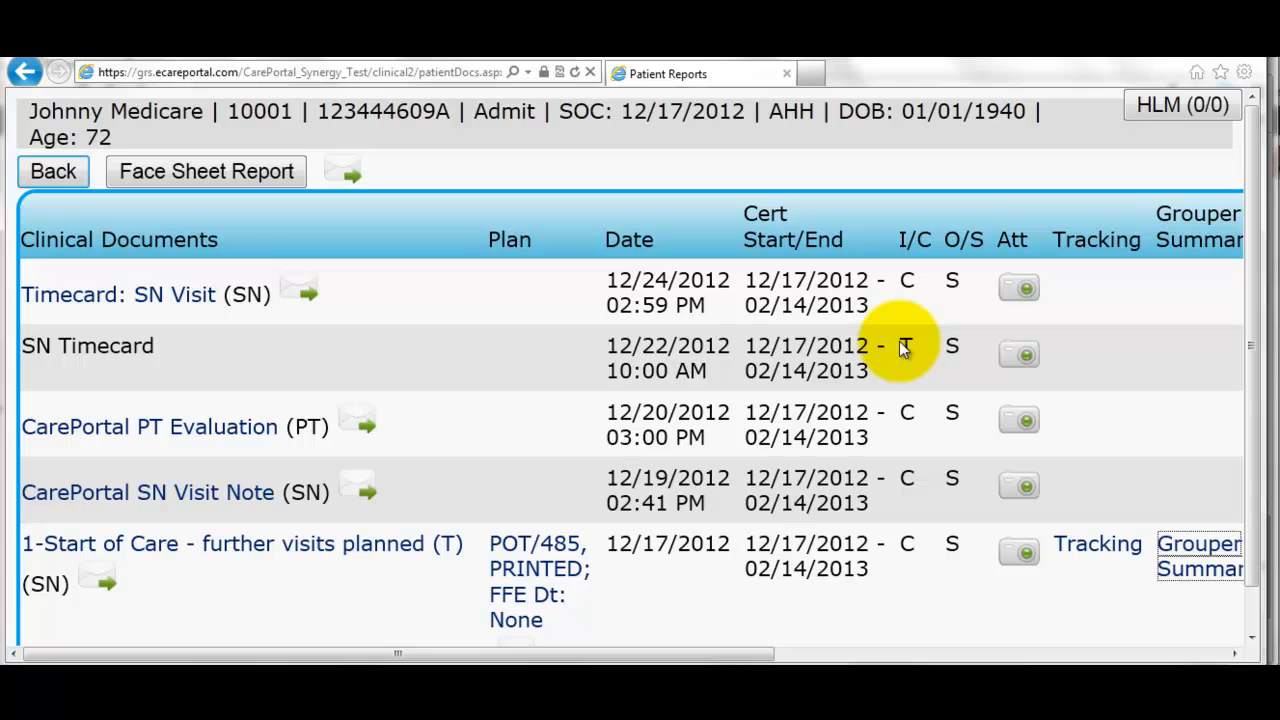
- Check the SN Timecard's attachments and leave the clinical documents list
left_click(1020, 360)
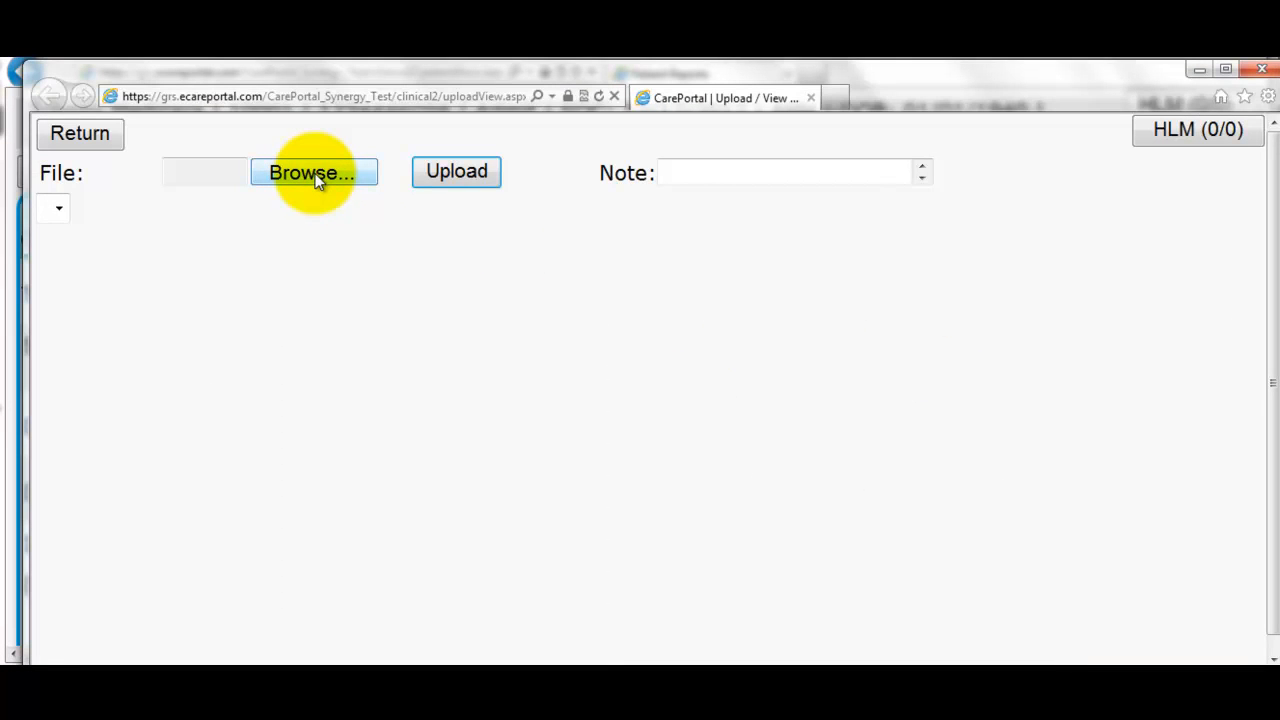
left_click(1261, 72)
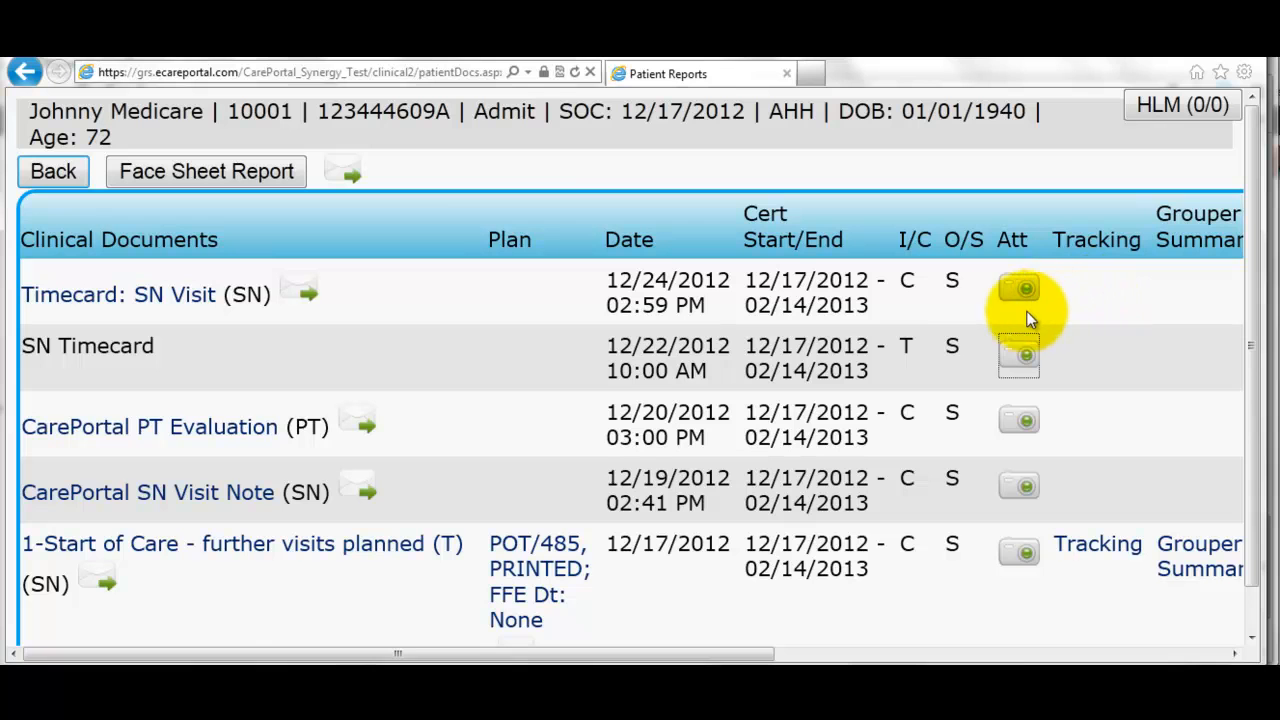
left_click(53, 170)
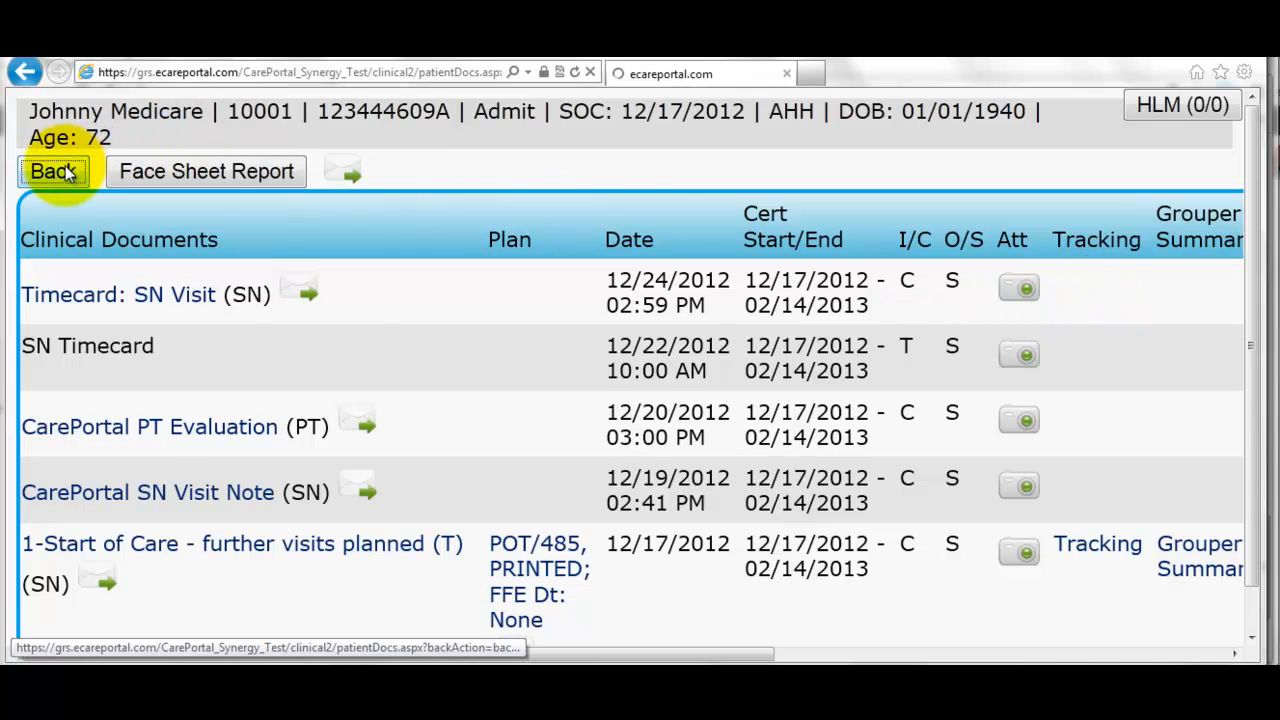
- Read the agenda's discharge assessment and final claims steps, then return to CarePortal
left_click(490, 195)
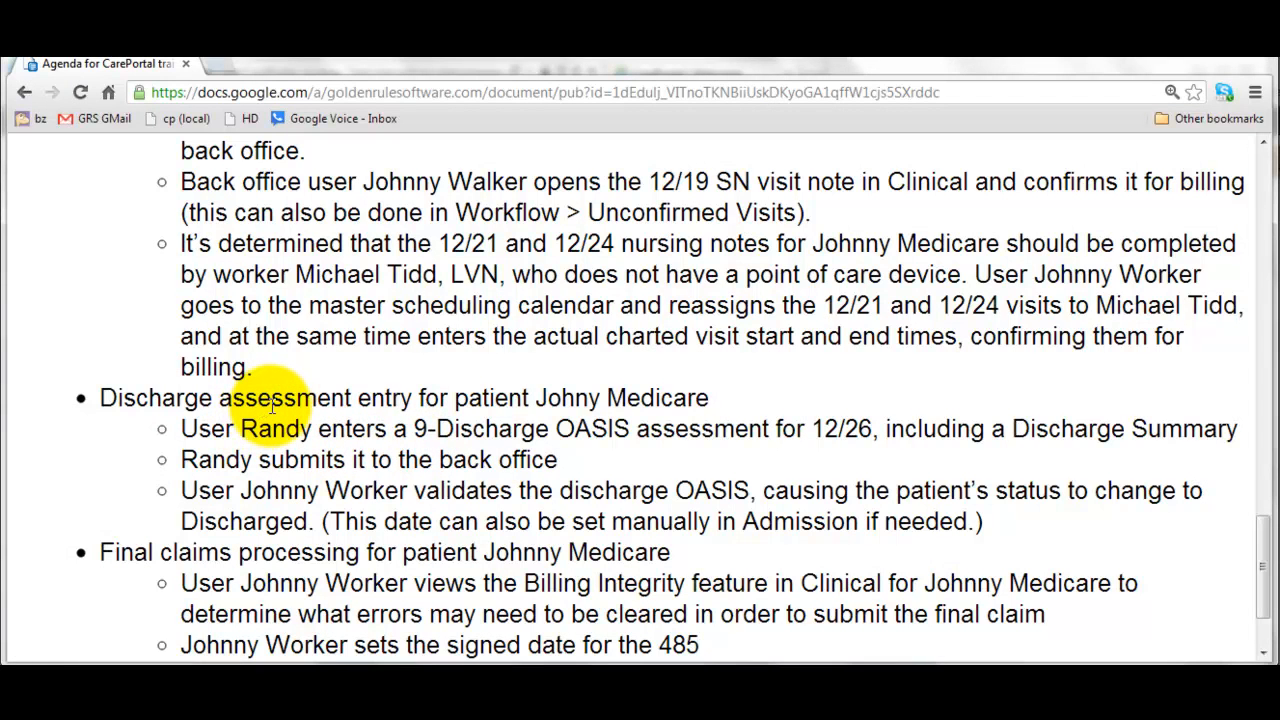
scroll(272, 405, "down", 1)
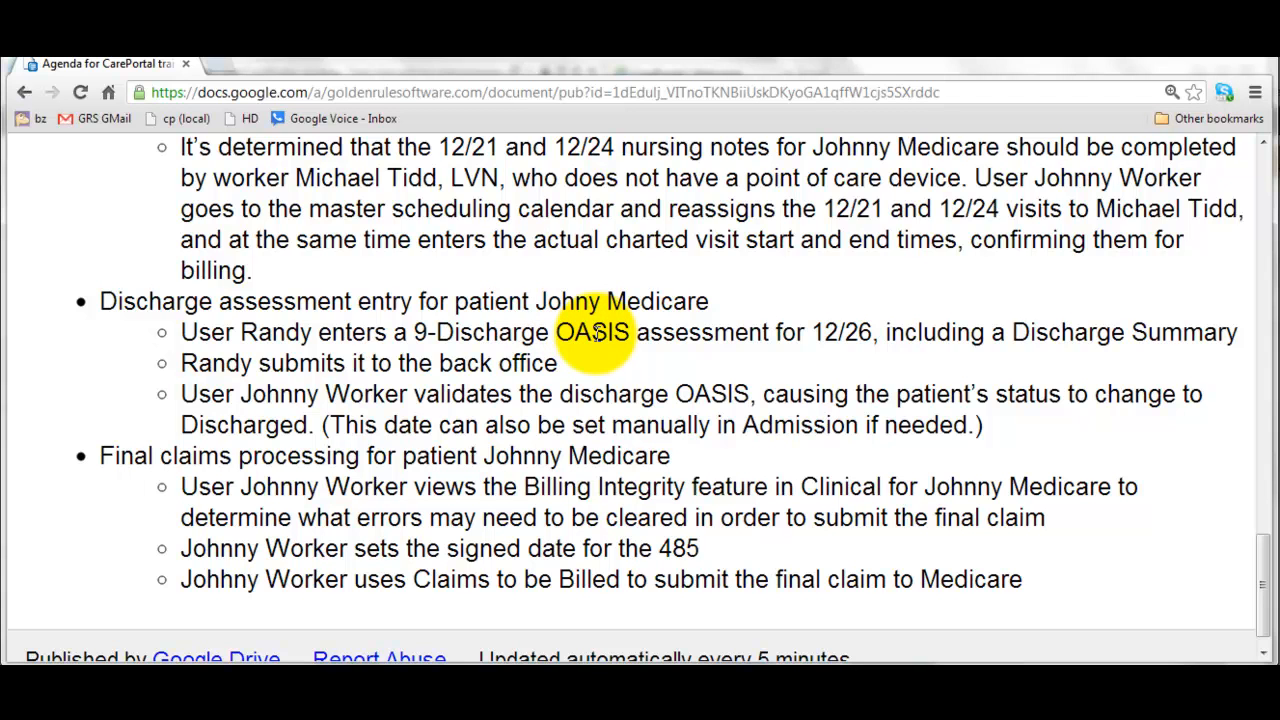
key("alt+Tab")
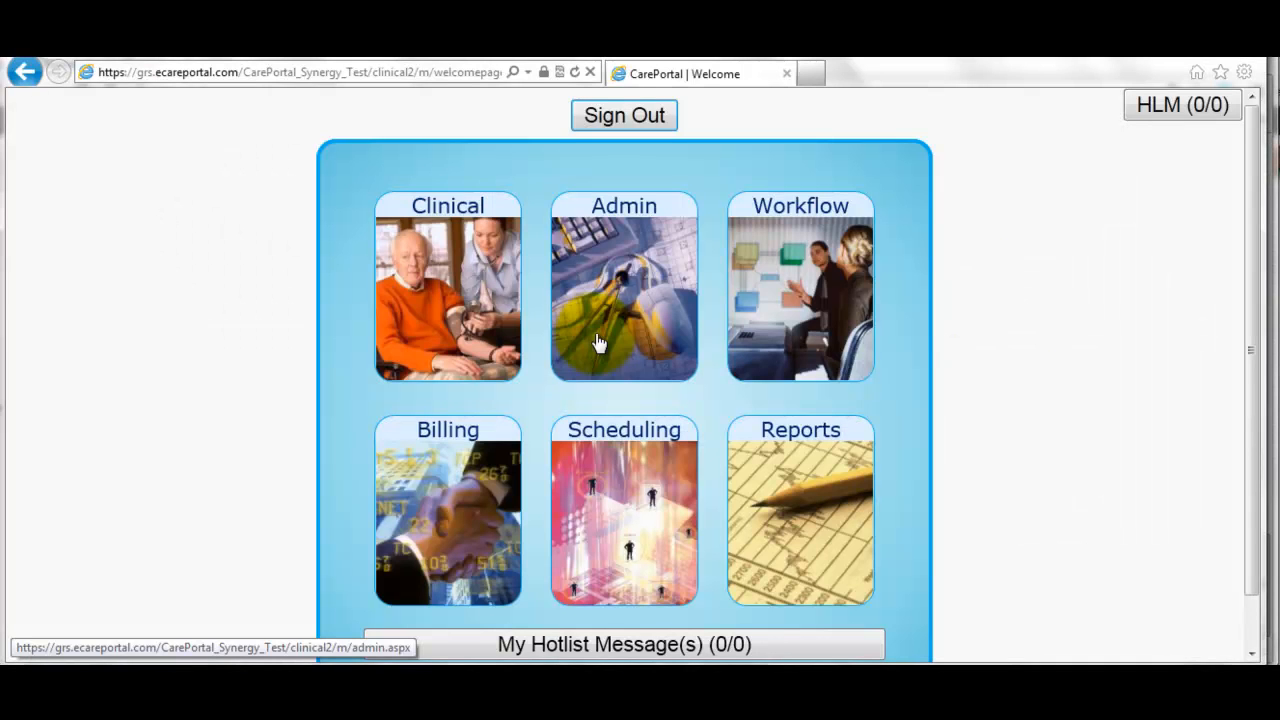
- From the calendar view of My Schedule, open the patient's 12/26 SN visit
key("alt+Tab")
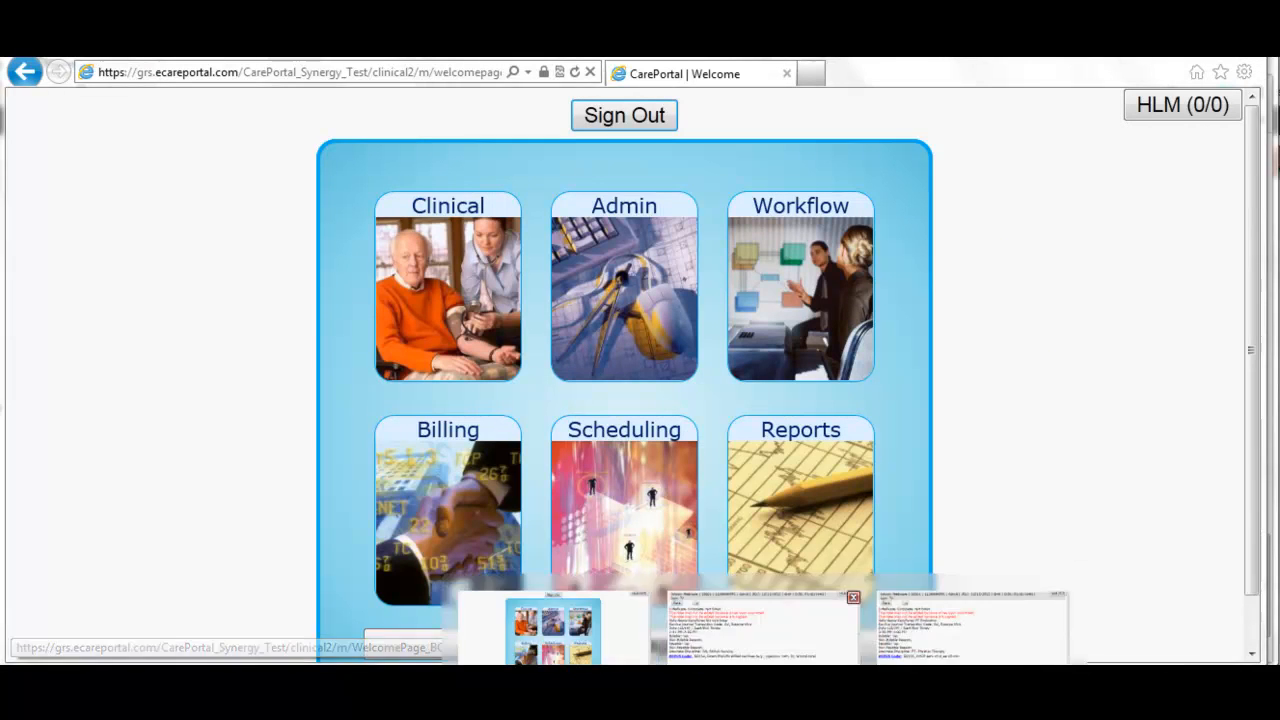
scroll(745, 512, "down", 1)
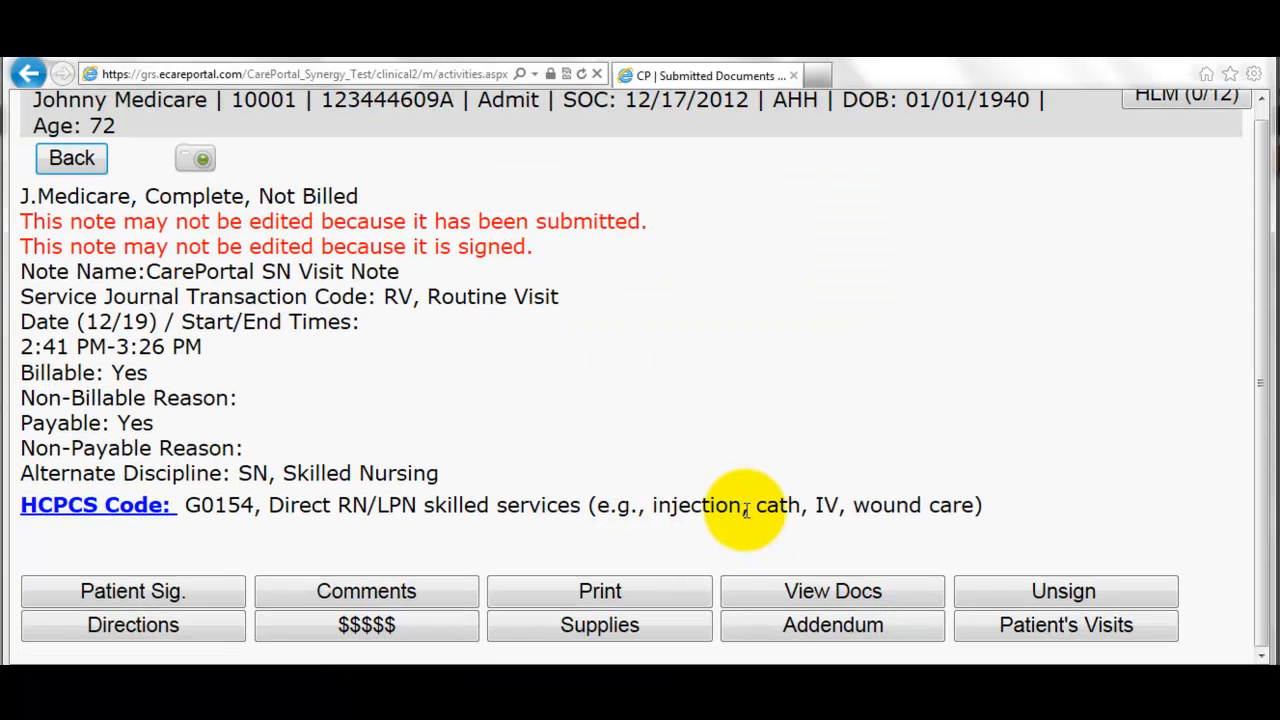
left_click(72, 158)
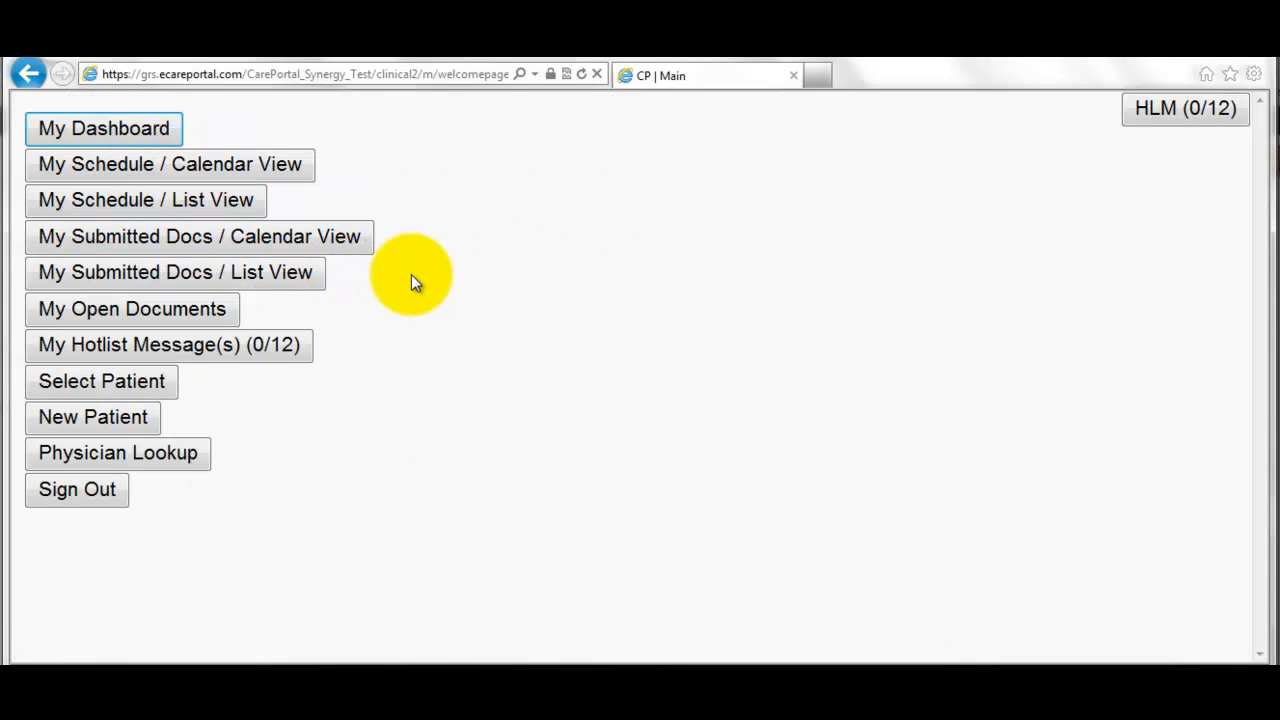
left_click(286, 170)
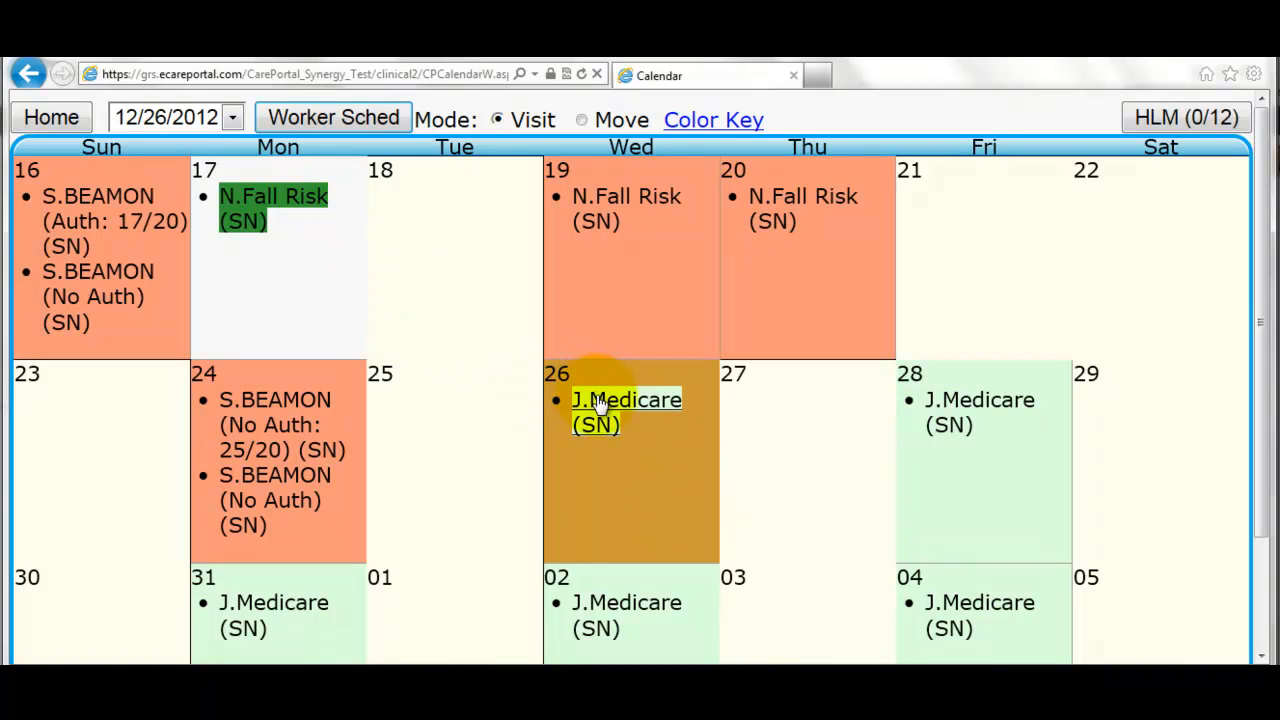
mouse_move(600, 402)
left_click(600, 408)
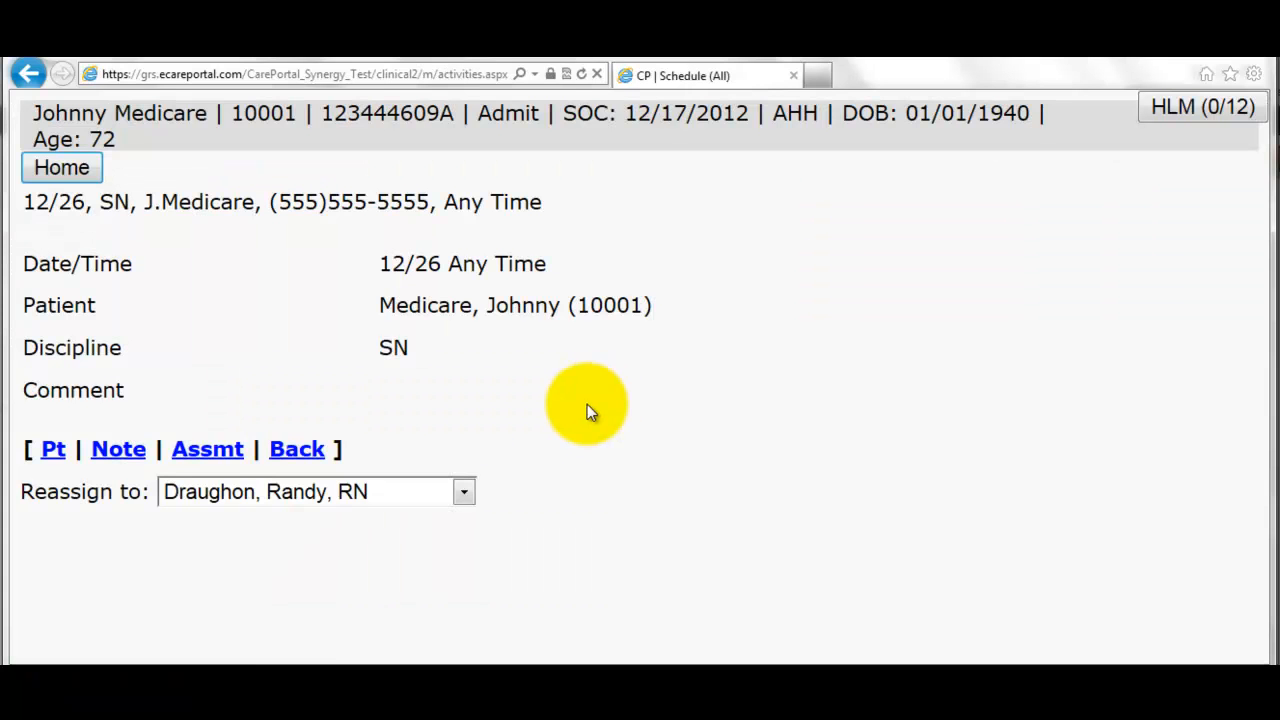
- Start a 9-Discharge From Agency assessment with transaction code DC, Discharge Visit
left_click(227, 462)
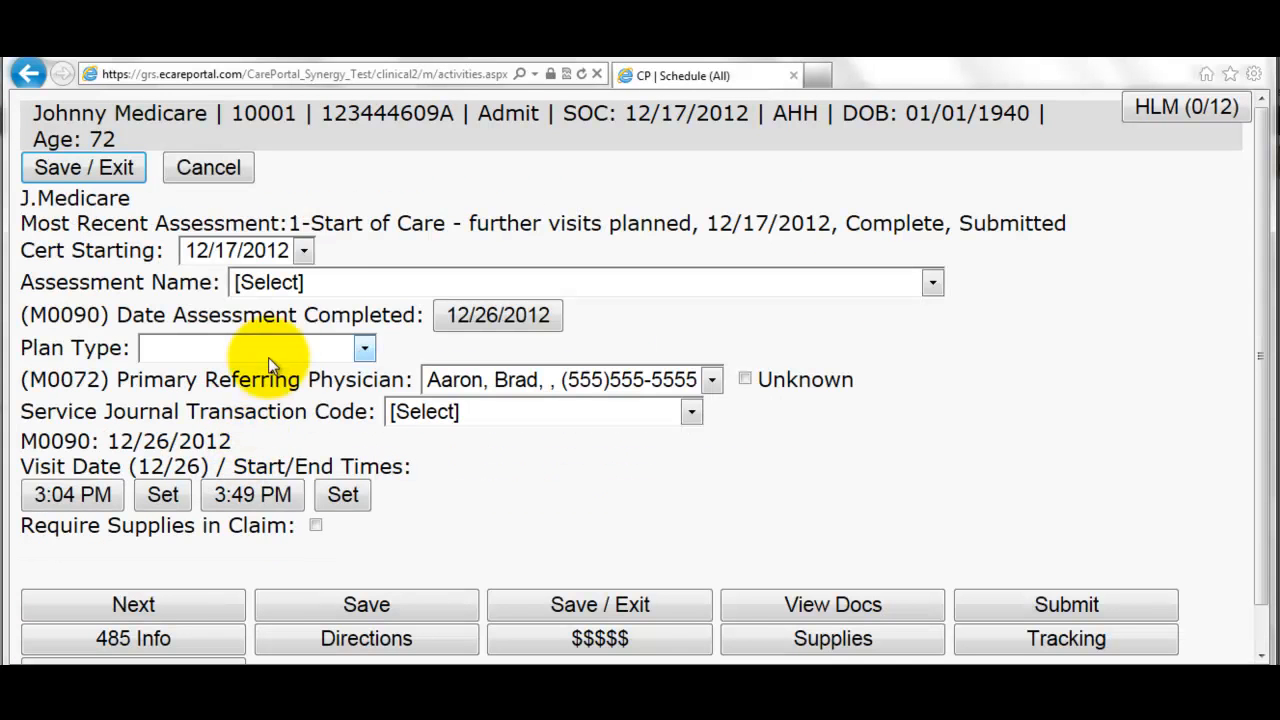
left_click(300, 284)
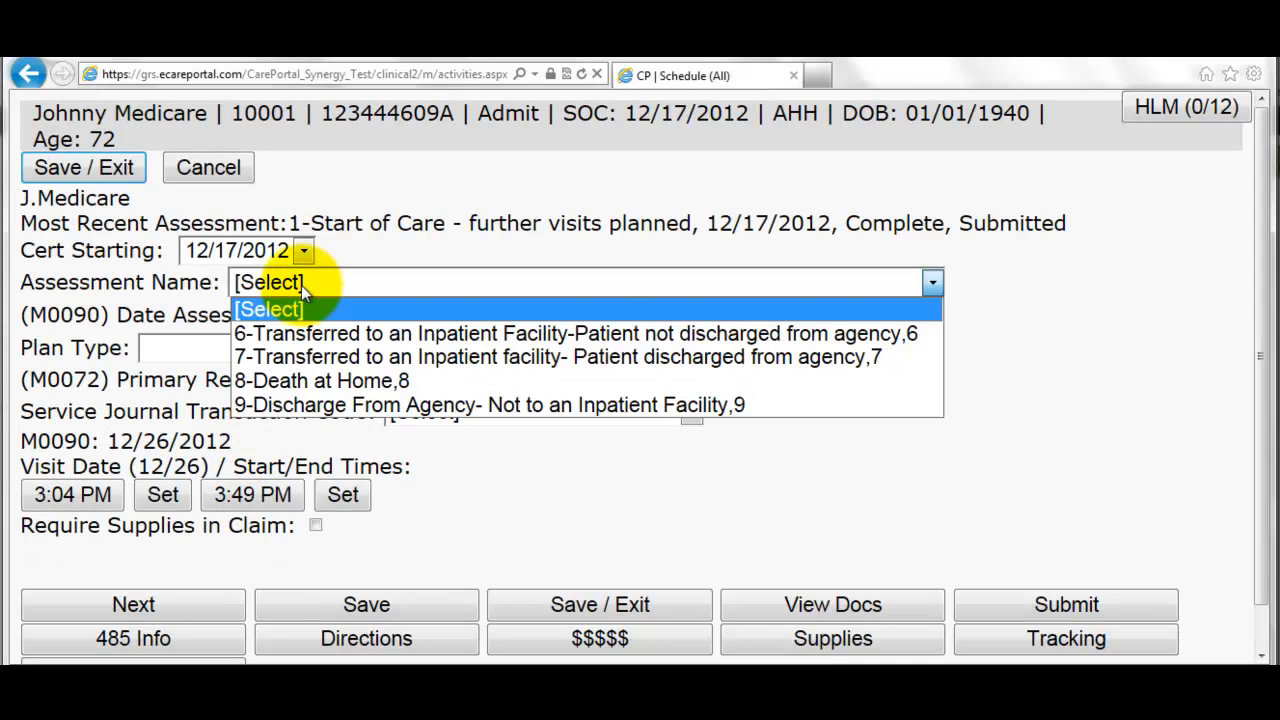
left_click(308, 405)
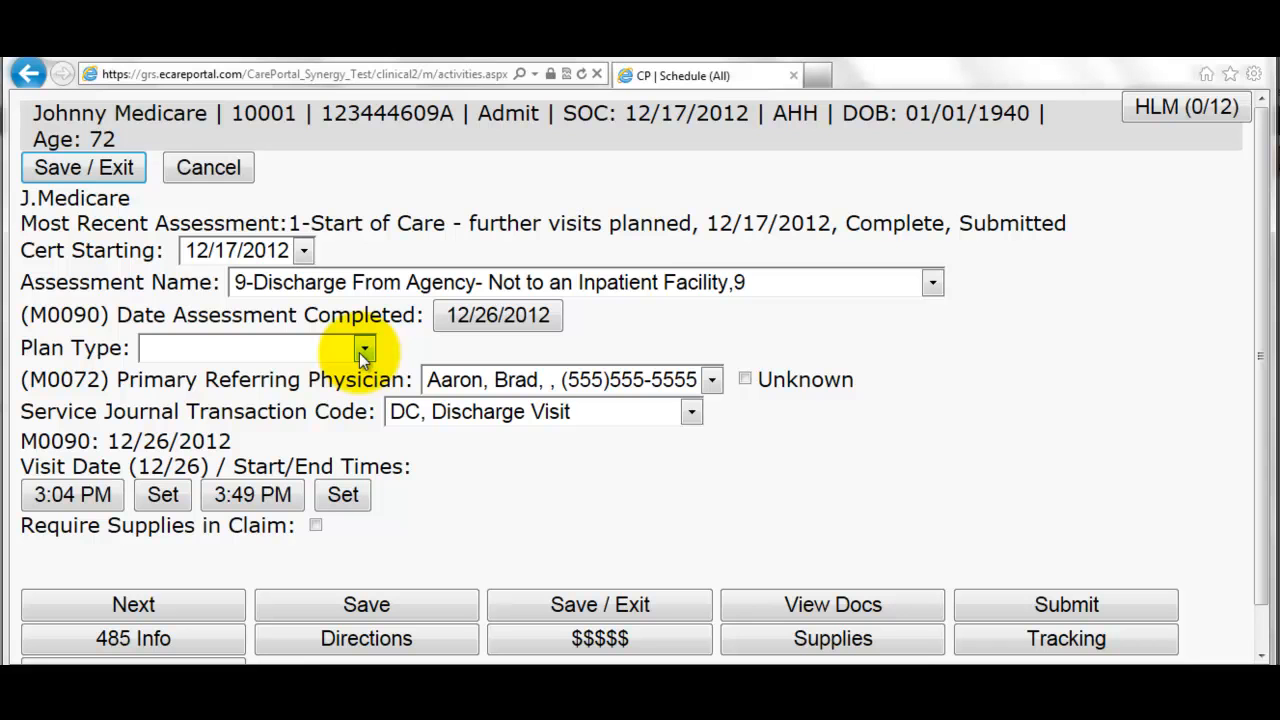
left_click(363, 350)
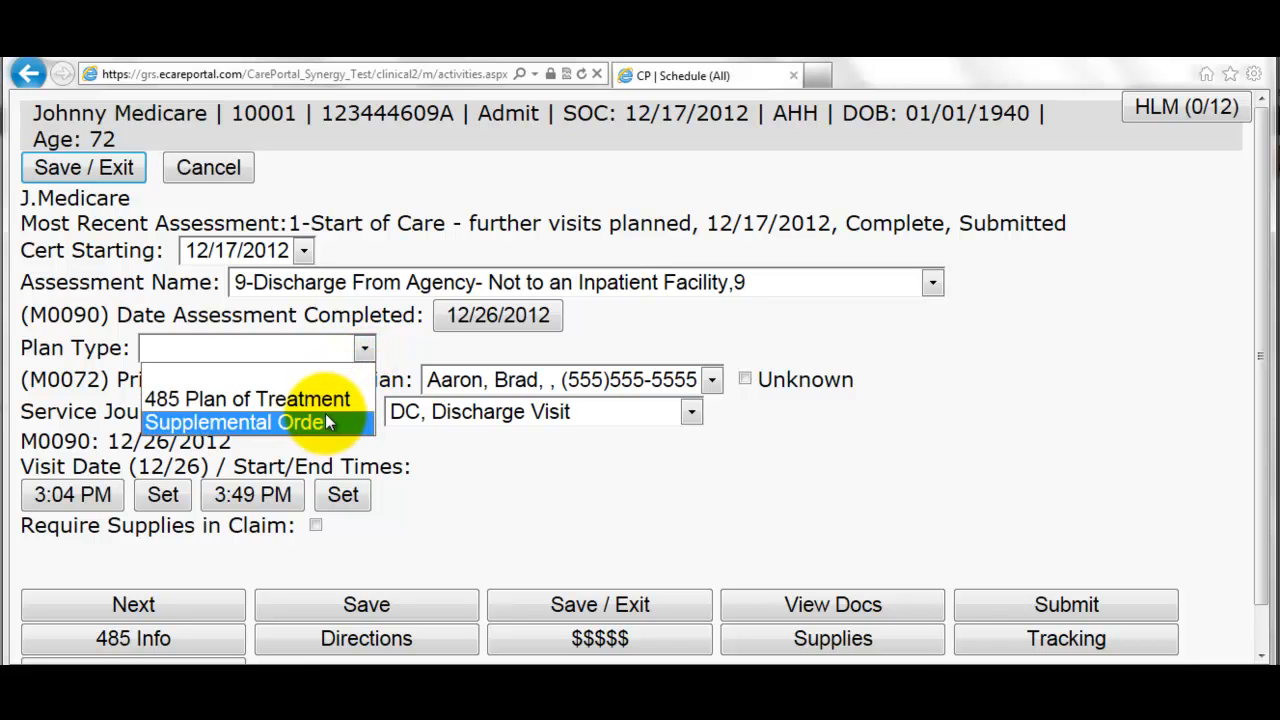
left_click(420, 349)
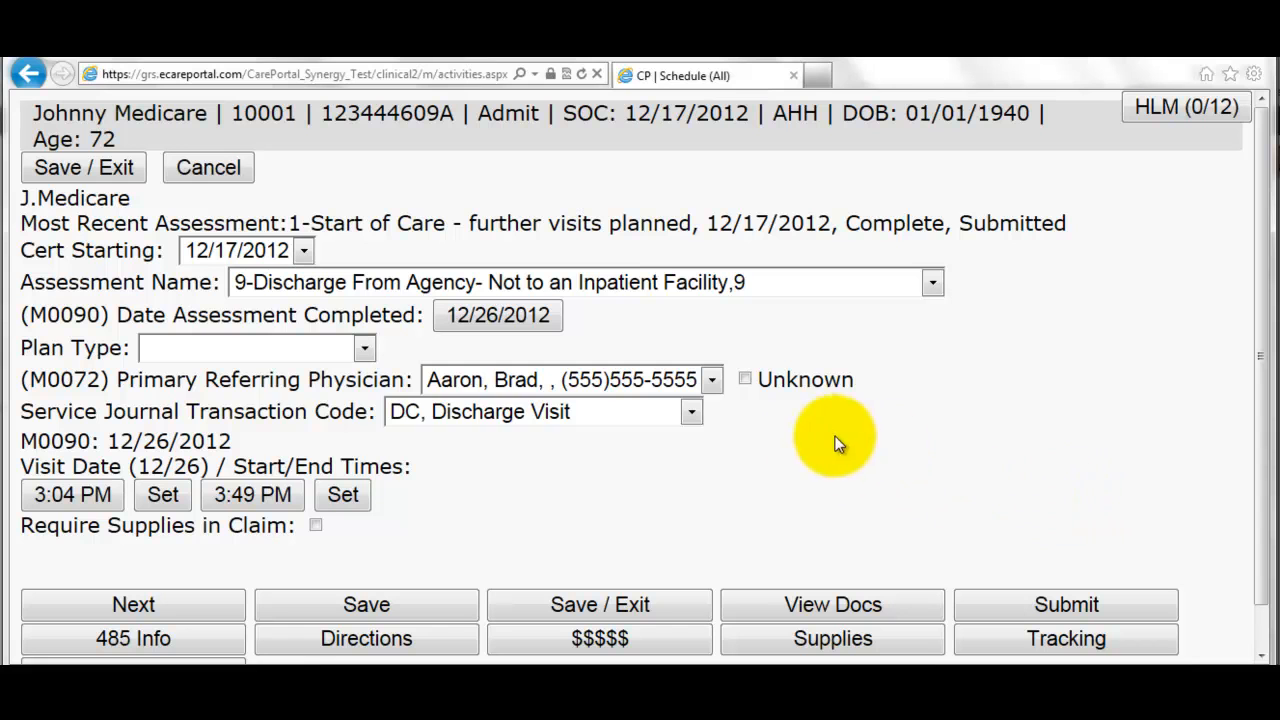
left_click(430, 411)
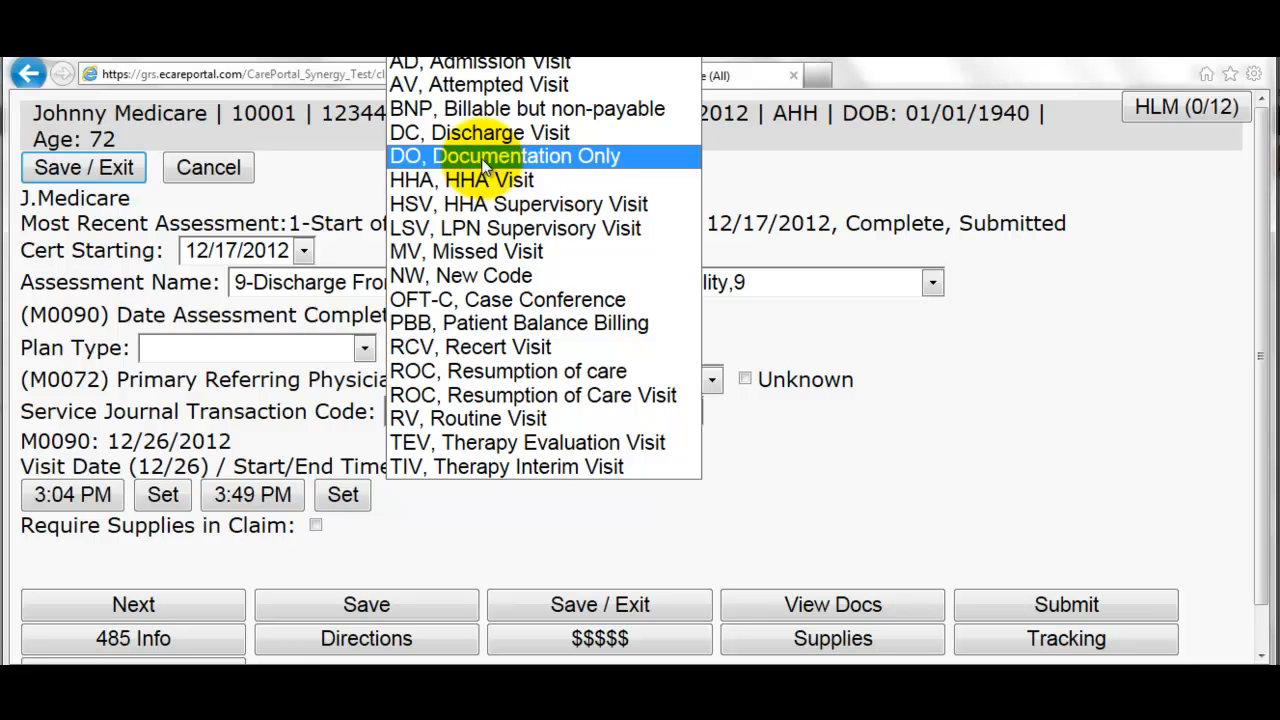
left_click(929, 382)
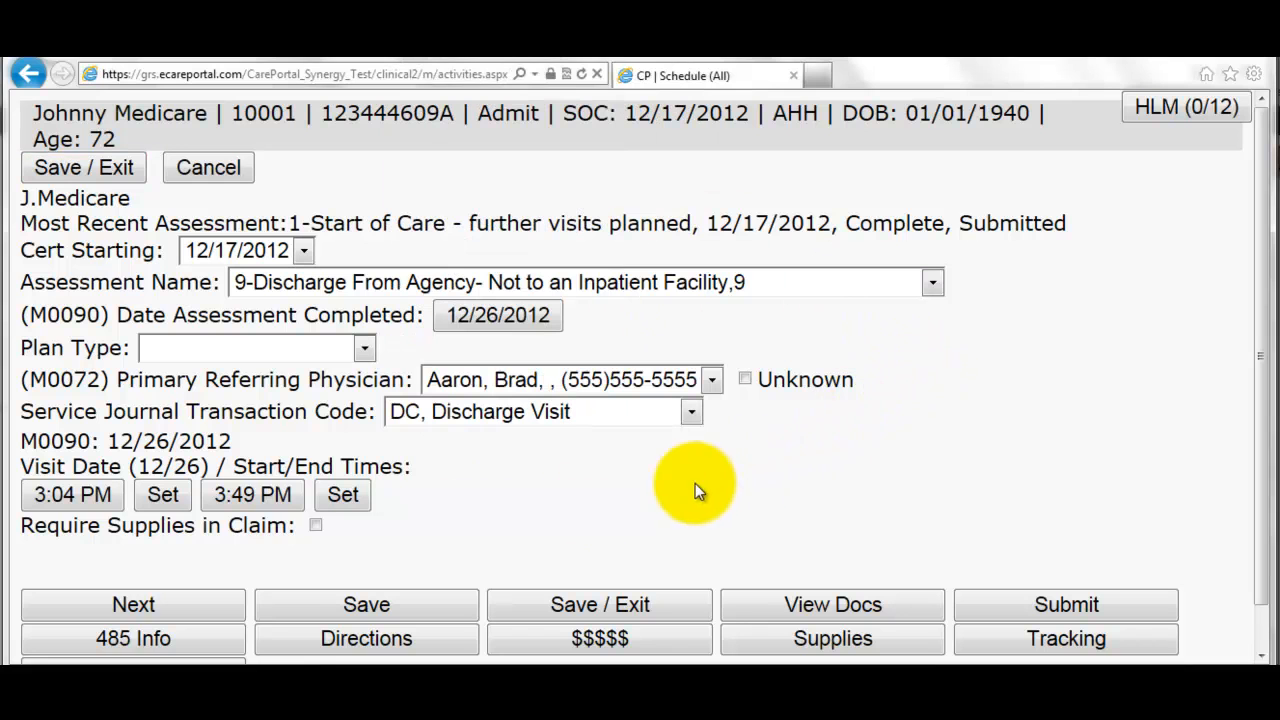
left_click(190, 603)
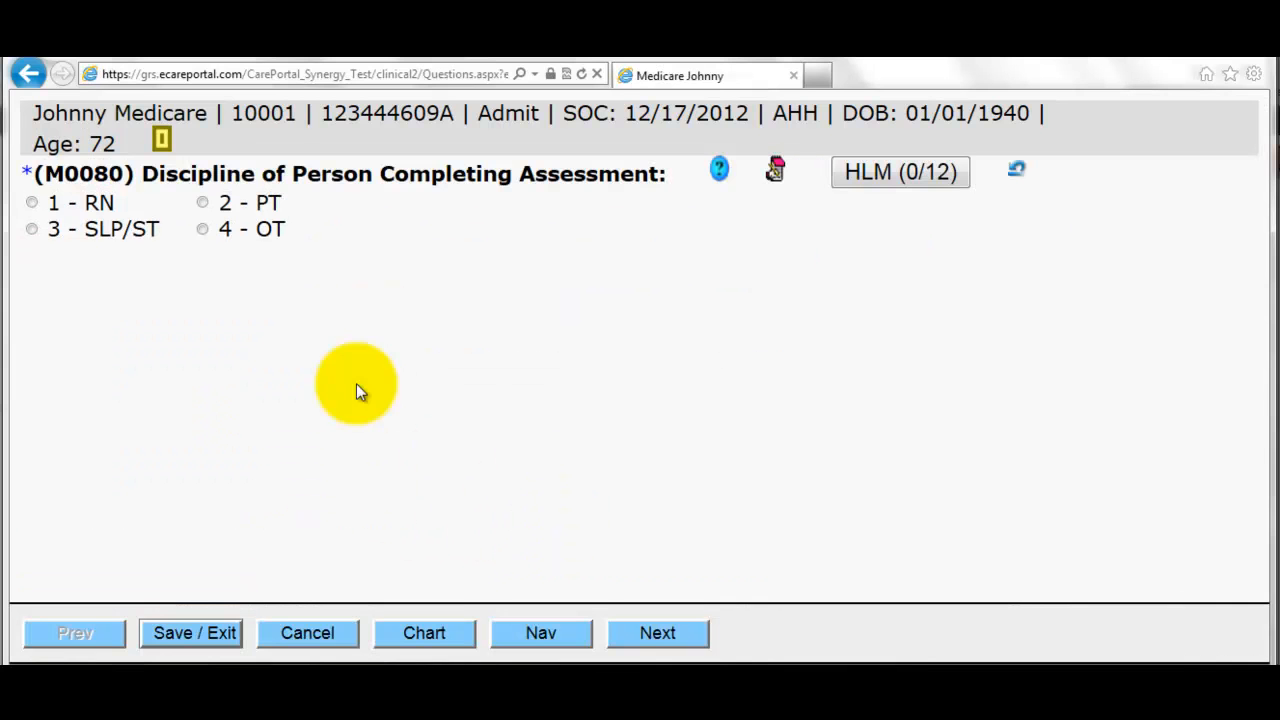
- Set the discipline to RN and record the patient as bed bound with decreased endurance
left_click(60, 205)
left_click(674, 637)
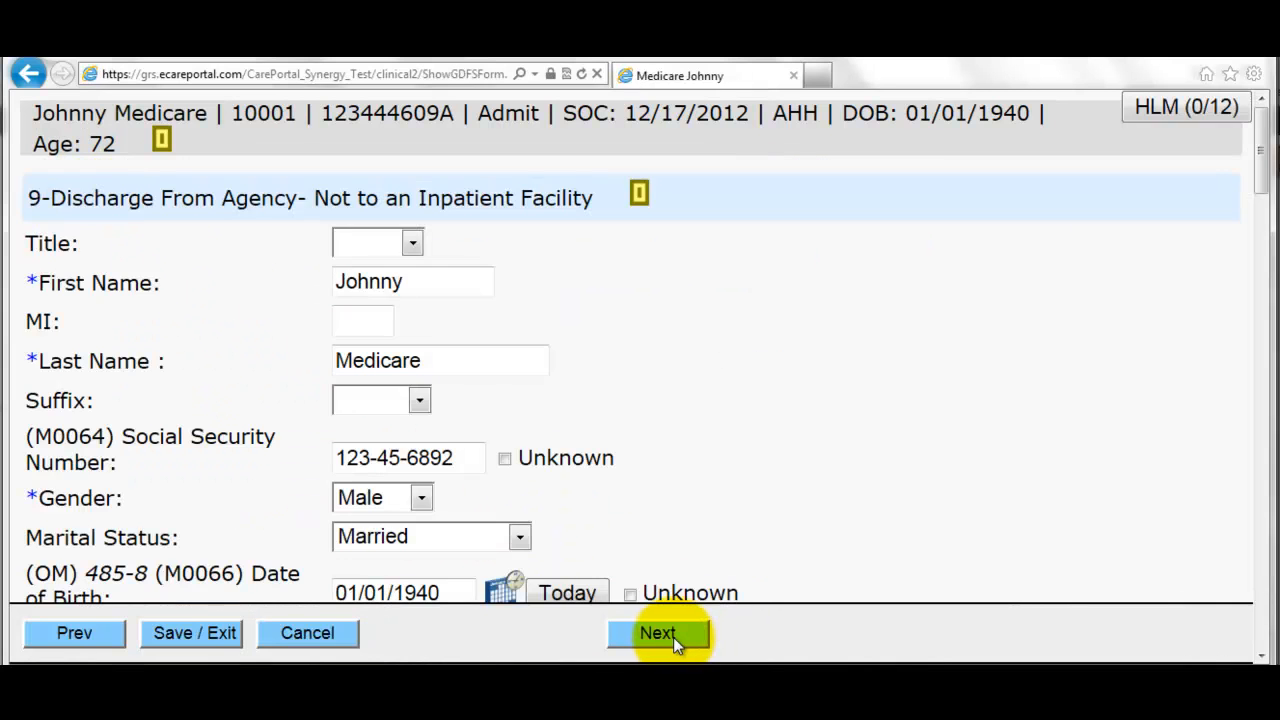
left_click(660, 630)
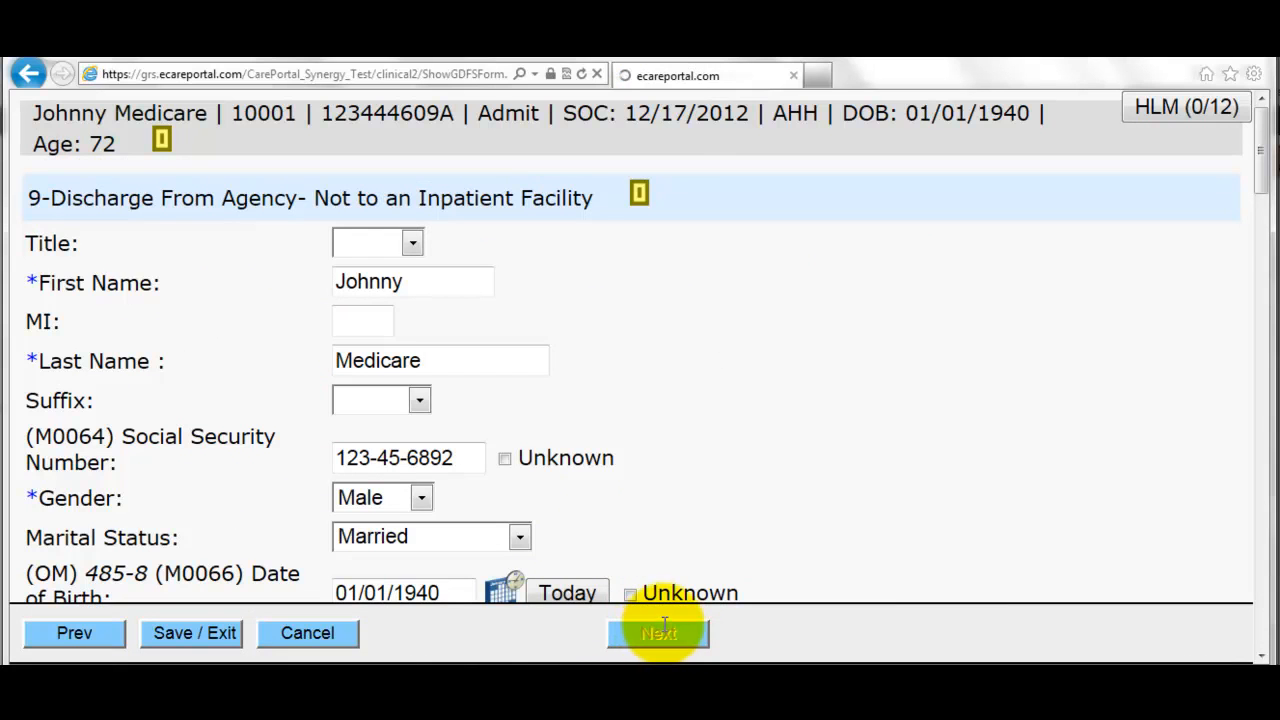
left_click(105, 281)
left_click(766, 263)
left_click(672, 632)
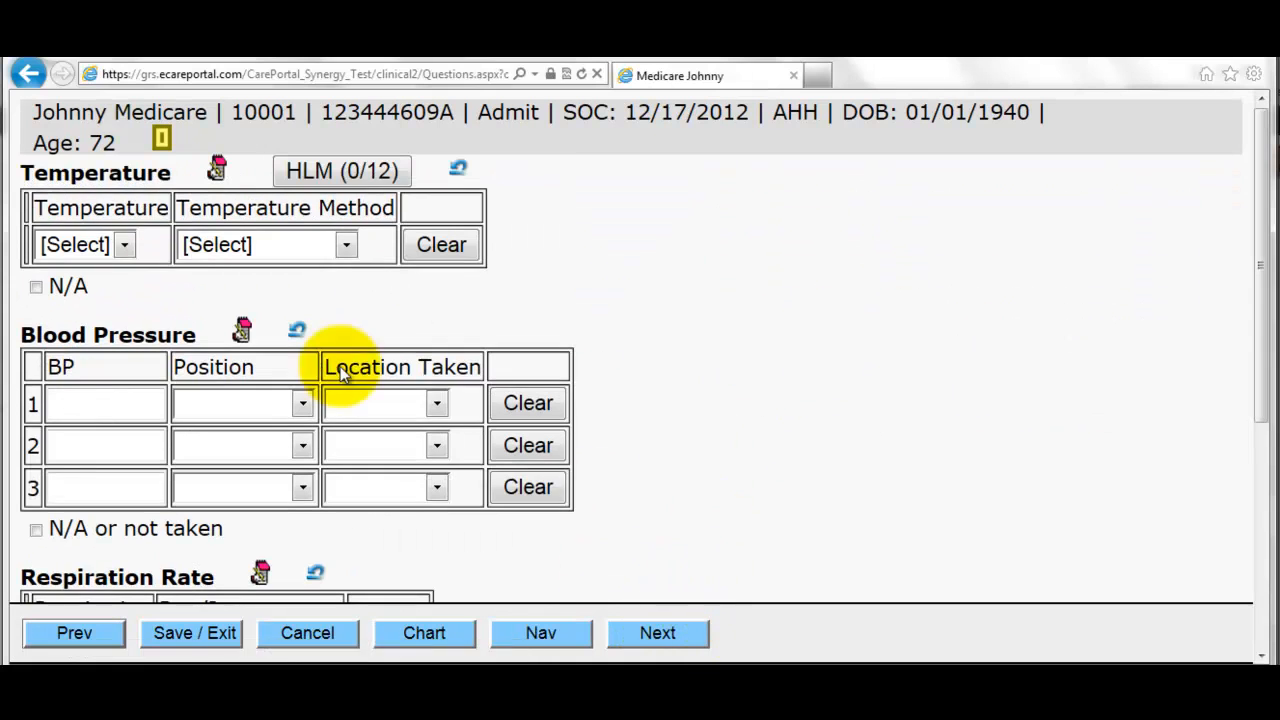
- Record temperature 98.6 and blood pressure 130/90, standing, left arm
left_click(86, 248)
left_click(88, 180)
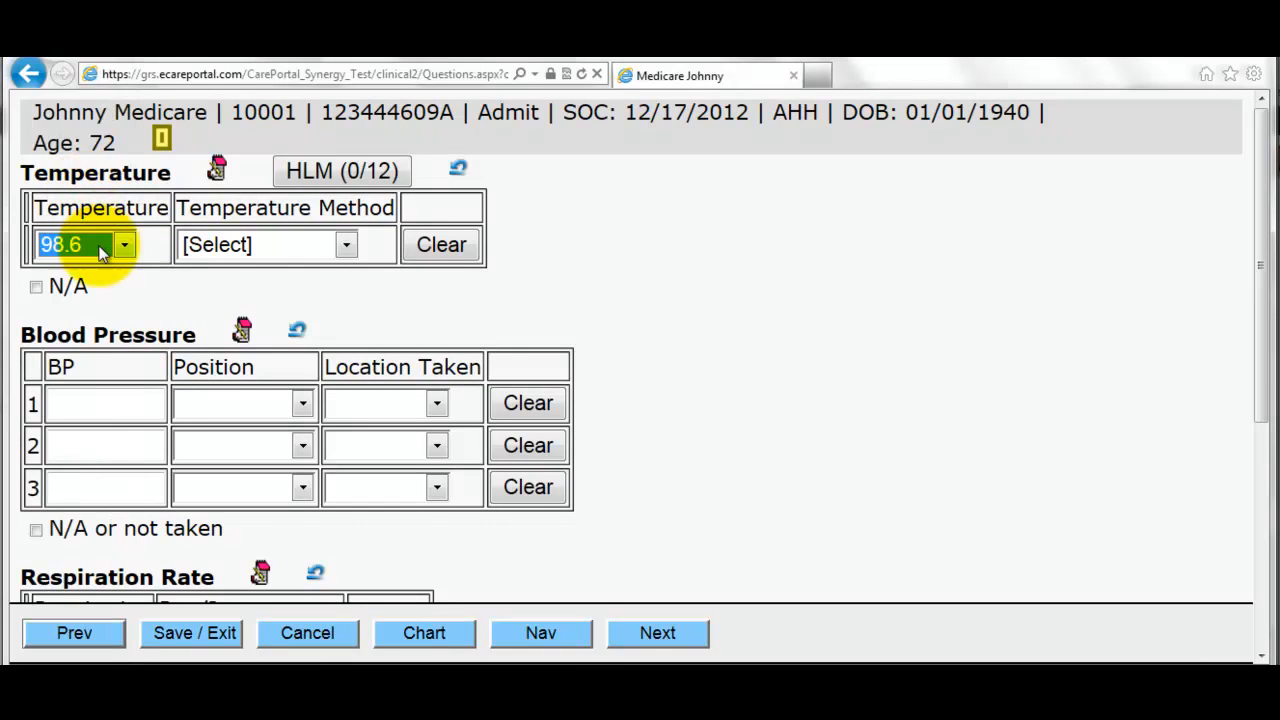
scroll(105, 420, "down", 2)
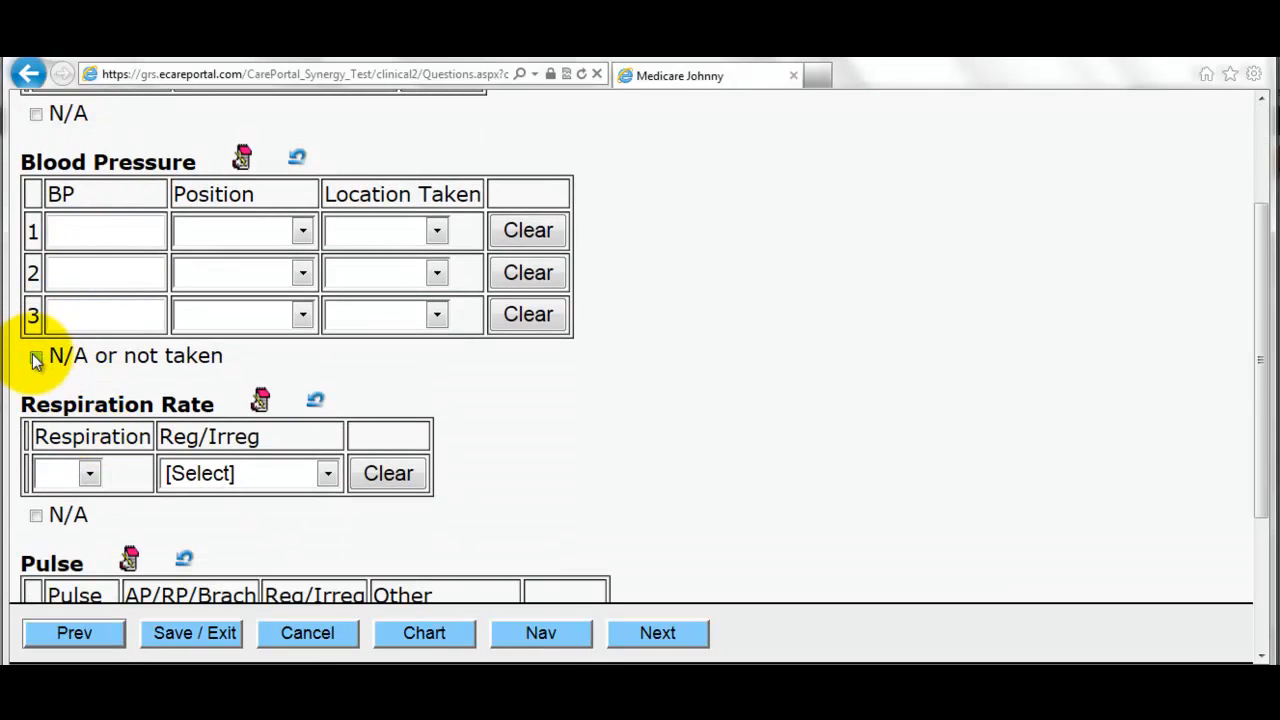
type("130/90")
key("Tab")
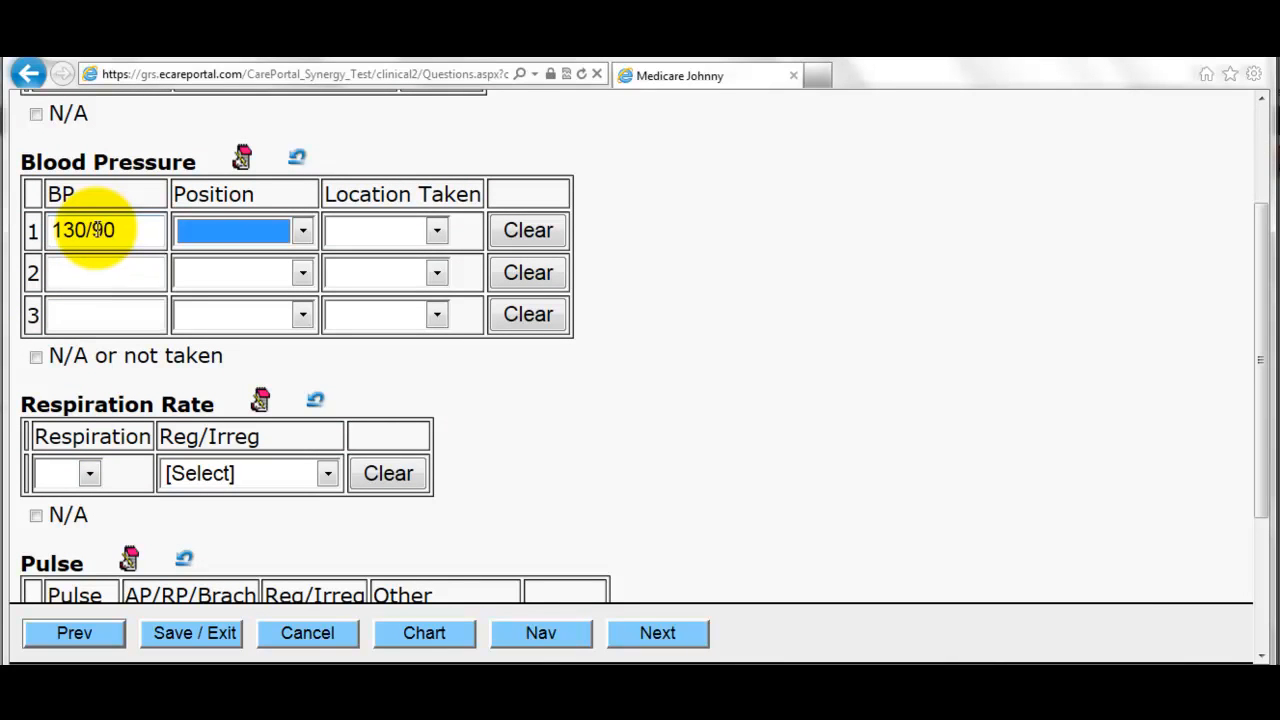
left_click(205, 238)
left_click(277, 305)
left_click(377, 229)
left_click(383, 279)
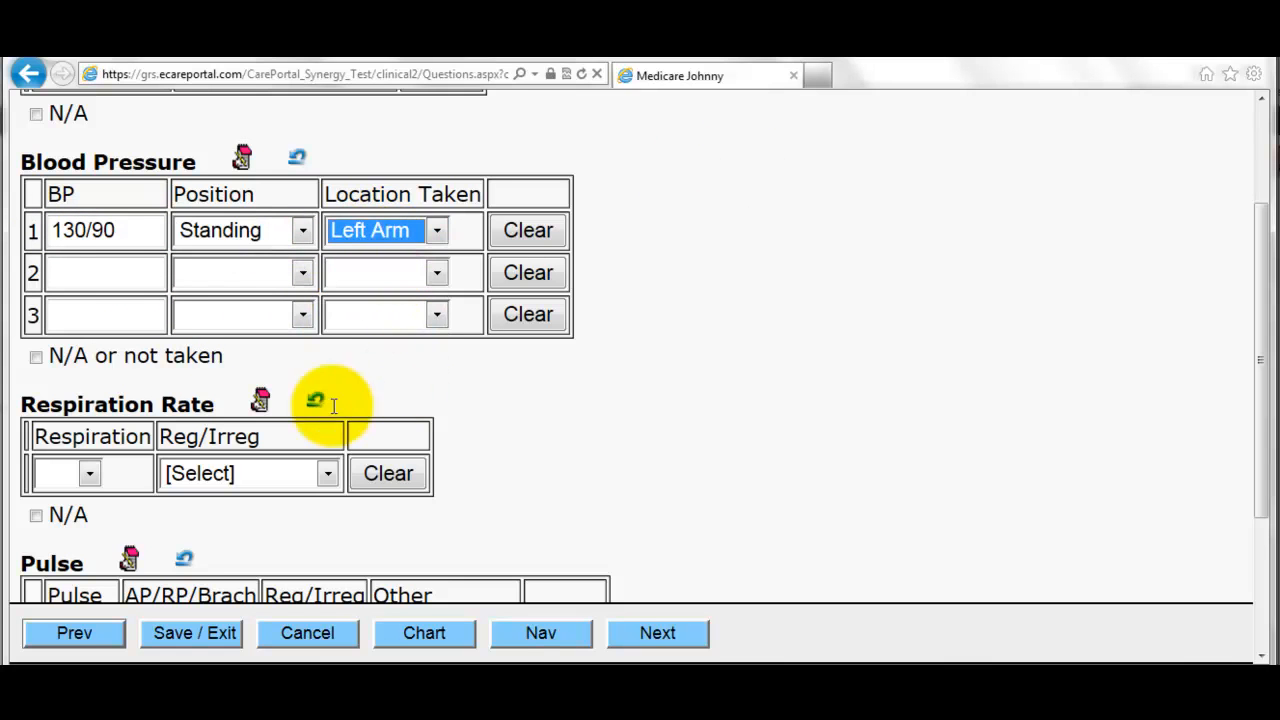
- Record regular respirations of 27 and a pulse of 69 at site RP
left_click(90, 468)
left_click(60, 489)
left_click(190, 476)
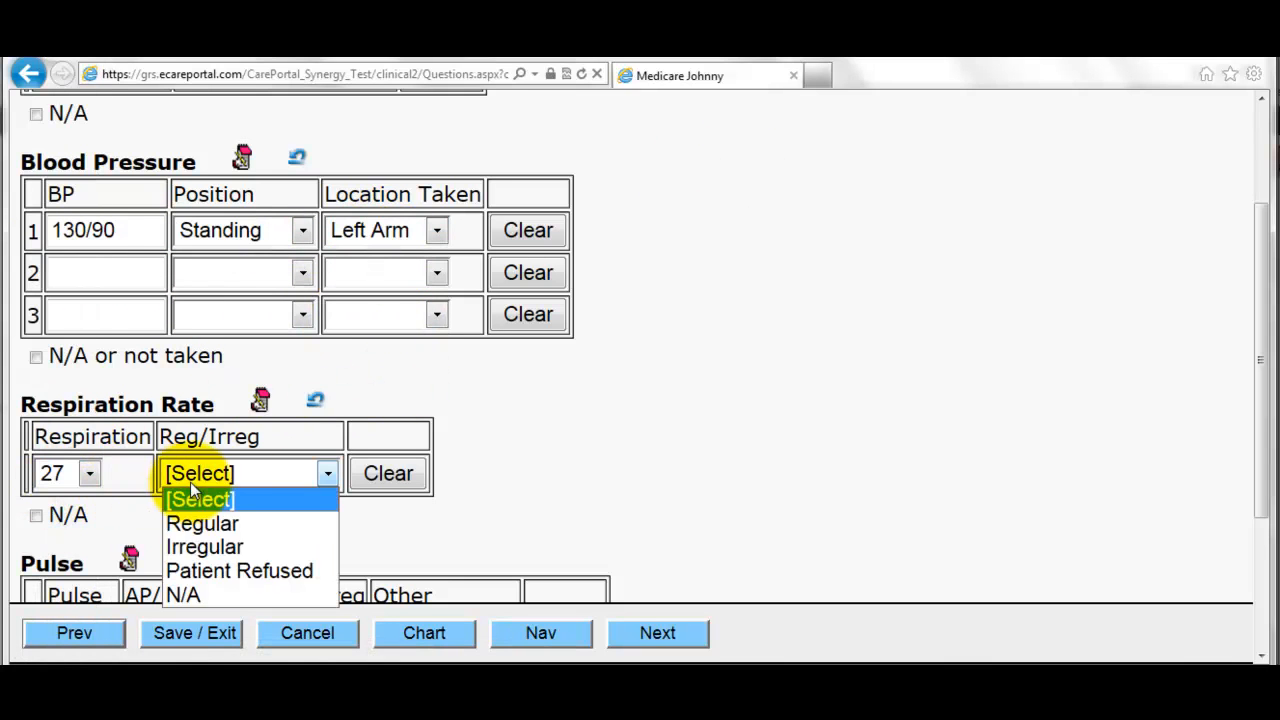
left_click(189, 523)
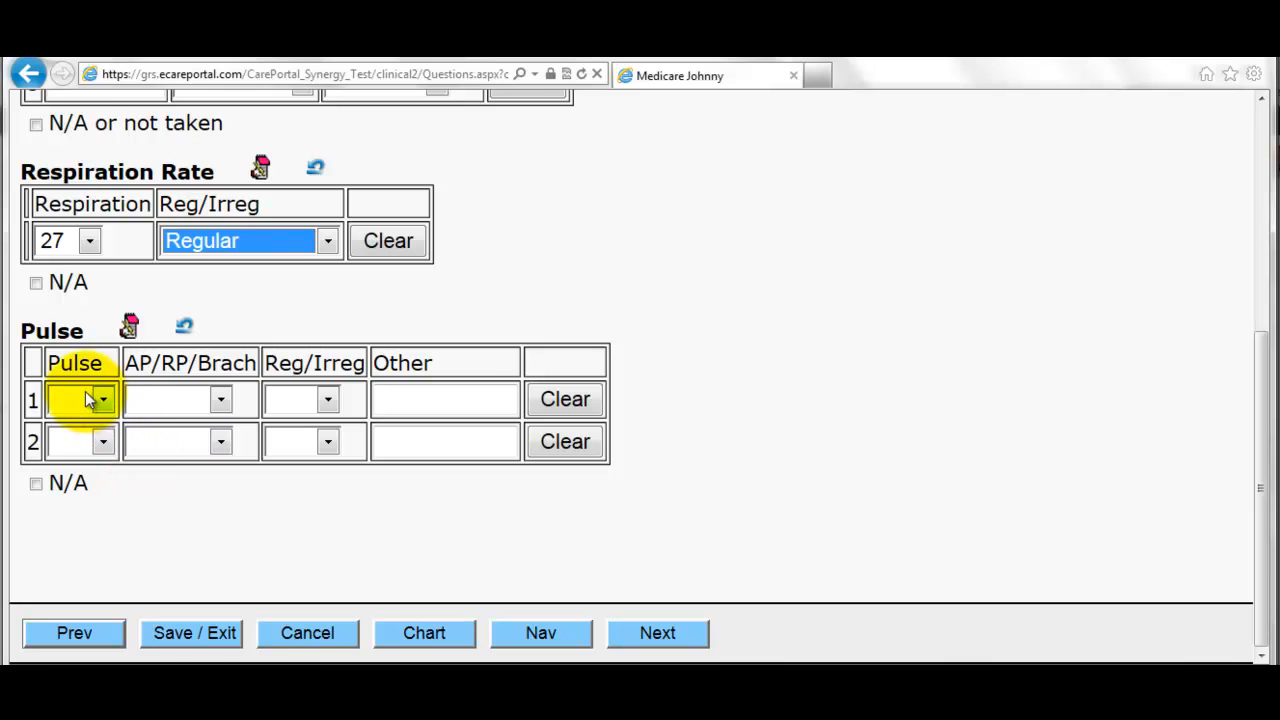
left_click(87, 399)
left_click(80, 415)
left_click(100, 399)
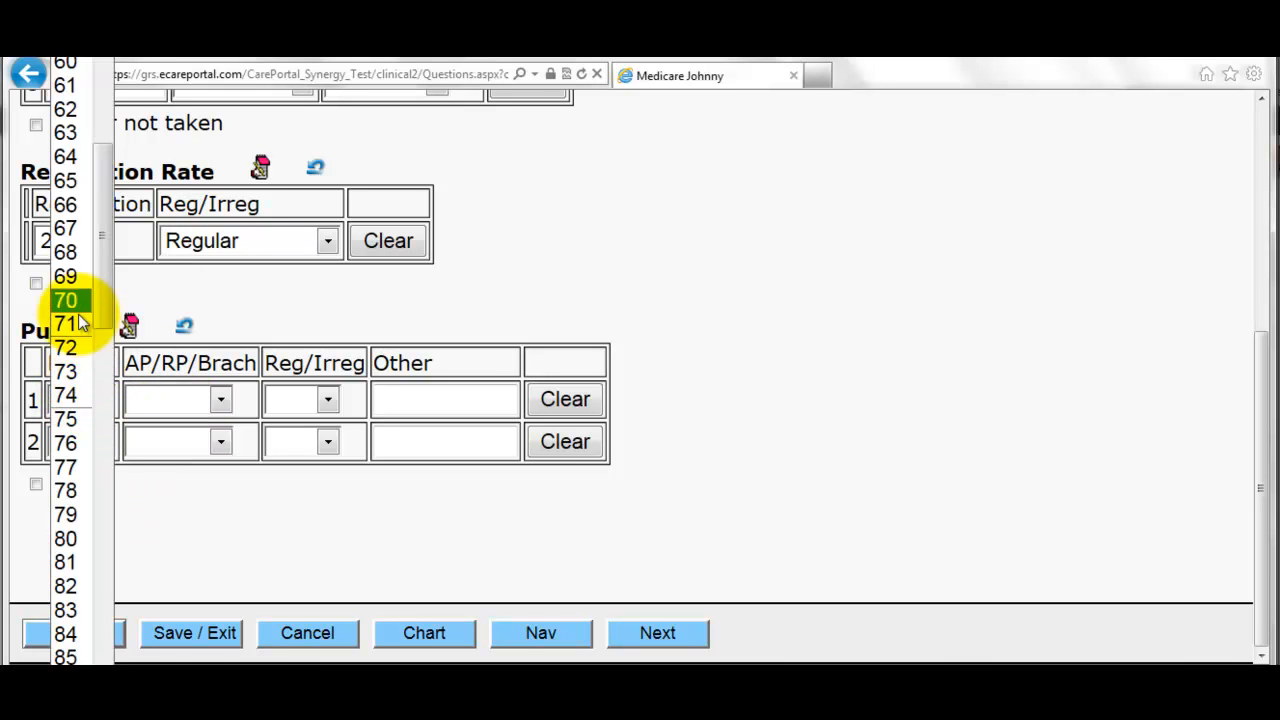
left_click(65, 276)
left_click(200, 396)
left_click(175, 467)
left_click(326, 400)
left_click(660, 630)
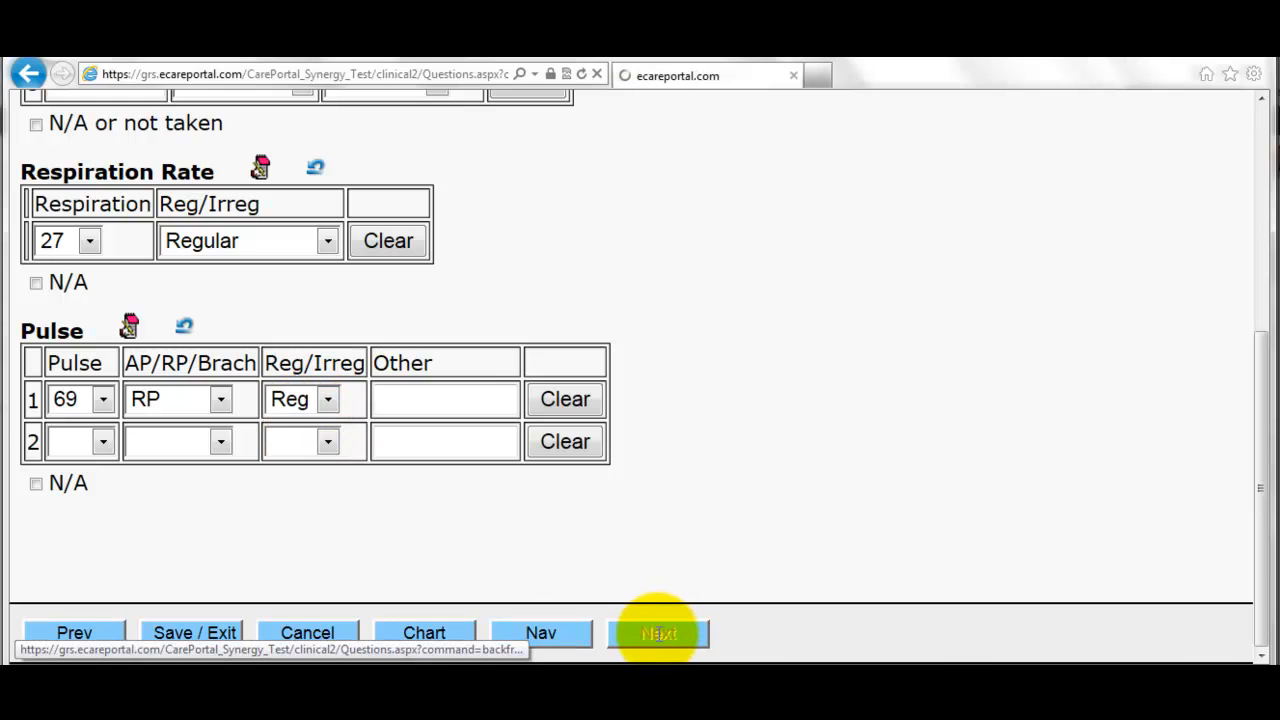
- Answer flu vaccine No (offered and declined) and pneumococcal vaccine Yes
scroll(200, 360, "down", 2)
scroll(212, 383, "down", 1)
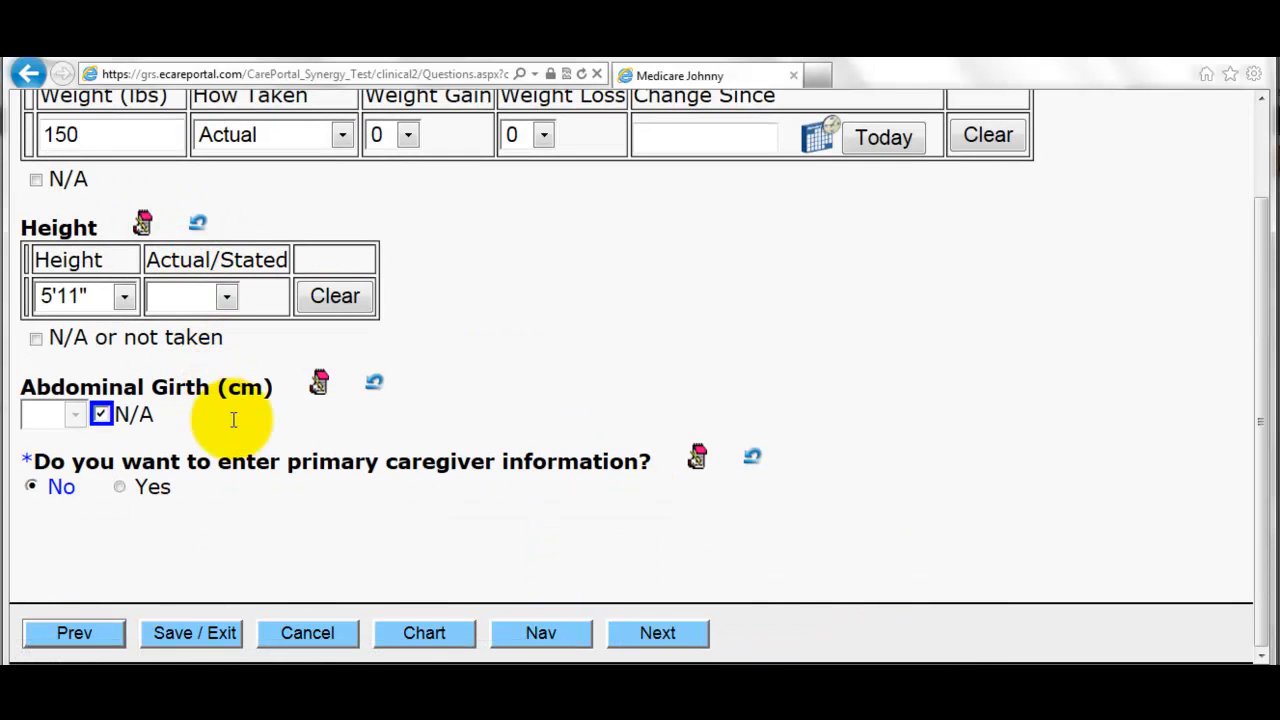
left_click(660, 634)
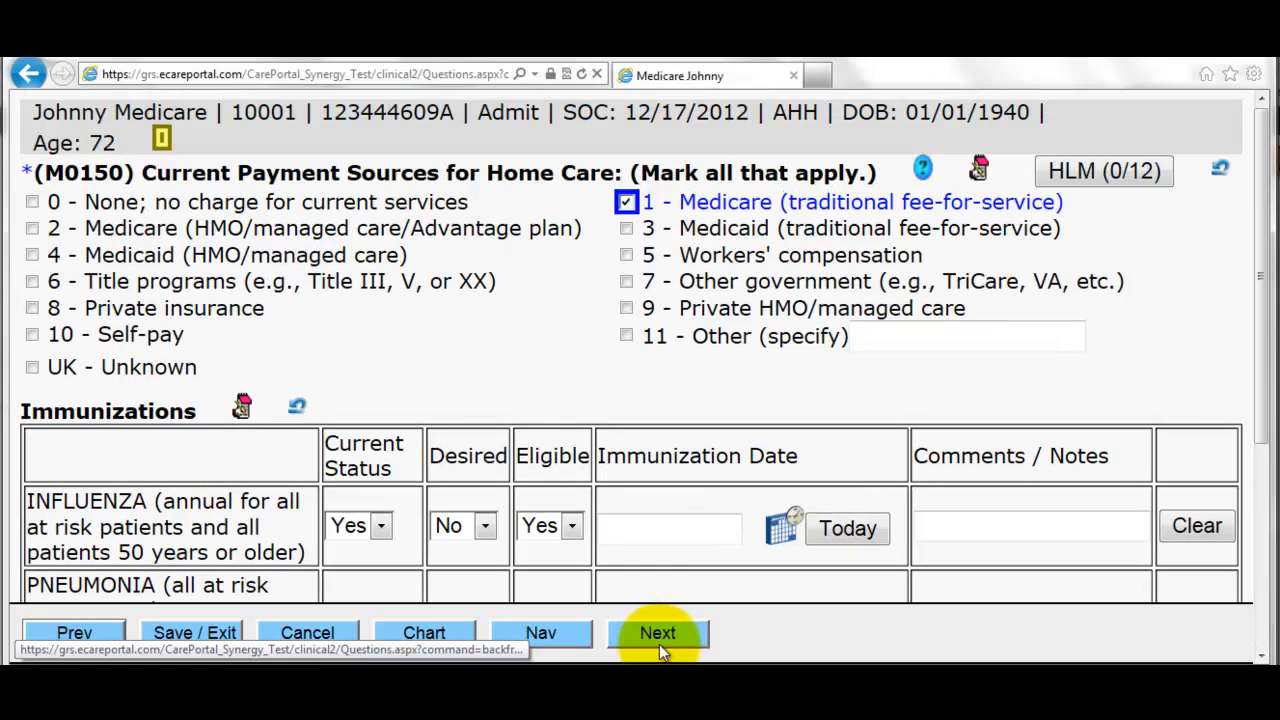
scroll(250, 410, "down", 3)
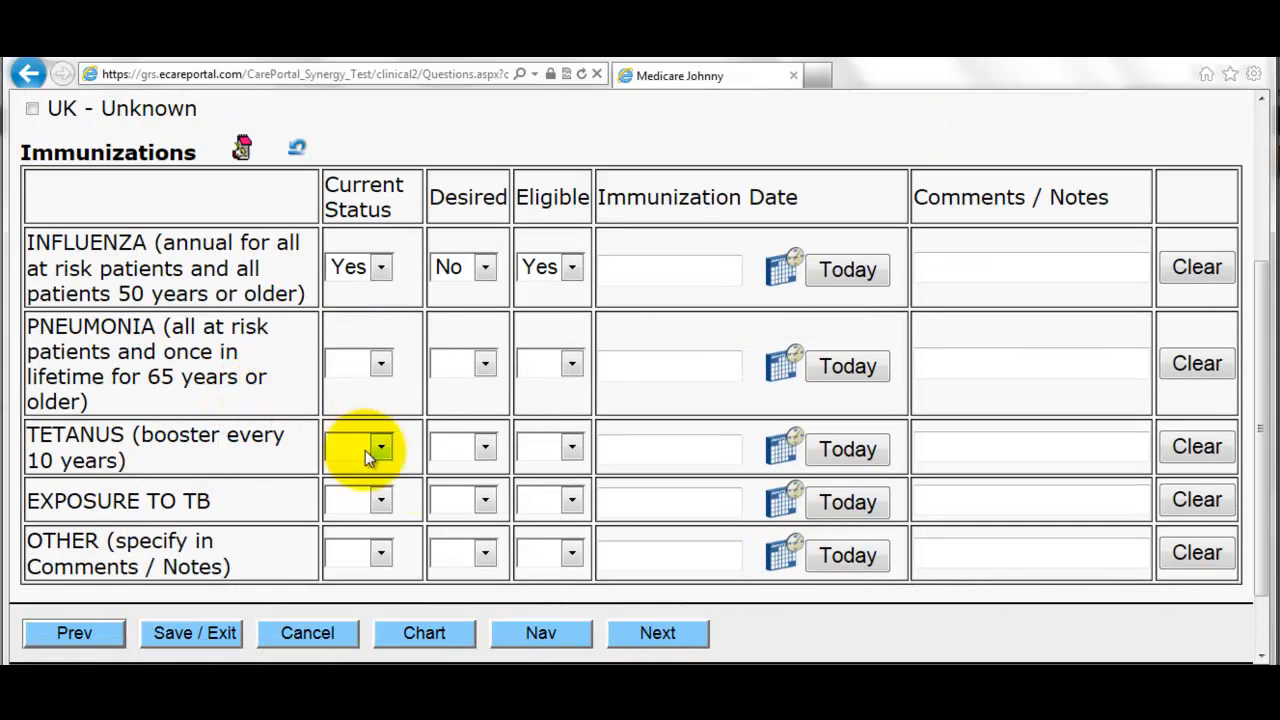
left_click(662, 632)
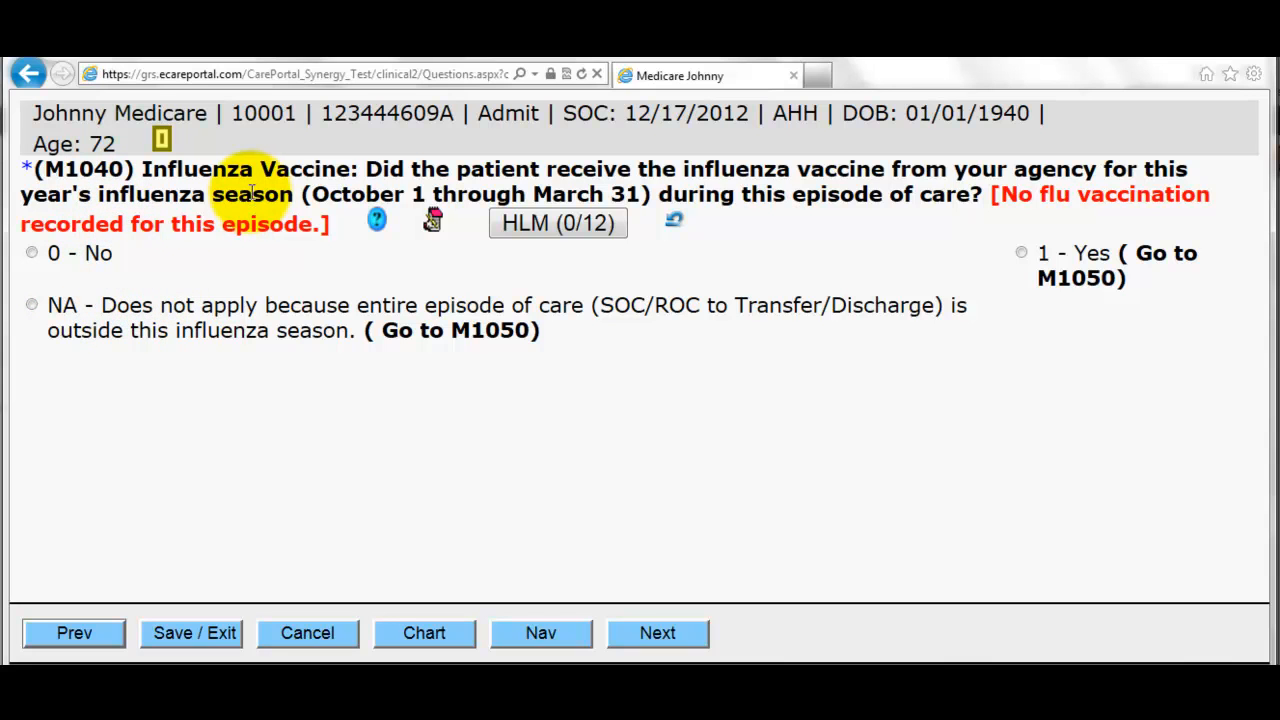
left_click(95, 255)
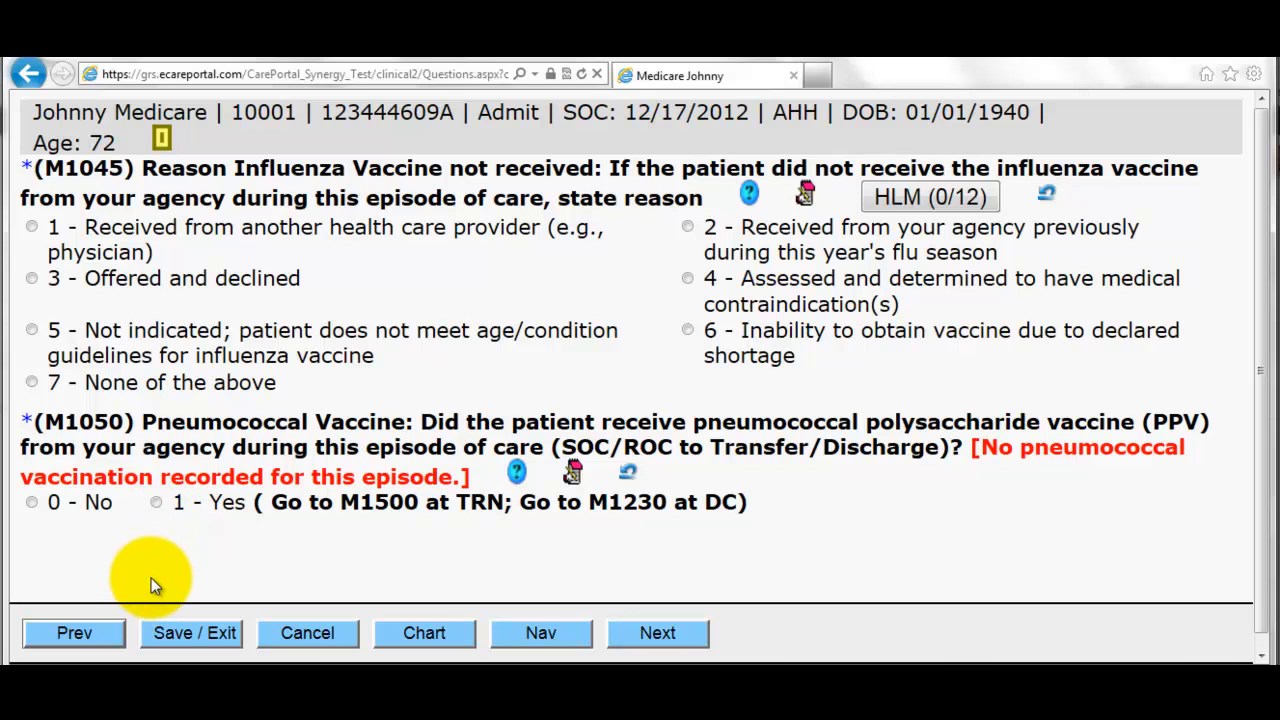
left_click(156, 503)
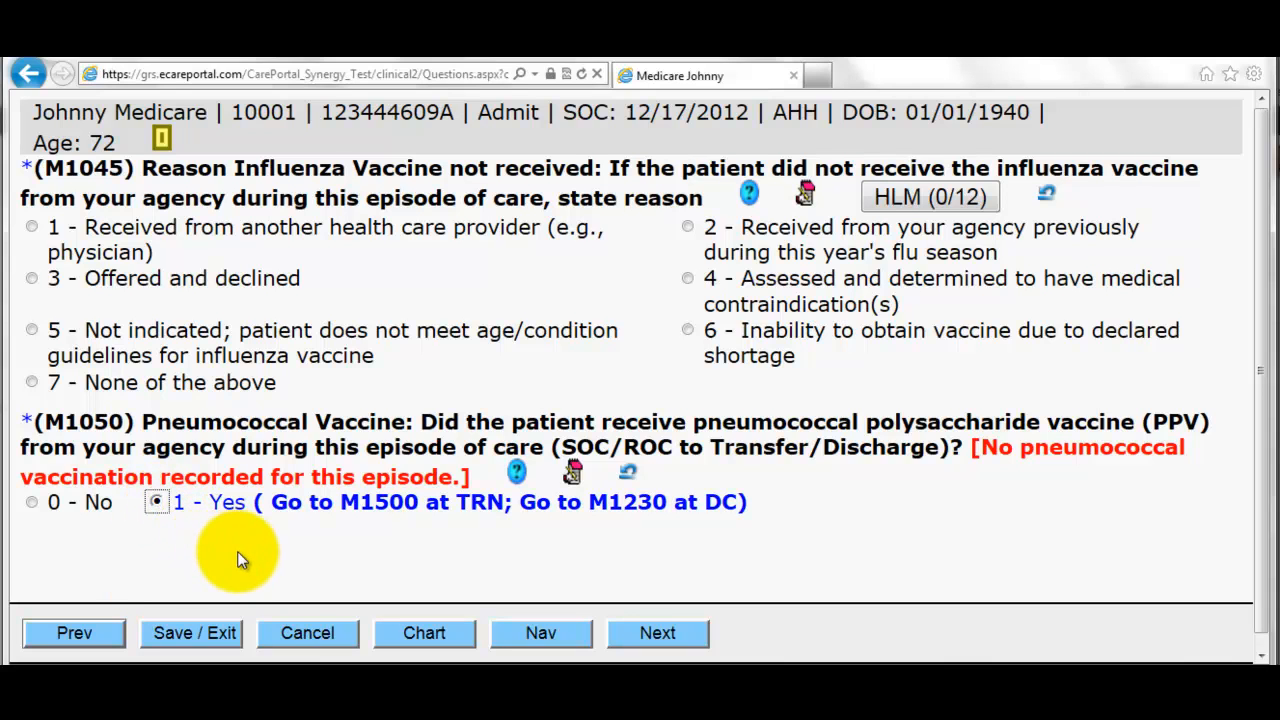
left_click(664, 636)
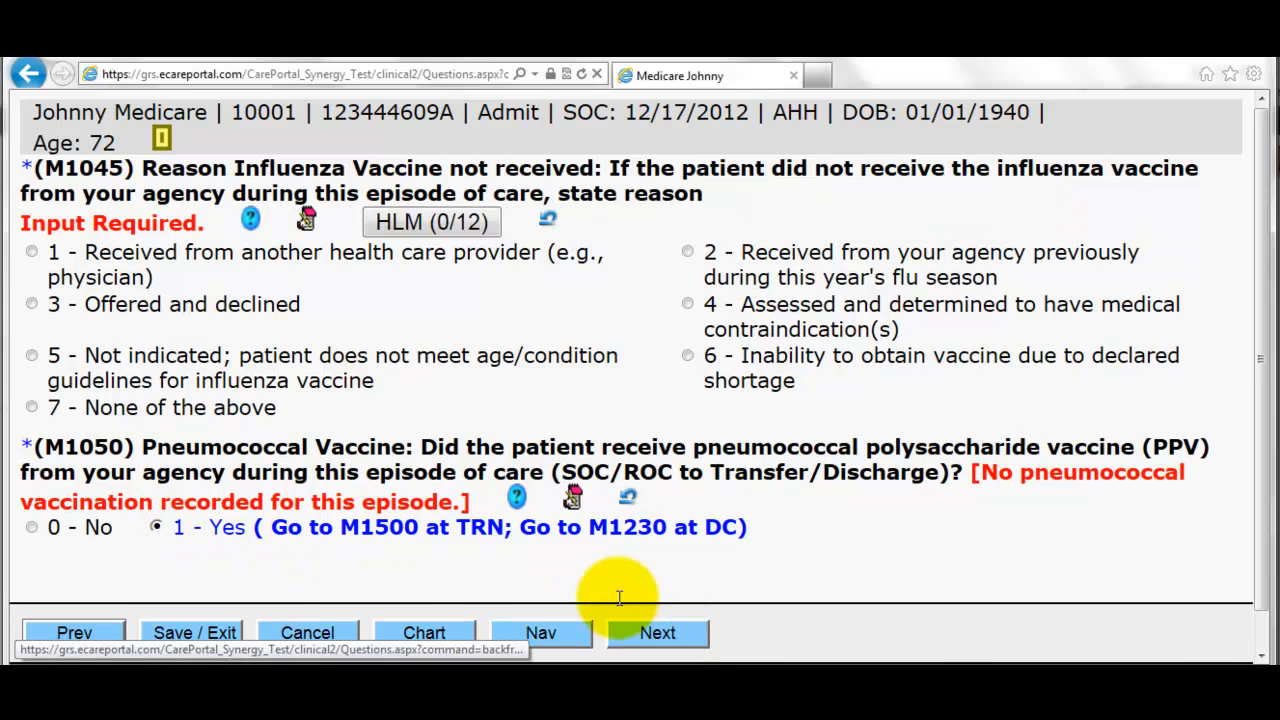
left_click(255, 313)
left_click(662, 632)
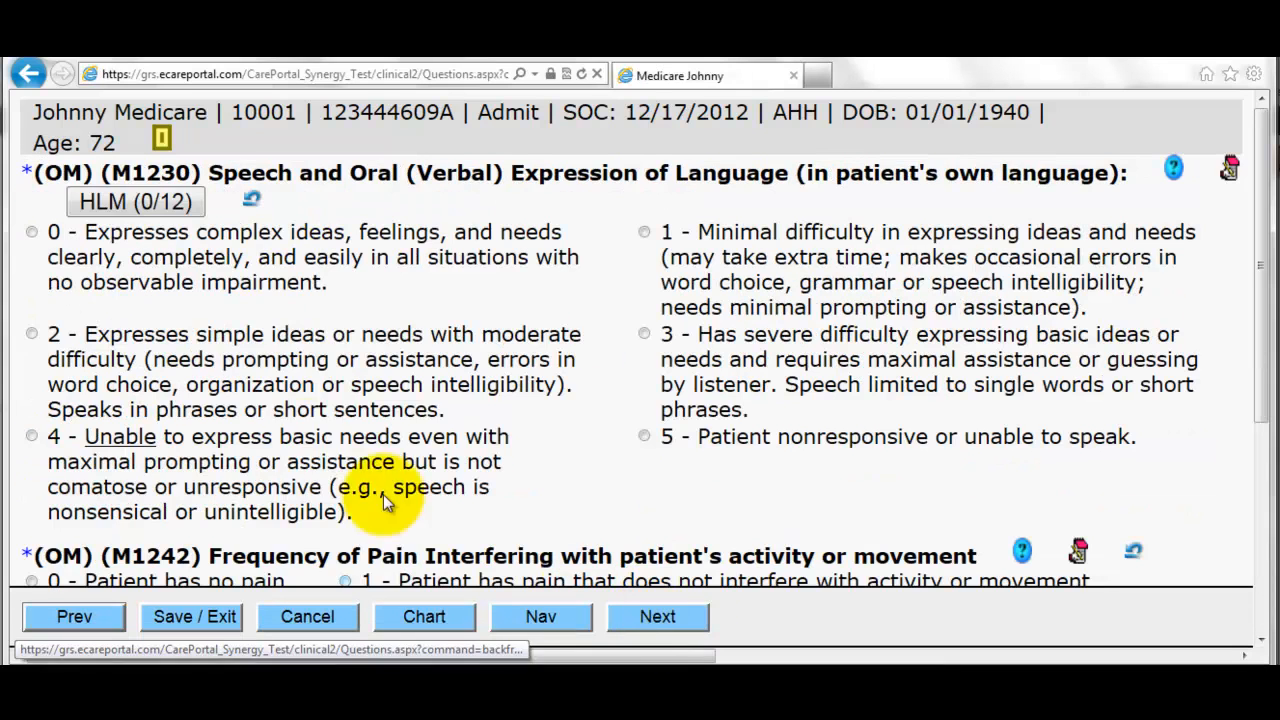
- Rate speech expression as 2 and note Hoarseness in the head and neck findings
left_click(255, 378)
left_click(621, 617)
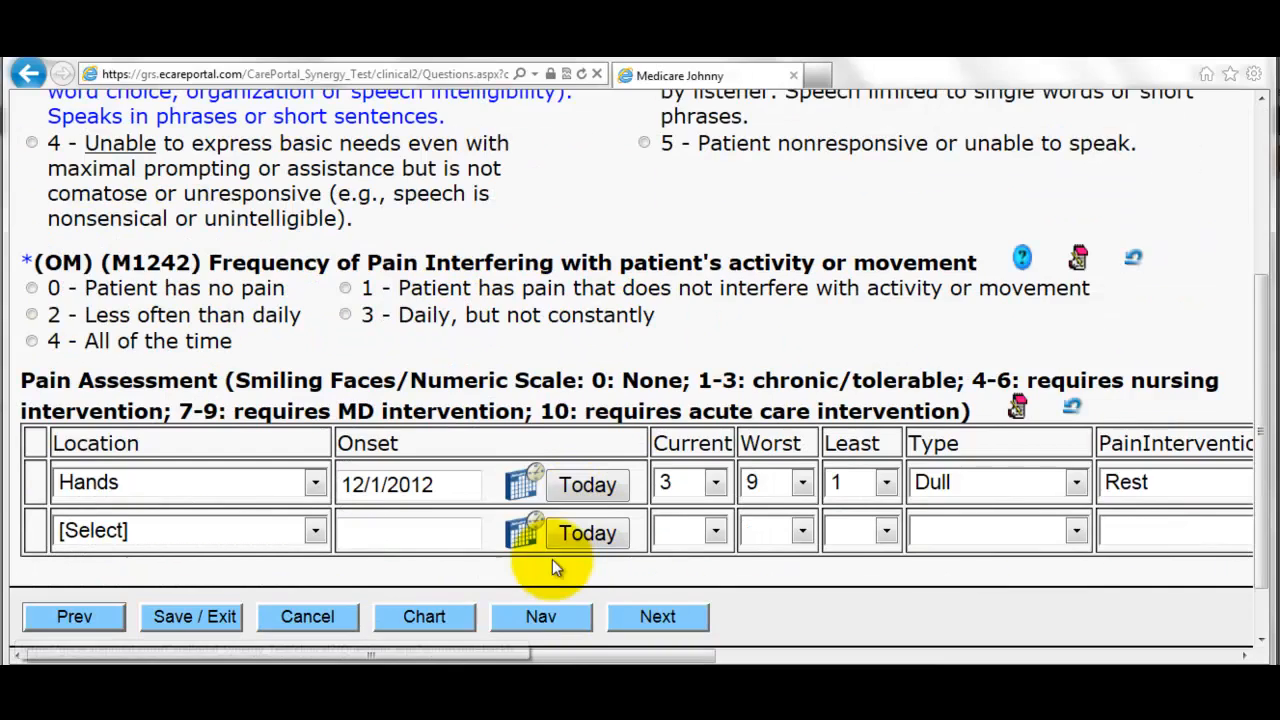
left_click(635, 614)
left_click(528, 347)
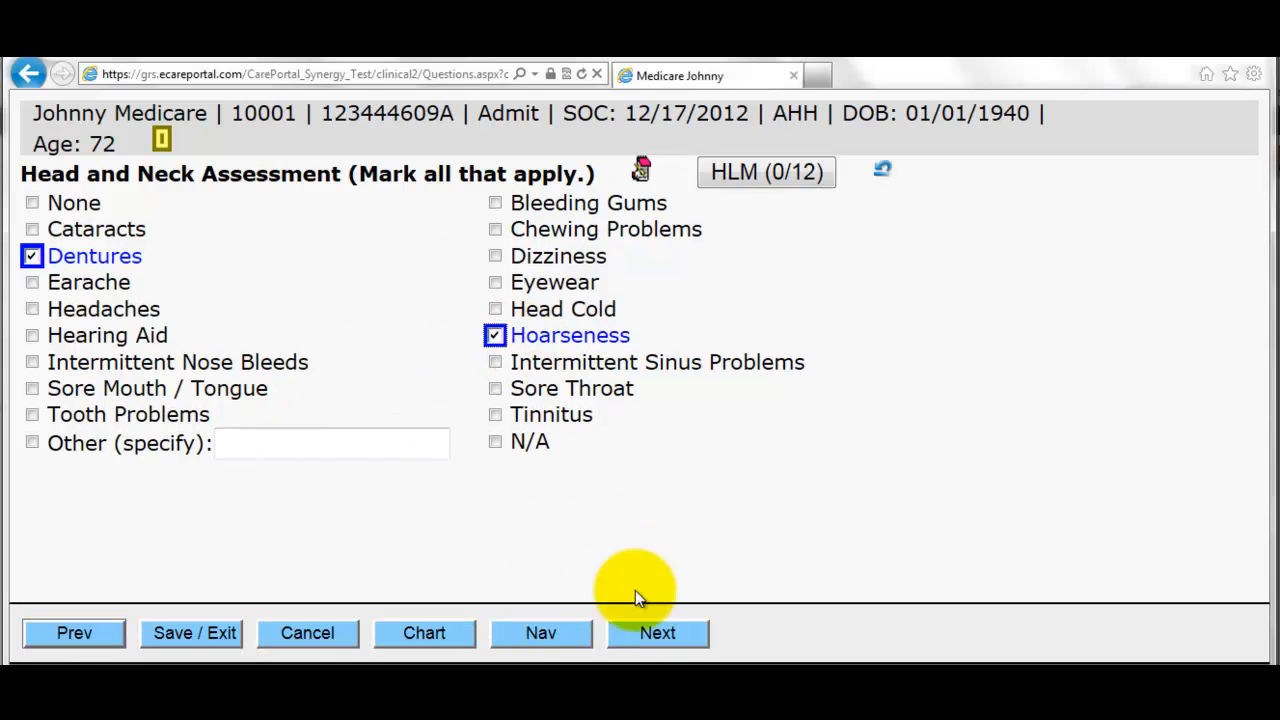
left_click(656, 635)
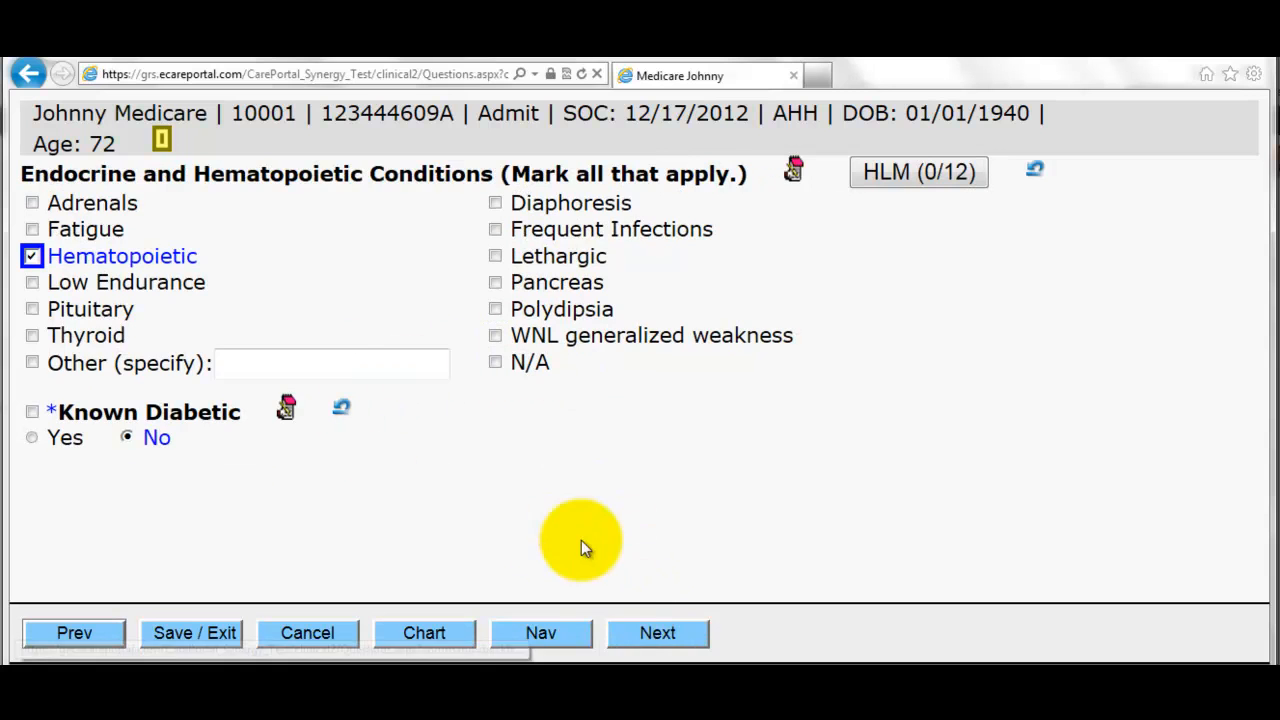
left_click(655, 633)
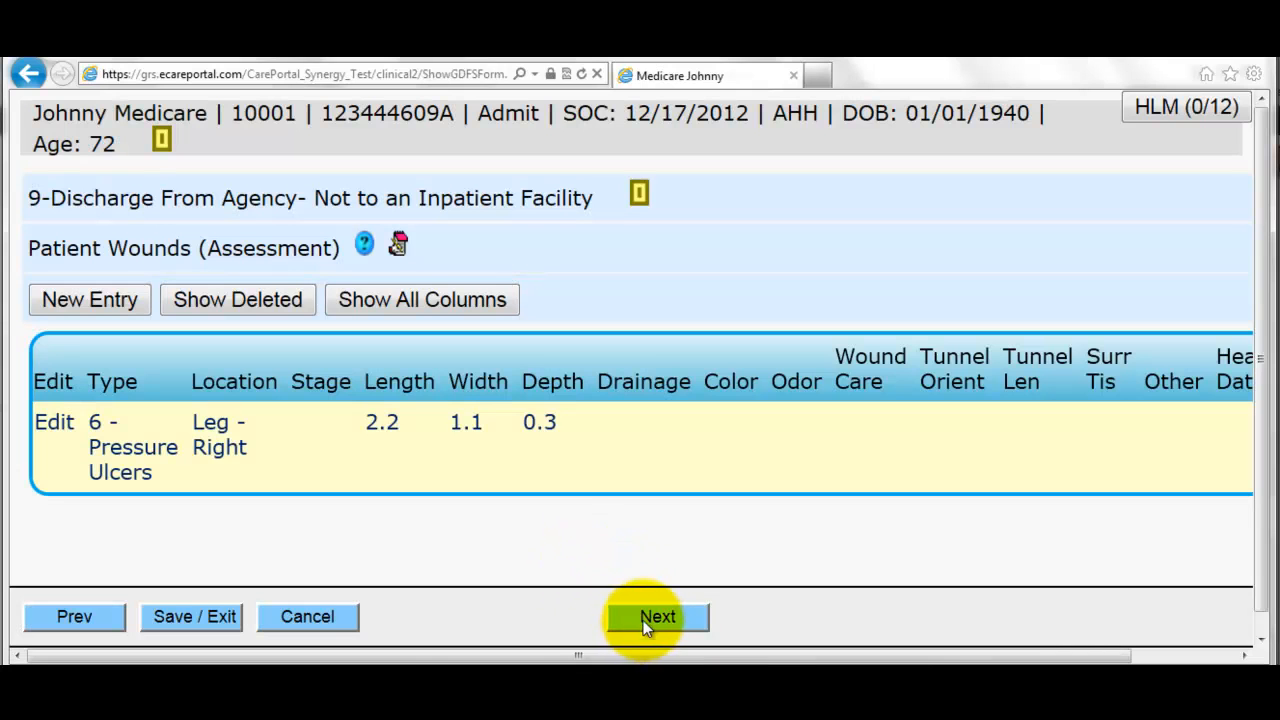
- Edit the right-leg pressure ulcer entry and set its Healed Date to today, 12/26/2012
left_click(52, 448)
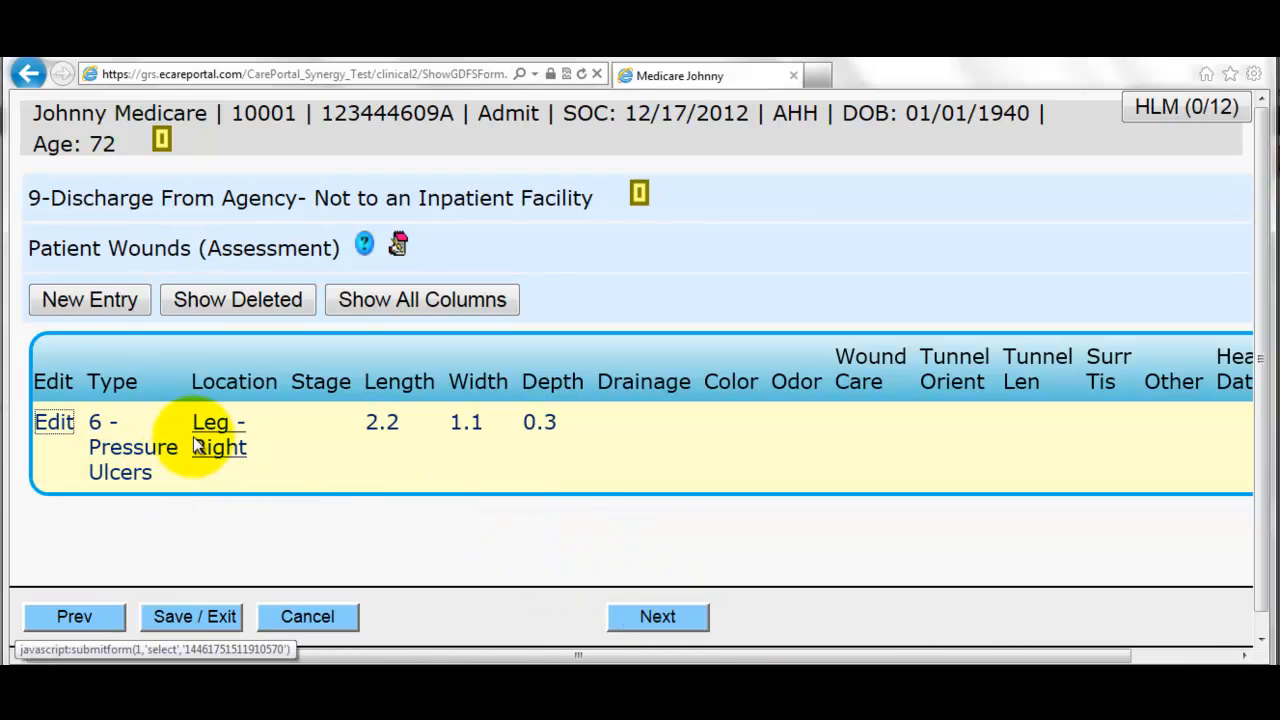
left_click(54, 418)
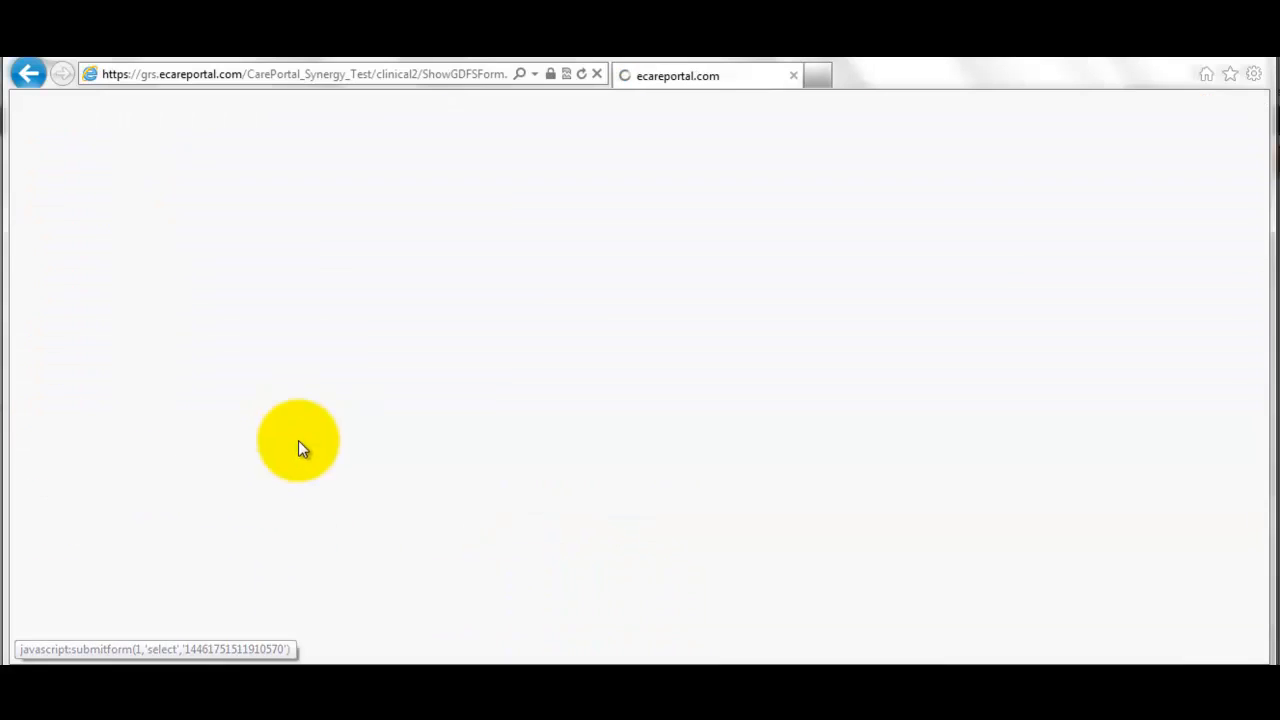
scroll(316, 467, "down", 5)
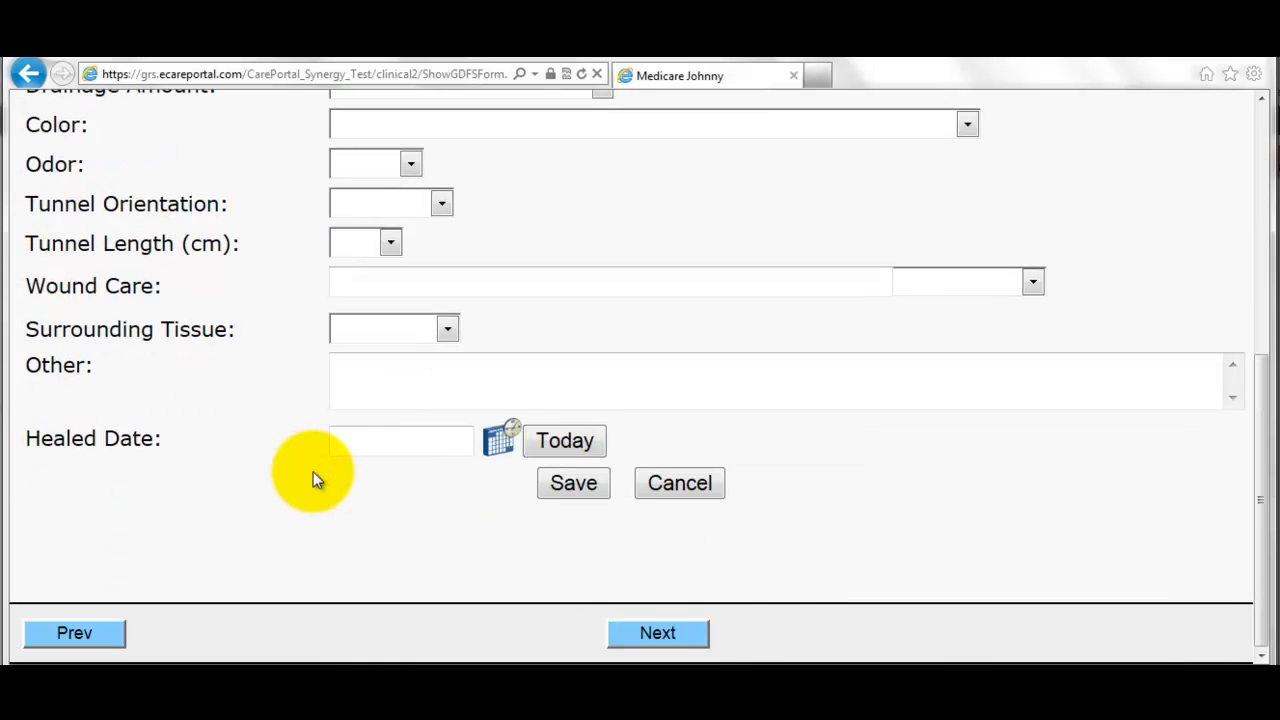
left_click(540, 447)
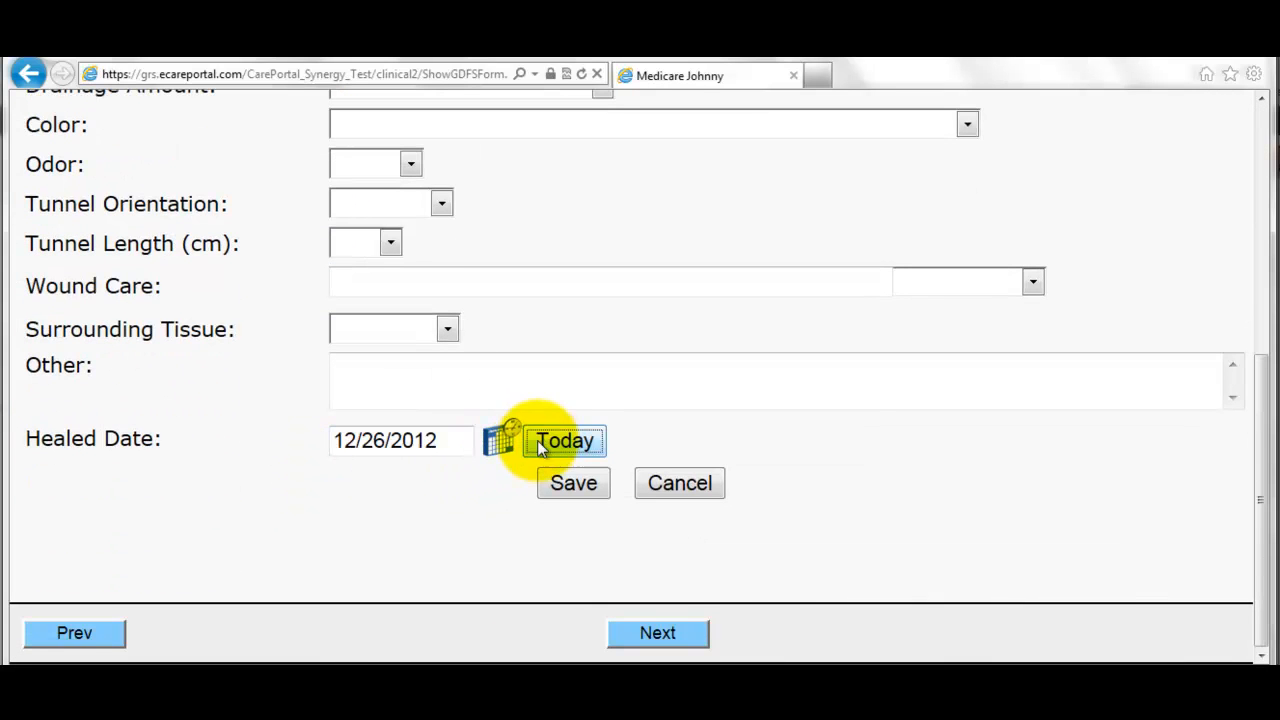
left_click(660, 634)
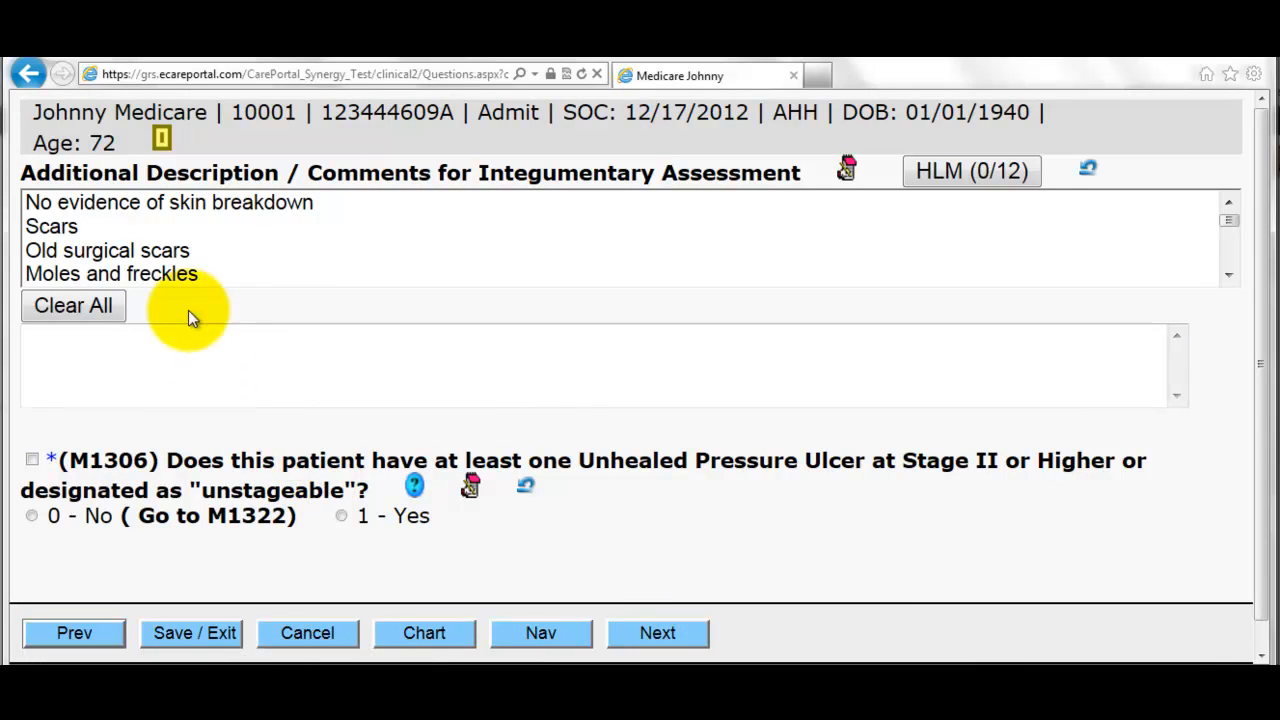
- Record no unhealed stage II ulcers, one stage I ulcer, and Stage I as most problematic
scroll(200, 360, "down", 1)
left_click(200, 488)
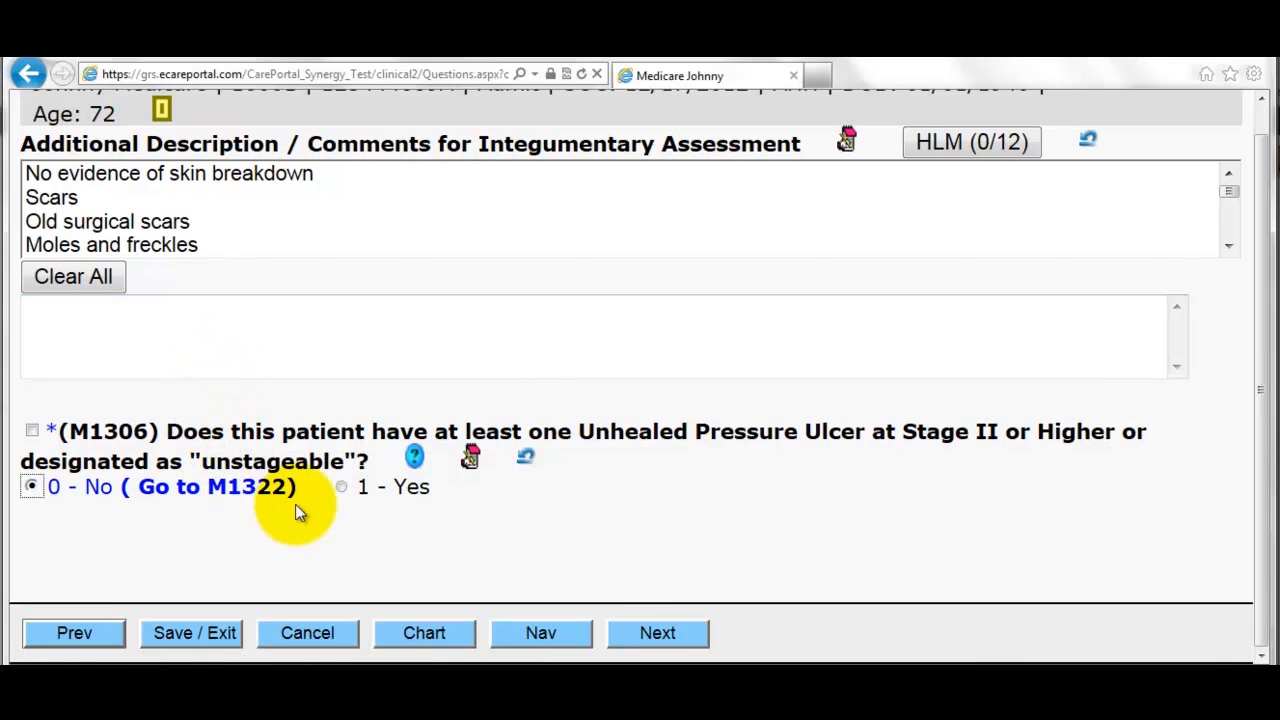
left_click(659, 637)
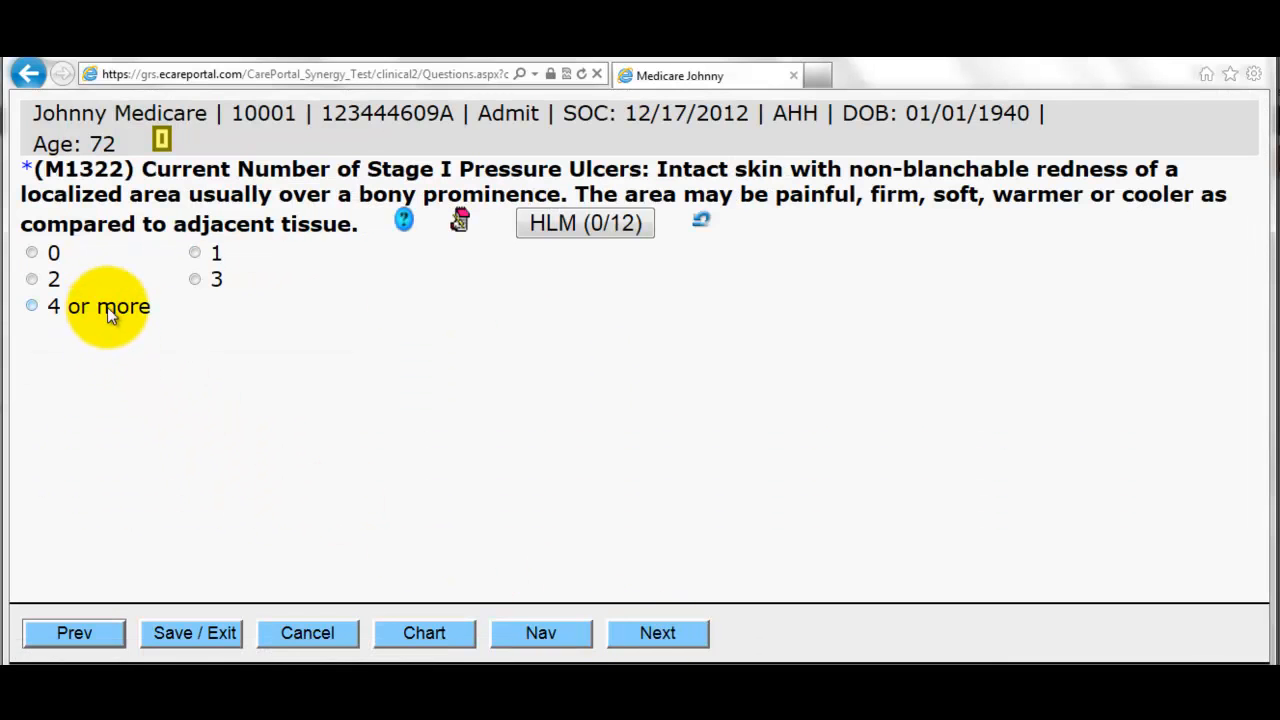
left_click(195, 253)
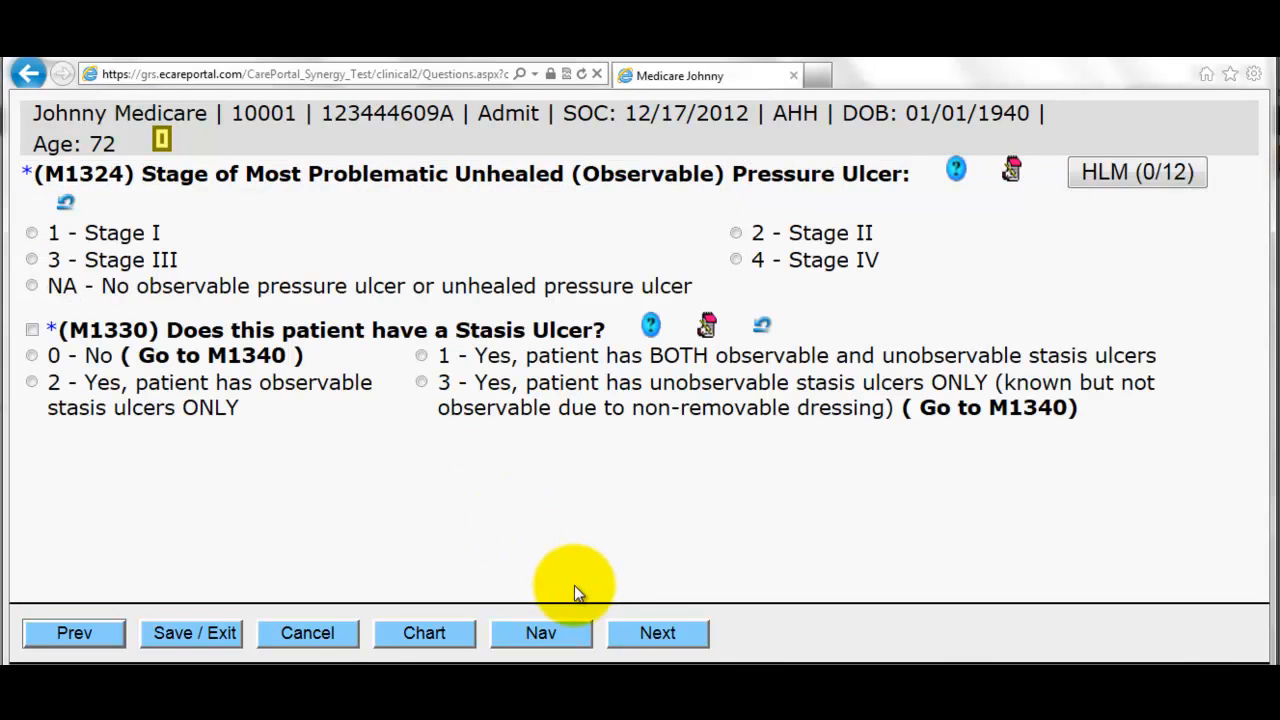
left_click(119, 237)
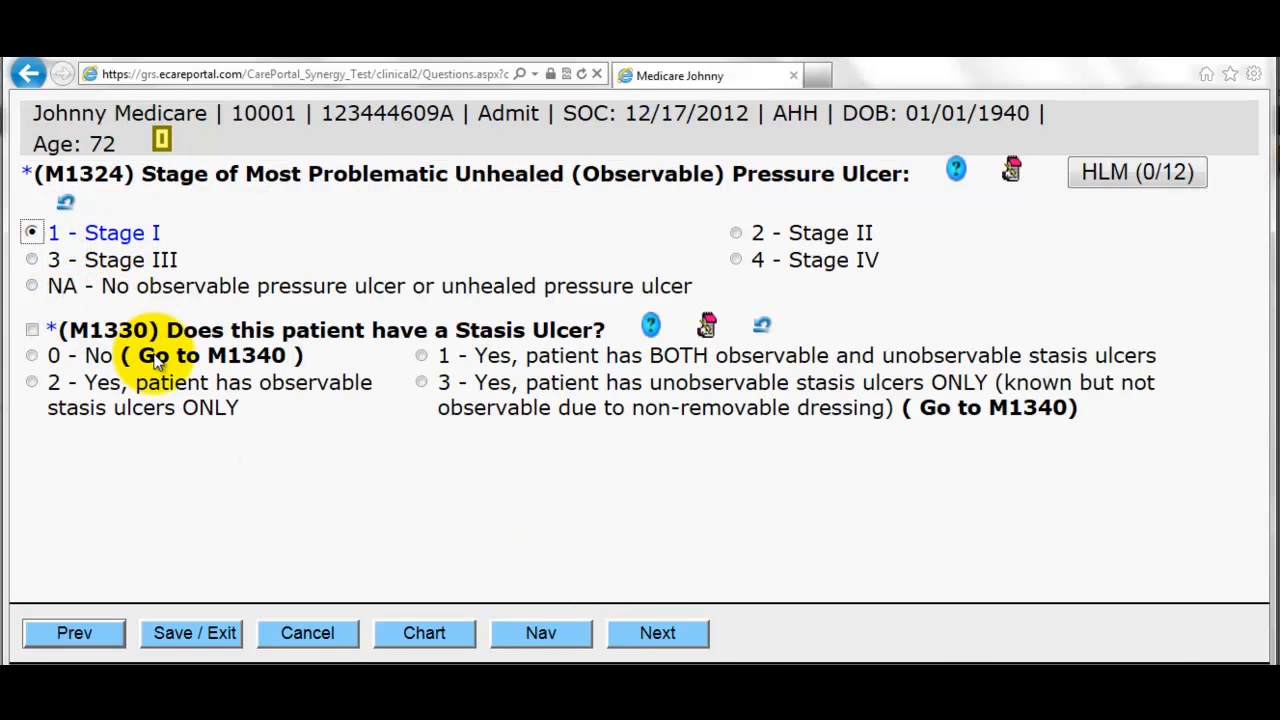
left_click(650, 630)
- Mark the surgical wound not observable, no skin lesions, M1400 0, Oxygen and Other respiratory treatments
left_click(295, 295)
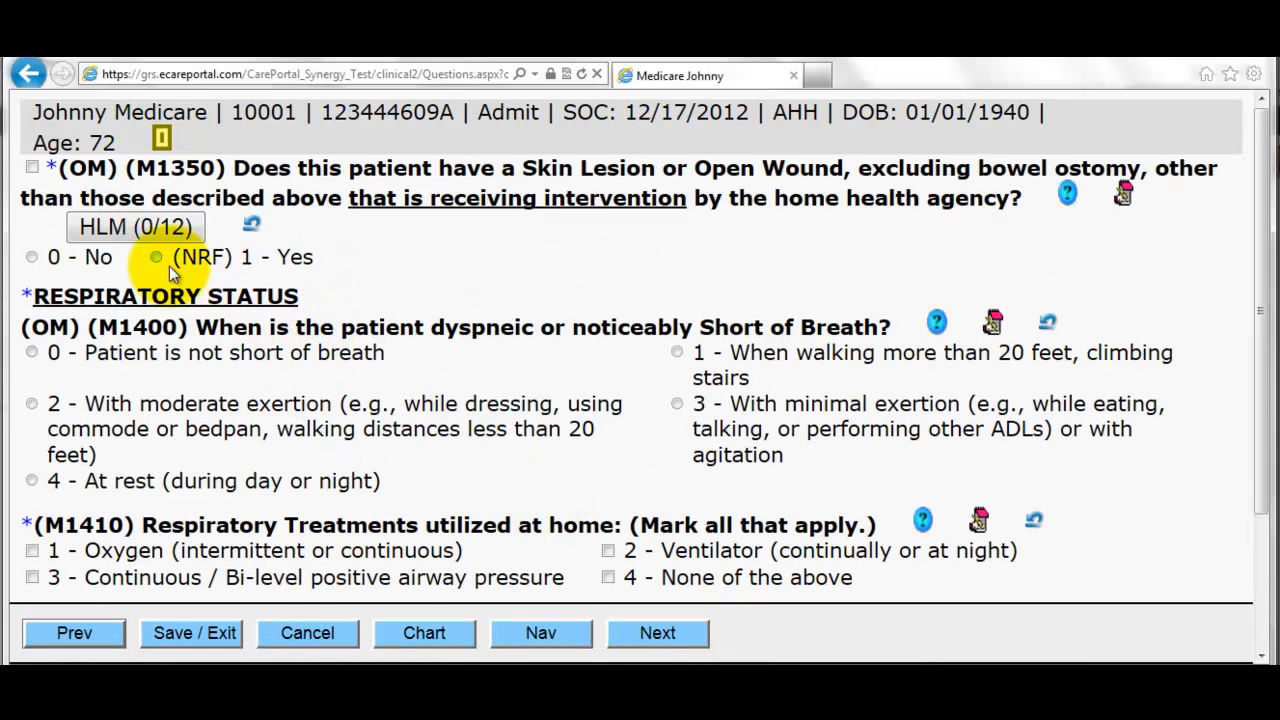
left_click(98, 257)
left_click(186, 352)
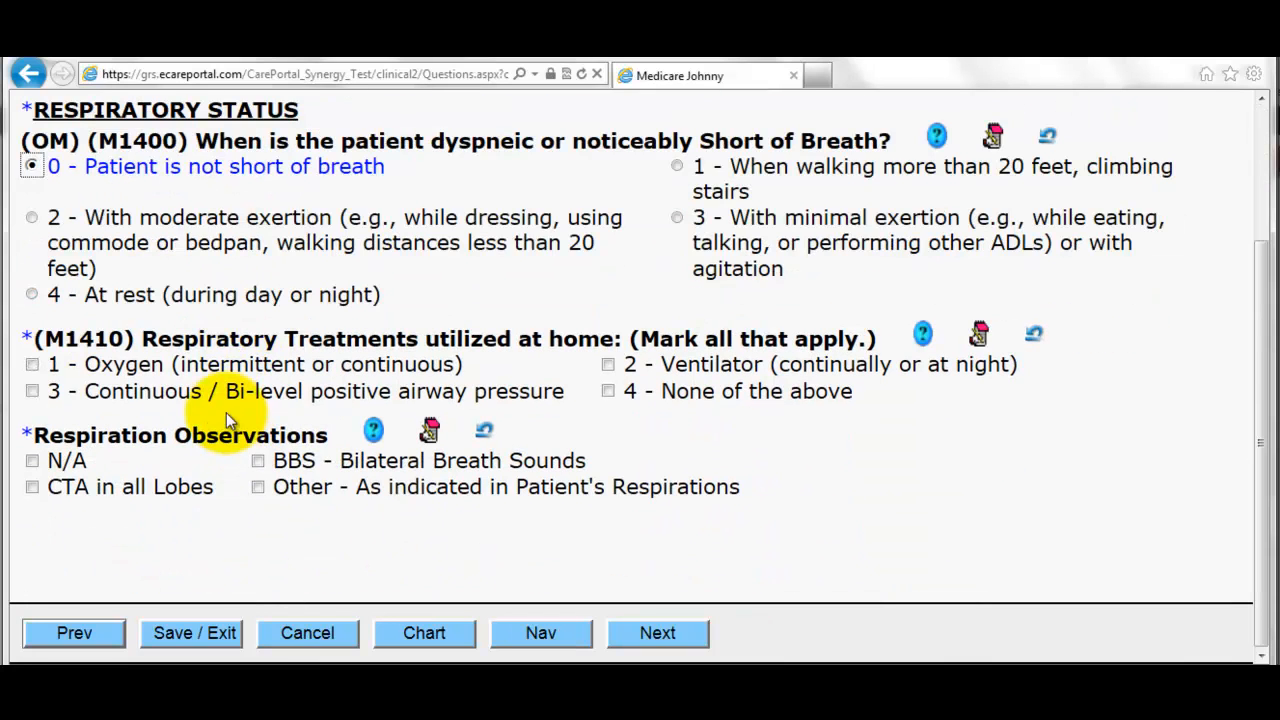
left_click(214, 365)
left_click(330, 487)
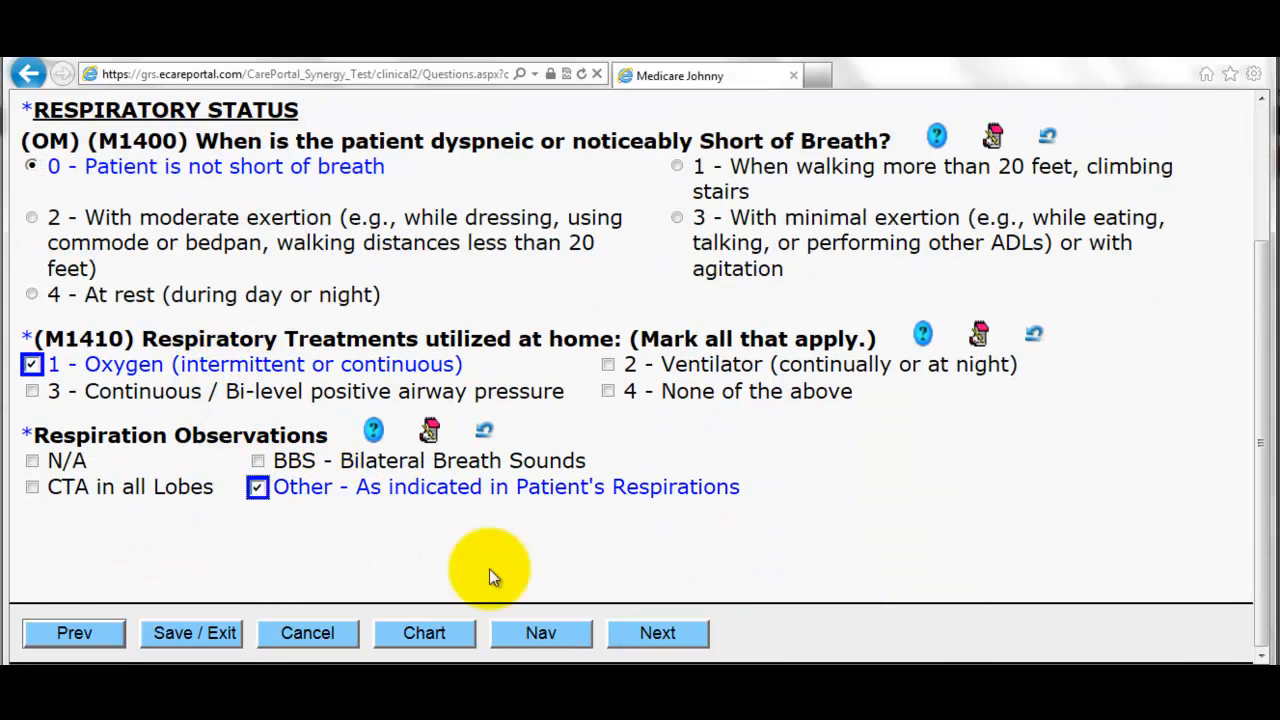
left_click(657, 632)
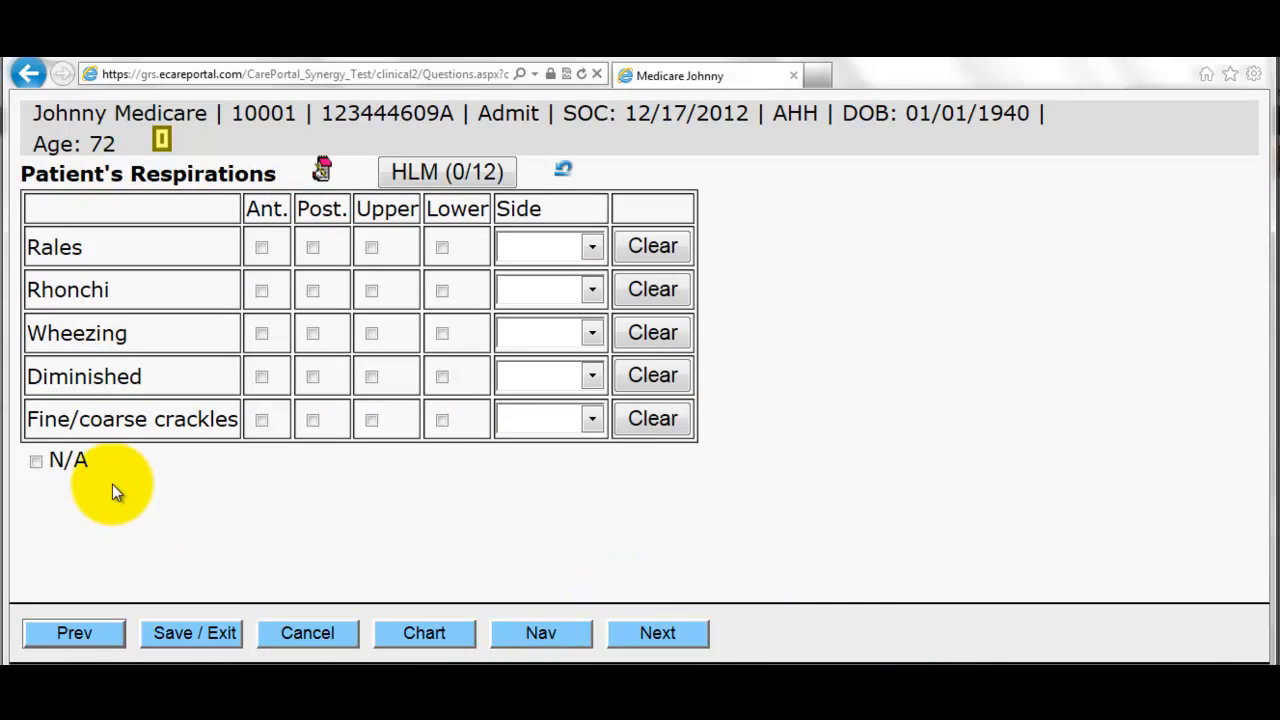
- Set respirations N/A, Shallow and Orthopnea, and O2 saturation 98
left_click(36, 462)
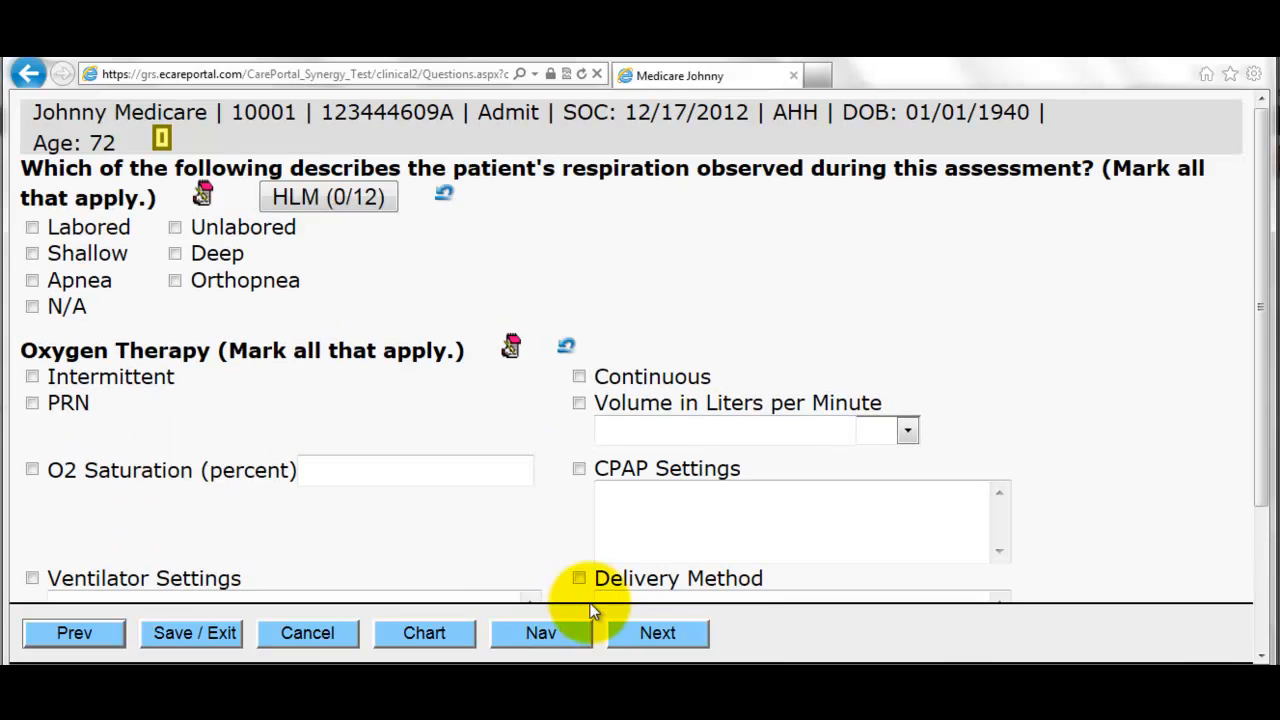
left_click(115, 258)
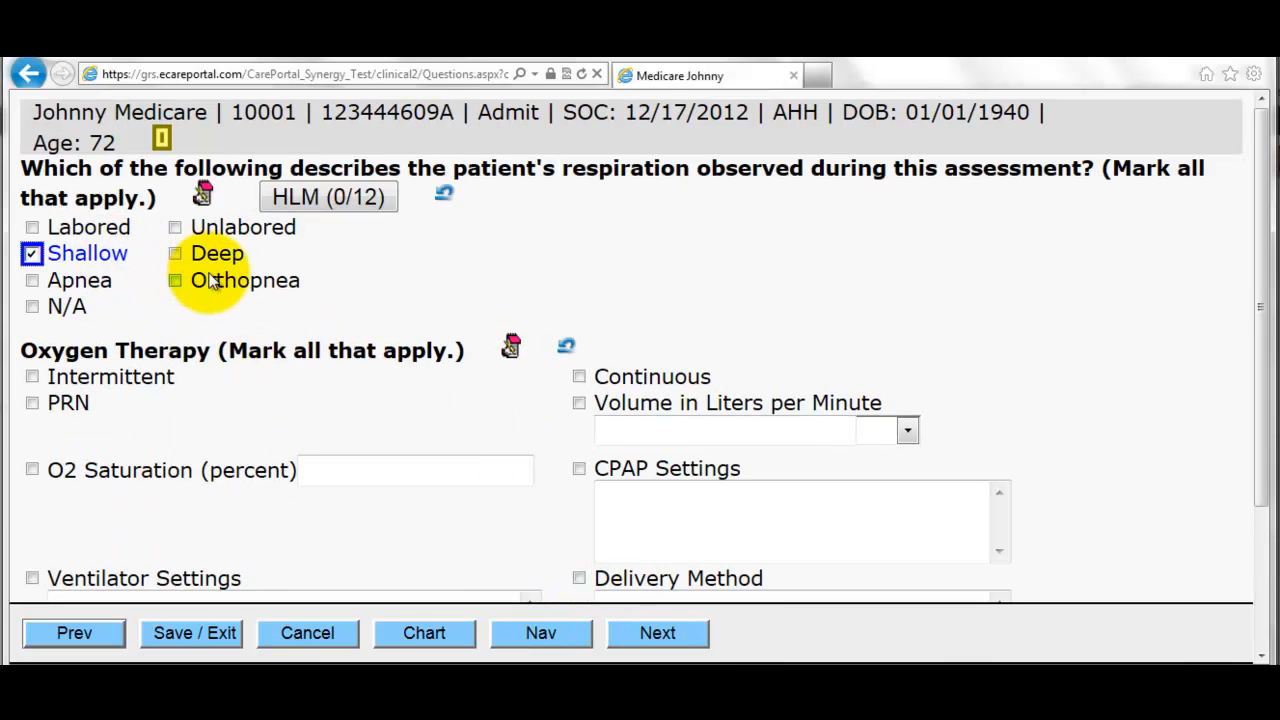
left_click(185, 280)
scroll(230, 300, "down", 3)
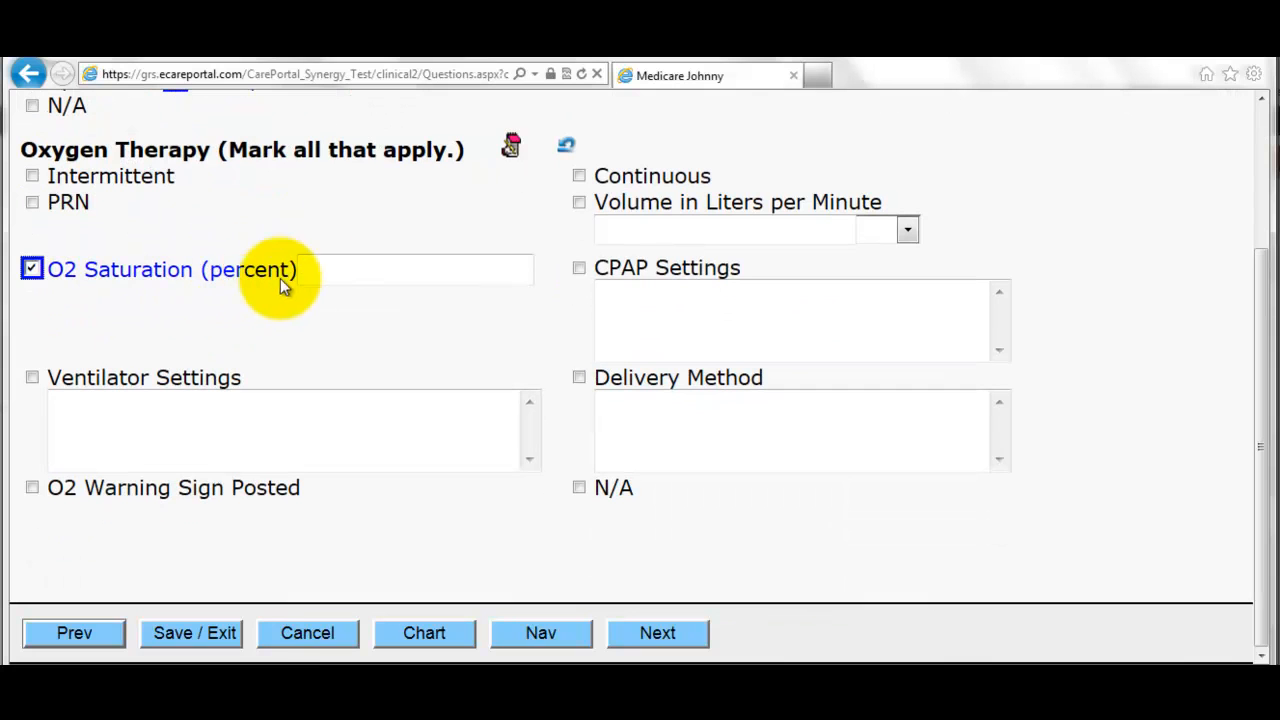
type("98")
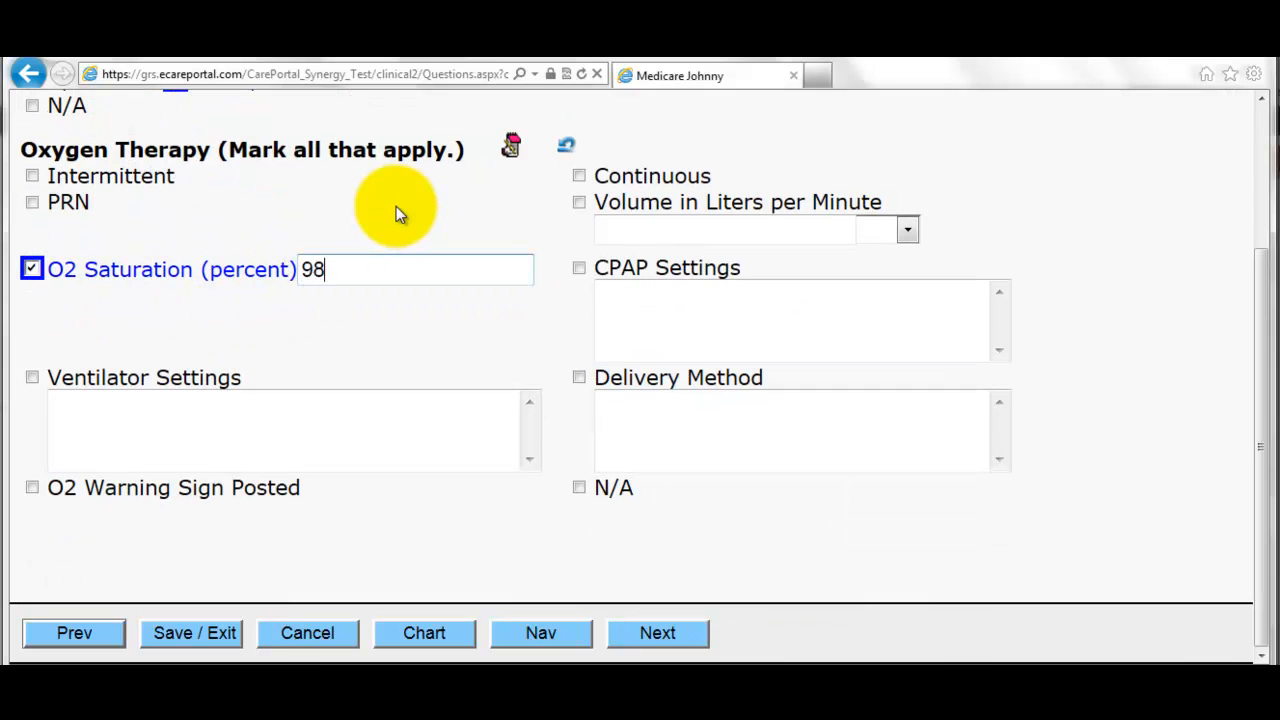
left_click(672, 653)
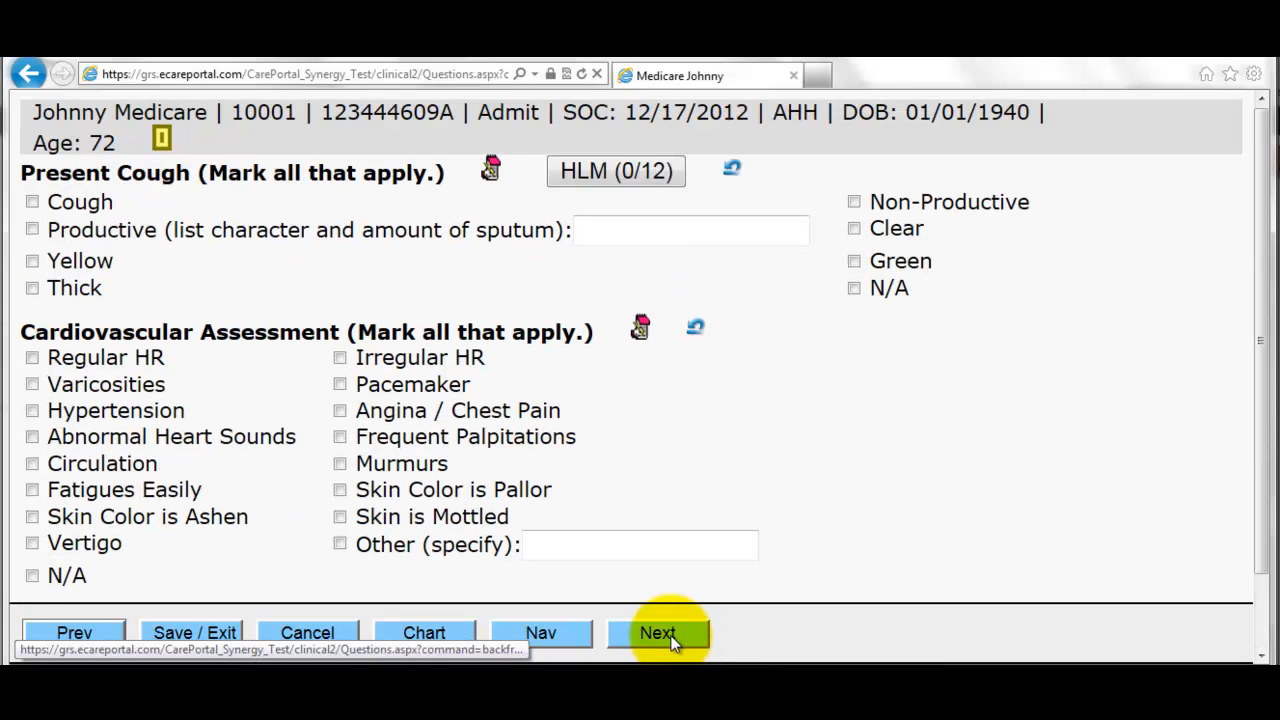
- Mark a productive cough with yellow sputum, varicosities, and angina/chest pain
left_click(95, 230)
left_click(118, 384)
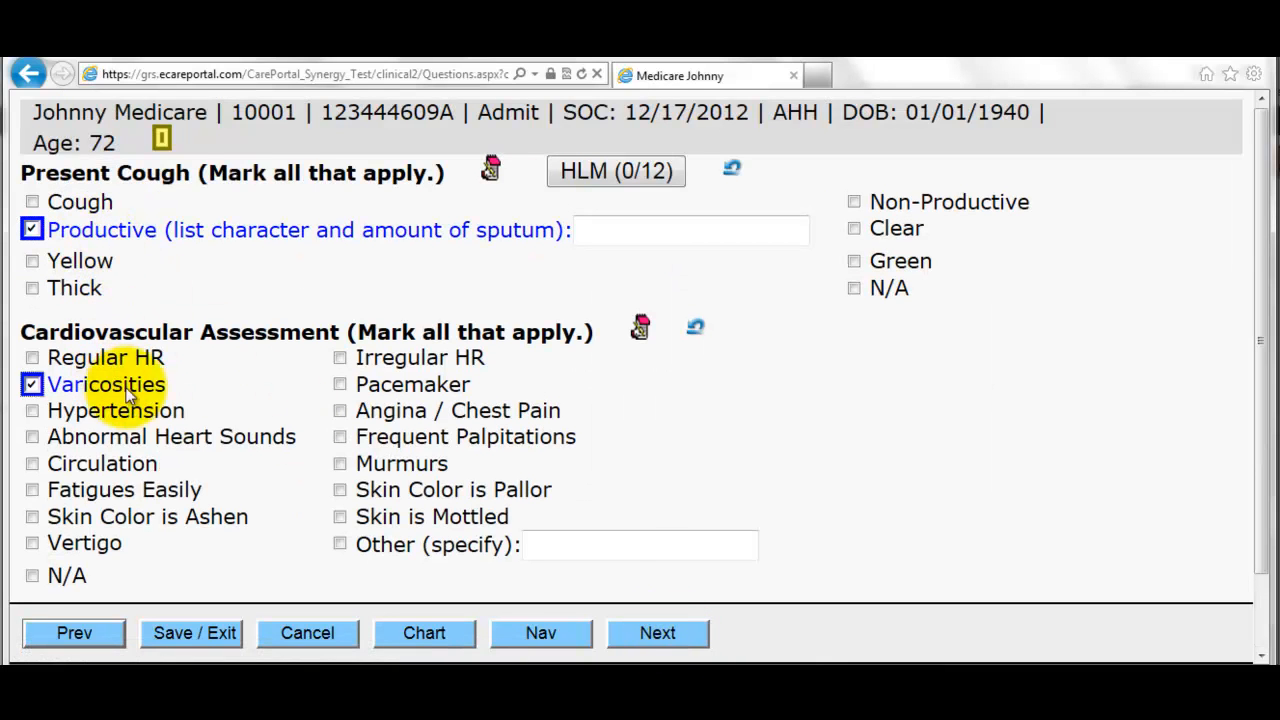
left_click(366, 411)
left_click(648, 633)
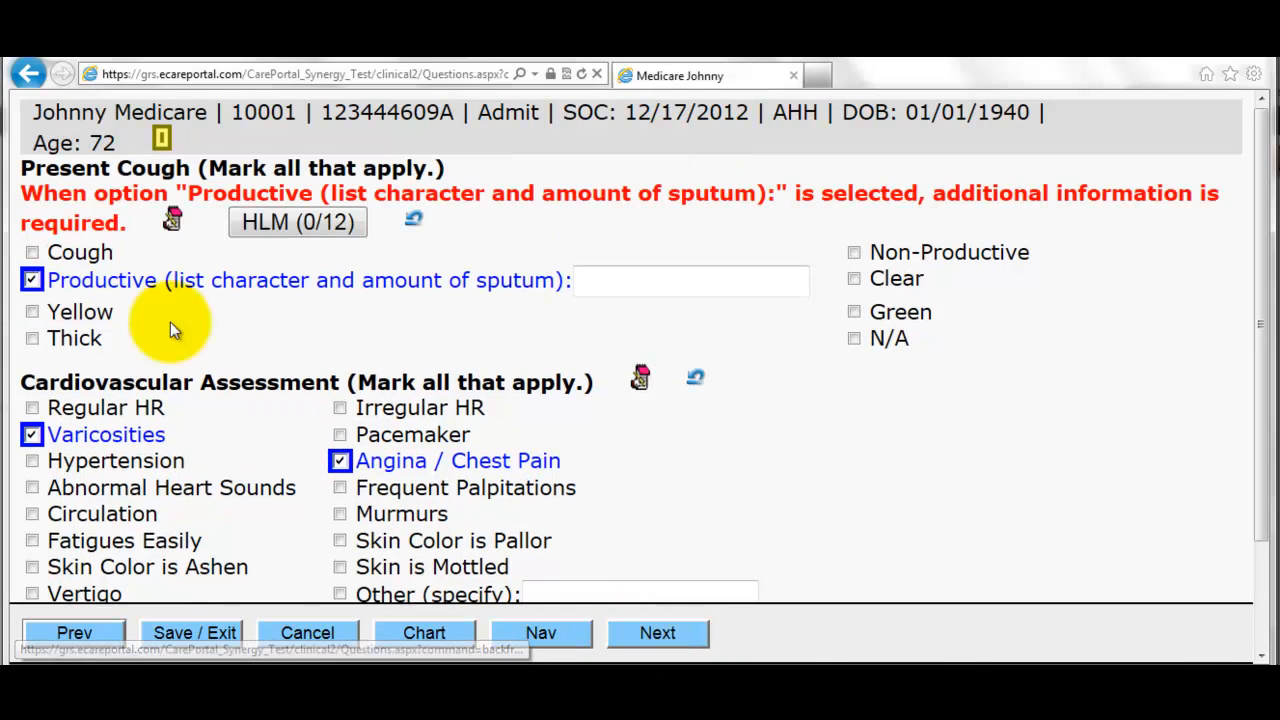
scroll(200, 360, "down", 2)
scroll(318, 383, "up", 2)
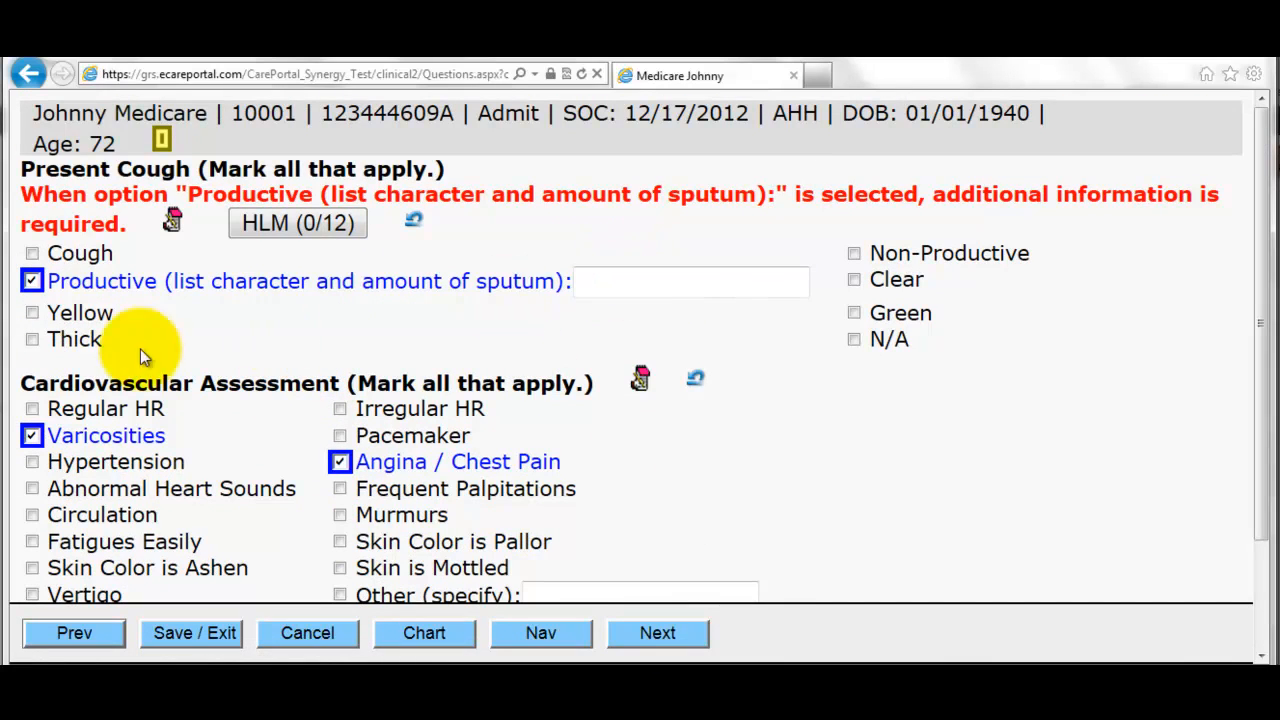
left_click(57, 316)
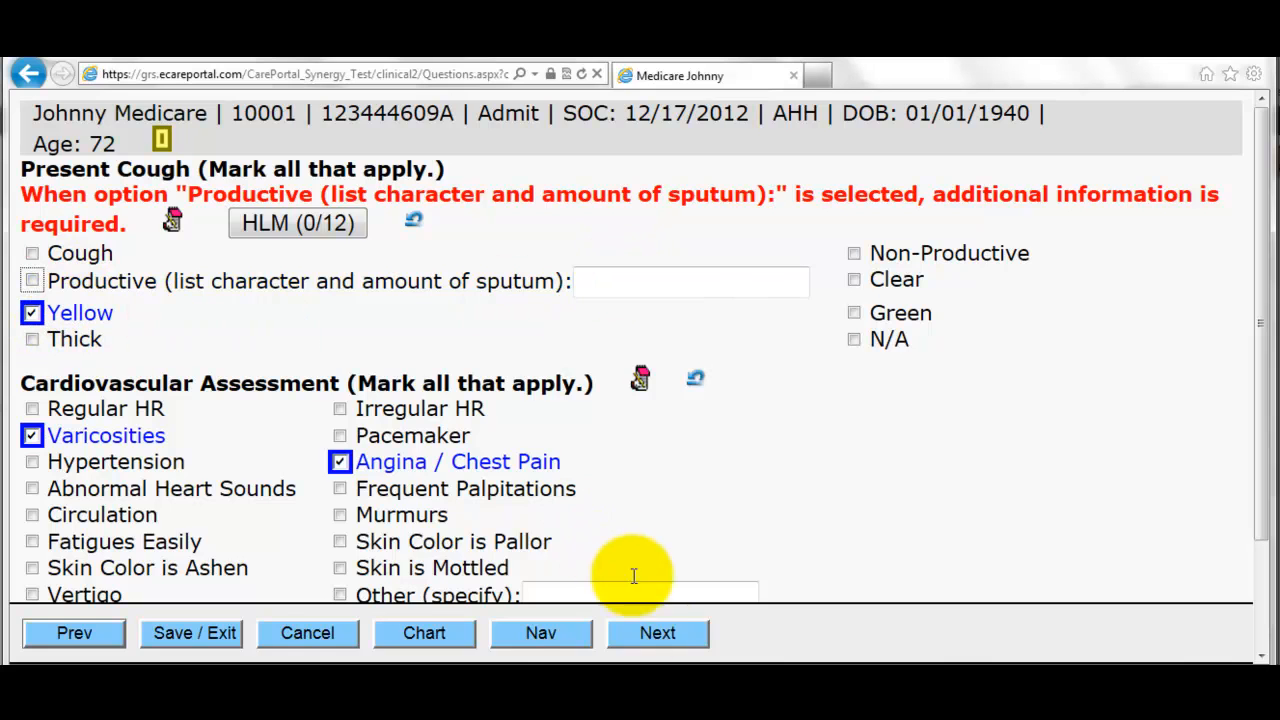
left_click(657, 633)
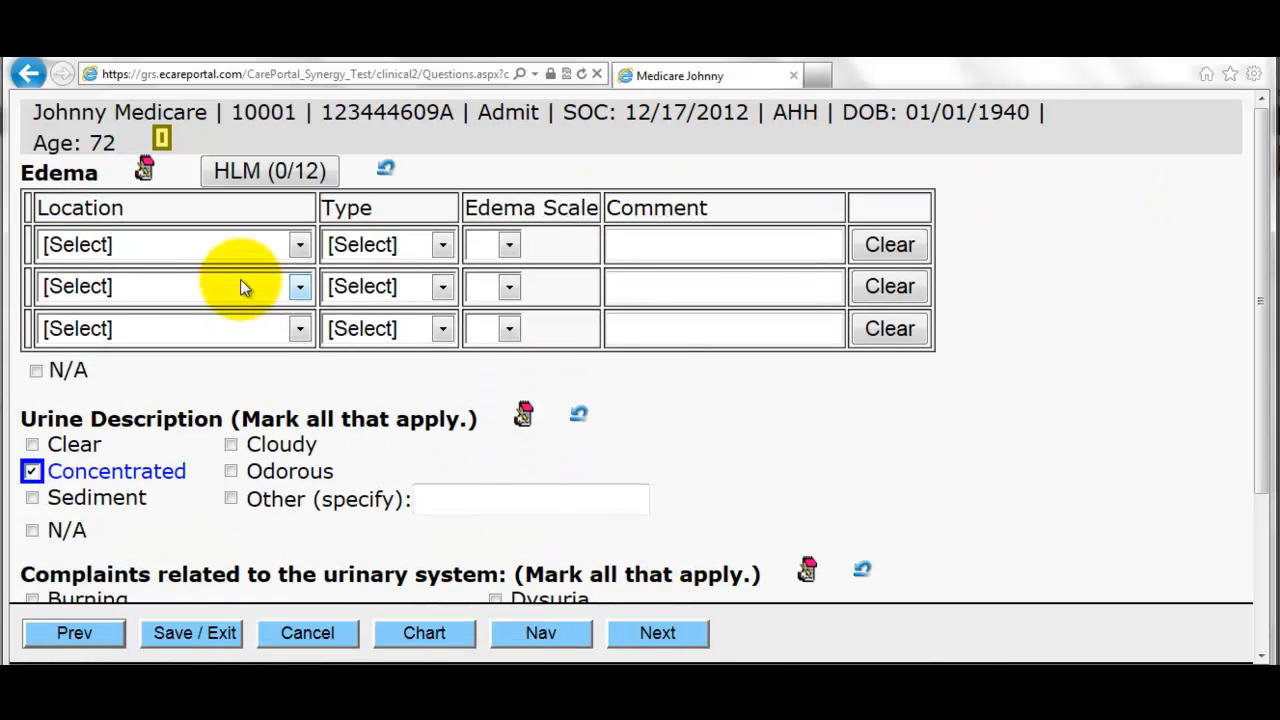
- Mark edema as N/A
scroll(260, 330, "down", 1)
left_click(35, 284)
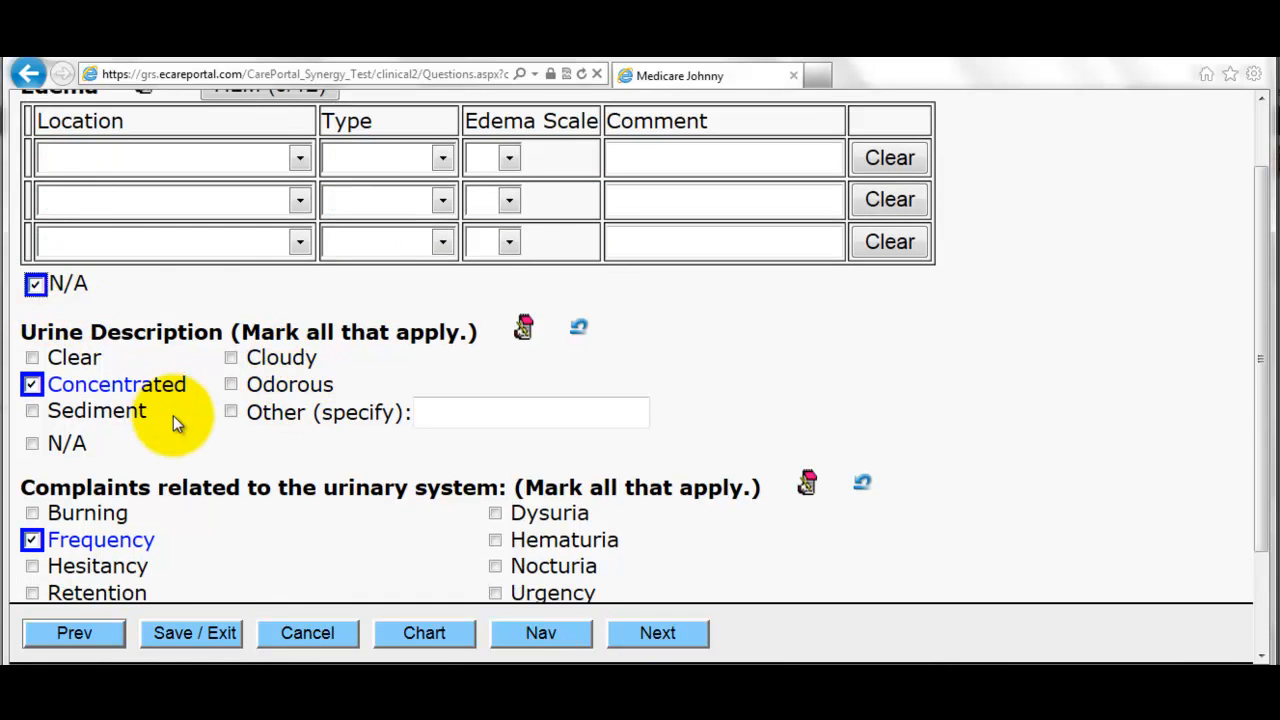
scroll(173, 415, "down", 2)
left_click(655, 633)
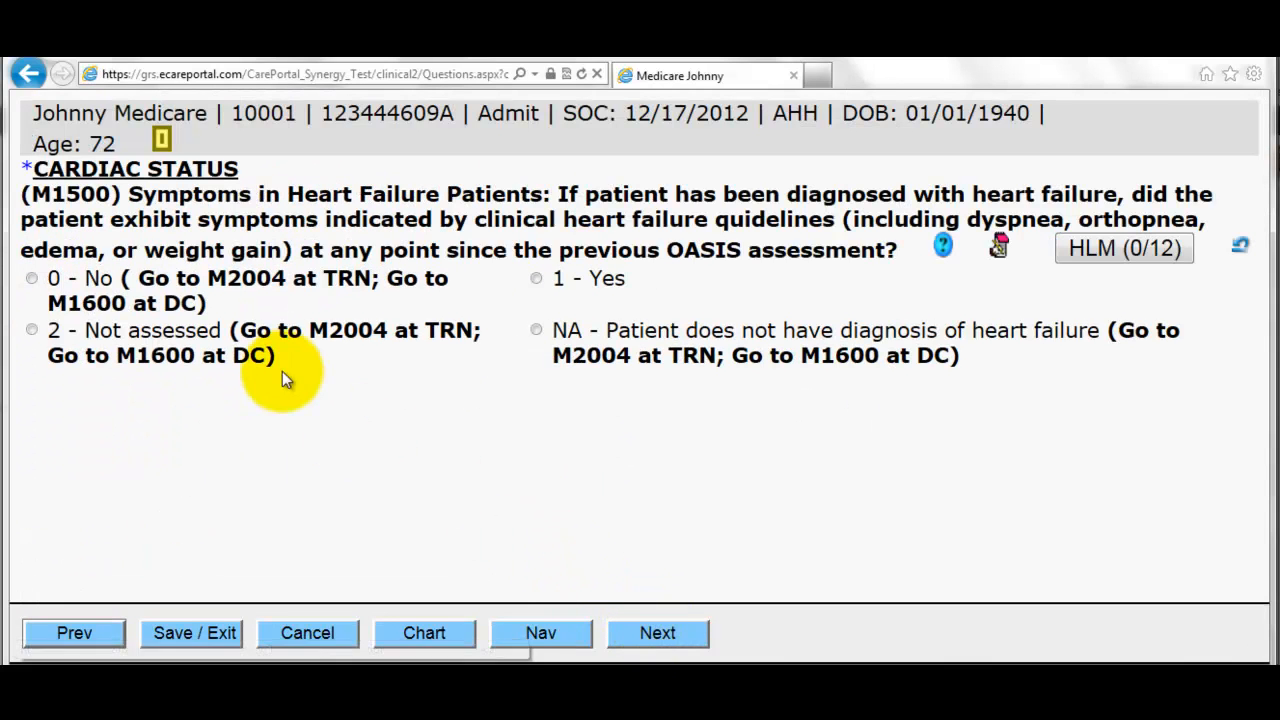
- Answer M1610 with no incontinence or catheter and the urinary tract infection question with NA
left_click(228, 285)
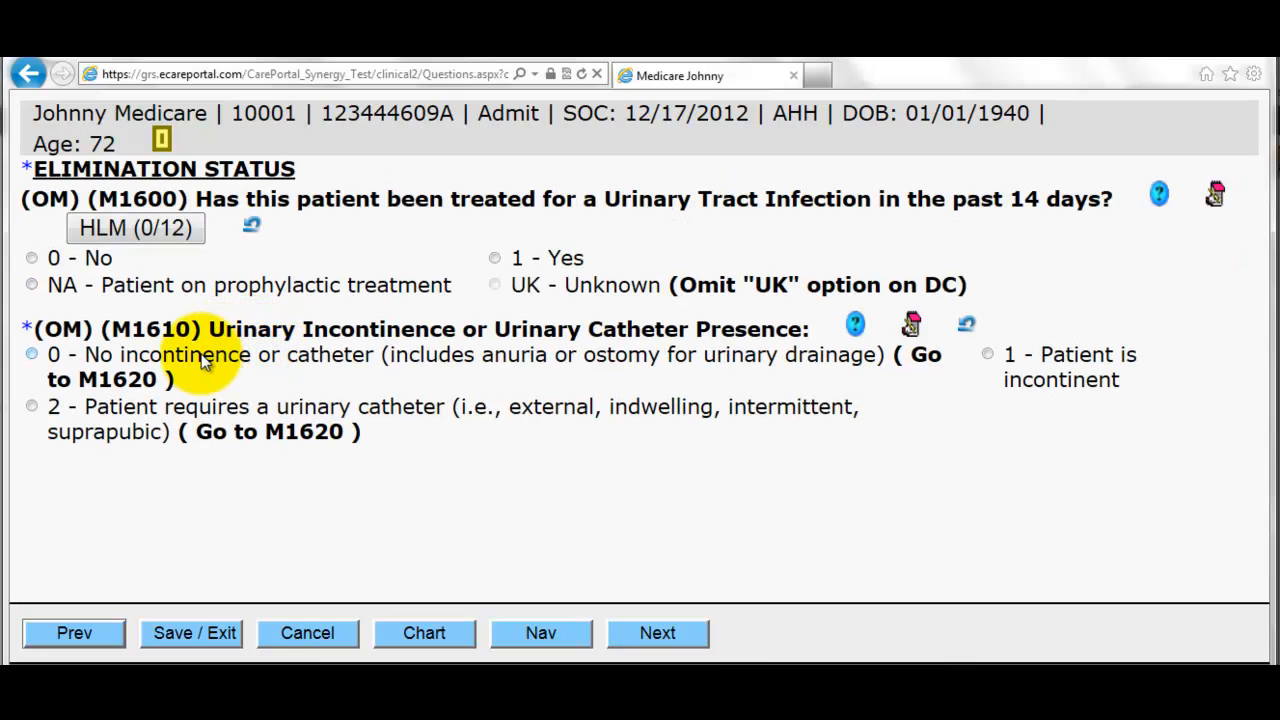
left_click(203, 362)
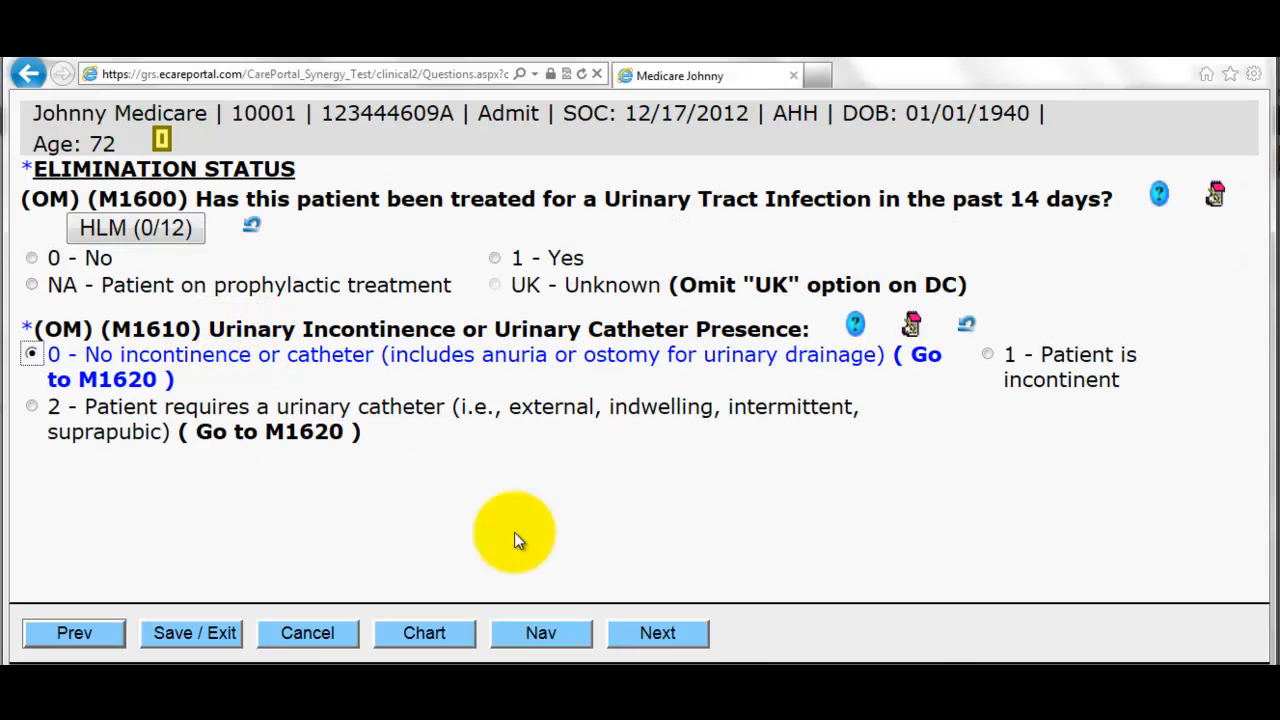
left_click(652, 632)
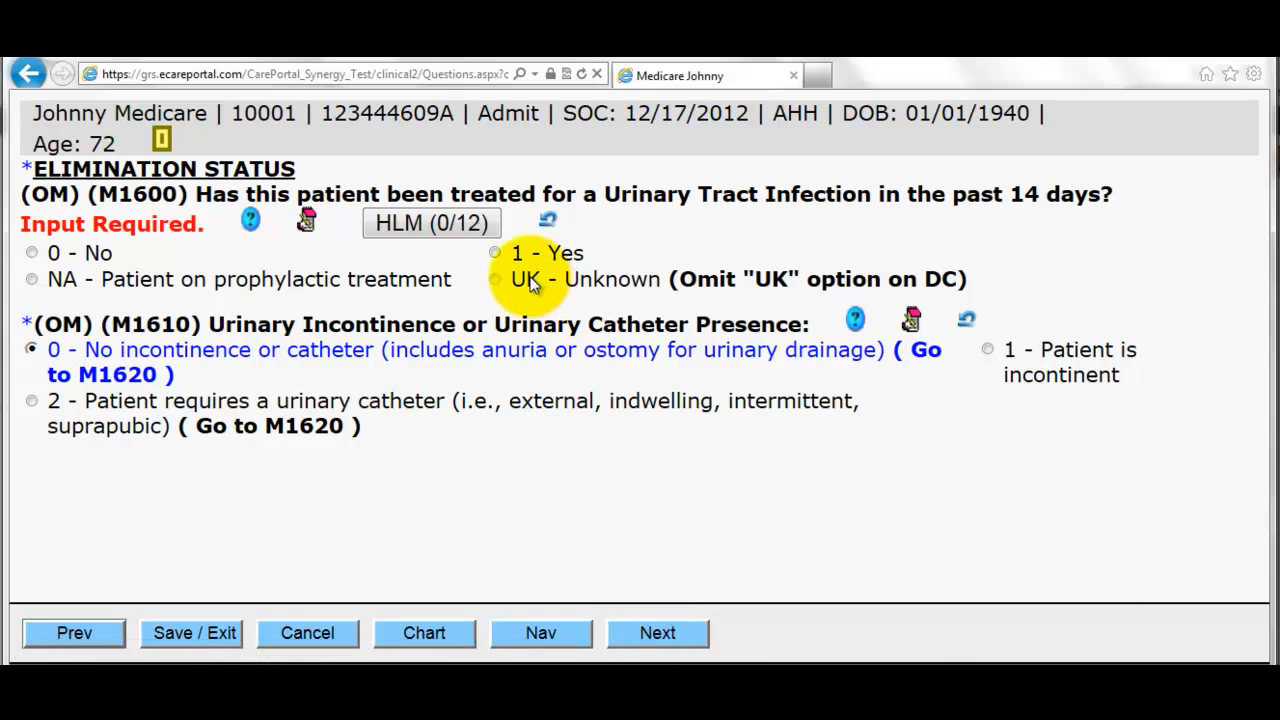
left_click(255, 287)
left_click(646, 629)
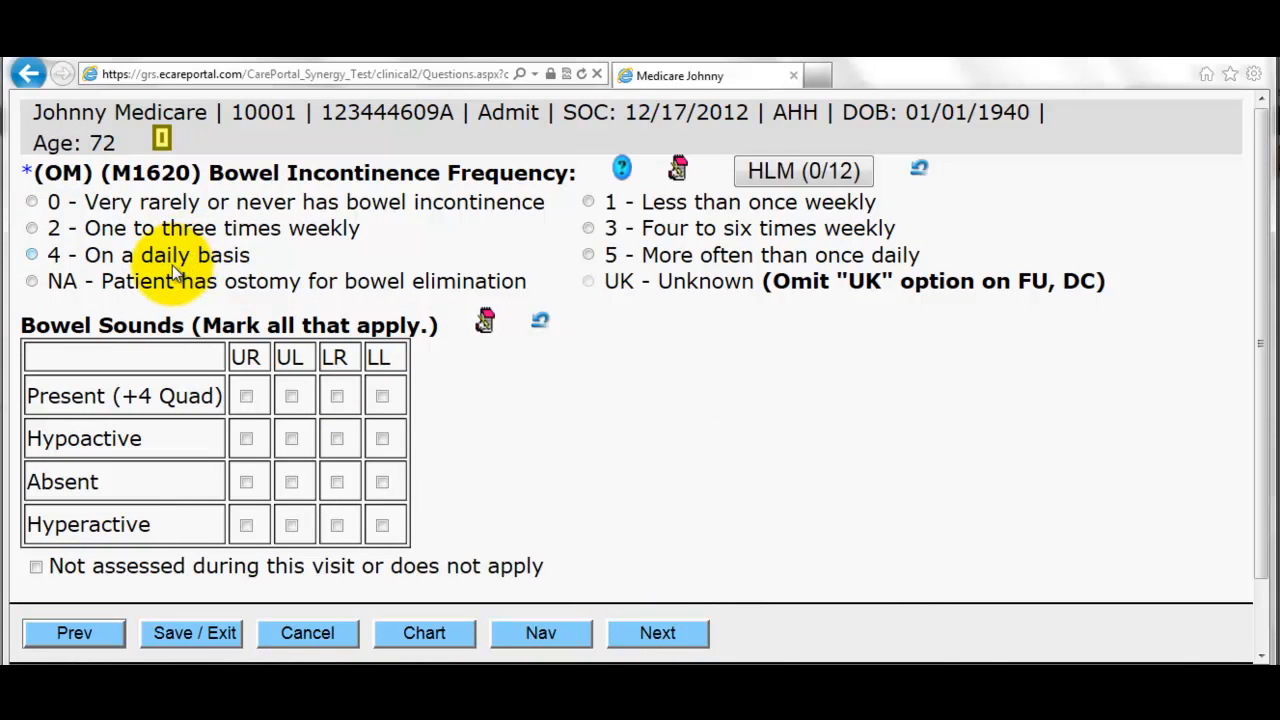
- Set bowel incontinence to NA ostomy, mark bowel sounds not assessed, and pass the GI complaints page
left_click(168, 256)
left_click(190, 282)
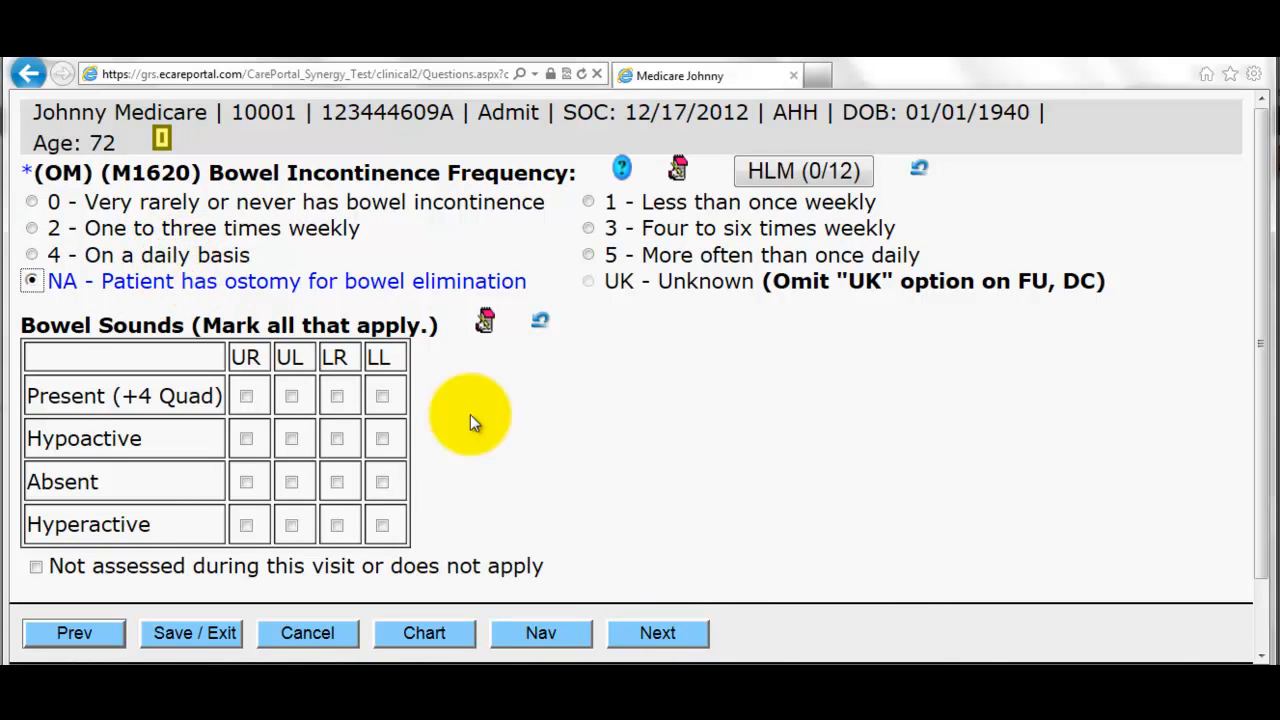
scroll(421, 495, "down", 1)
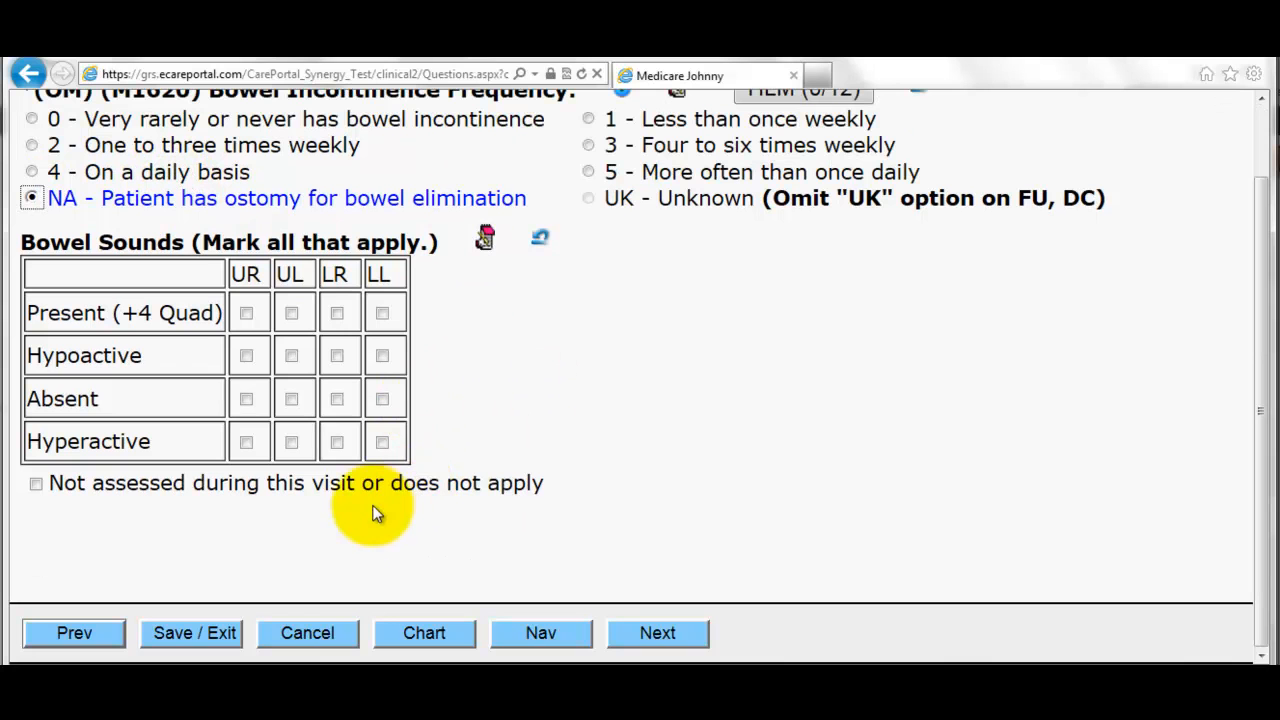
left_click(37, 487)
left_click(659, 638)
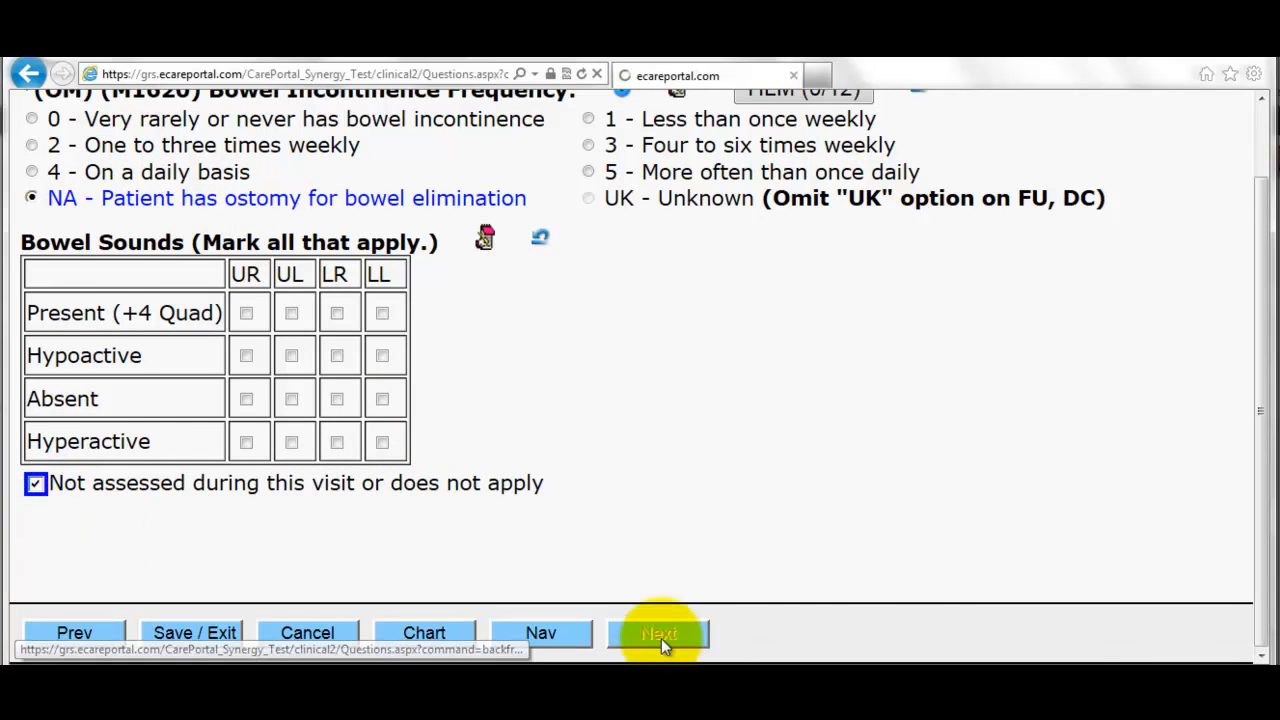
scroll(686, 357, "down", 2)
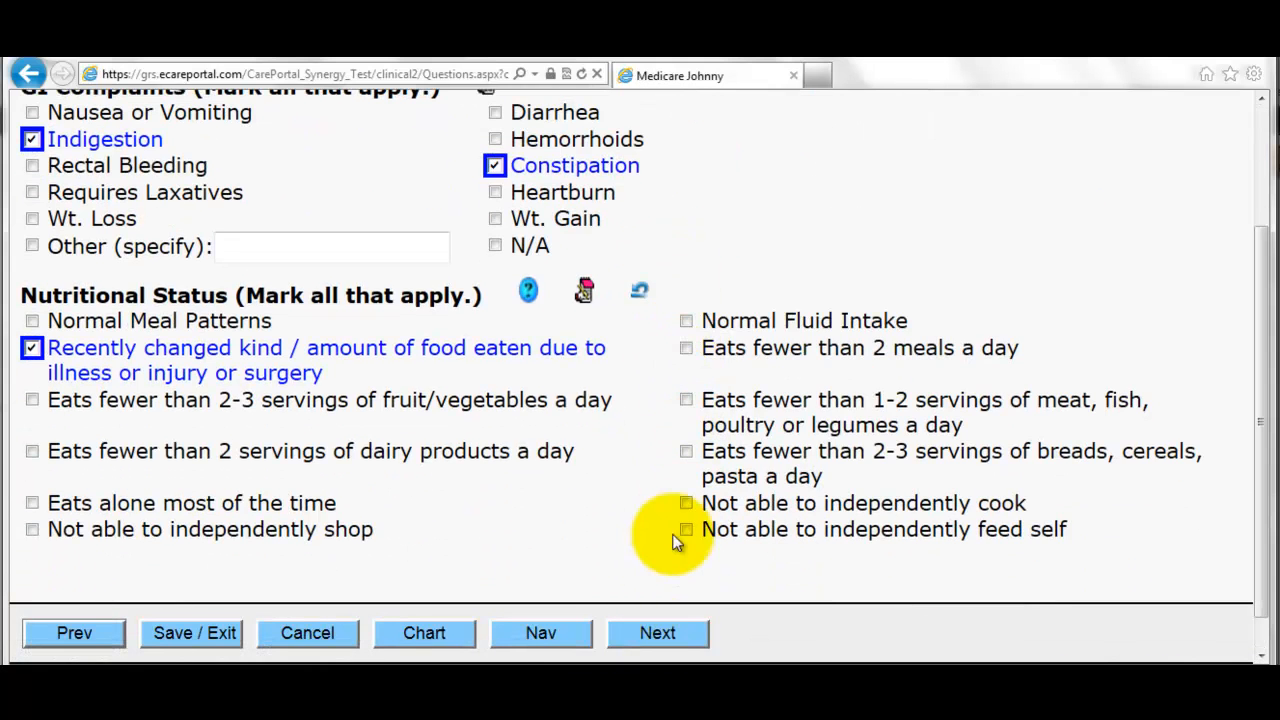
left_click(655, 630)
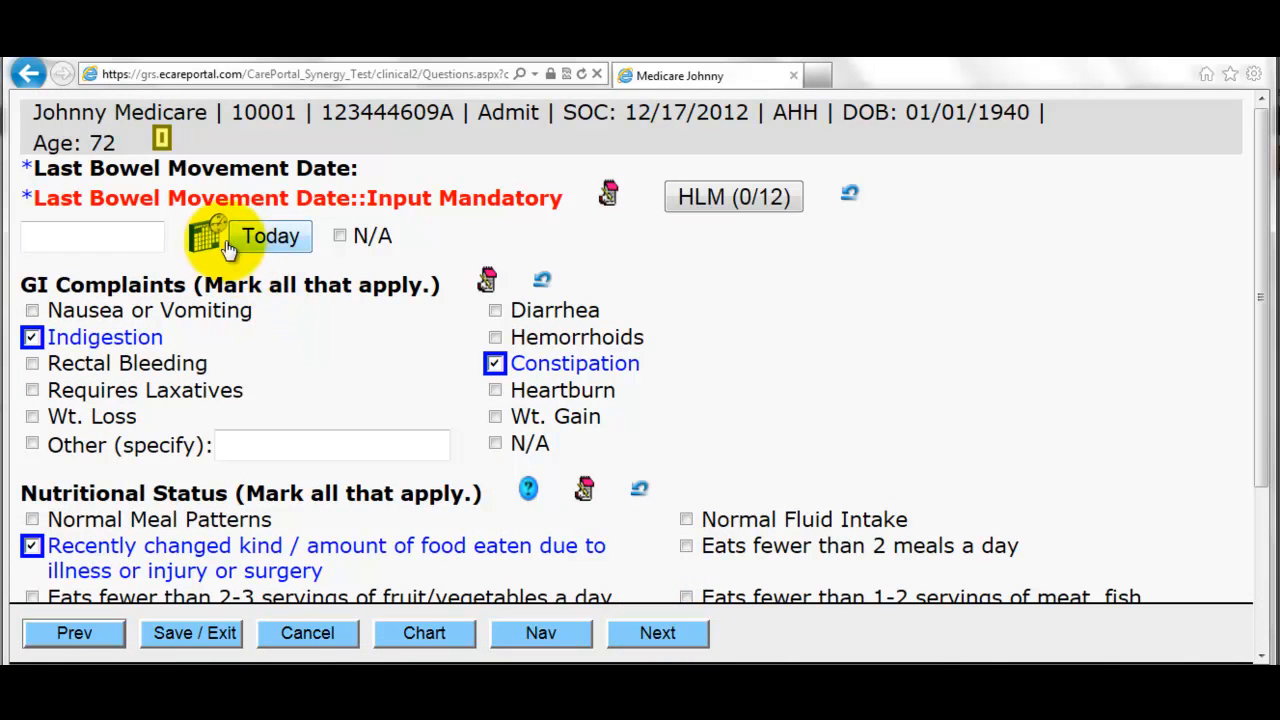
- Mark the patient alert and oriented, M1710 confused day and evening, M1720 anxious daily
left_click(651, 631)
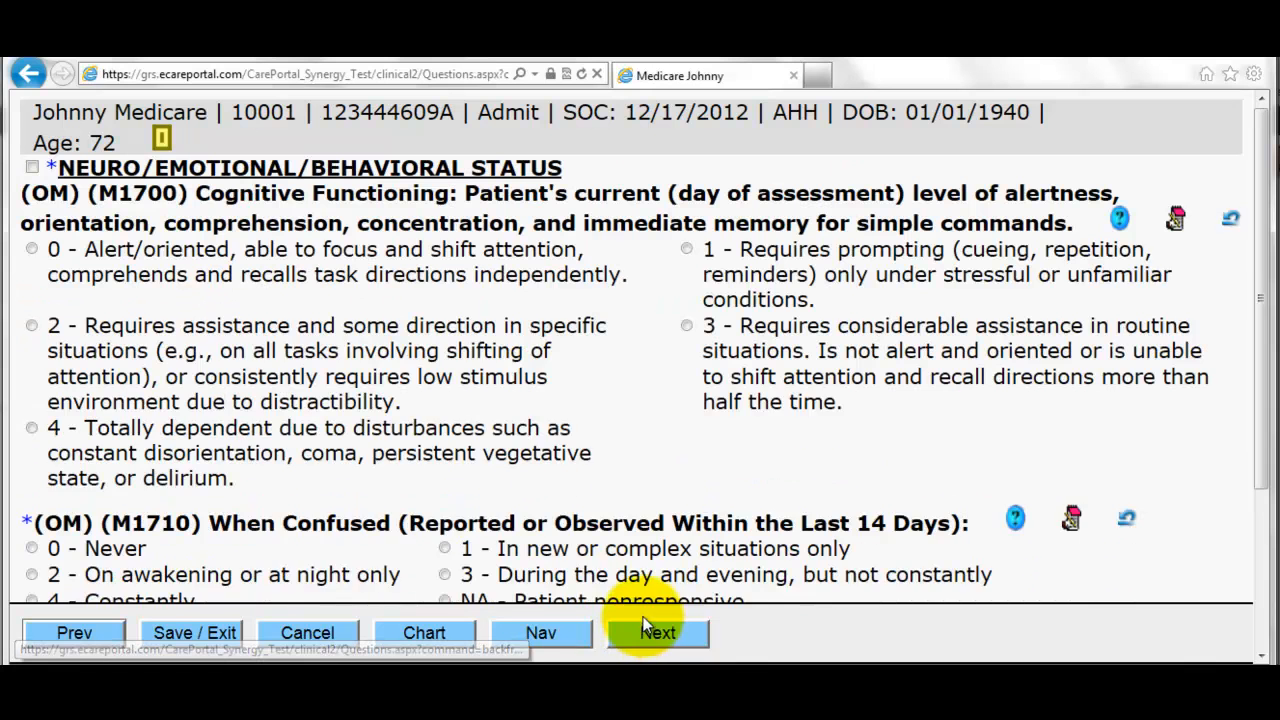
left_click(213, 313)
scroll(363, 491, "down", 2)
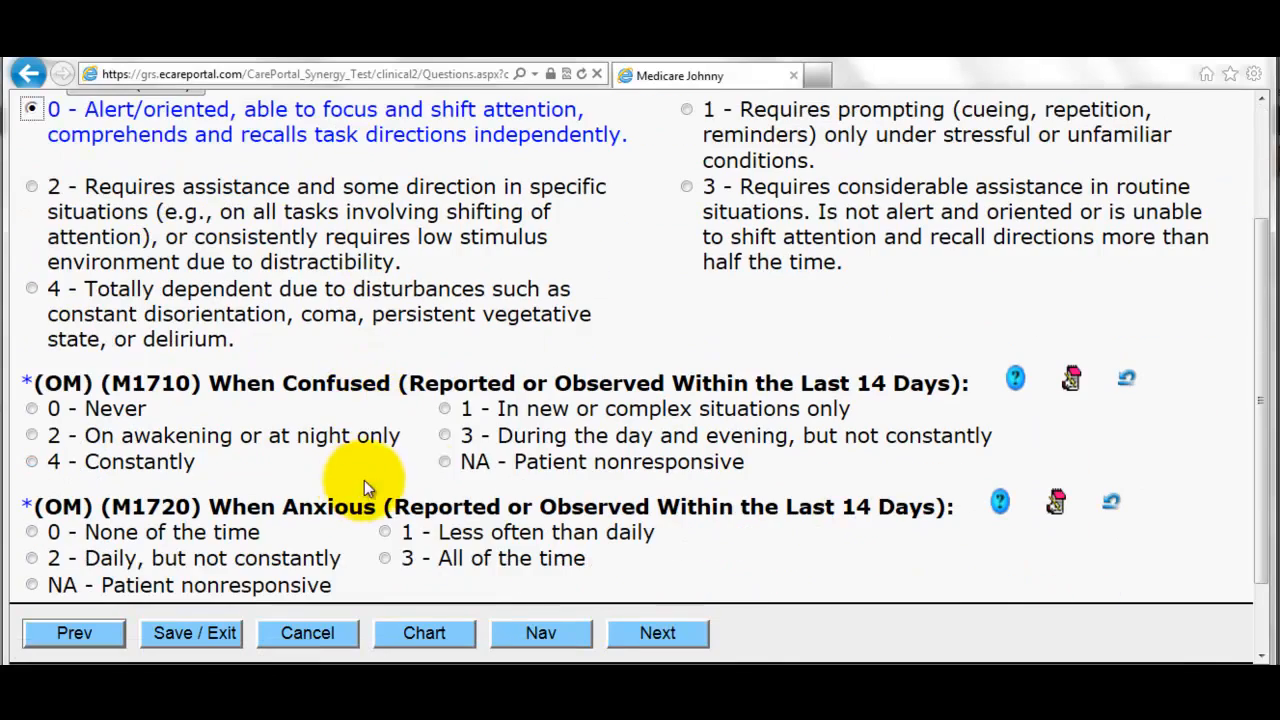
left_click(500, 437)
left_click(274, 557)
left_click(651, 633)
- Answer M1740 memory deficit, M1745 option 3, and M1800 option 0
left_click(285, 268)
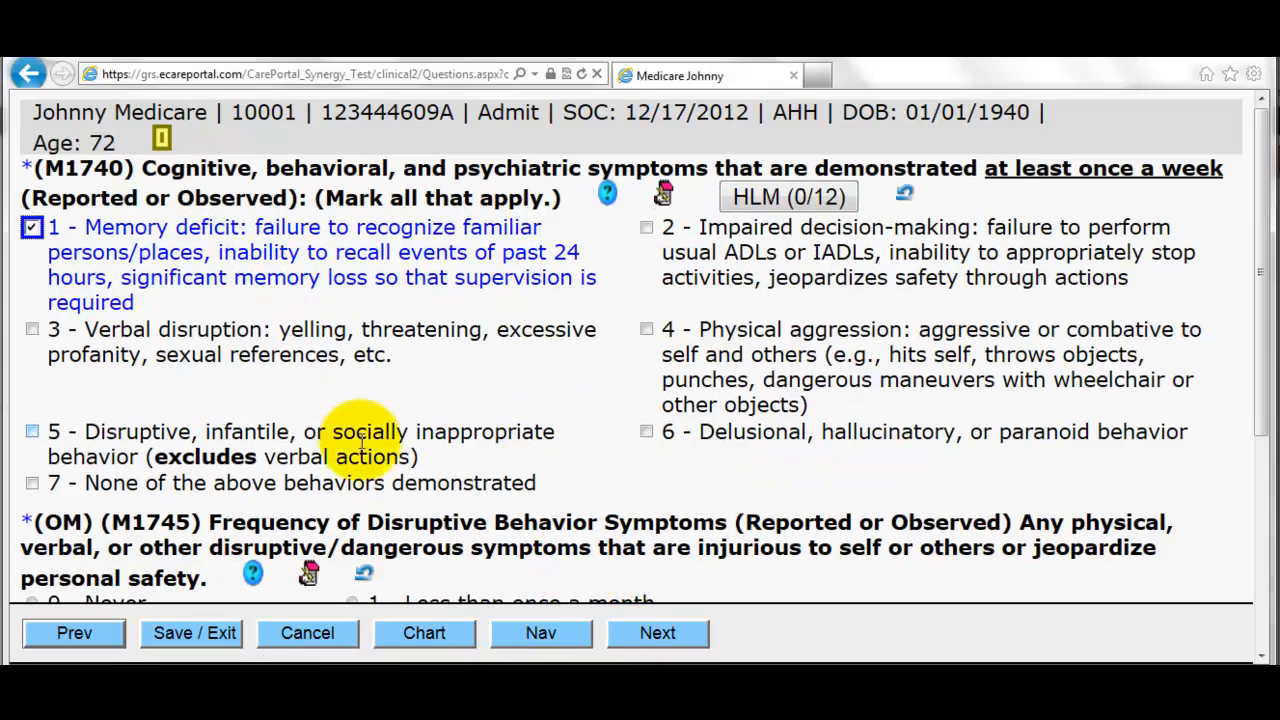
scroll(400, 457, "down", 3)
left_click(427, 375)
scroll(400, 450, "down", 1)
left_click(337, 457)
left_click(649, 637)
- Answer M1810 option 0, M1820 option 3, M1830 option 1, and toilet transferring option 3
left_click(420, 300)
scroll(600, 540, "down", 1)
left_click(665, 222)
left_click(656, 400)
scroll(500, 443, "down", 2)
scroll(429, 466, "down", 1)
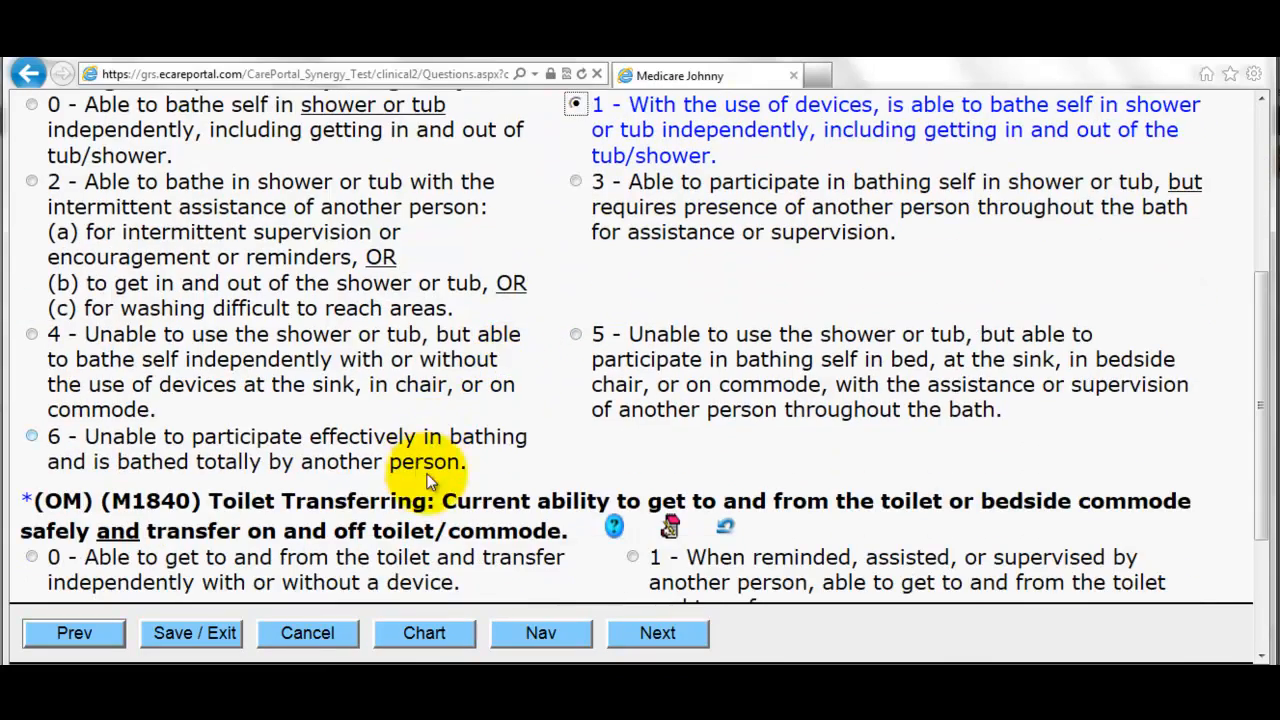
scroll(386, 486, "down", 2)
left_click(285, 393)
left_click(735, 492)
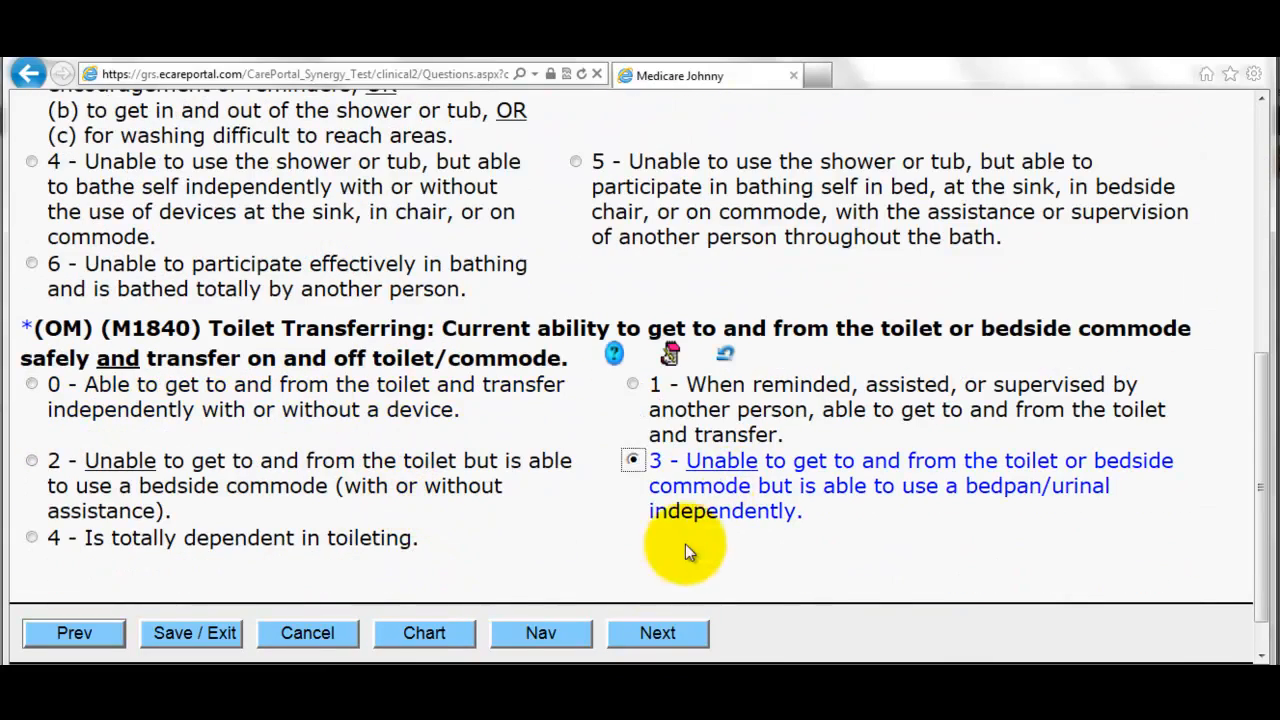
left_click(663, 636)
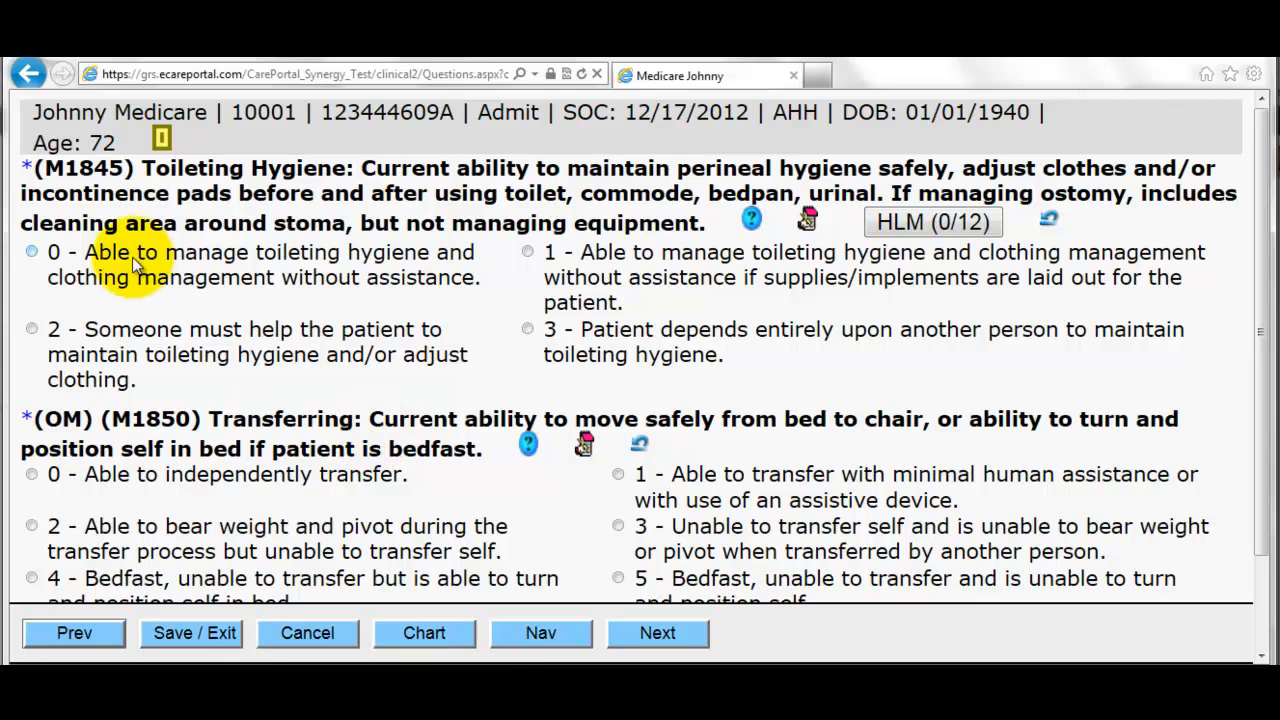
- Answer M1845 option 0 and M1850 able to independently transfer
left_click(128, 252)
left_click(220, 393)
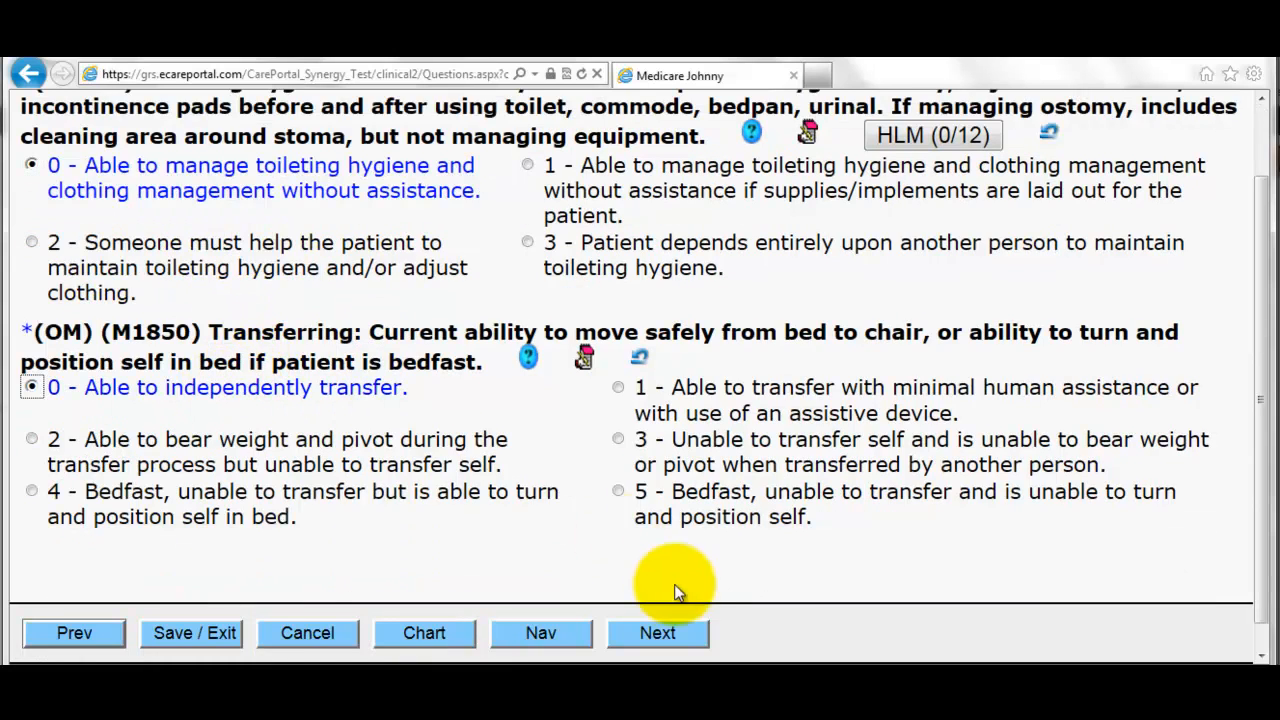
left_click(680, 638)
left_click(686, 641)
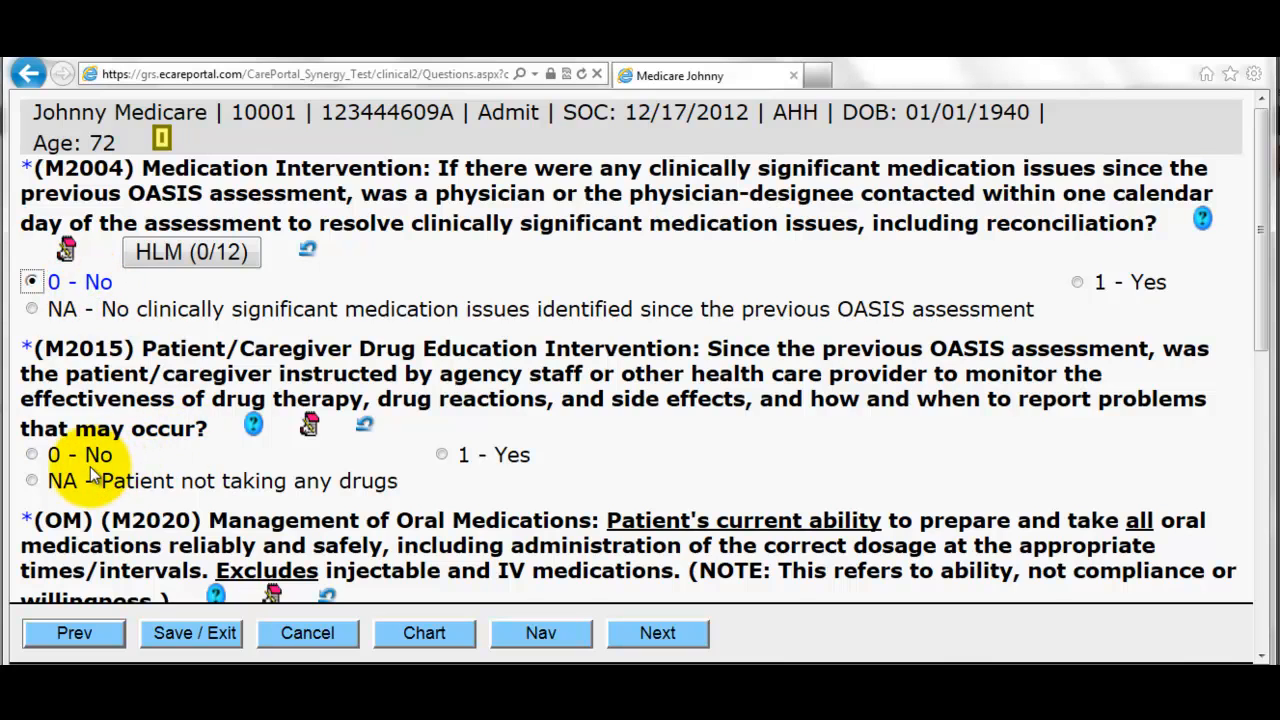
- Answer the drug education question 0 - No and M2030 as able independently
scroll(200, 487, "down", 2)
left_click(292, 455)
left_click(657, 631)
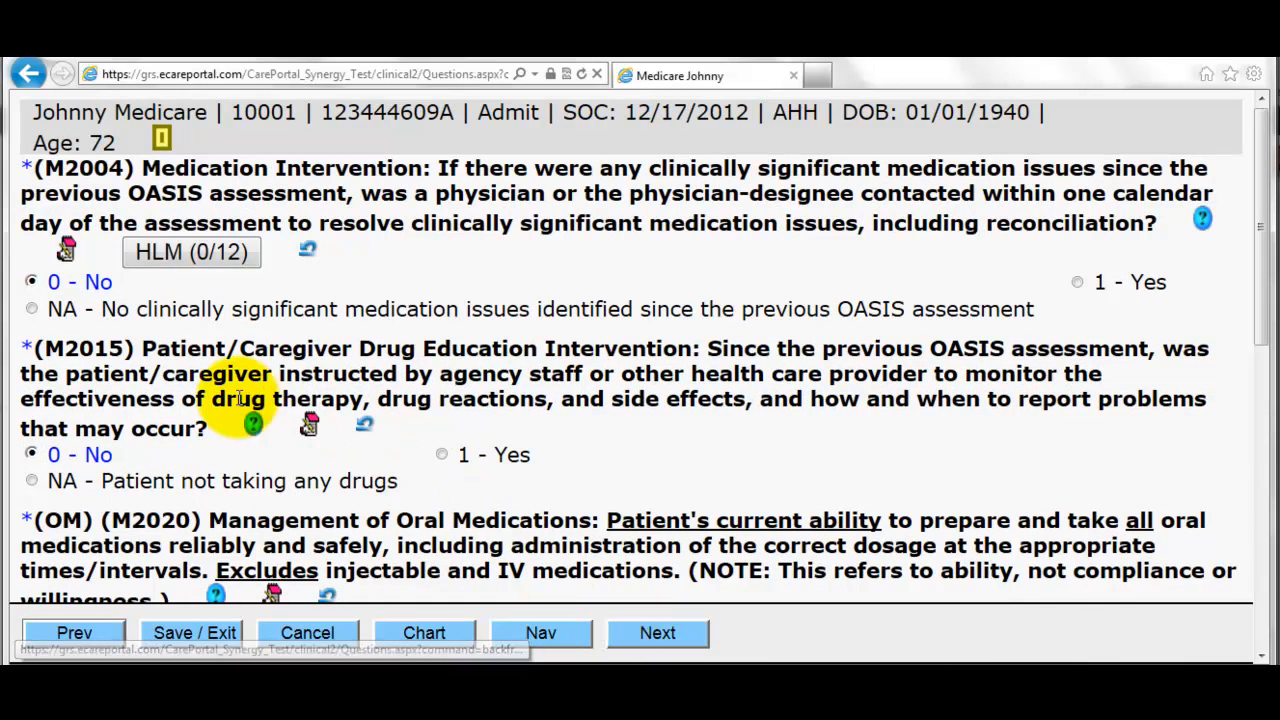
scroll(240, 398, "down", 9)
left_click(328, 287)
left_click(657, 633)
- Fill the M2100 rows: ADL, medications, equipment by caregivers, procedures need training, advocacy none
scroll(593, 463, "down", 3)
left_click(480, 308)
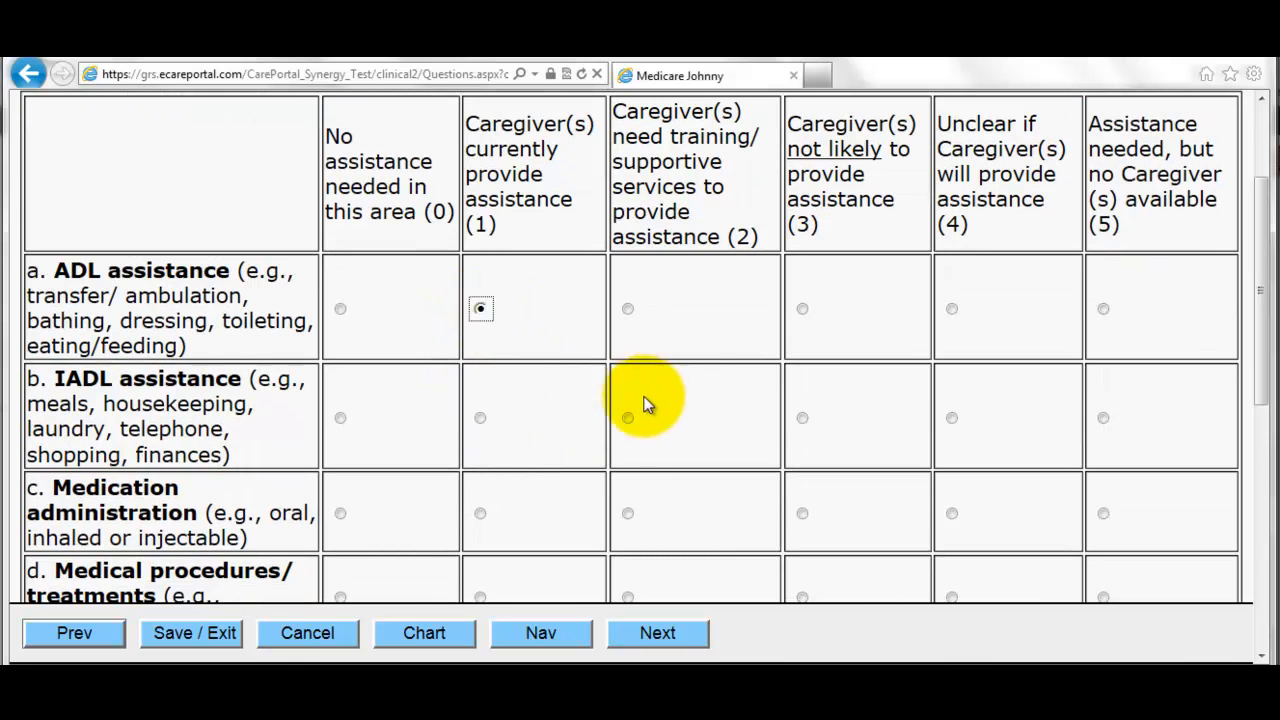
left_click(480, 513)
scroll(525, 518, "down", 3)
left_click(627, 425)
left_click(480, 558)
left_click(665, 640)
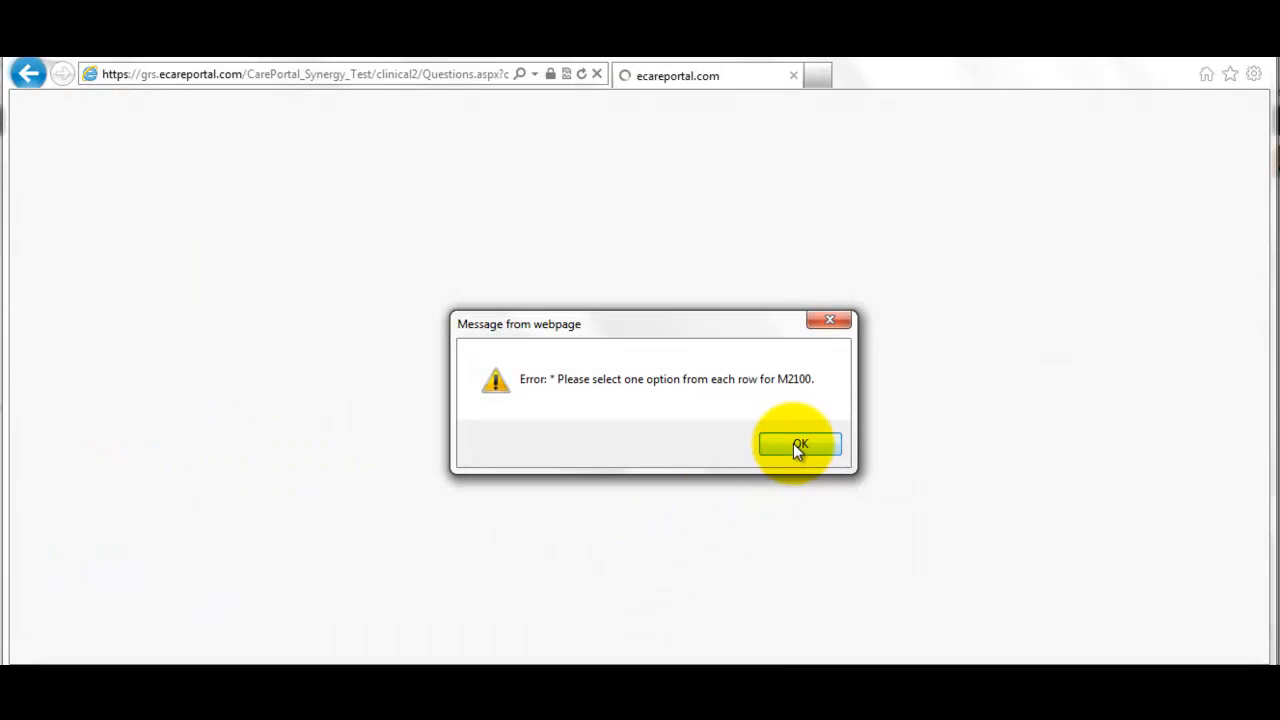
left_click(795, 443)
scroll(760, 460, "down", 12)
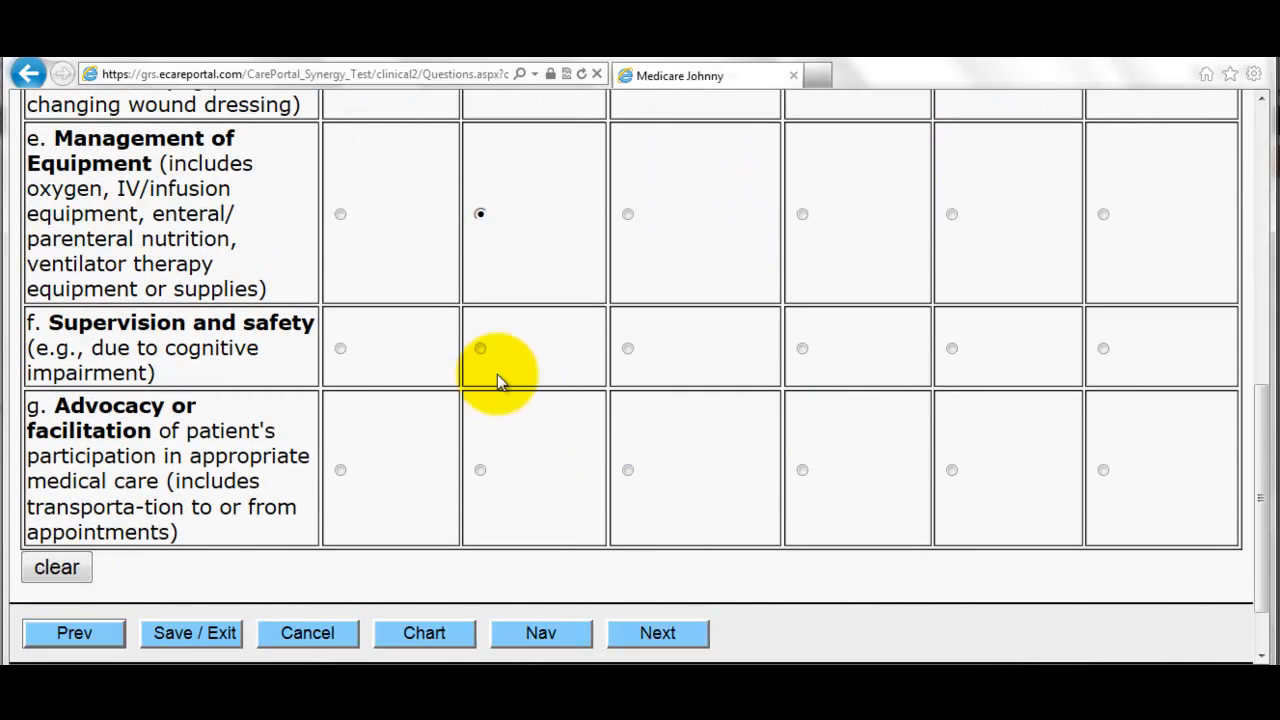
left_click(340, 470)
left_click(682, 634)
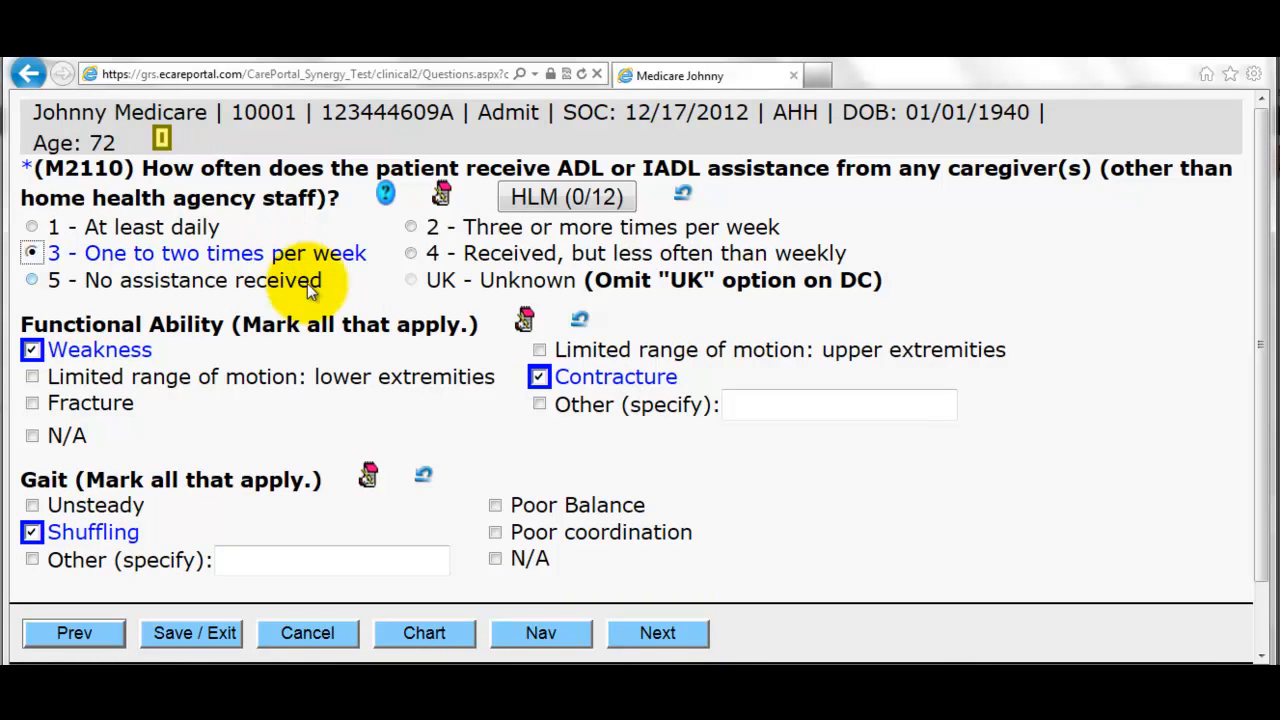
- Leave M2110 at one to two times per week and check all seven medication attestation boxes
scroll(470, 424, "down", 2)
left_click(679, 631)
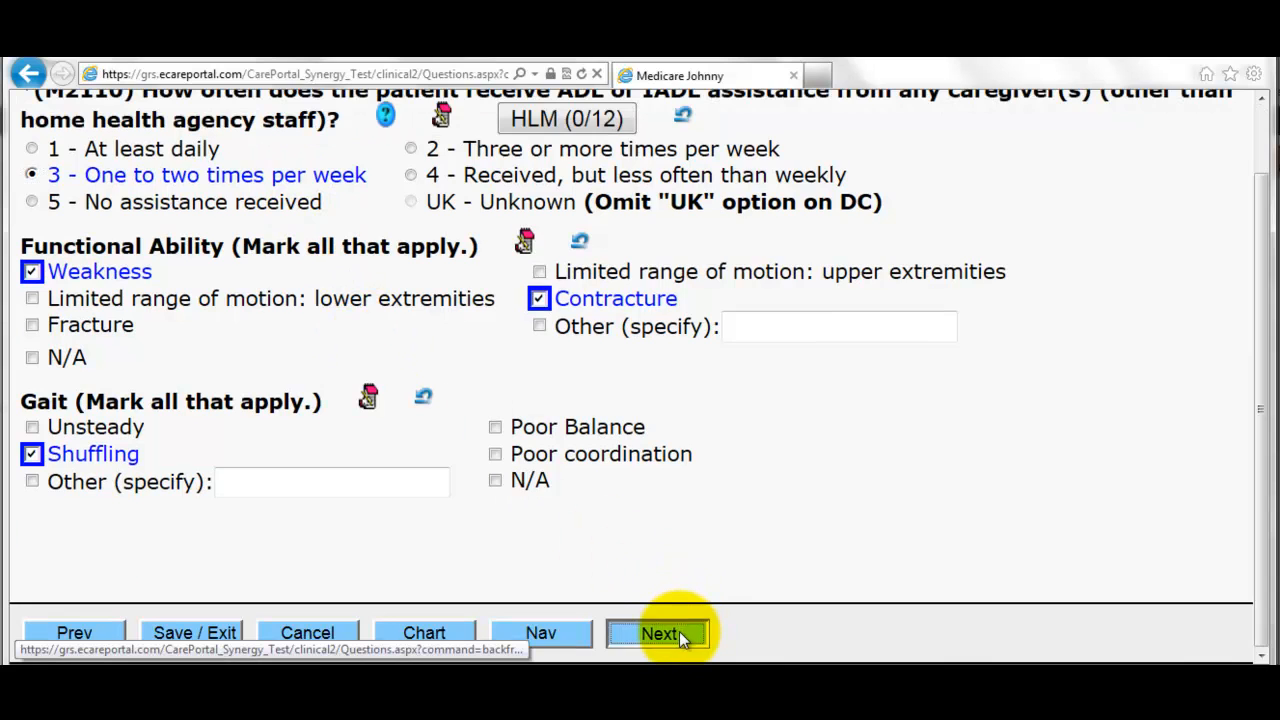
scroll(347, 387, "down", 3)
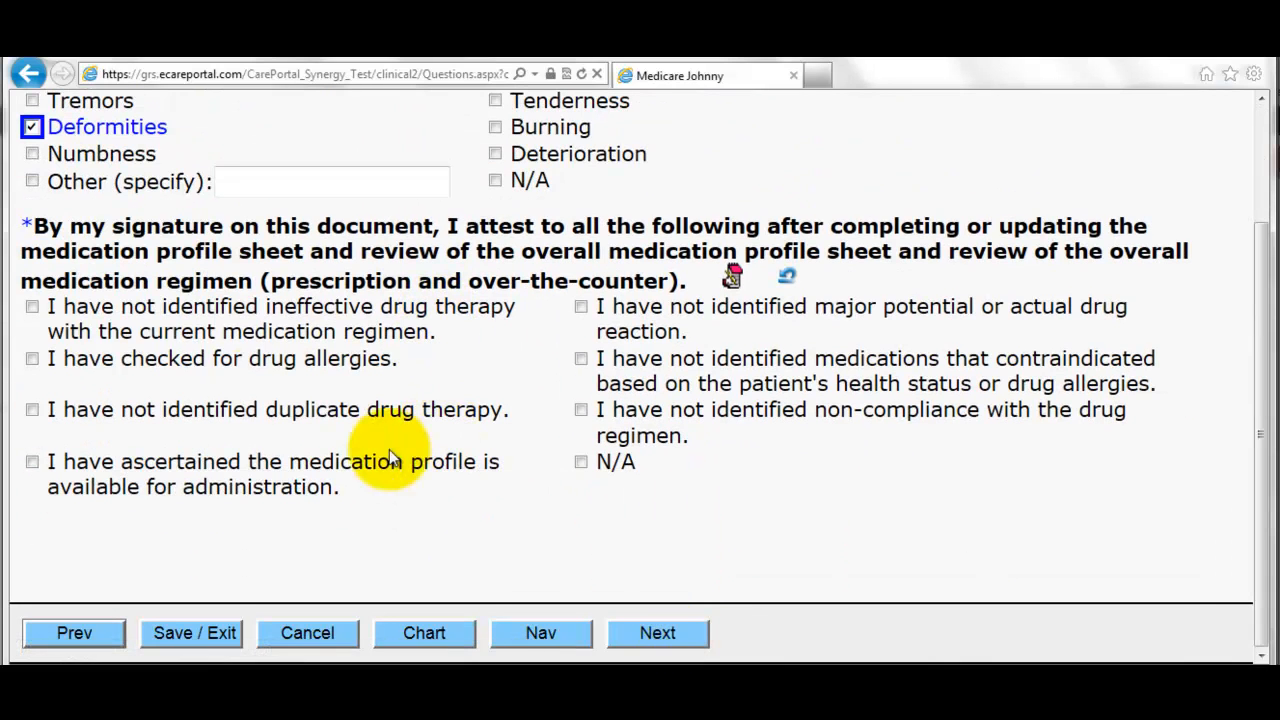
left_click(165, 315)
left_click(172, 361)
left_click(176, 410)
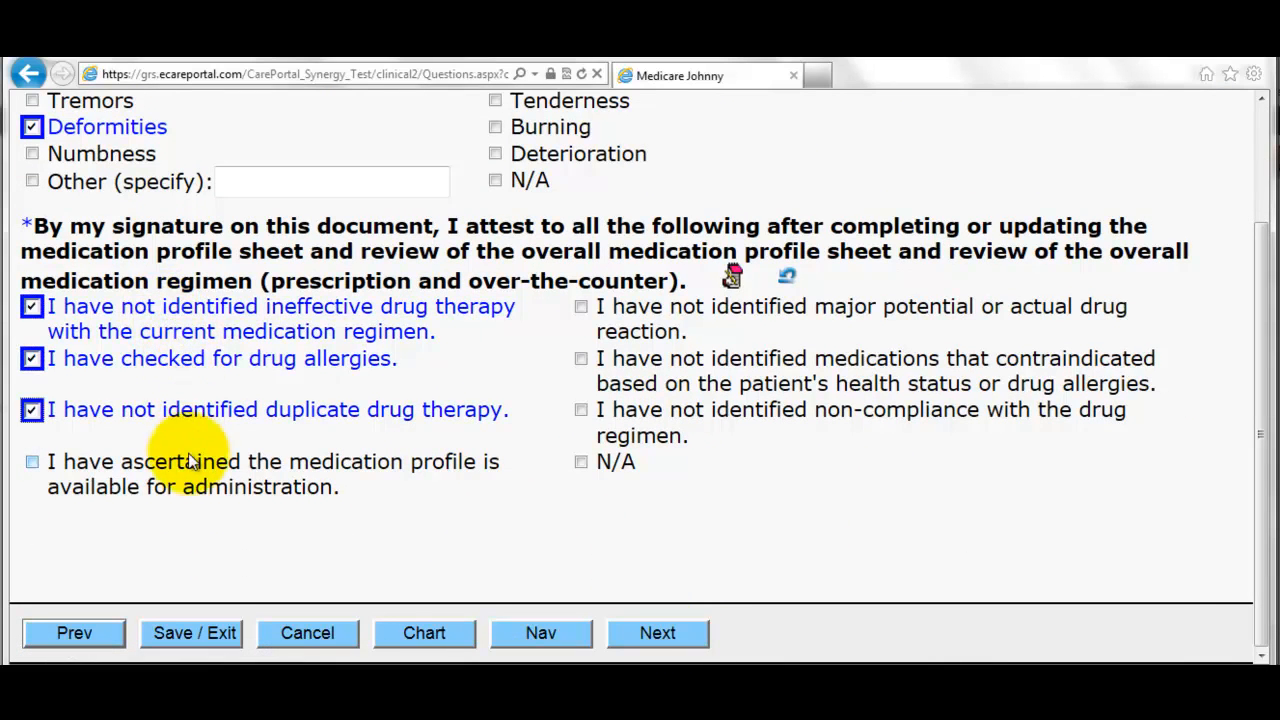
left_click(180, 462)
left_click(695, 307)
left_click(645, 360)
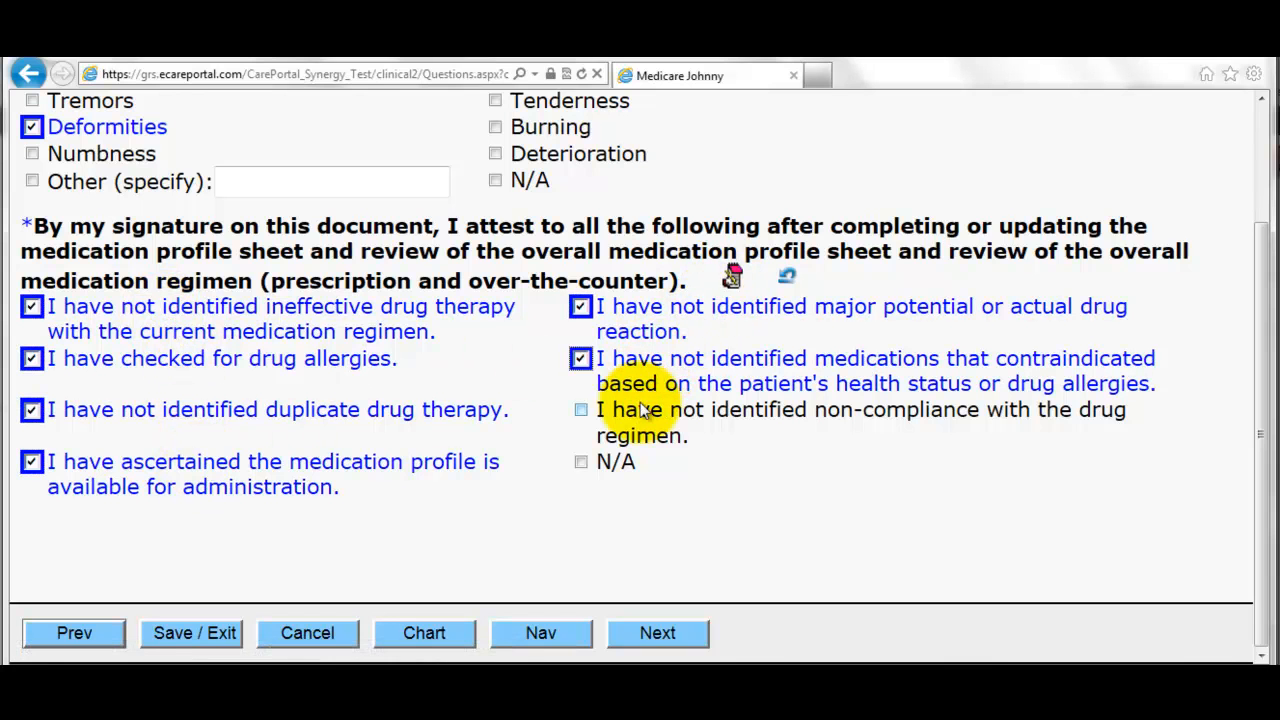
left_click(648, 410)
left_click(684, 640)
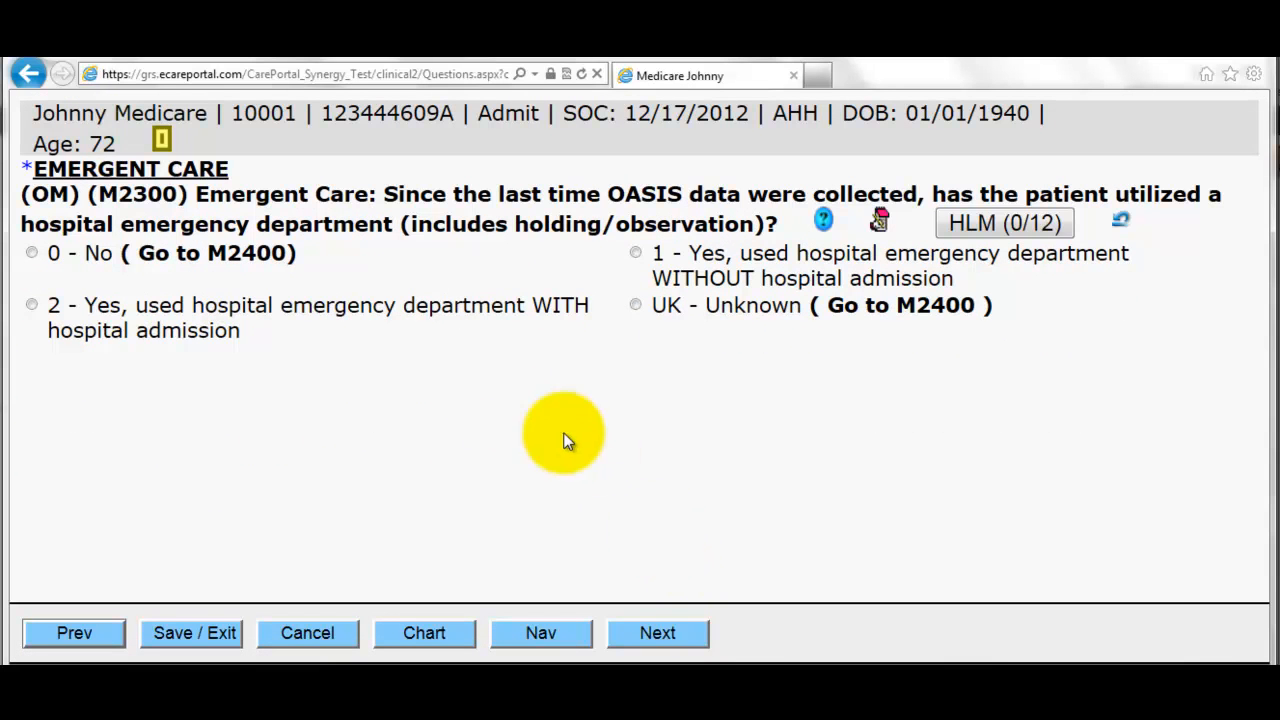
- Record emergent care with hospital admission for respiratory infection
left_click(337, 314)
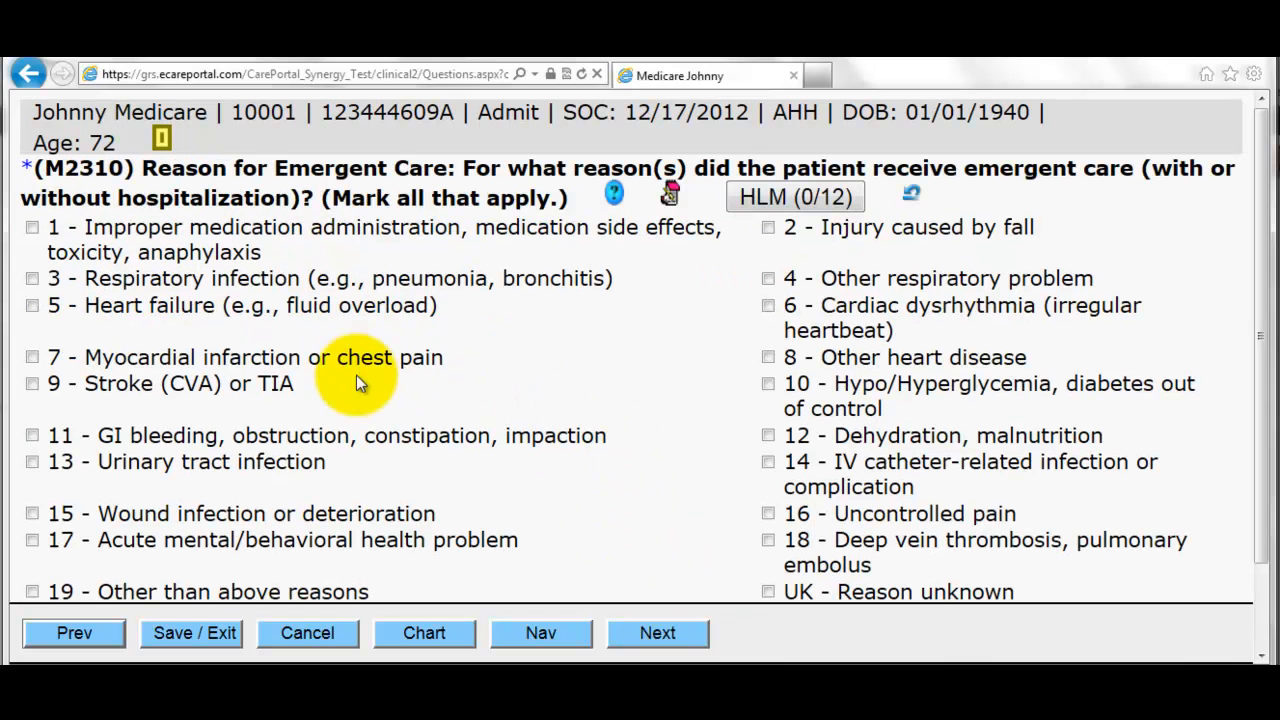
left_click(201, 288)
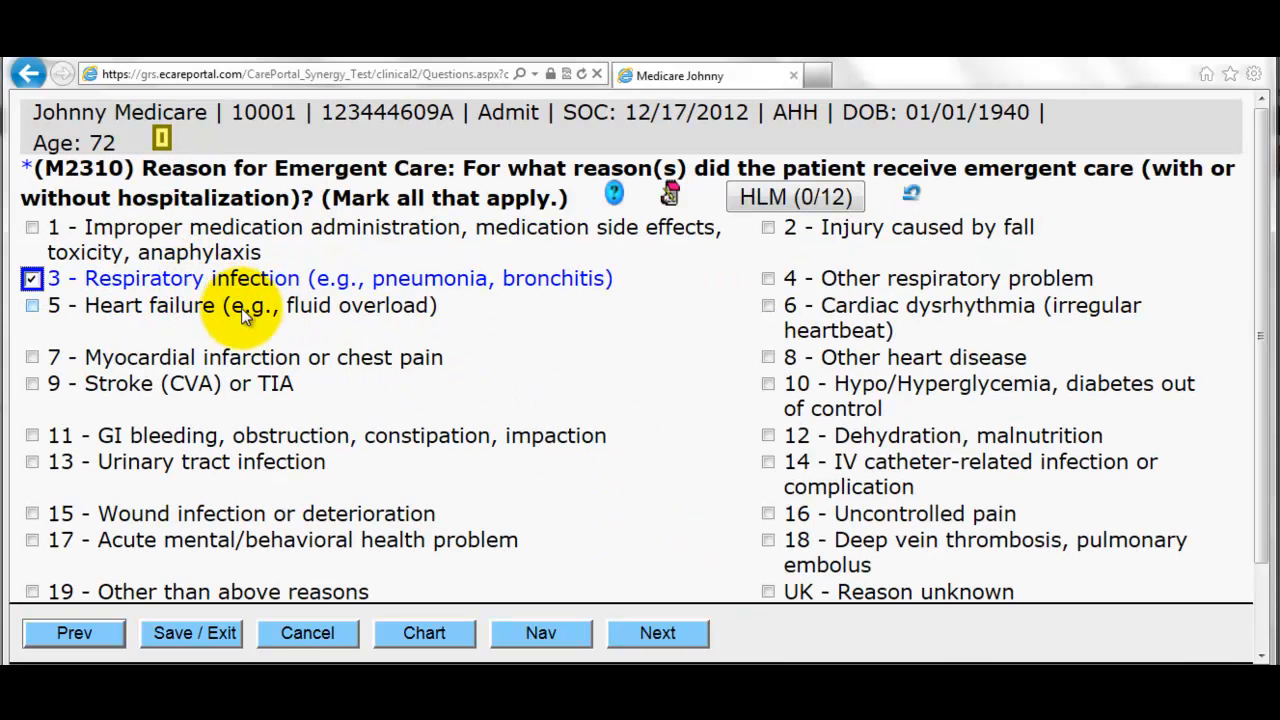
left_click(660, 630)
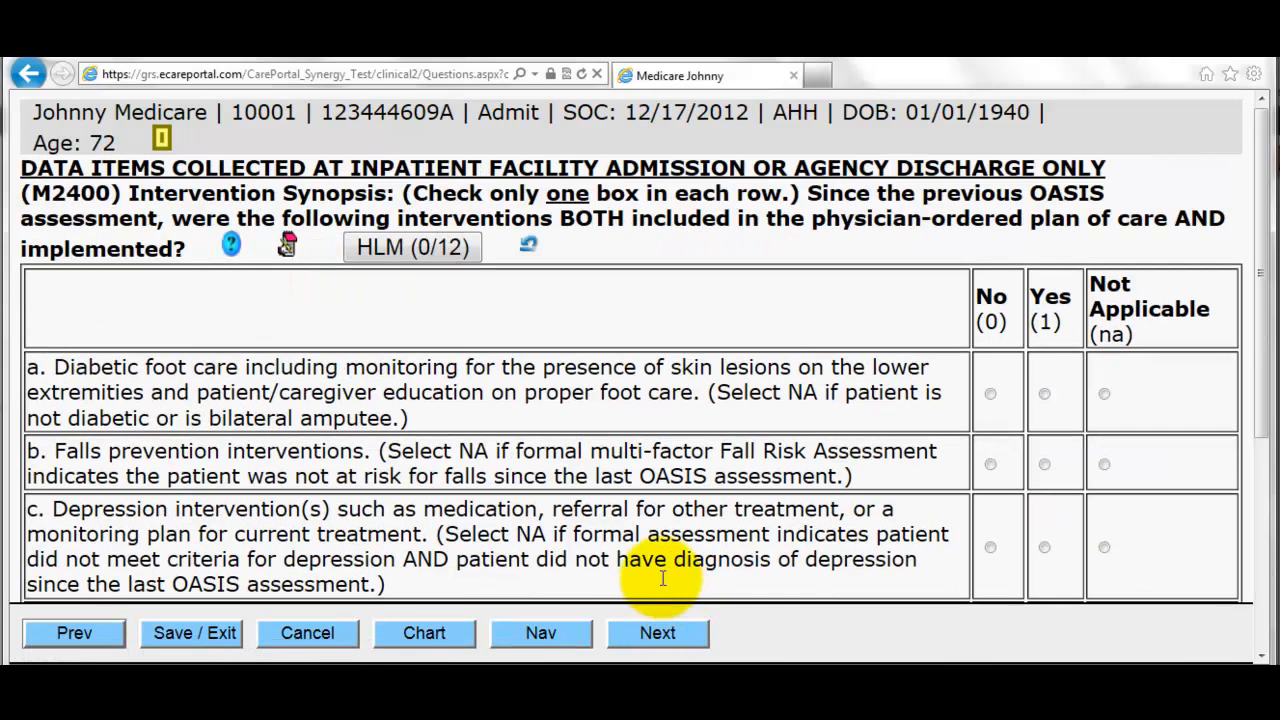
- Answer M2400 with falls and pressure-ulcer prevention Yes, the other four No, then open the Chart
left_click(989, 394)
left_click(1044, 463)
scroll(1005, 437, "down", 1)
left_click(990, 462)
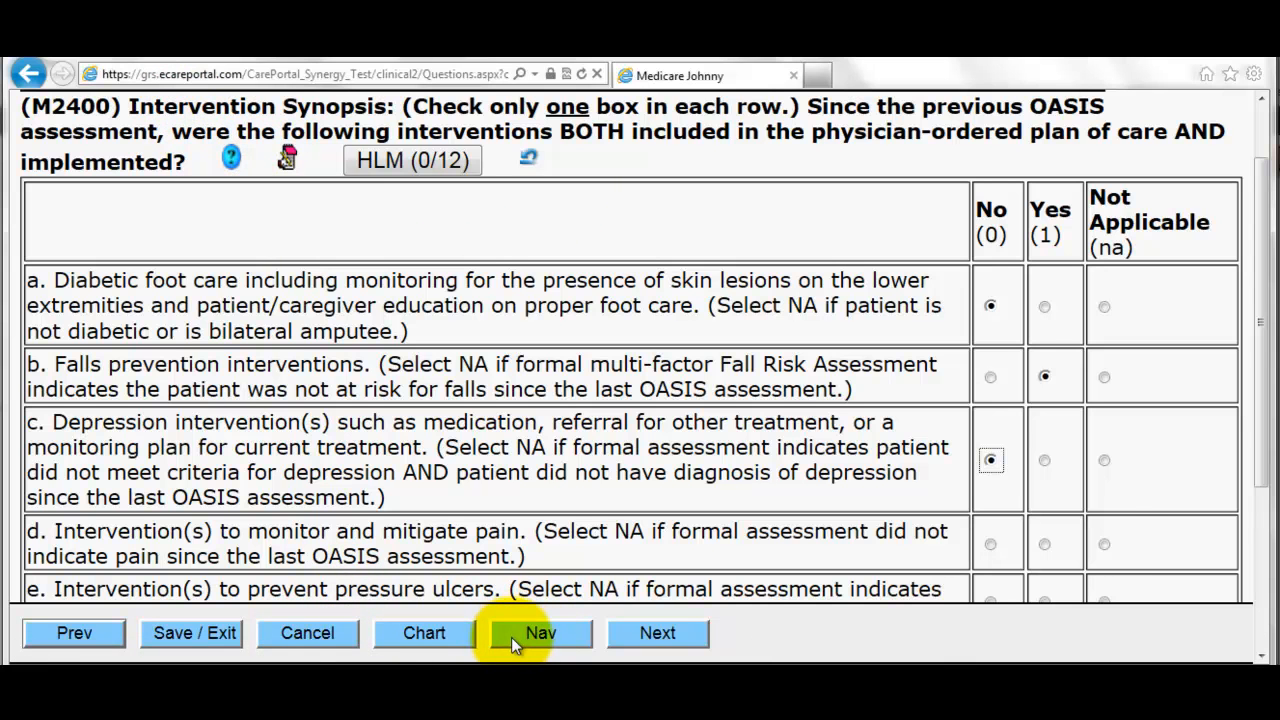
left_click(990, 544)
scroll(1010, 535, "down", 2)
left_click(1044, 431)
left_click(990, 514)
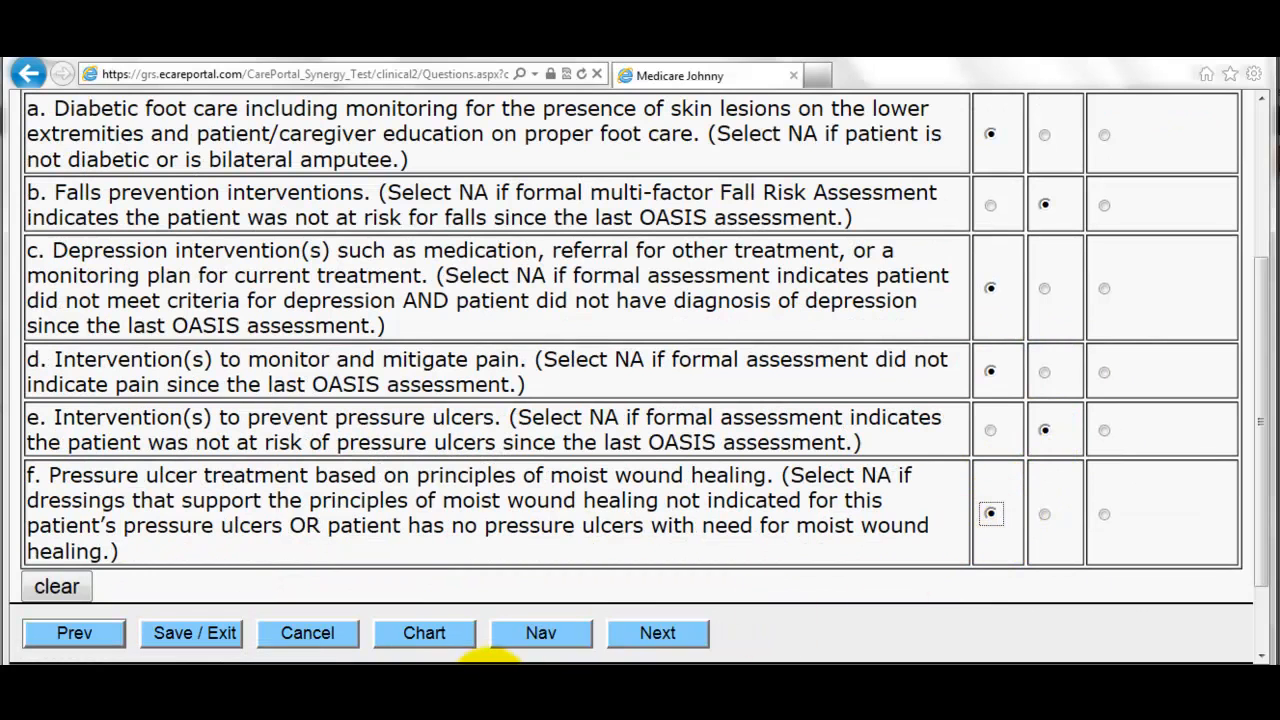
left_click(427, 640)
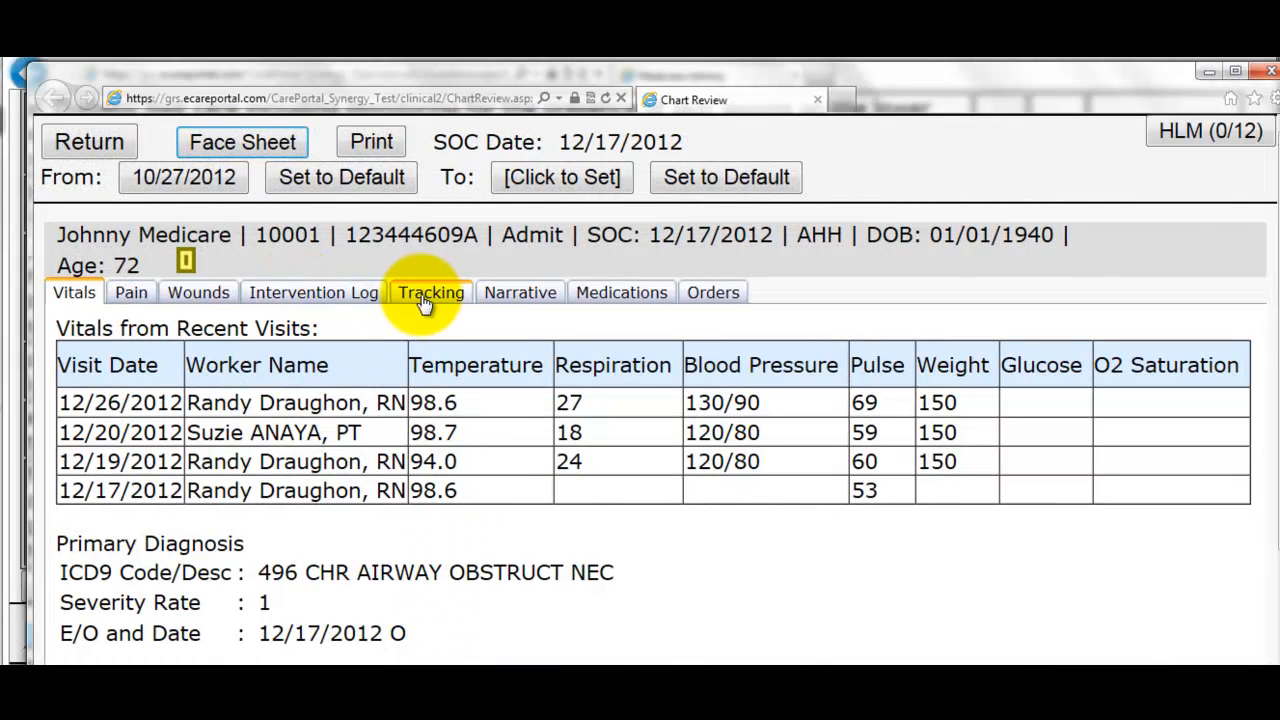
- Review Chart Review's Tracking tab (12/17: fall risk Yes, fall prevention No) and return to the form
left_click(424, 300)
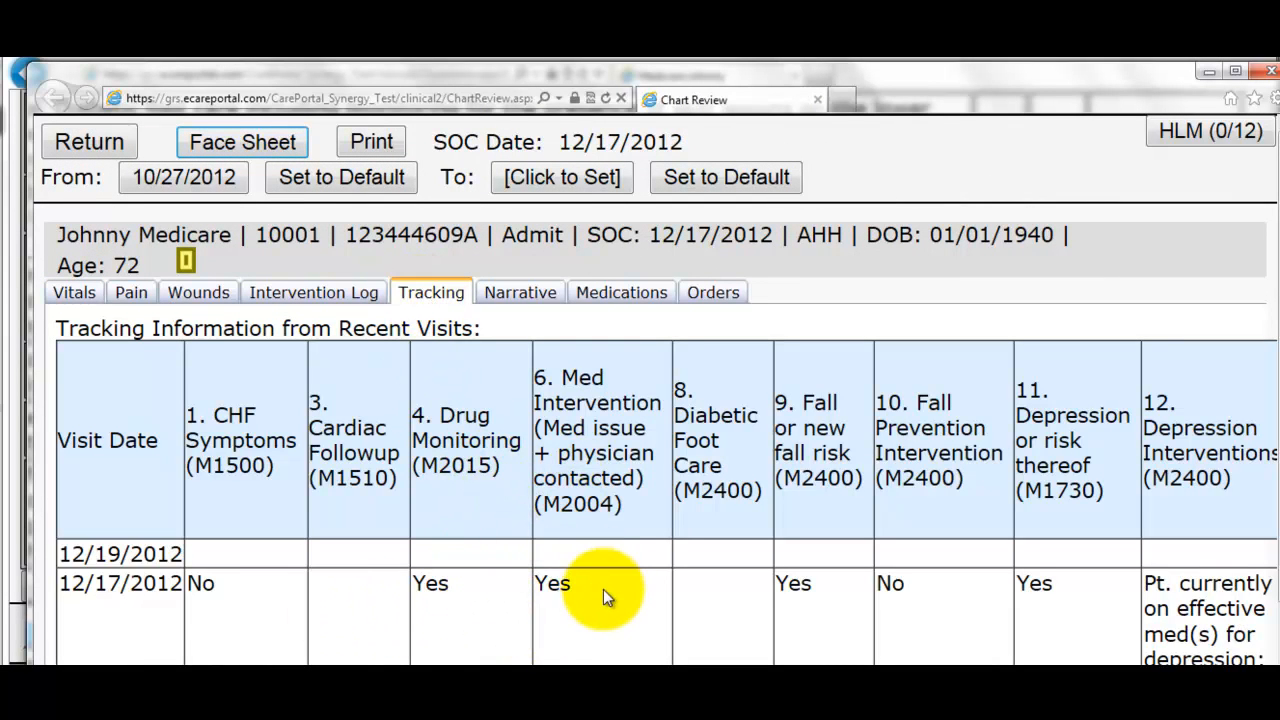
scroll(603, 589, "down", 1)
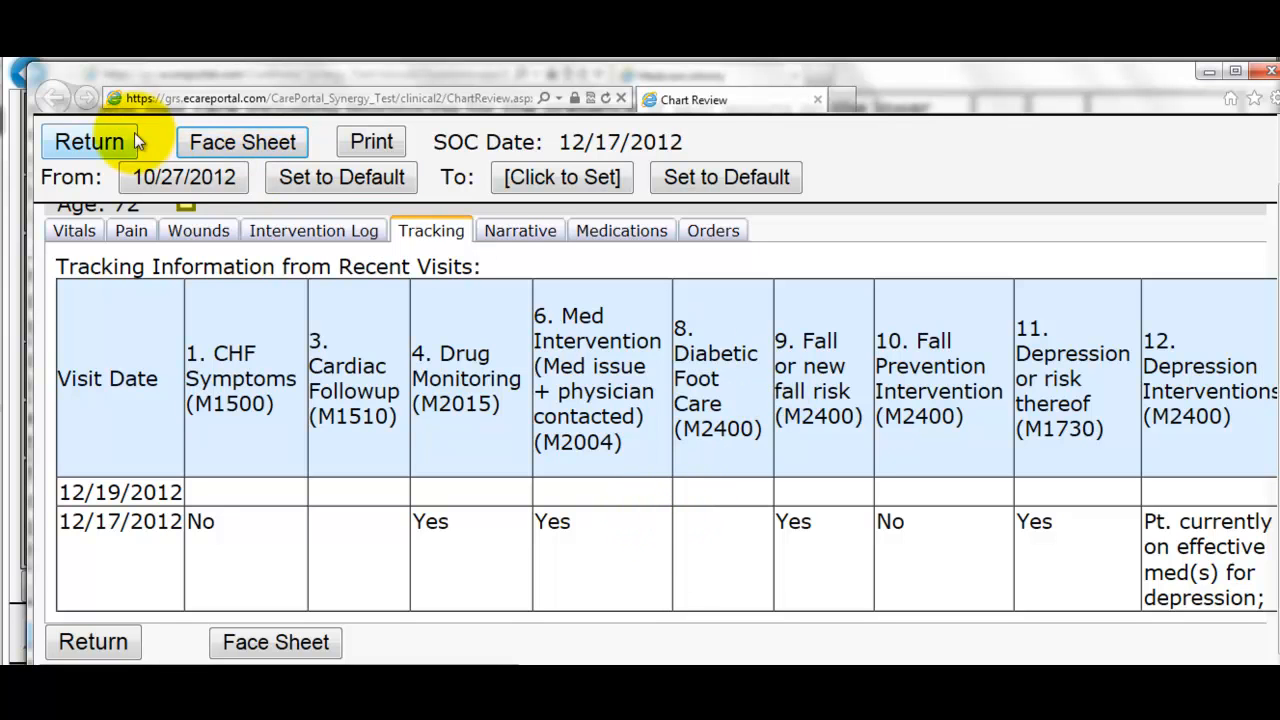
left_click(92, 142)
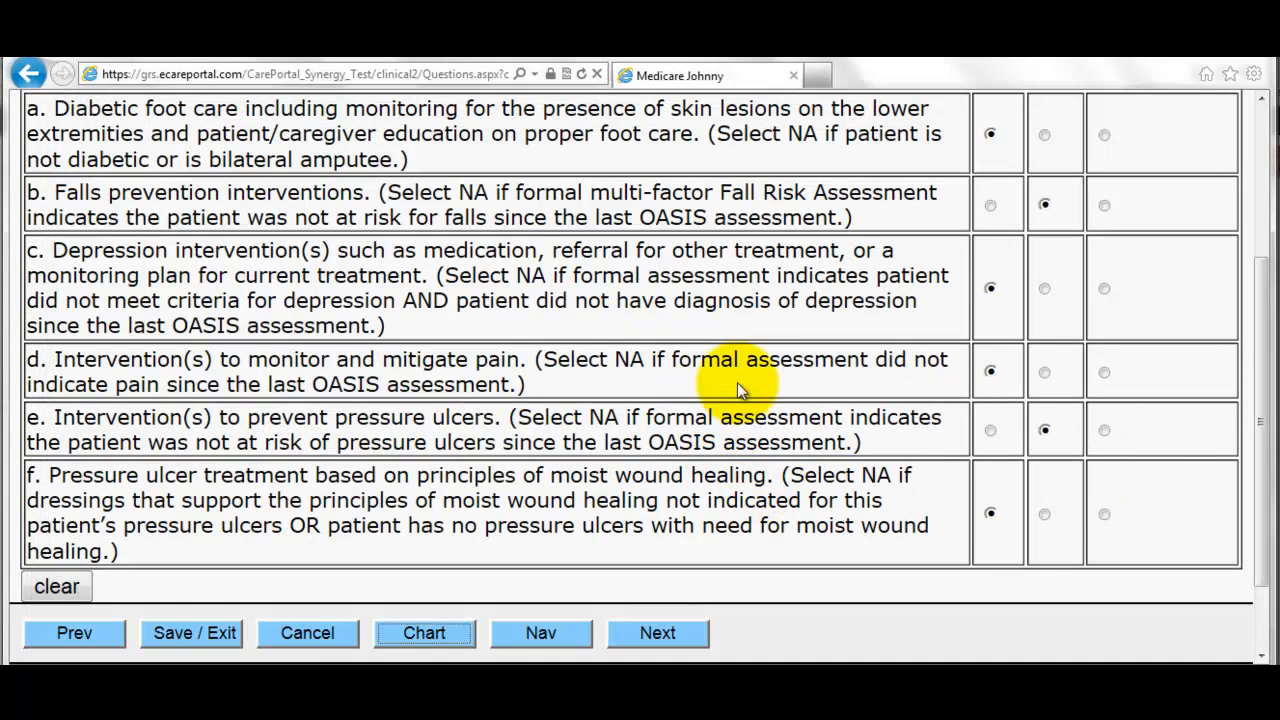
- Answer M2410 NA, set M2420 to non-institutional hospice, and last home visit date 12/26/2012
left_click(686, 612)
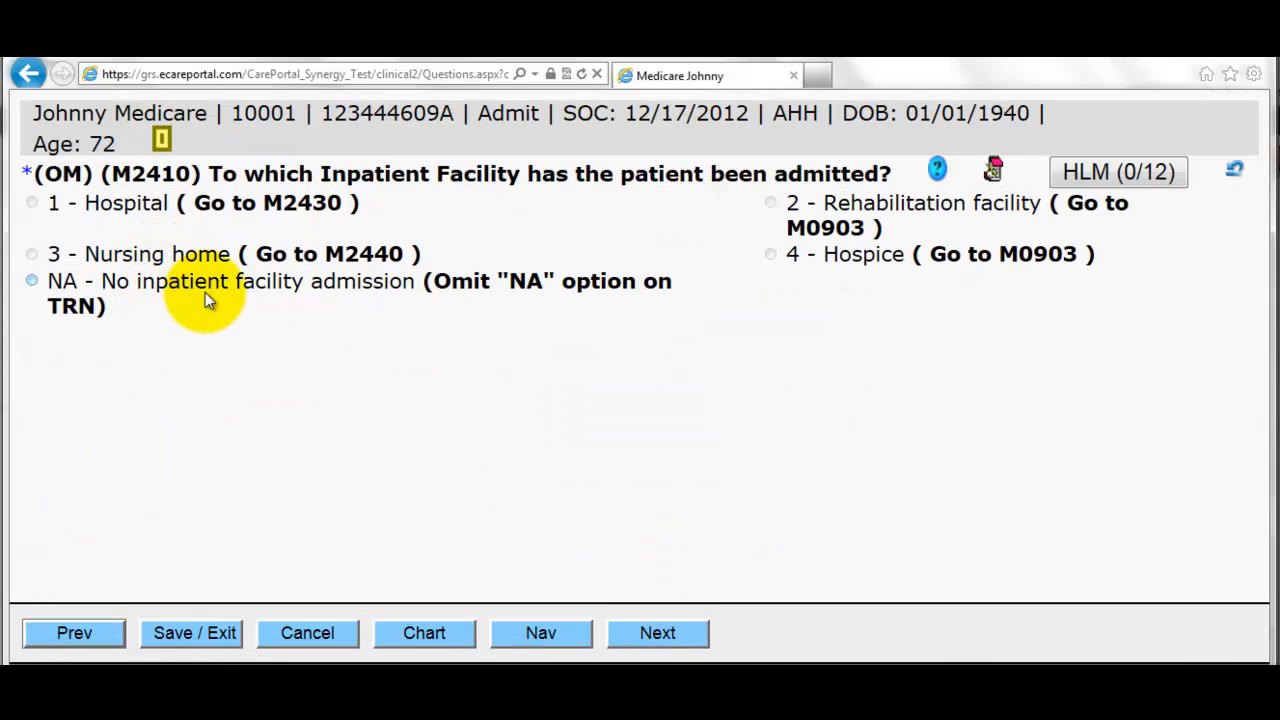
left_click(130, 284)
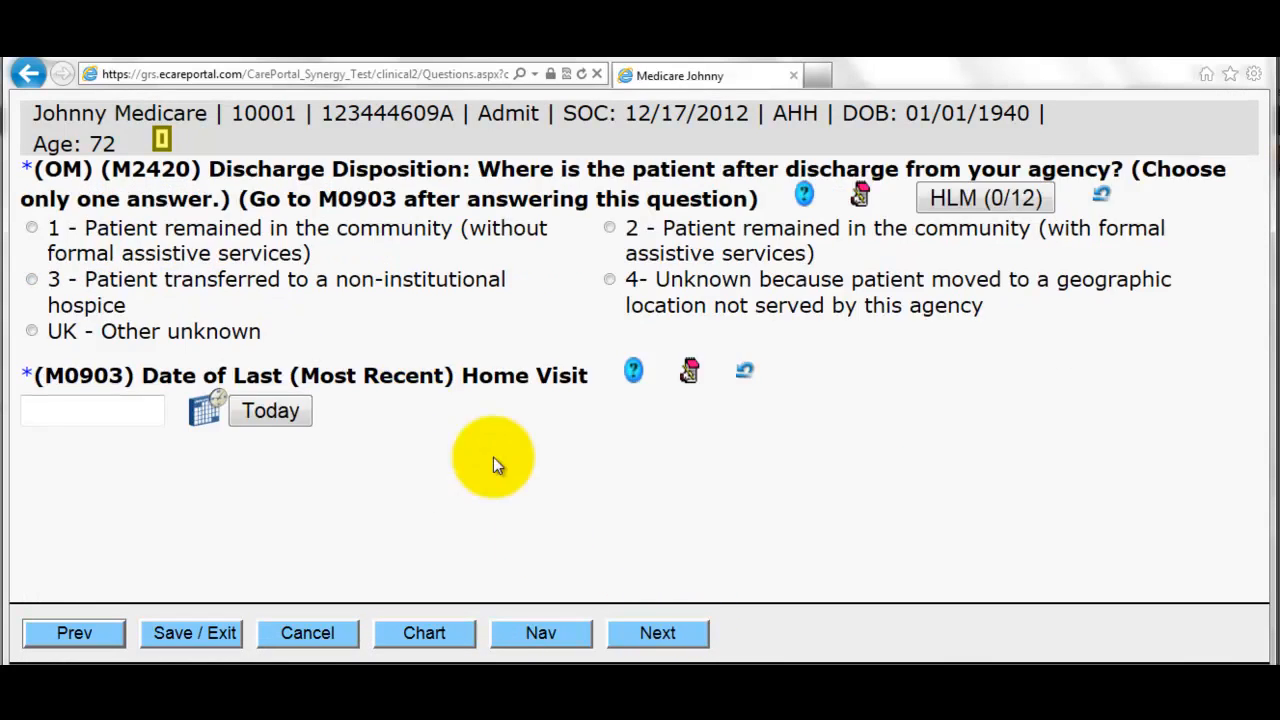
left_click(270, 290)
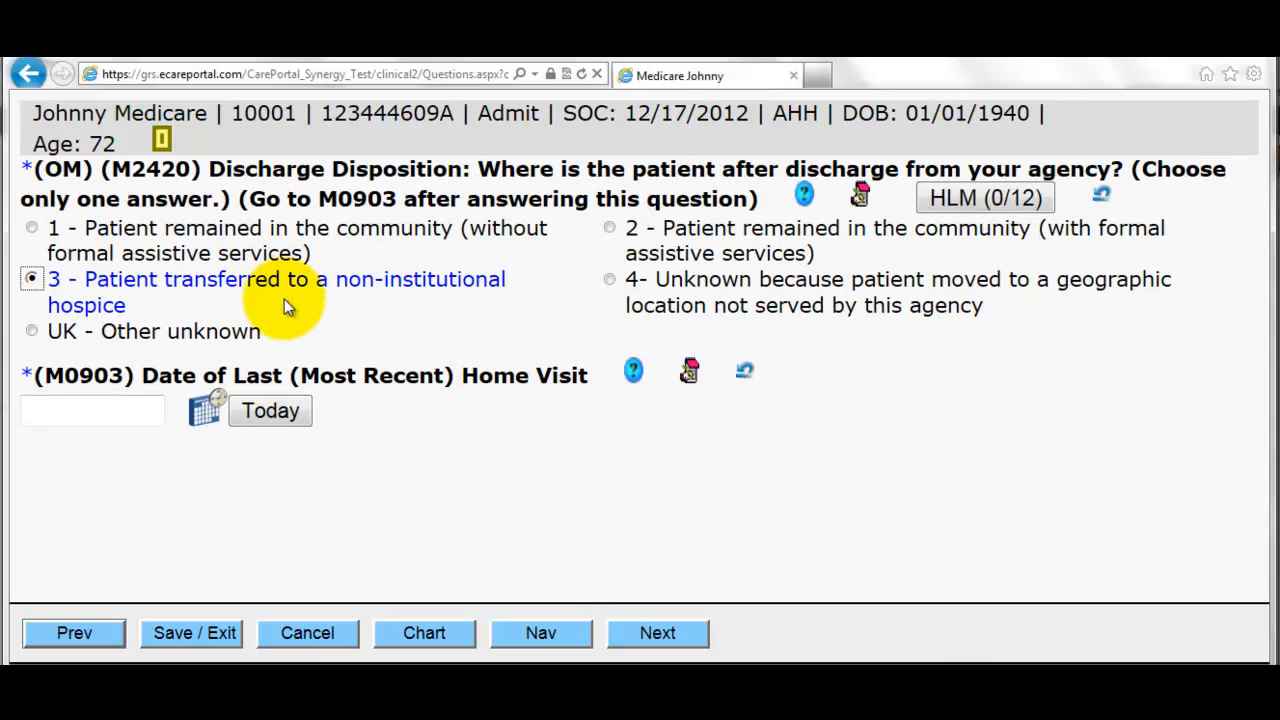
left_click(262, 408)
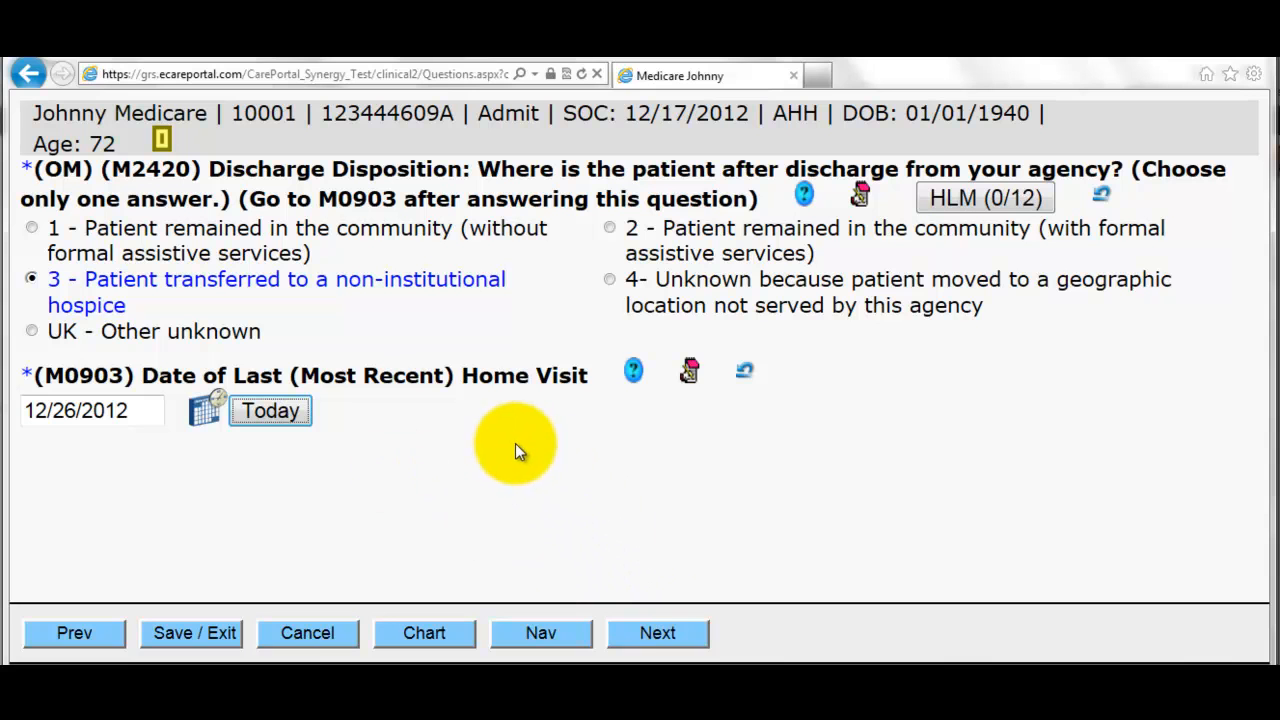
left_click(662, 636)
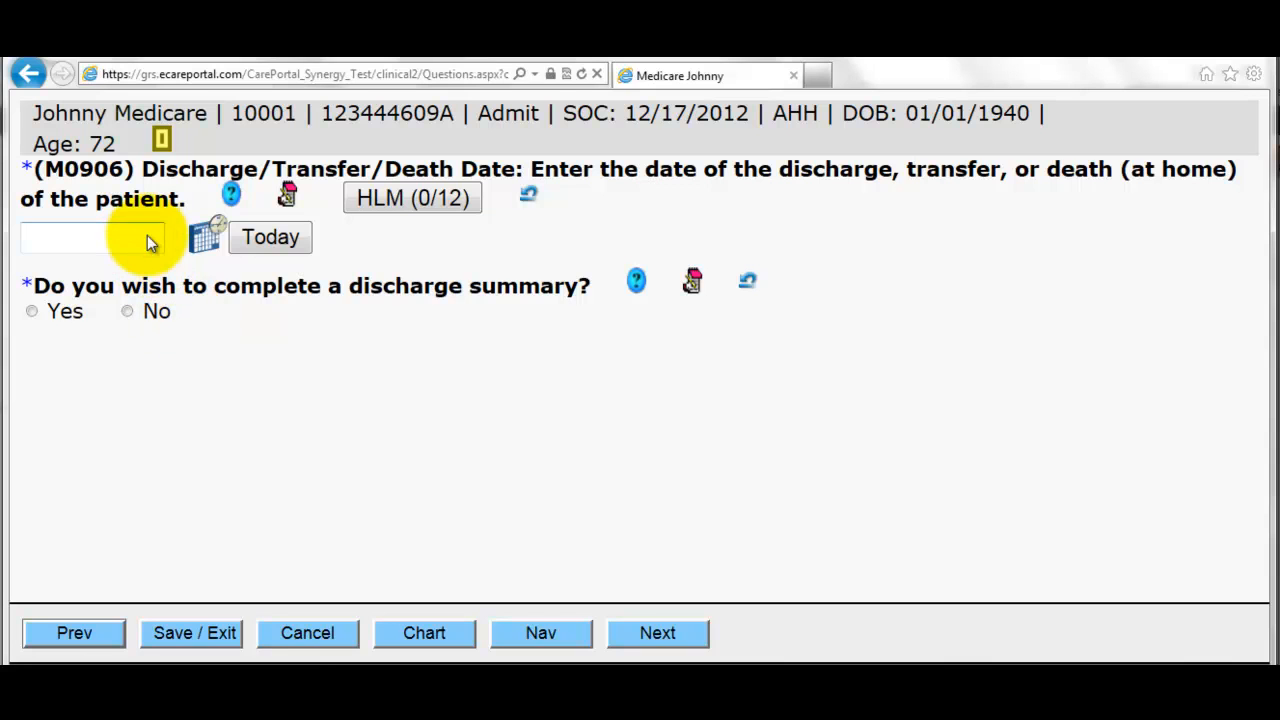
- Set the M0906 discharge date to 12/26/2012 and answer Yes to the discharge summary
left_click(265, 238)
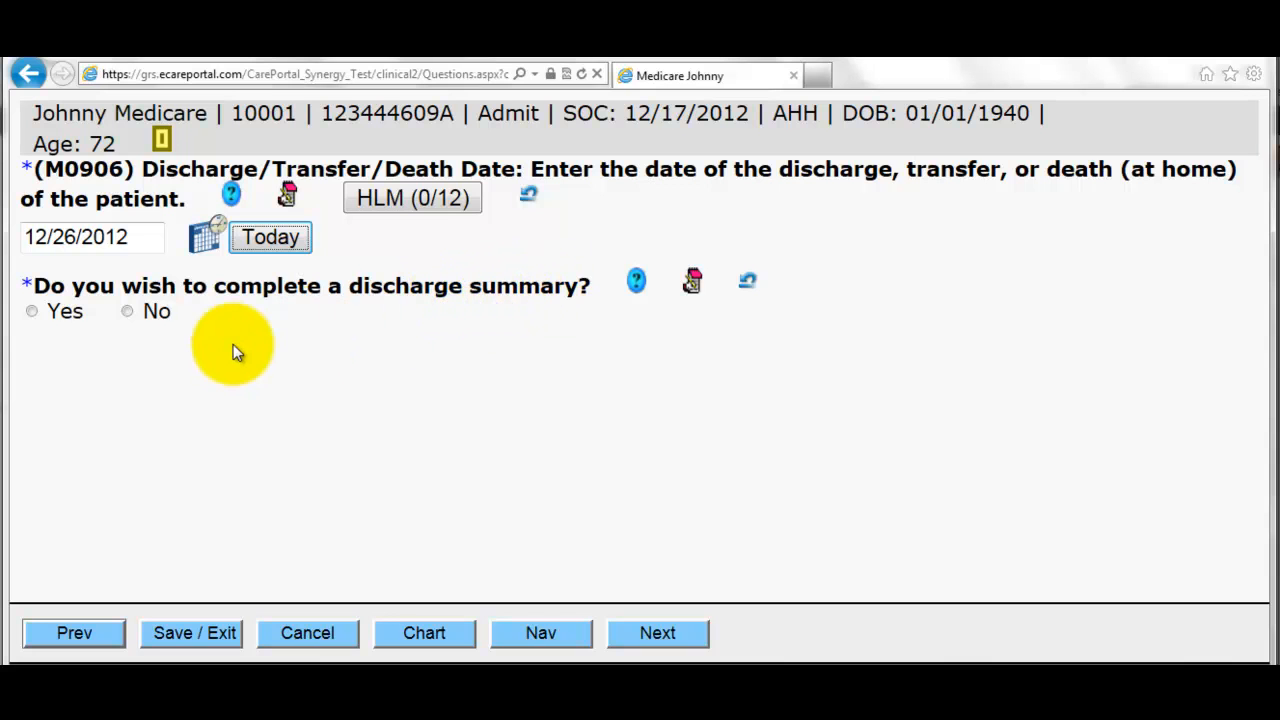
left_click(31, 313)
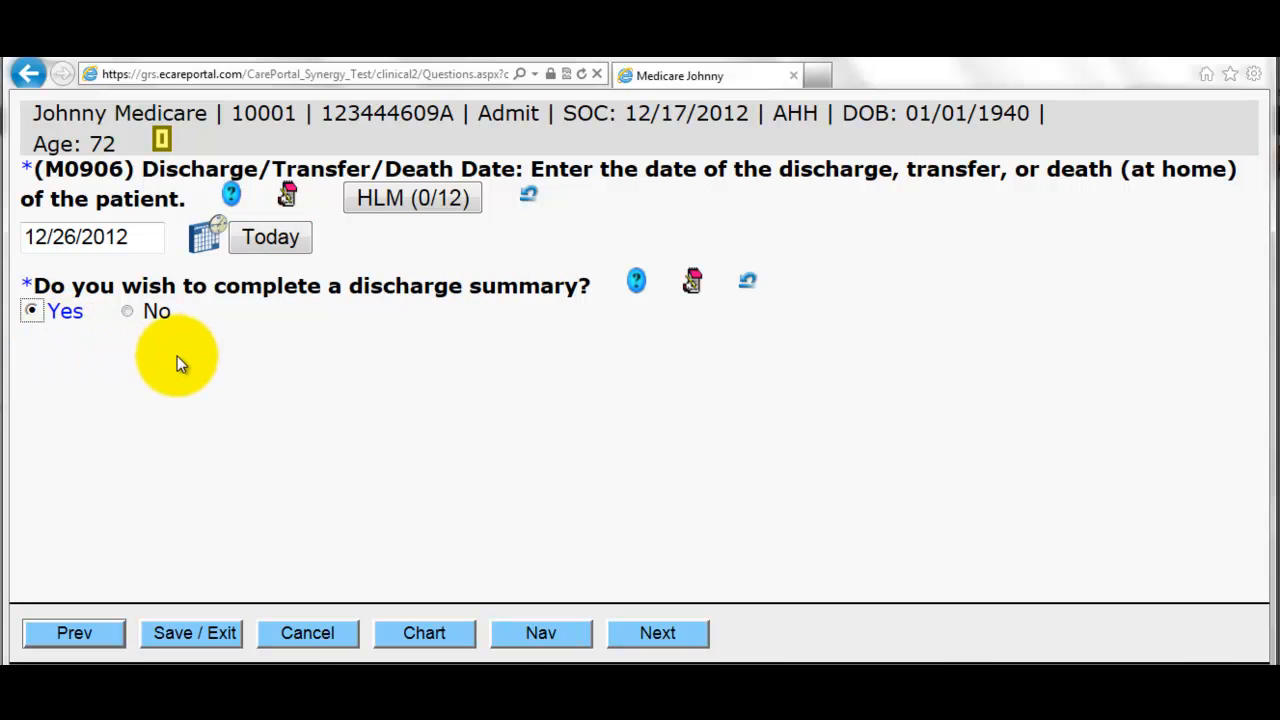
left_click(677, 634)
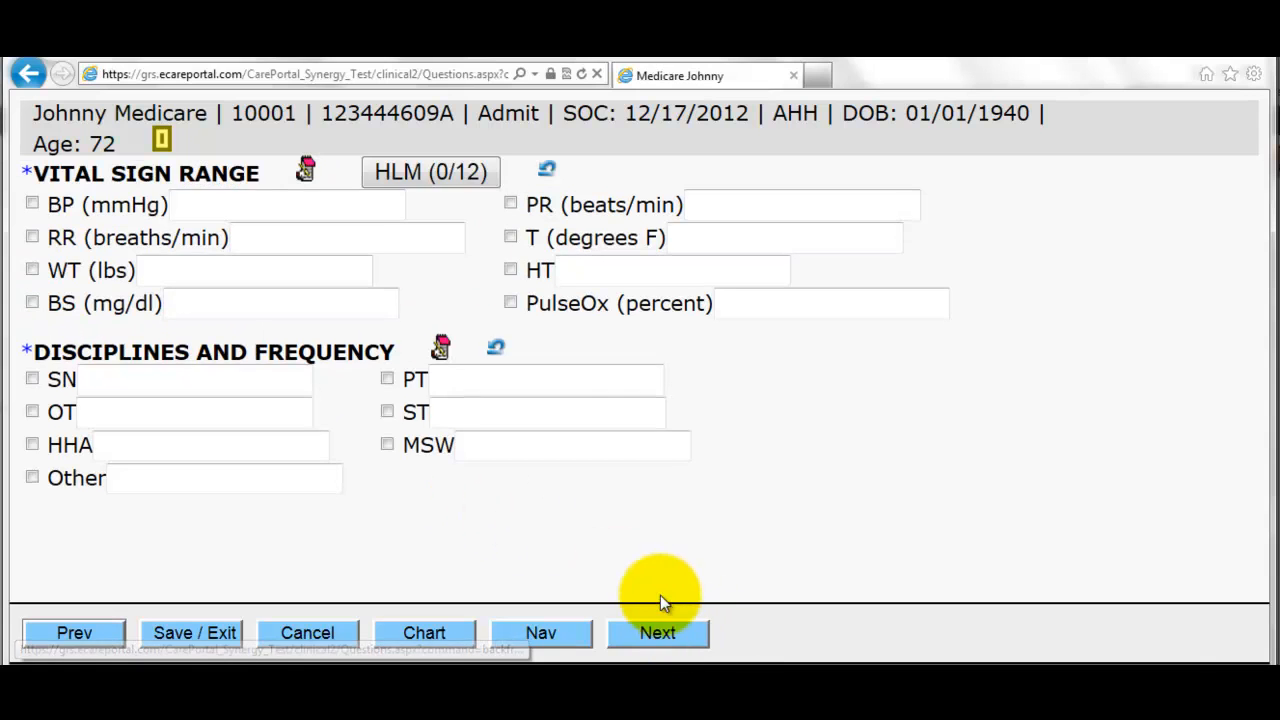
- Enter vital sign ranges BP 80-120, RR 40-60, and weight 150-155
left_click(208, 211)
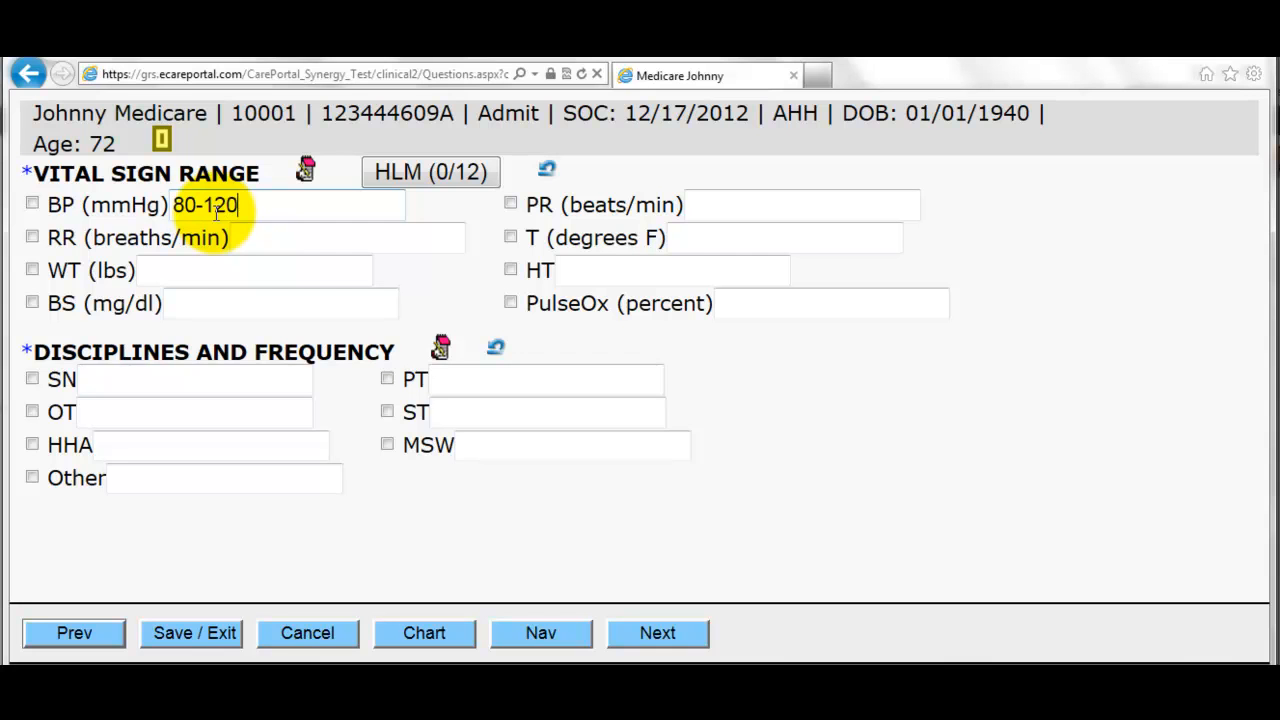
left_click(305, 240)
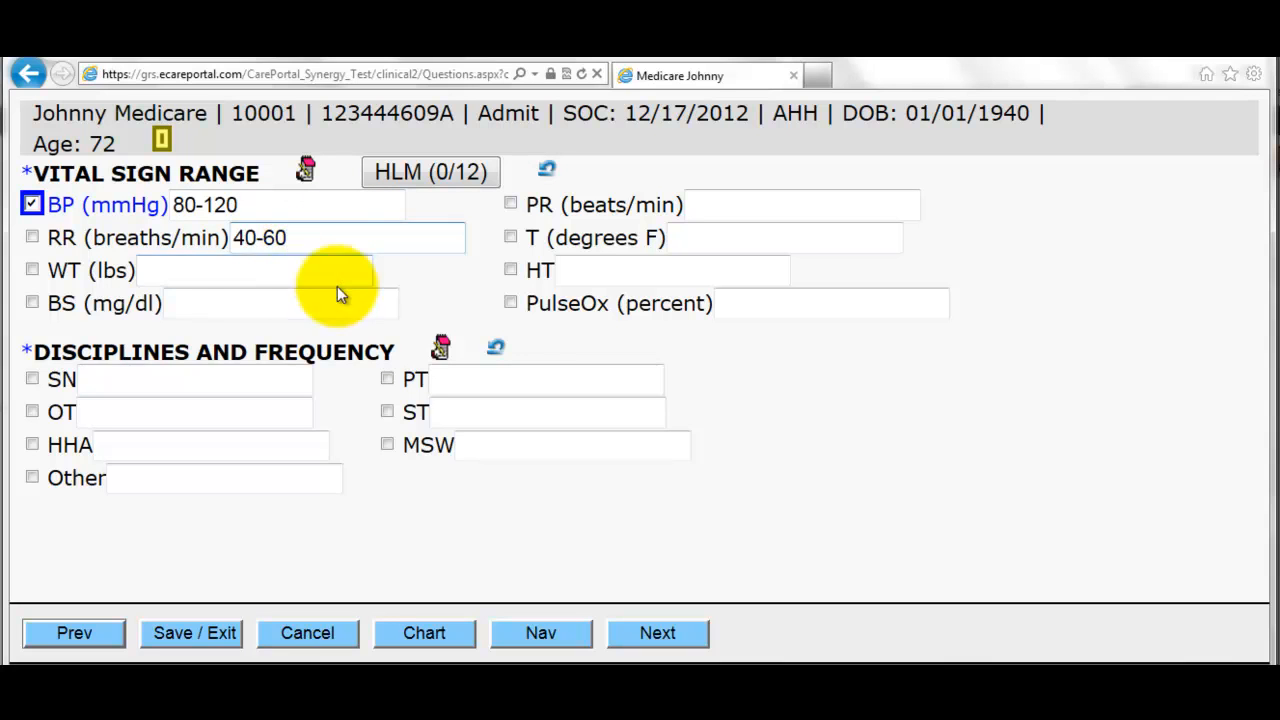
left_click(172, 276)
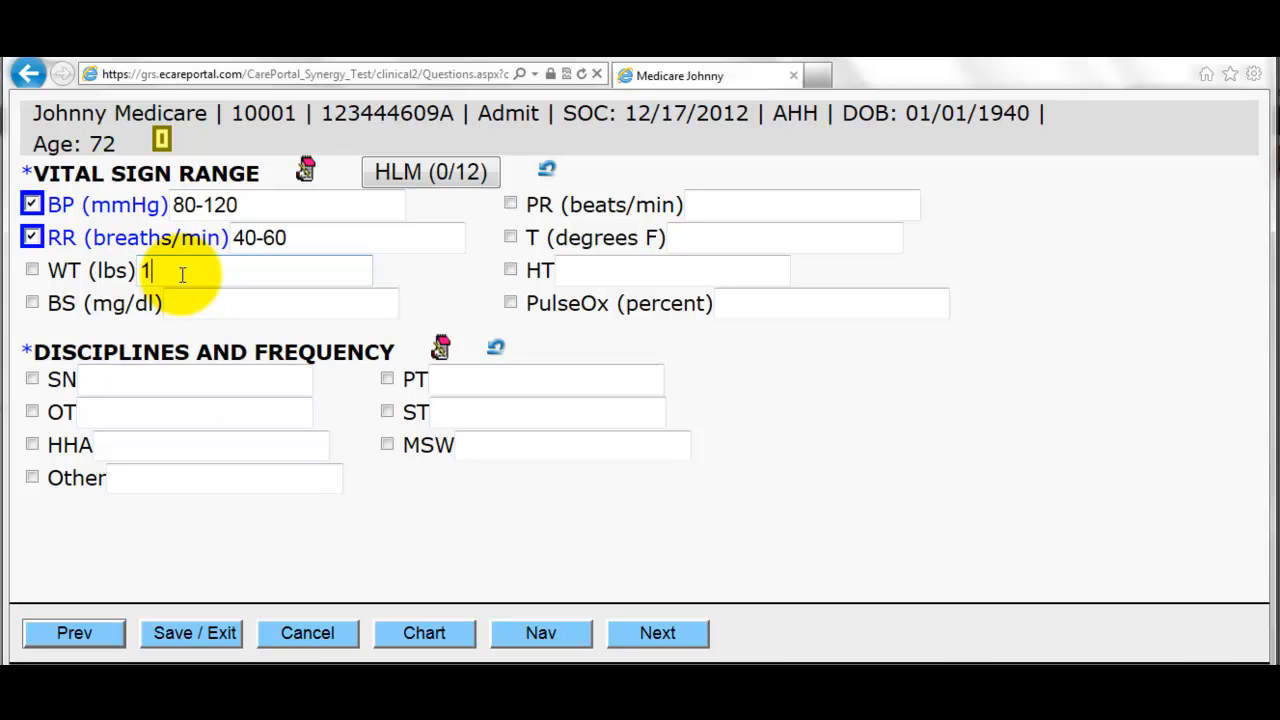
type("150-155")
left_click(362, 298)
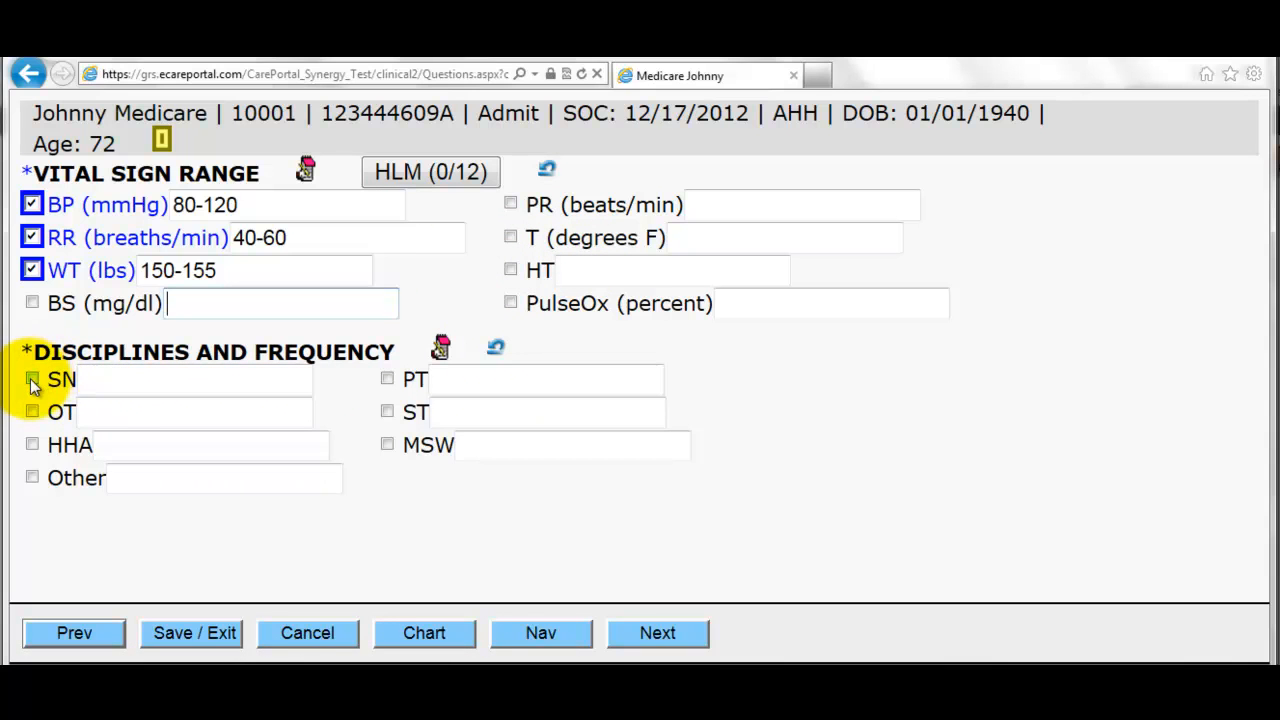
- Check skilled nursing (SN) under disciplines with frequency 3wk8
left_click(104, 385)
left_click(32, 379)
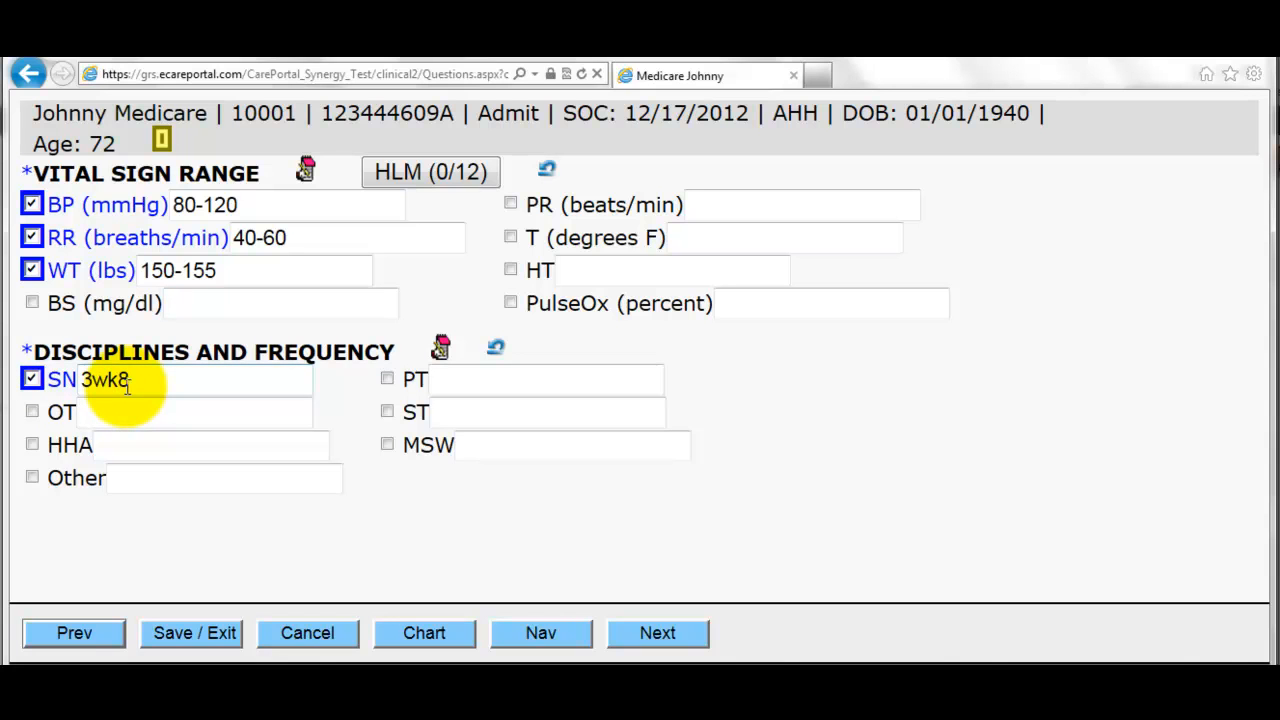
left_click(632, 633)
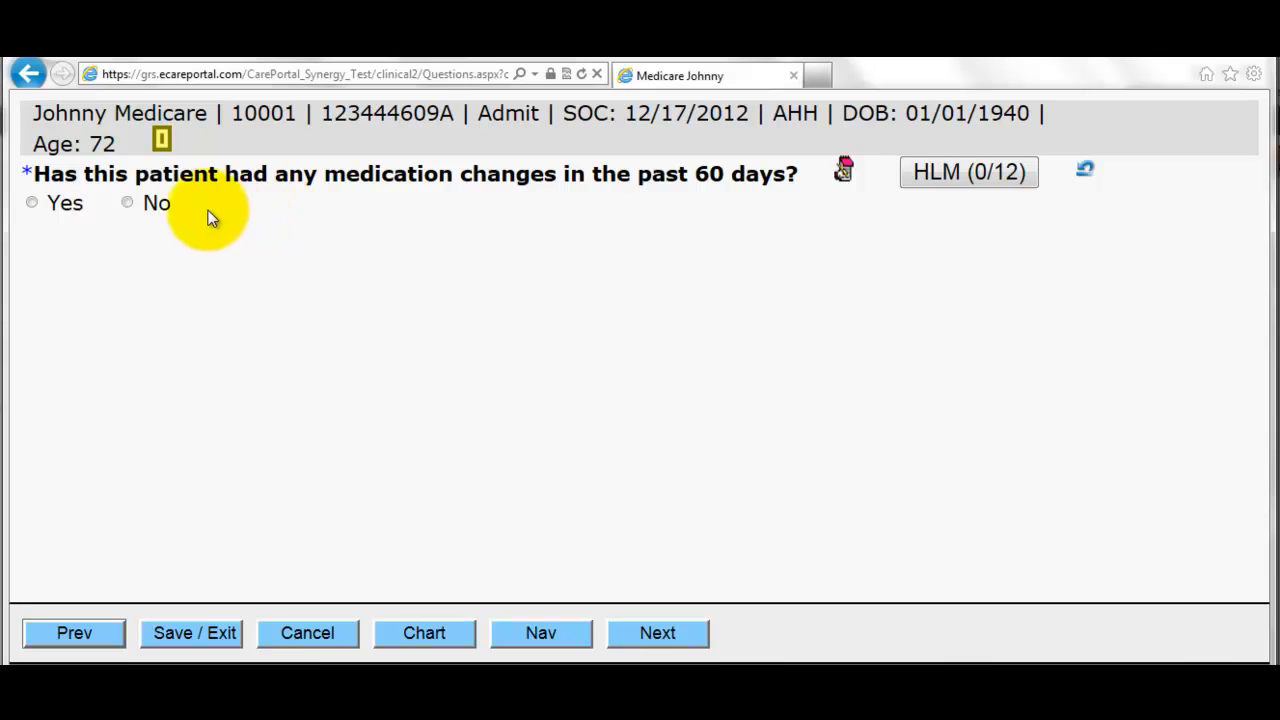
- Answer No to medication changes and mark lab findings N/A. Enter findings 'improved respiratory function' and status 'doing better'
left_click(128, 203)
left_click(253, 233)
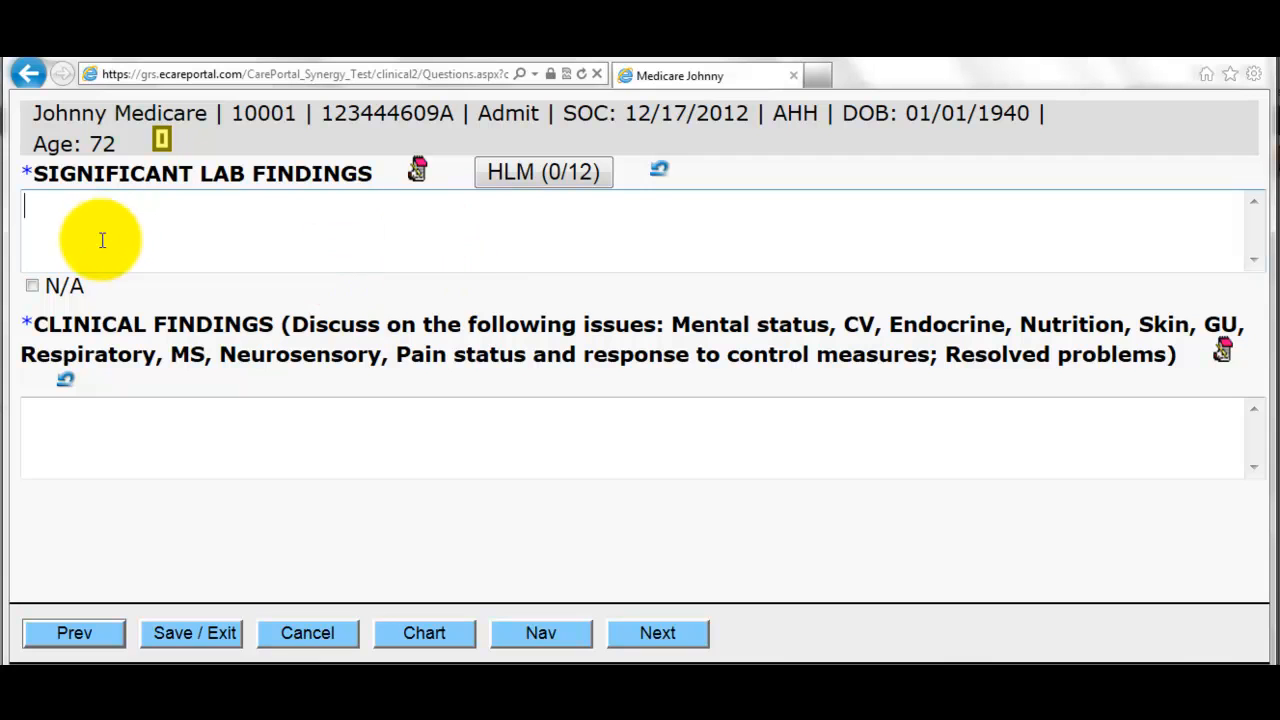
left_click(32, 286)
left_click(114, 414)
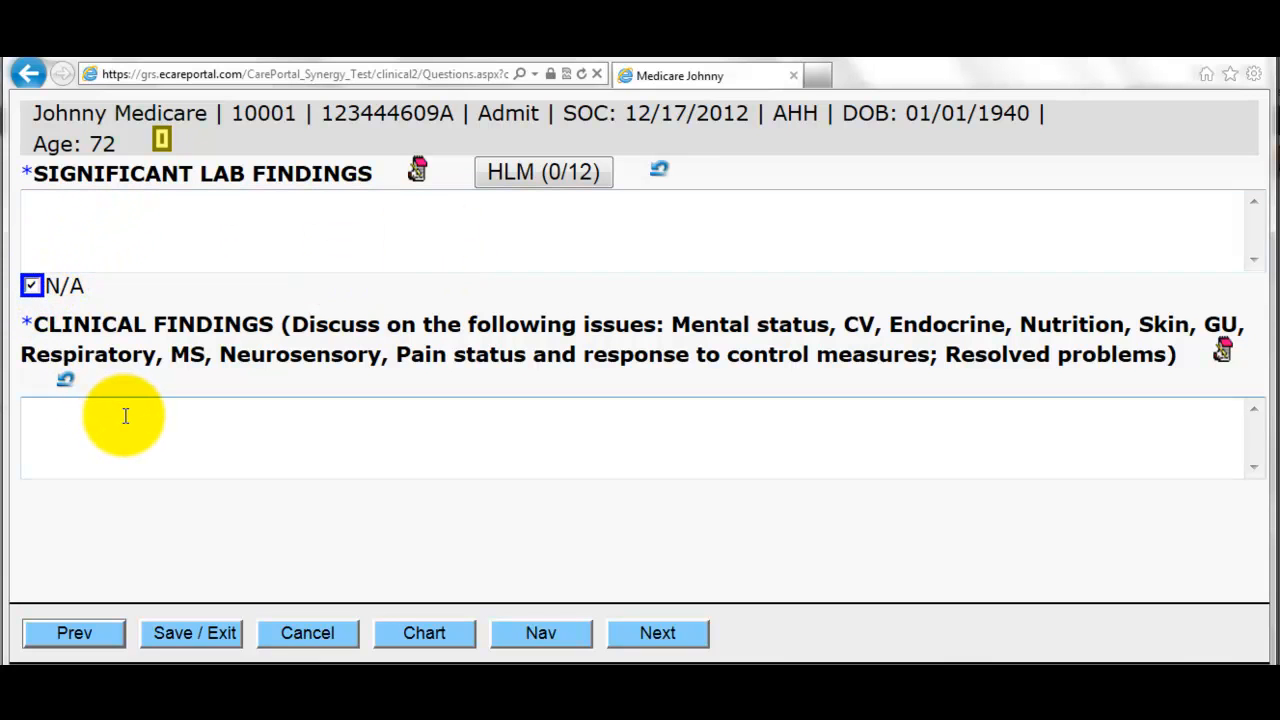
type("improved respiratory function")
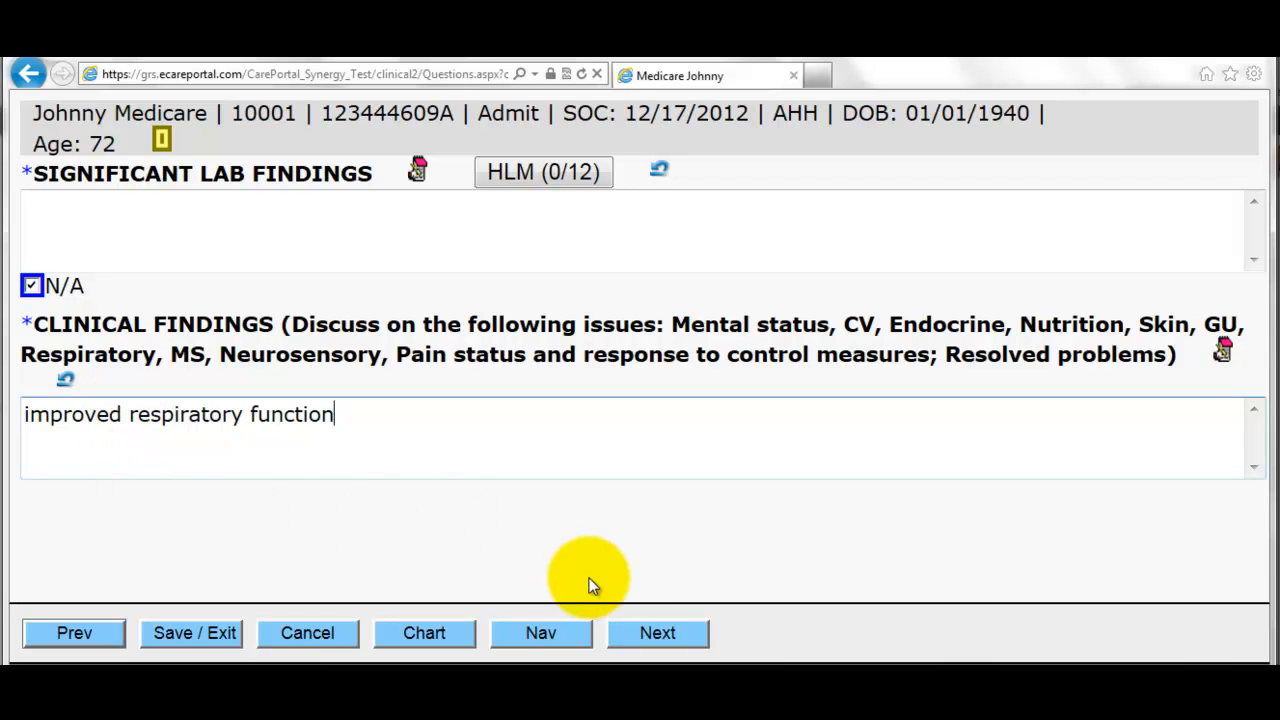
left_click(657, 634)
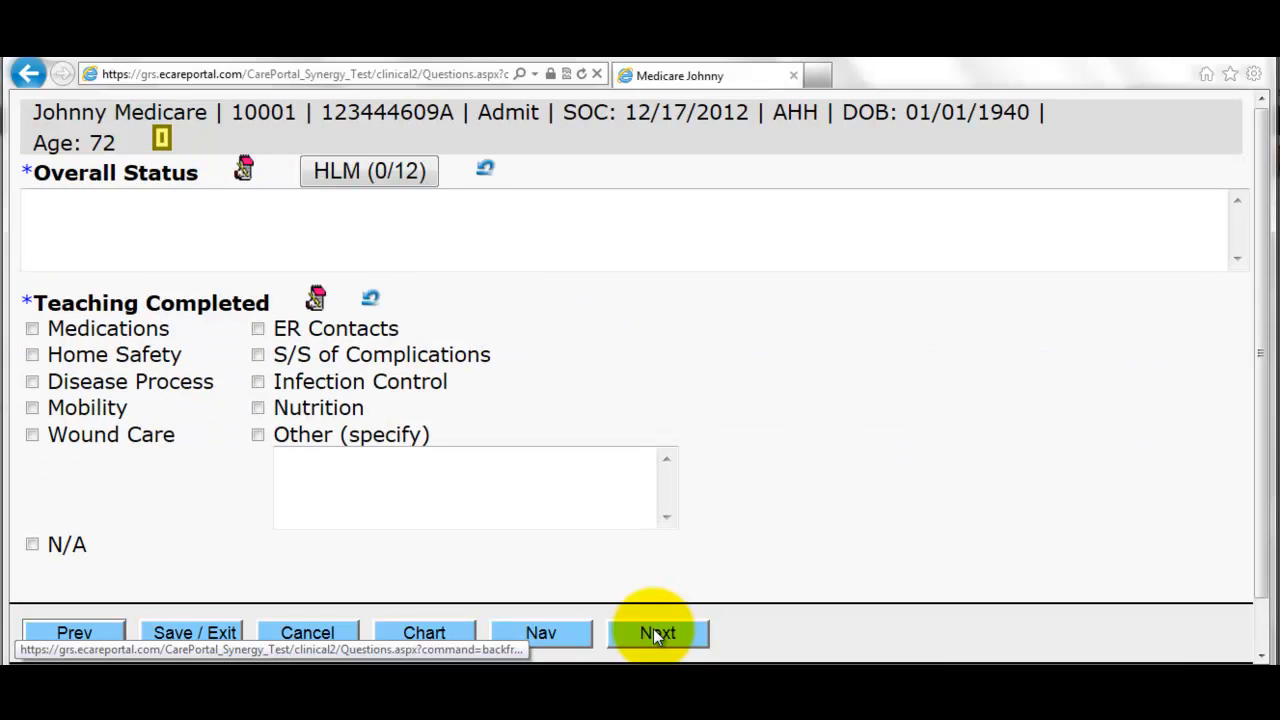
type("doing better")
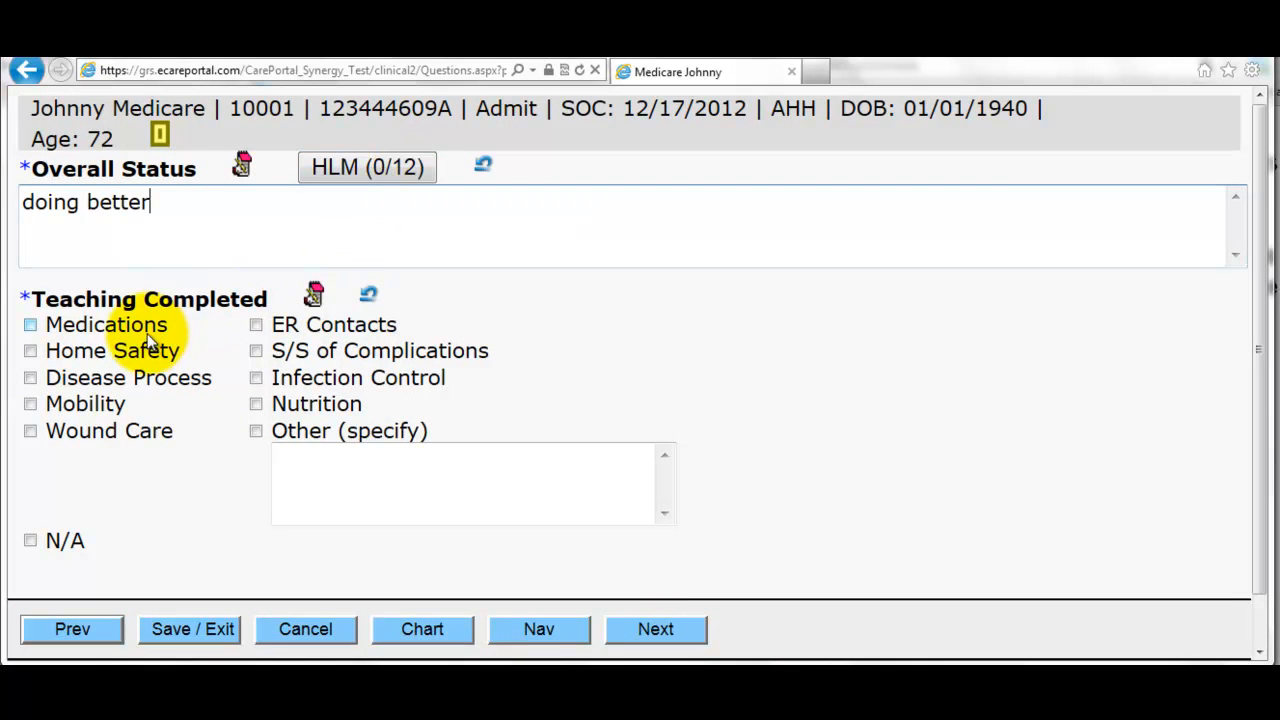
- Record medications, home safety and infection control teaching completed, instructions understood, and summary sent to physician
left_click(60, 324)
left_click(145, 350)
left_click(312, 380)
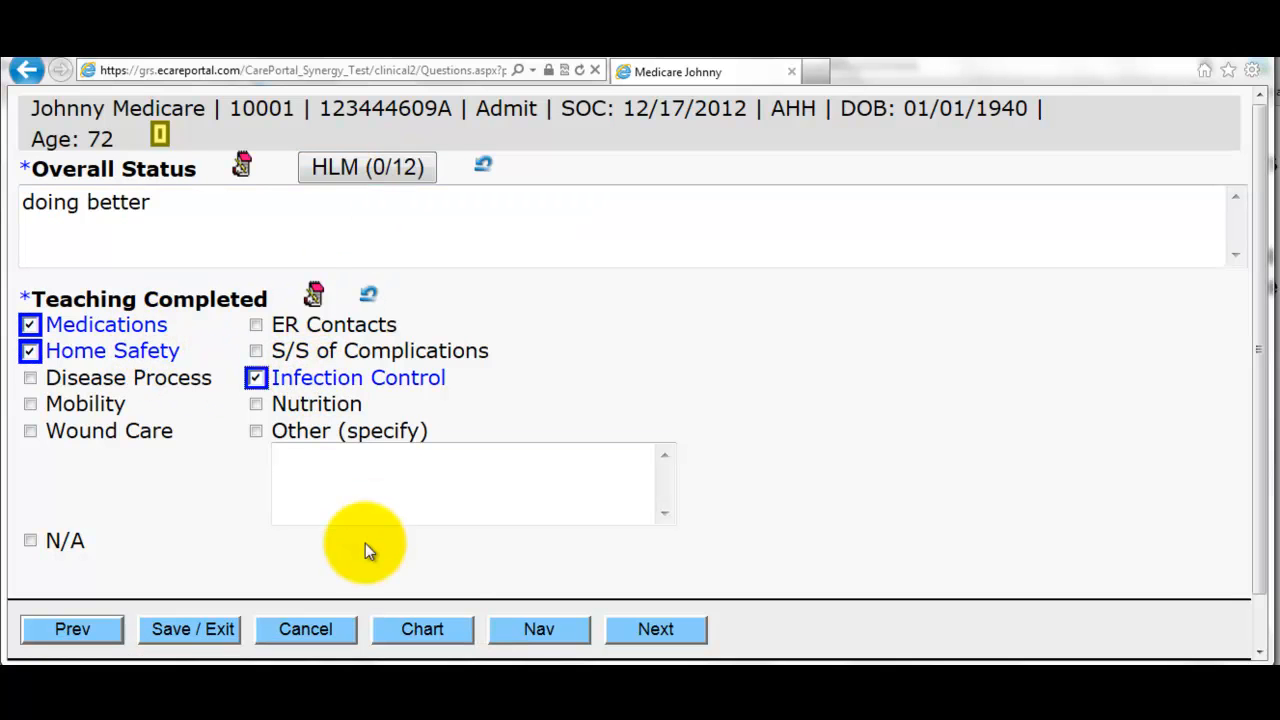
left_click(632, 630)
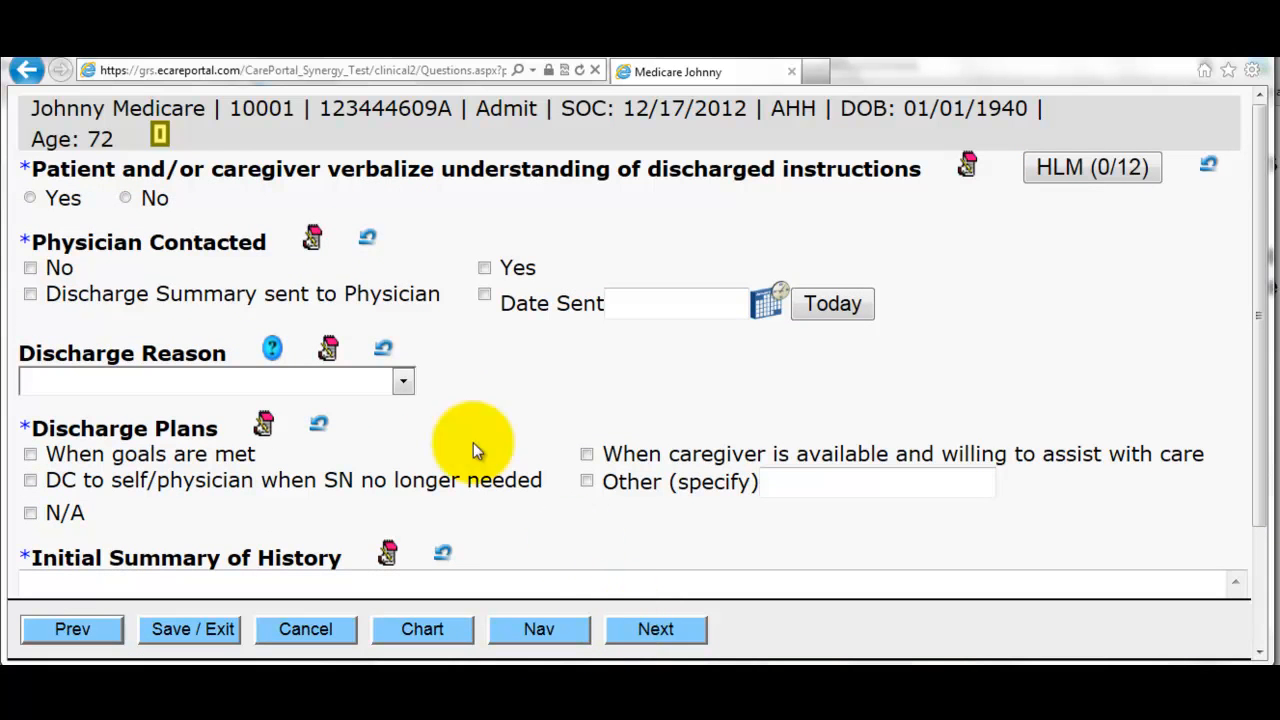
left_click(36, 198)
left_click(30, 294)
- Set discharge reason 02 Goals Met, plan to discharge when goals are met, and history summary 'goals accomplished'
left_click(205, 381)
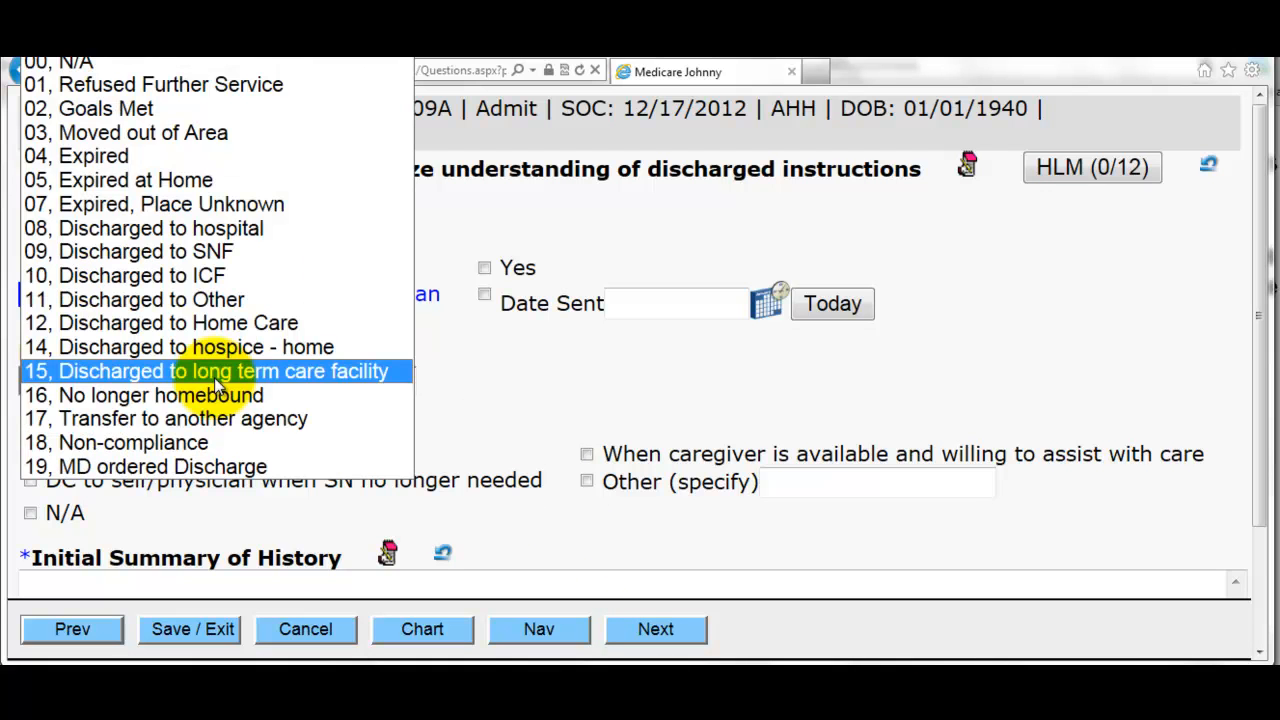
left_click(210, 118)
left_click(232, 460)
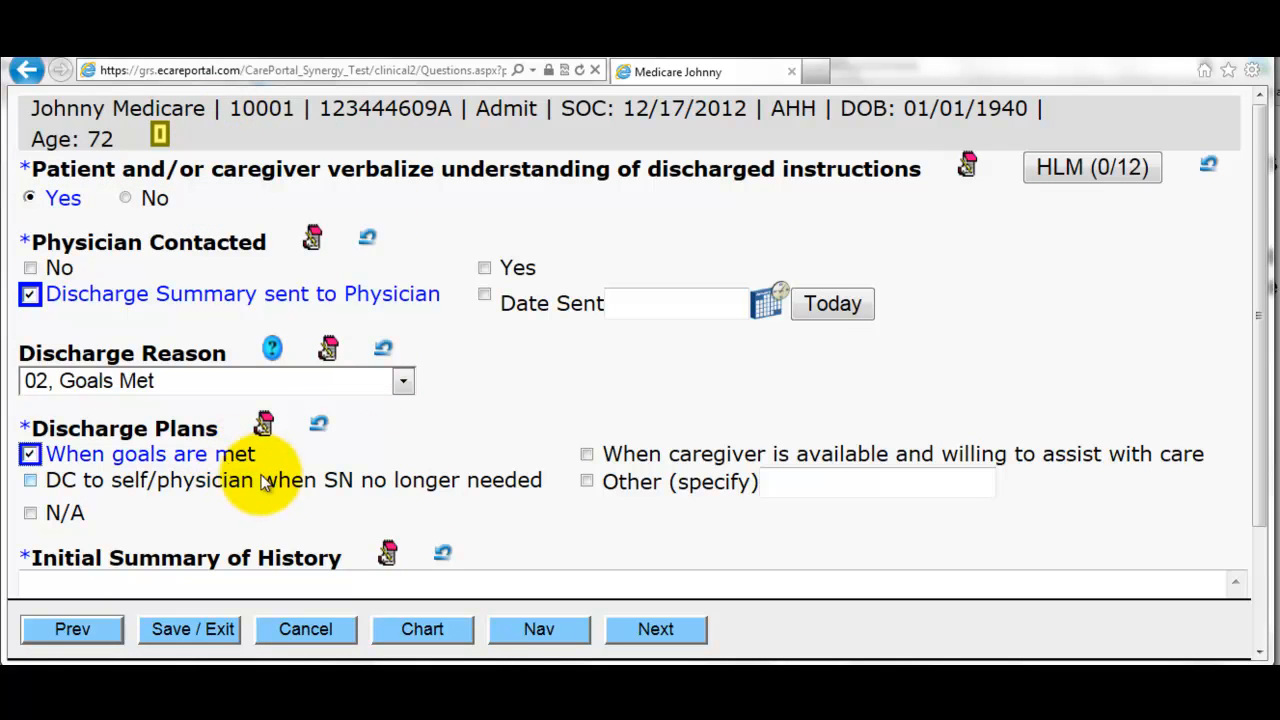
scroll(265, 482, "down", 3)
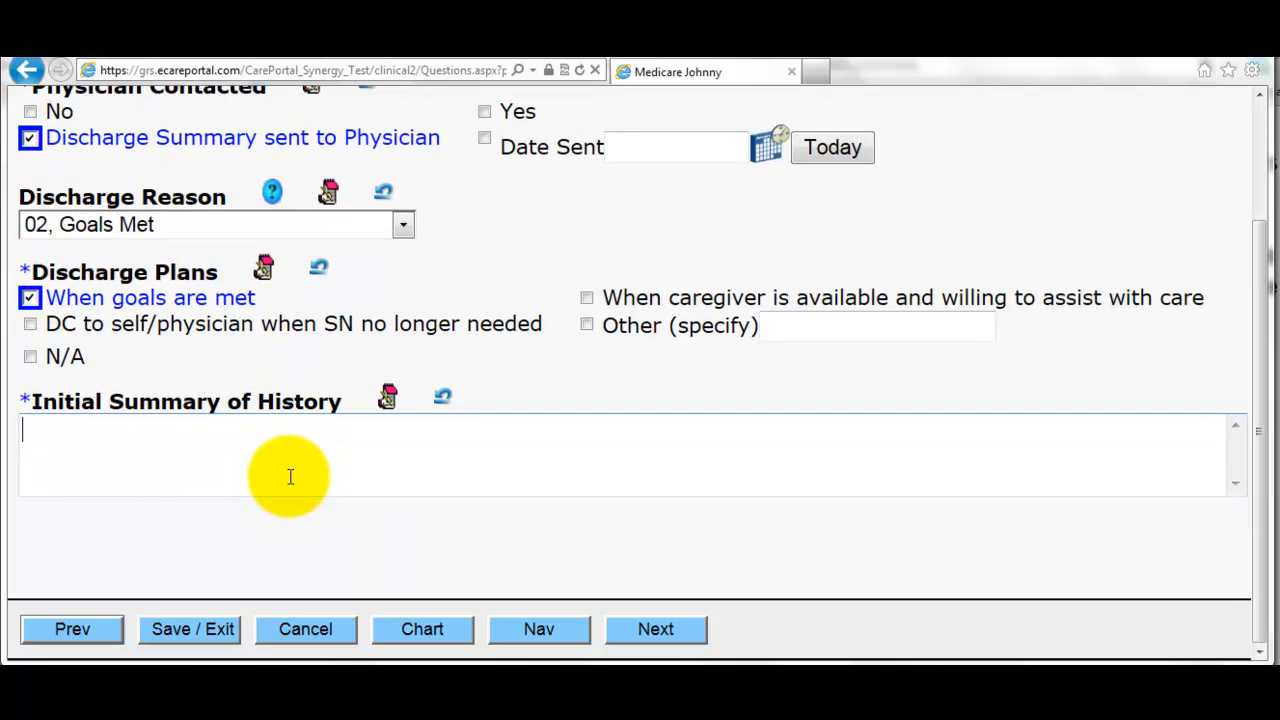
type("goals accomplished")
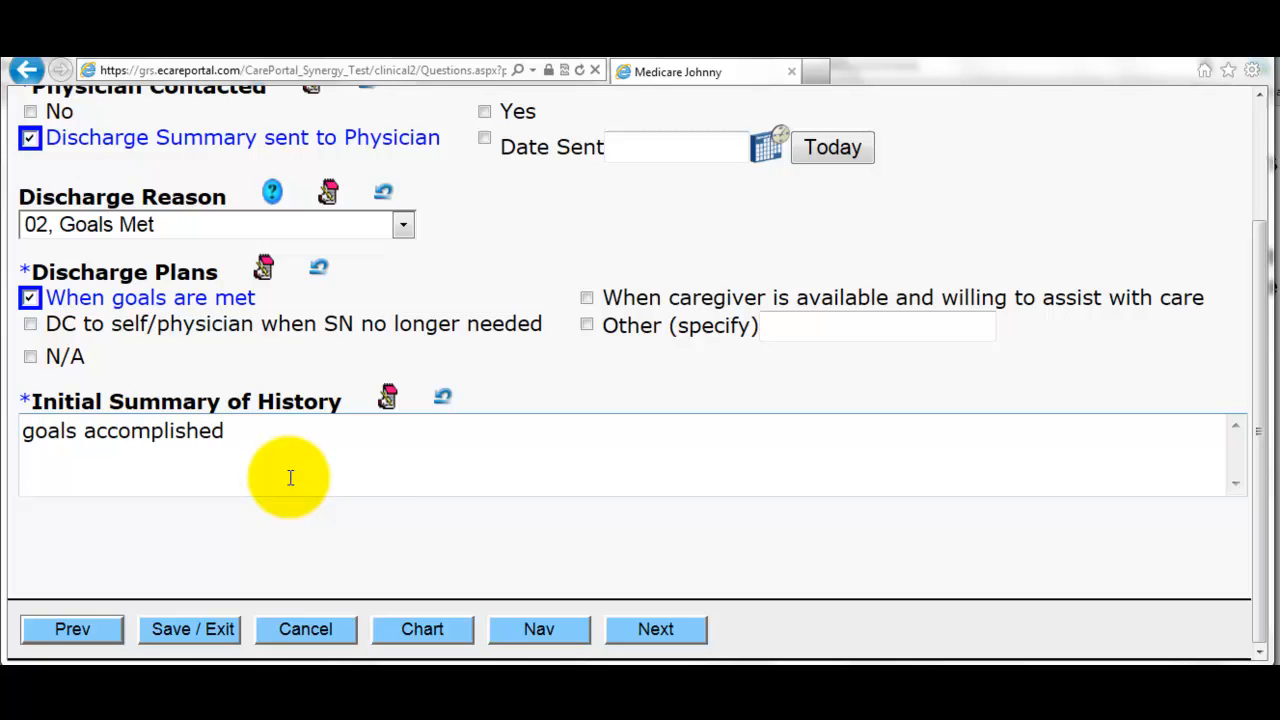
left_click(678, 626)
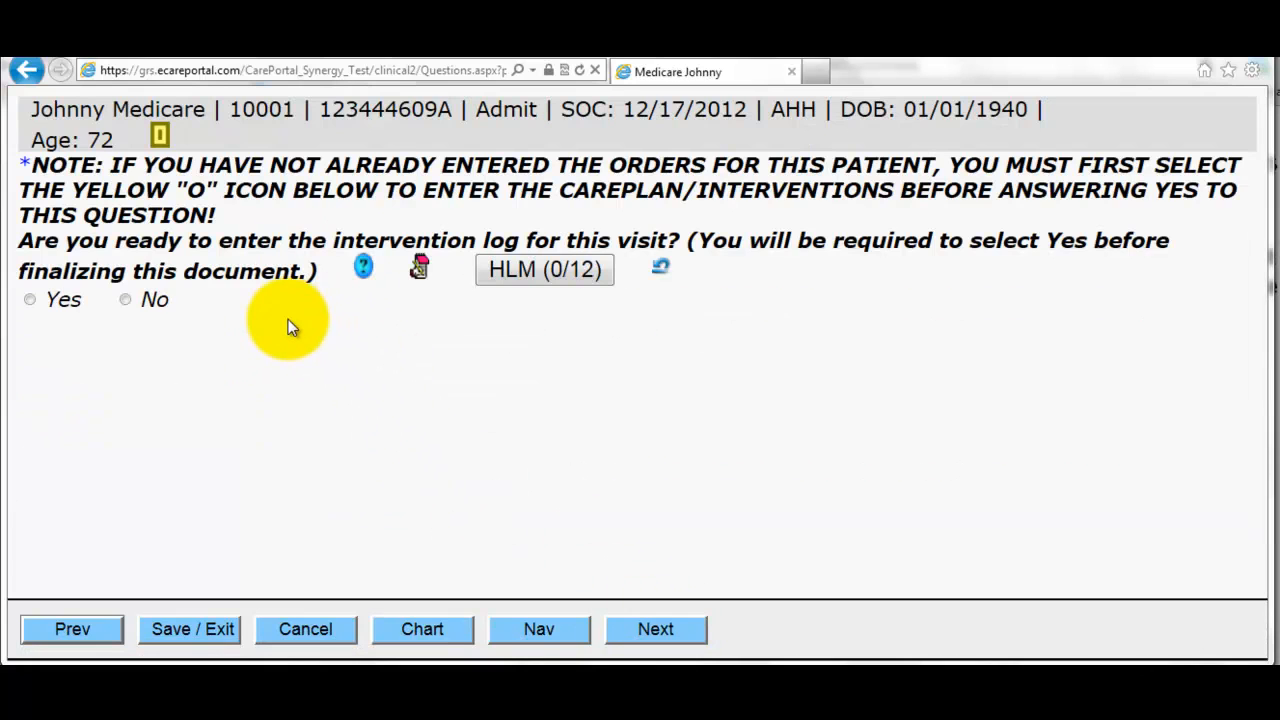
- Log the vital signs assessment as performed with skilled services 'test', and mark additional comments N/A
left_click(56, 299)
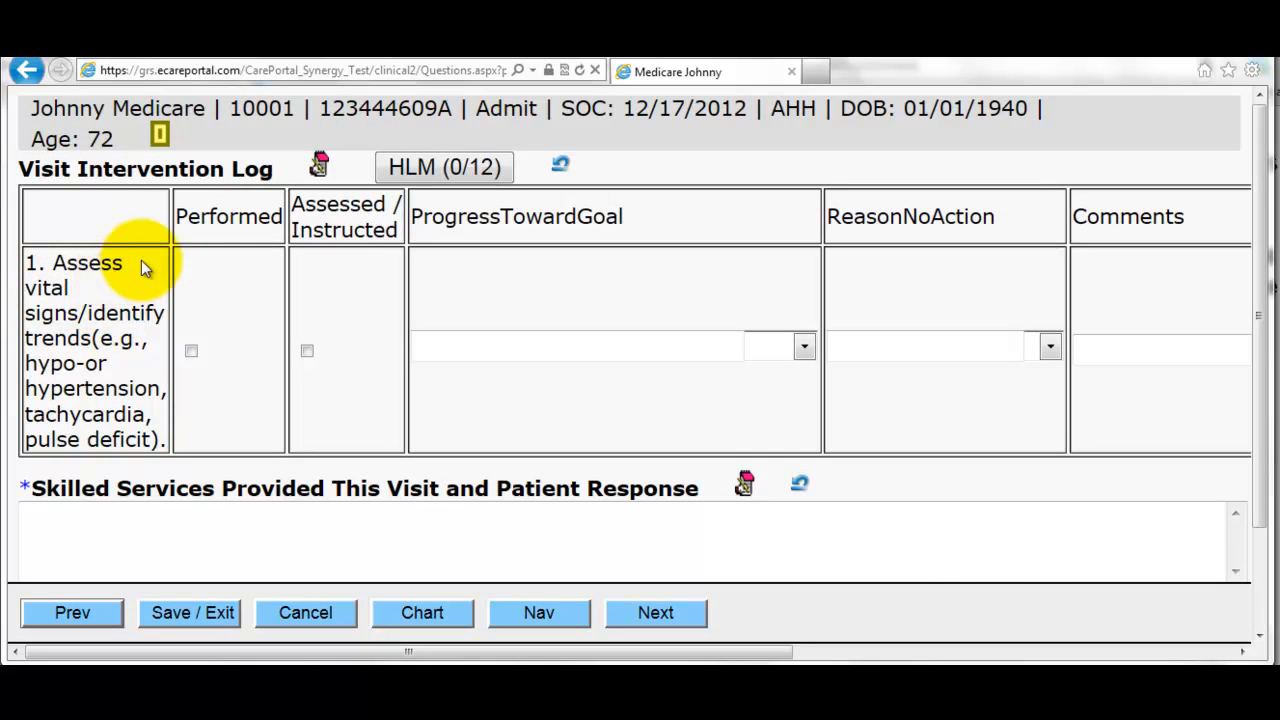
left_click(190, 352)
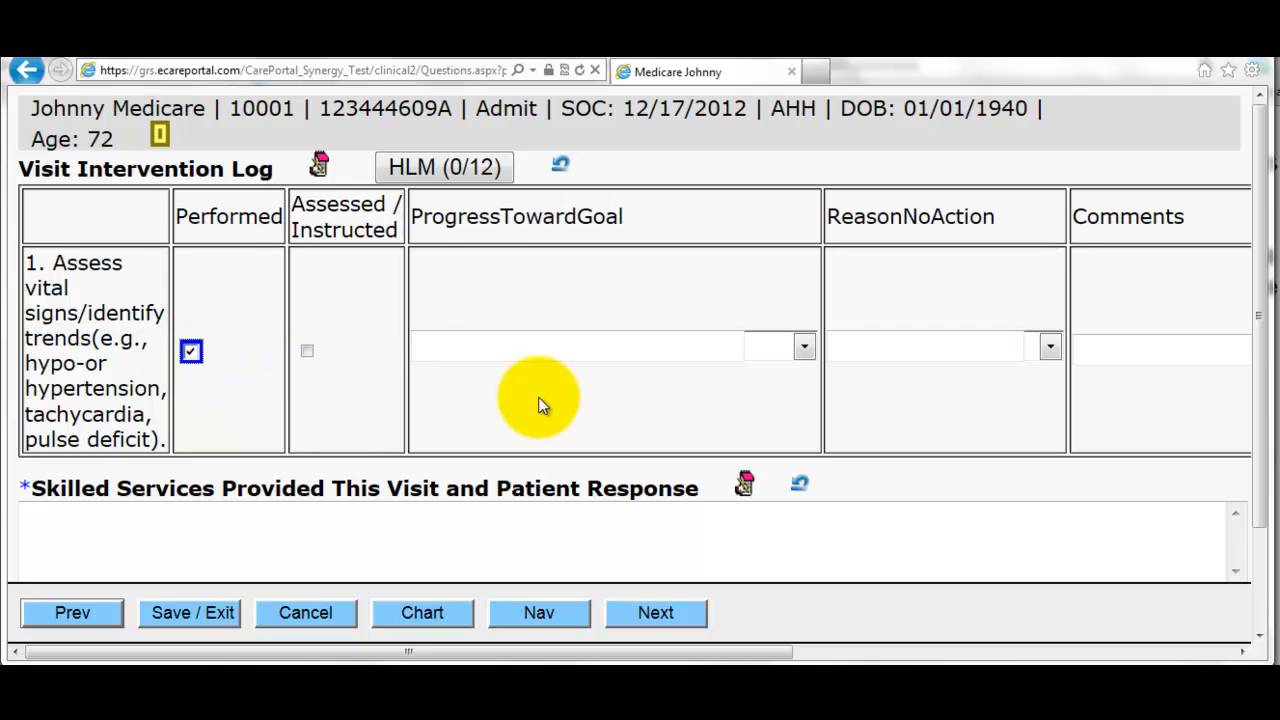
left_click(486, 532)
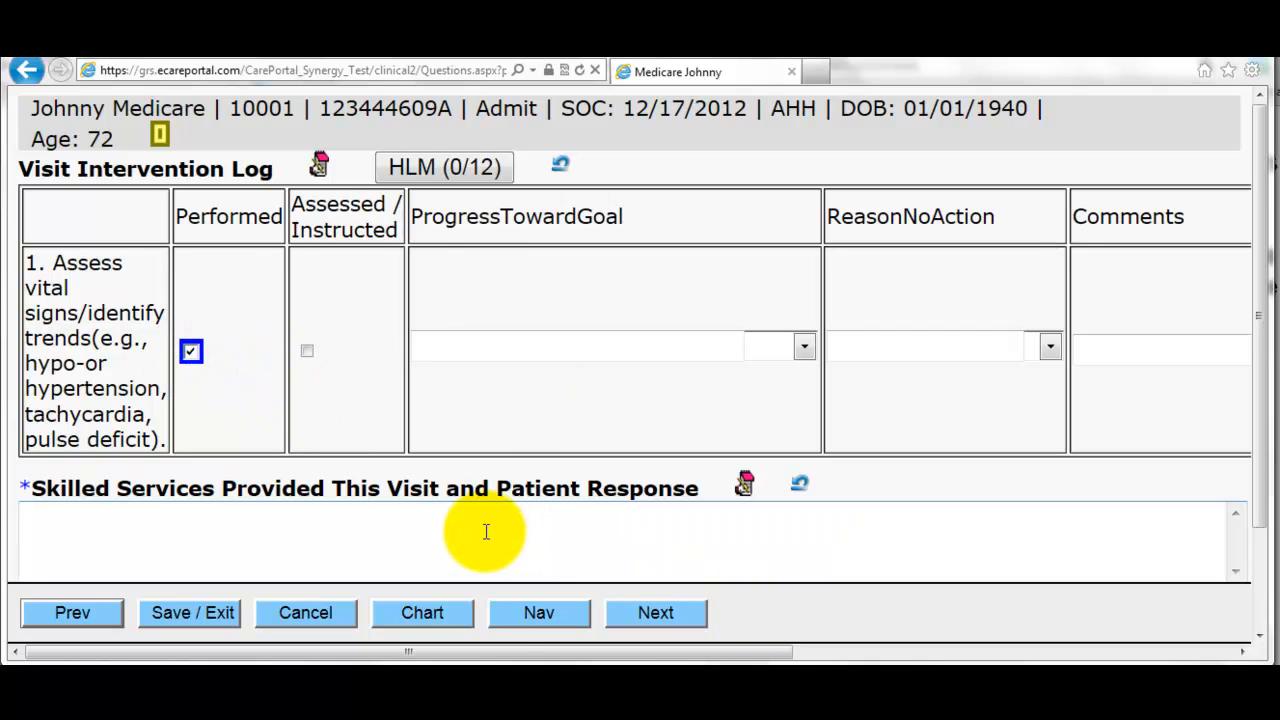
type("test")
left_click(664, 612)
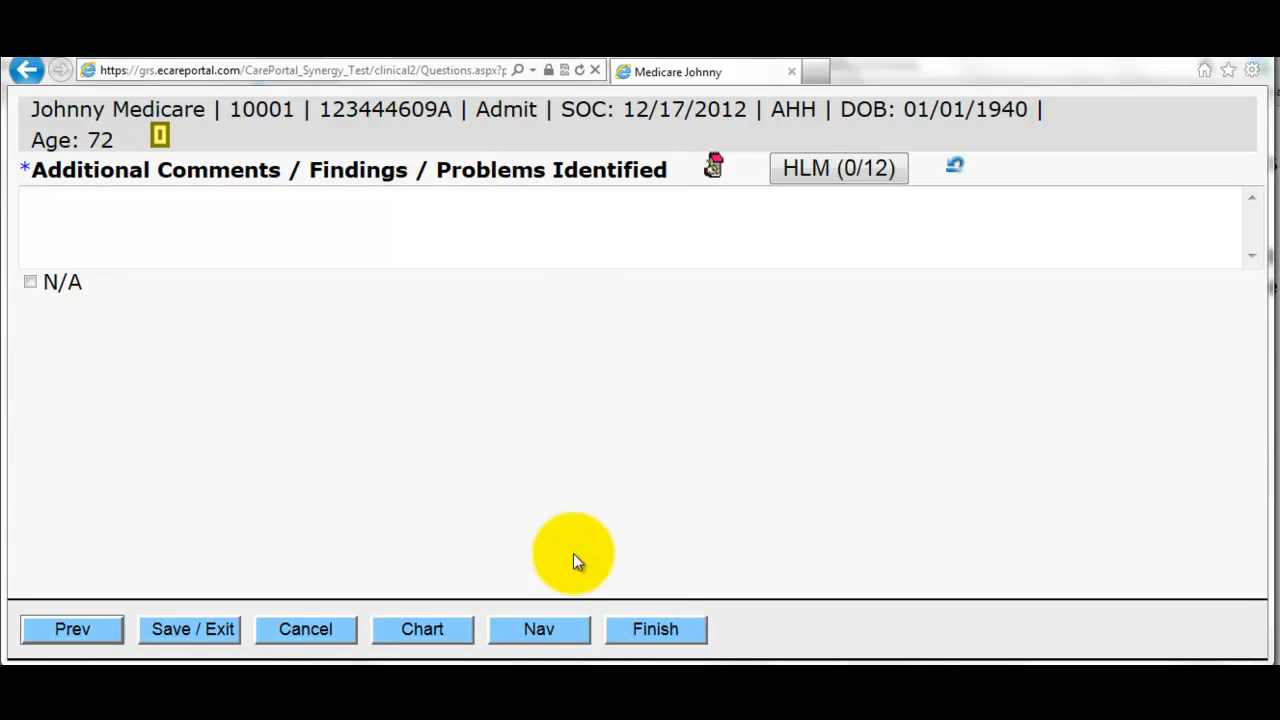
left_click(354, 247)
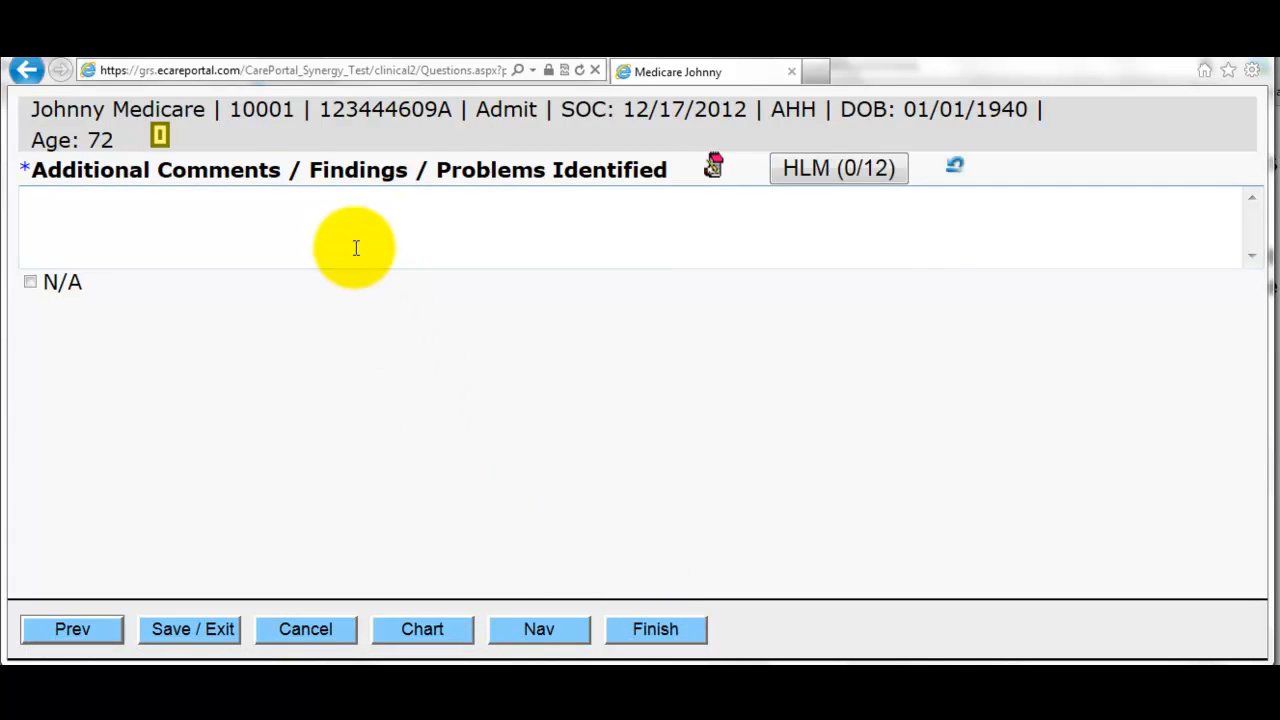
left_click(30, 283)
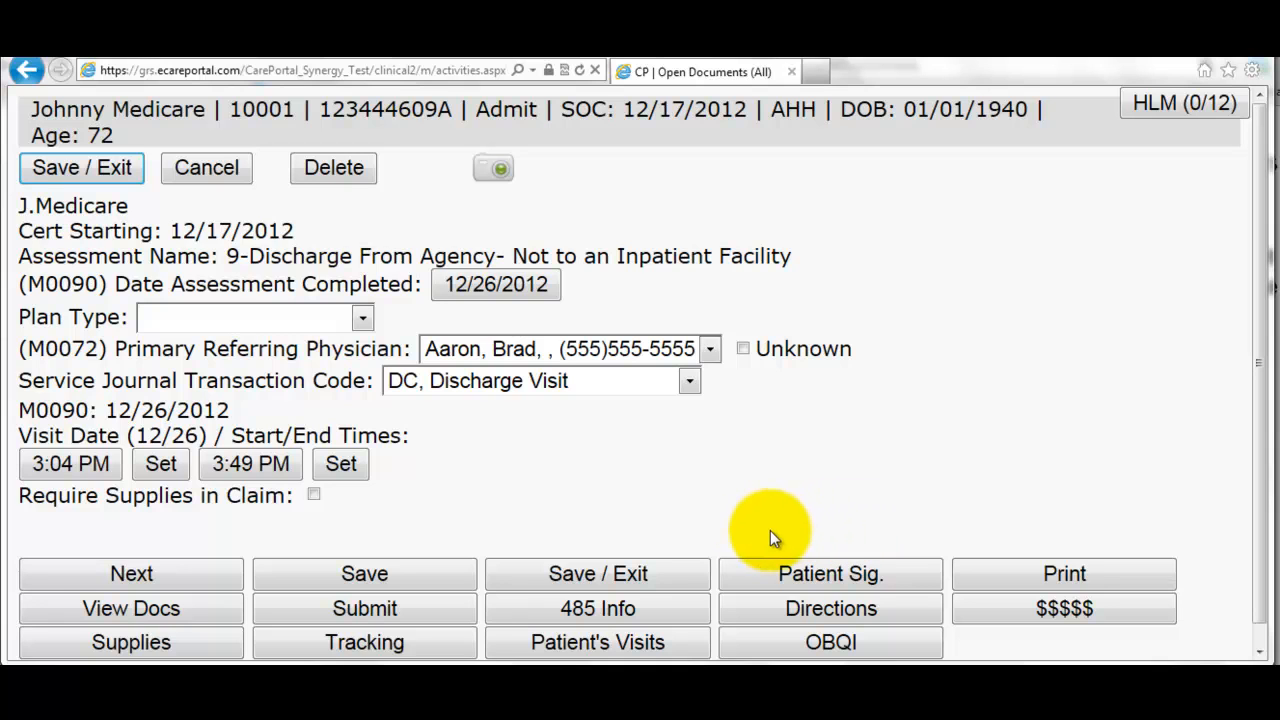
- Submit the discharge assessment, accepting the OBQI inconsistency report and the success confirmation, then switch to the agenda
left_click(429, 613)
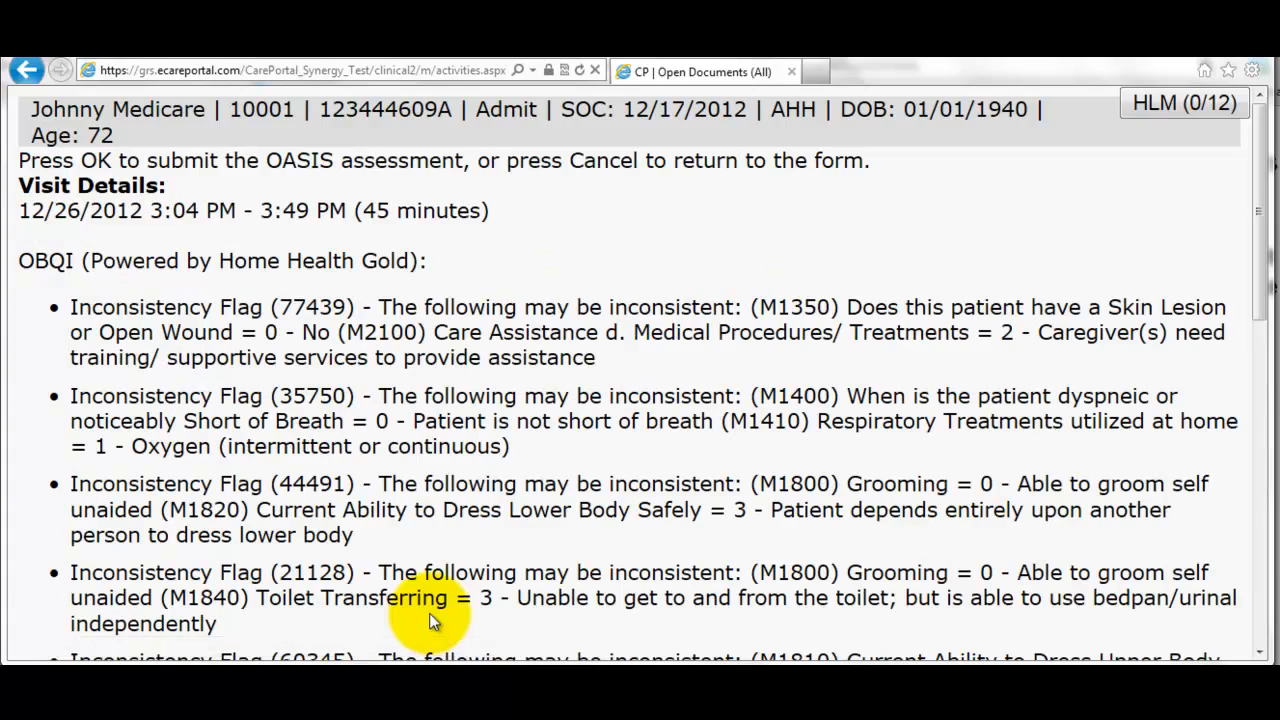
scroll(445, 541, "down", 3)
scroll(449, 541, "down", 10)
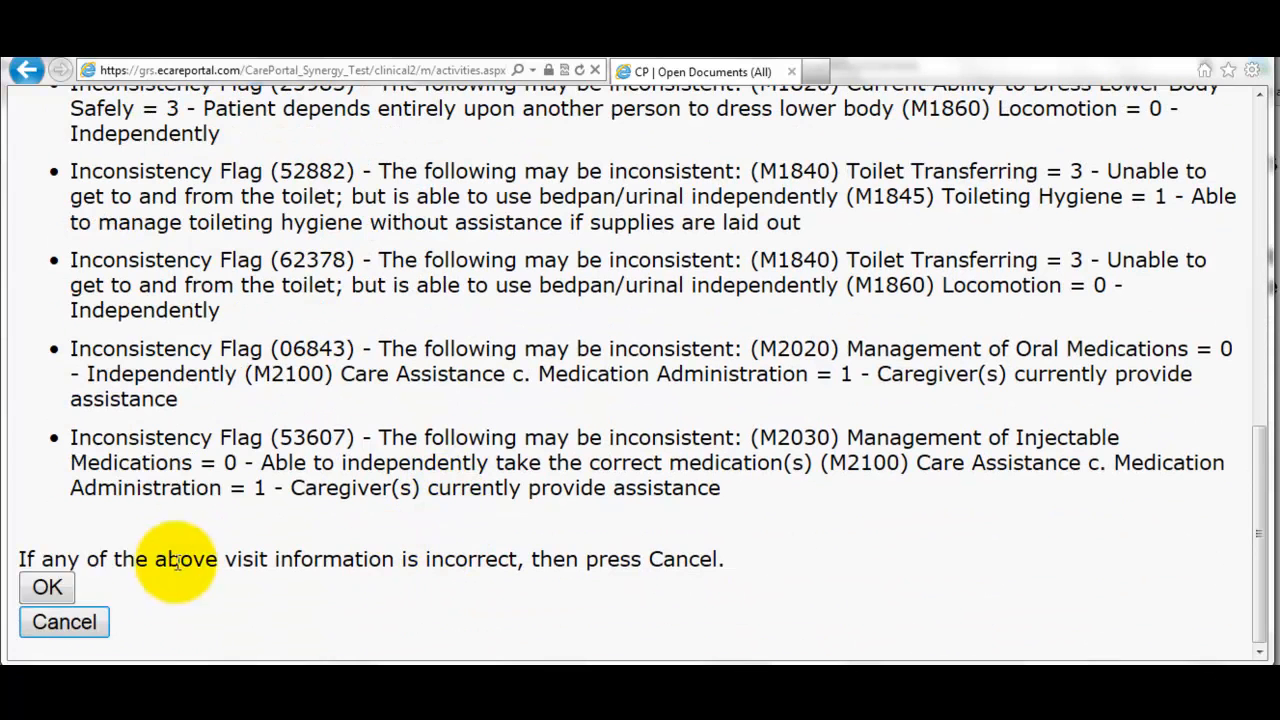
left_click(57, 591)
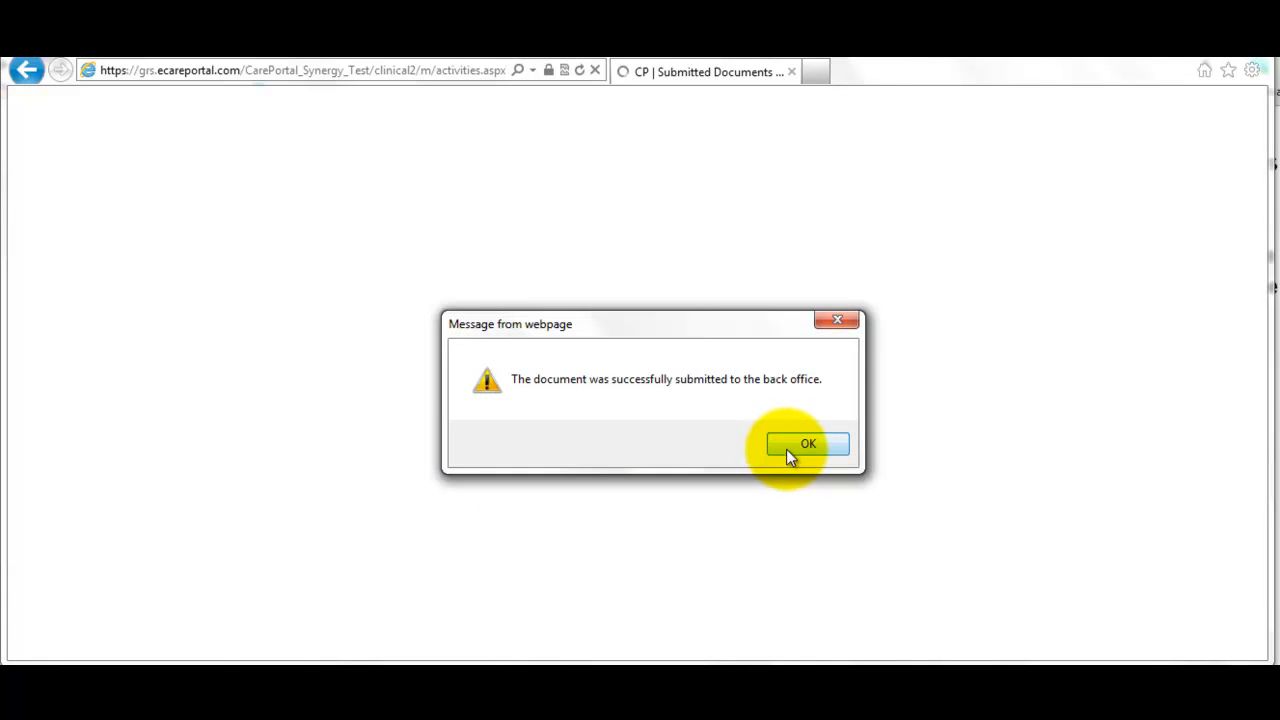
left_click(786, 449)
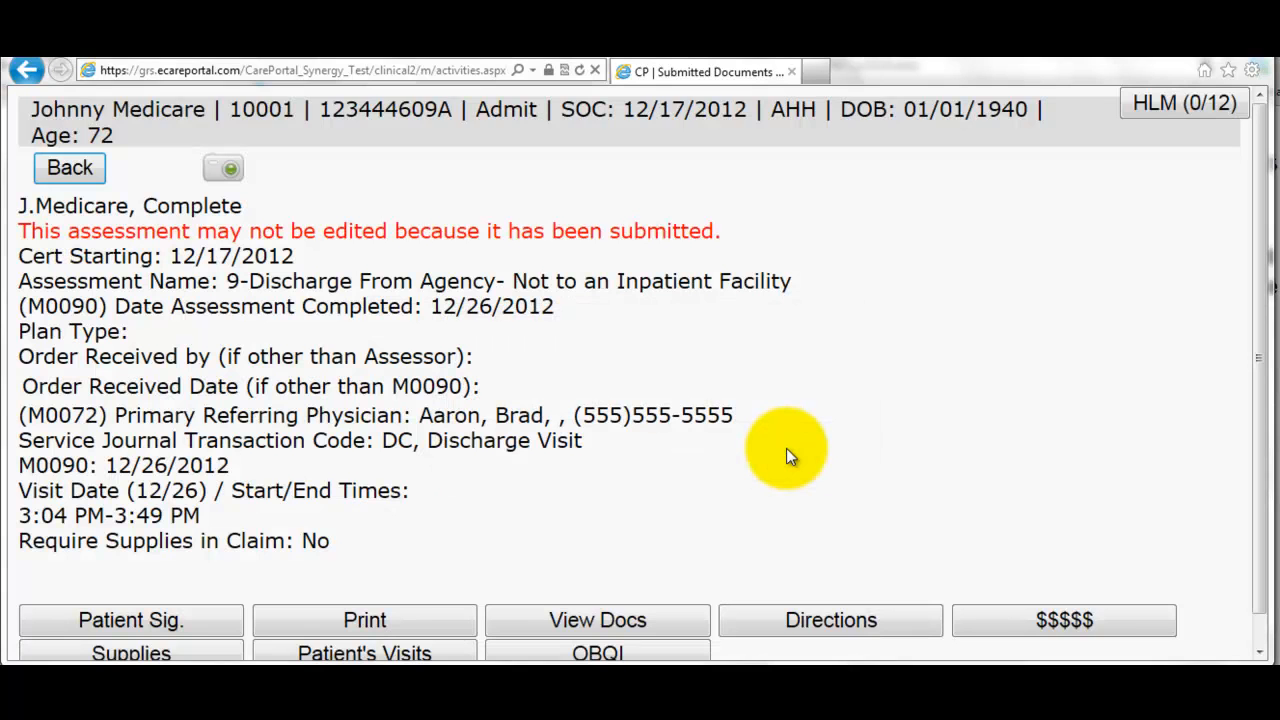
scroll(786, 456, "down", 1)
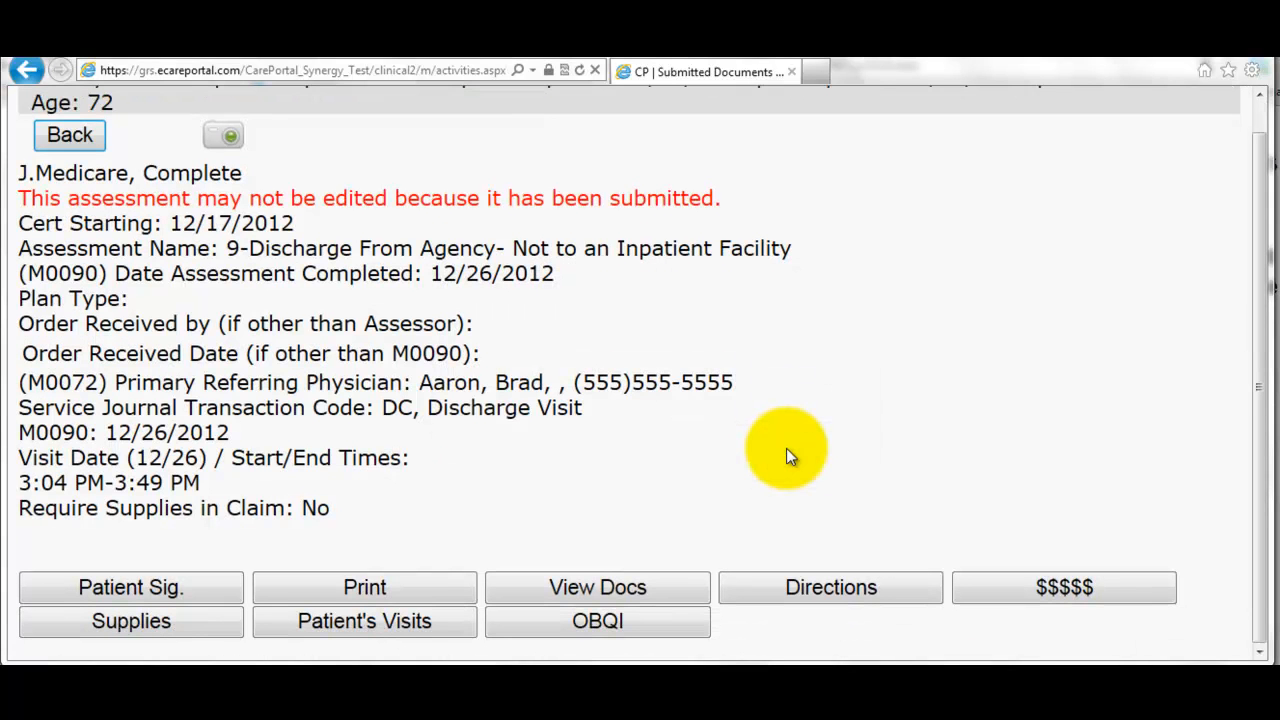
key("alt+Tab")
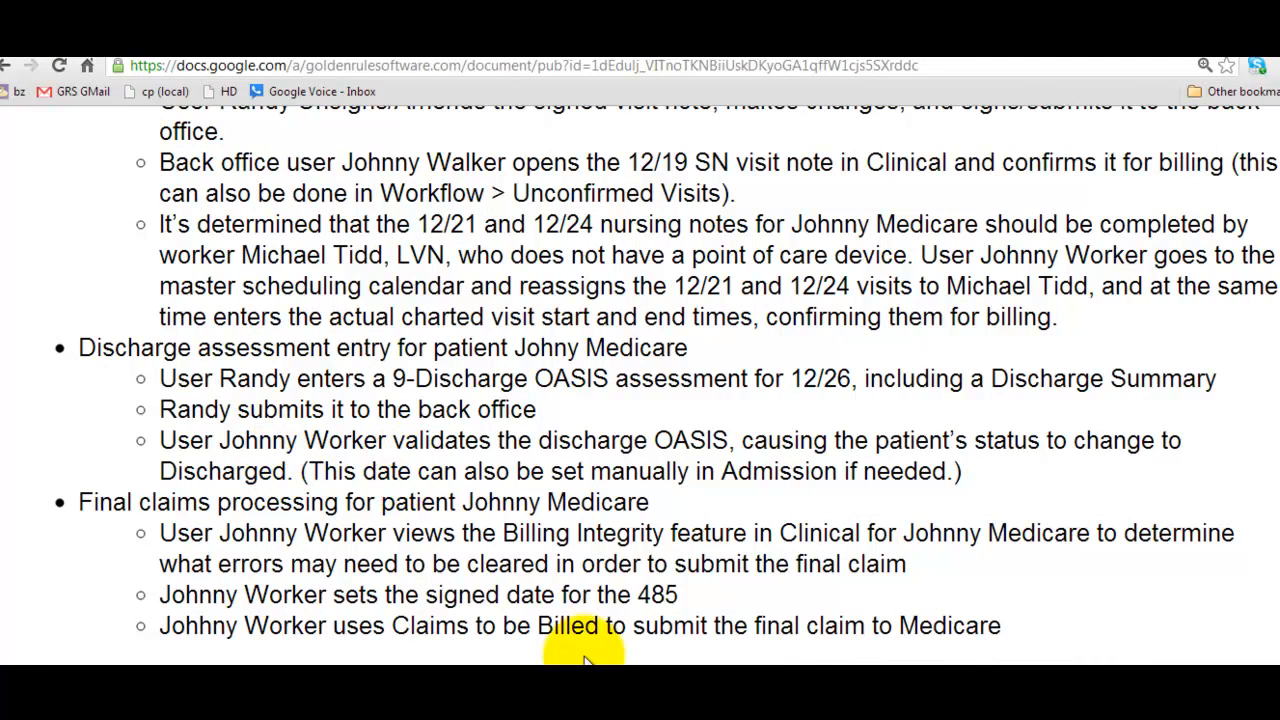
- Return from the training agenda to the CarePortal browser window
mouse_move(676, 715)
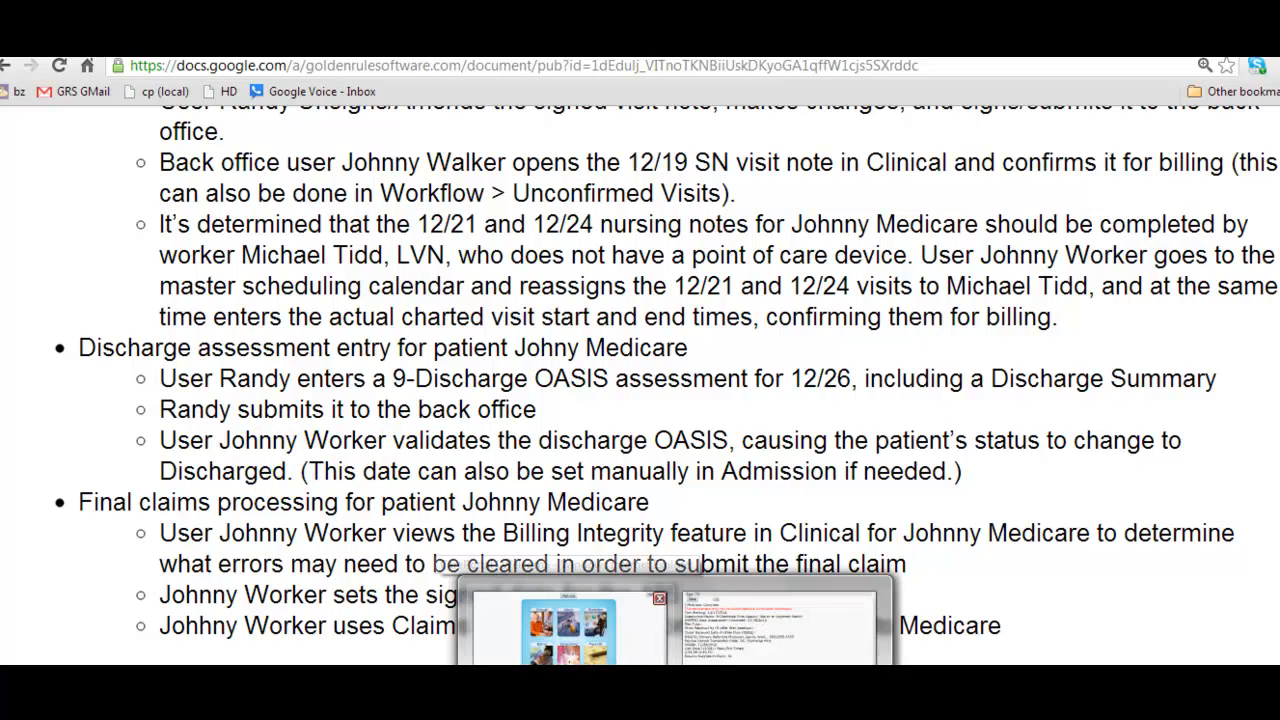
left_click(611, 690)
- Open the patient's 9-Discharge assessment from the office's documents list
left_click(471, 305)
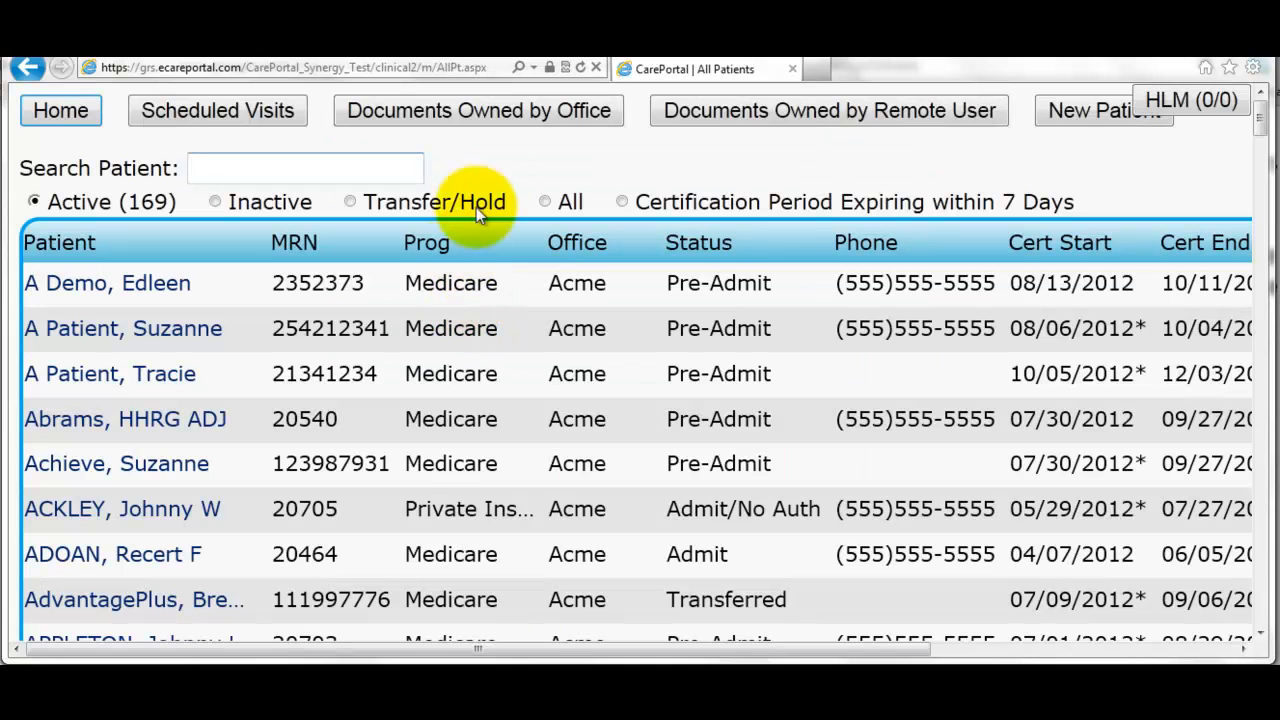
left_click(502, 114)
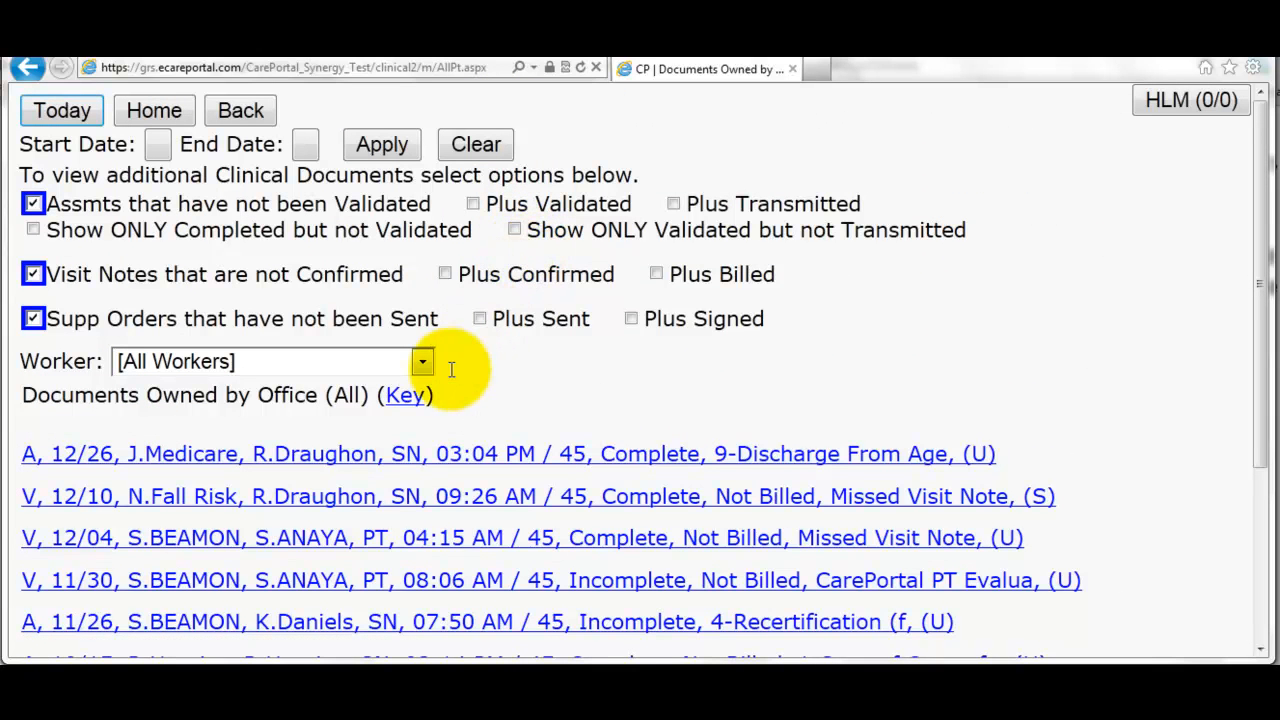
left_click(767, 467)
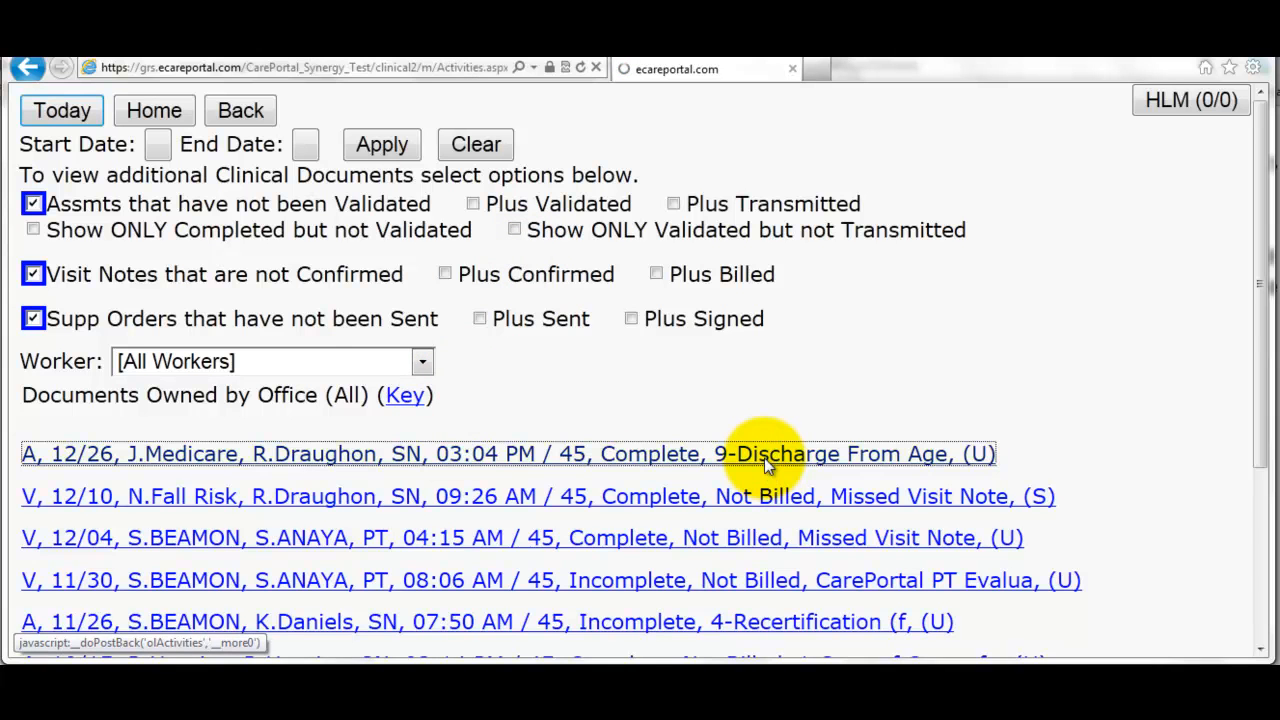
scroll(760, 459, "down", 2)
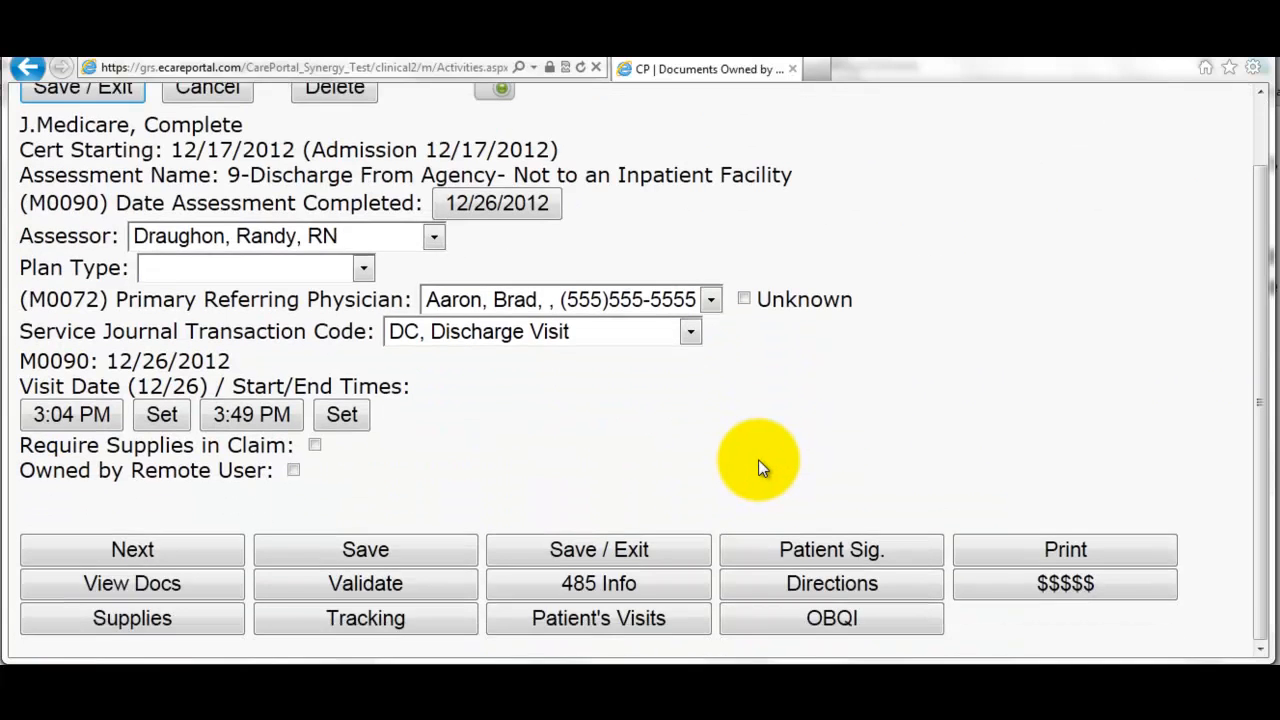
- Validate the assessment, acknowledging the patient's status change to Discharged effective 12/26/2012
left_click(389, 582)
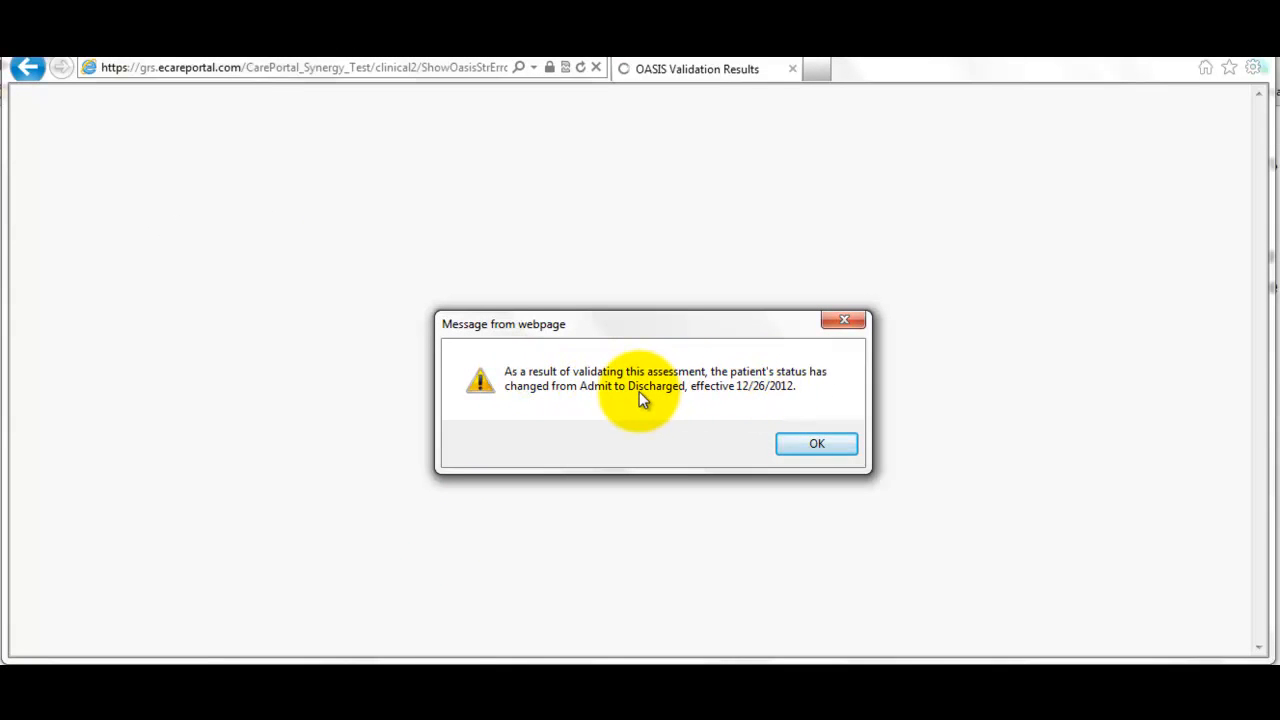
left_click(793, 451)
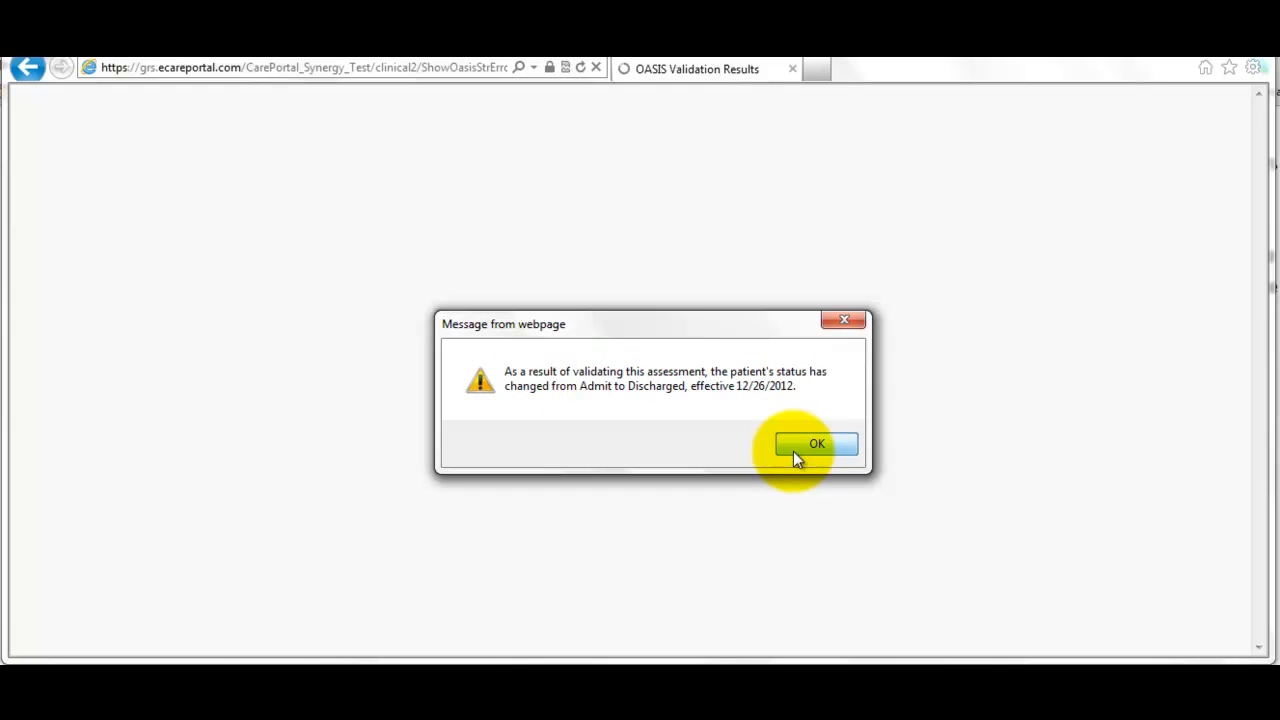
left_click(632, 498)
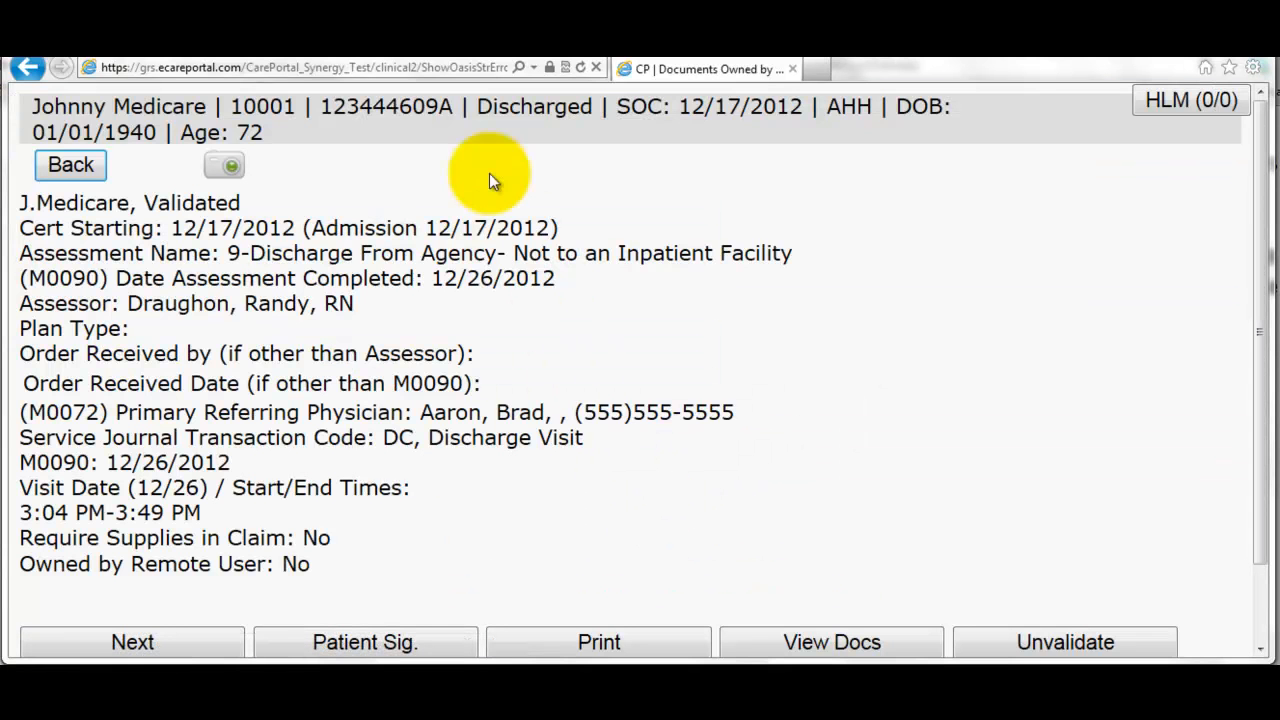
left_click_drag(477, 107, 580, 134)
left_click(645, 460)
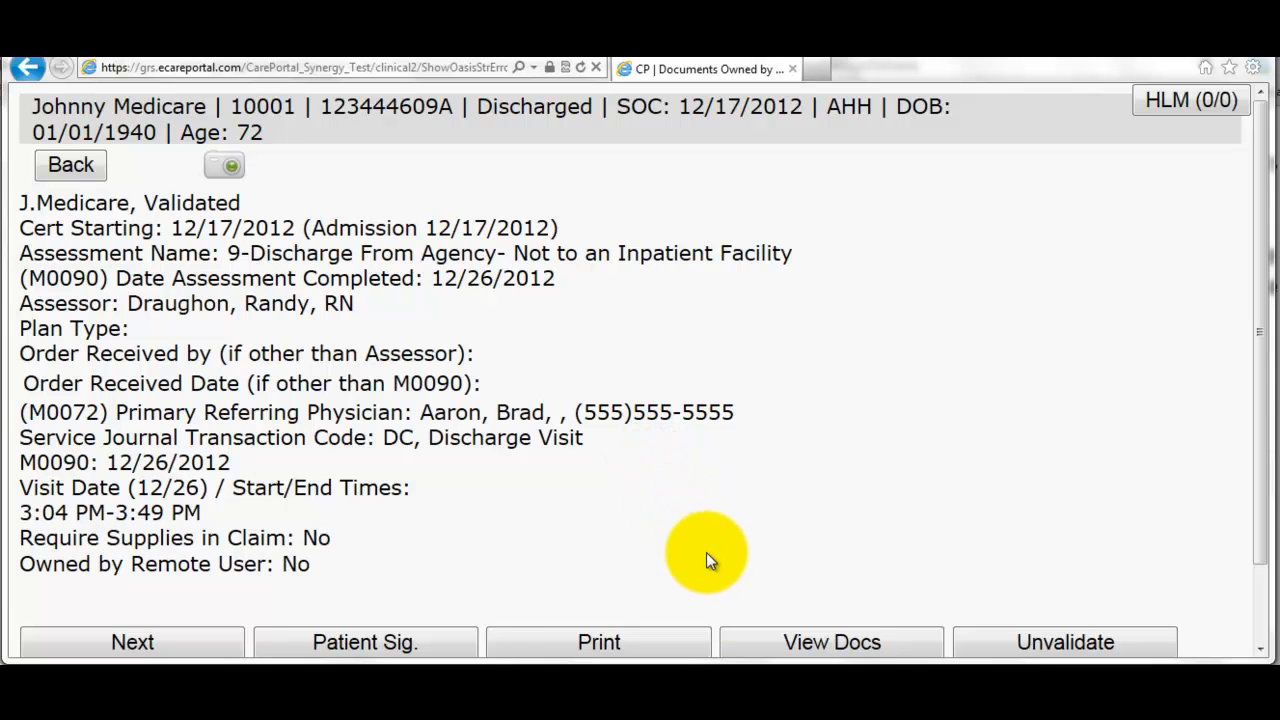
mouse_move(676, 705)
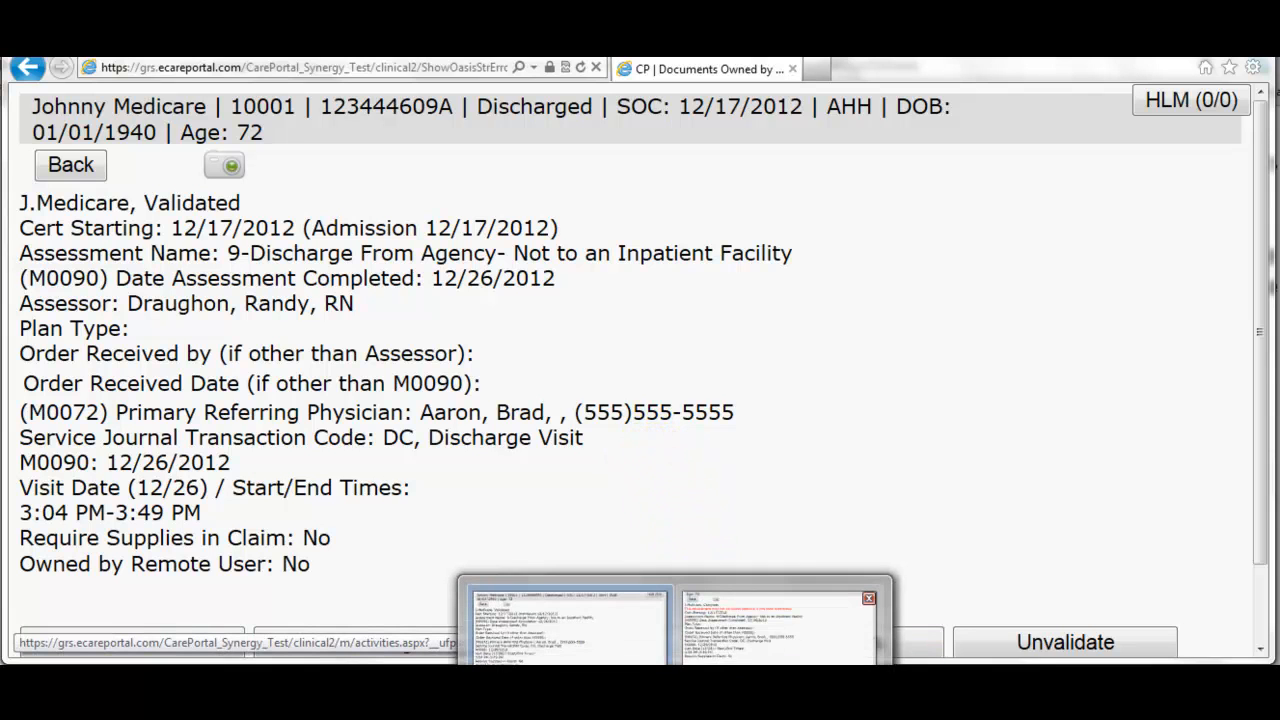
- Open the validated 9-Discharge assessment from the My Submitted Docs list
left_click(778, 628)
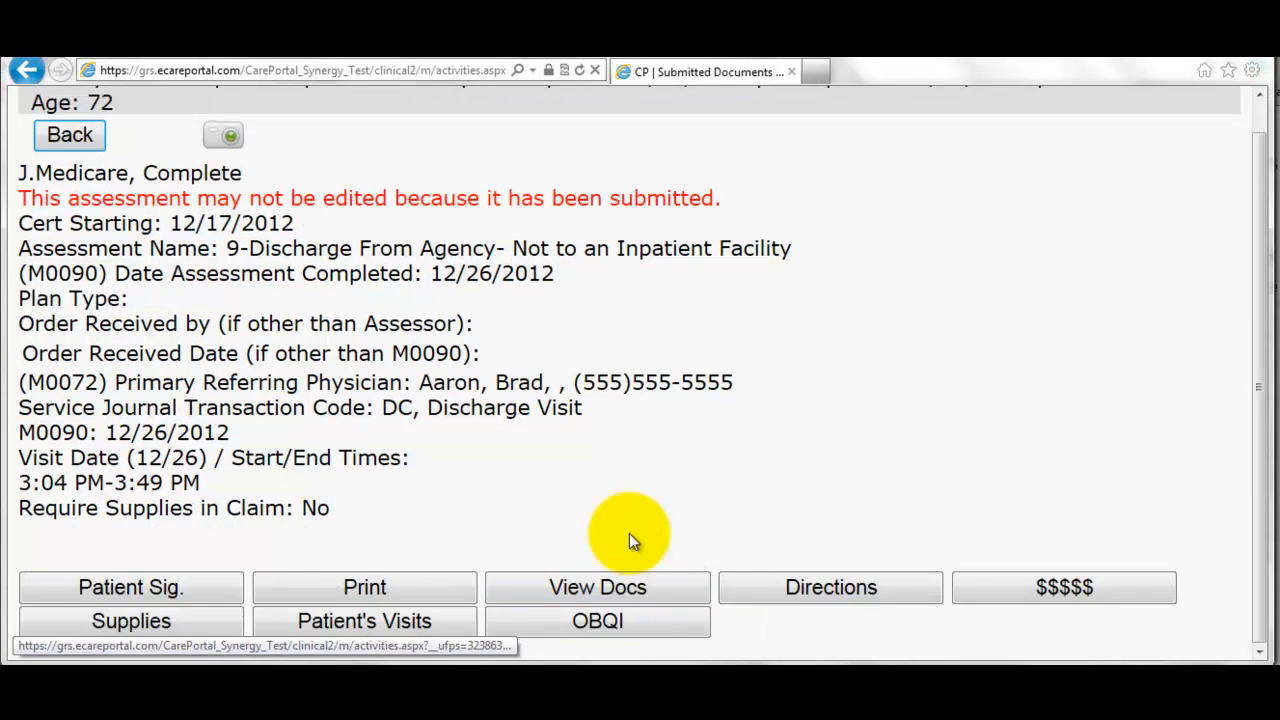
left_click(91, 143)
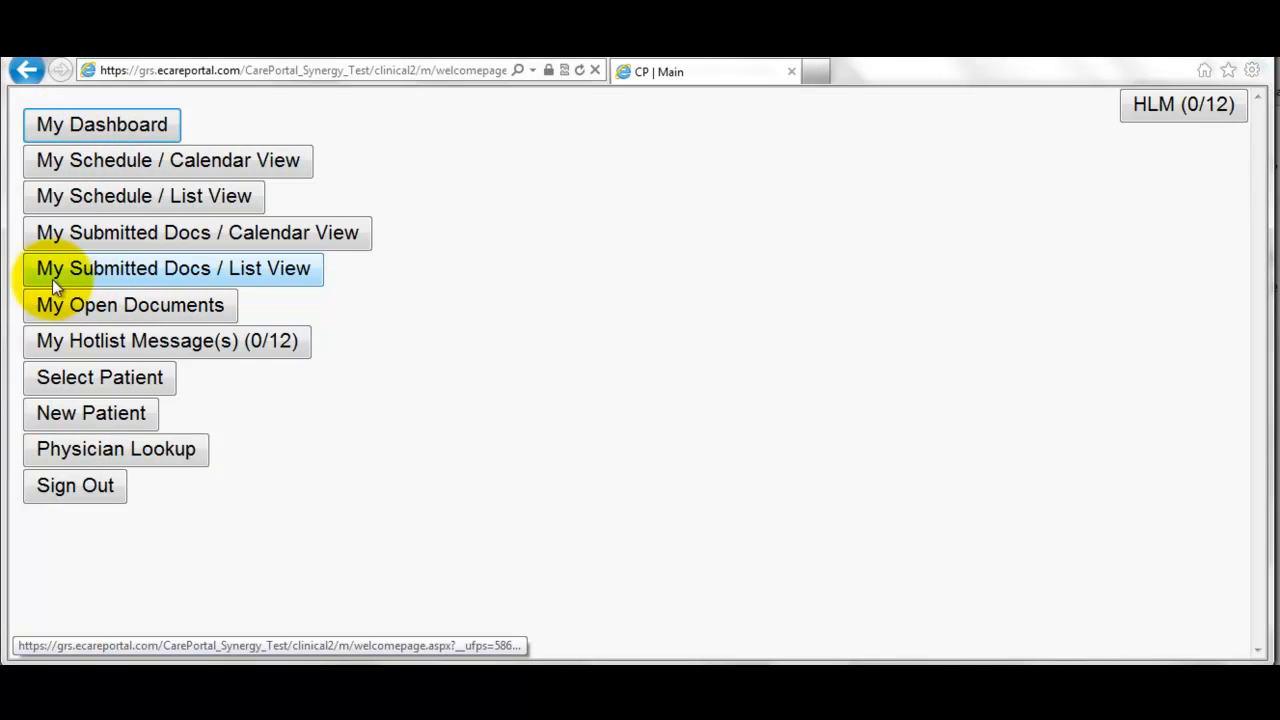
left_click(246, 268)
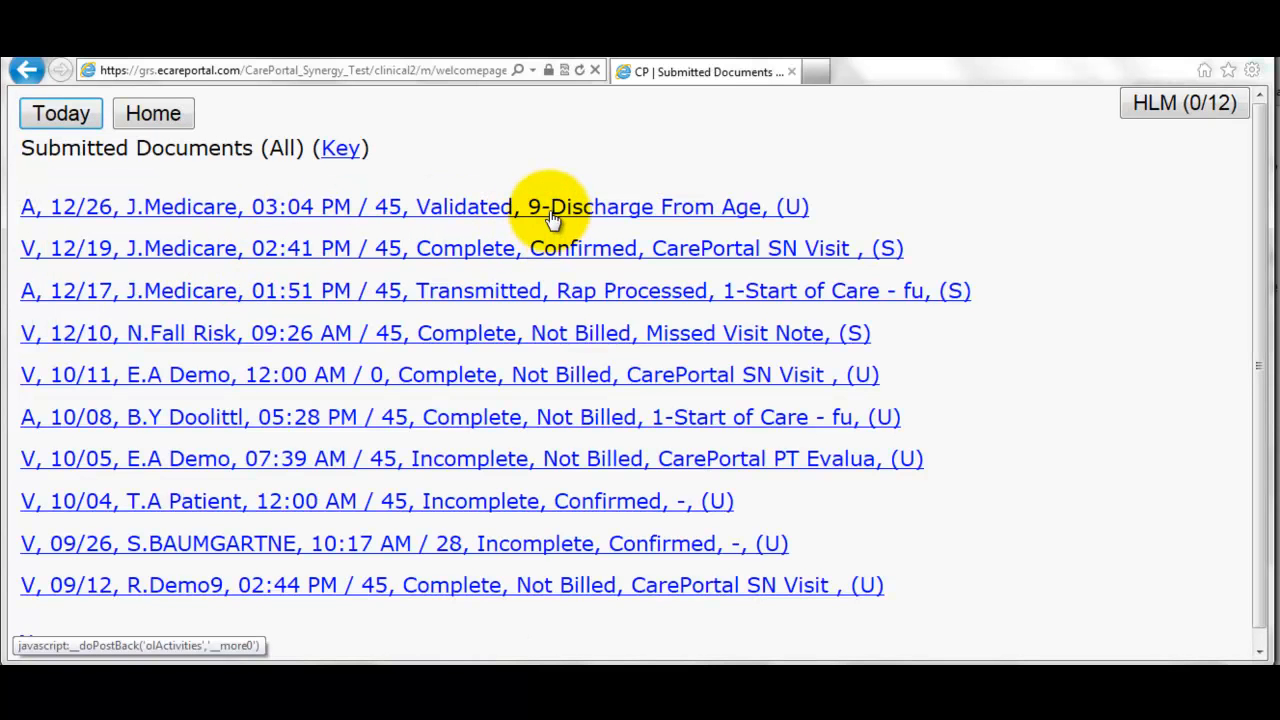
left_click(688, 209)
scroll(675, 333, "down", 1)
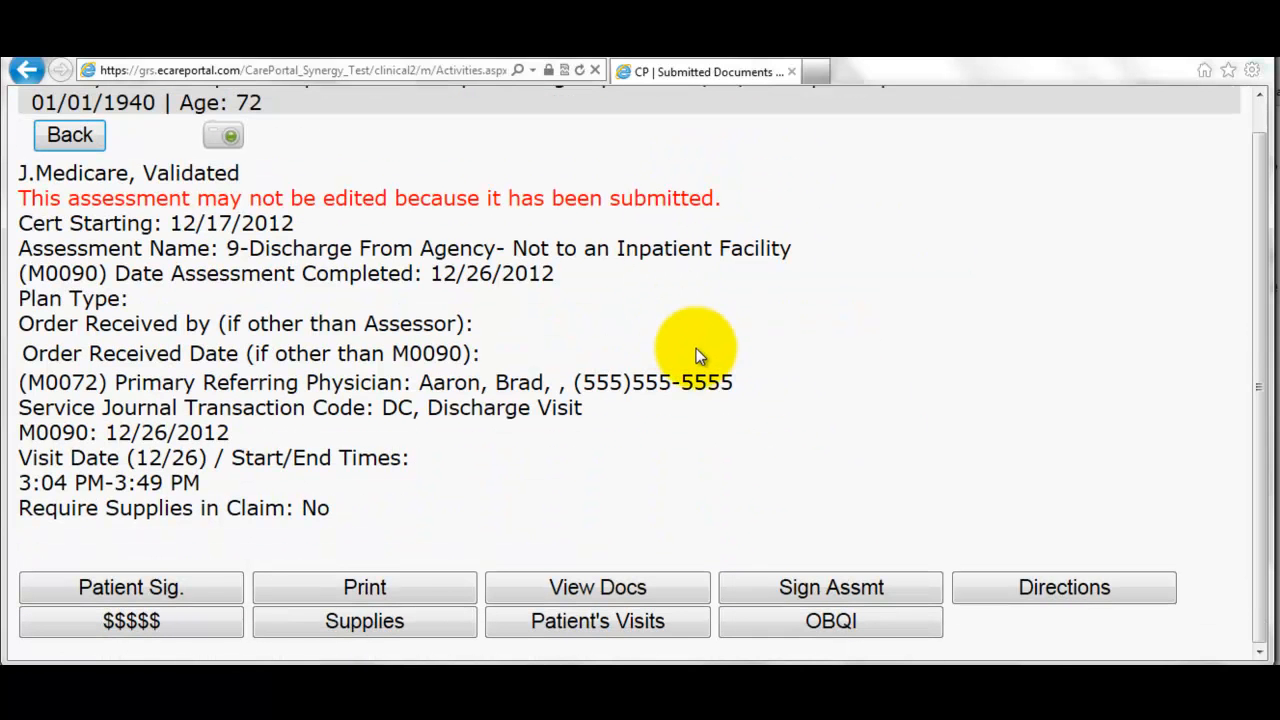
- Electronically sign the discharge assessment as the RN assessor and return to its summary
left_click(803, 587)
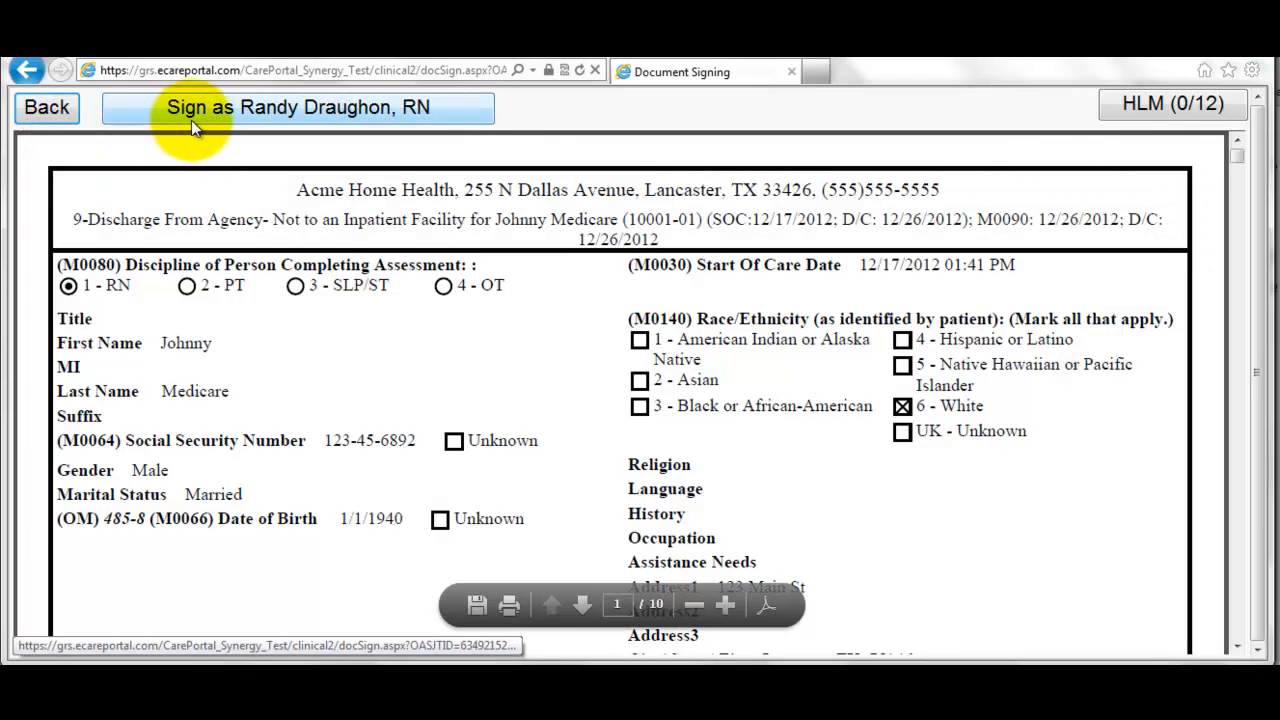
left_click(202, 116)
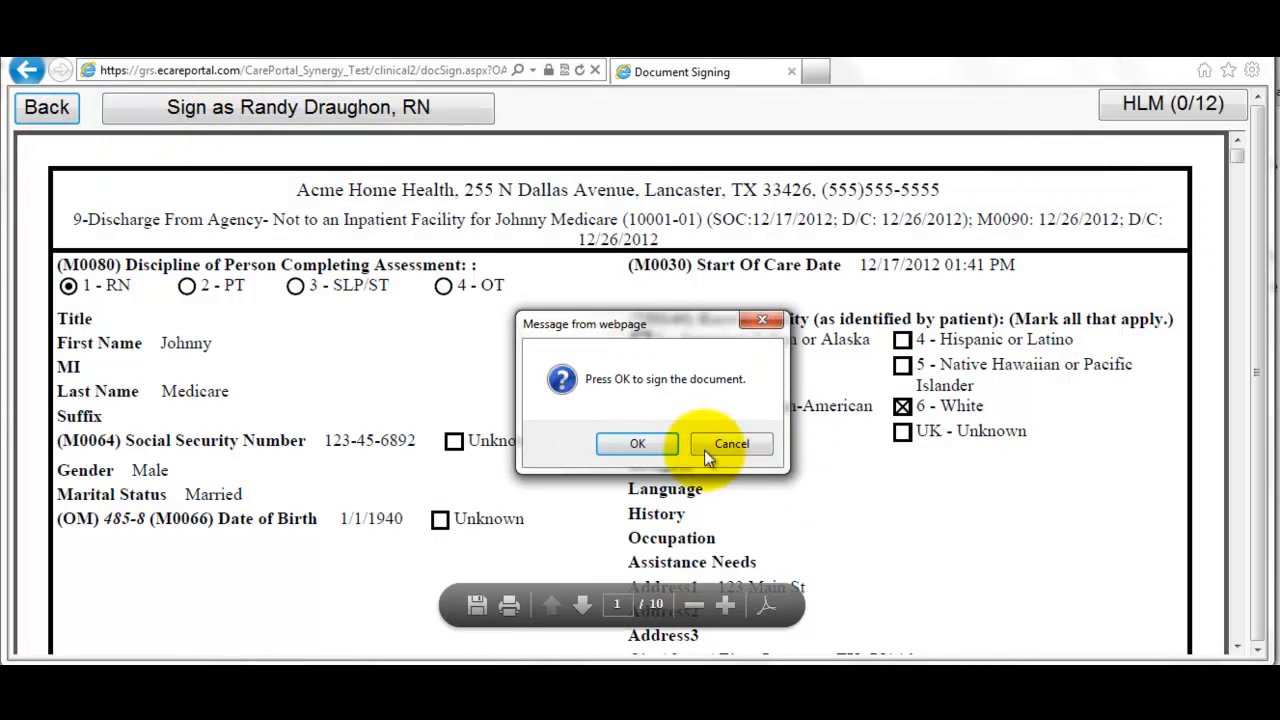
left_click(661, 436)
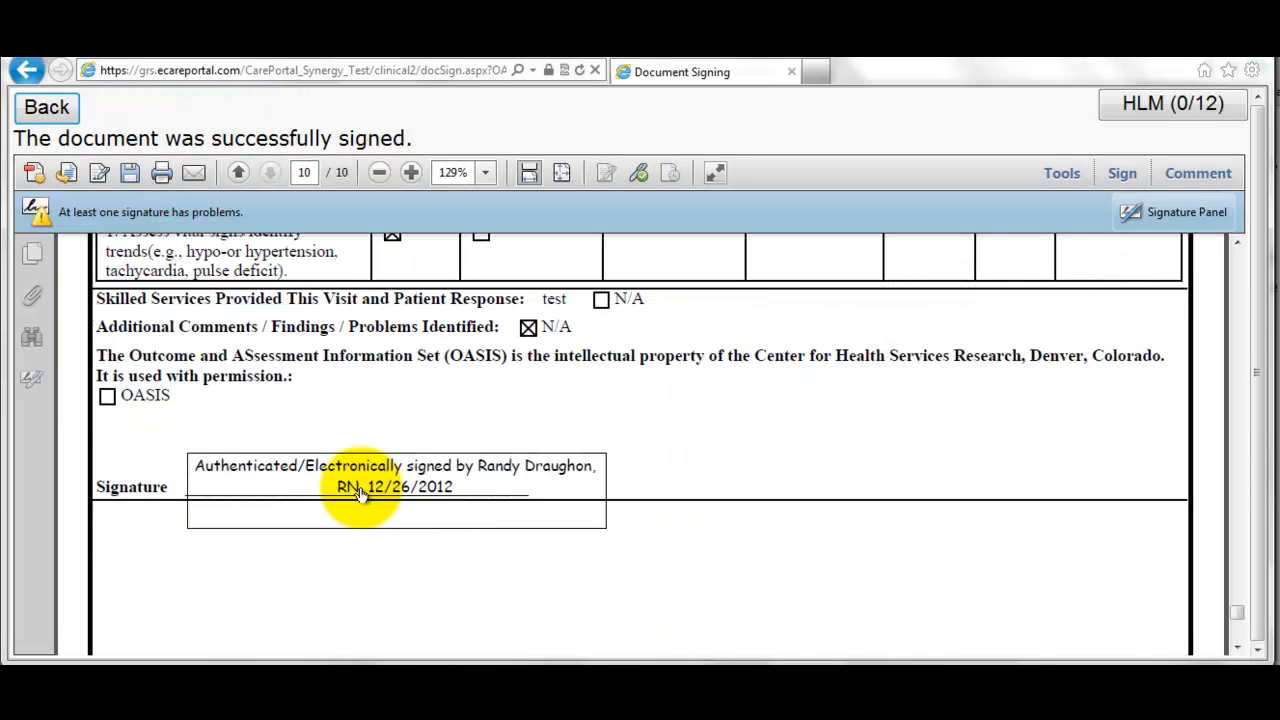
left_click(74, 118)
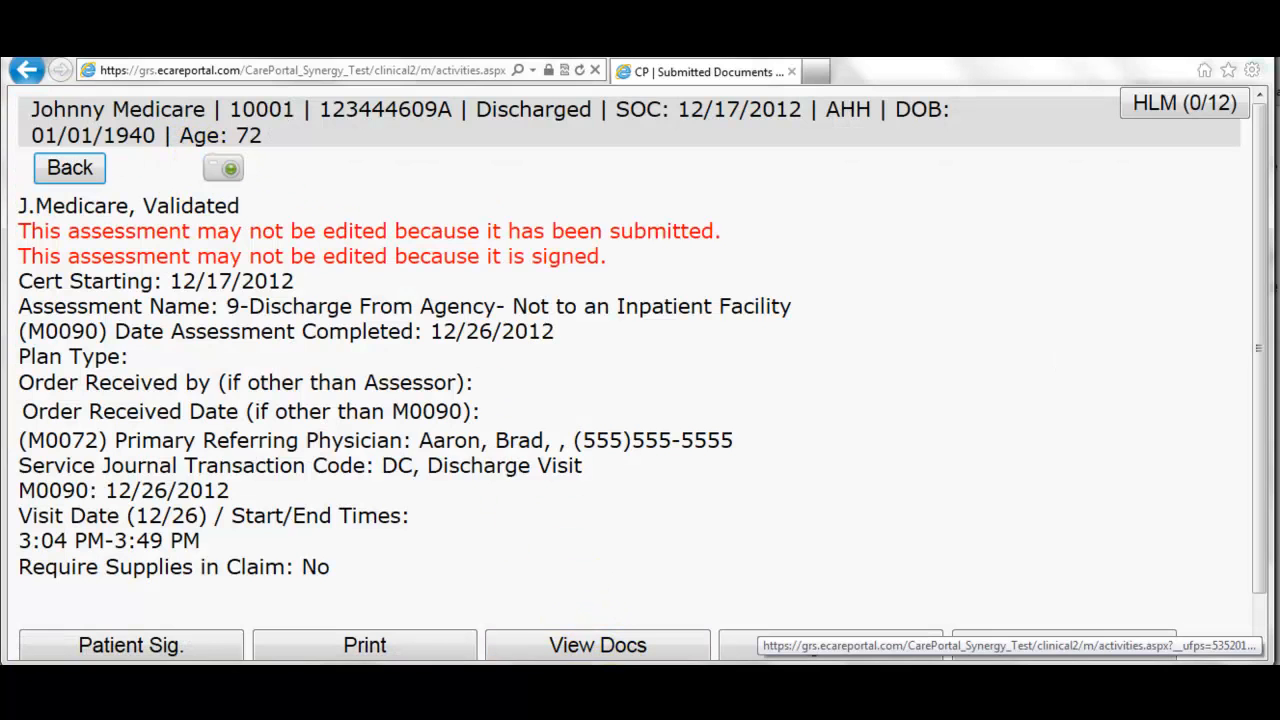
key("alt+Tab")
key("alt+Tab")
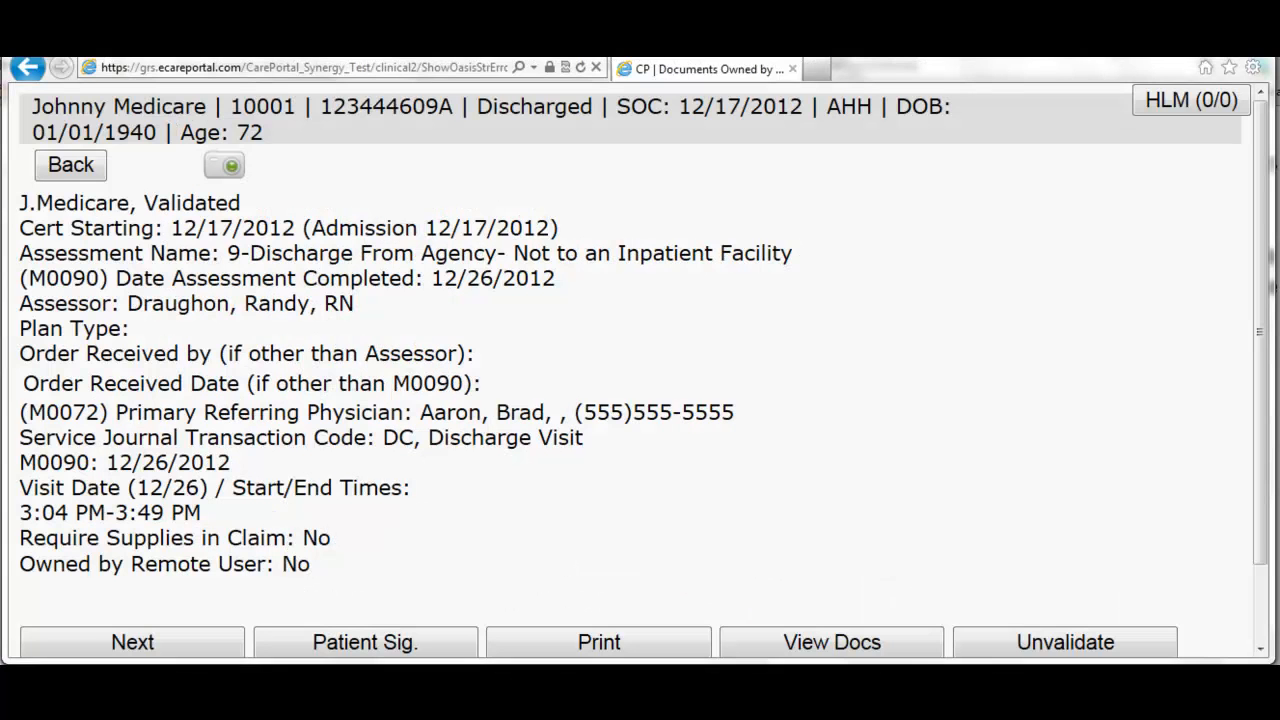
- Search all patients by surname to open the discharged patient's chart menu, then scroll down to the Financial section
left_click(82, 168)
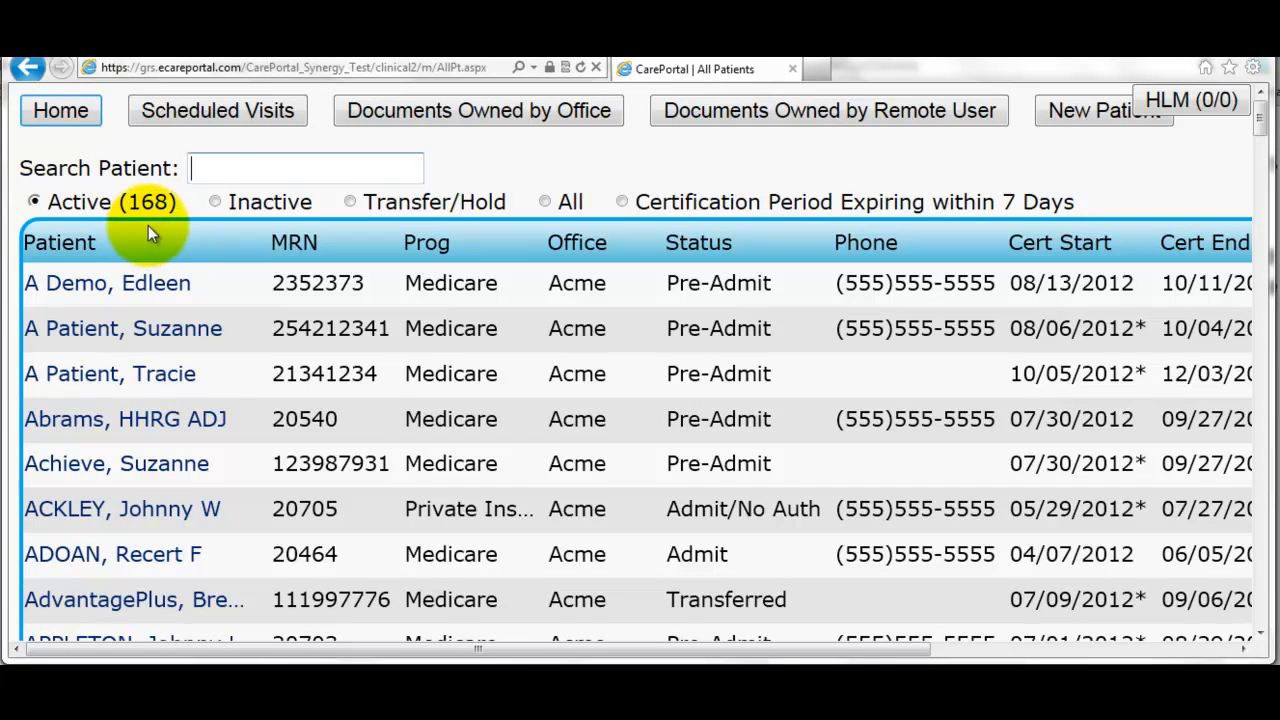
left_click(214, 170)
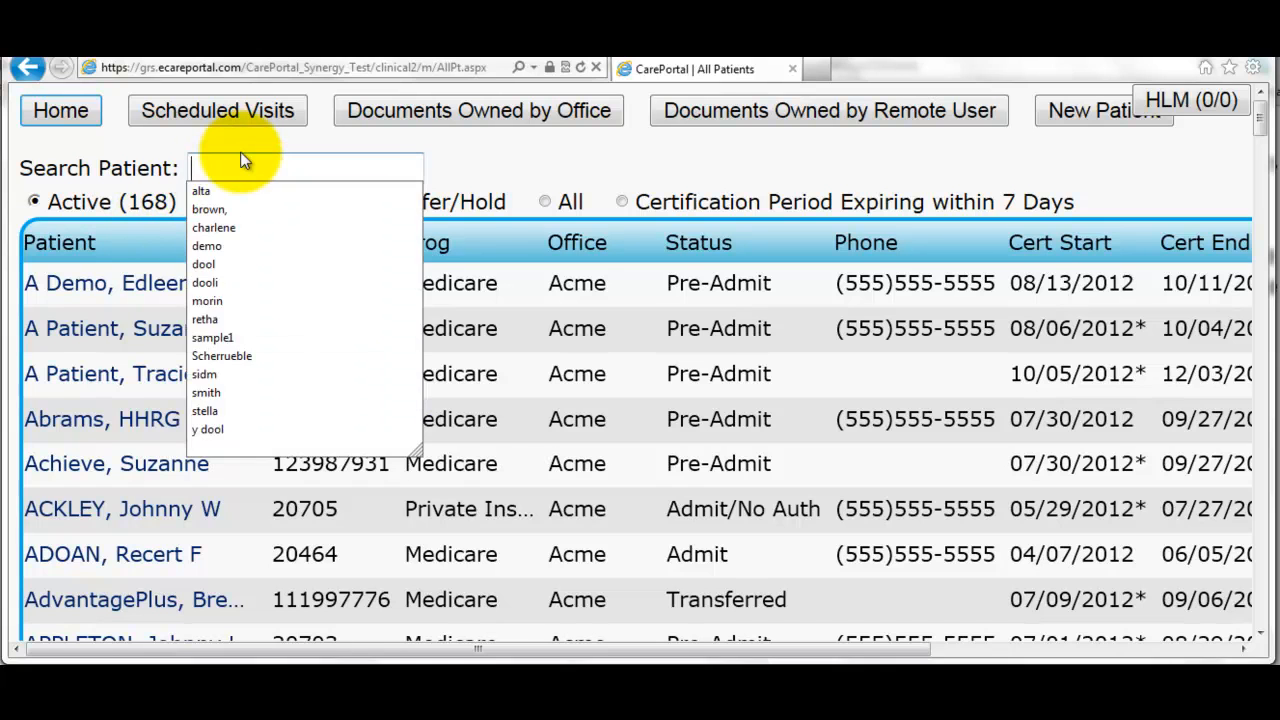
type("medicare")
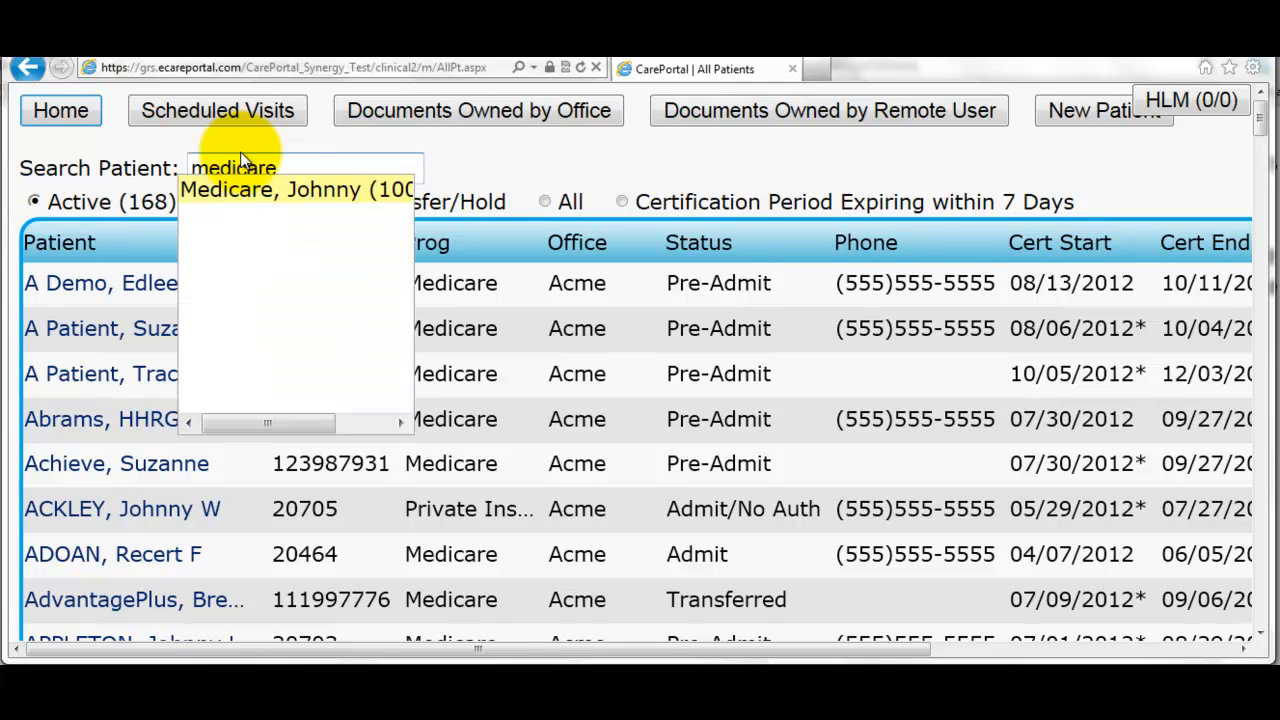
left_click(240, 189)
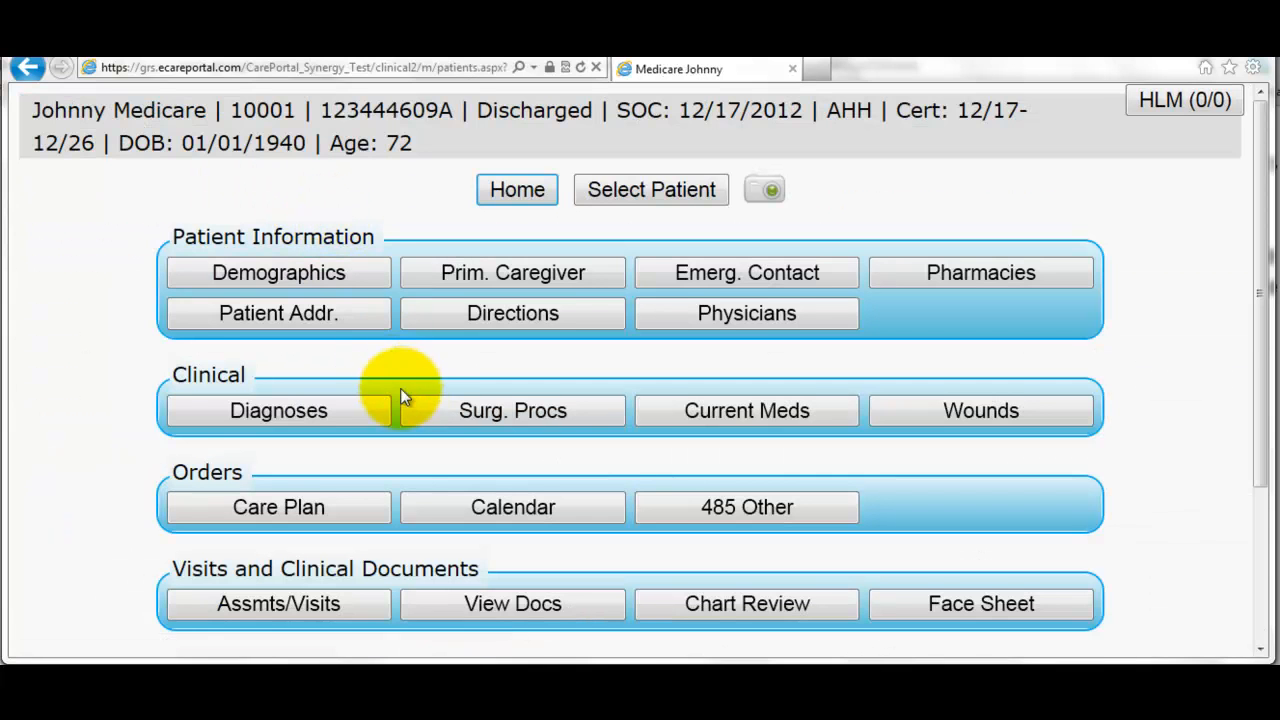
scroll(408, 404, "down", 4)
scroll(417, 400, "down", 2)
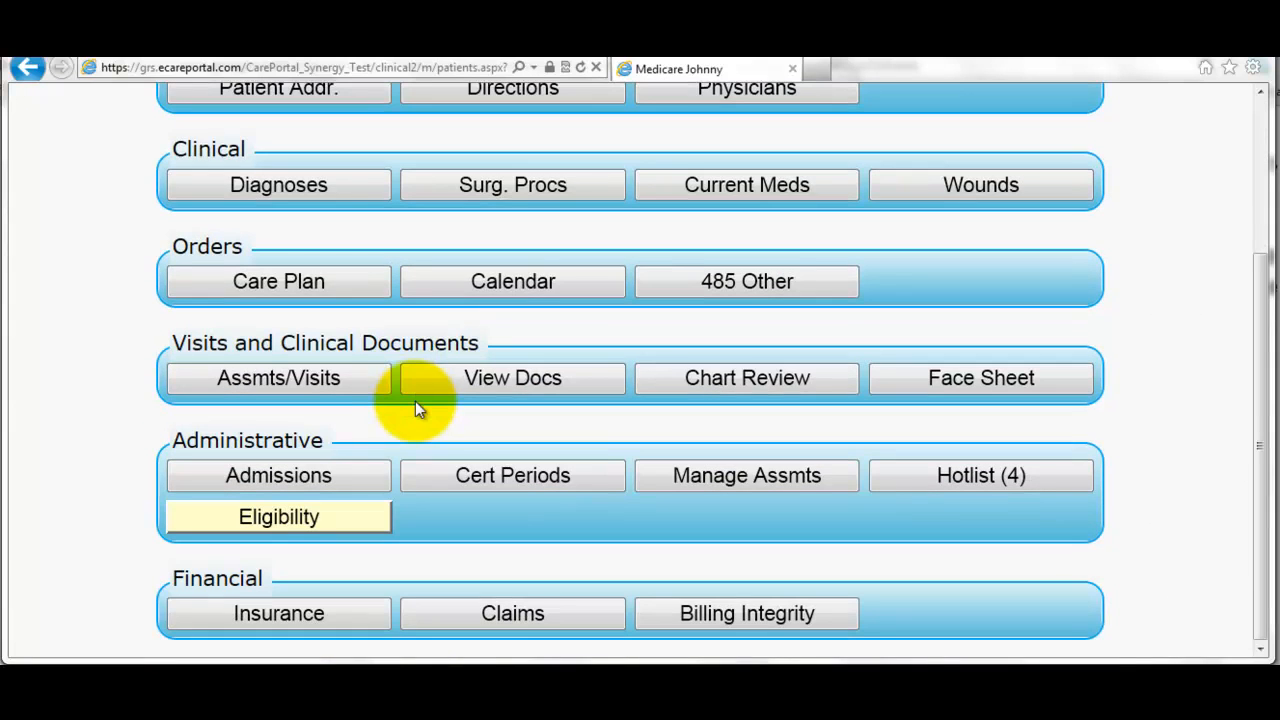
- Run the Billing Integrity check and review its three errors and four warnings for the 12/17/2012 episode
left_click(703, 623)
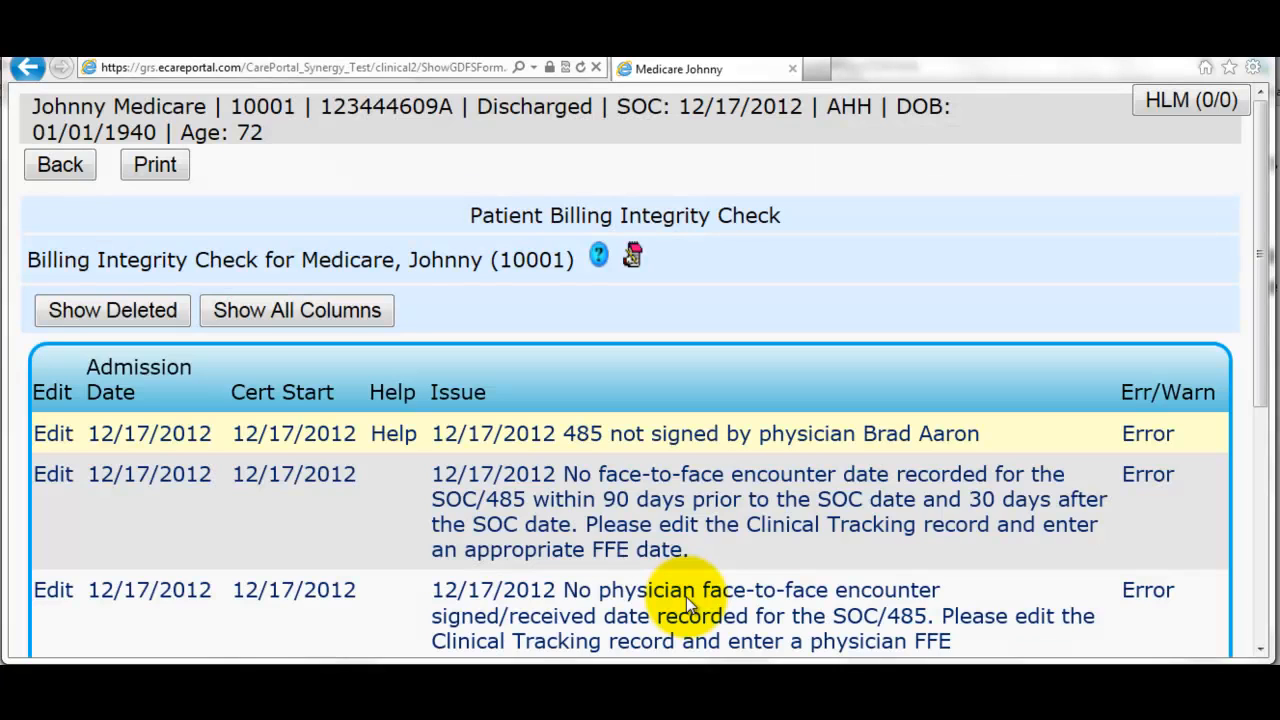
scroll(1014, 457, "down", 3)
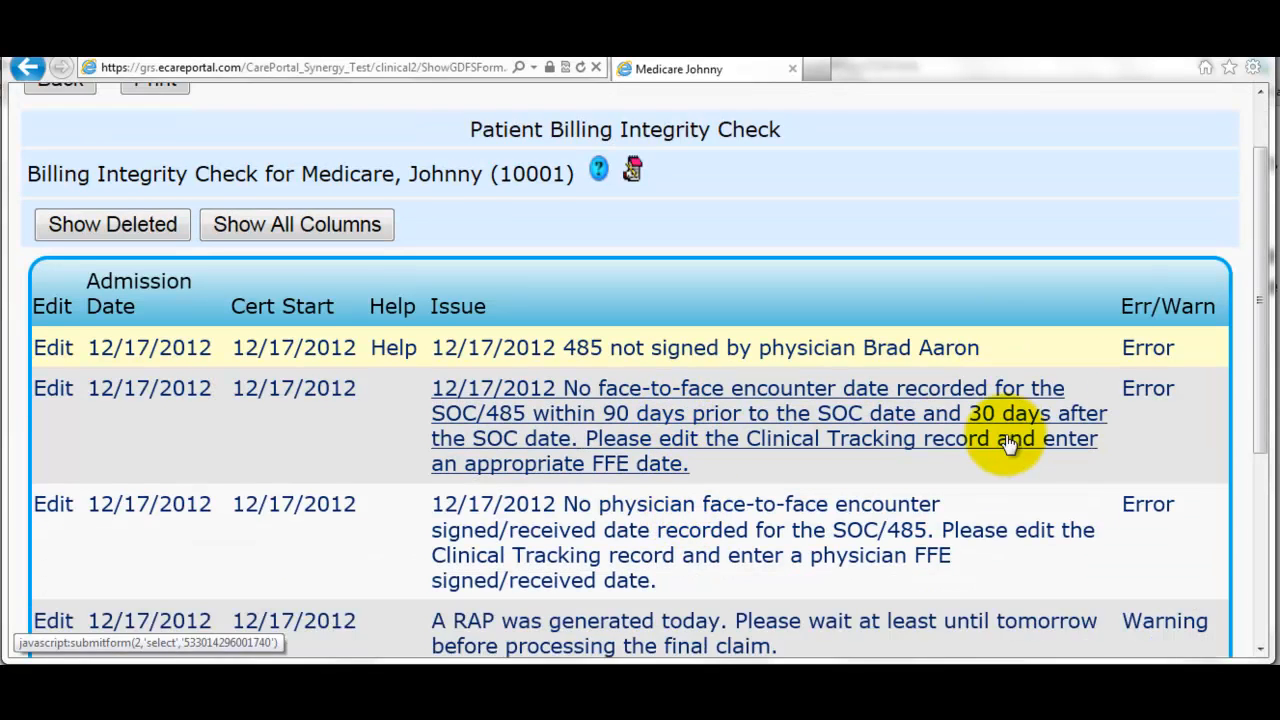
scroll(1041, 420, "down", 3)
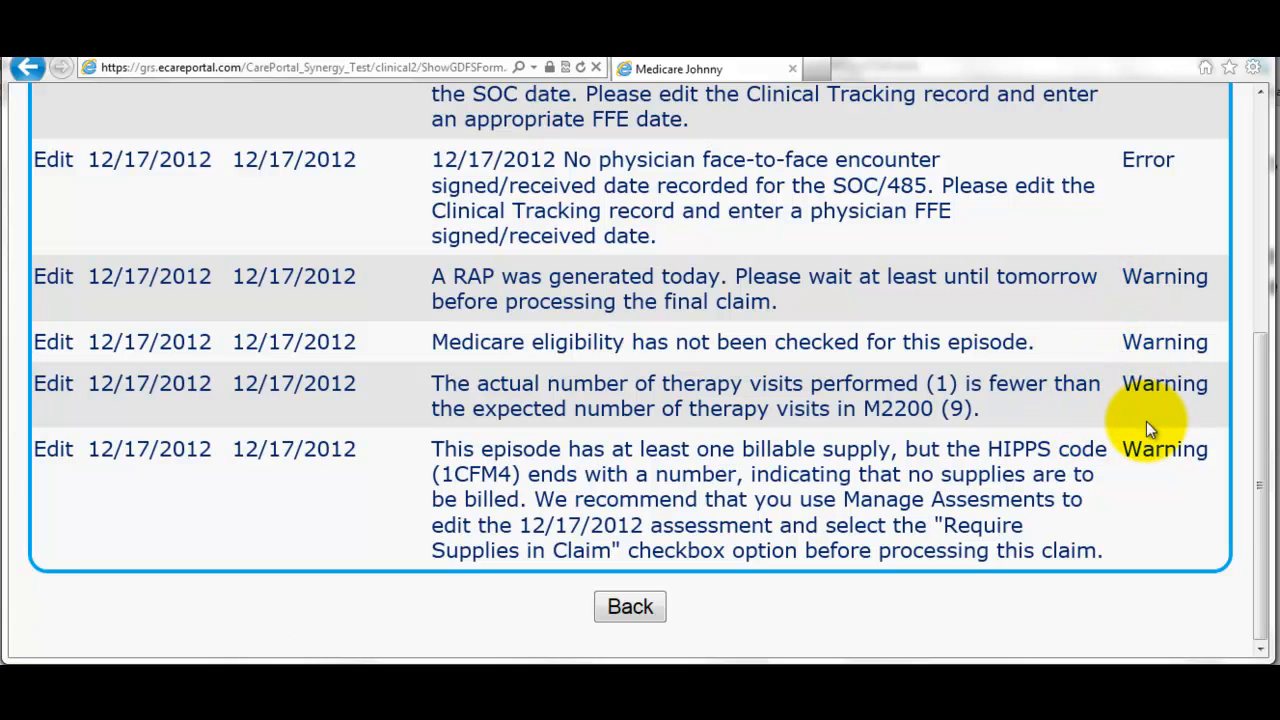
scroll(1146, 421, "up", 4)
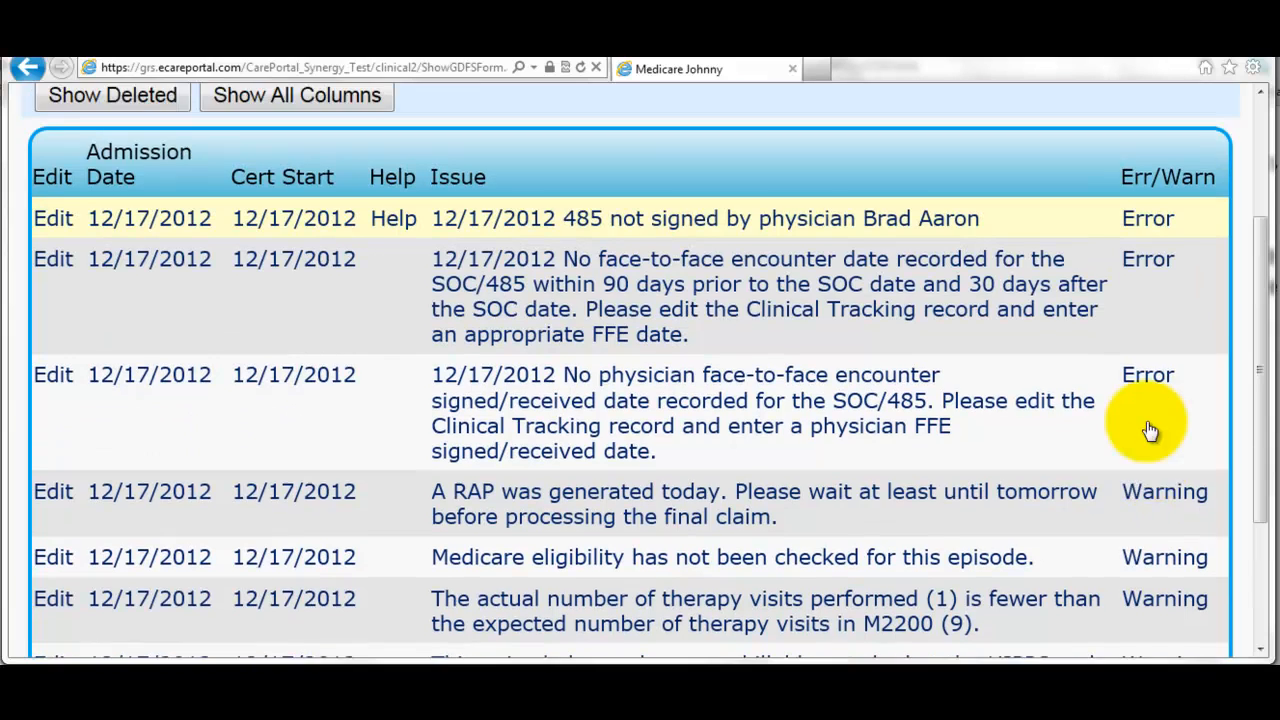
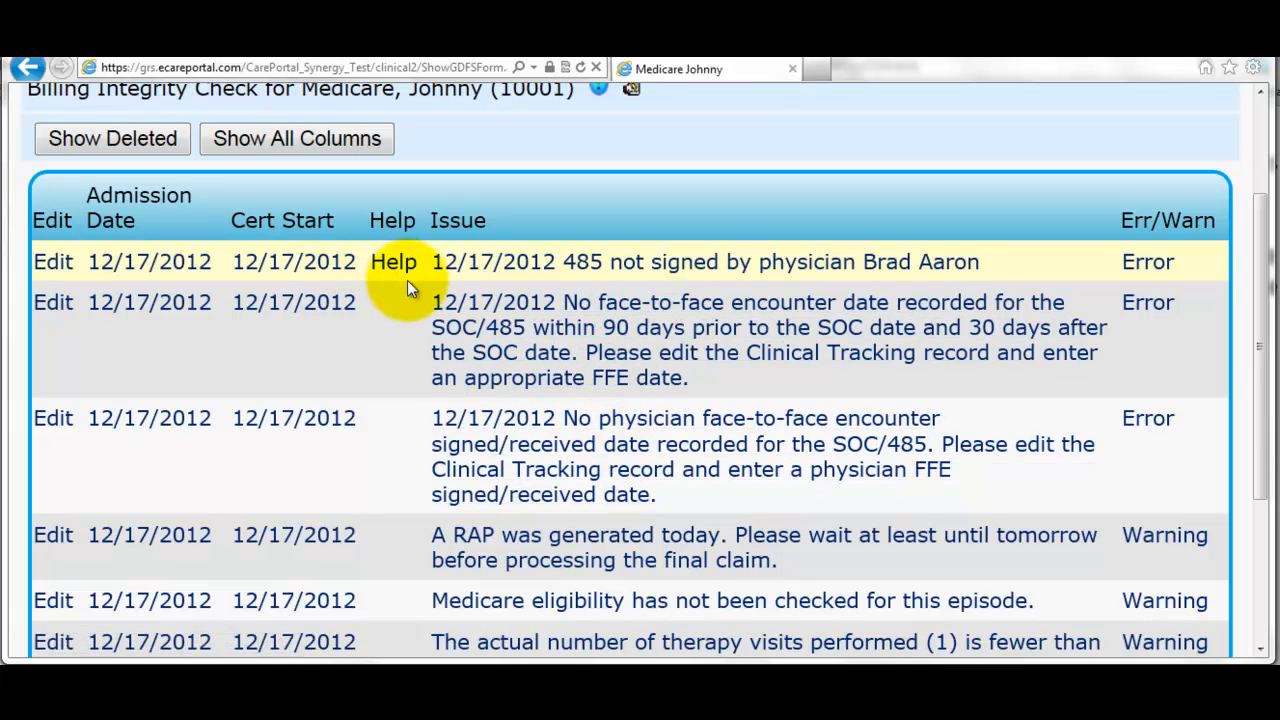
- Leave the Billing Integrity Check results and return to the patient's chart menu
scroll(410, 295, "up", 3)
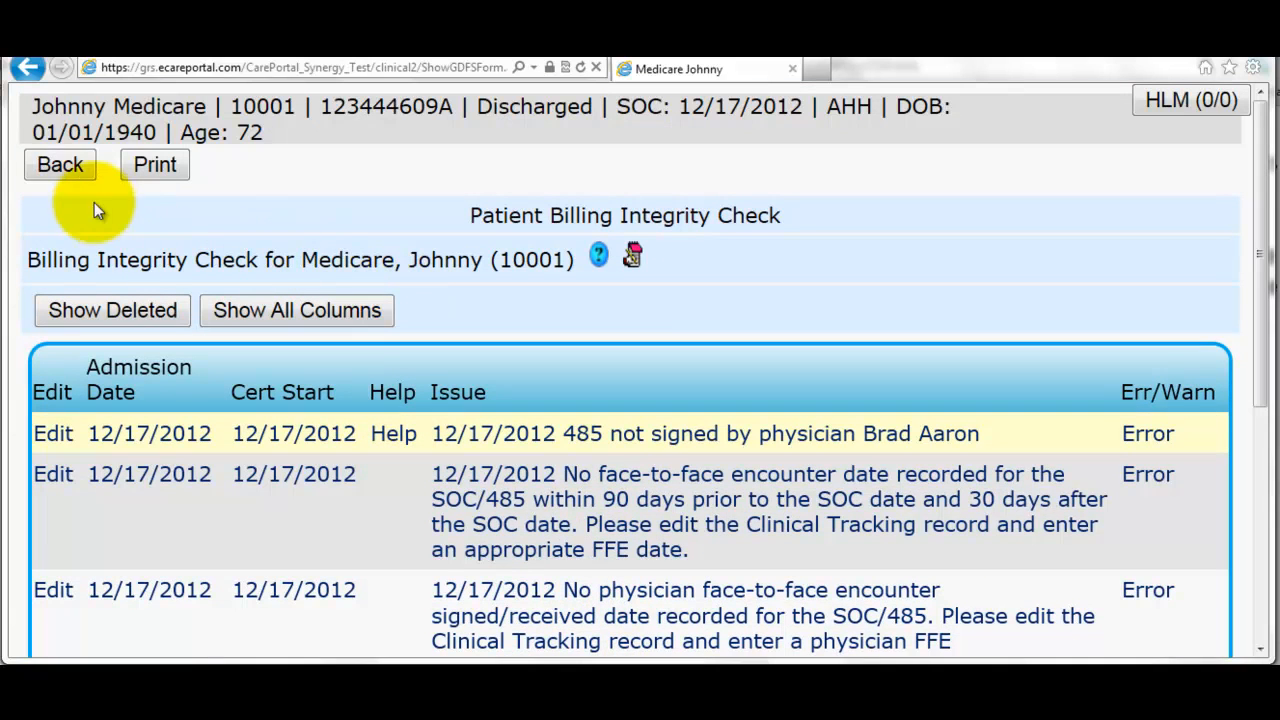
left_click(62, 167)
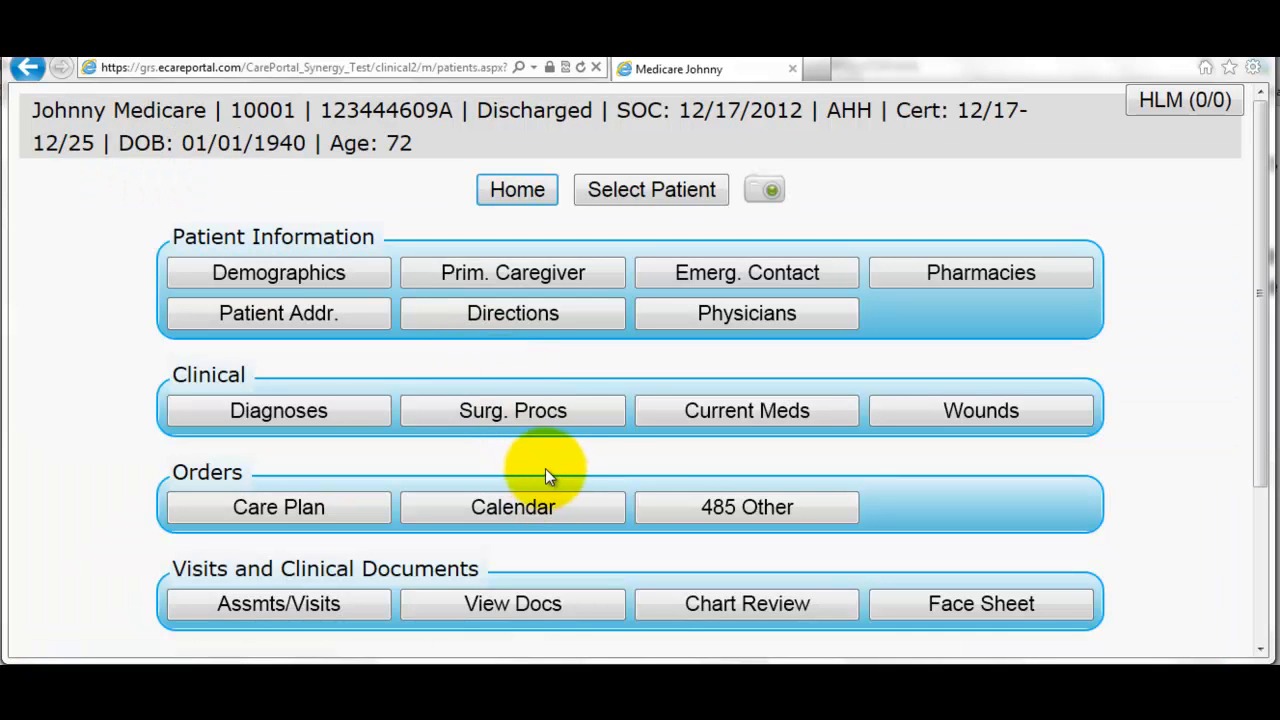
scroll(555, 465, "down", 1)
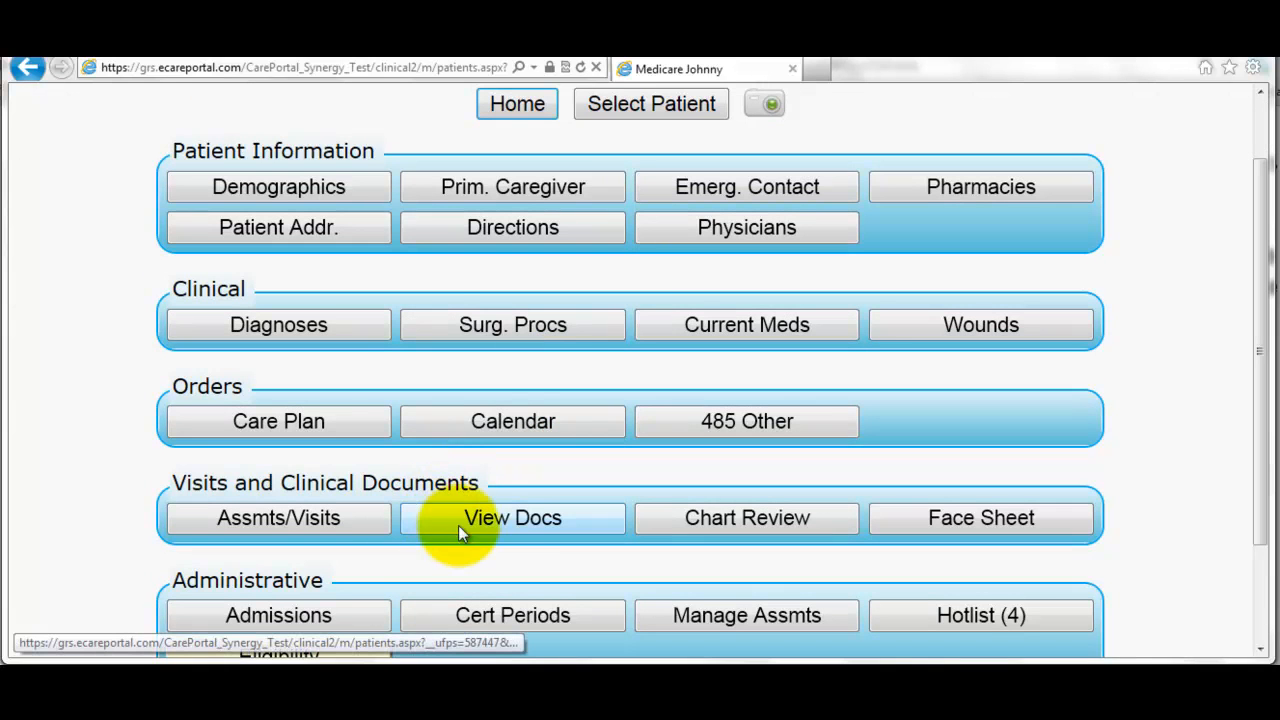
- Open the tracking details for the Start of Care document from View Docs
left_click(517, 515)
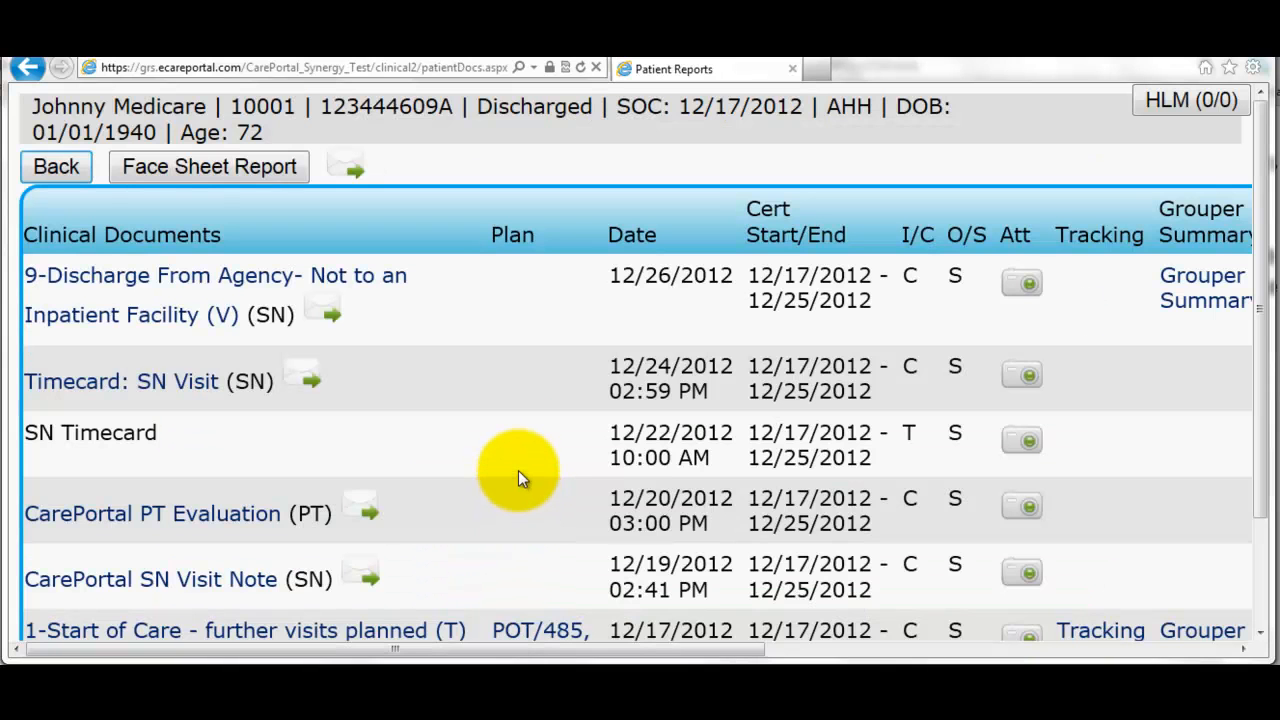
scroll(500, 490, "down", 1)
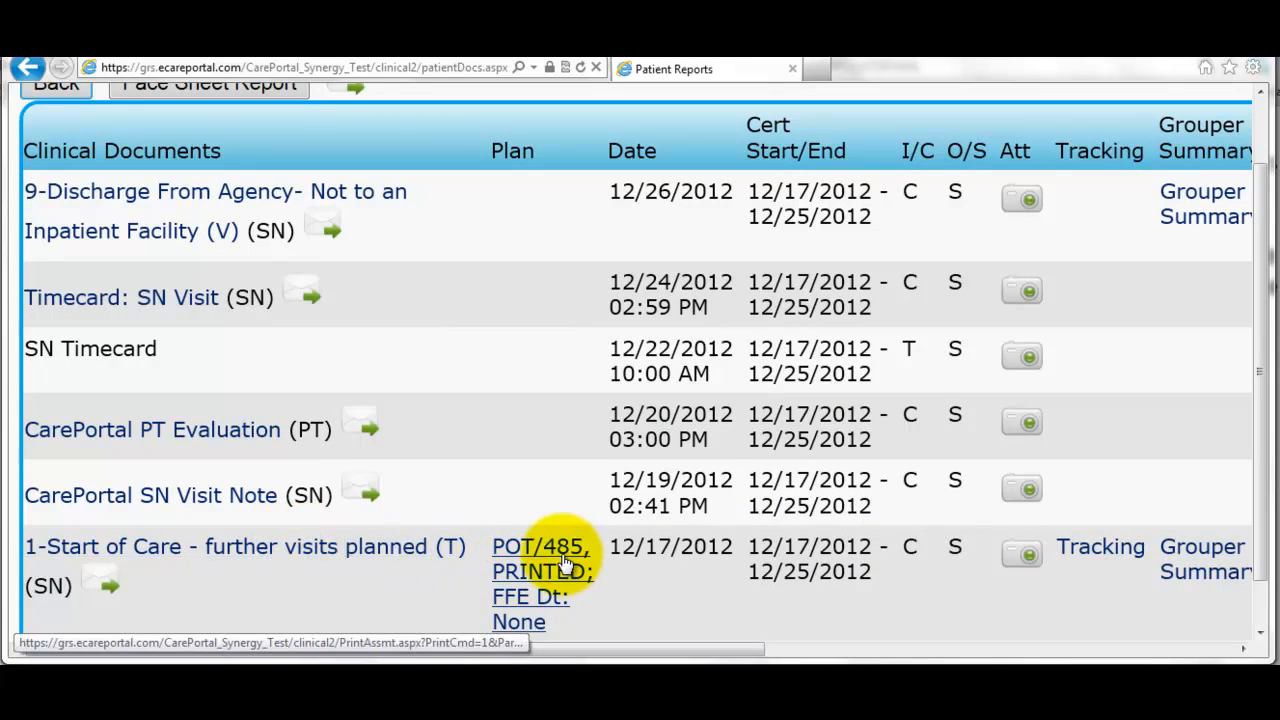
left_click(1097, 549)
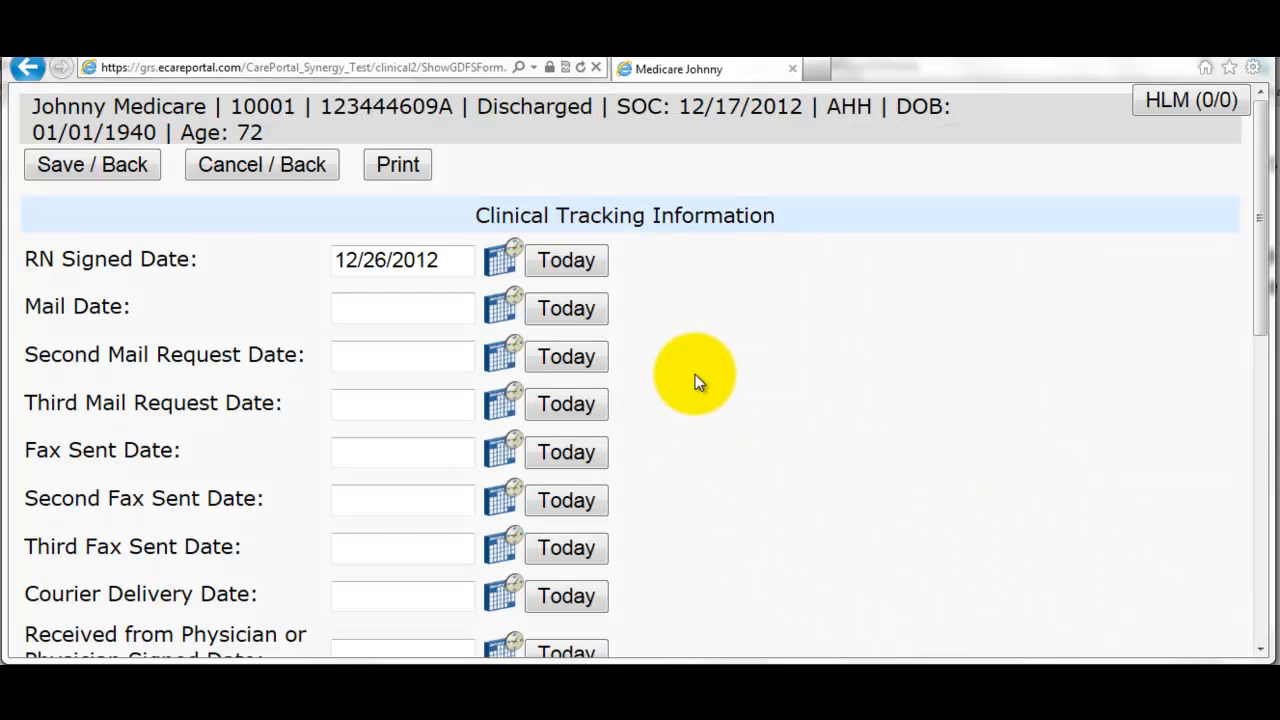
scroll(695, 376, "down", 2)
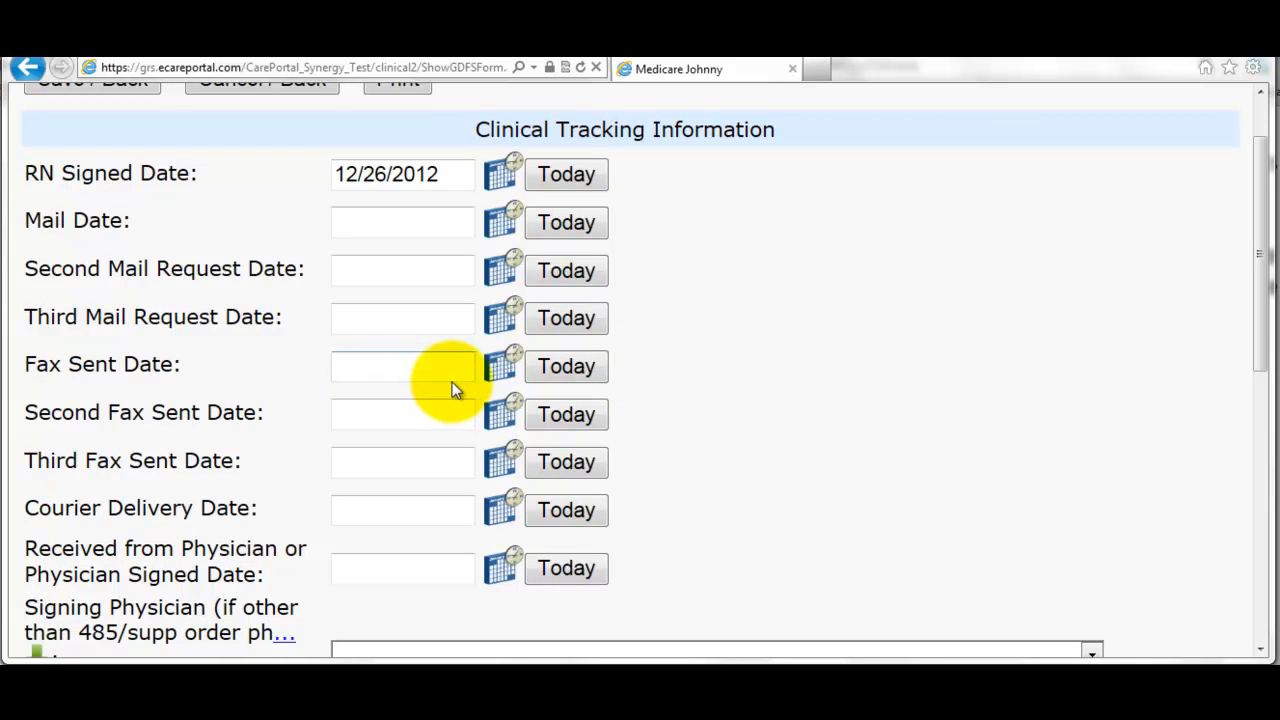
- Set the Fax Sent Date and Physician Signed Date to today, 12/26/2012
left_click(551, 370)
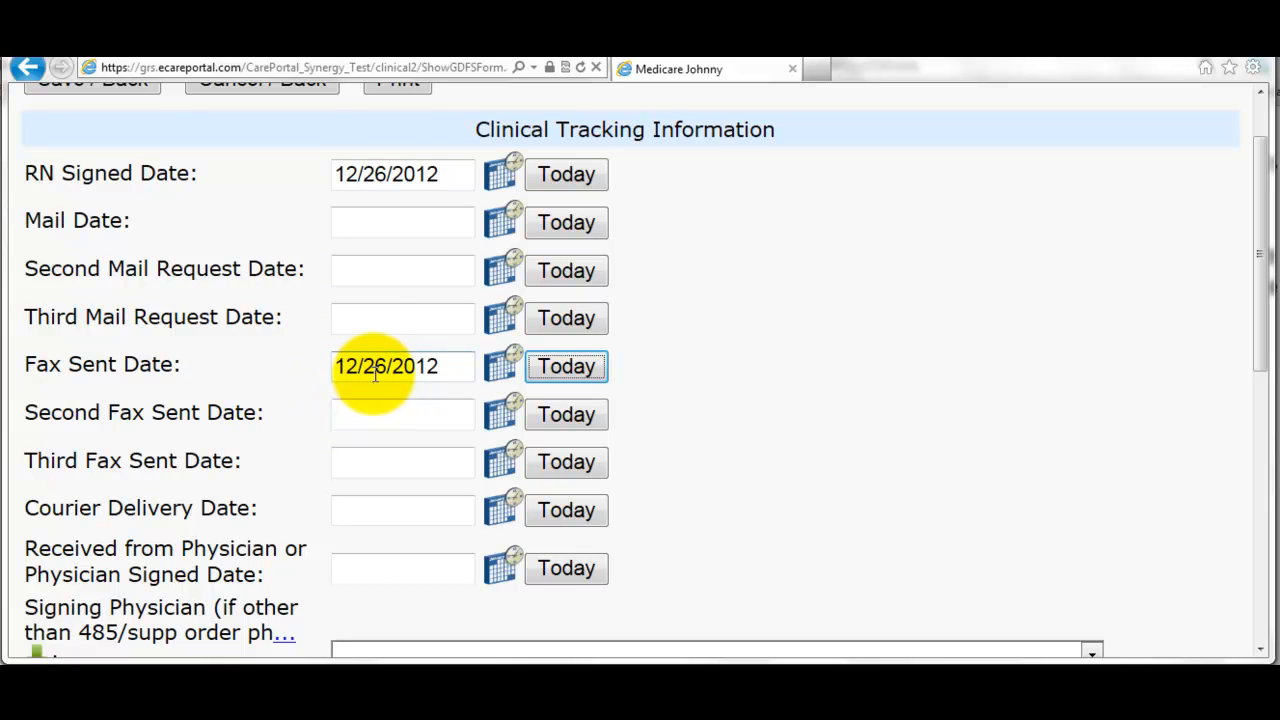
scroll(379, 370, "down", 1)
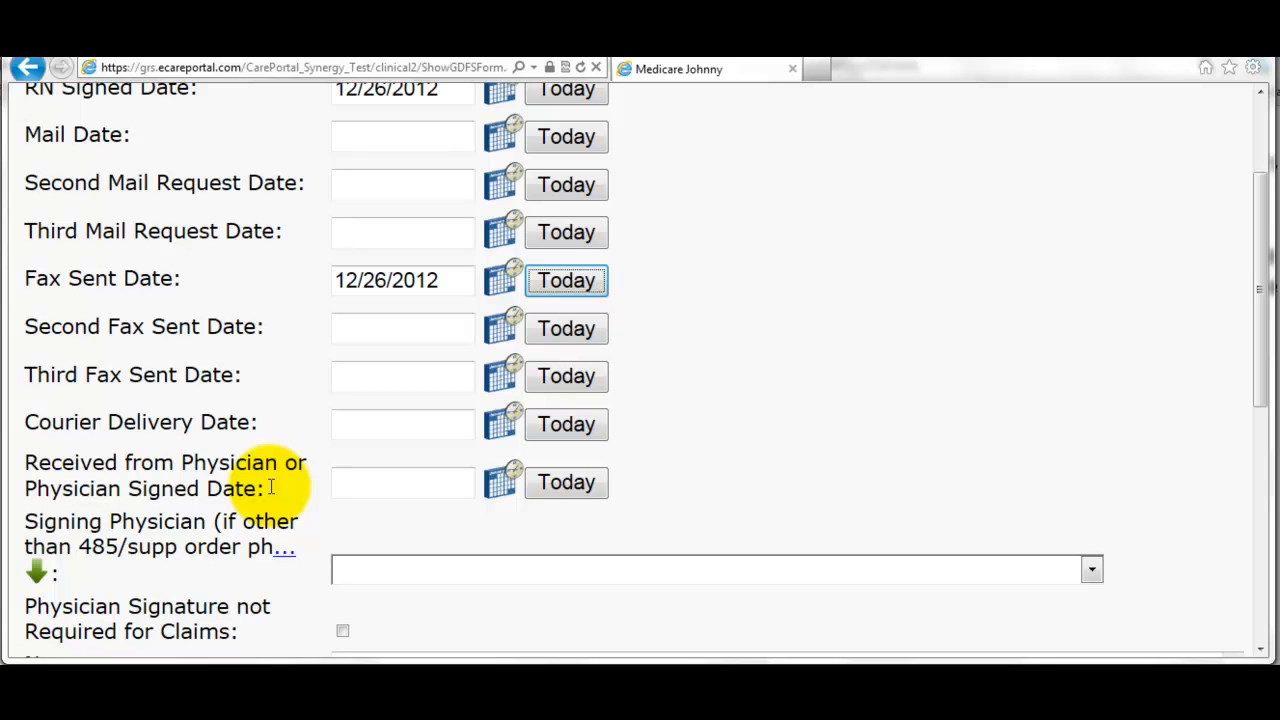
scroll(486, 490, "down", 2)
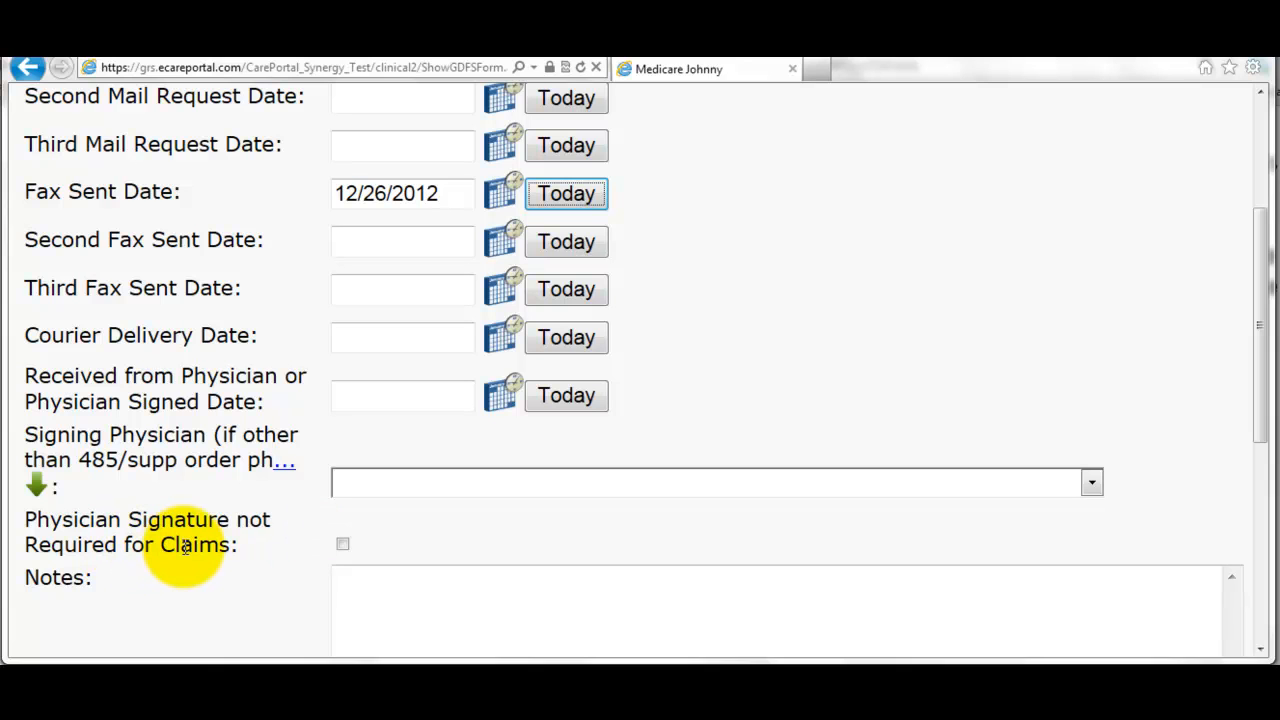
left_click(558, 398)
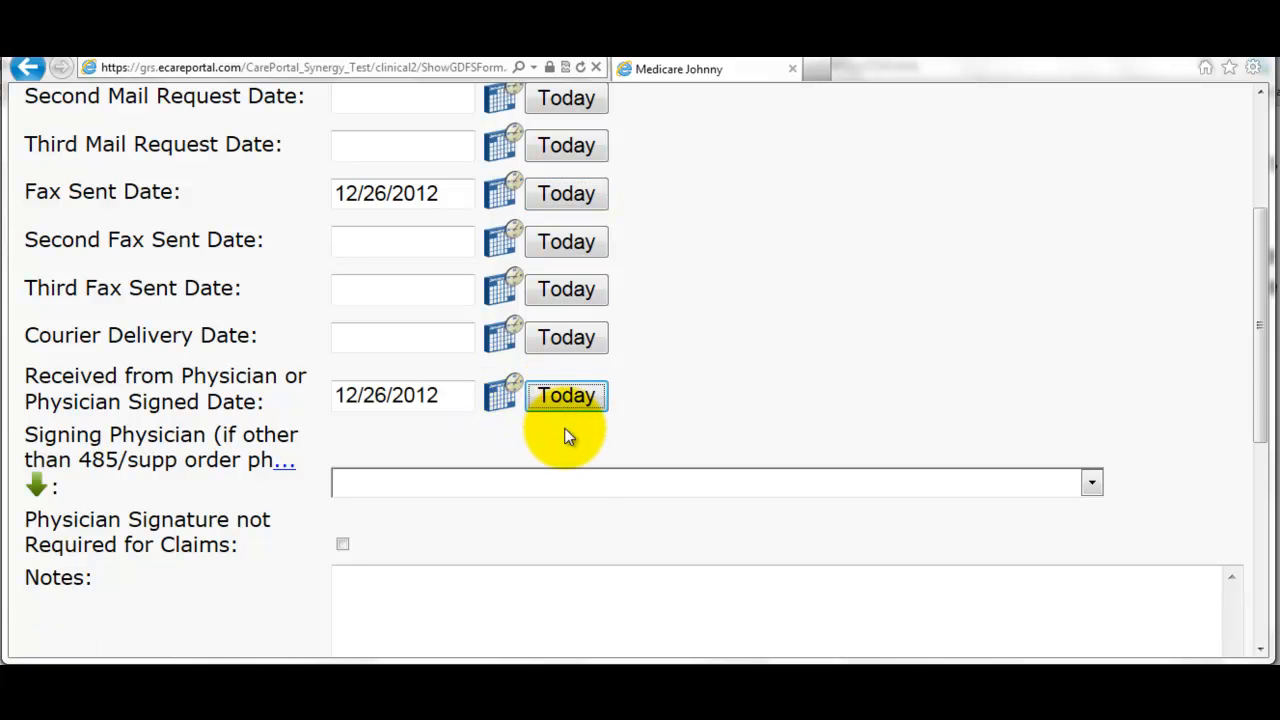
scroll(566, 436, "down", 5)
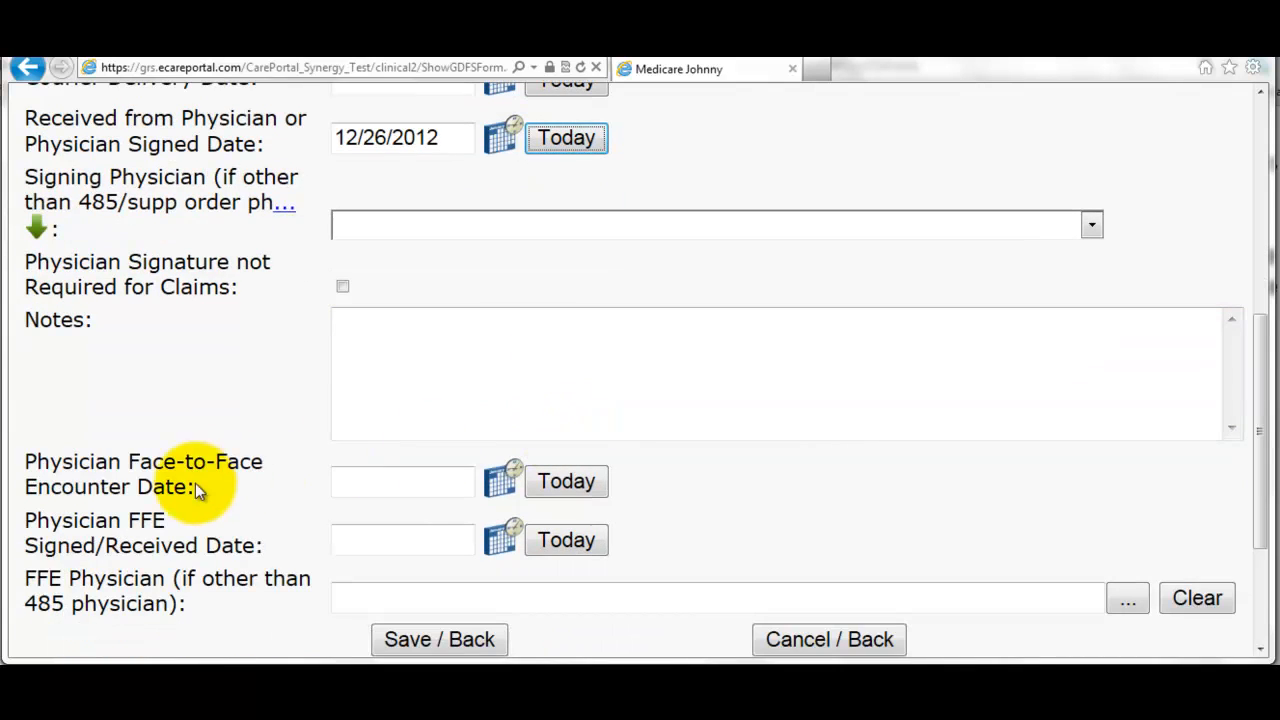
- Set Face-to-Face Encounter Date 12/06/2012 and FFE Signed/Received Date 12/26/2012, then save the tracking form
left_click(462, 490)
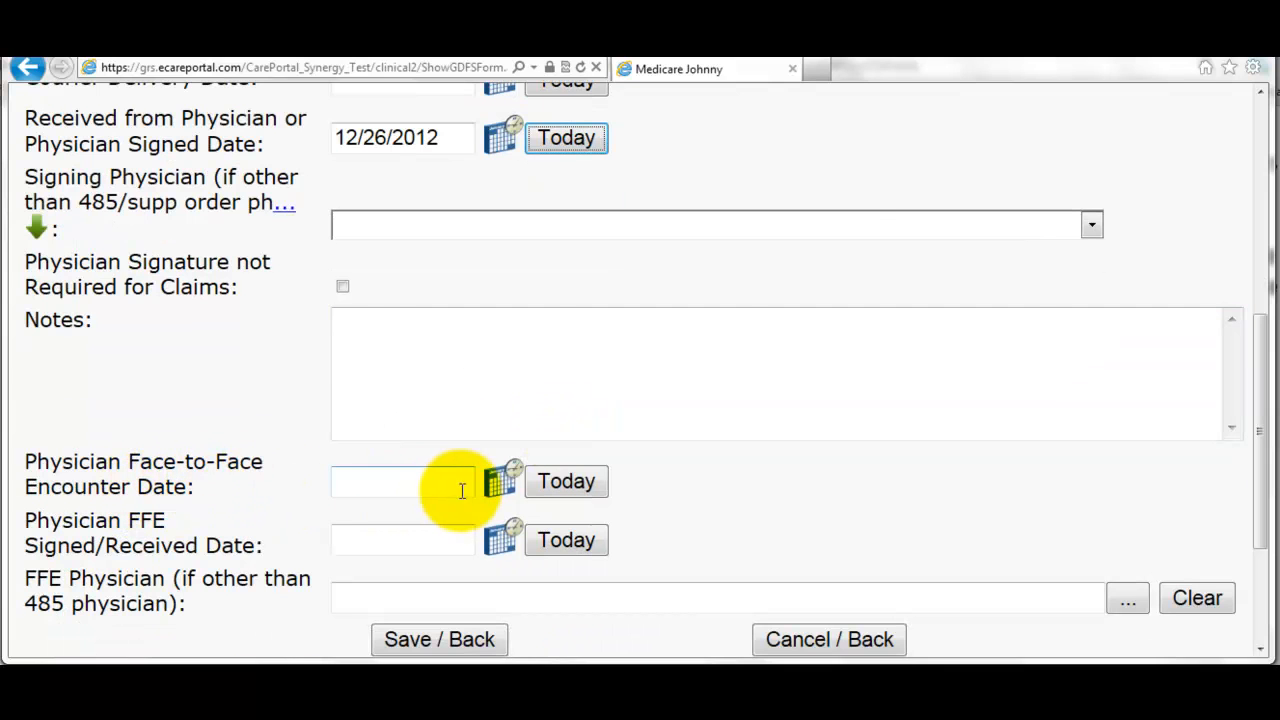
left_click(500, 484)
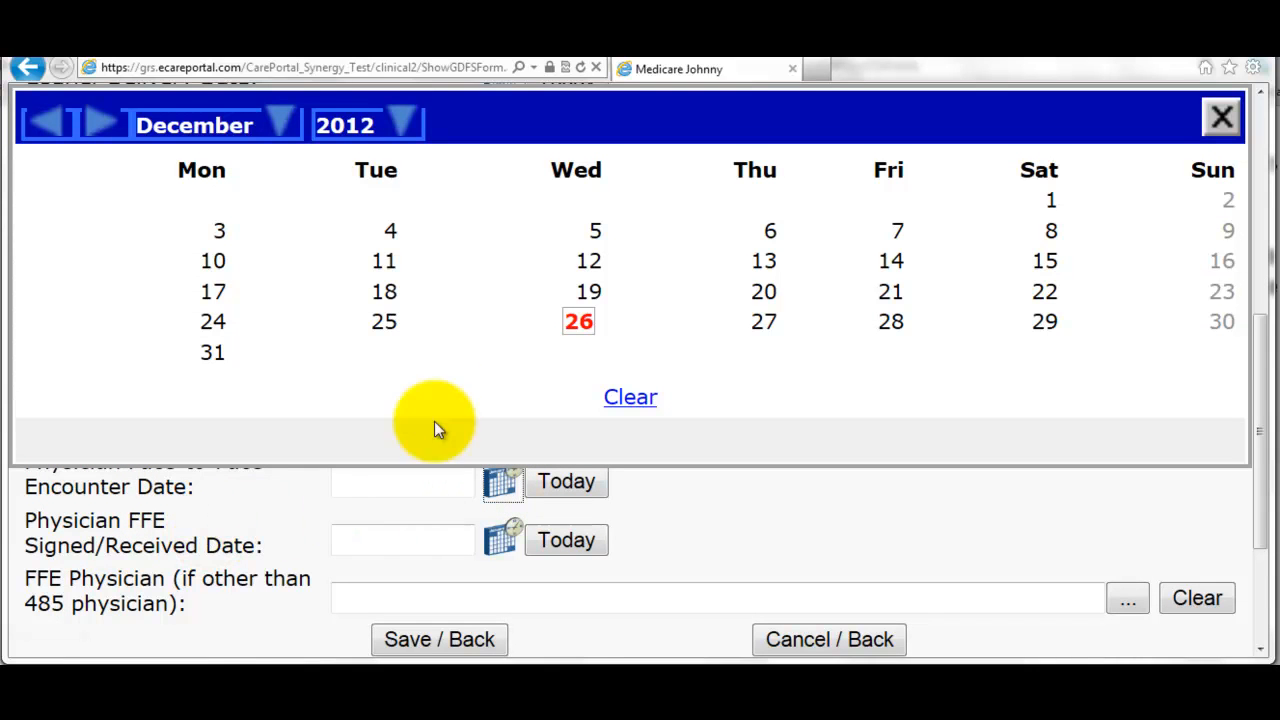
left_click(770, 234)
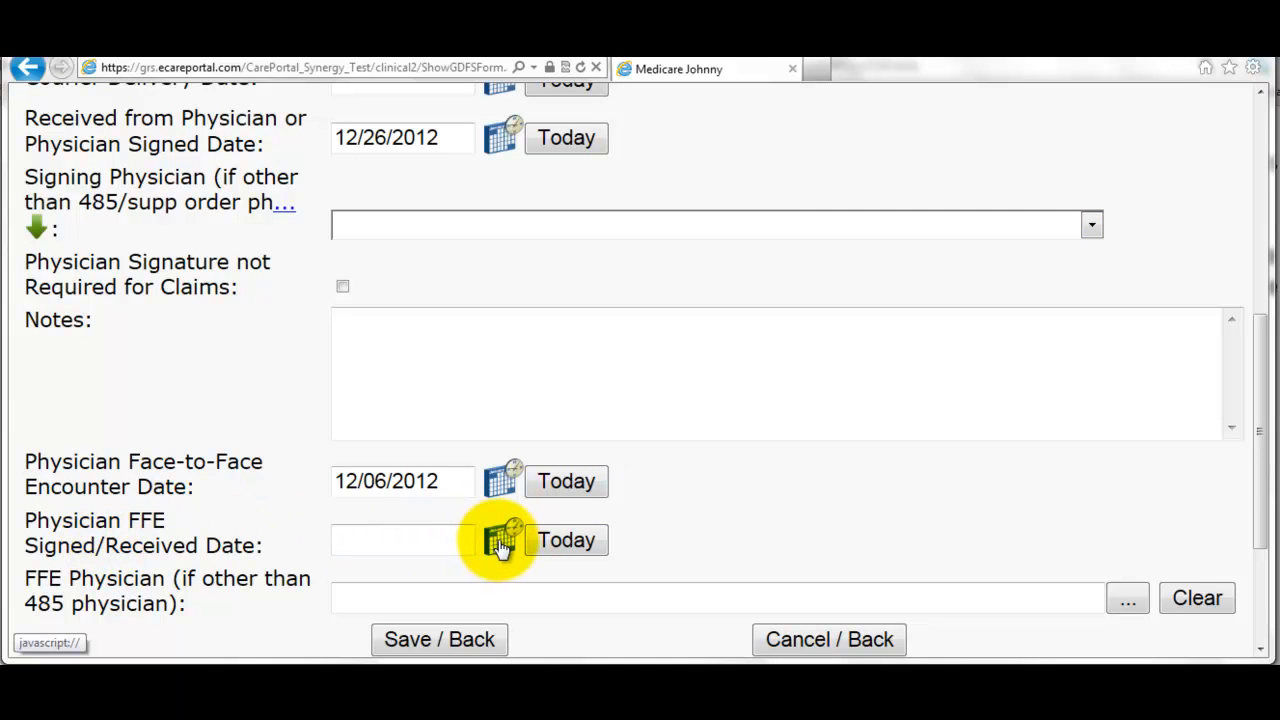
left_click(560, 540)
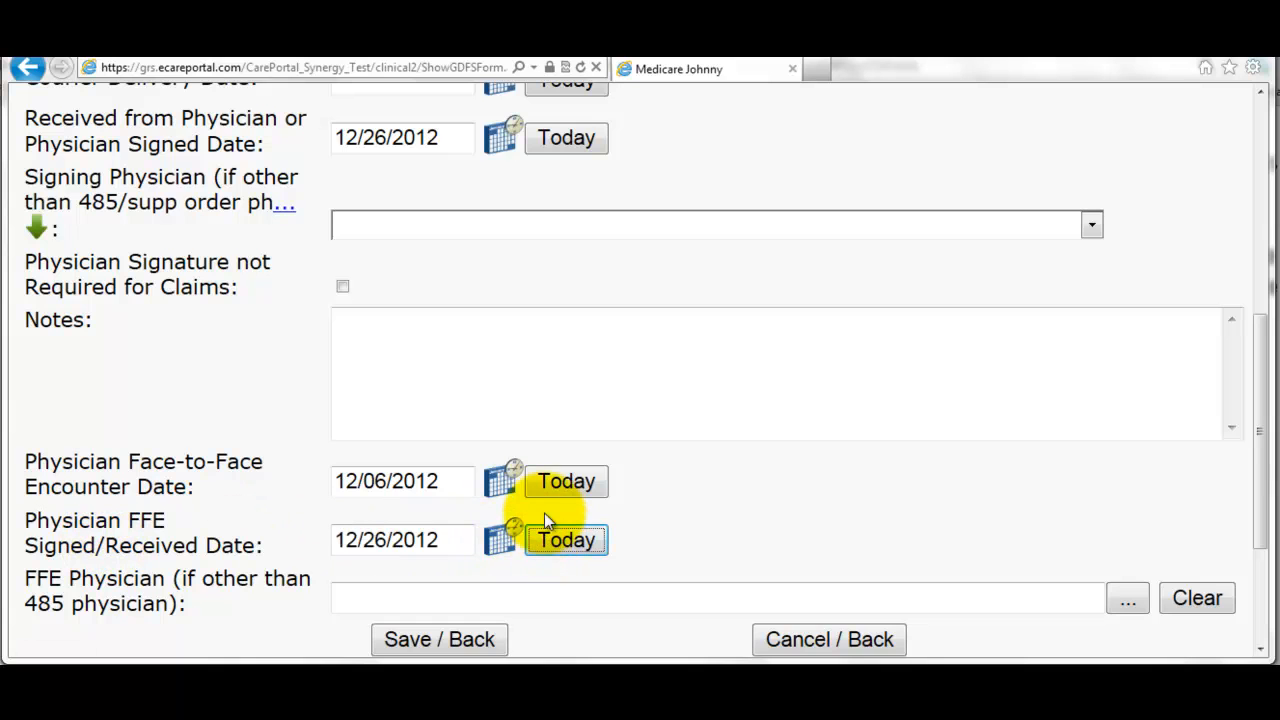
scroll(544, 513, "down", 2)
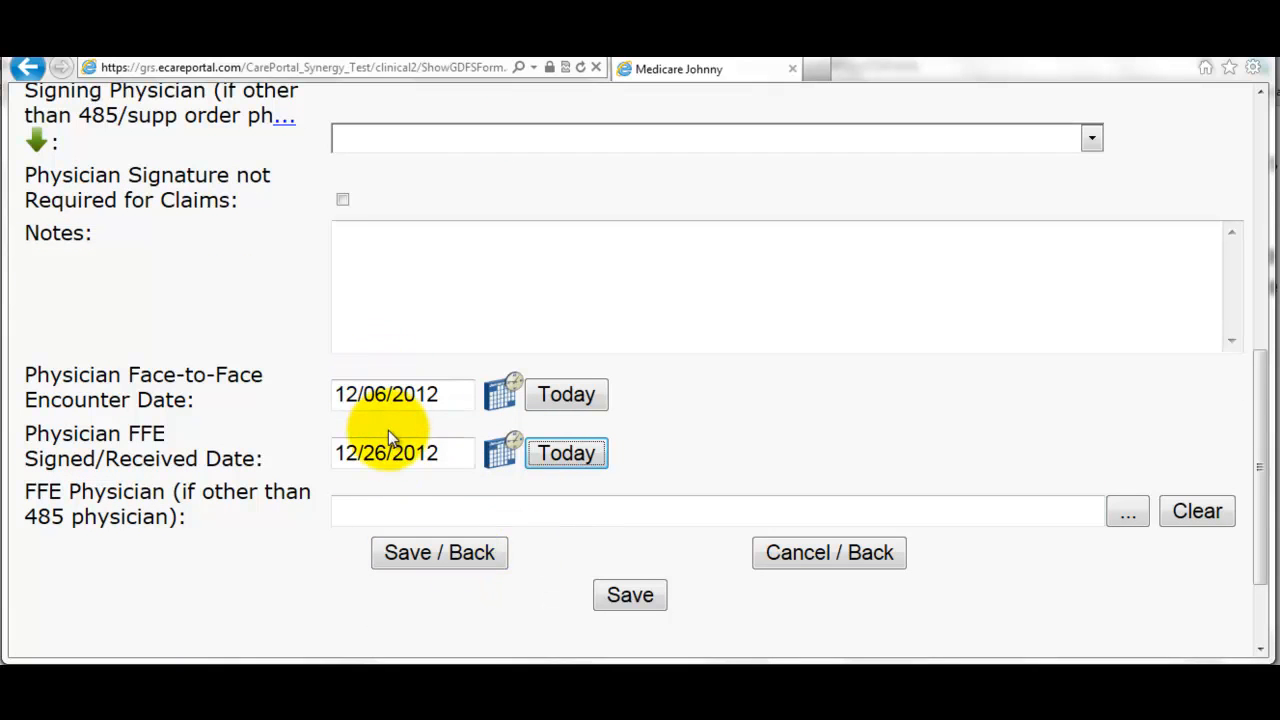
left_click(465, 556)
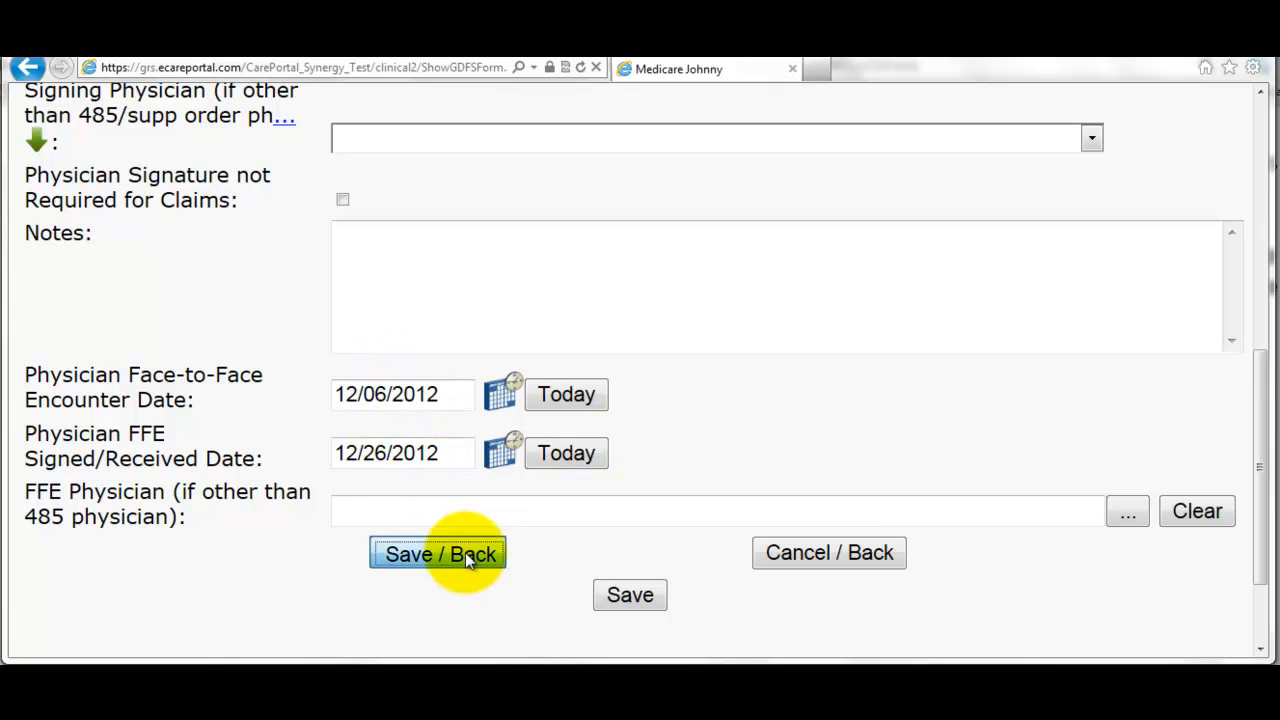
- Return from the tracking form to the patient's home menu
scroll(481, 531, "down", 2)
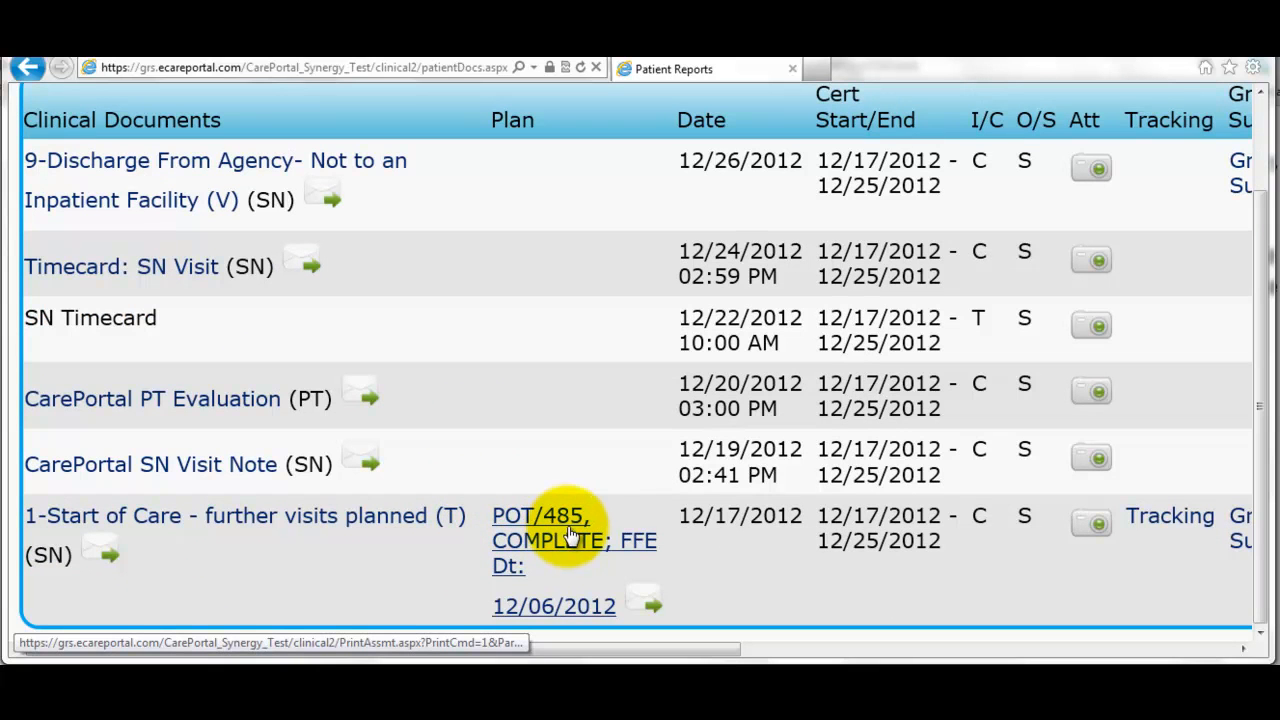
scroll(601, 515, "up", 2)
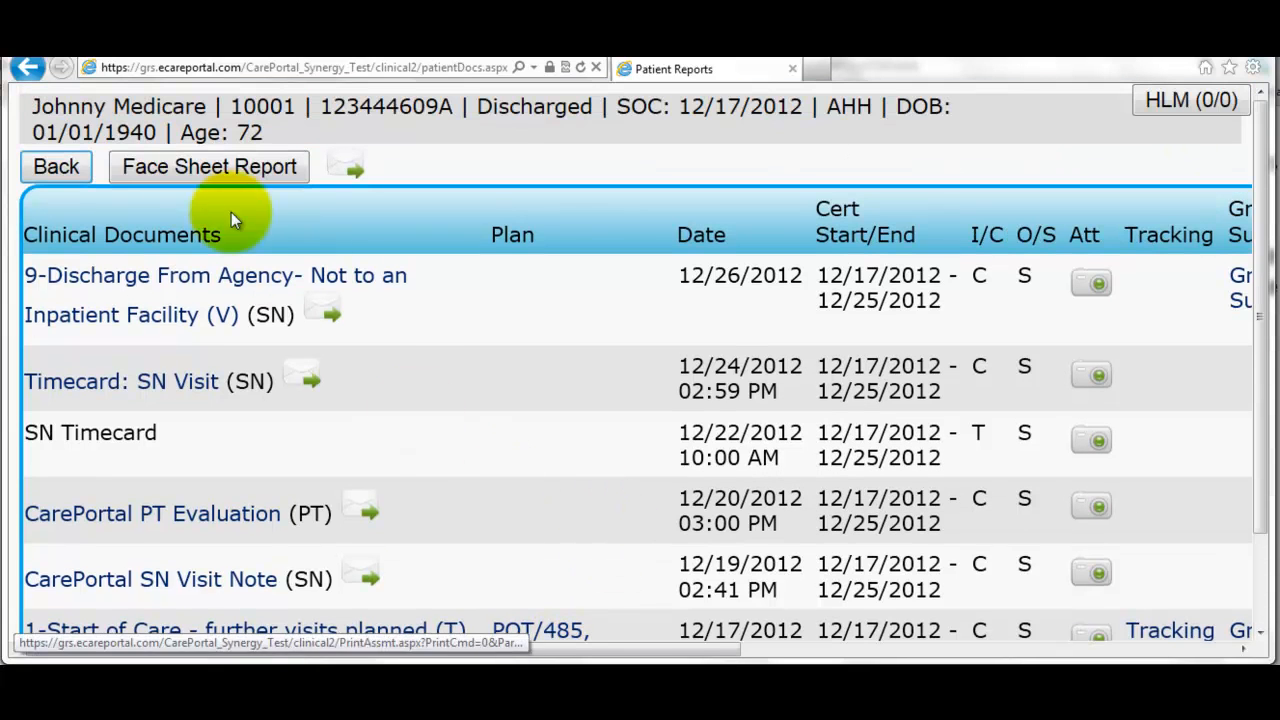
left_click(58, 165)
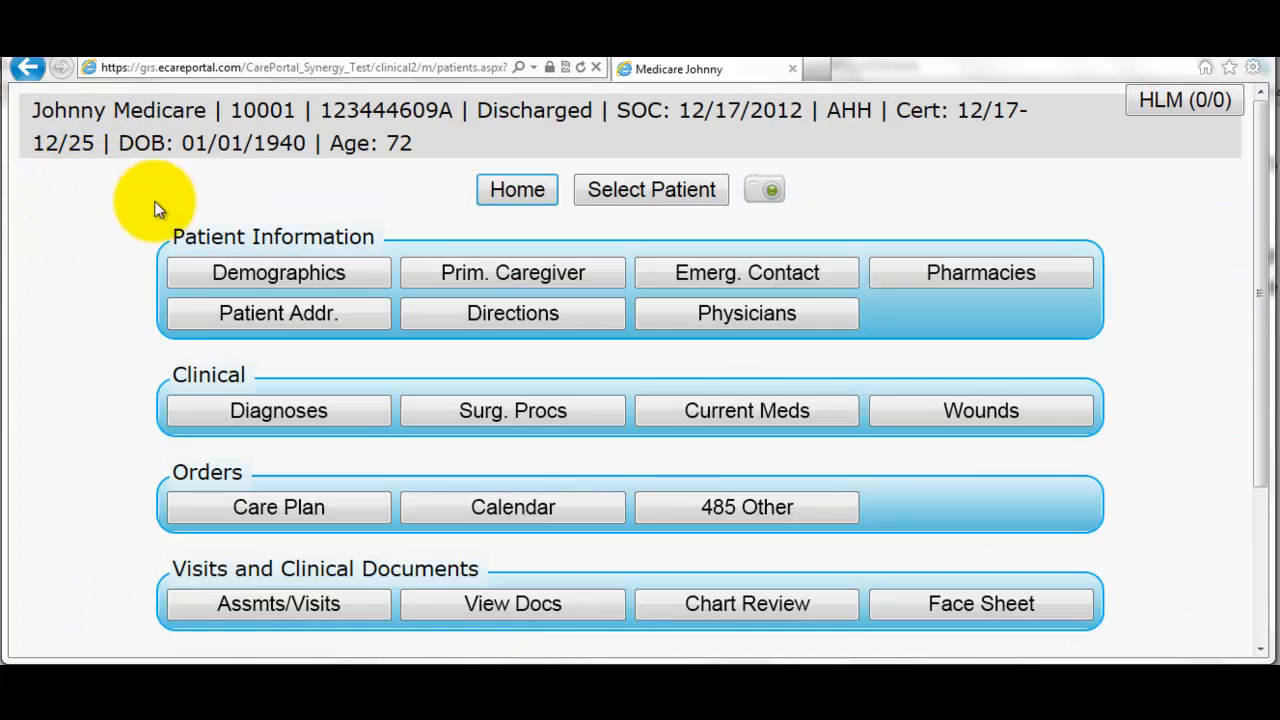
- Rerun the Billing Integrity check and review the warning that HIPPS code 1CFM4 bills no supplies
scroll(537, 377, "down", 3)
scroll(596, 413, "down", 1)
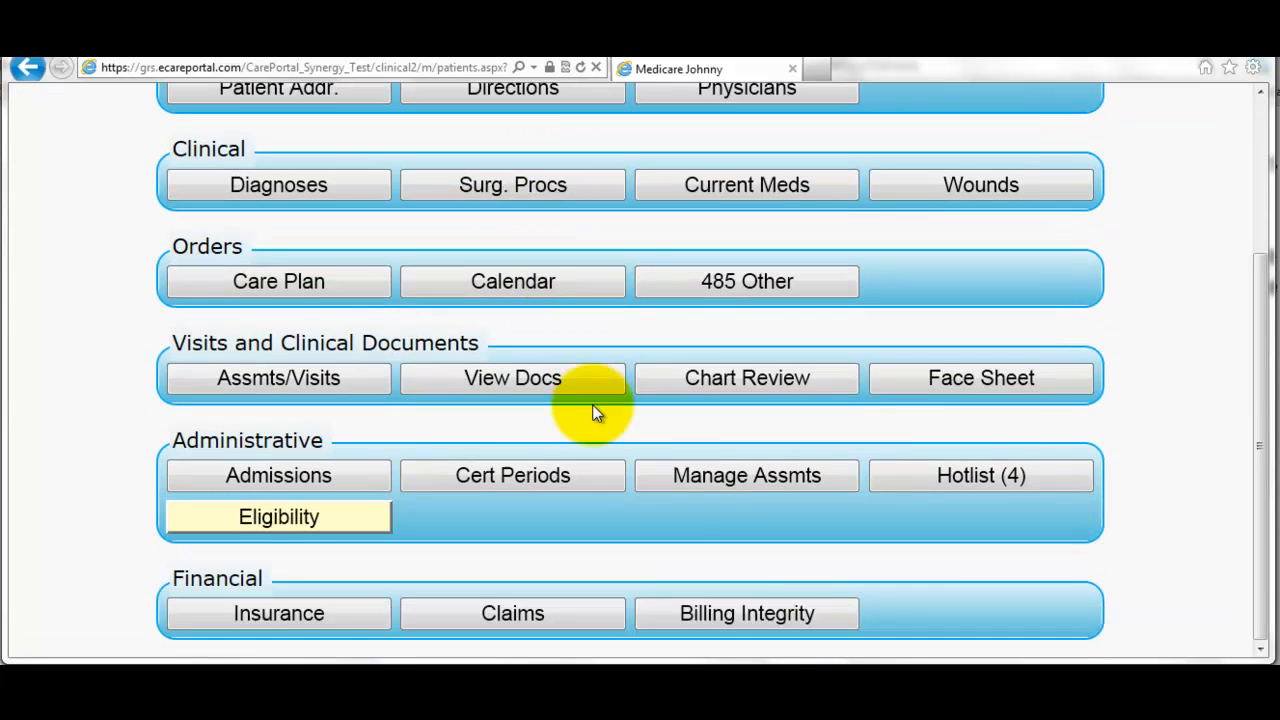
left_click(712, 620)
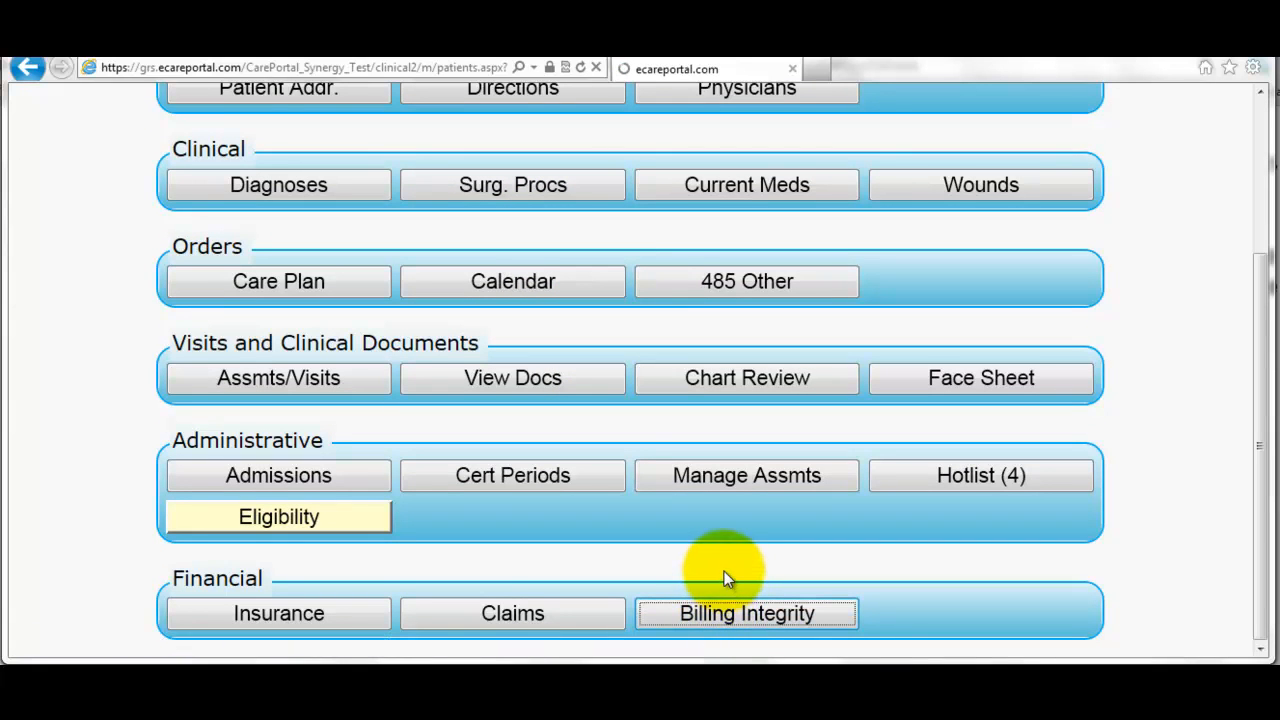
scroll(715, 550, "down", 1)
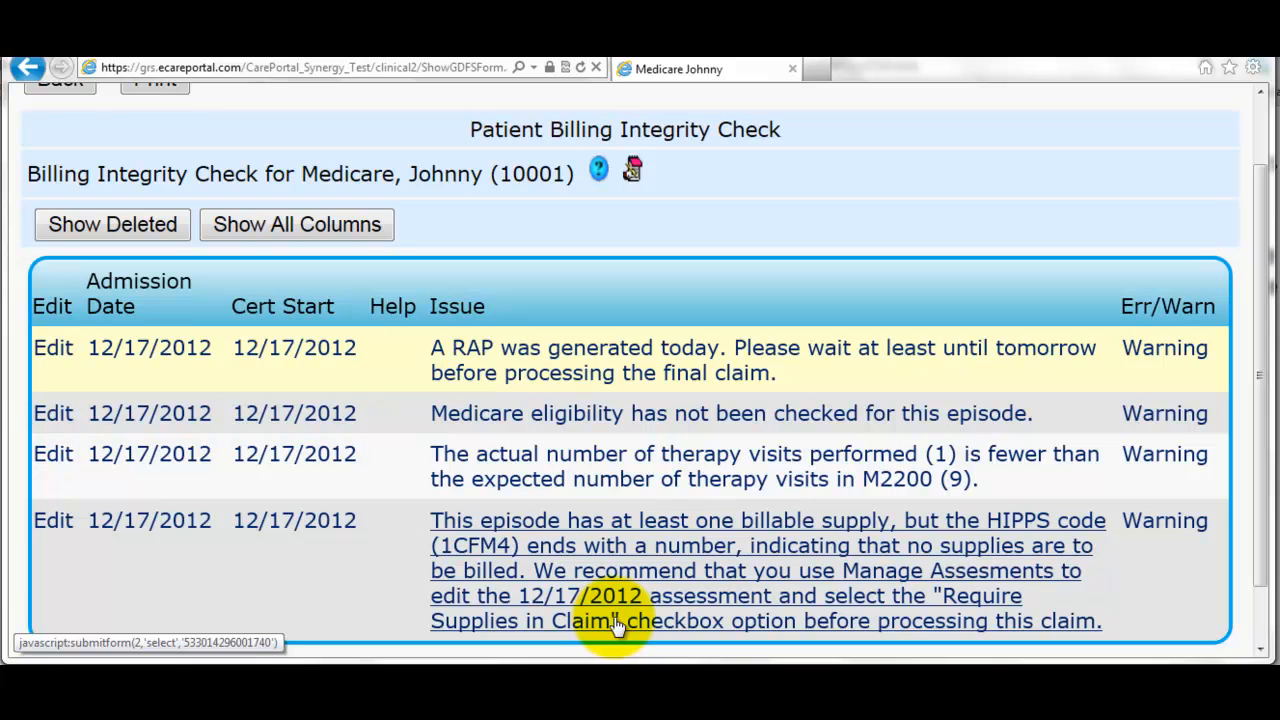
scroll(643, 586, "up", 2)
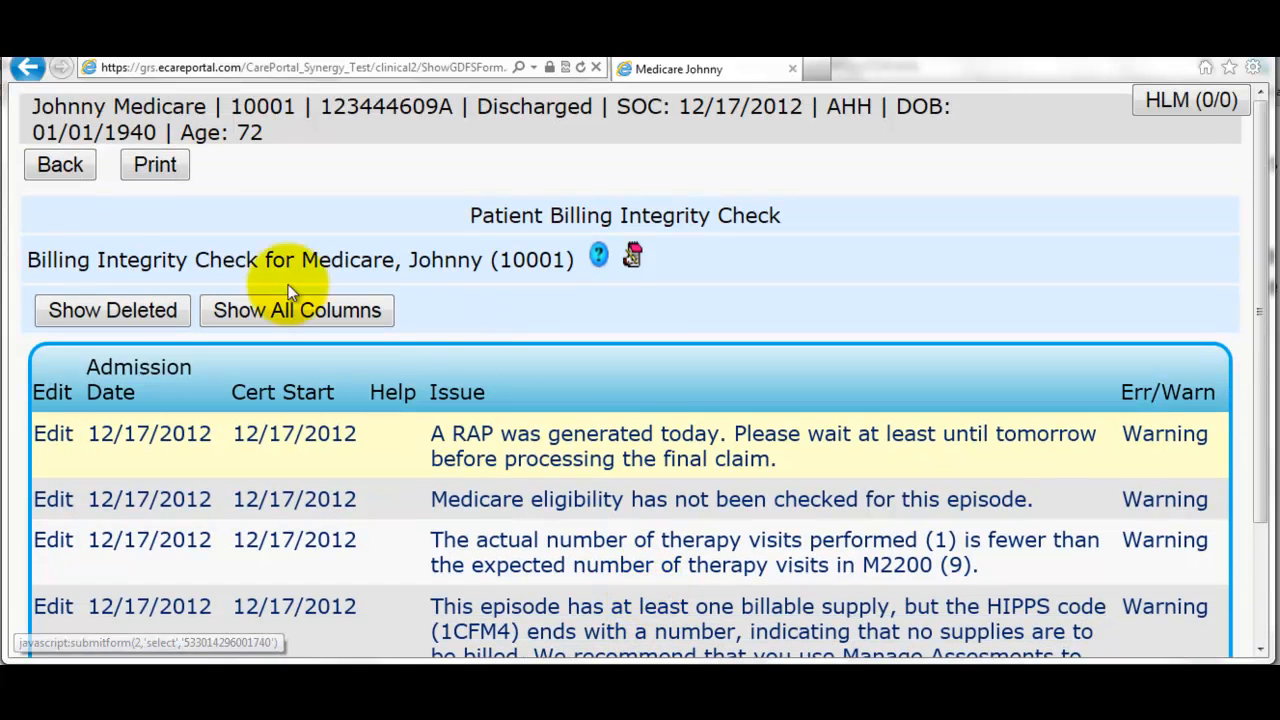
- Open the Start of Care assessment for editing from Manage Assmts
left_click(86, 168)
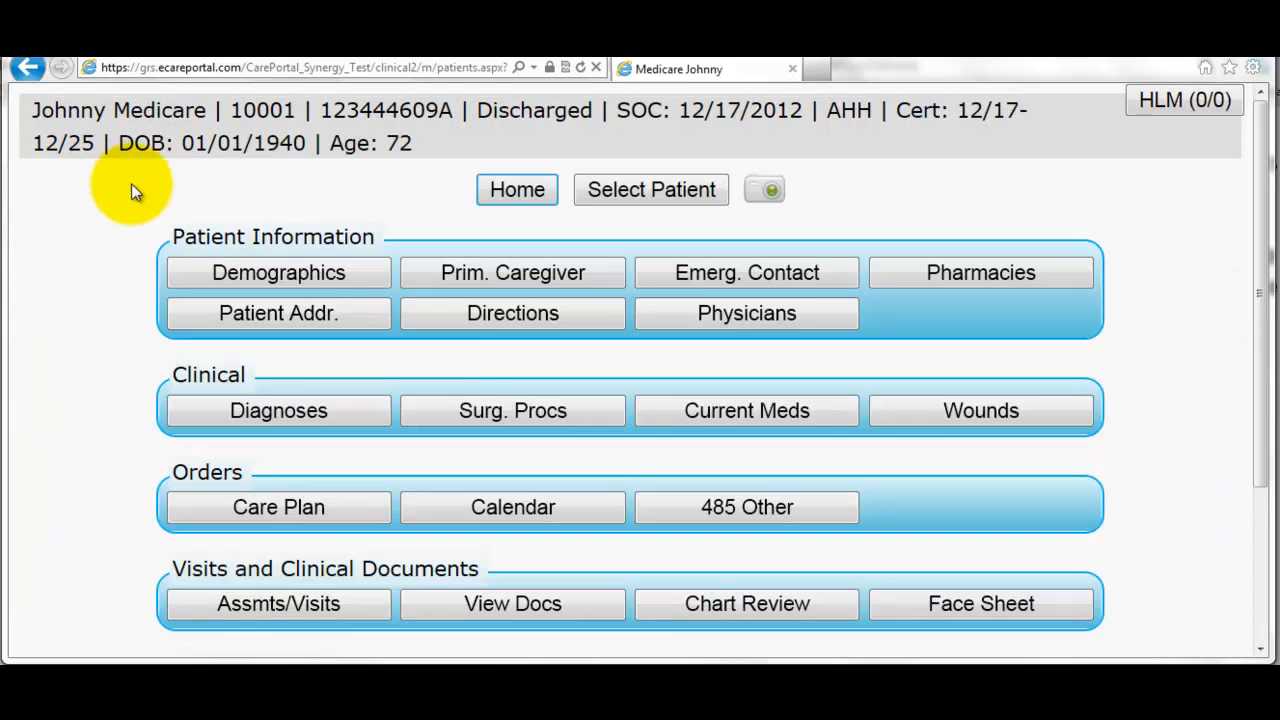
scroll(455, 385, "down", 3)
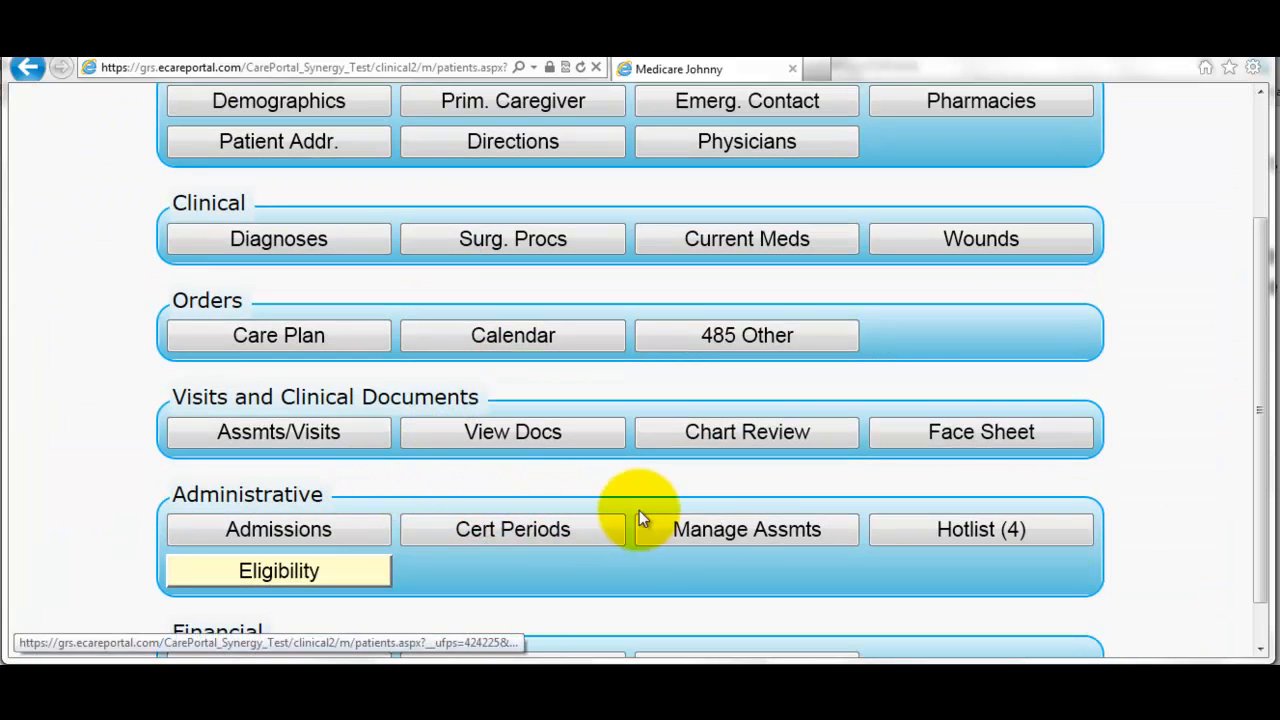
left_click(735, 530)
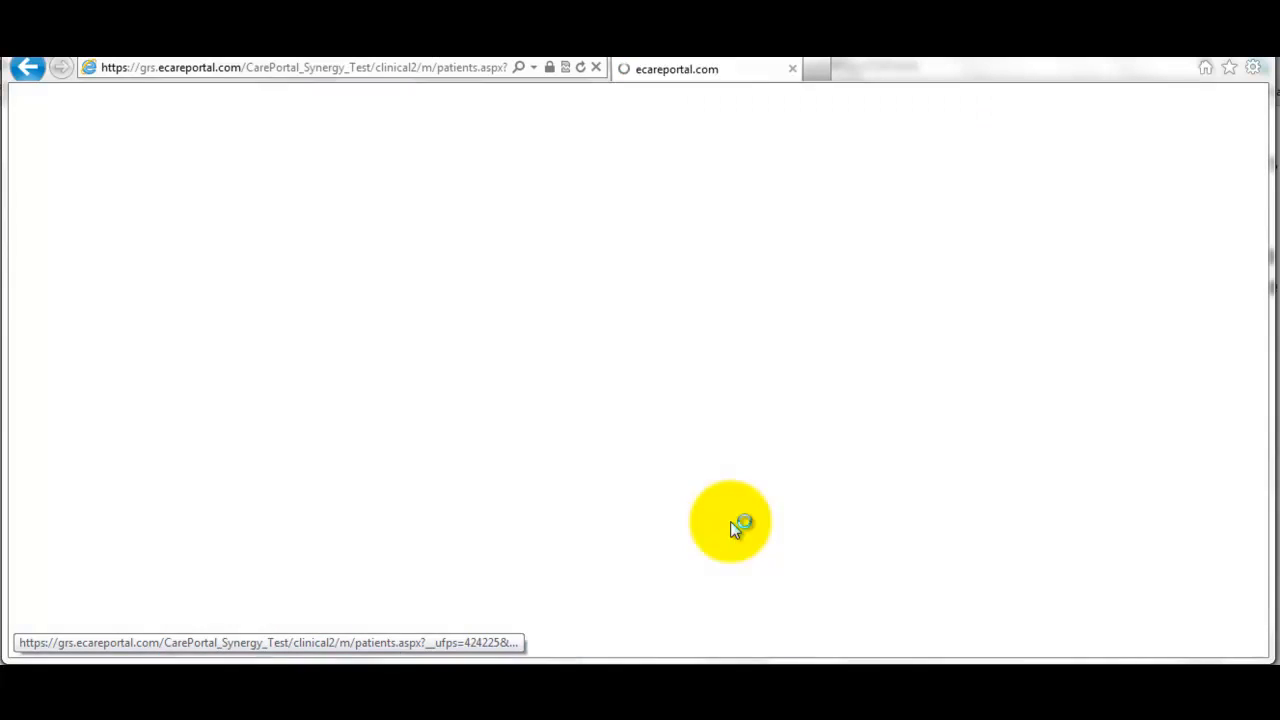
scroll(662, 518, "down", 3)
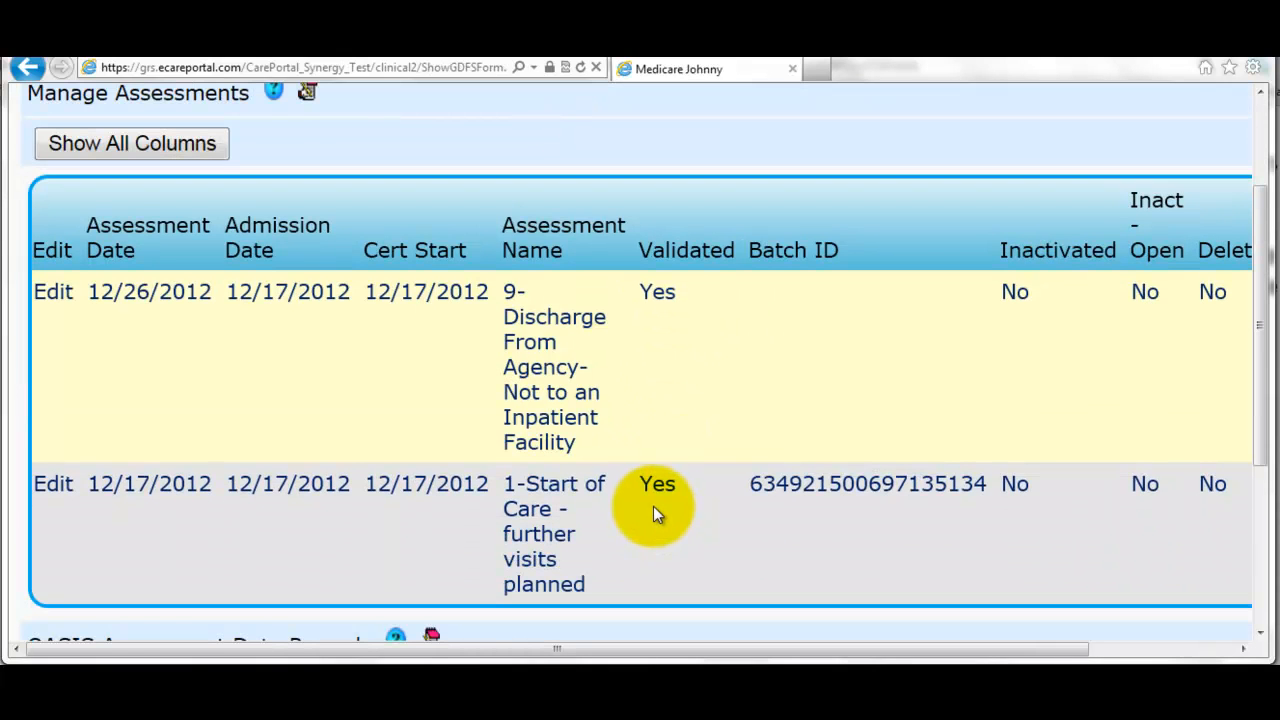
left_click(53, 486)
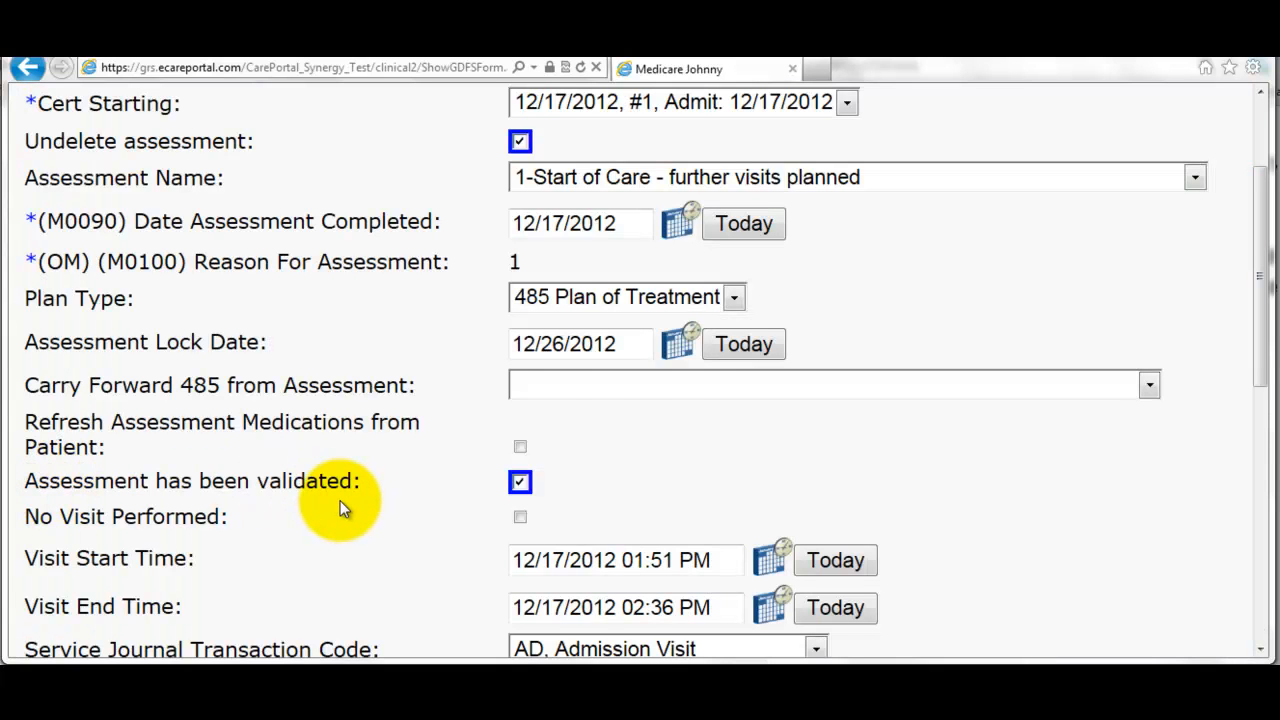
- Enable Require Supplies in Claim and save the assessment, accepting the already-billed warning
scroll(340, 500, "up", 2)
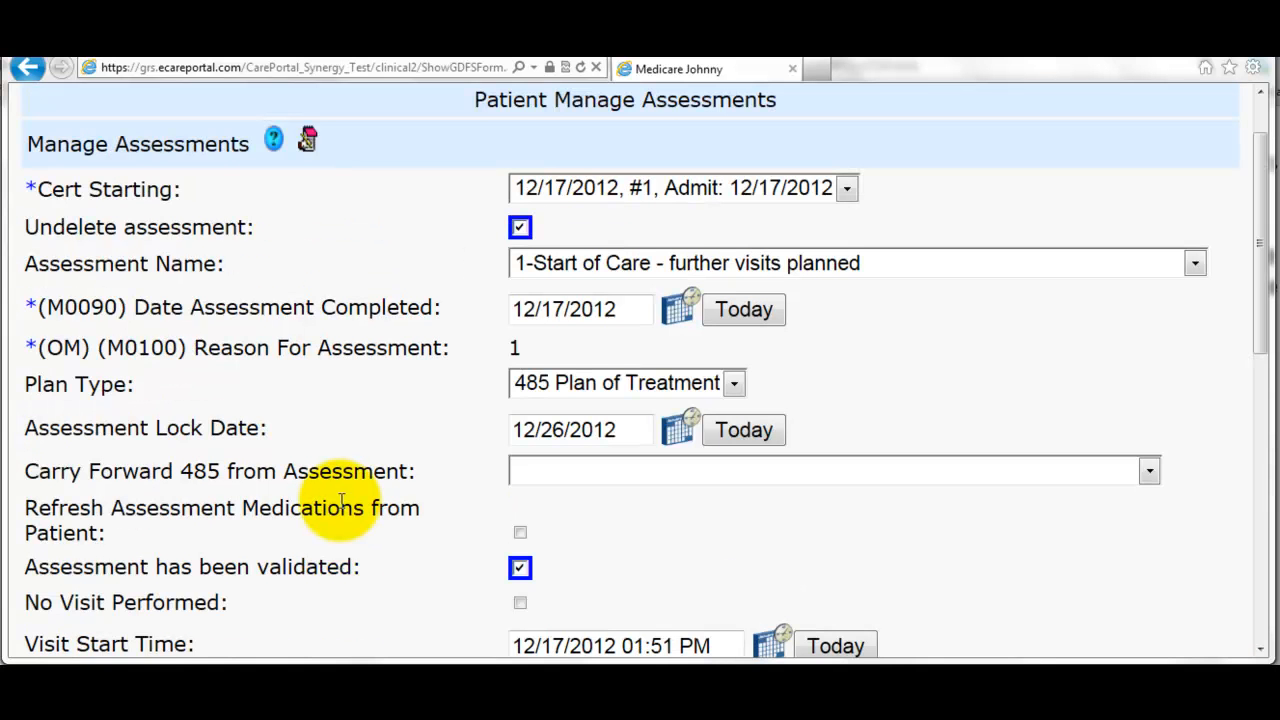
scroll(340, 500, "down", 5)
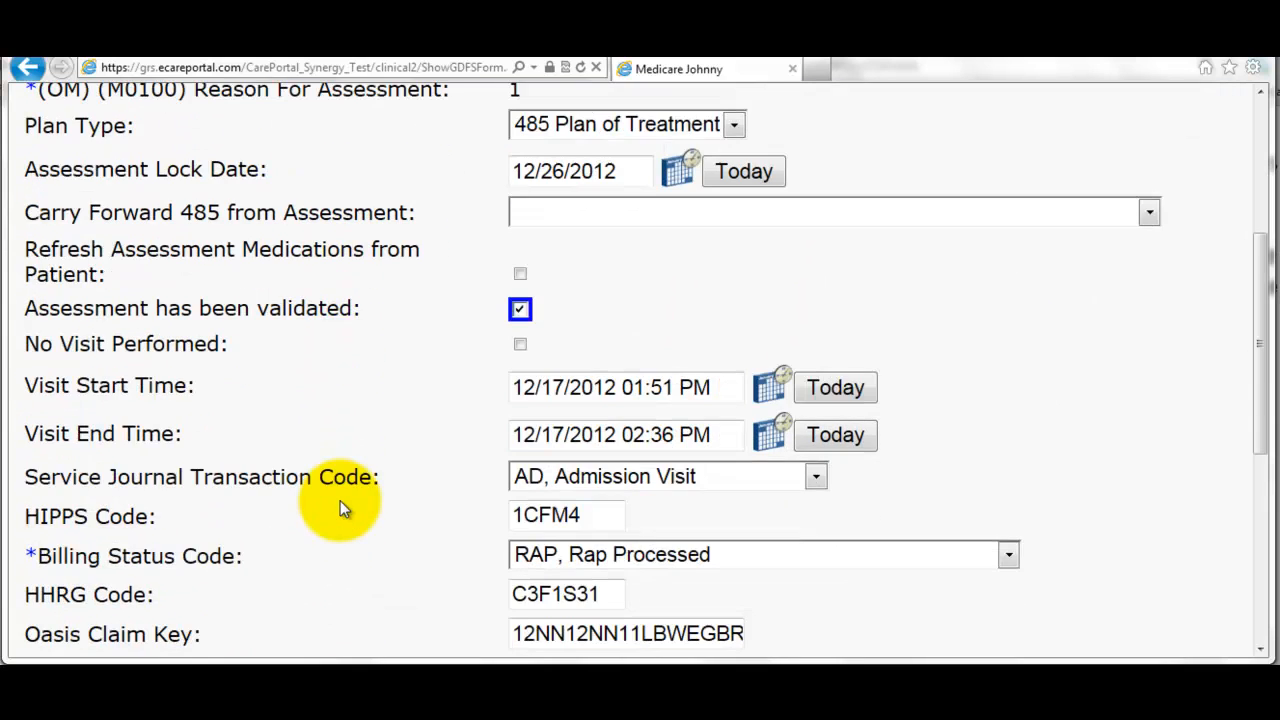
scroll(340, 508, "down", 4)
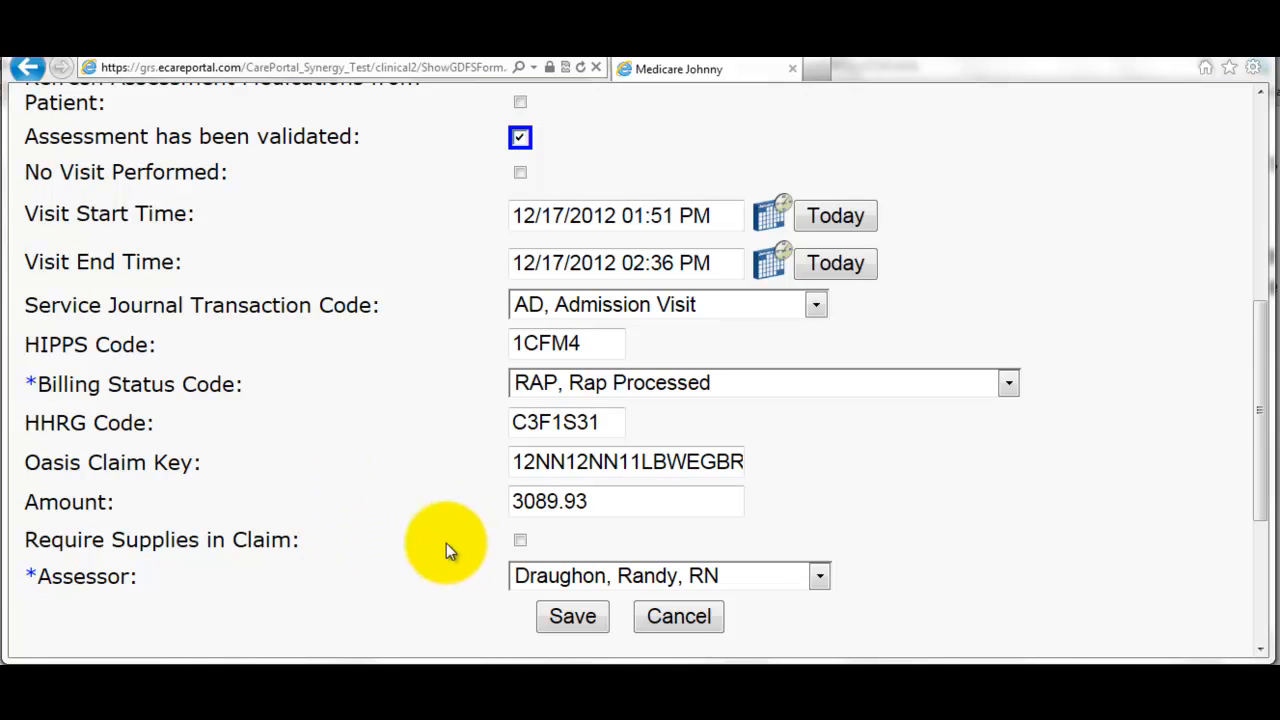
left_click(520, 541)
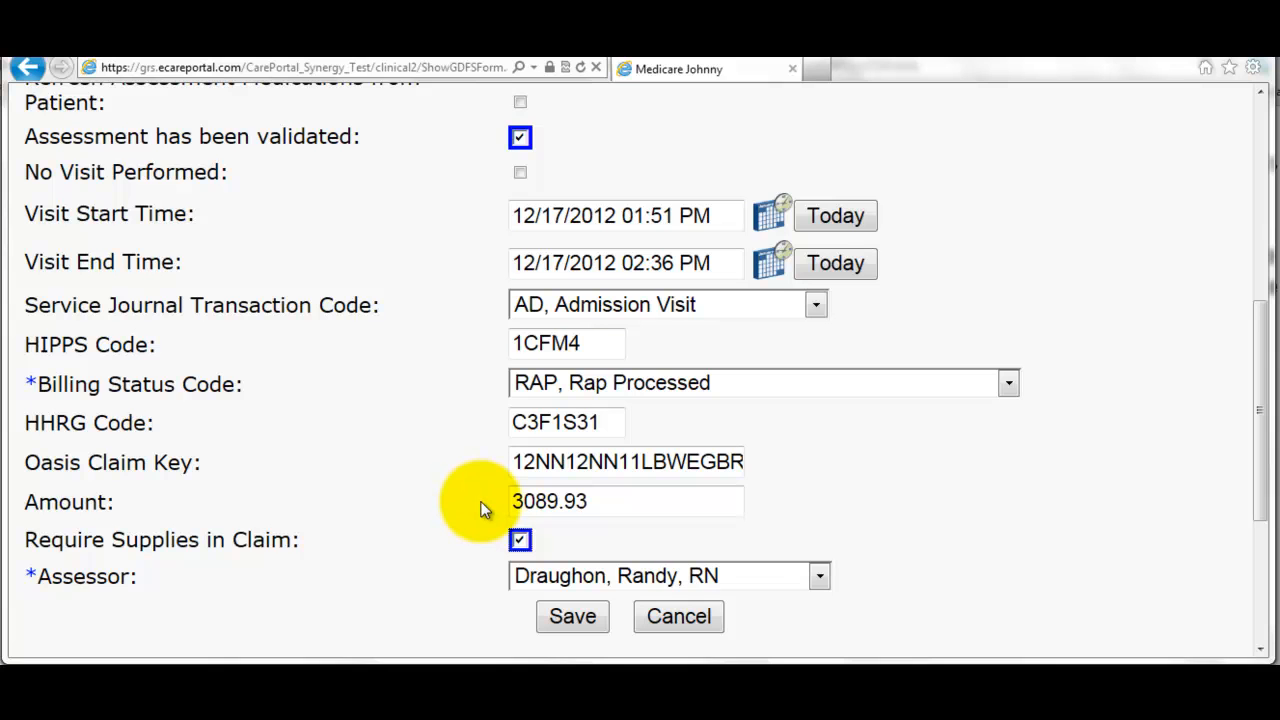
scroll(480, 509, "up", 2)
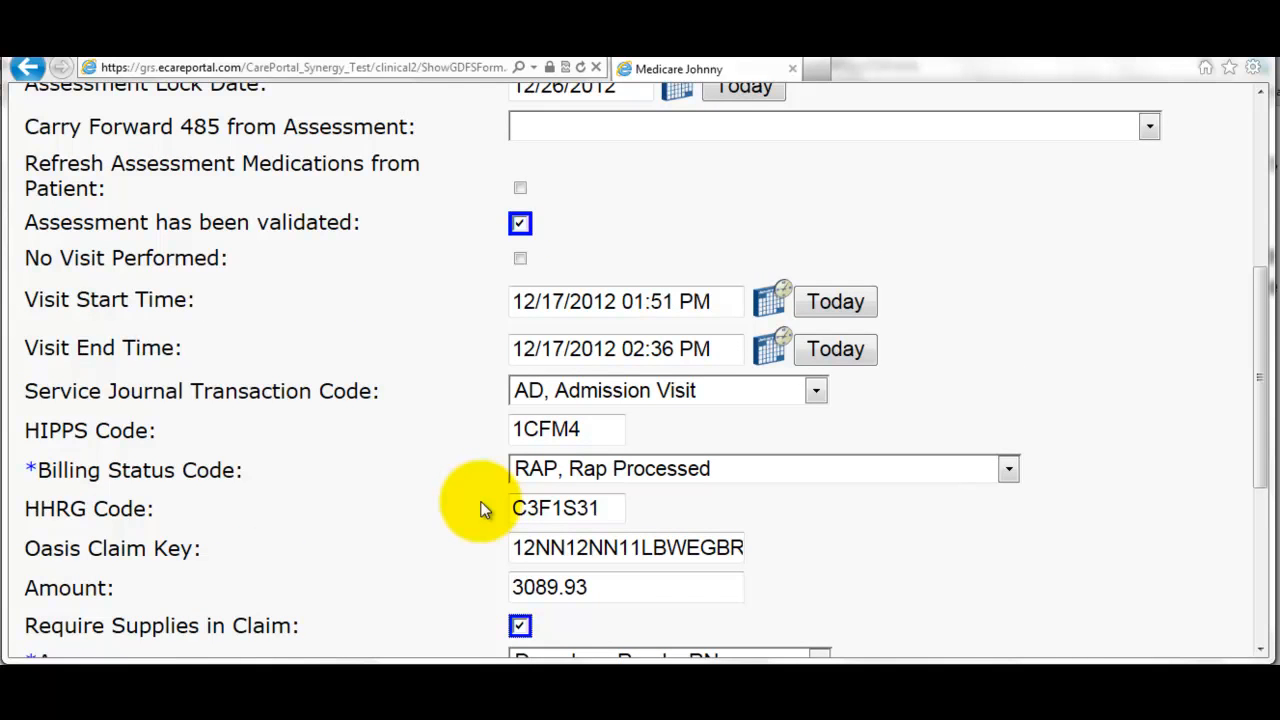
scroll(480, 509, "up", 4)
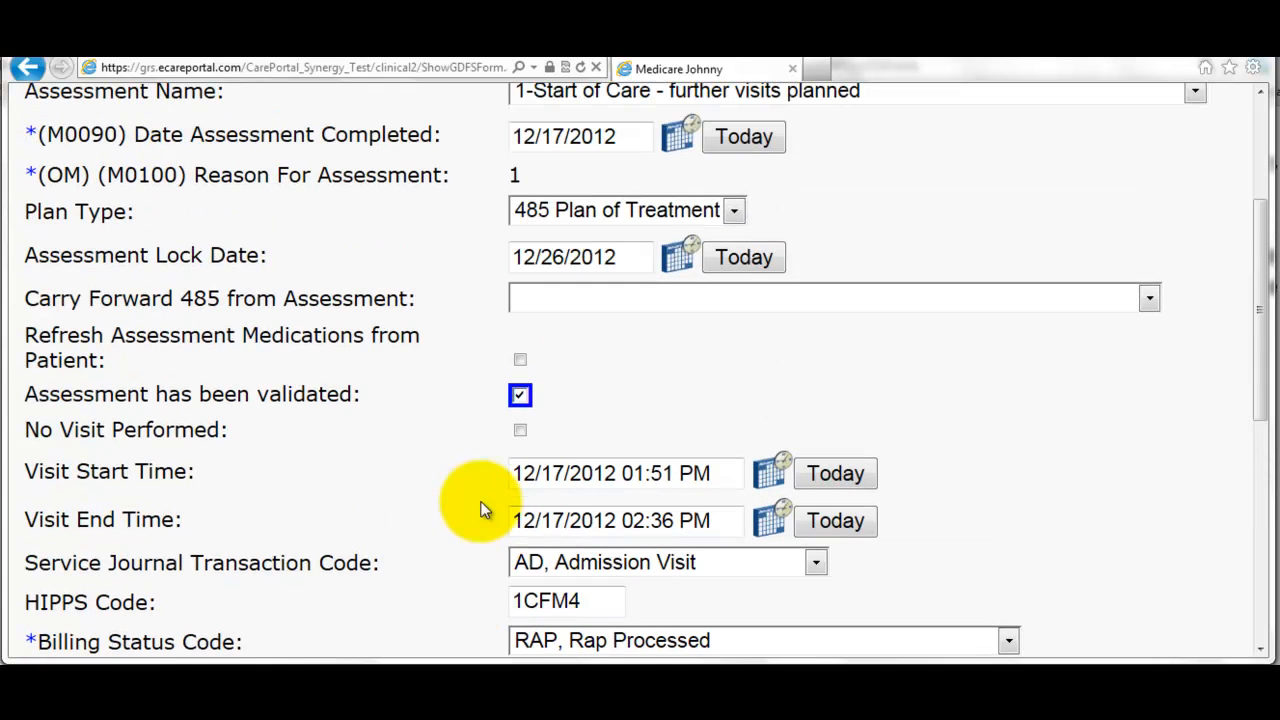
scroll(480, 509, "up", 2)
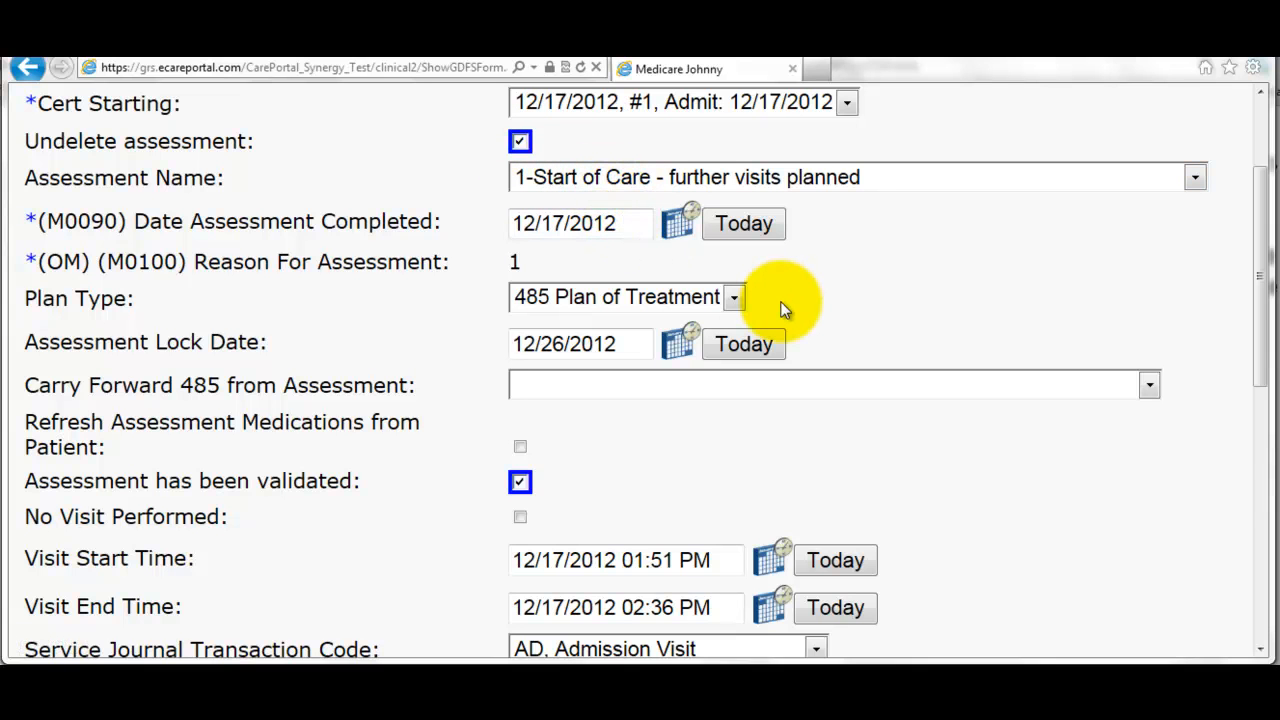
scroll(785, 310, "down", 3)
scroll(785, 300, "down", 4)
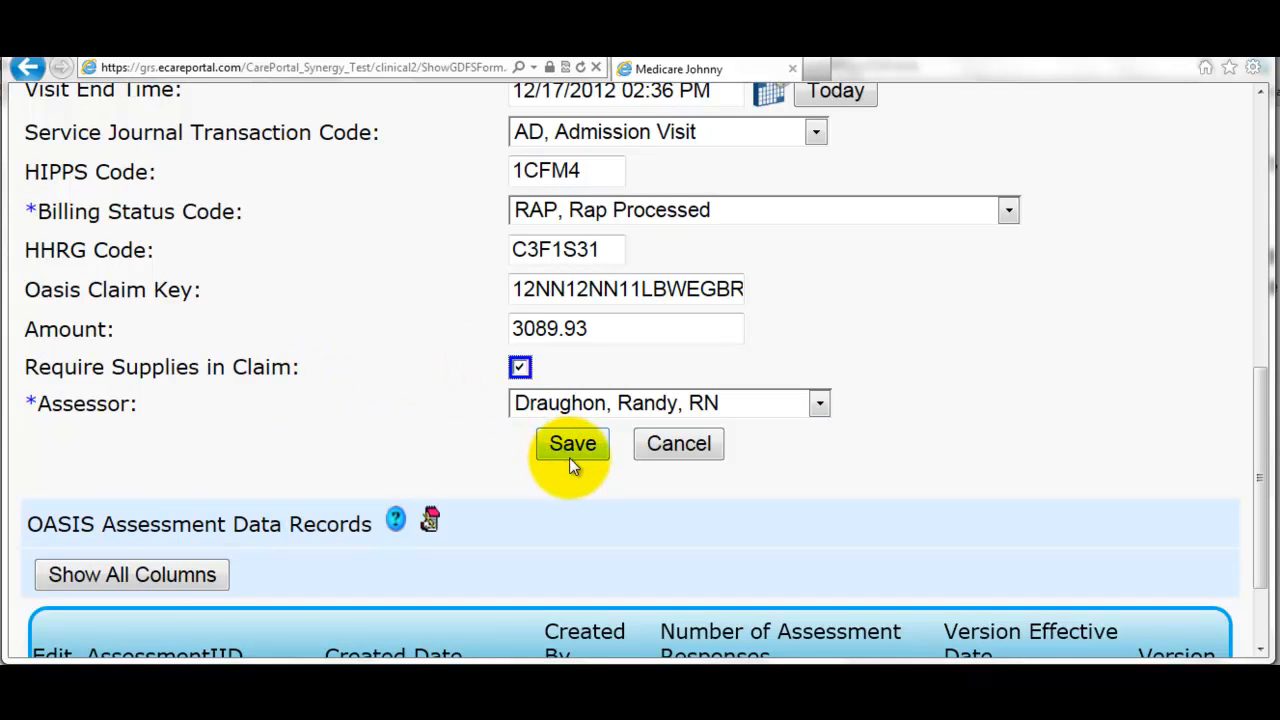
left_click(573, 447)
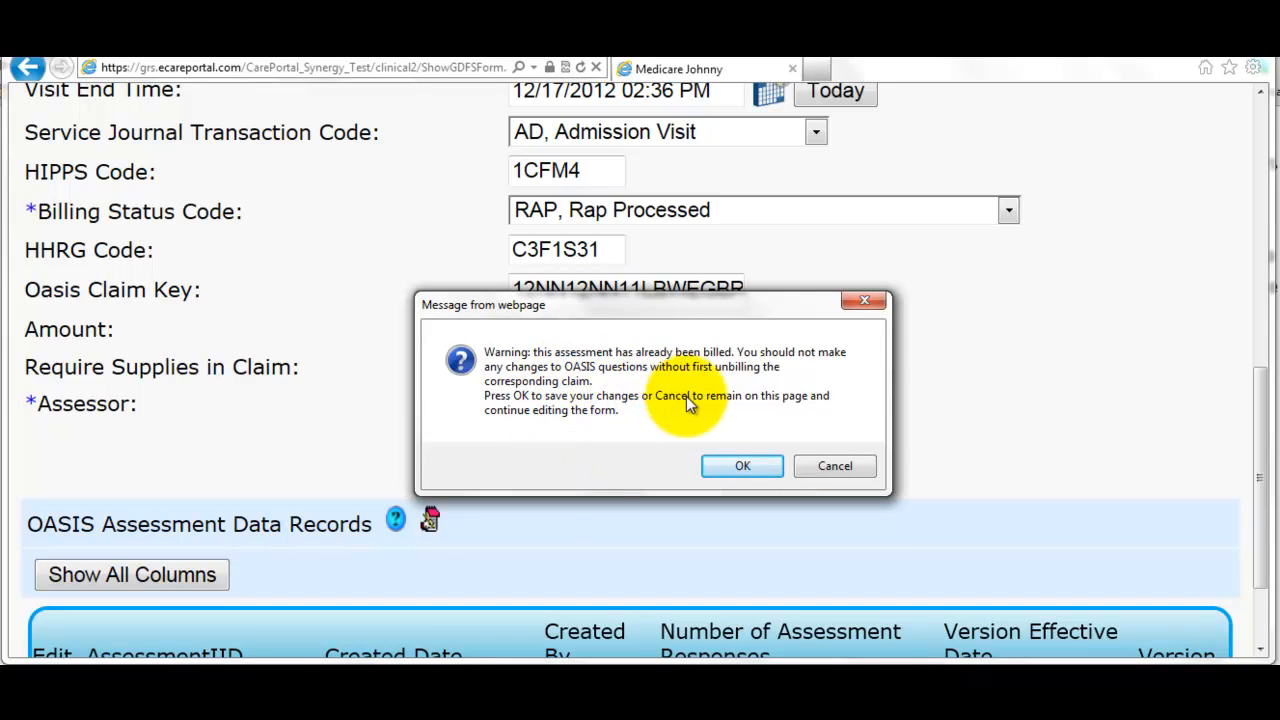
left_click(737, 464)
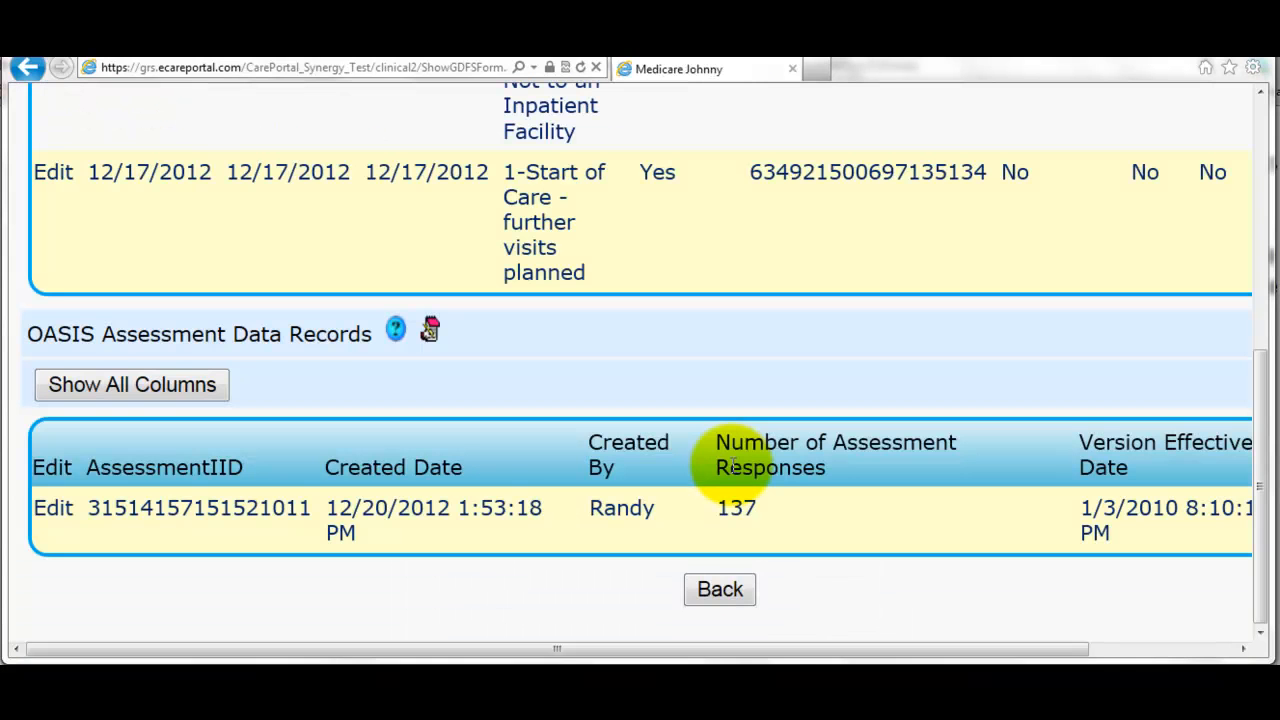
left_click(727, 592)
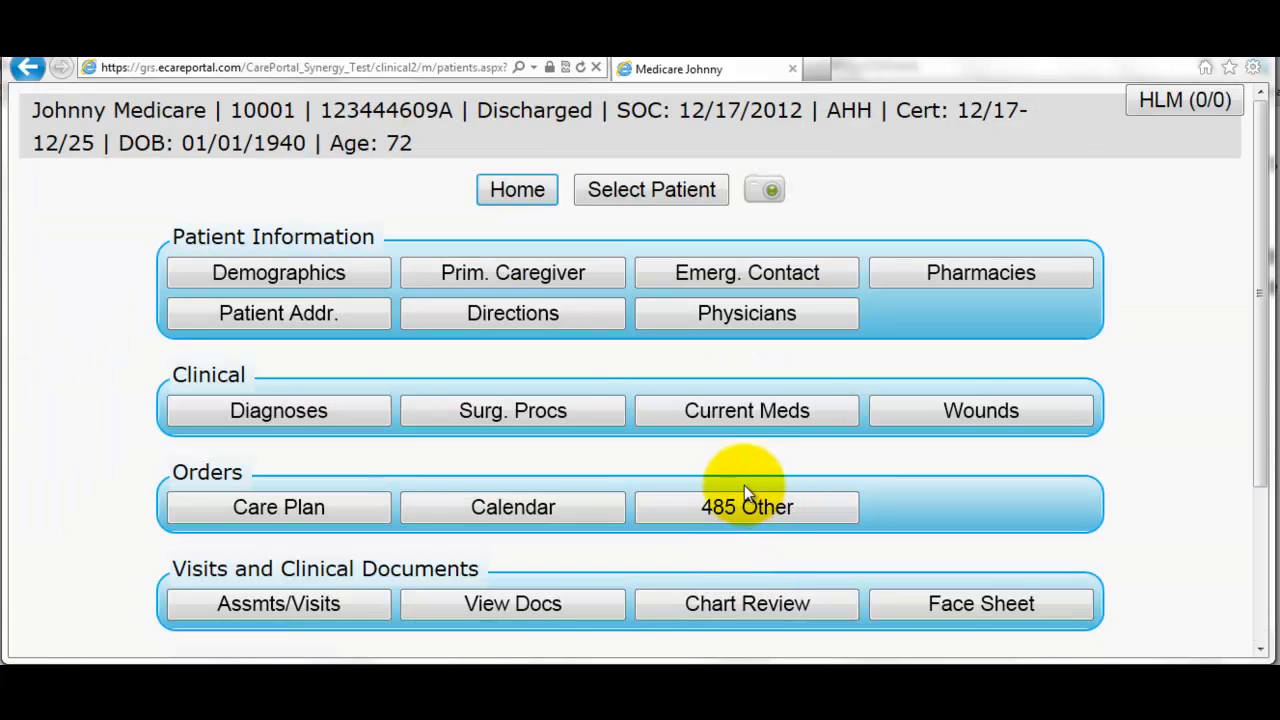
- Rerun the Billing Integrity check, confirm only three non-supply warnings remain, then go to the Welcome page
scroll(743, 481, "down", 3)
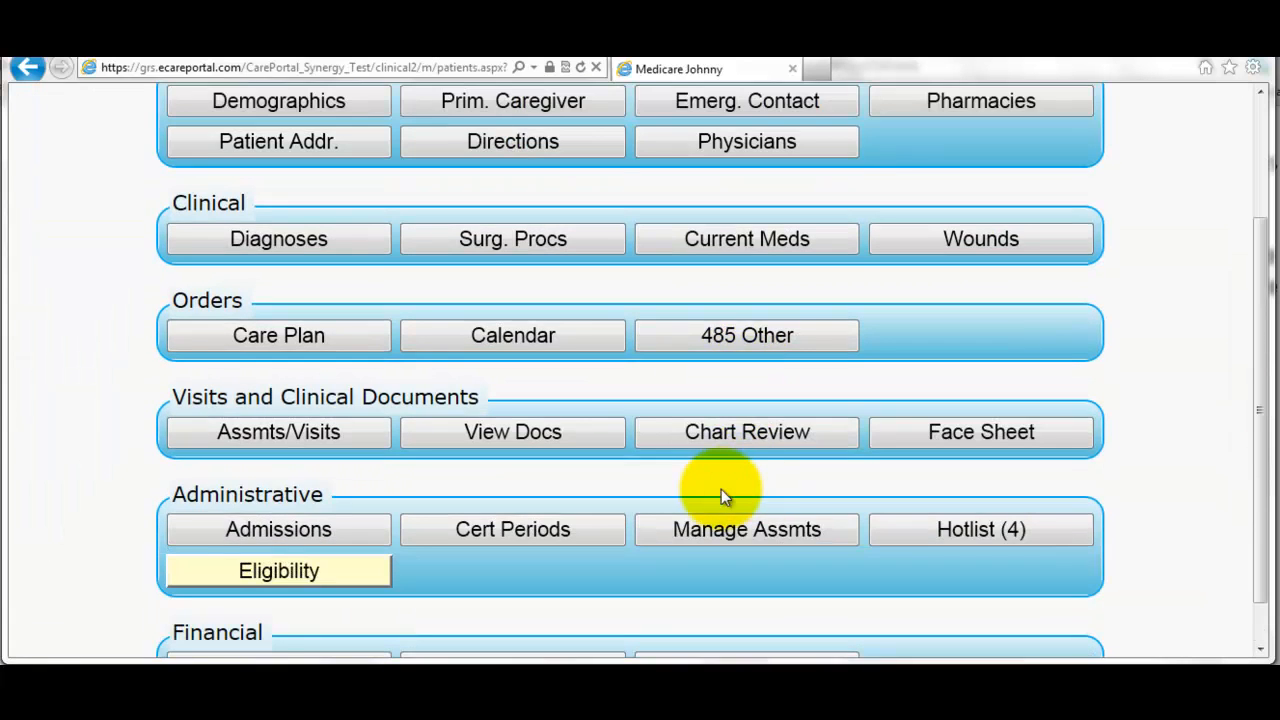
scroll(713, 497, "down", 1)
left_click(758, 609)
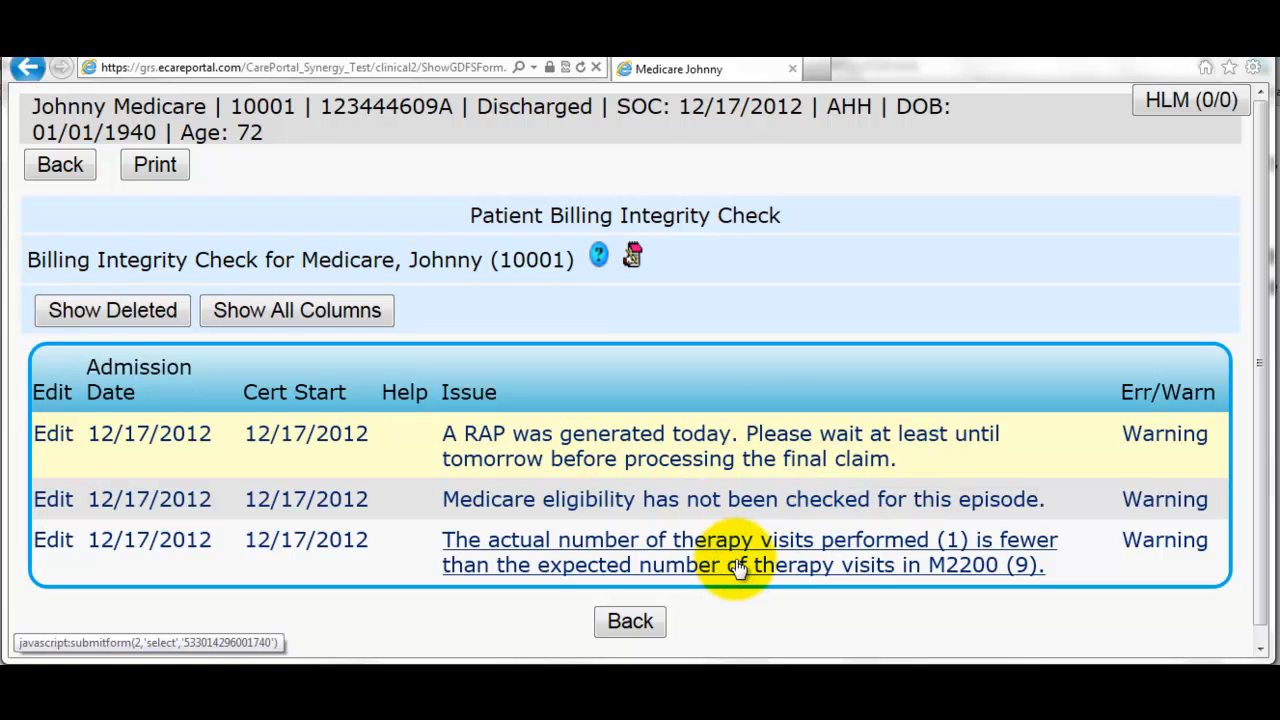
left_click(634, 630)
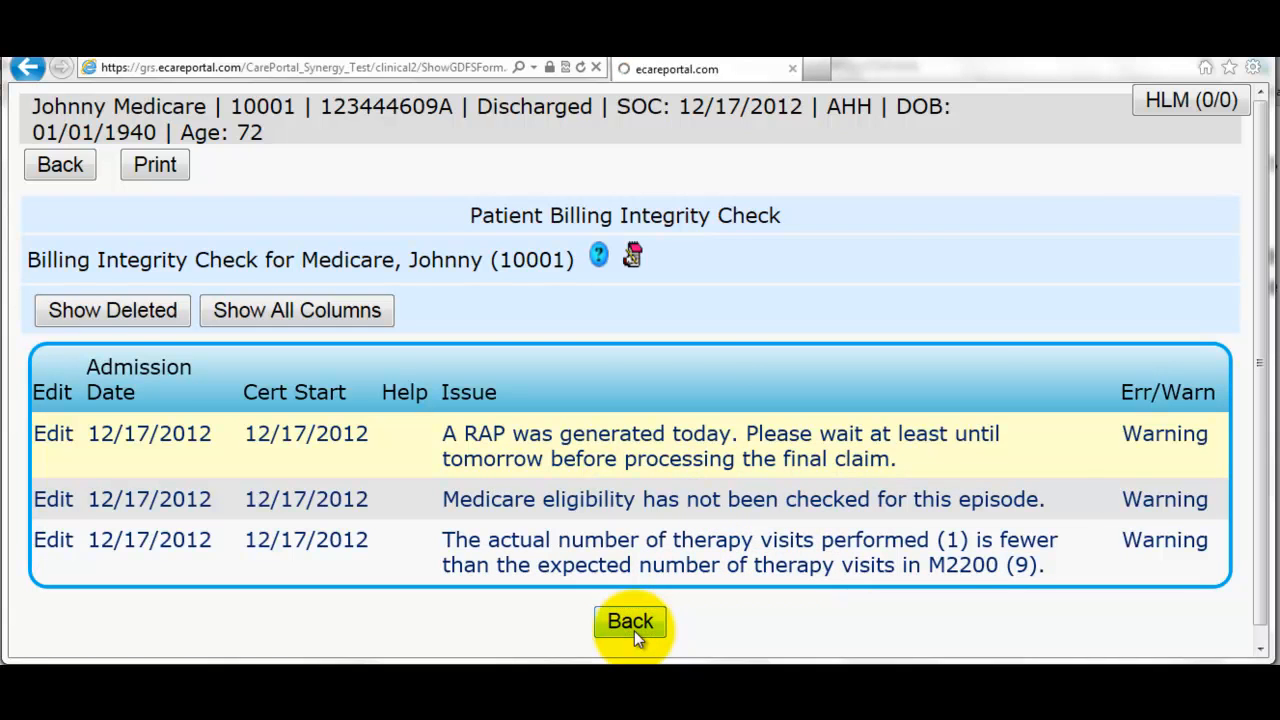
left_click(512, 208)
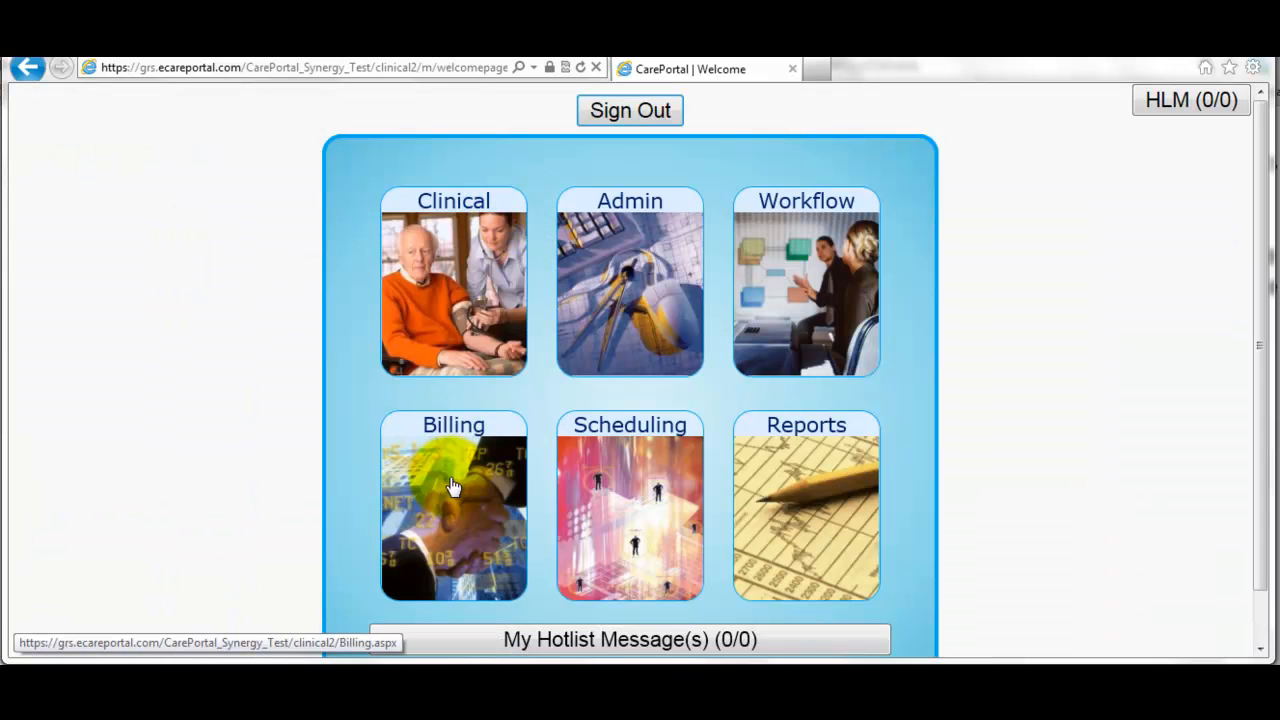
left_click(452, 487)
left_click(196, 150)
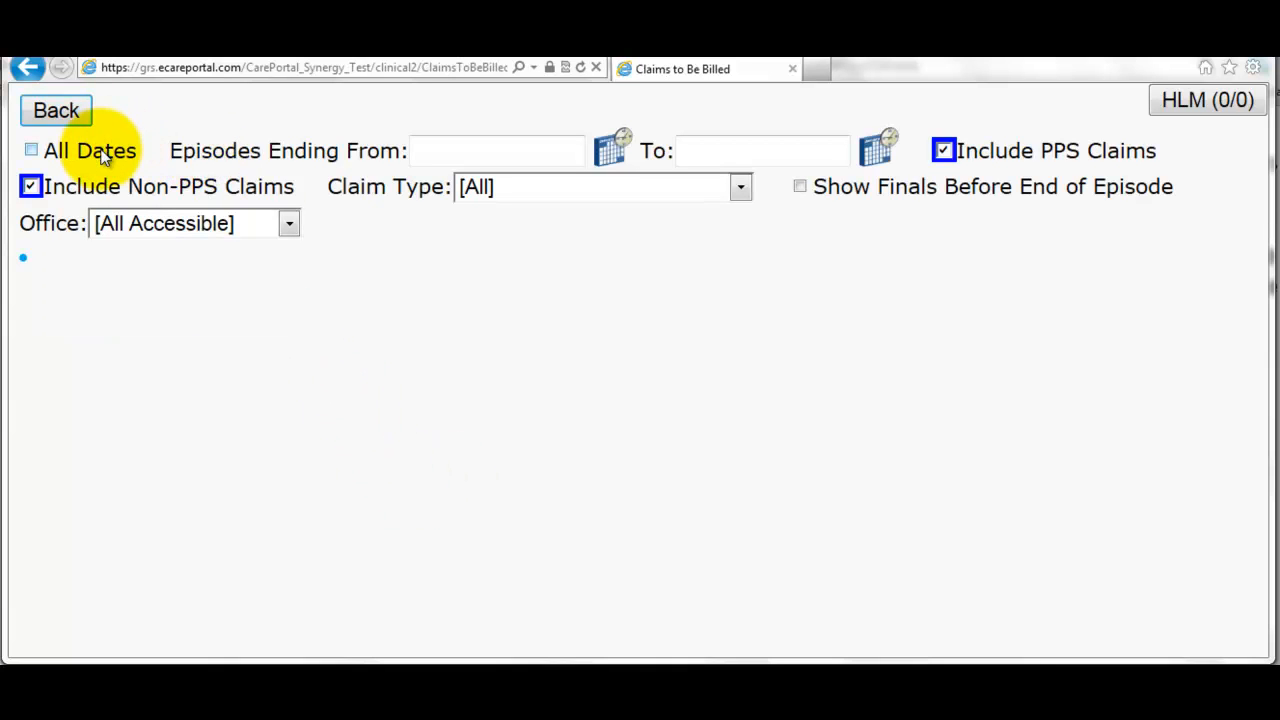
left_click(103, 155)
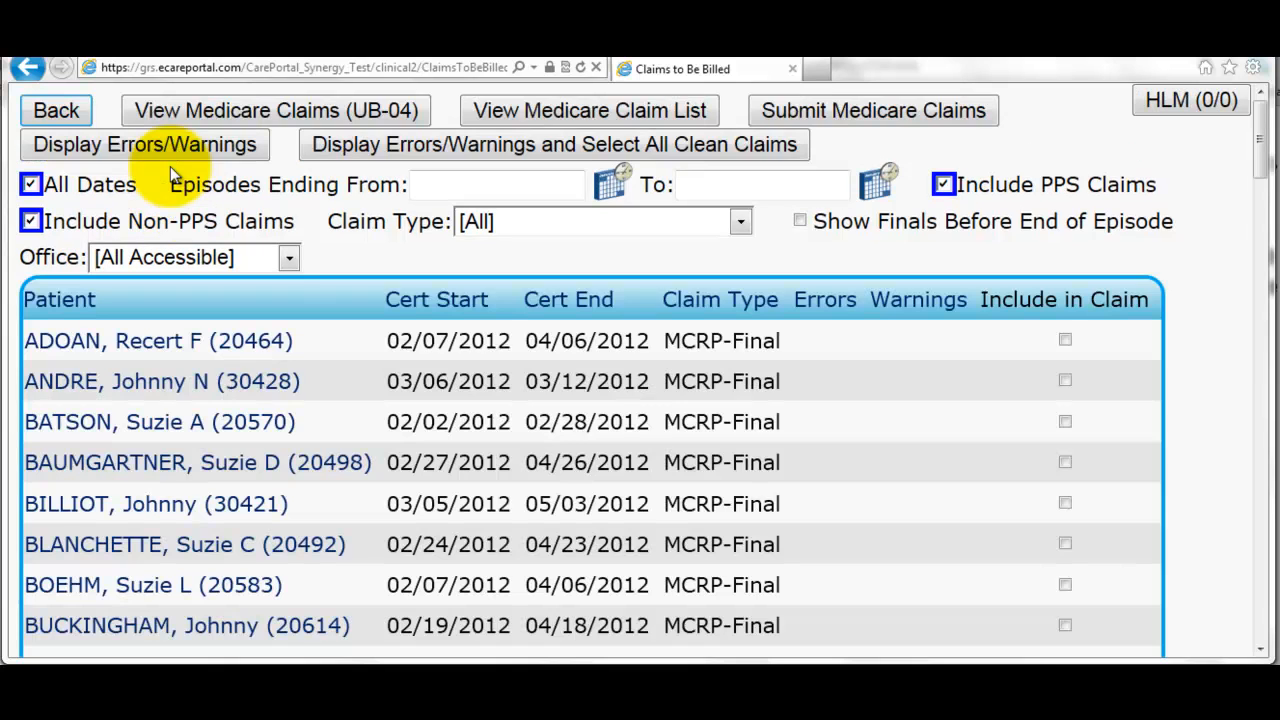
left_click(516, 230)
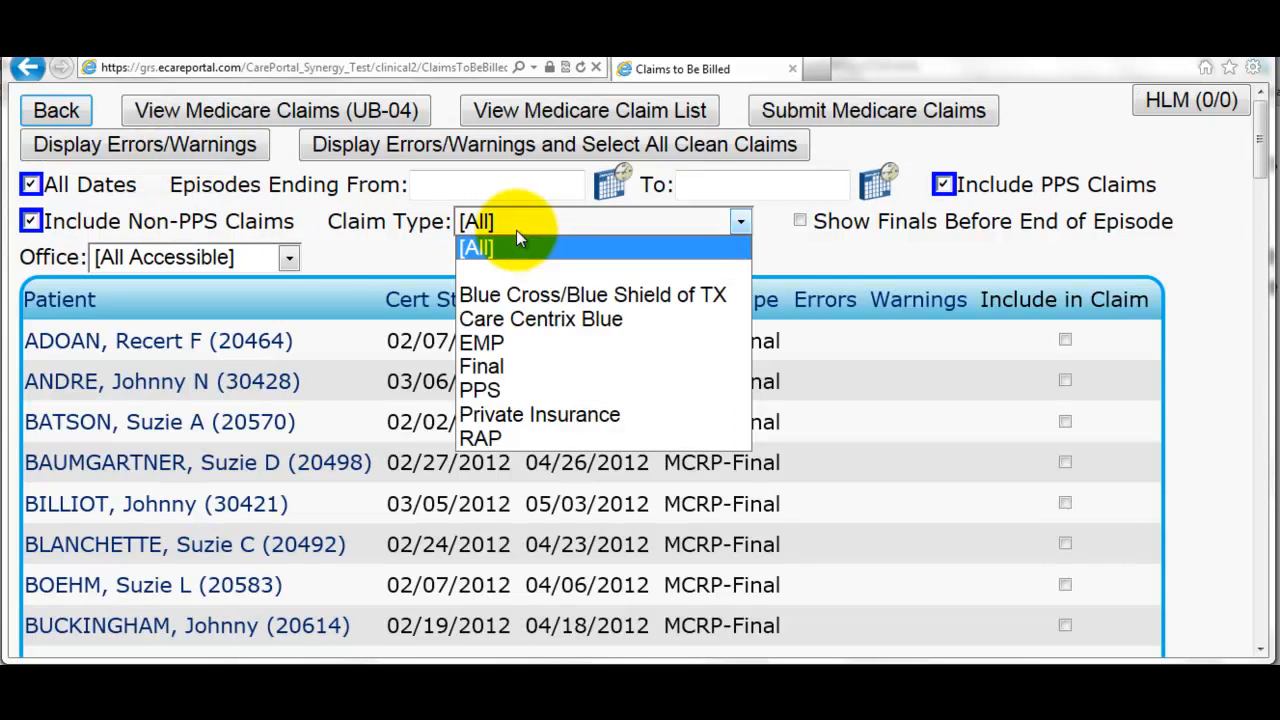
left_click(540, 367)
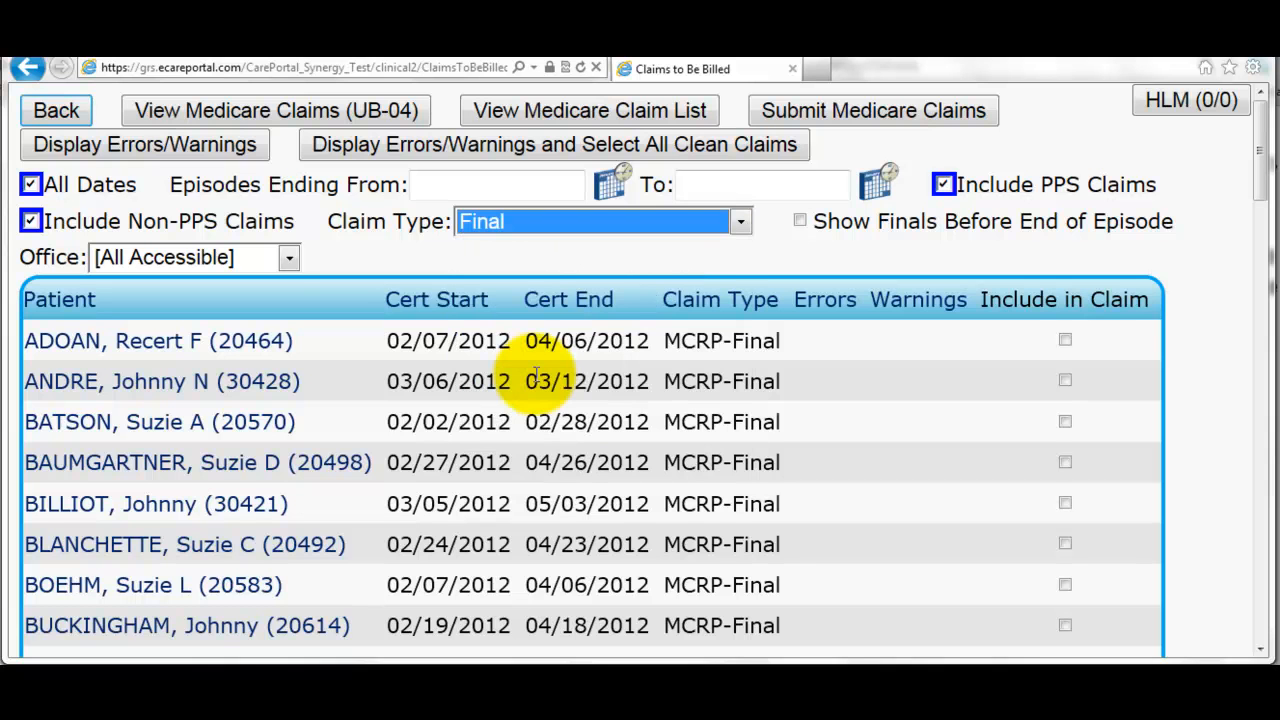
scroll(345, 428, "down", 2)
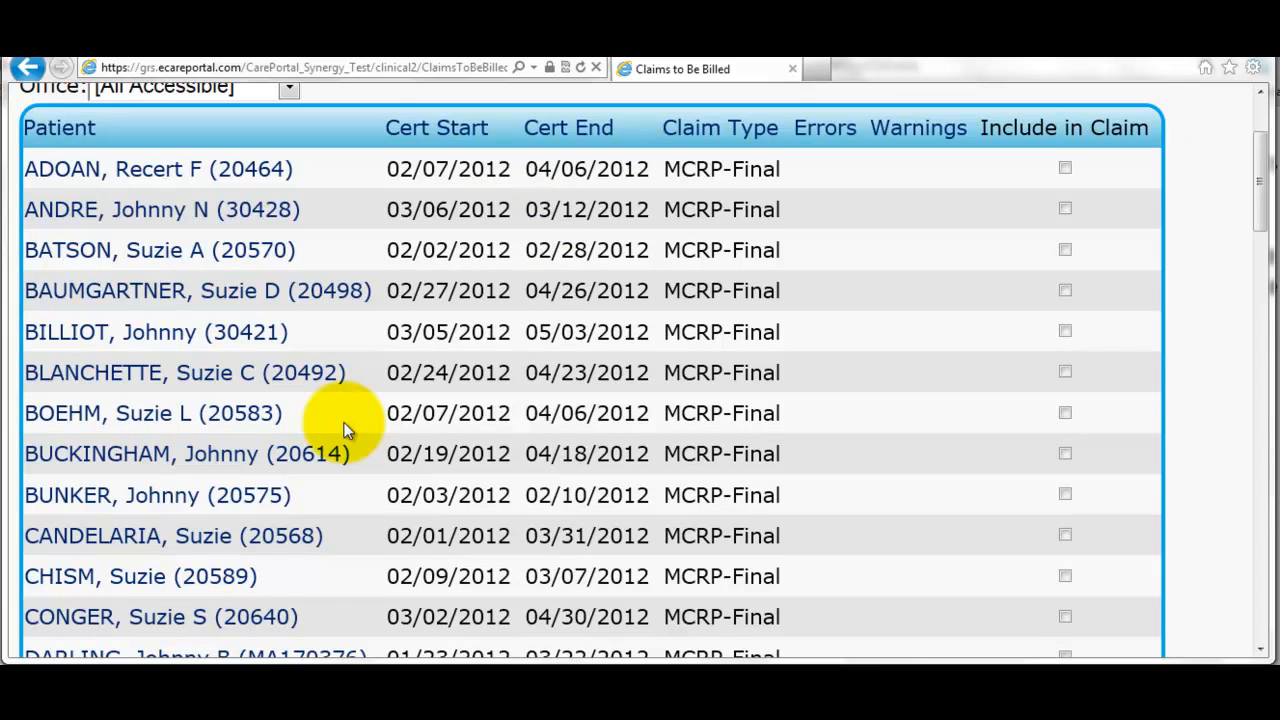
scroll(345, 428, "down", 2)
scroll(345, 428, "down", 3)
scroll(348, 428, "down", 4)
scroll(345, 425, "down", 2)
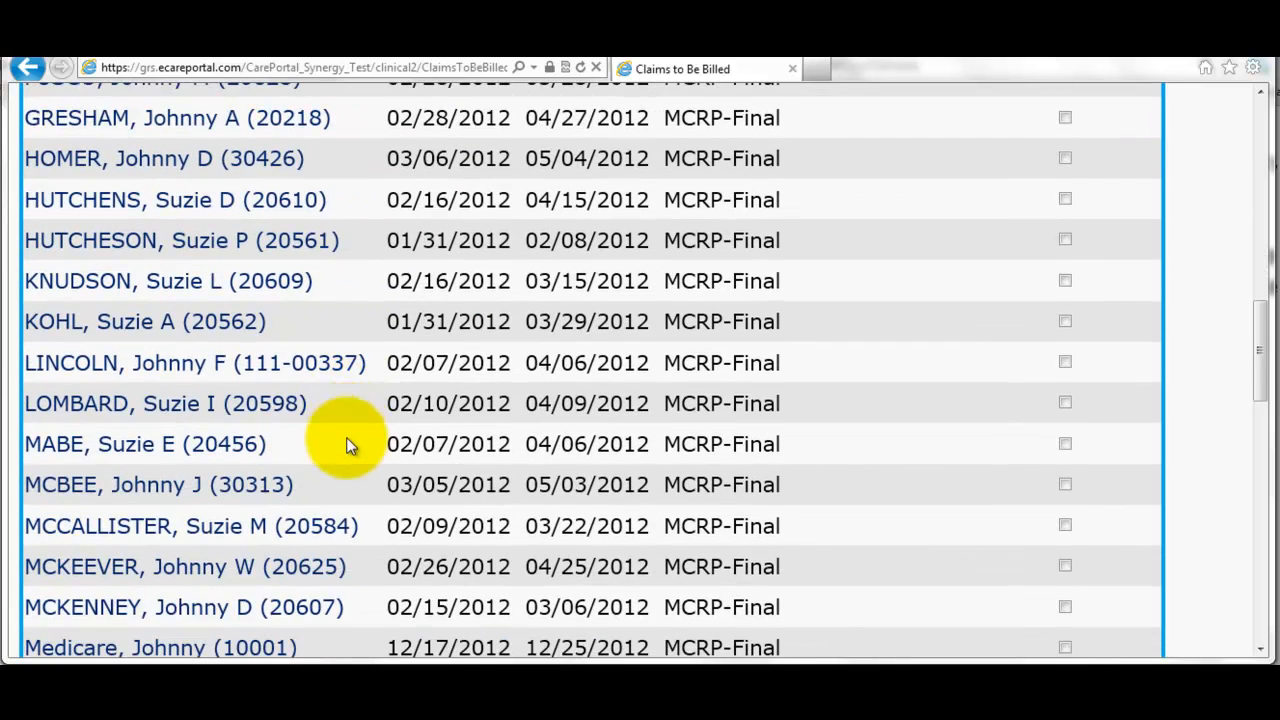
scroll(343, 450, "down", 2)
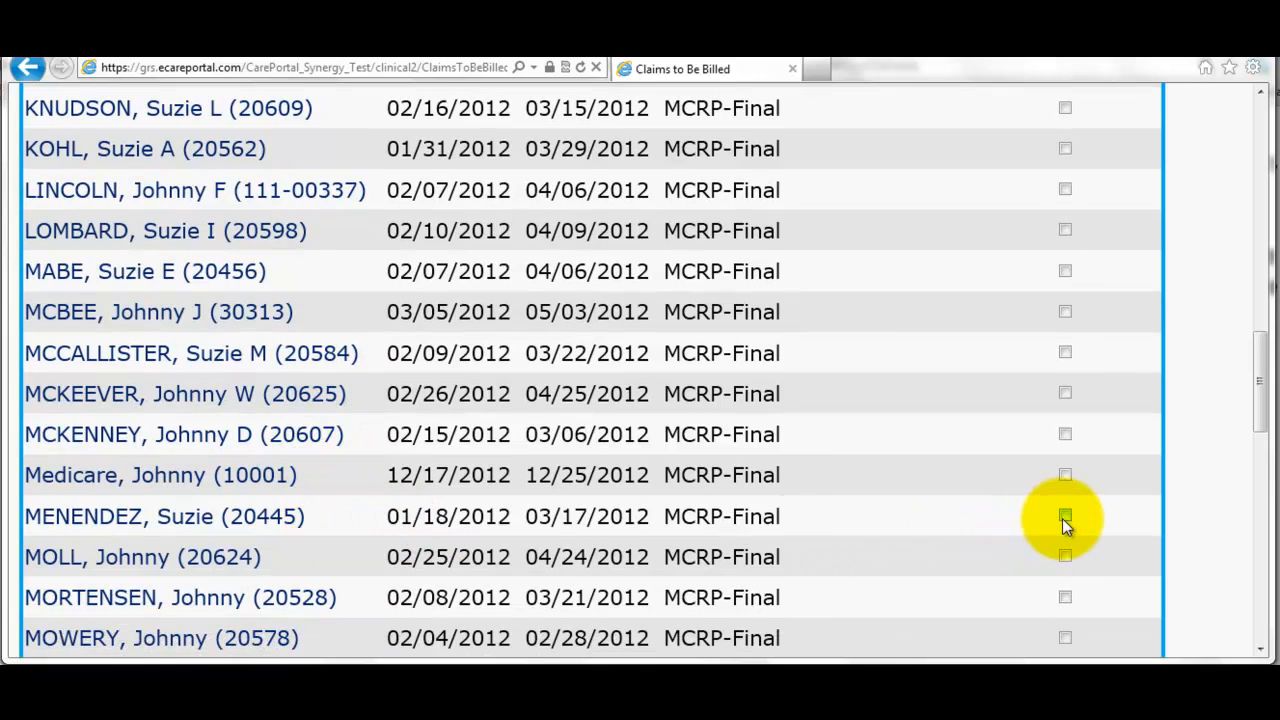
scroll(860, 313, "down", 2)
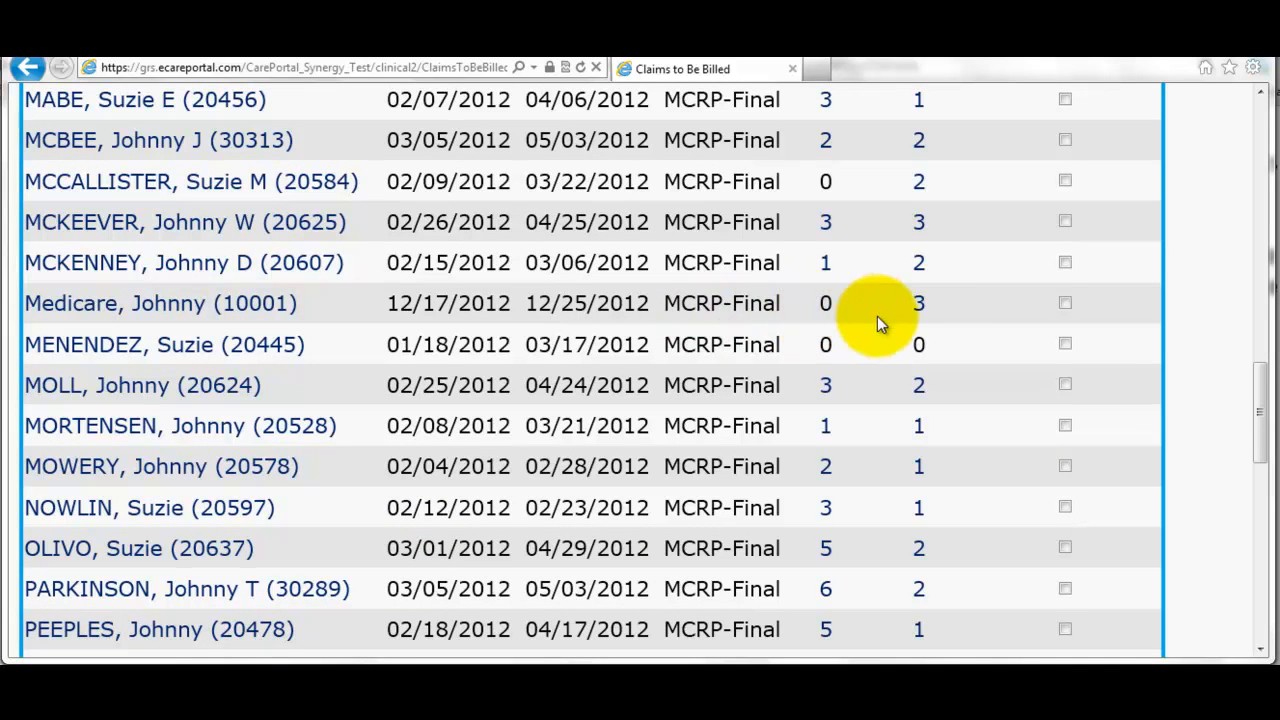
- Include the Medicare test patient's 12/17–12/25/2012 MCRP-Final claim, accepting its warnings
mouse_move(920, 313)
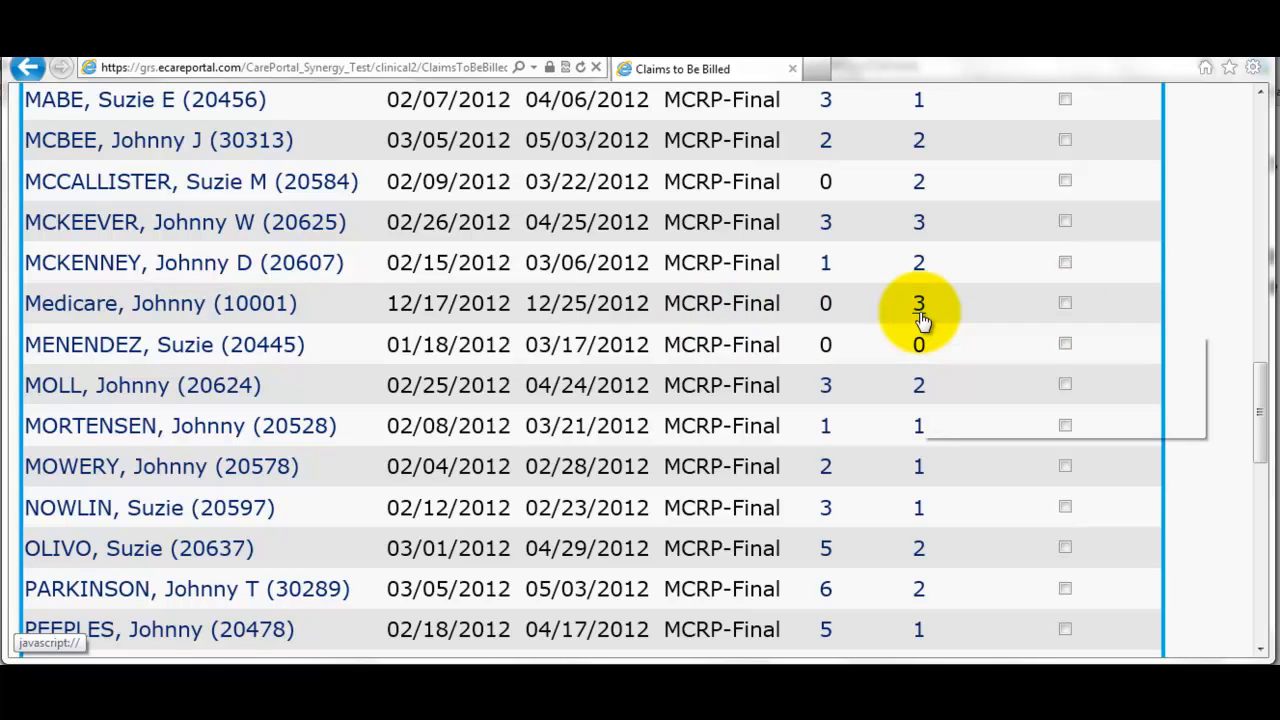
left_click(1064, 304)
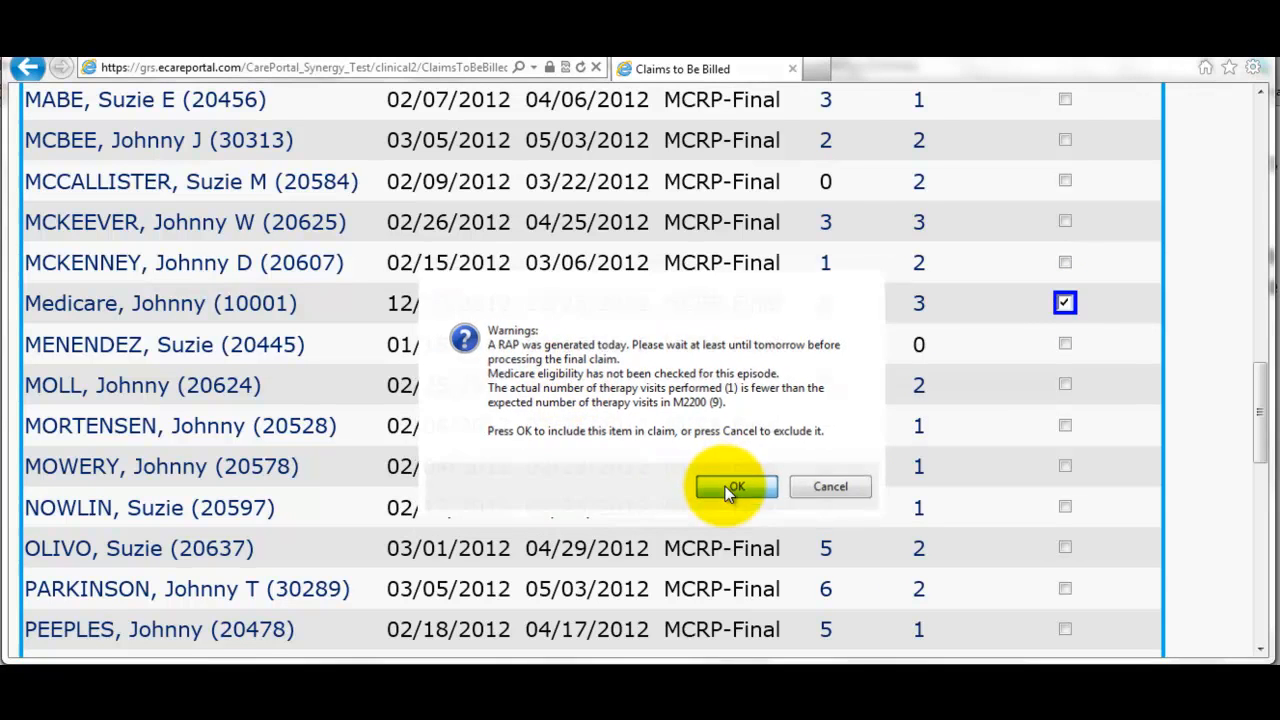
left_click(727, 487)
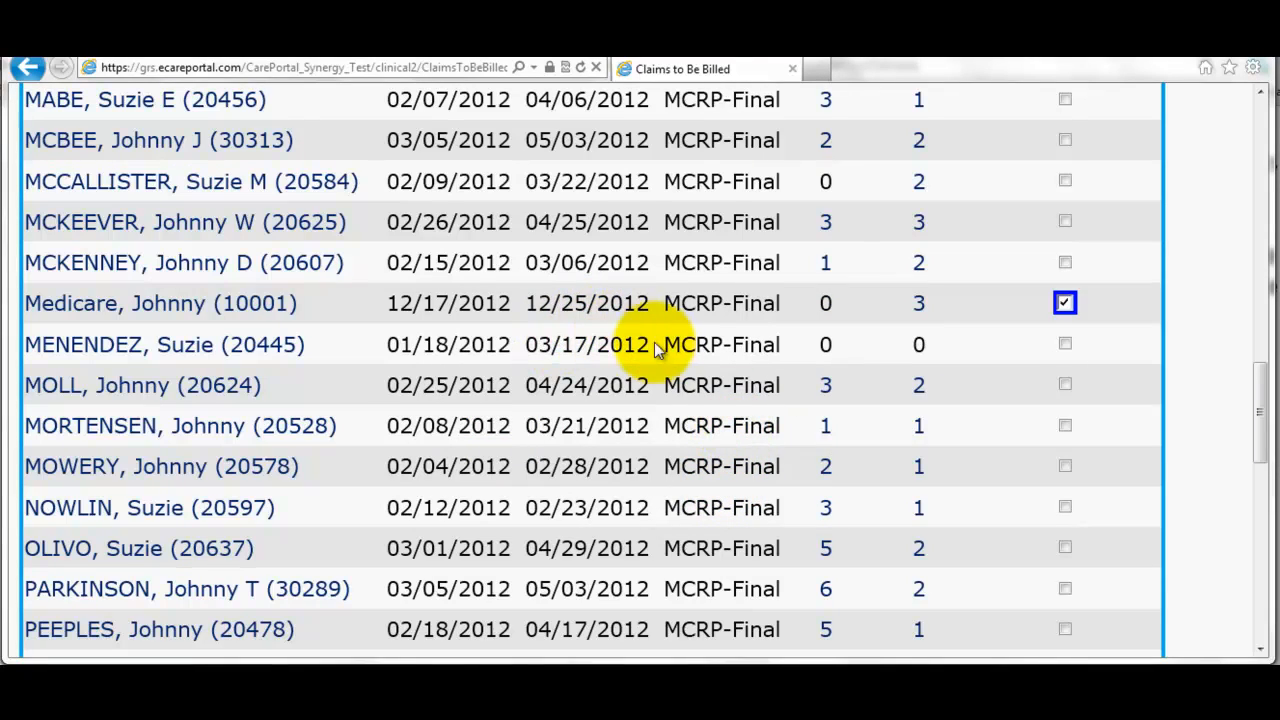
scroll(662, 352, "up", 15)
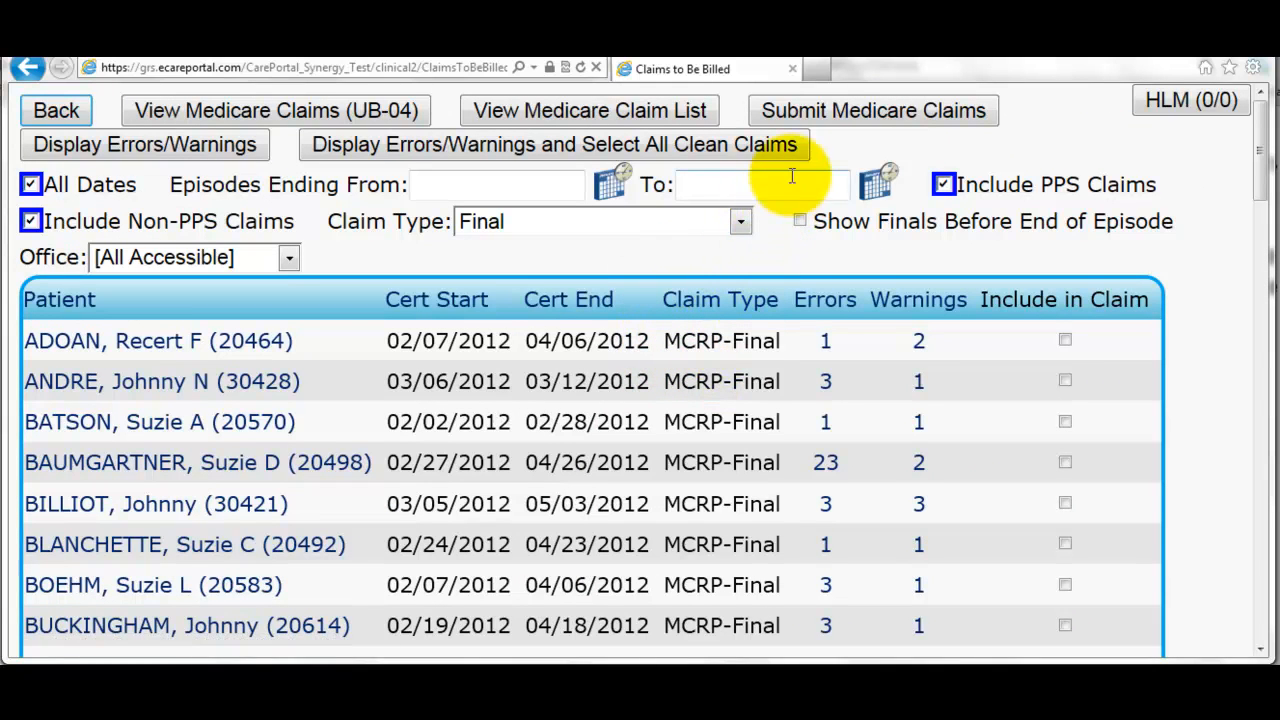
- Submit the Medicare claim and view the new batch's claim PDF billed at 1235.97
left_click(804, 118)
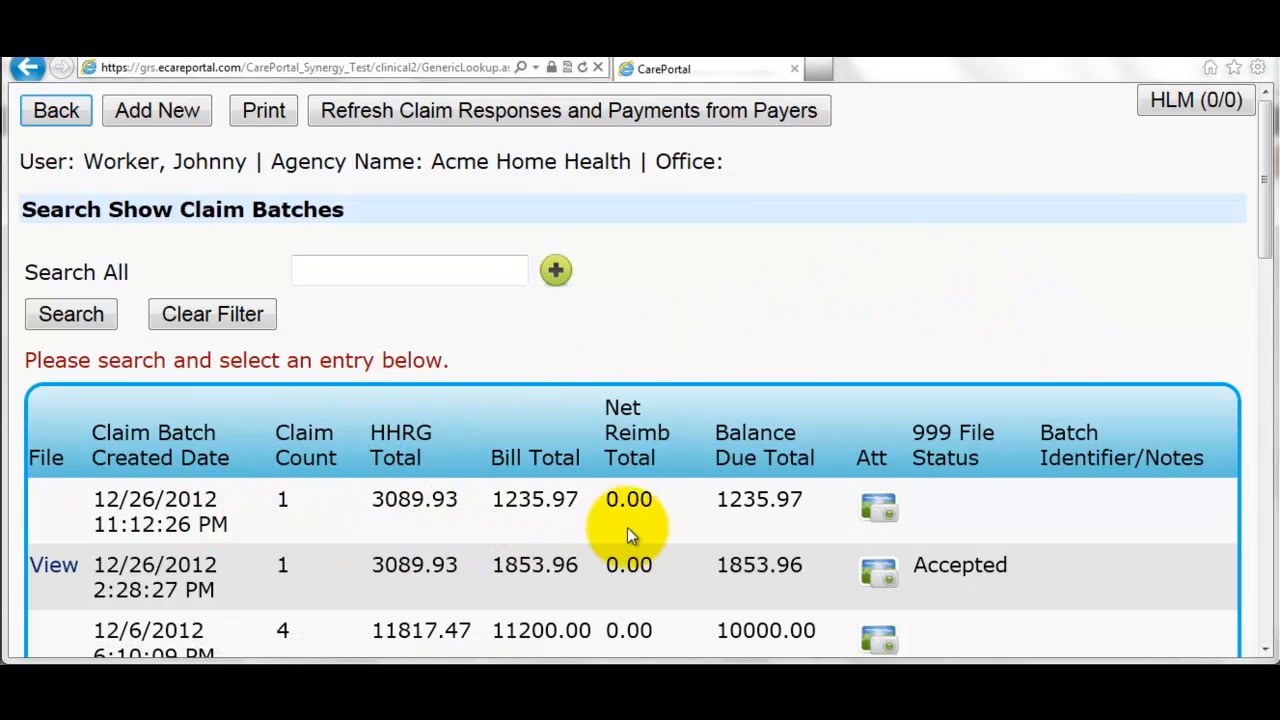
left_click(876, 512)
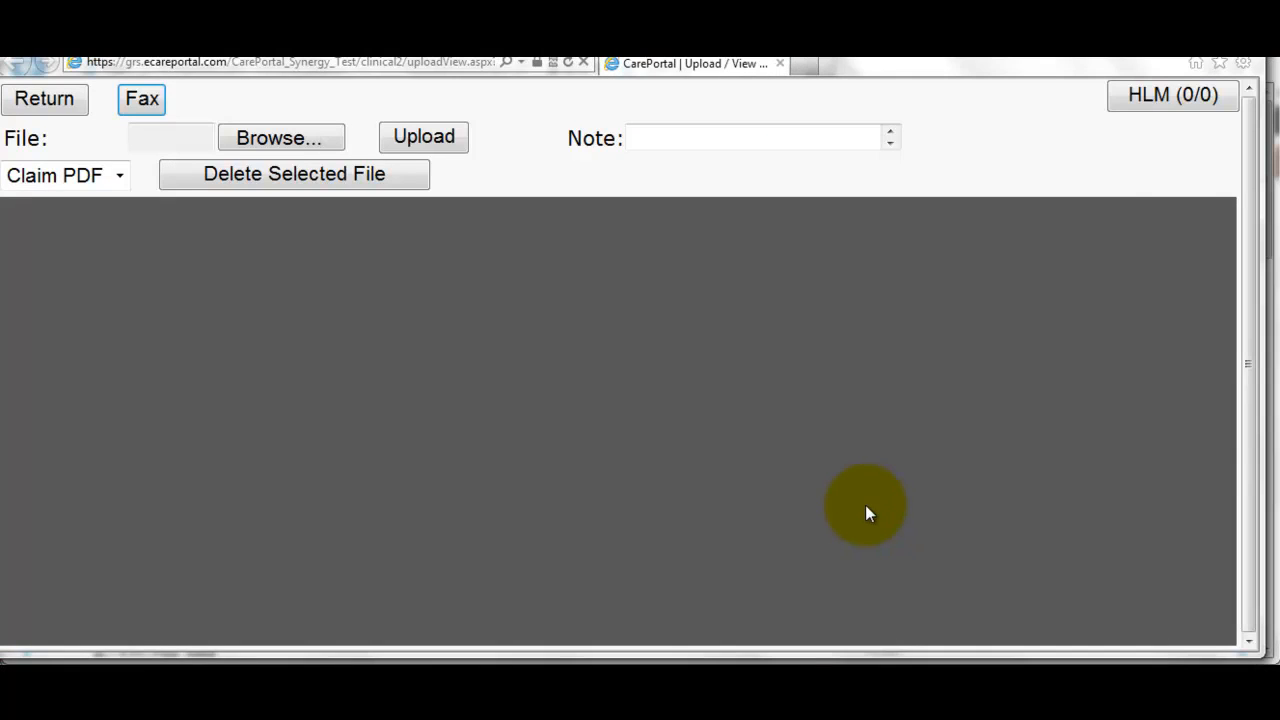
scroll(808, 413, "down", 3)
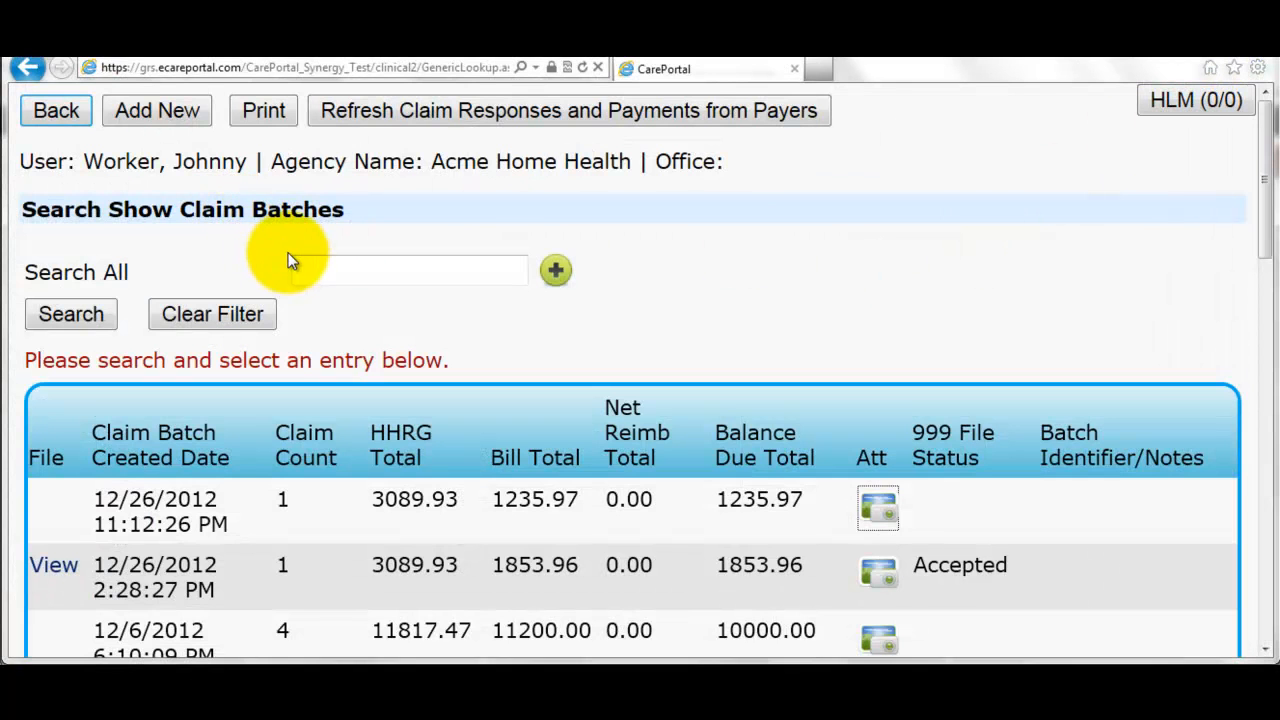
- Review the new batch's claim, cancel the note editor without saving, and return to the Billing menu
left_click(167, 510)
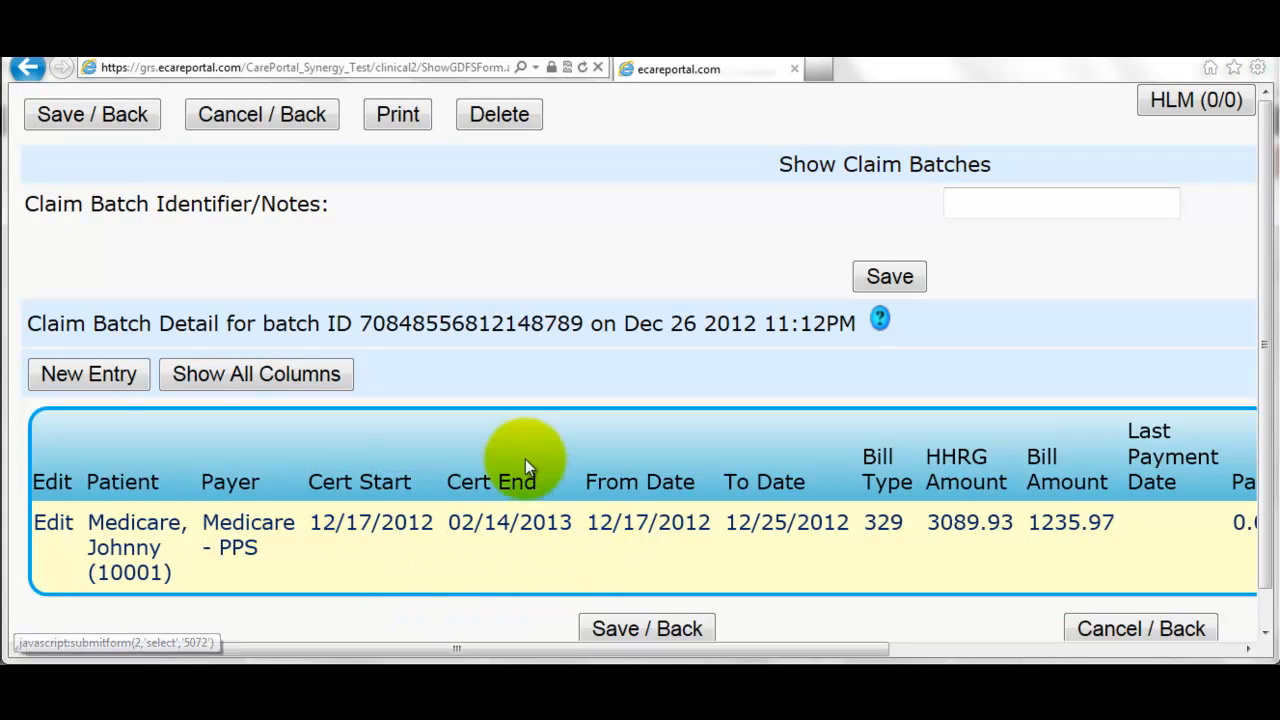
left_click(74, 524)
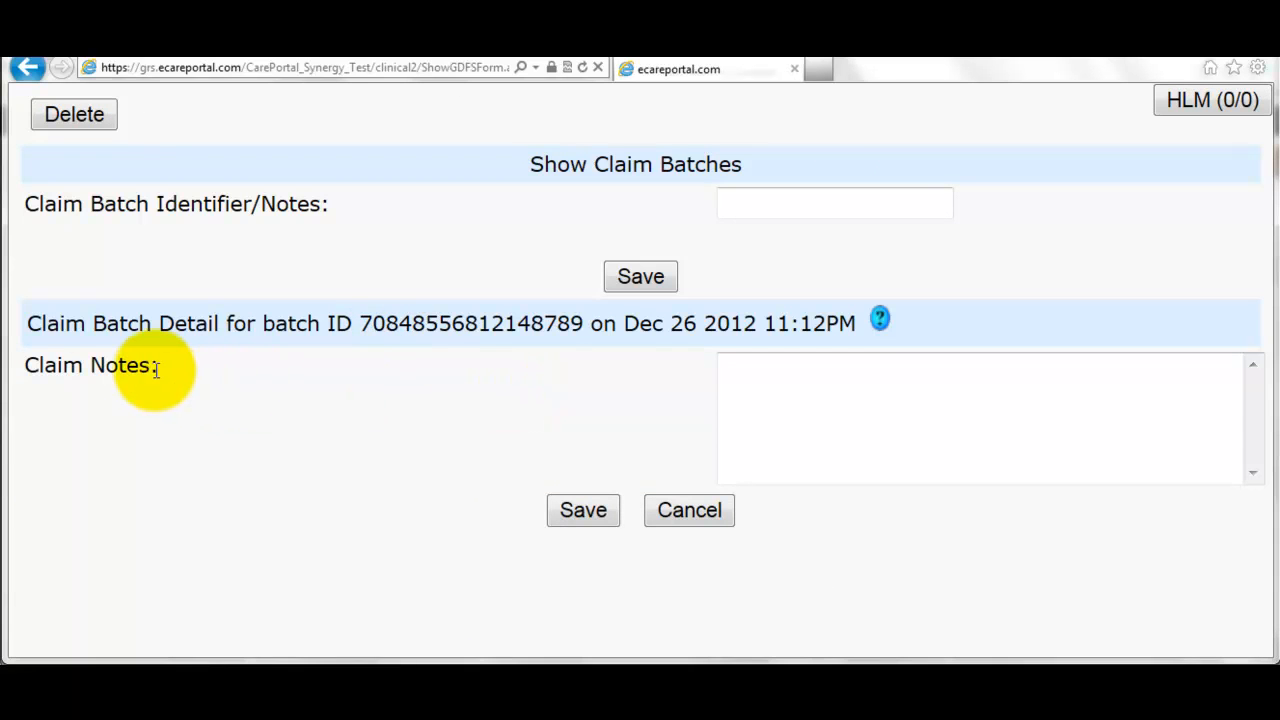
left_click(754, 394)
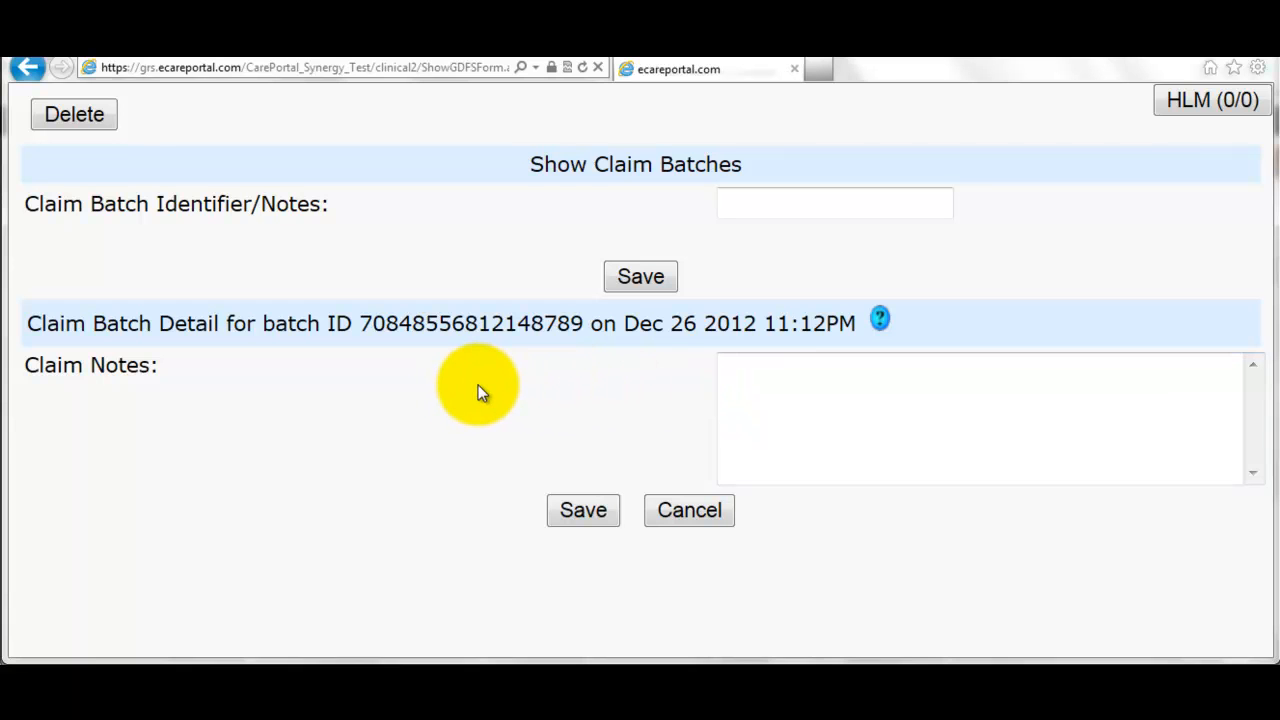
left_click(676, 522)
left_click(295, 122)
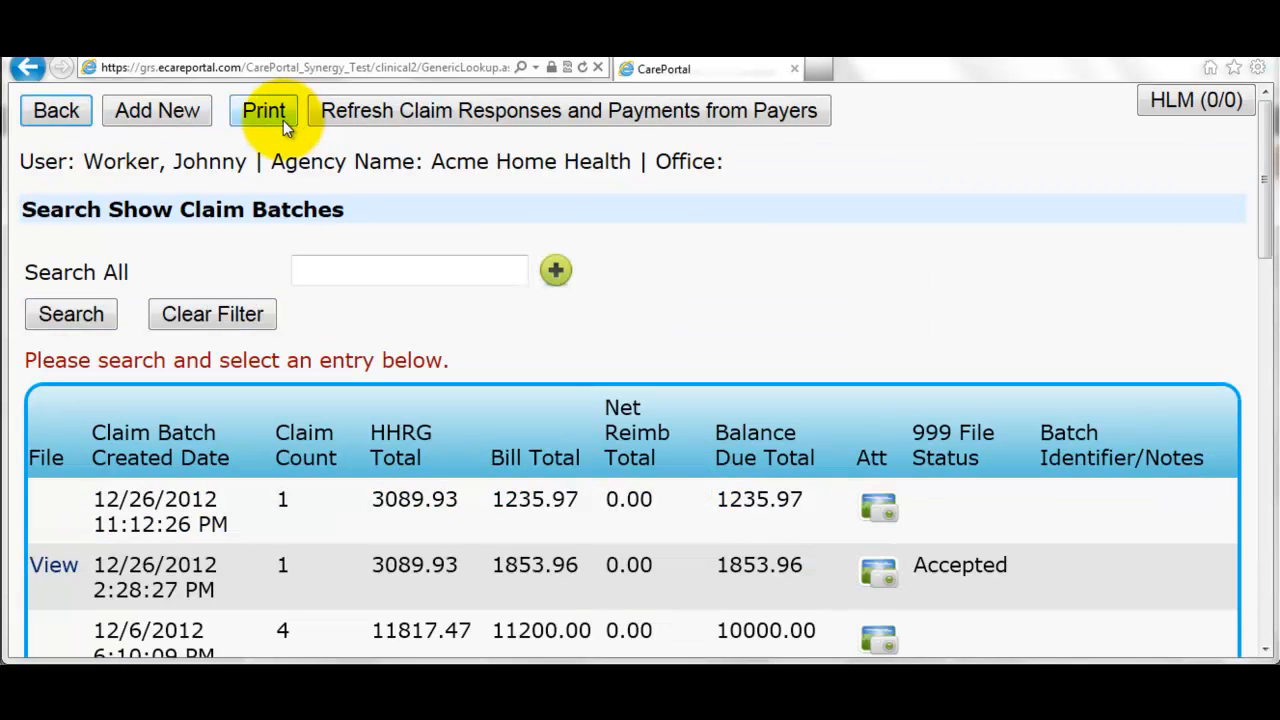
left_click(78, 118)
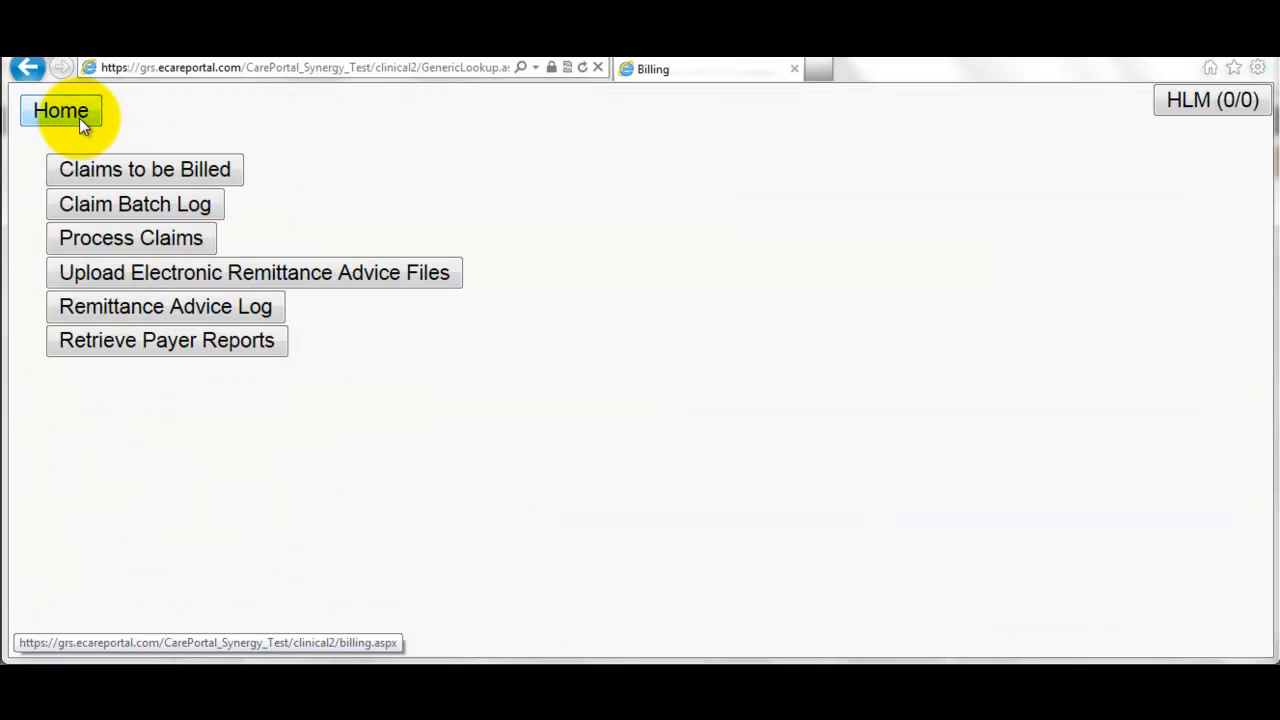
- Search All Patients for 'medicar', open the Medicare test patient's chart, and go to Claims
left_click(79, 118)
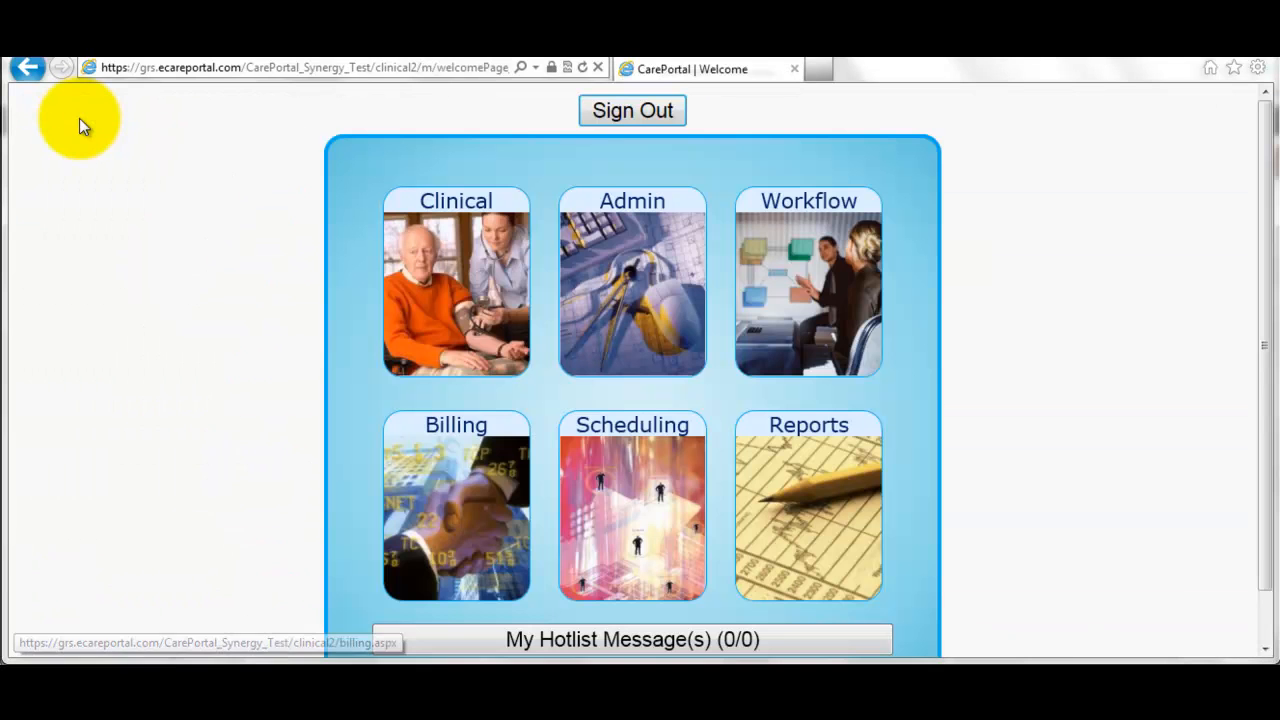
left_click(428, 277)
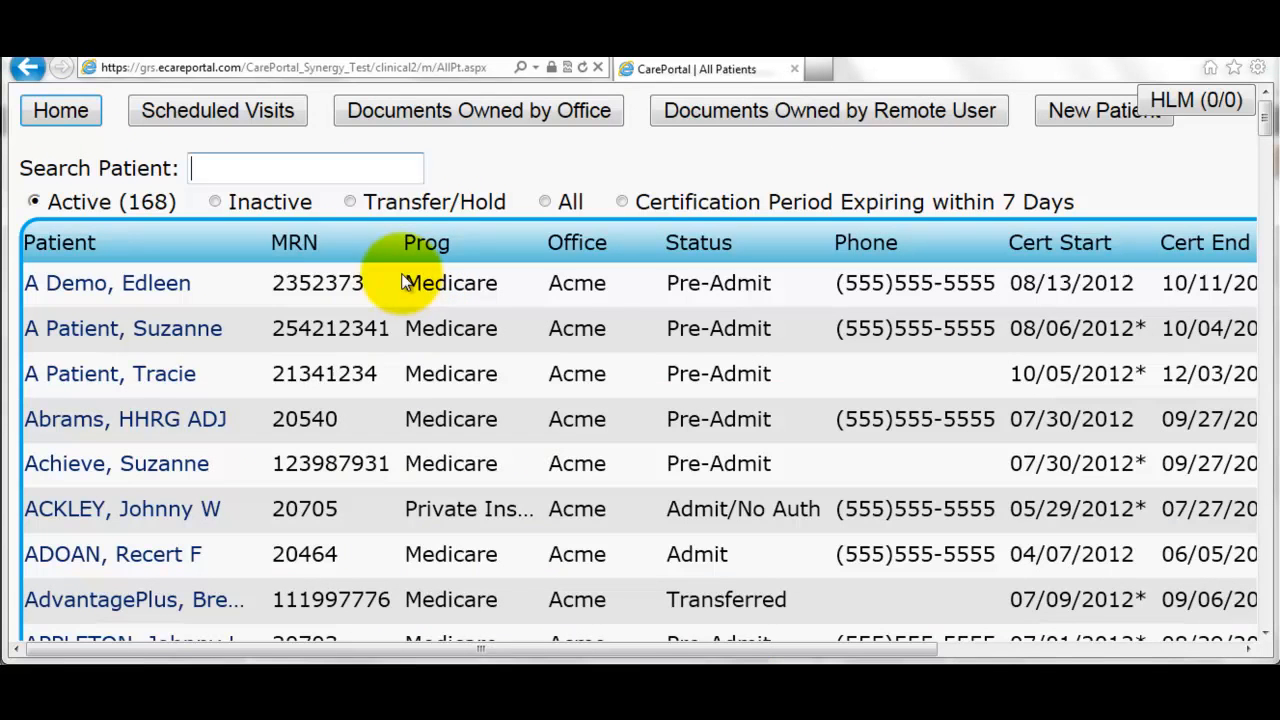
left_click(316, 165)
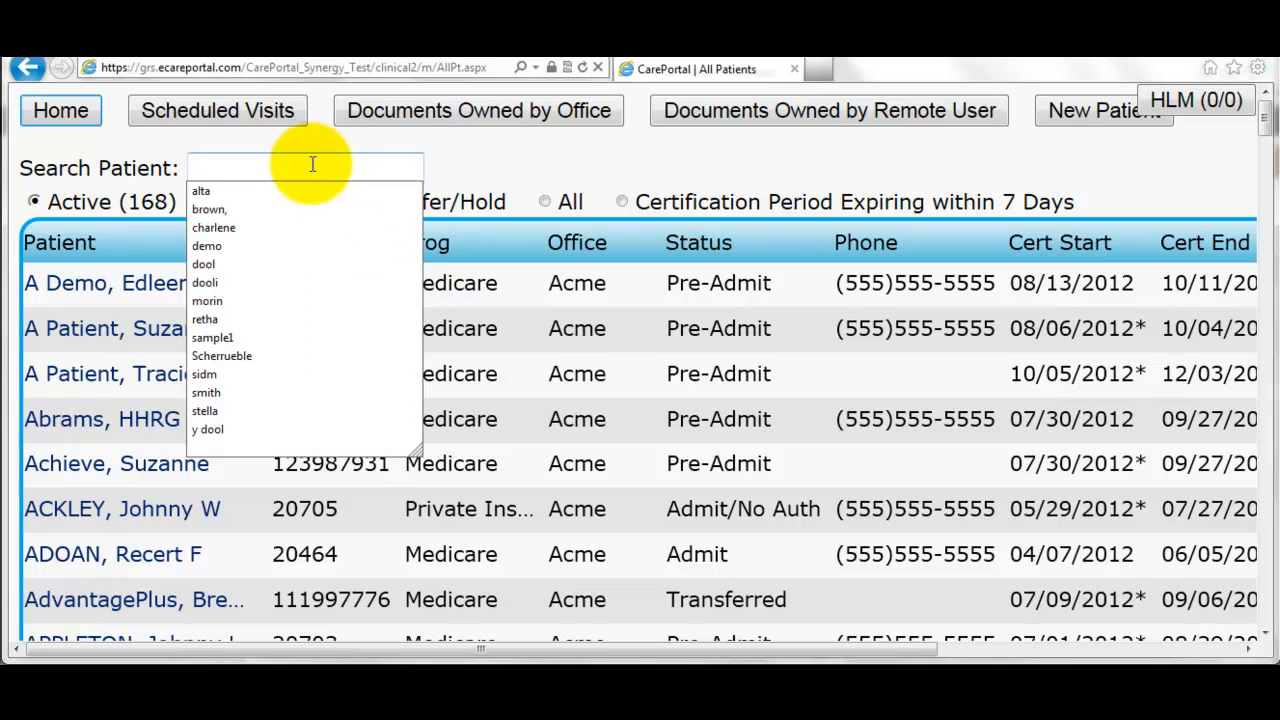
type("medicar")
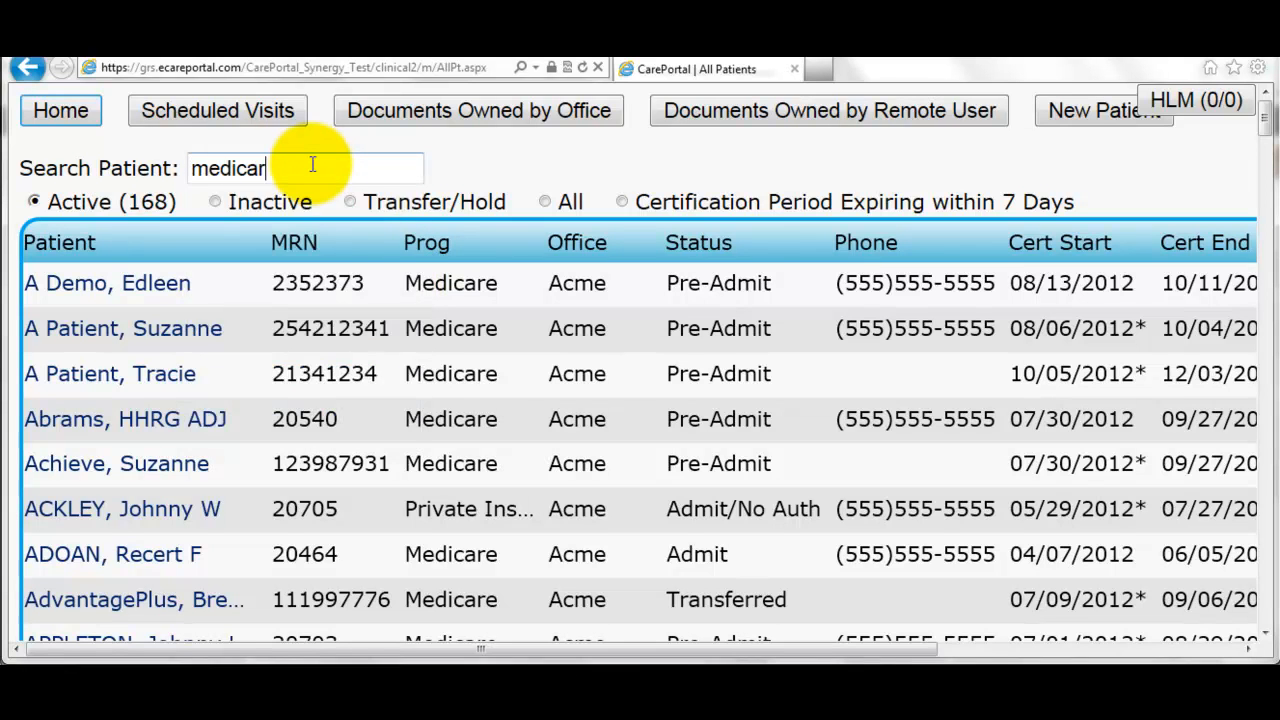
key("Down")
key("Return")
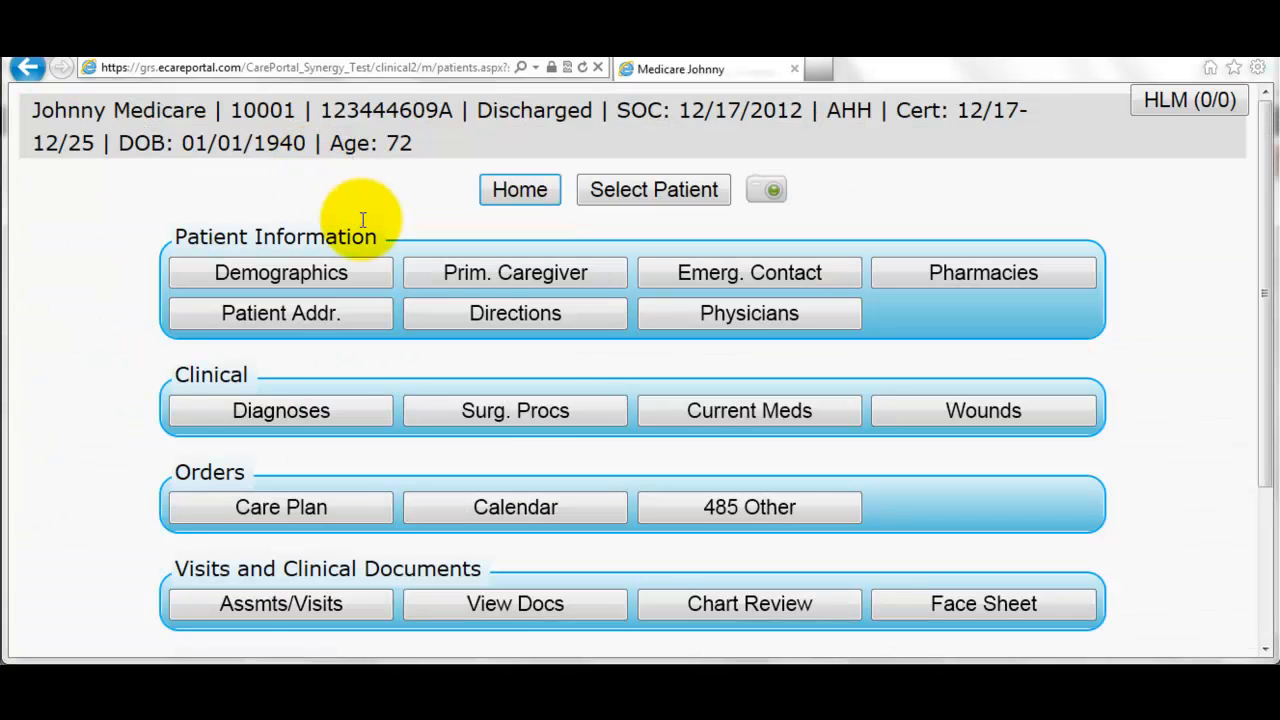
scroll(545, 440, "down", 2)
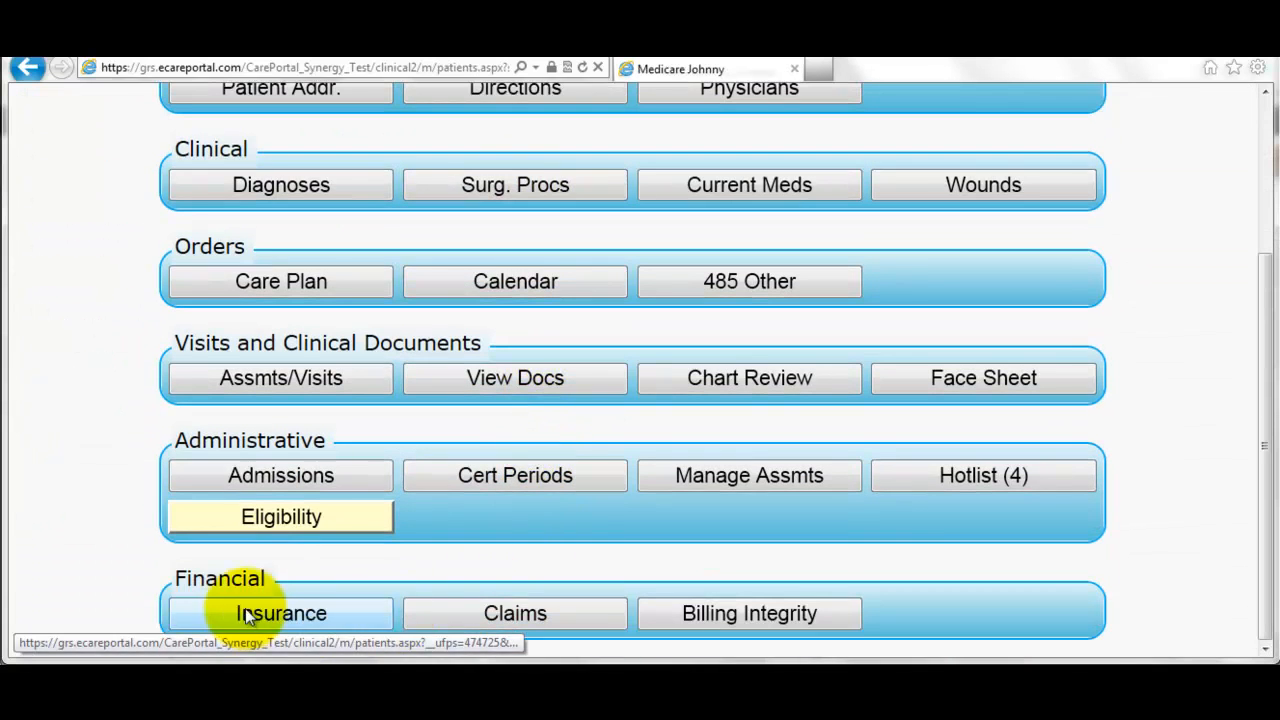
left_click(490, 616)
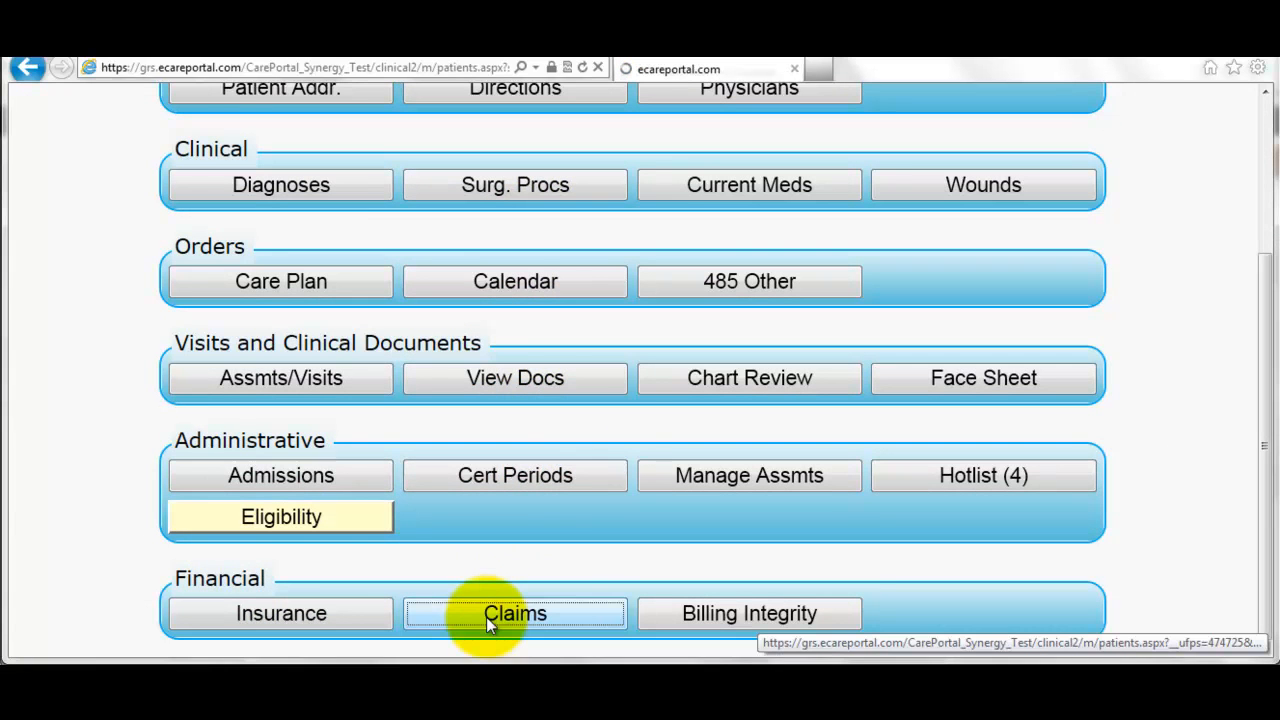